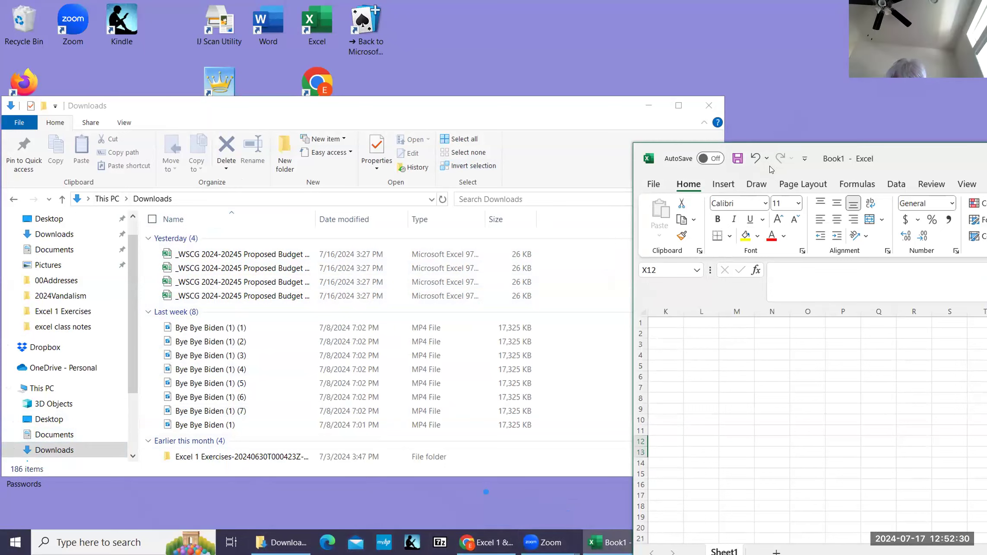
# Step: Close the Downloads File Explorer window
pyautogui.click(804, 158)
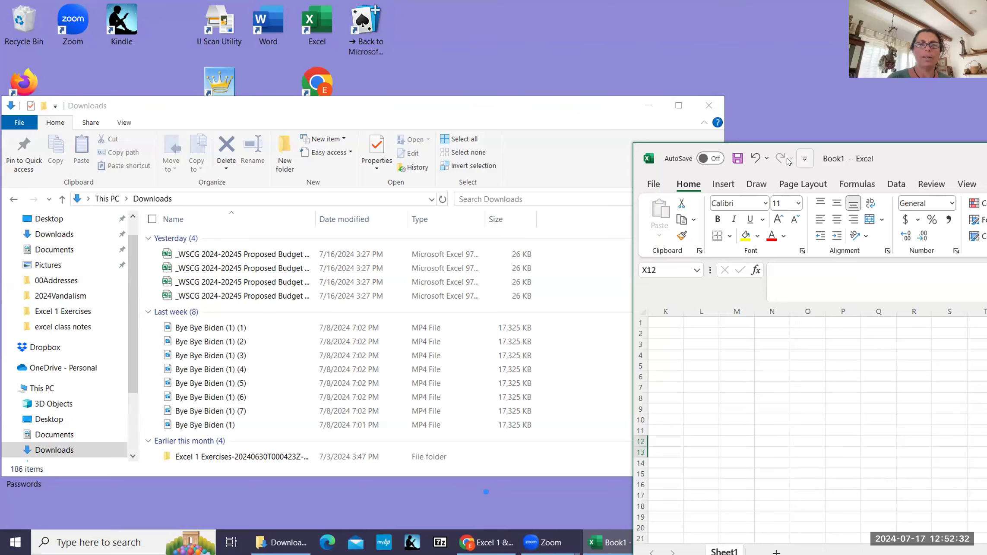
pyautogui.click(466, 506)
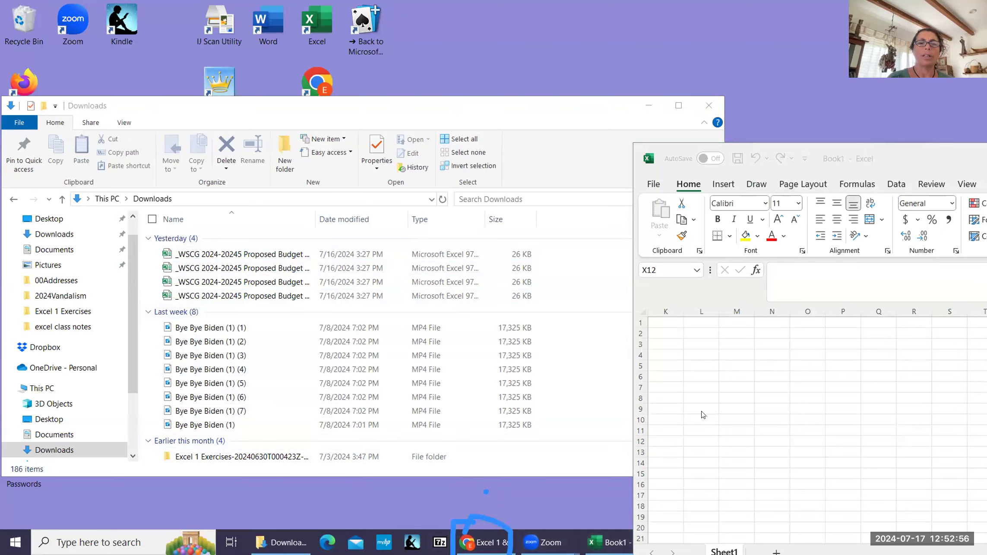
pyautogui.click(683, 163)
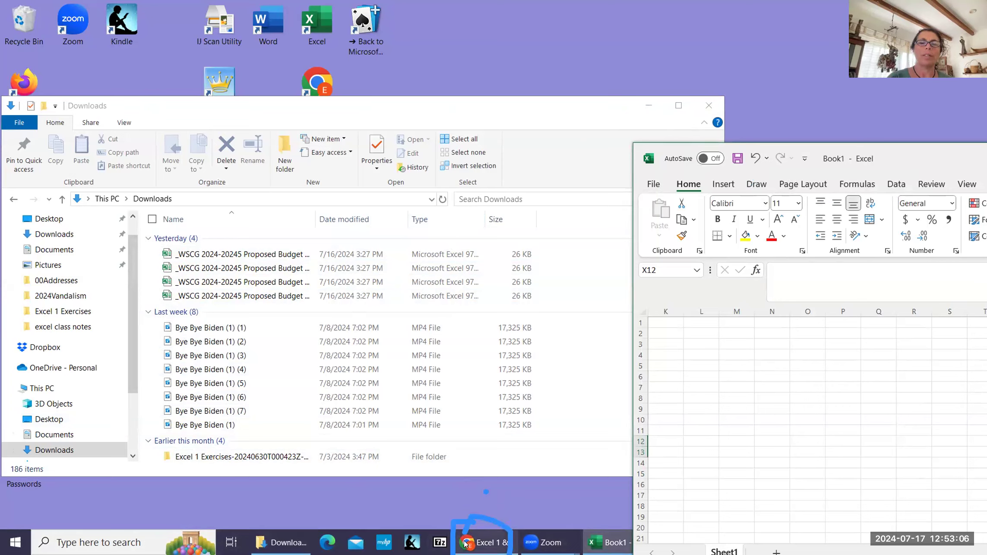
pyautogui.click(708, 106)
# Step: Minimize the Book1 Excel workbook and dismiss its jump list
pyautogui.click(610, 542)
pyautogui.rightClick(609, 542)
pyautogui.click(769, 494)
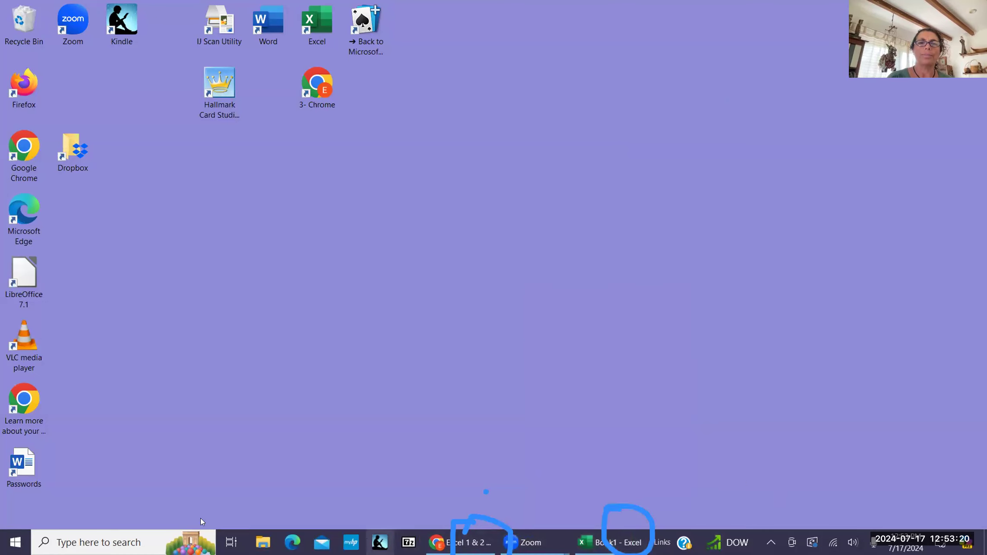
pyautogui.click(15, 542)
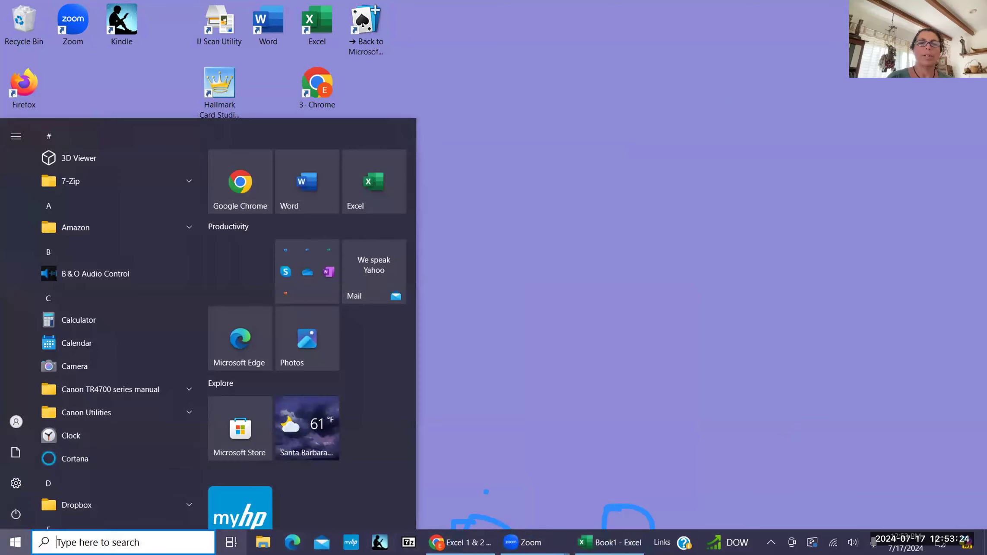
pyautogui.click(264, 542)
pyautogui.click(265, 542)
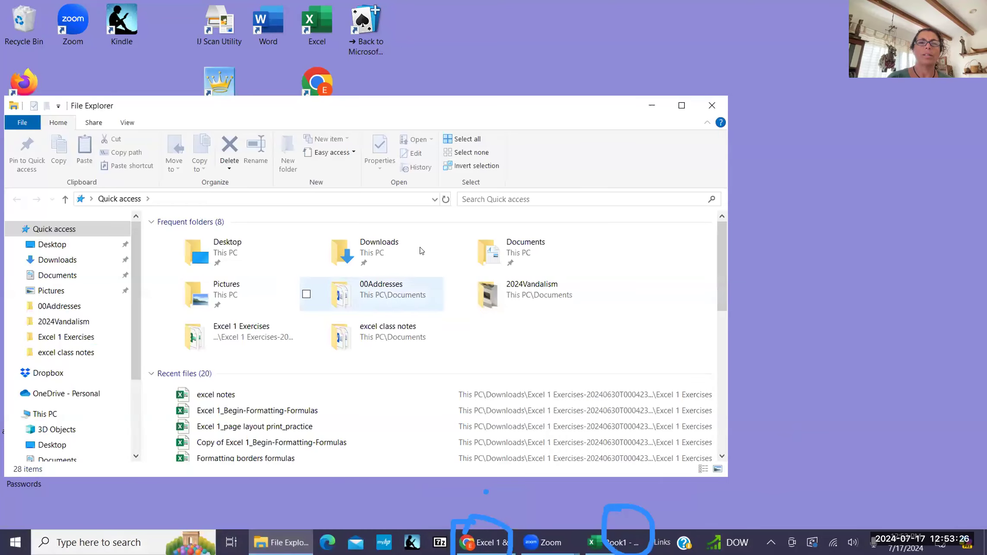
pyautogui.click(405, 505)
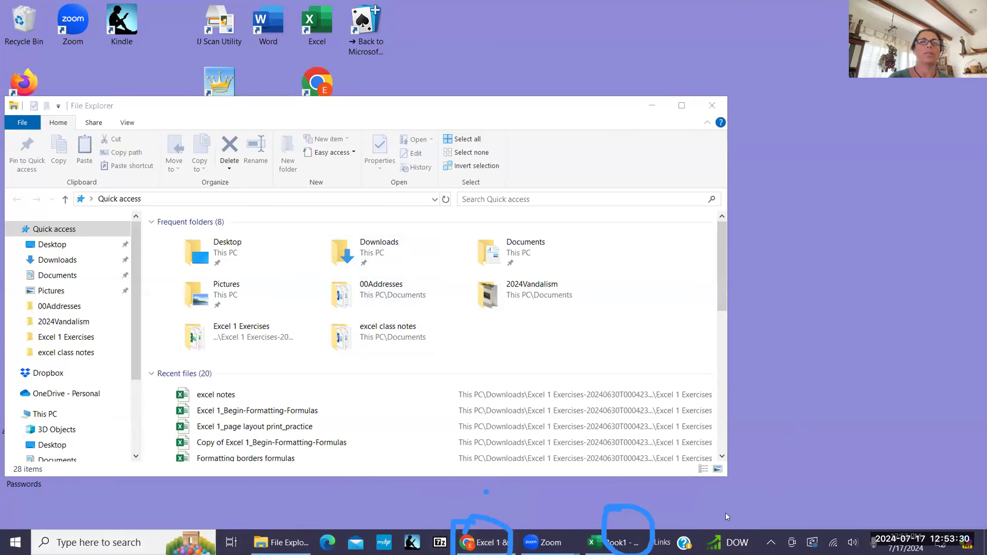
pyautogui.click(711, 105)
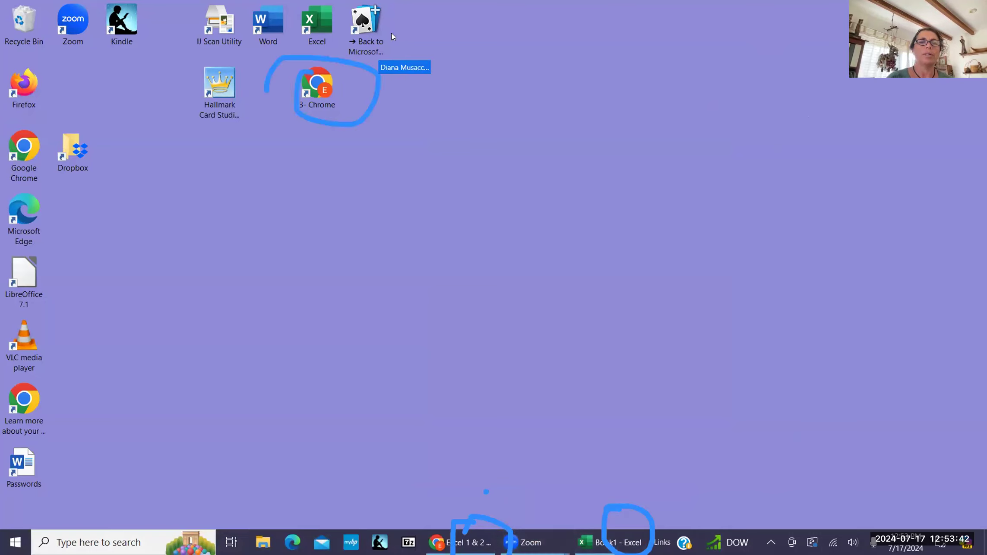
# Step: Restore Chrome showing the Excel 1 & 2 Summer 2024 Padlet board
pyautogui.click(322, 36)
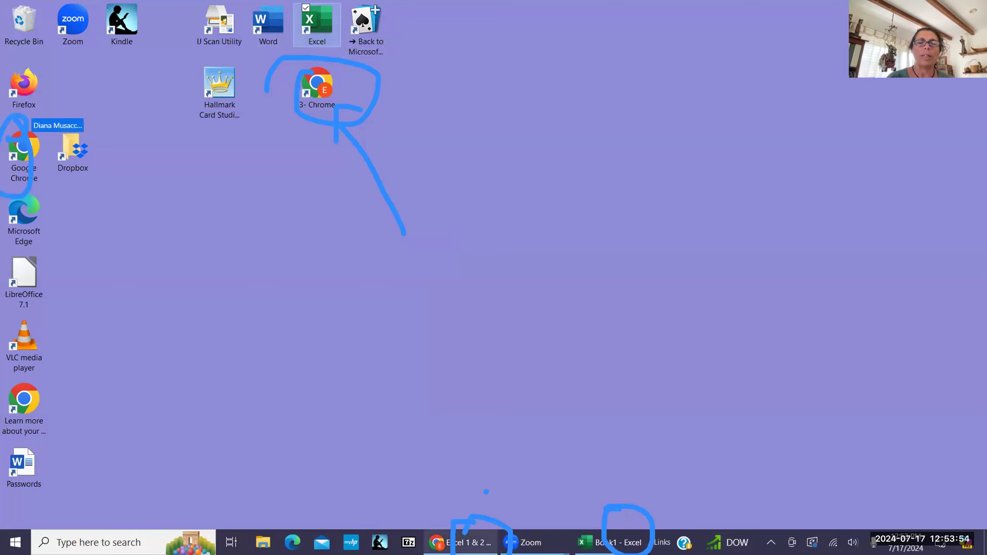
pyautogui.click(461, 542)
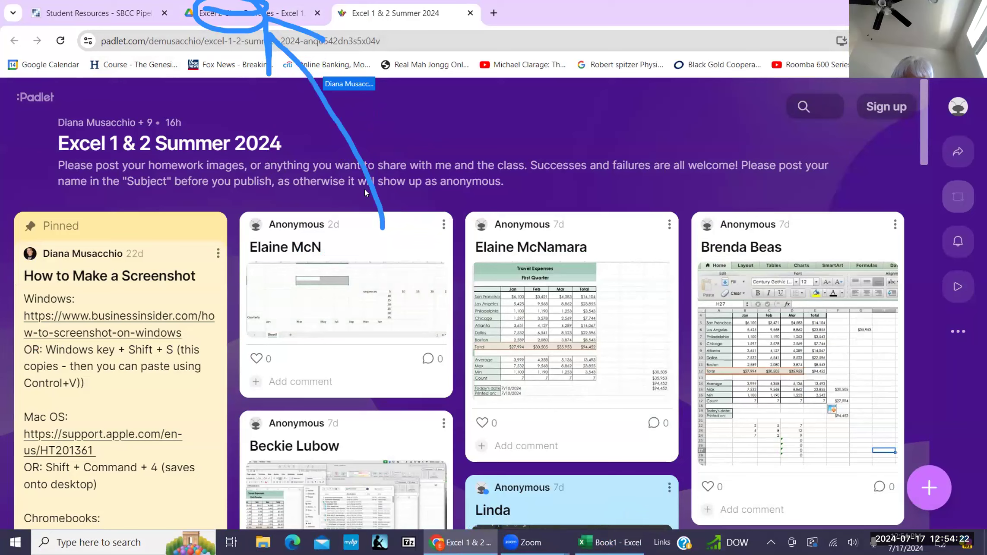
# Step: Switch to the Google Drive 'Excel 2 Class Exercises' tab
pyautogui.click(210, 21)
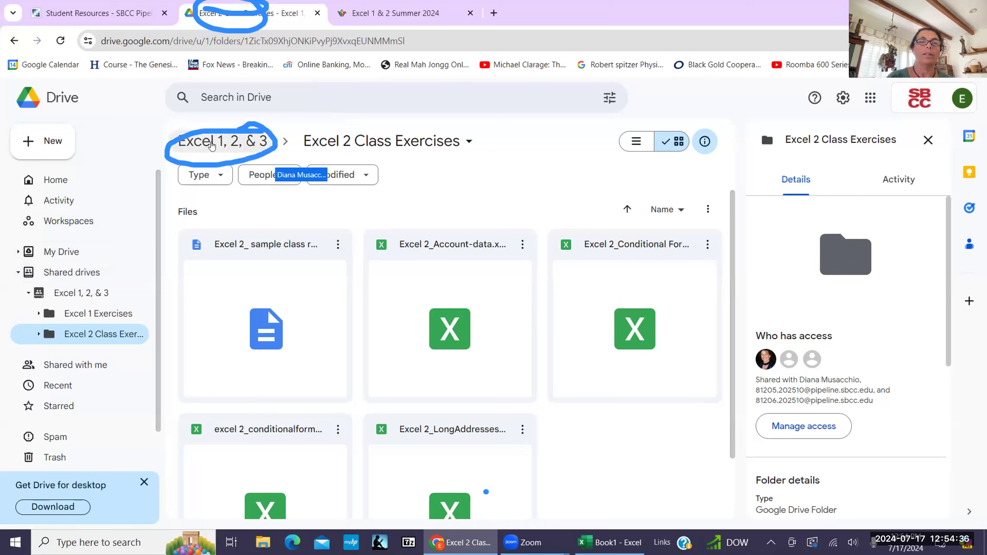
# Step: From the Excel 1, 2, & 3 shared drive, download Excel 2 Class Exercises as a 227 KB zip
pyautogui.click(215, 141)
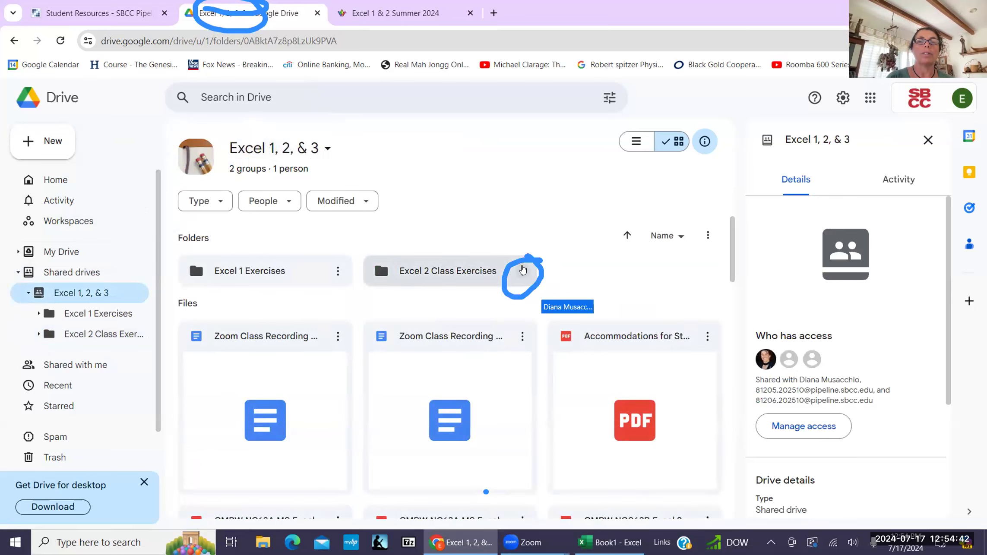
pyautogui.doubleClick(524, 268)
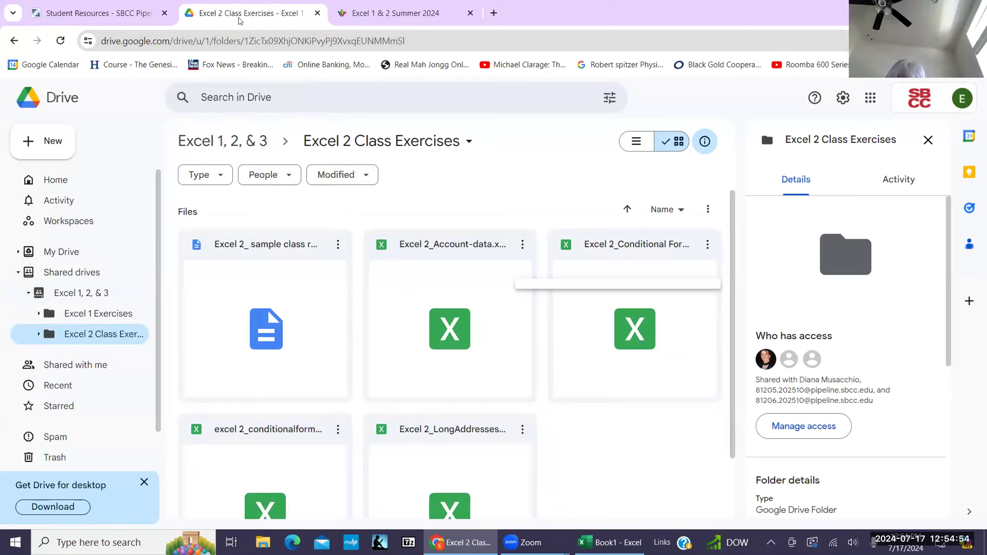
pyautogui.click(222, 141)
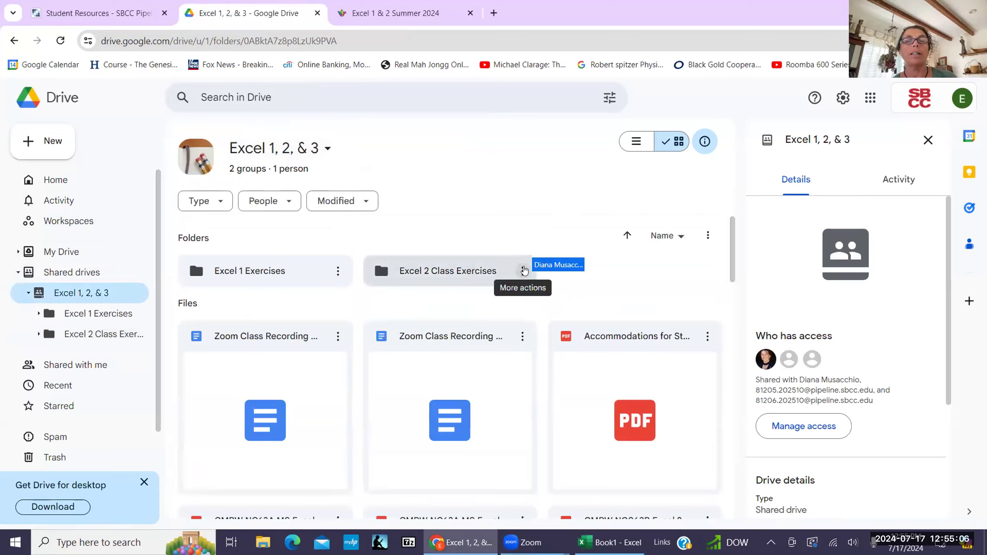
pyautogui.click(521, 271)
pyautogui.click(553, 291)
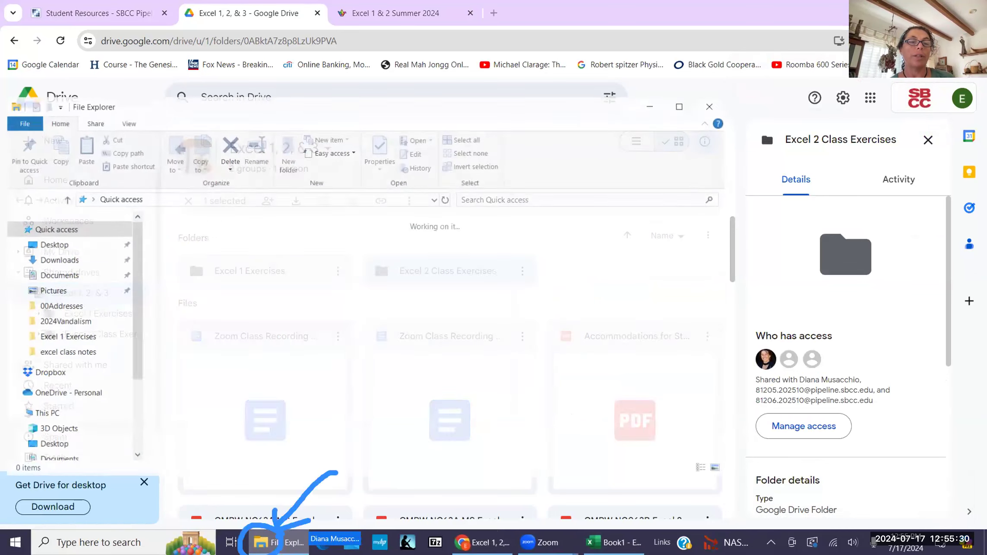
# Step: Open the Excel 2 Class Exercises zip in Downloads and extract all its files there
pyautogui.click(395, 253)
pyautogui.doubleClick(396, 253)
pyautogui.doubleClick(241, 253)
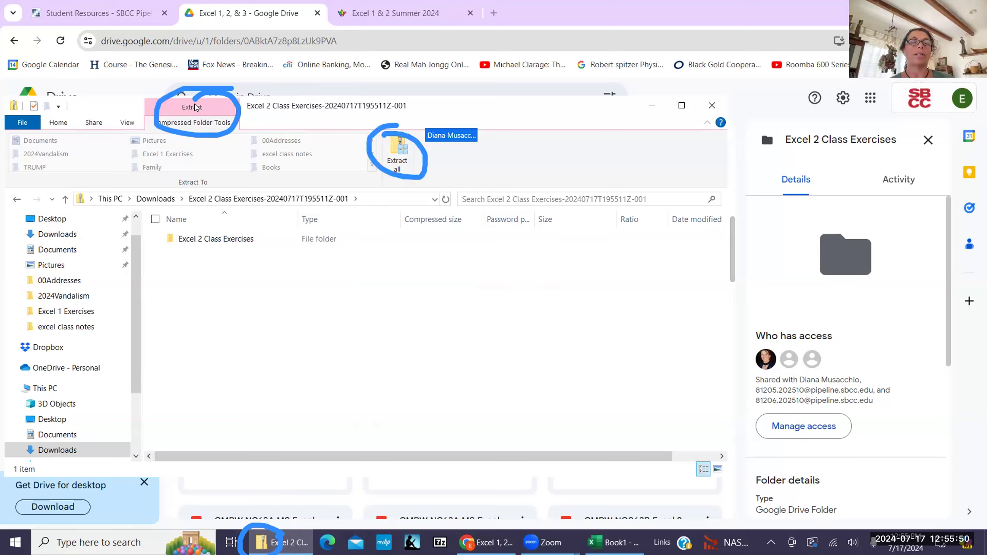
pyautogui.click(406, 156)
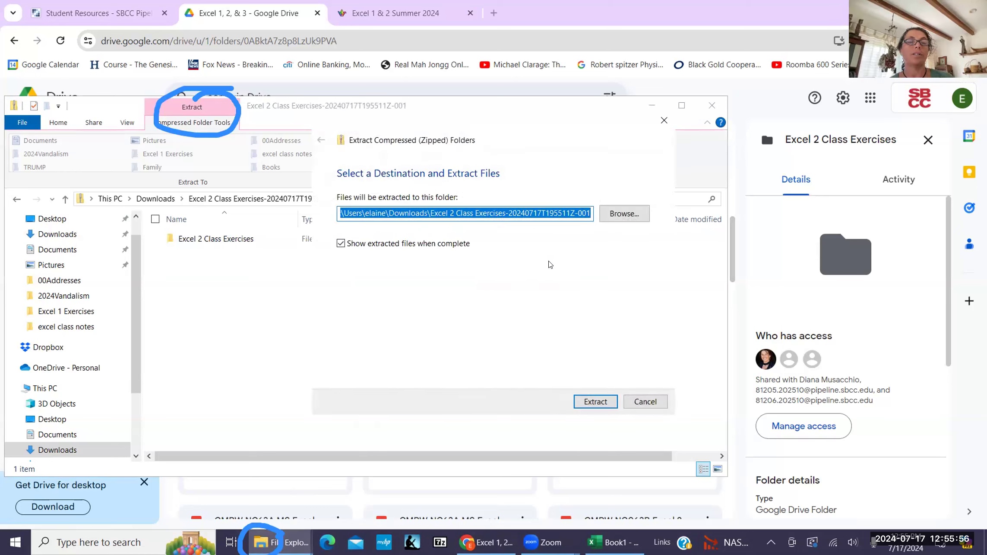
pyautogui.click(610, 400)
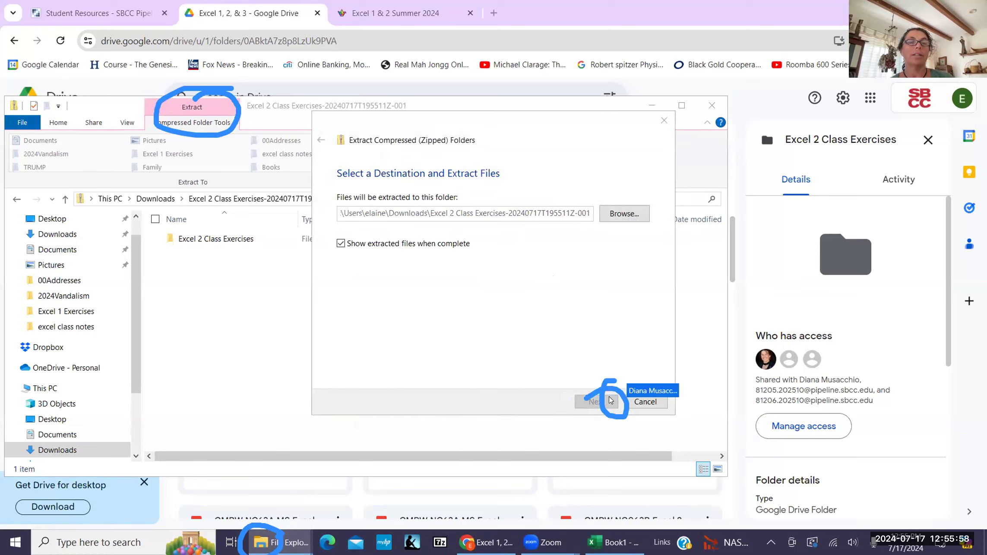
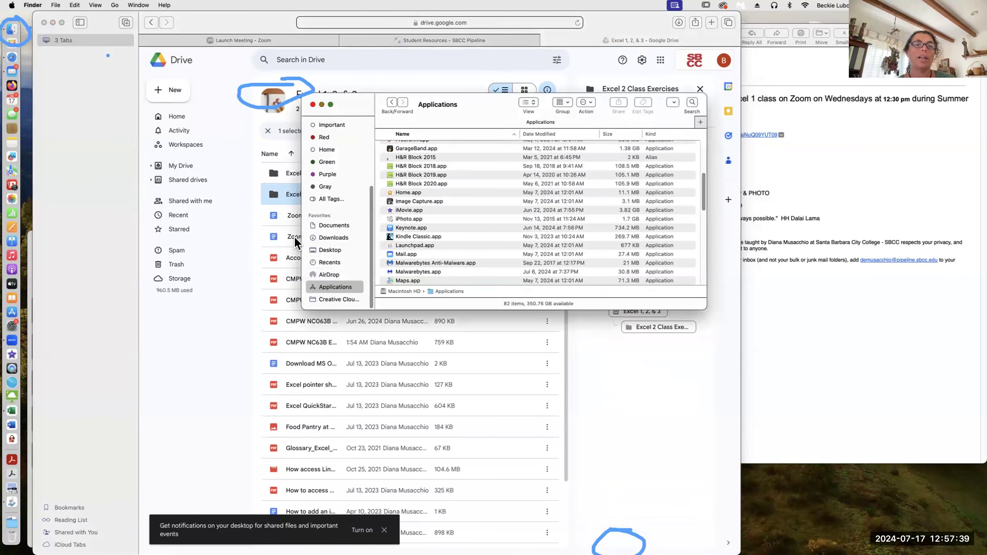
# Step: View the Downloads folder in Finder, then return to Google Drive with Excel 2 Class Exercises selected
pyautogui.click(333, 238)
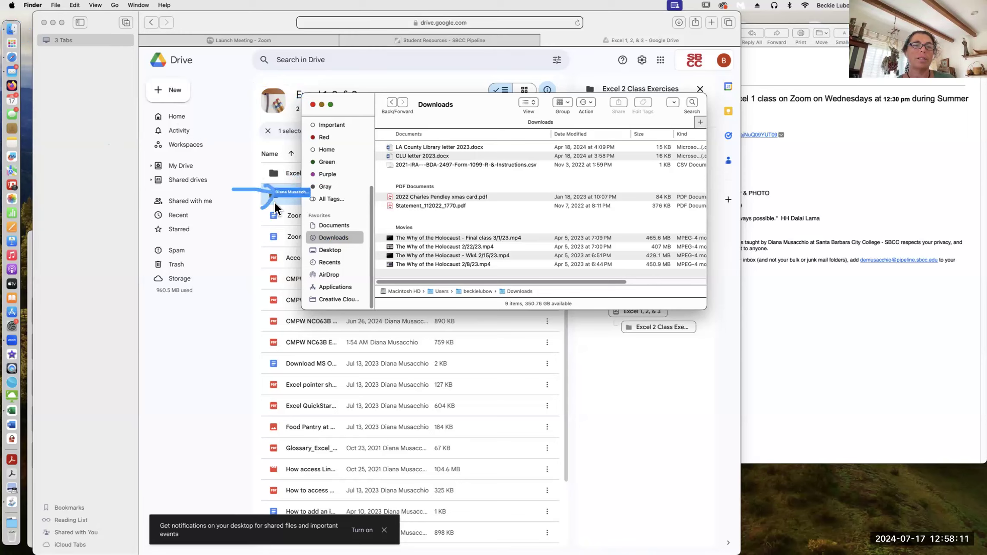
pyautogui.click(283, 195)
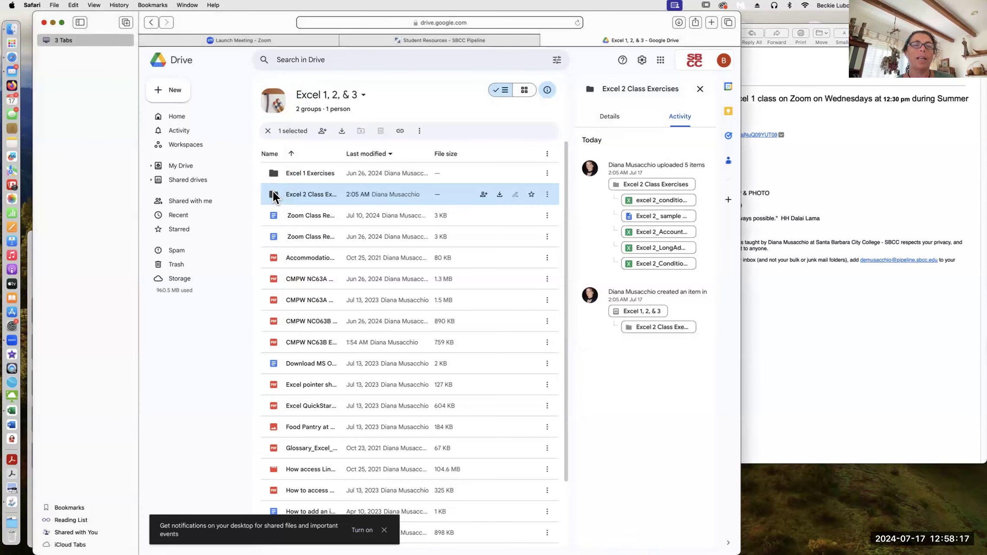
# Step: Download Excel 2 Class Exercises as a zip and view Safari's list of three 233 KB downloads
pyautogui.rightClick(273, 192)
pyautogui.click(298, 201)
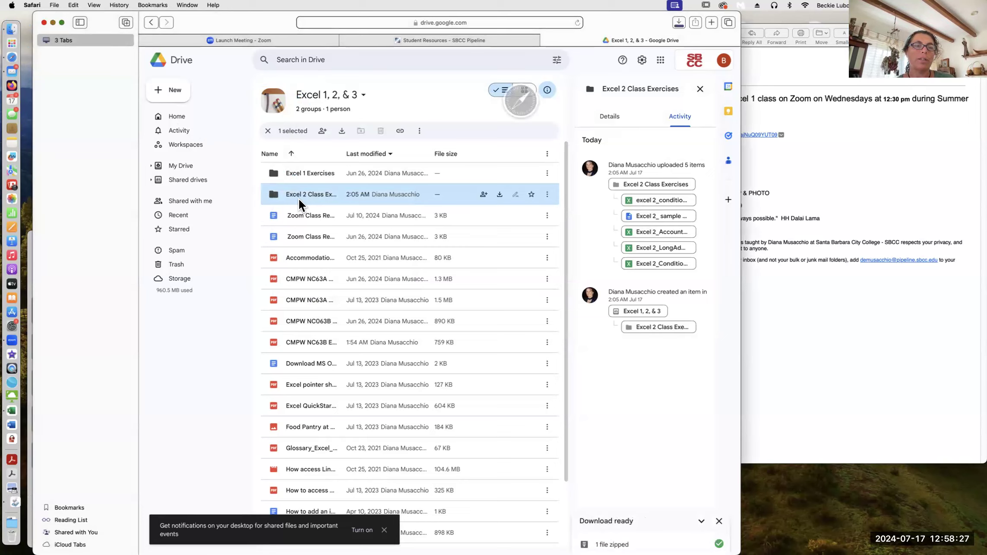
pyautogui.click(678, 23)
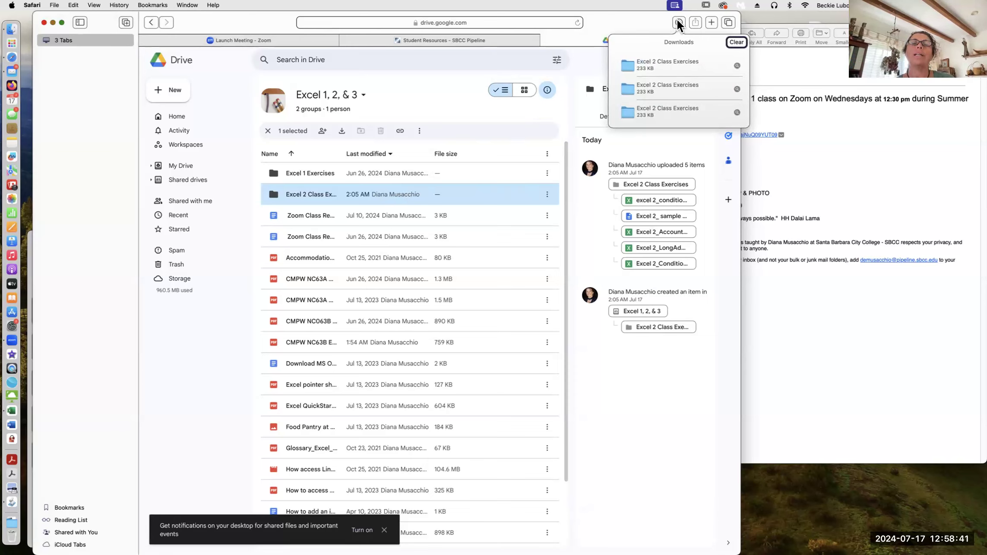
# Step: Open the unzipped Excel 2 Class Exercises folder, go up to its backup folder, and drag it into Downloads
pyautogui.doubleClick(629, 63)
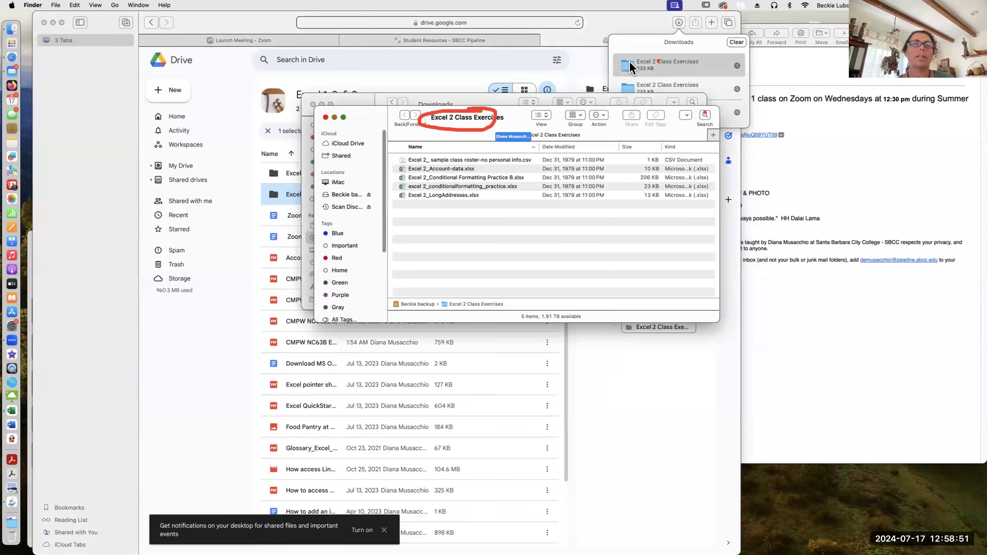
pyautogui.rightClick(454, 117)
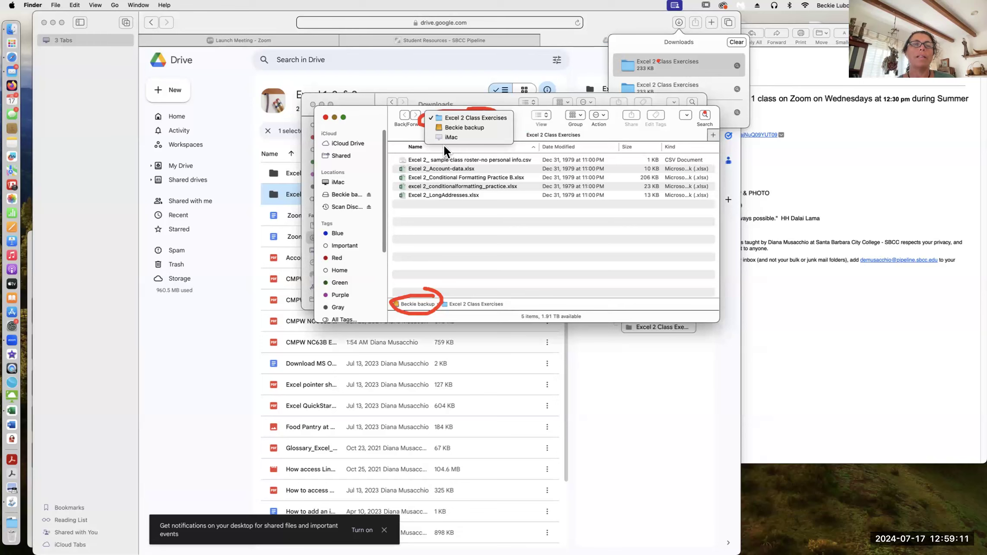
pyautogui.click(395, 303)
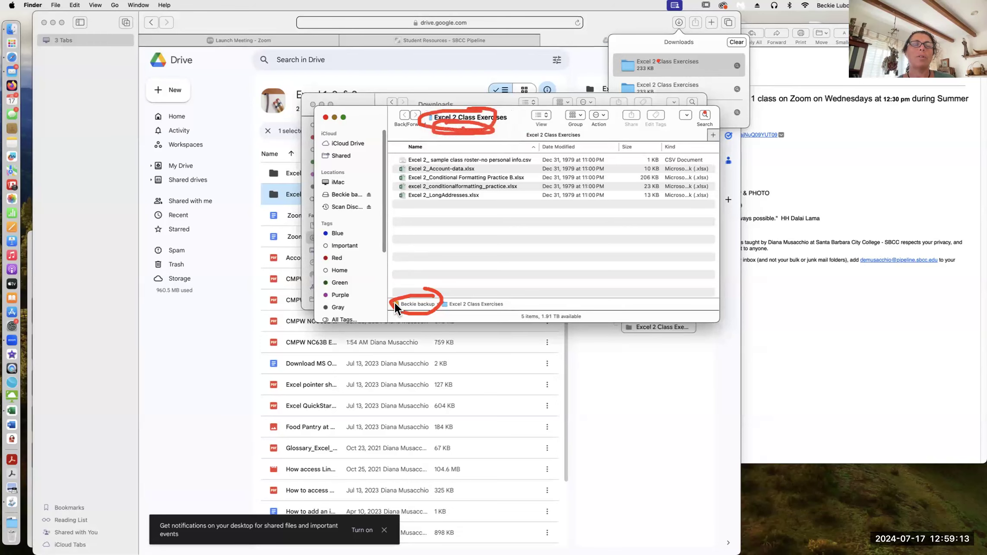
pyautogui.doubleClick(395, 303)
pyautogui.moveTo(402, 161)
pyautogui.mouseDown()
pyautogui.moveTo(348, 317)
pyautogui.moveTo(352, 249)
pyautogui.mouseUp()
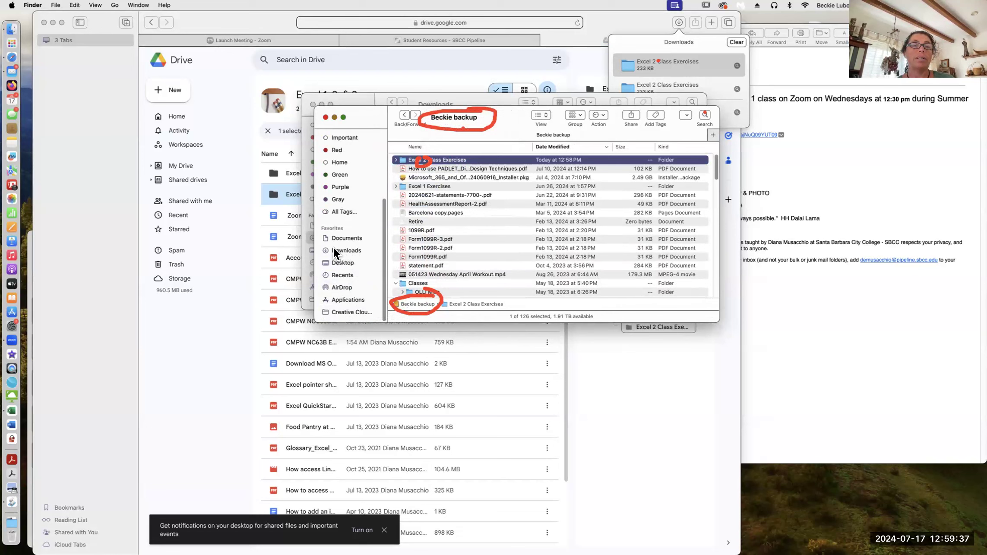
# Step: Move the Excel 2 Class Exercises folder from Downloads to the Desktop, leaving nine items
pyautogui.click(333, 249)
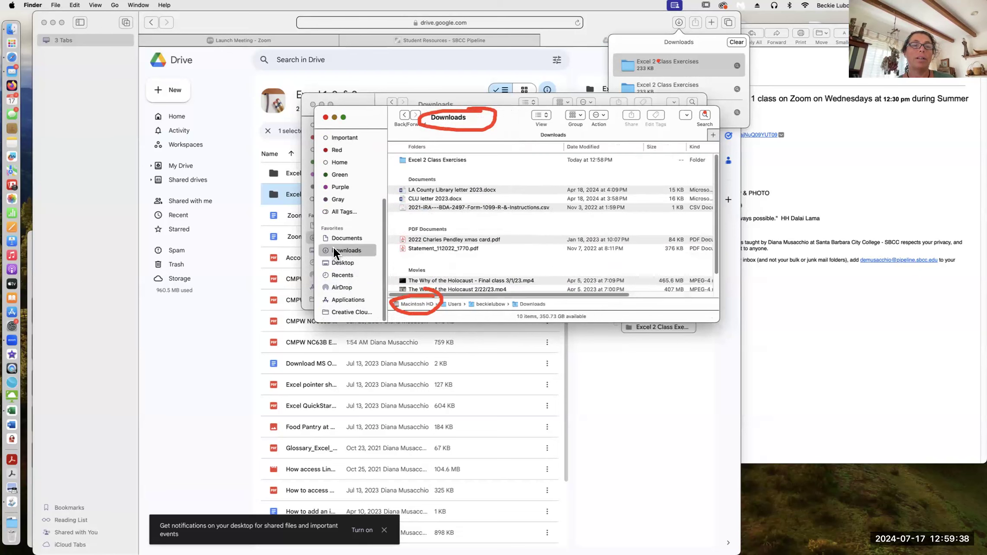
pyautogui.click(401, 159)
pyautogui.scroll(-2, 419, 199)
pyautogui.scroll(2, 419, 199)
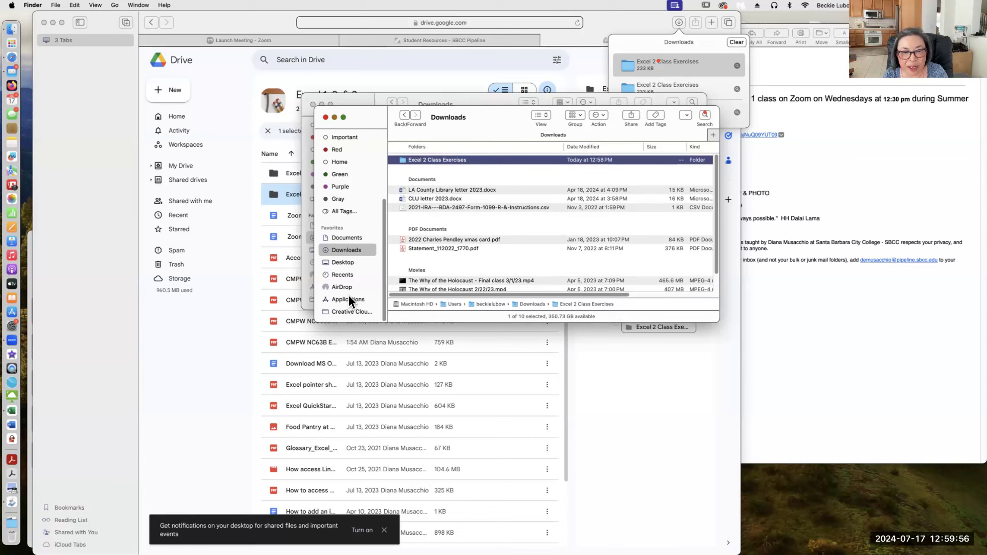
pyautogui.scroll(-1, 348, 294)
pyautogui.scroll(3, 348, 294)
pyautogui.scroll(-3, 348, 294)
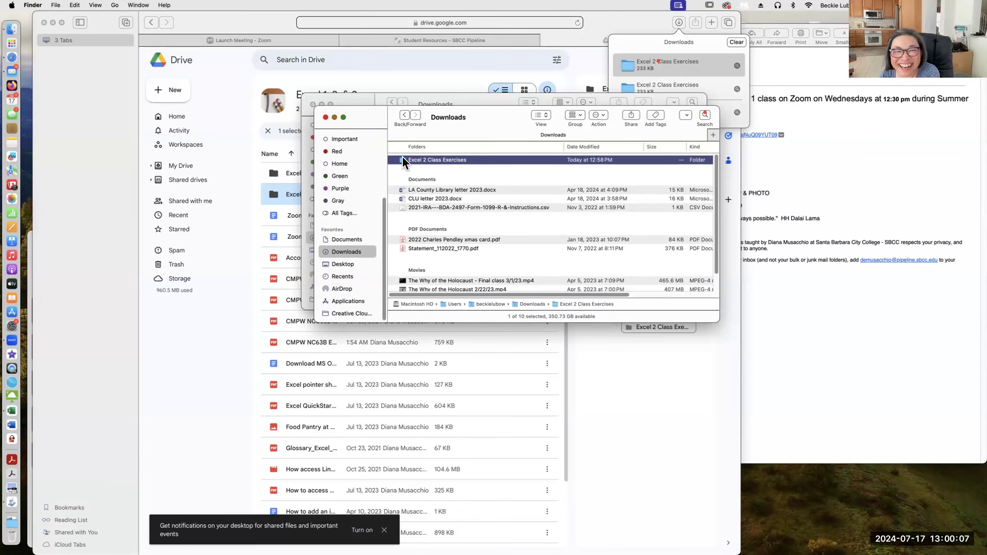
pyautogui.moveTo(401, 158); pyautogui.dragTo(326, 264)
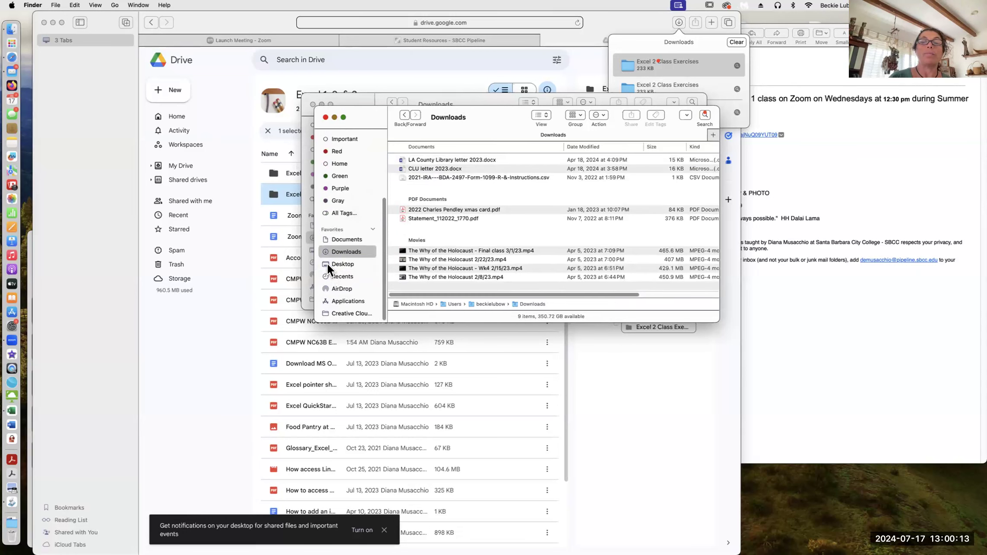
# Step: Close both Finder windows and show all open windows in Mission Control
pyautogui.click(325, 117)
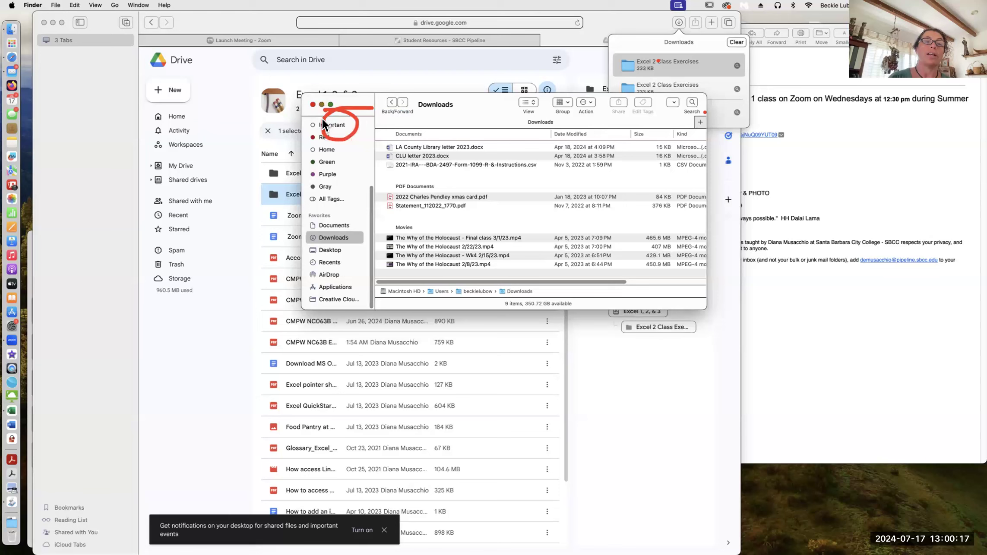
pyautogui.click(313, 104)
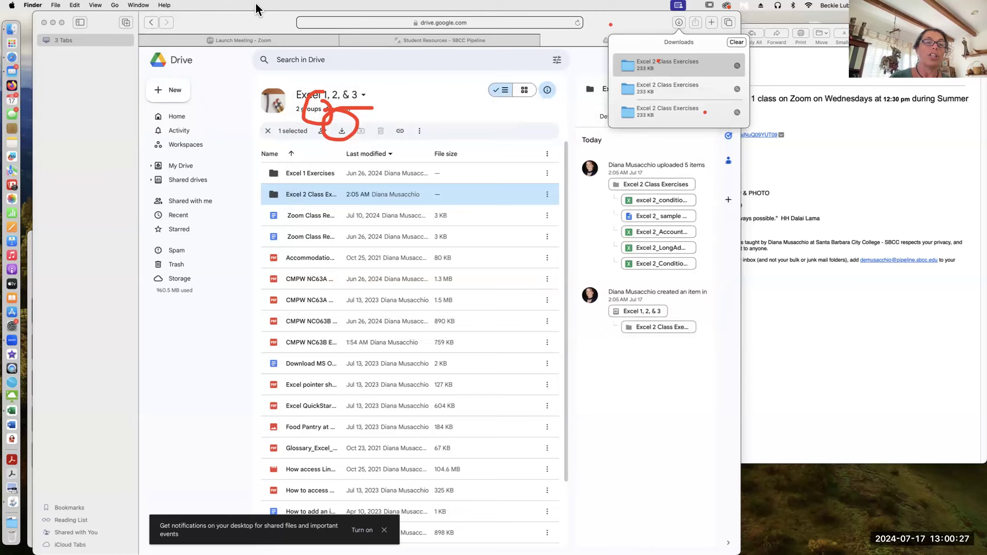
pyautogui.hotkey('ctrl', 'Up')
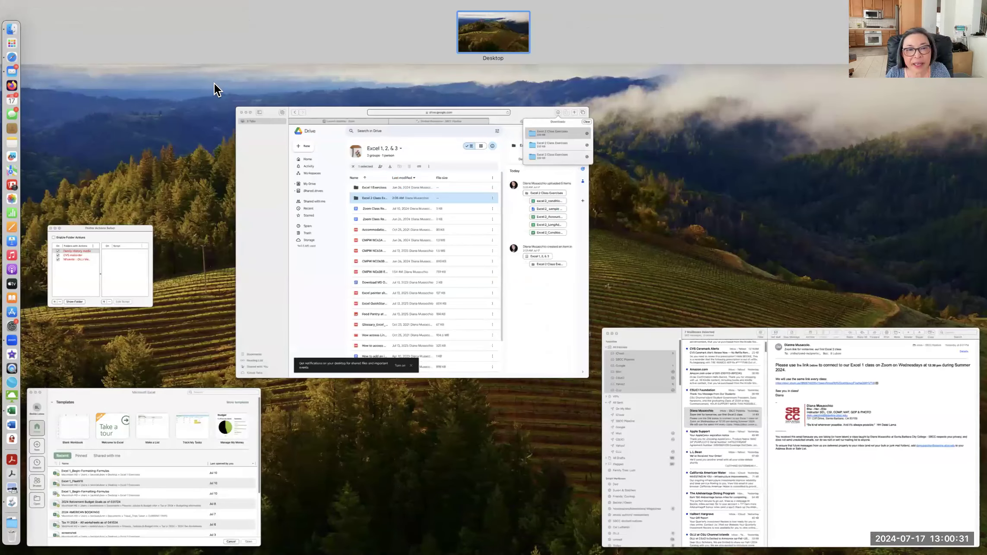
# Step: Bring Mail forward and open the Excel 1 & 2 Summer 2024 Padlet link from the class email
pyautogui.click(790, 435)
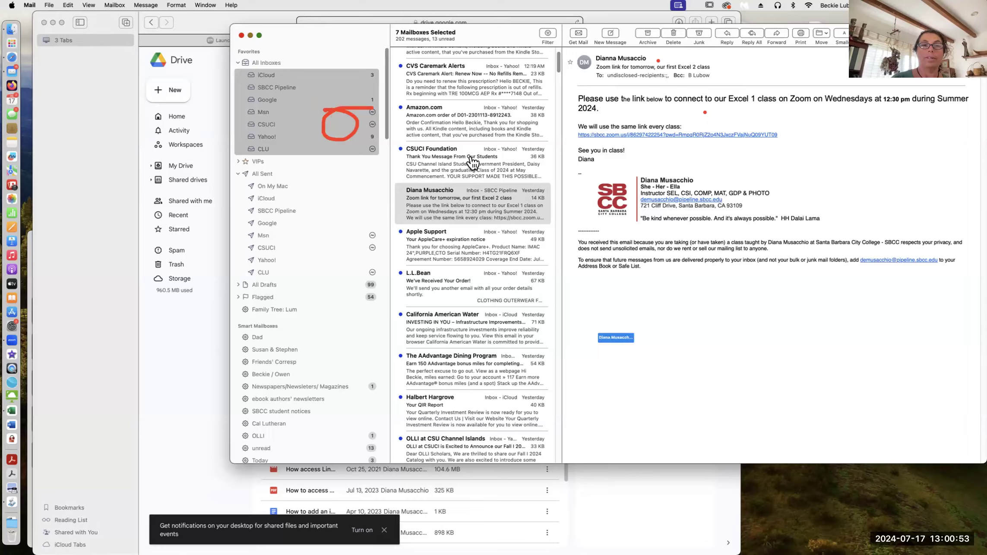
pyautogui.click(470, 156)
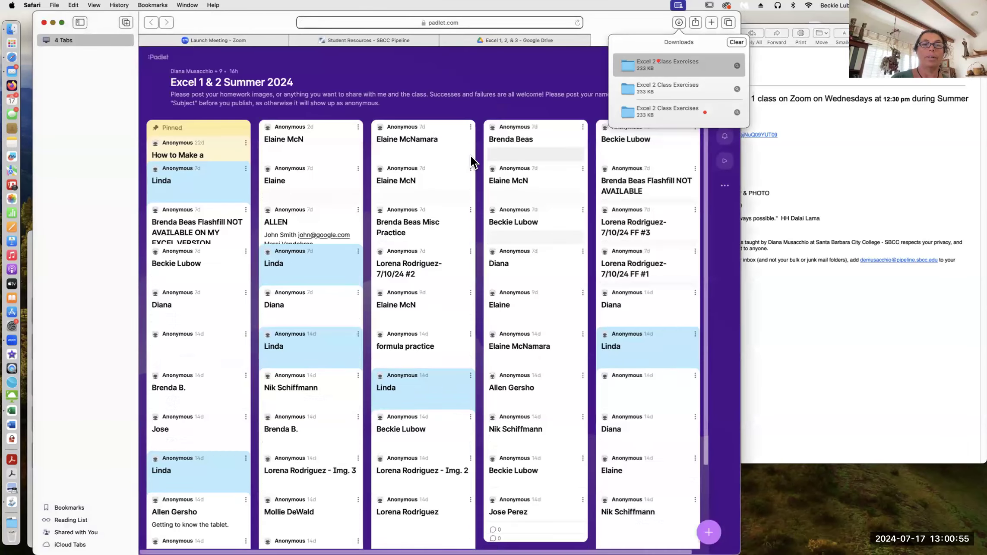
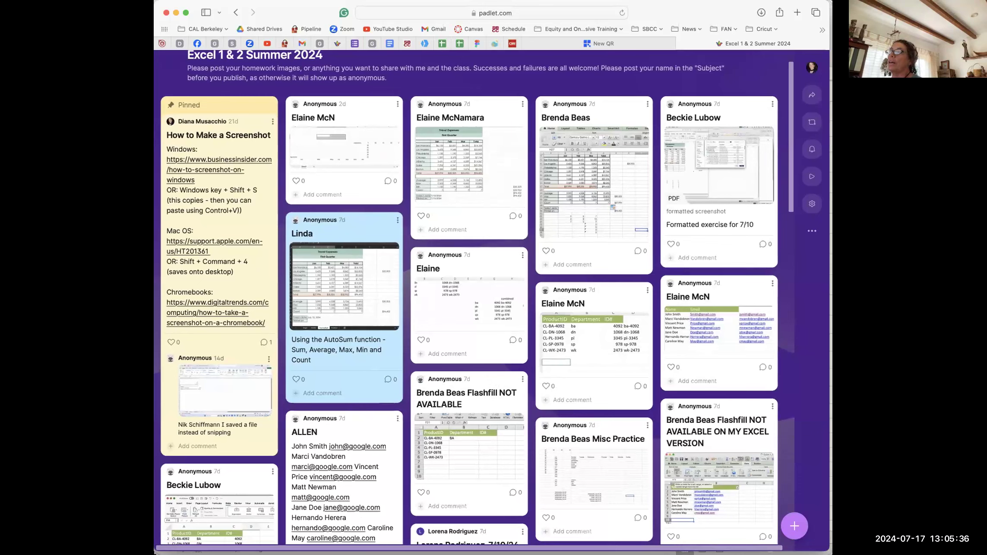
# Step: Switch back to Excel and bring the Excel 1_Begin-Formatting-Formulas workbook window forward
pyautogui.press('super+Tab')
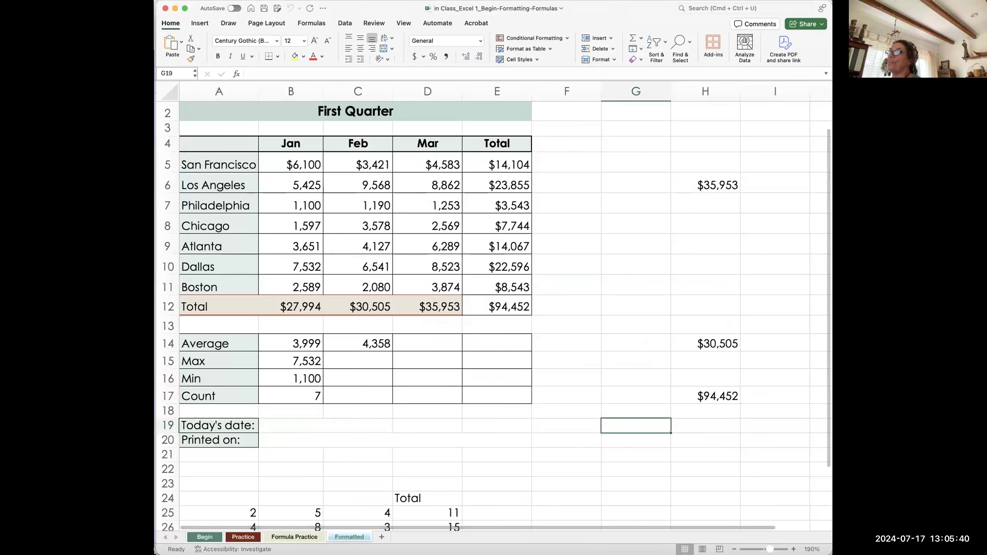
pyautogui.press('super+grave')
# Step: View the Formatted sheet, select empty cells below the table, and check the workbook's file name
pyautogui.click(245, 538)
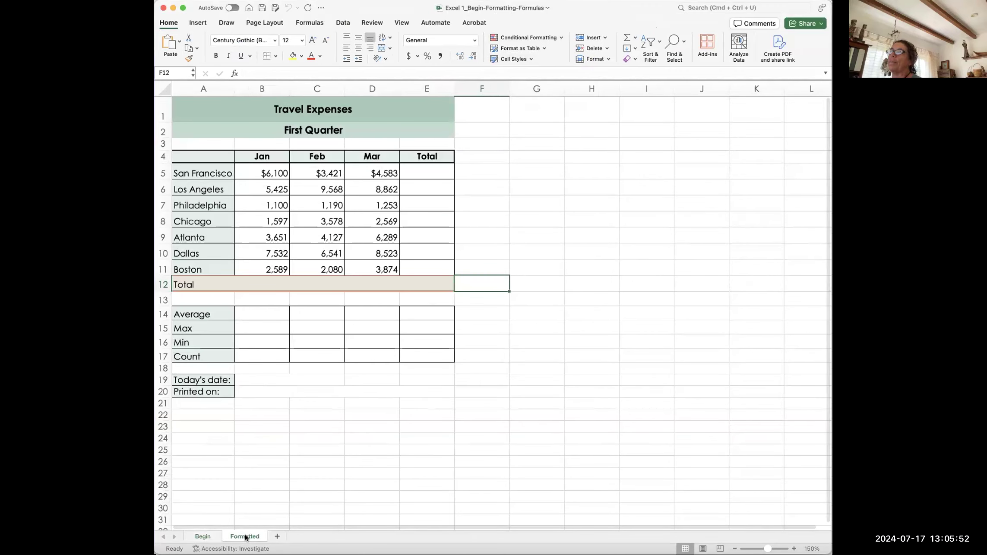
pyautogui.click(427, 461)
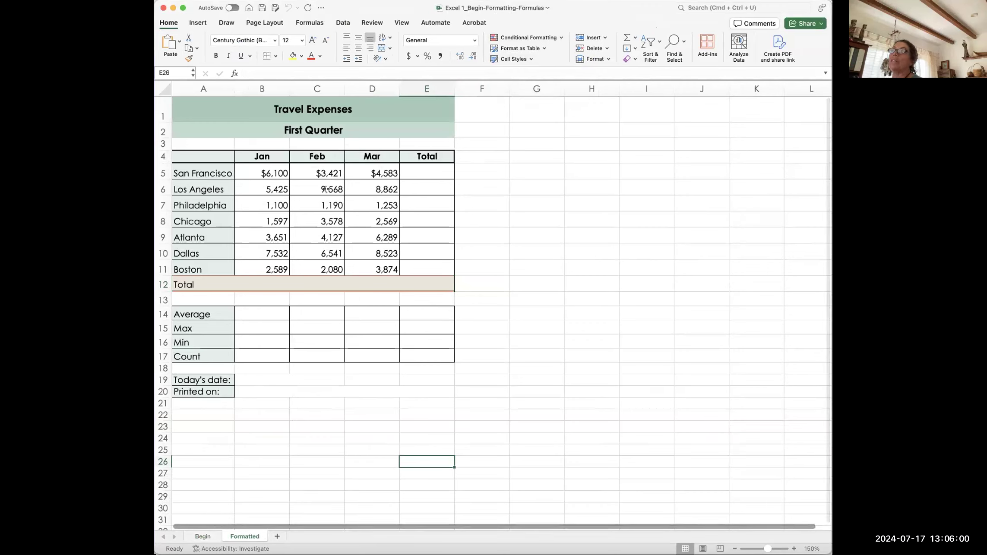
pyautogui.click(333, 421)
pyautogui.click(495, 8)
pyautogui.click(402, 7)
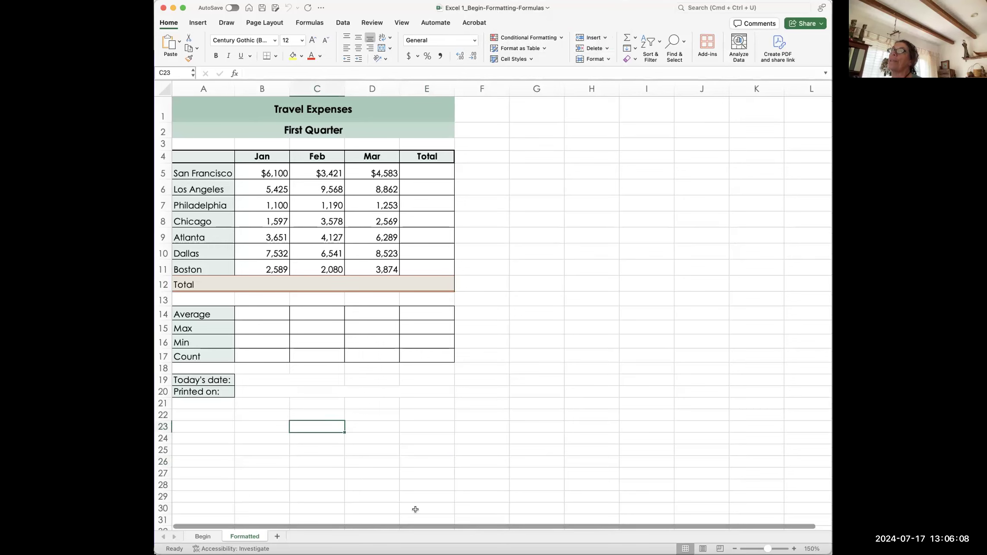
# Step: Compare the Begin and Formatted sheets, then bring forward the in-class workbook with totals filled
pyautogui.click(203, 536)
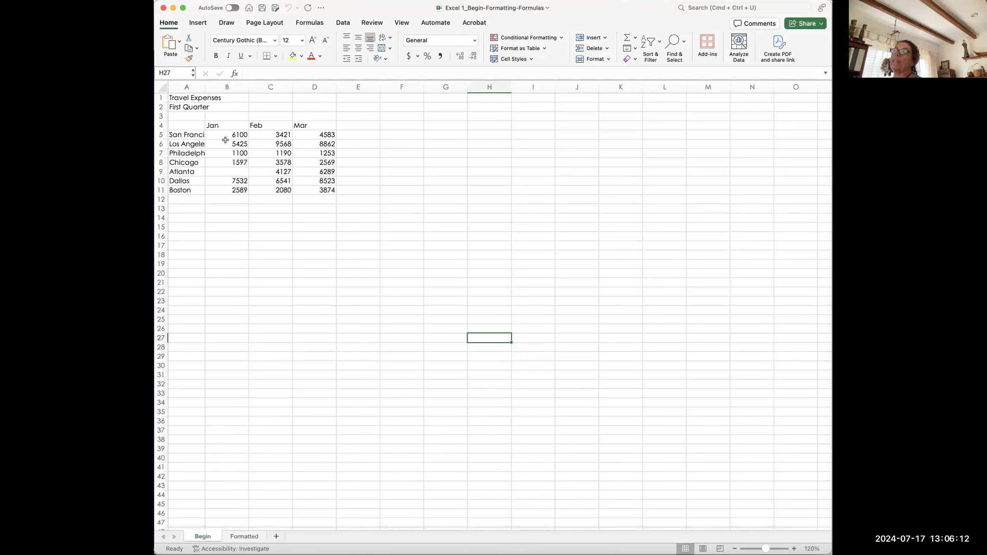
pyautogui.click(245, 536)
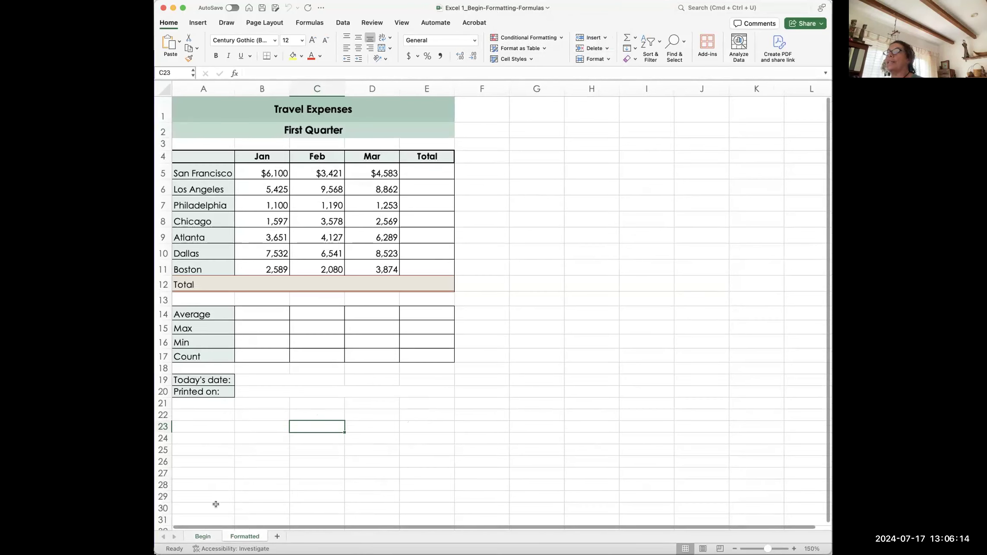
pyautogui.click(206, 537)
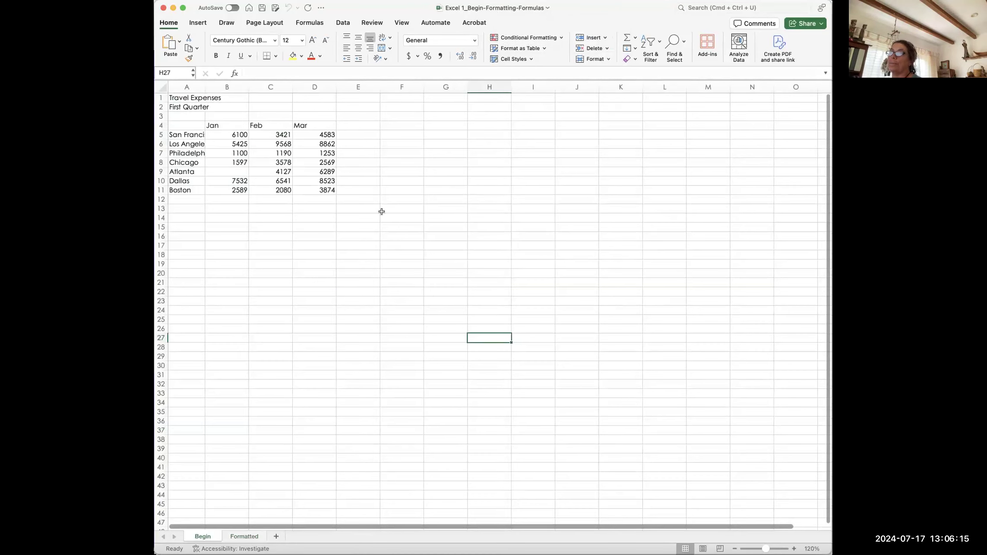
pyautogui.click(243, 537)
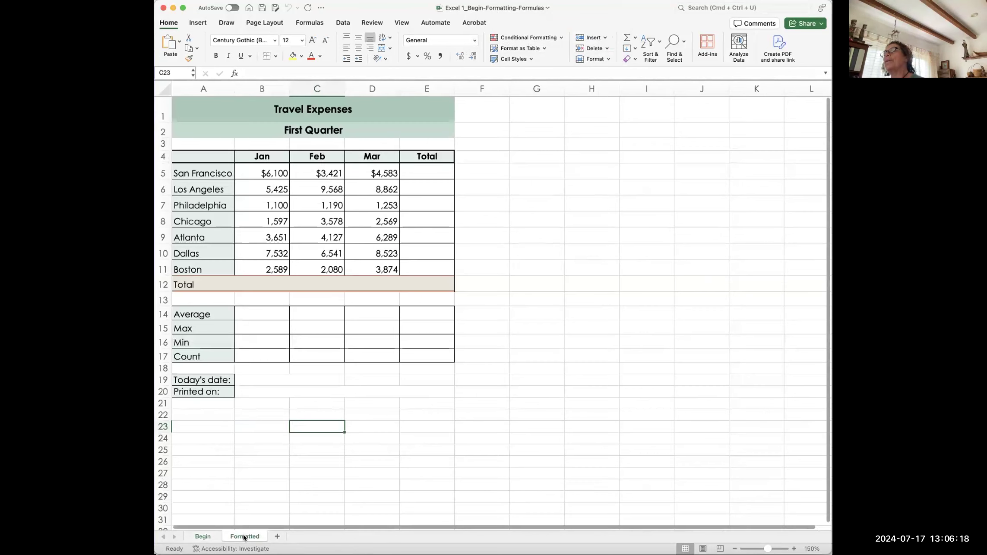
pyautogui.click(254, 416)
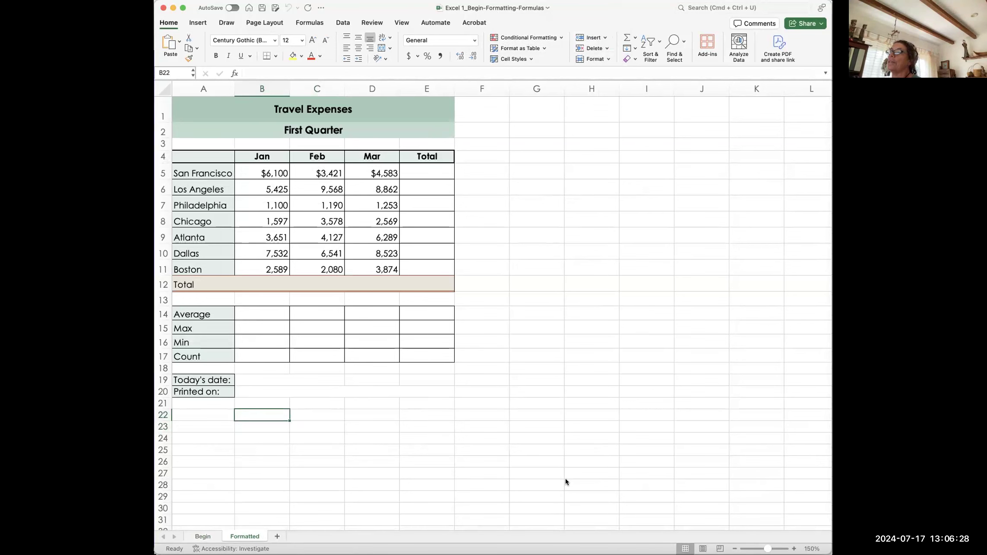
pyautogui.press('super+grave')
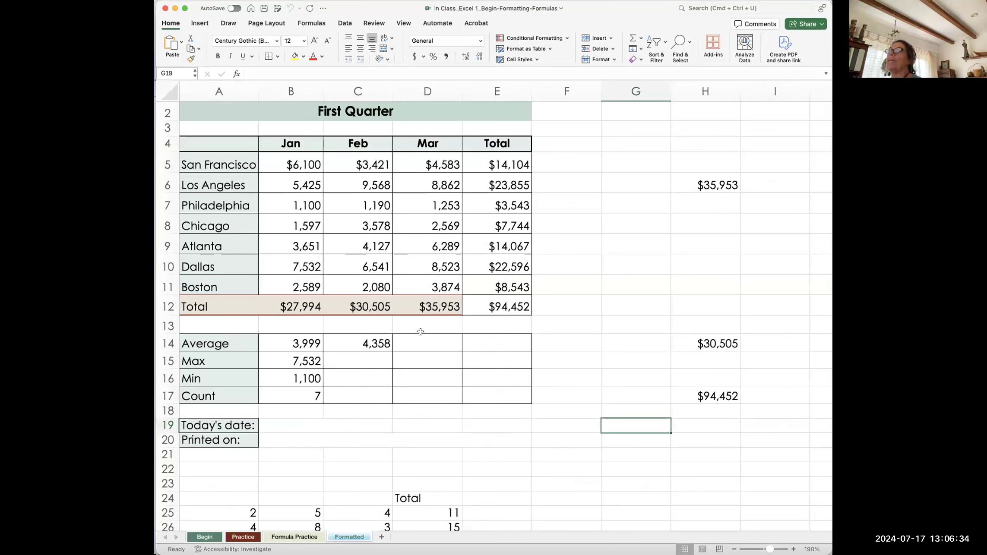
# Step: Copy the Average, Max, Min and Count formulas from B14–B17 across to column E
pyautogui.click(310, 343)
pyautogui.moveTo(323, 351); pyautogui.dragTo(524, 345)
pyautogui.click(317, 362)
pyautogui.moveTo(323, 369); pyautogui.dragTo(513, 366)
pyautogui.click(313, 379)
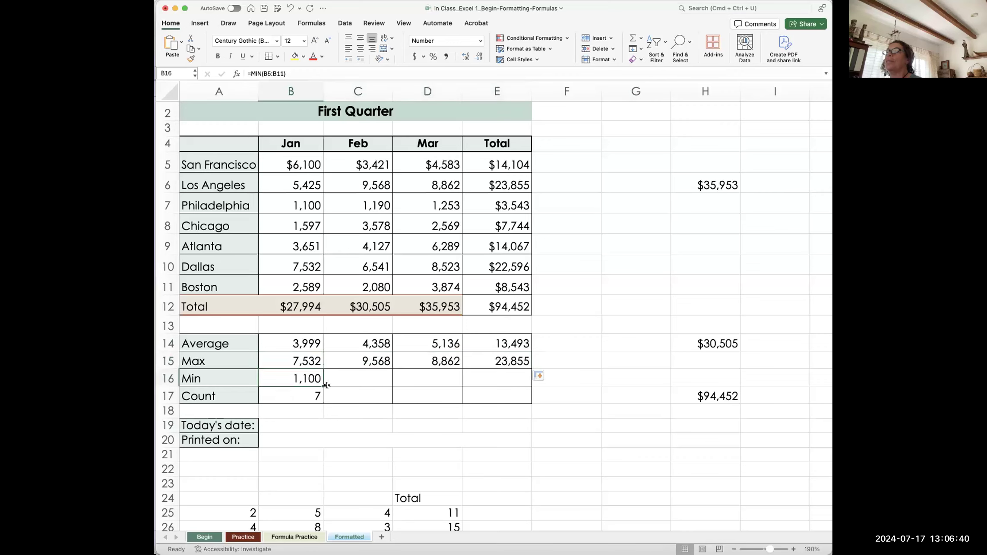
pyautogui.moveTo(325, 384); pyautogui.dragTo(511, 385)
pyautogui.click(305, 394)
pyautogui.moveTo(322, 400); pyautogui.dragTo(509, 402)
# Step: Select the Today's date cell and F19, then save the workbook
pyautogui.click(376, 421)
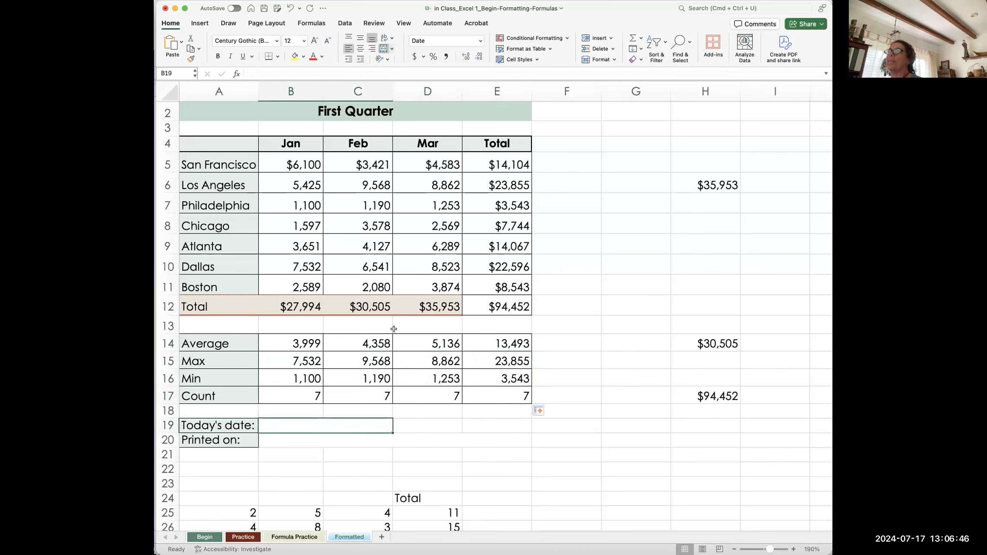
pyautogui.click(555, 423)
pyautogui.scroll(1, 555, 423)
pyautogui.press('super+s')
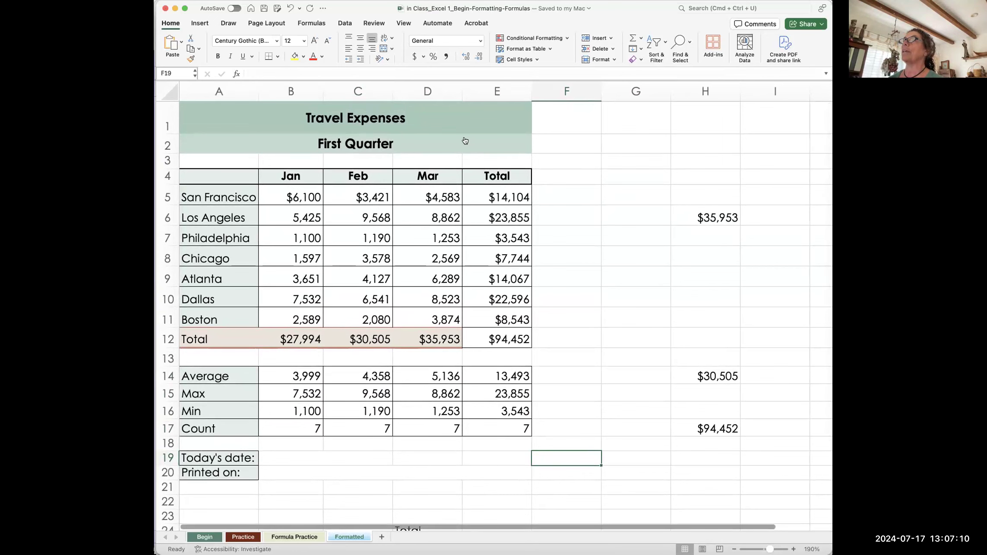
# Step: In Safari, view a classmate's formatted screenshot post on the Padlet board, then close it
pyautogui.press('super+Tab')
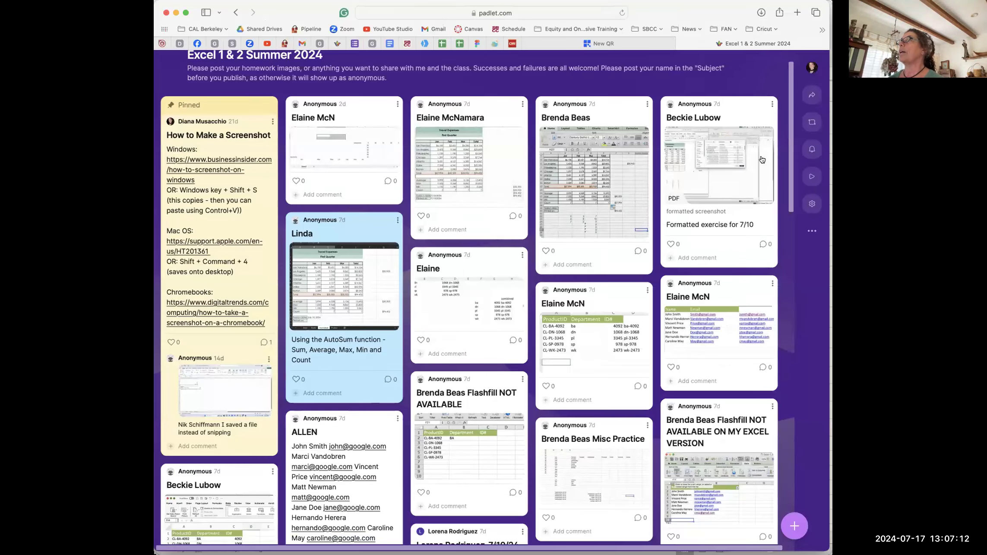
pyautogui.click(719, 164)
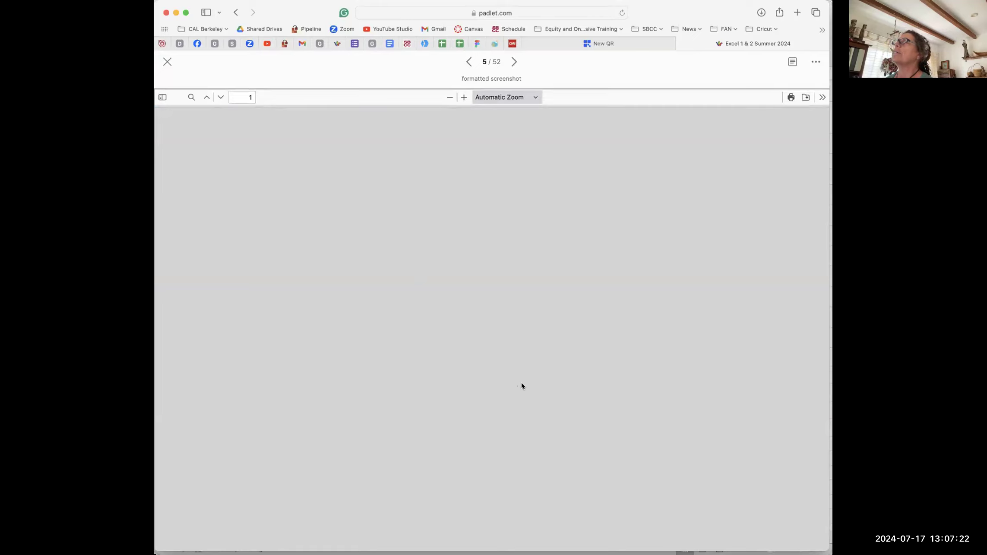
pyautogui.click(167, 62)
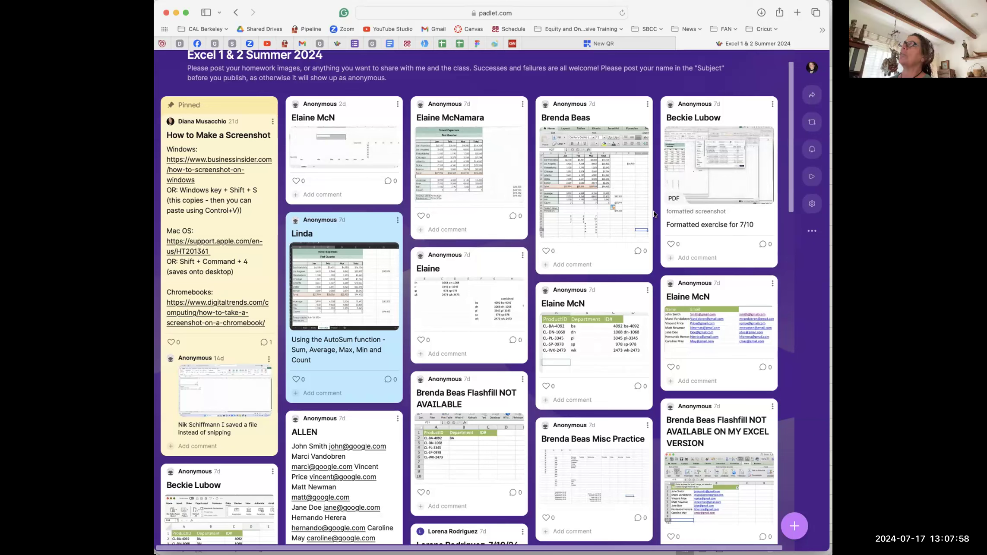
pyautogui.click(673, 202)
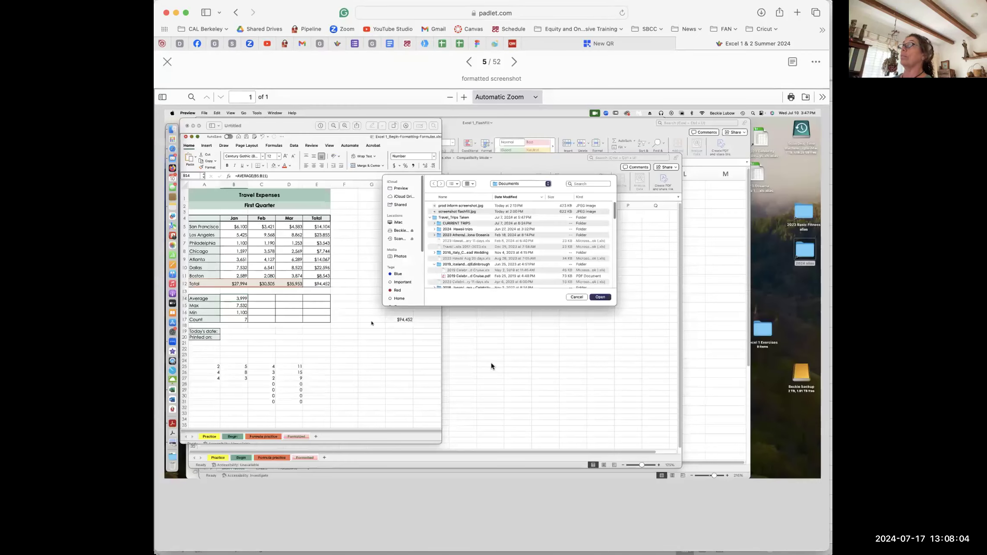
pyautogui.press('Escape')
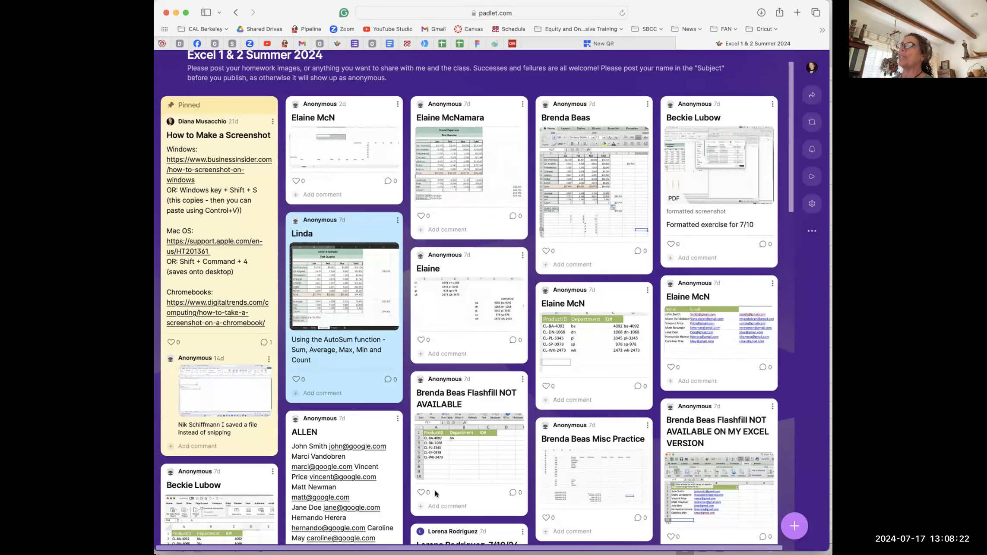
# Step: In the in-class workbook, select B18 and the date cell, then switch to the Begin-Formatting-Formulas workbook
pyautogui.press('super+Tab')
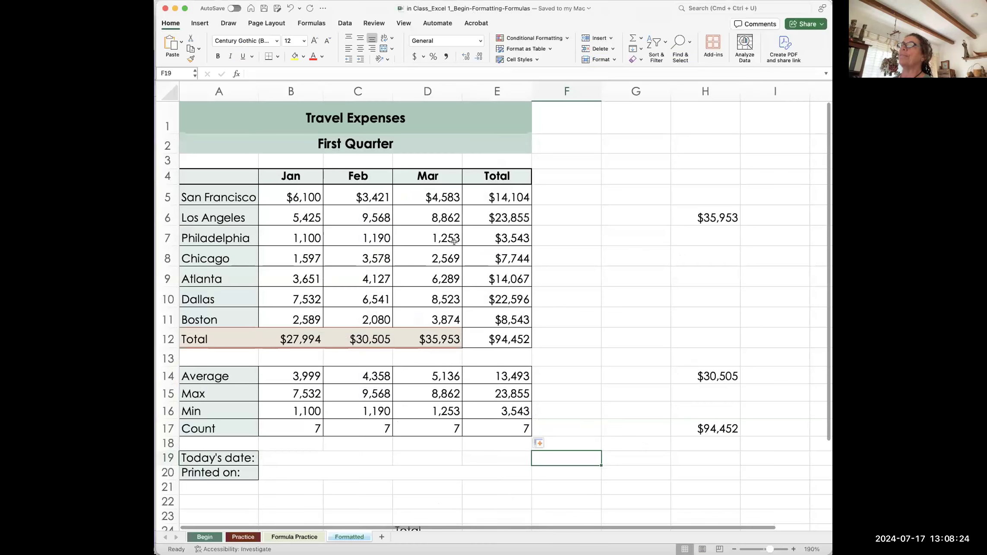
pyautogui.click(290, 445)
pyautogui.click(285, 460)
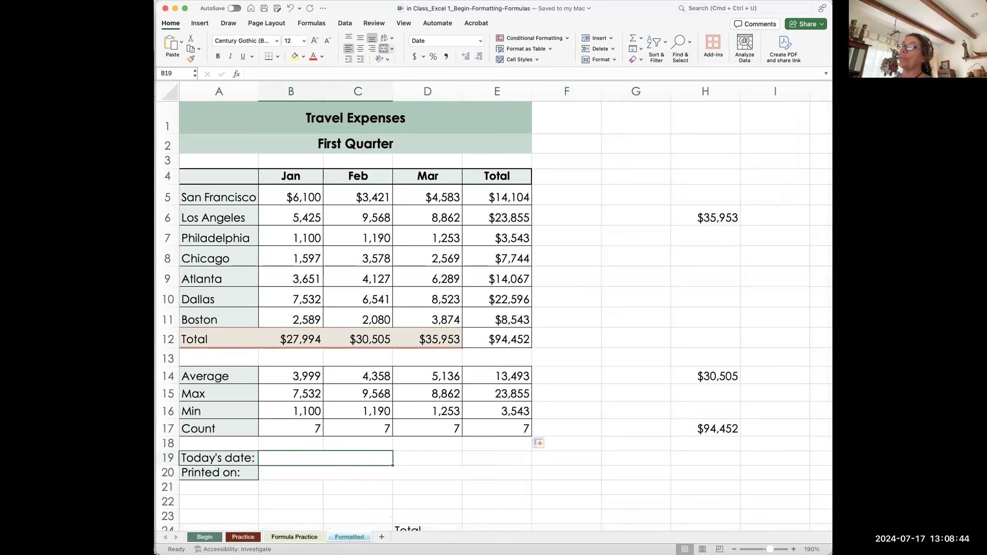
pyautogui.press('super+grave')
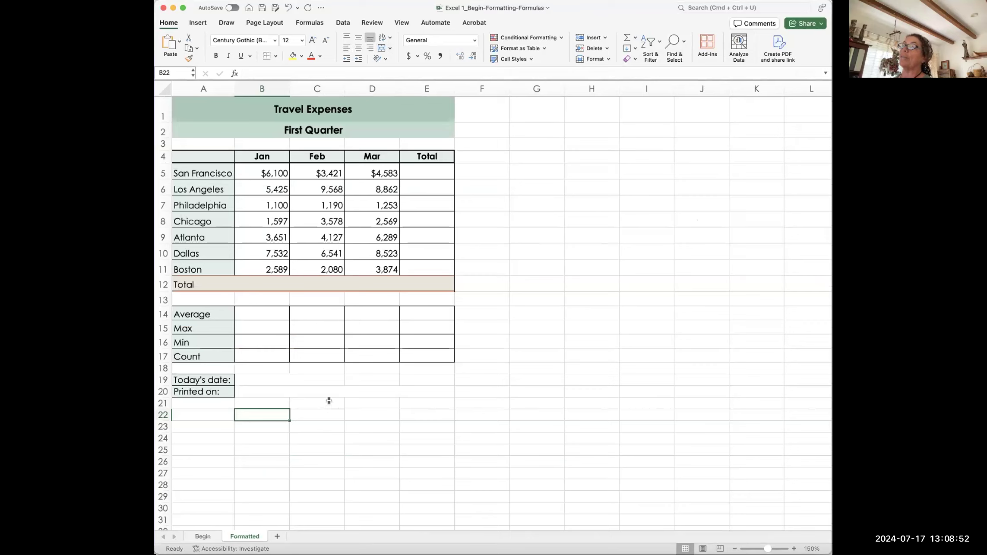
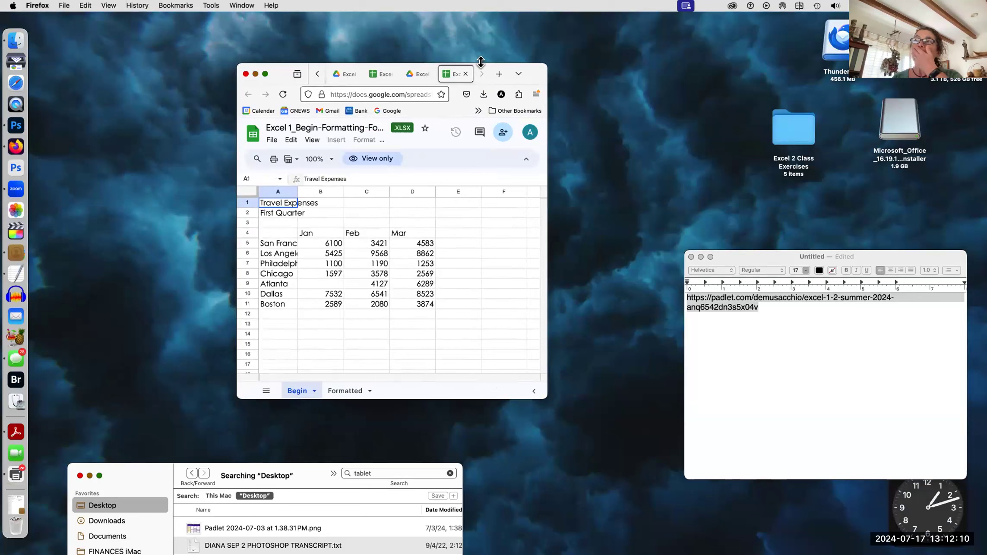
# Step: Rearrange the Finder and Travel Expenses windows, then select cells E5, B12 and B2
pyautogui.moveTo(130, 469); pyautogui.dragTo(122, 373)
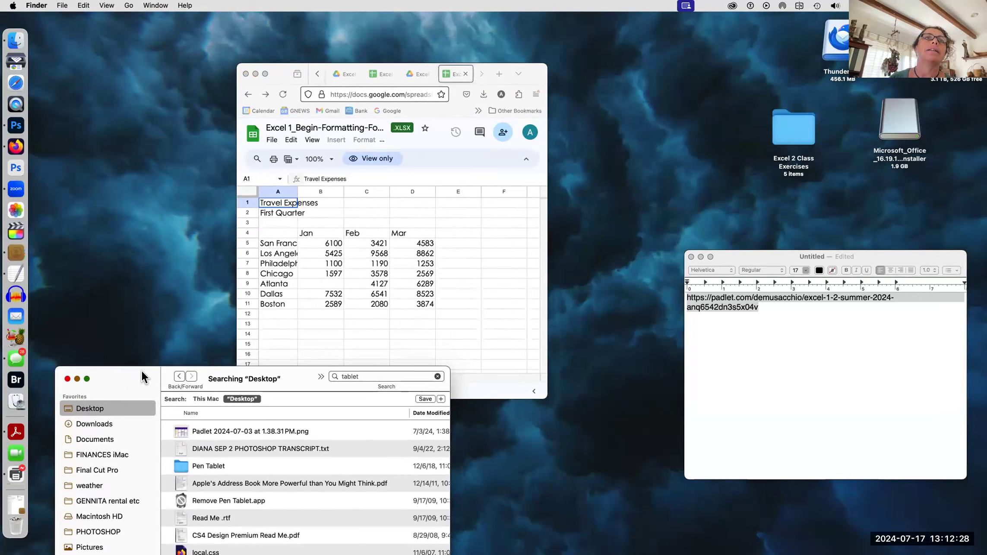
pyautogui.moveTo(530, 67); pyautogui.dragTo(583, 70)
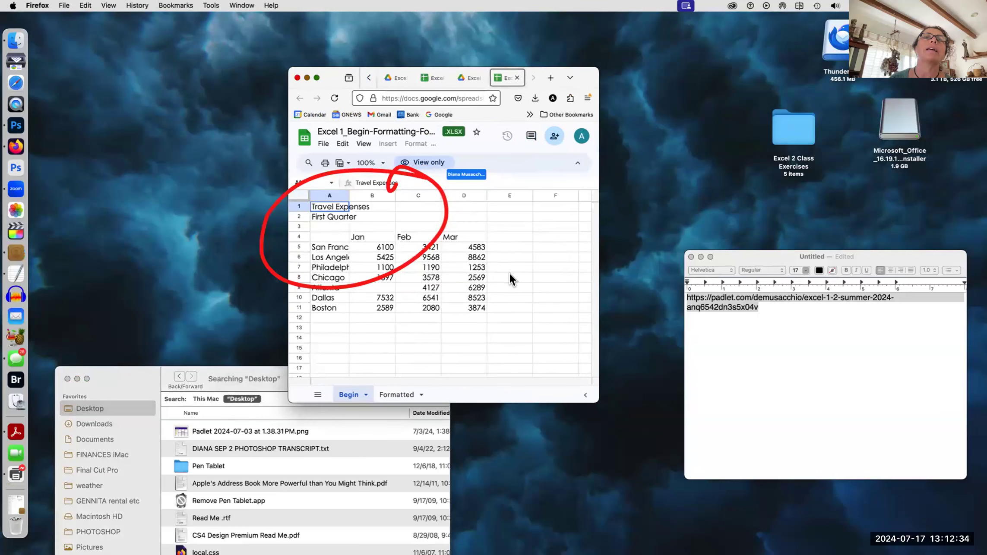
pyautogui.click(507, 250)
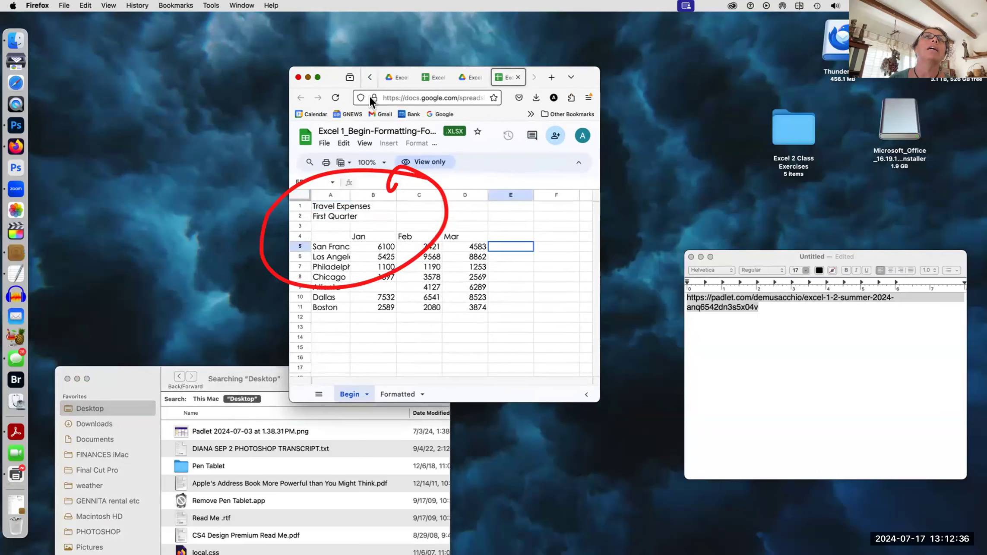
pyautogui.click(379, 321)
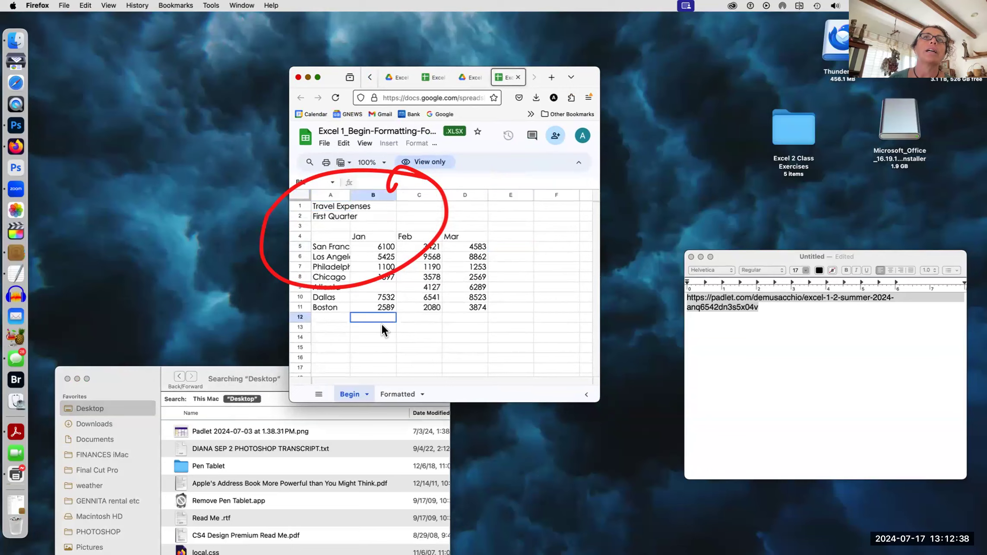
pyautogui.click(394, 217)
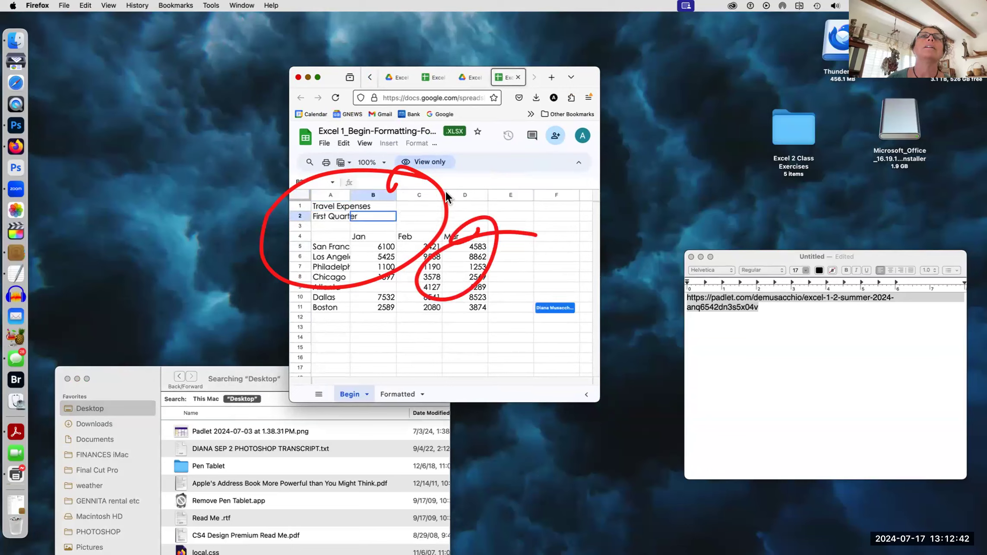
# Step: Check the Google Drive folder, return to the Travel Expenses sheet, and close Firefox
pyautogui.click(474, 77)
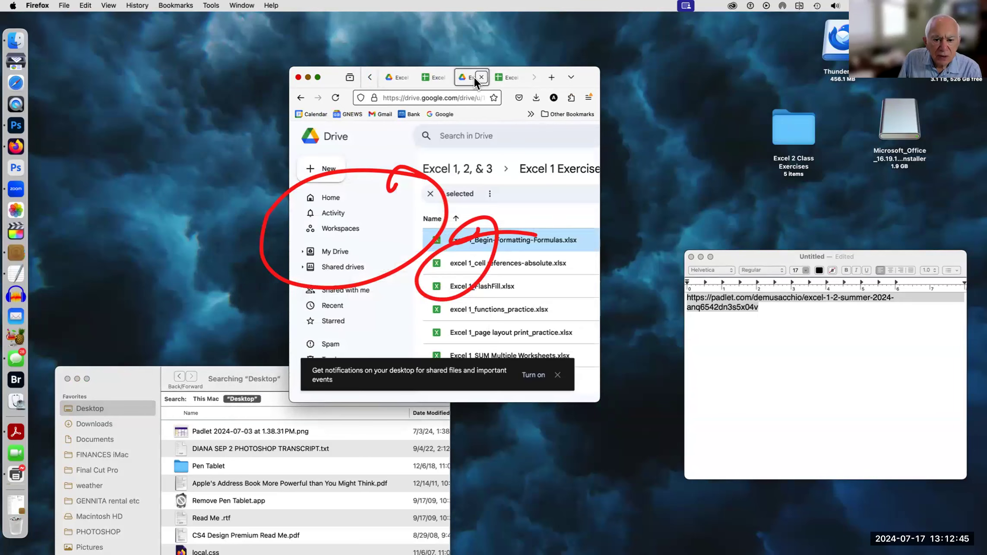
pyautogui.click(504, 77)
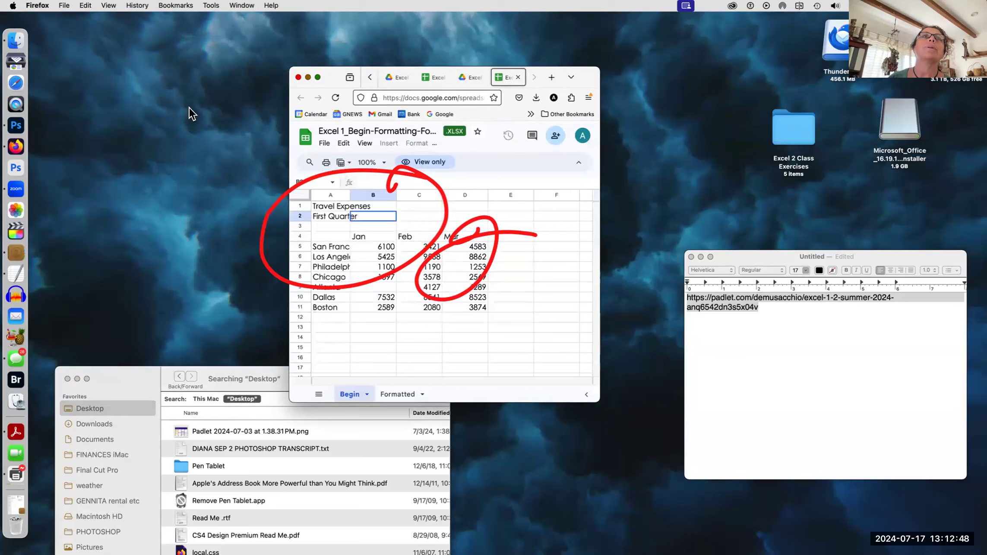
pyautogui.click(297, 78)
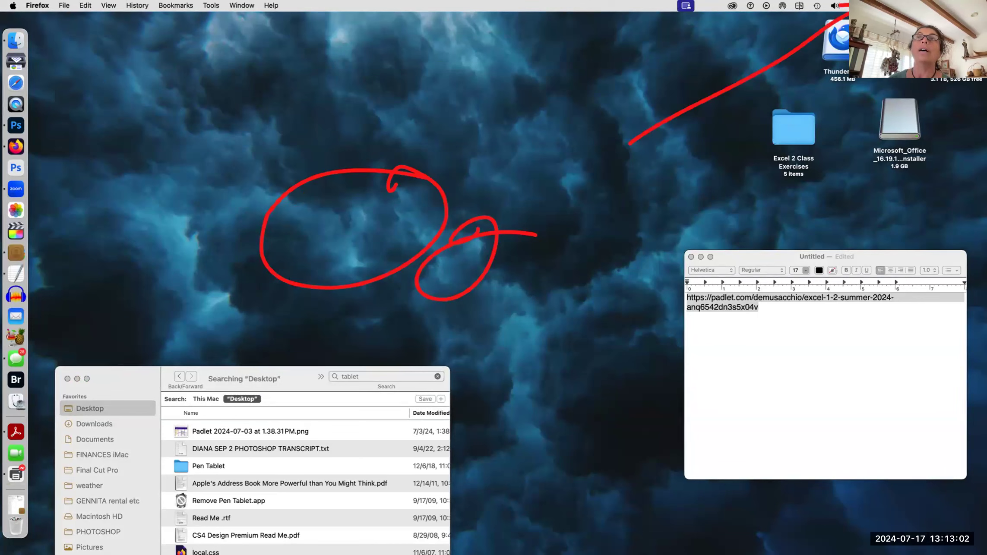
# Step: Search Spotlight for 'excel' and launch Microsoft Excel from the results
pyautogui.press('super+space')
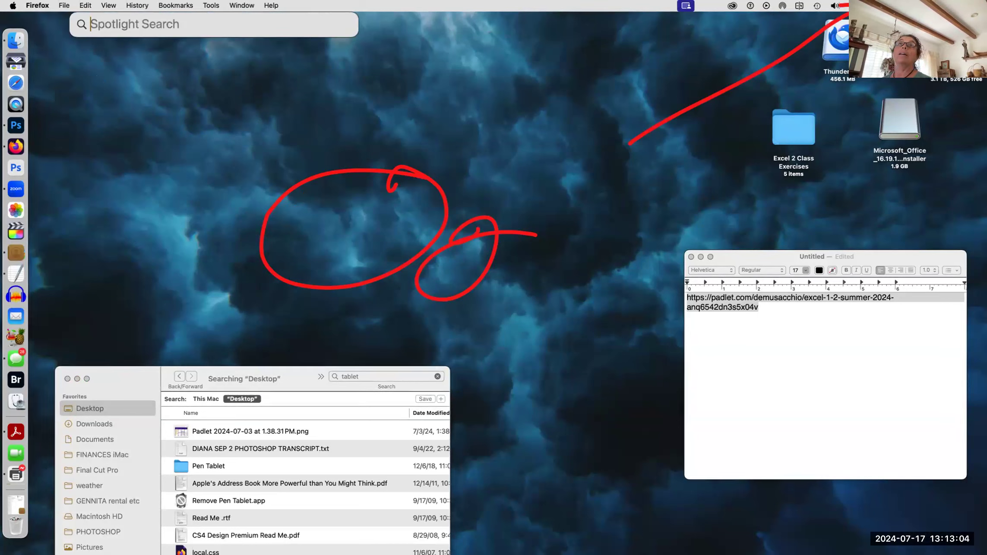
pyautogui.press('Escape')
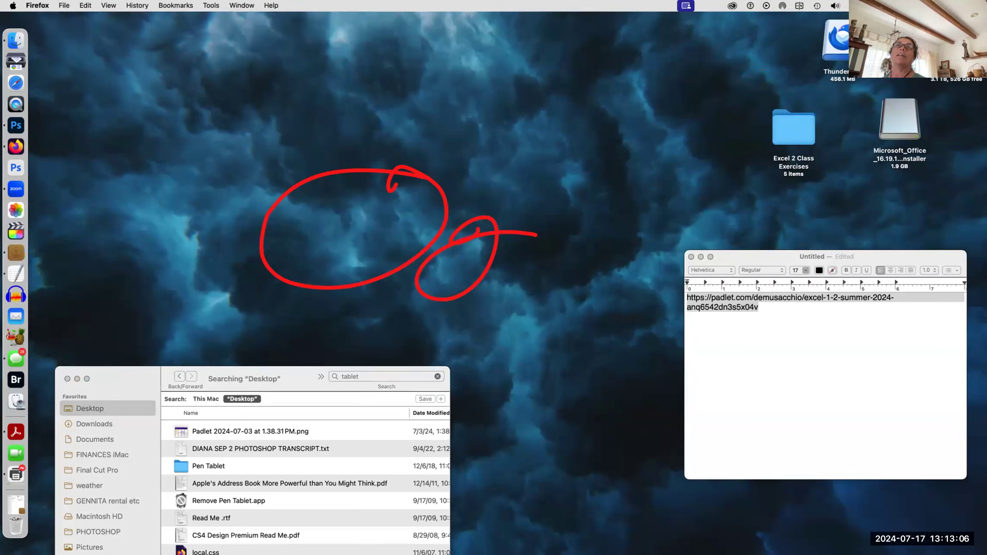
pyautogui.press('super+space')
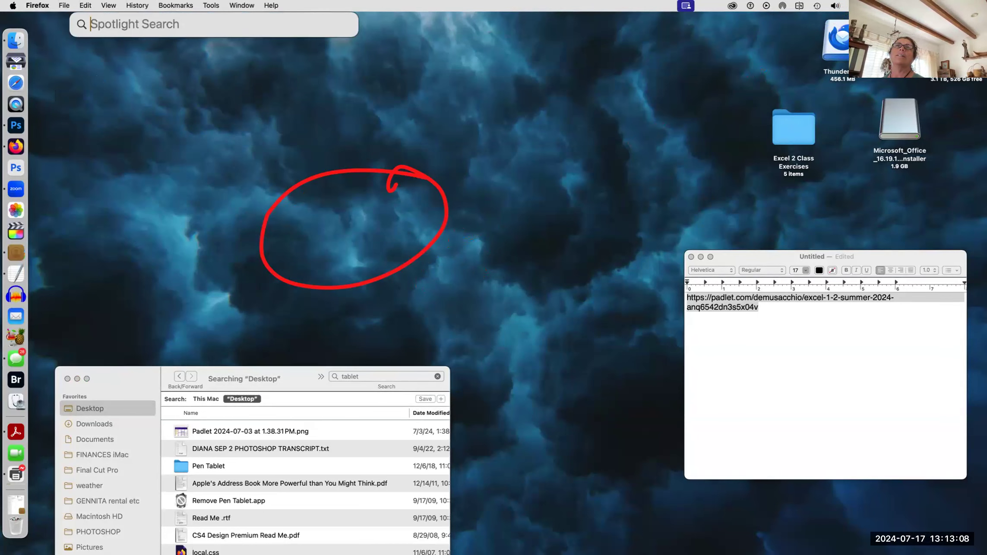
pyautogui.write('esce')
pyautogui.press('BackSpace')
pyautogui.press('BackSpace')
pyautogui.press('BackSpace')
pyautogui.write('xcel')
pyautogui.doubleClick(105, 50)
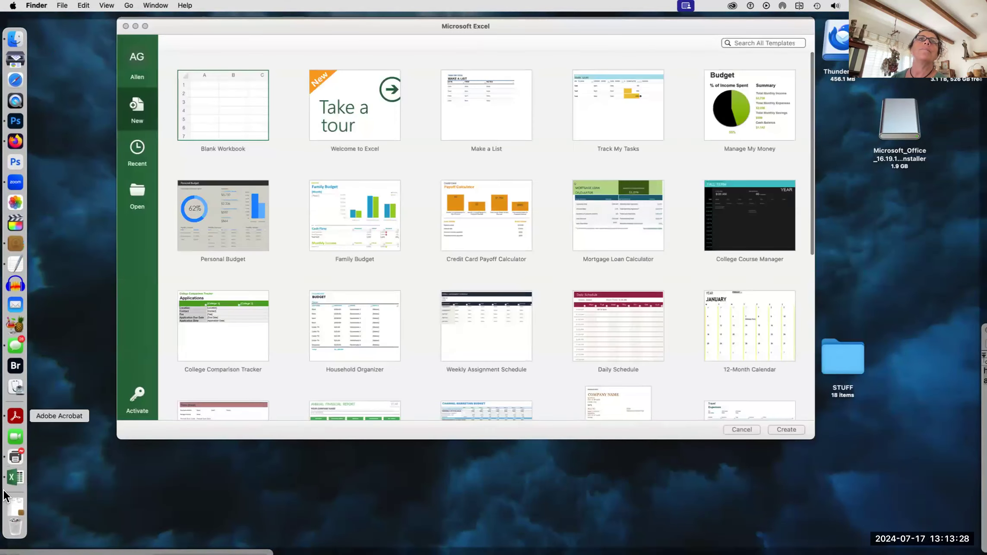
# Step: Bring Excel forward and open Excel 1_Begin-Formatting-Formulas from the Recent workbooks list
pyautogui.click(20, 481)
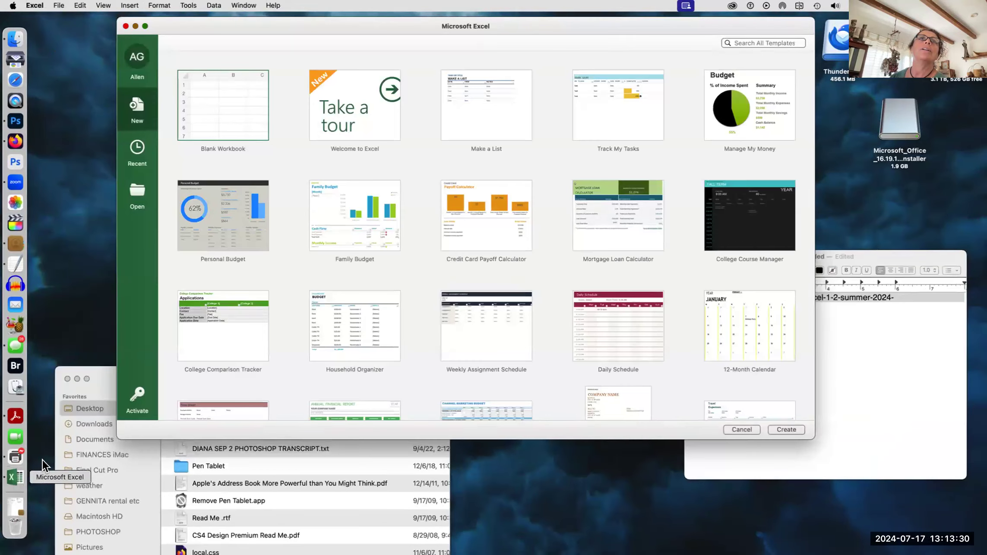
pyautogui.moveTo(96, 370); pyautogui.dragTo(90, 203)
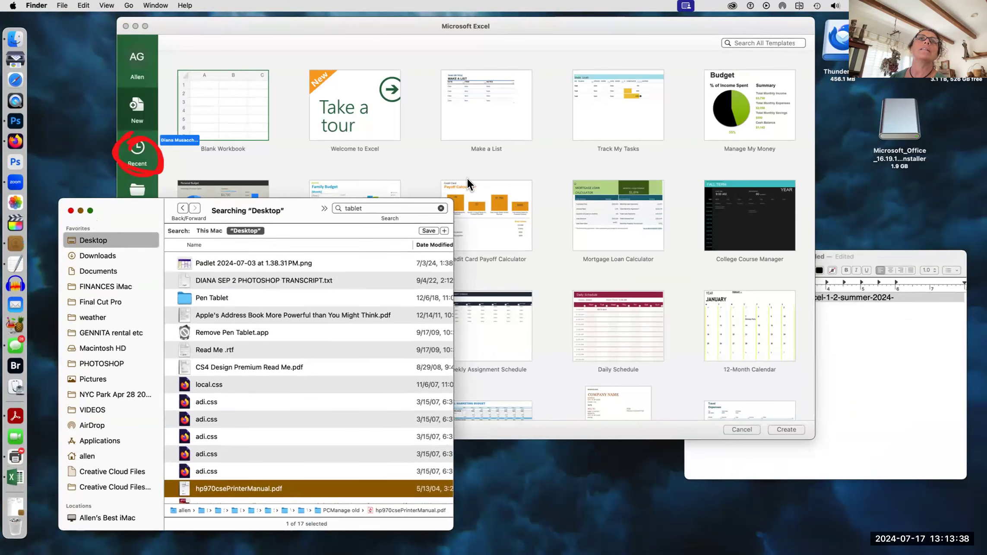
pyautogui.click(135, 149)
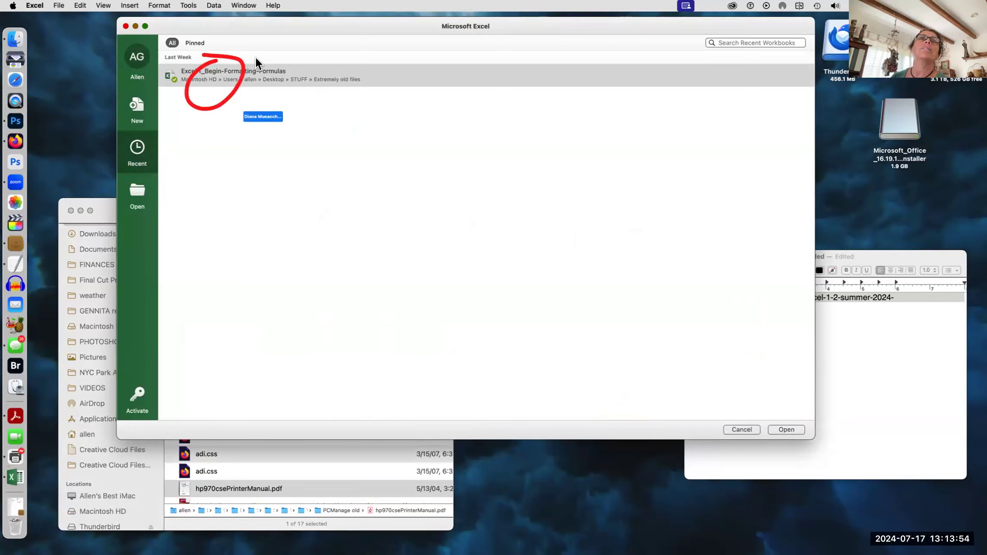
pyautogui.doubleClick(238, 69)
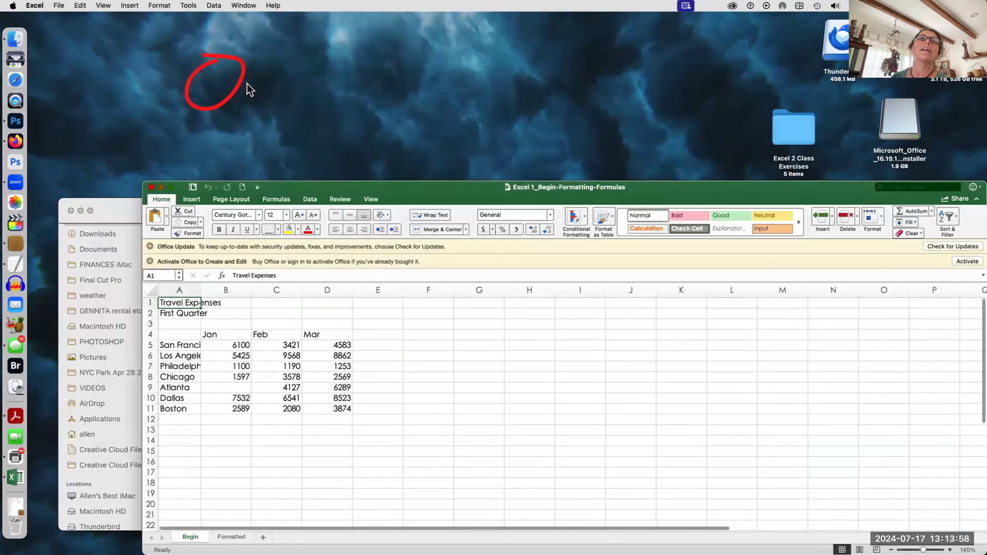
# Step: Raise the workbook window, switch to the Formatted sheet, and select cell M5
pyautogui.moveTo(444, 187); pyautogui.dragTo(441, 71)
pyautogui.click(229, 420)
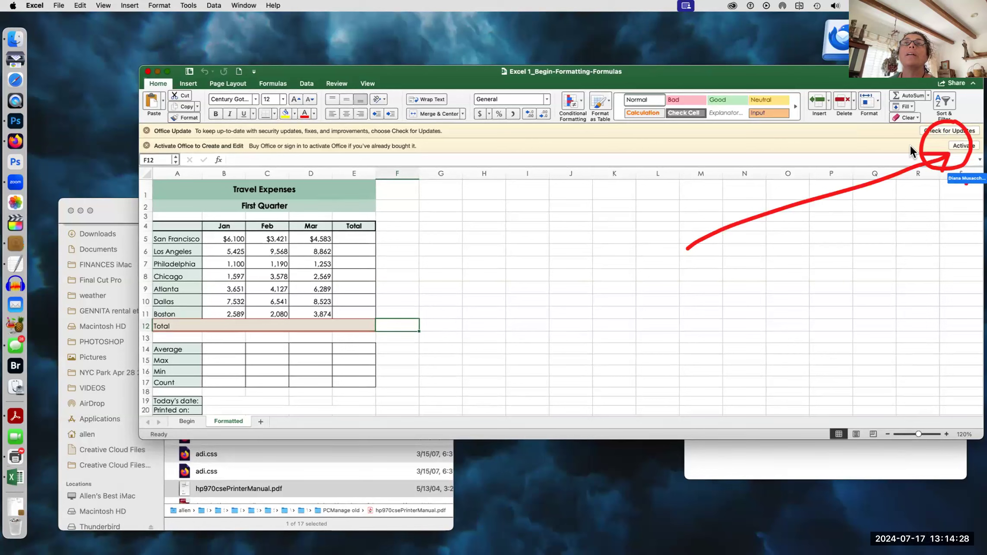
pyautogui.click(709, 238)
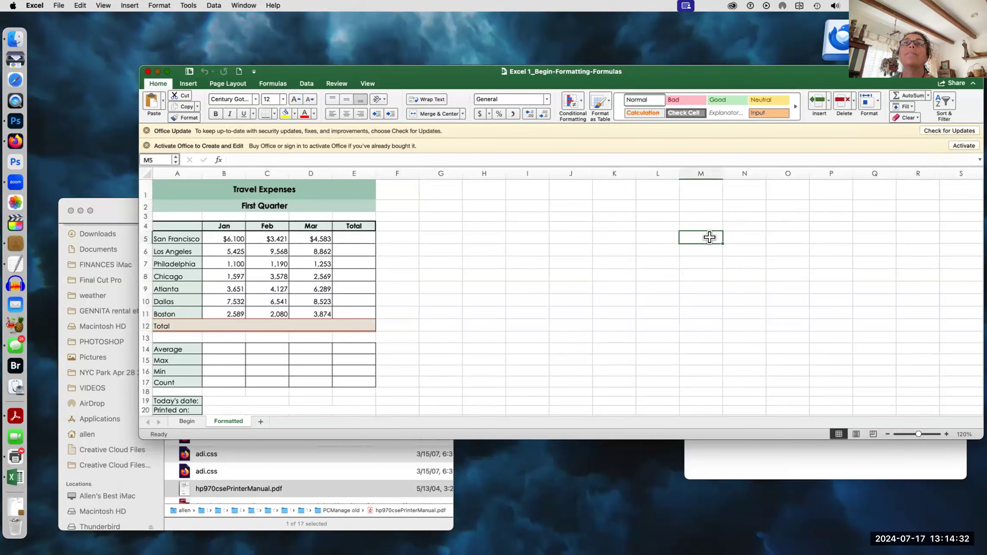
# Step: Dismiss the M5 shortcut menu and slide the Travel Expenses window to the left
pyautogui.rightClick(710, 237)
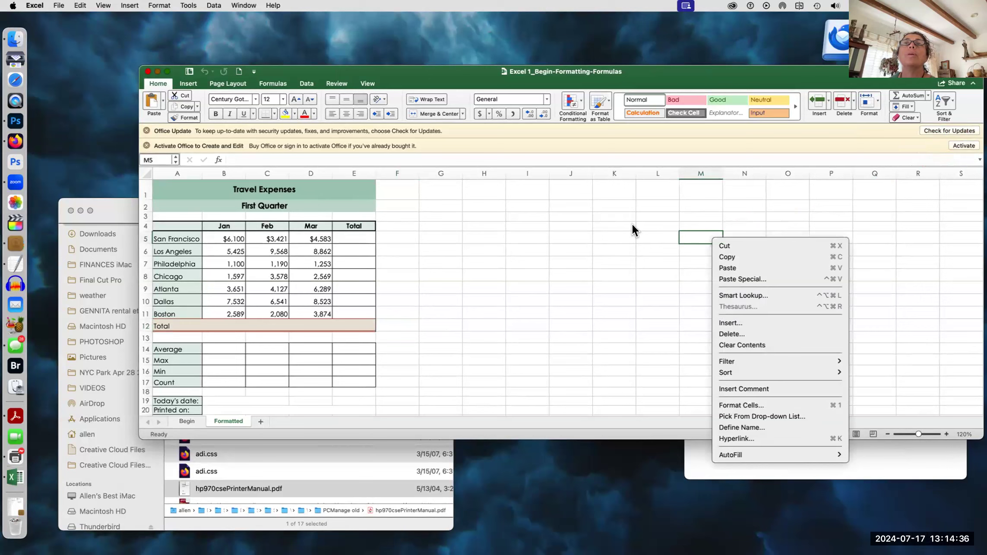
pyautogui.click(592, 221)
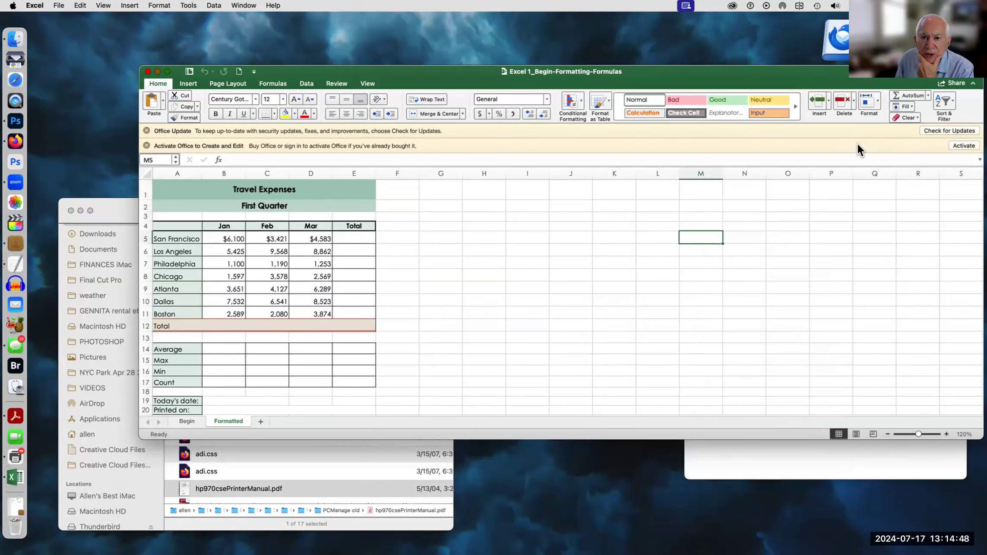
pyautogui.moveTo(770, 81); pyautogui.dragTo(612, 157)
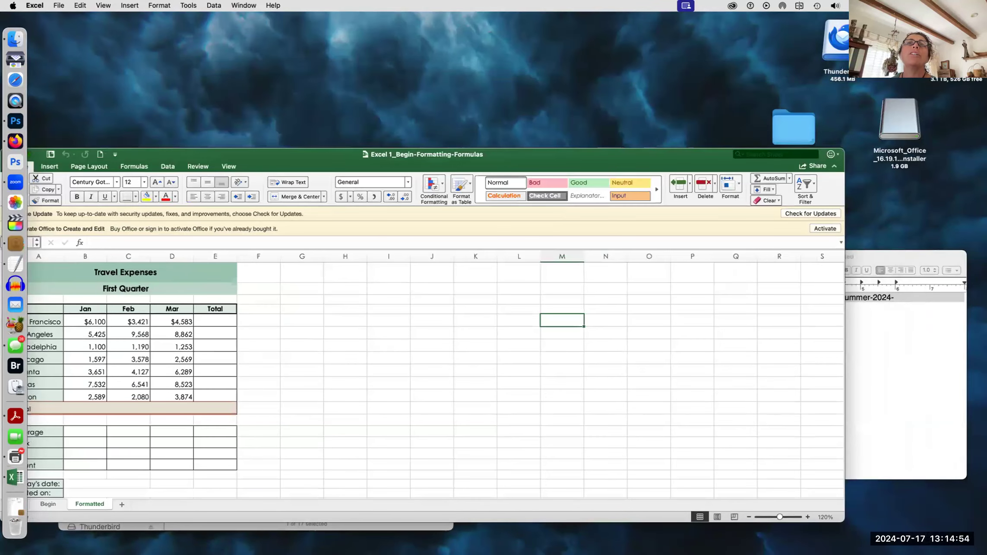
pyautogui.click(778, 83)
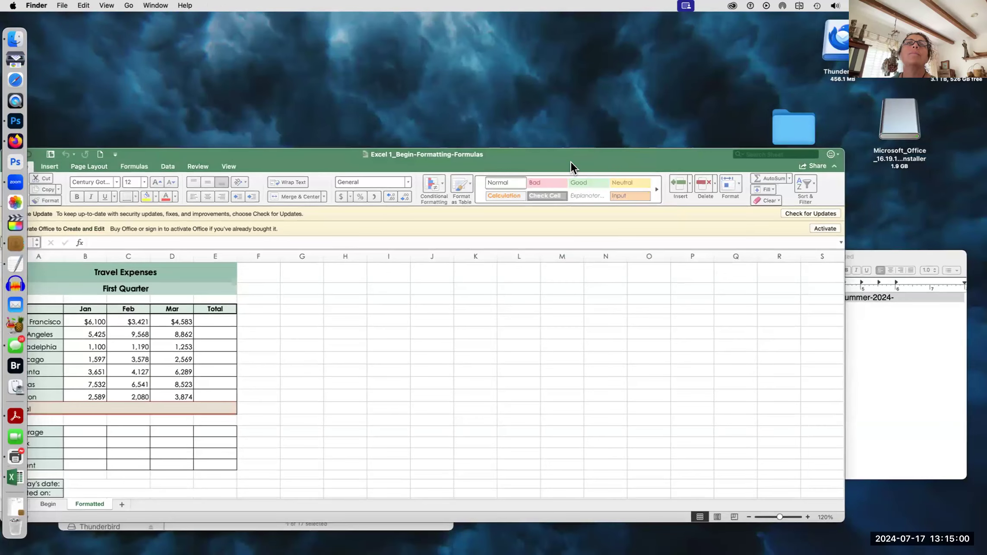
# Step: Shrink and reposition the workbook window to show the whole table, then minimize TextEdit
pyautogui.moveTo(570, 162); pyautogui.dragTo(586, 129)
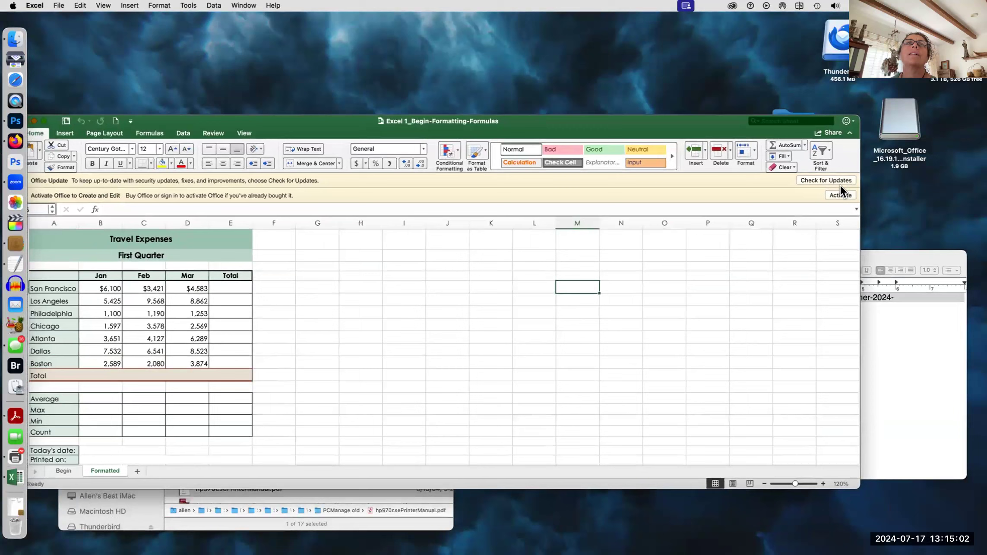
pyautogui.moveTo(851, 235); pyautogui.dragTo(710, 255)
pyautogui.moveTo(614, 126); pyautogui.dragTo(456, 123)
pyautogui.moveTo(699, 153); pyautogui.dragTo(809, 142)
pyautogui.moveTo(203, 119); pyautogui.dragTo(397, 90)
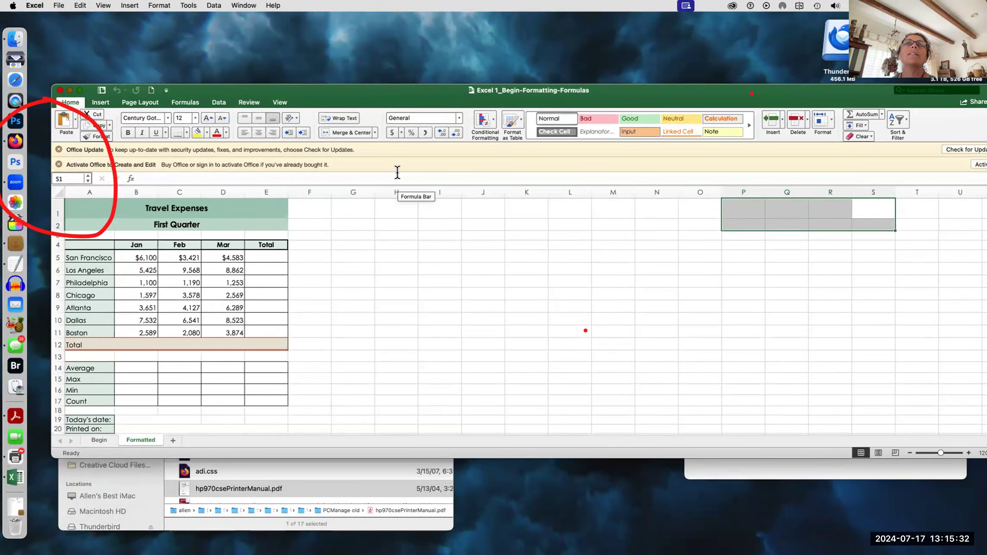
pyautogui.moveTo(696, 100); pyautogui.dragTo(581, 78)
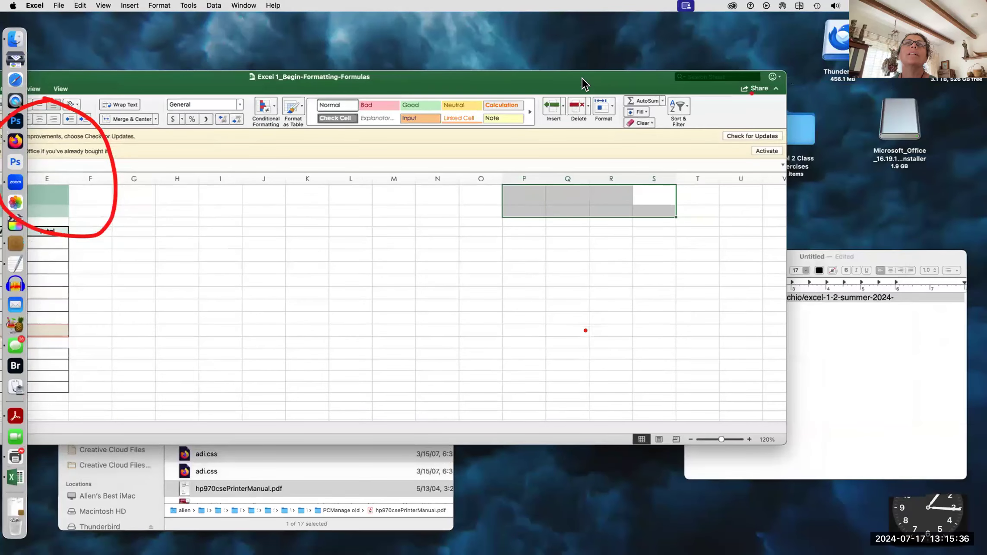
pyautogui.moveTo(781, 443); pyautogui.dragTo(475, 486)
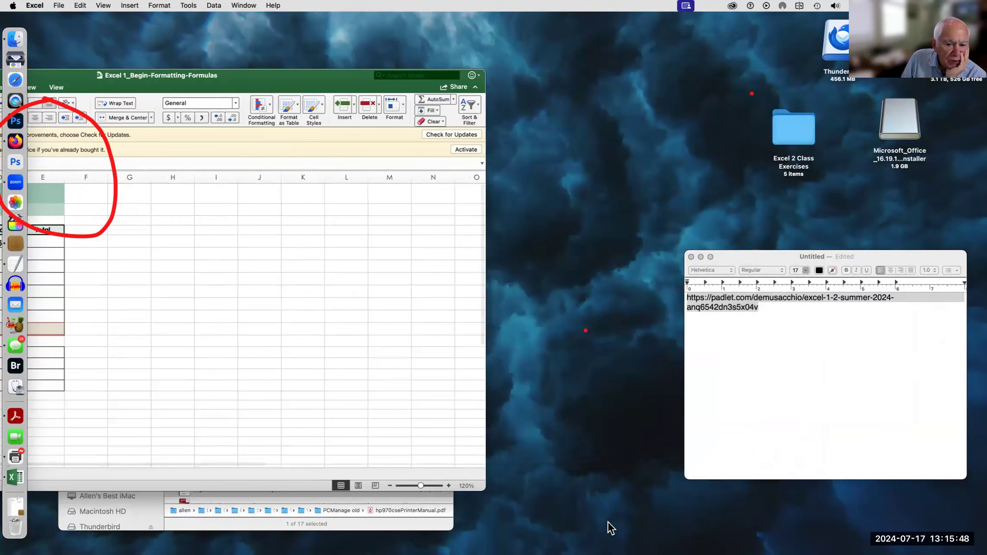
pyautogui.moveTo(315, 77); pyautogui.dragTo(457, 70)
pyautogui.click(706, 256)
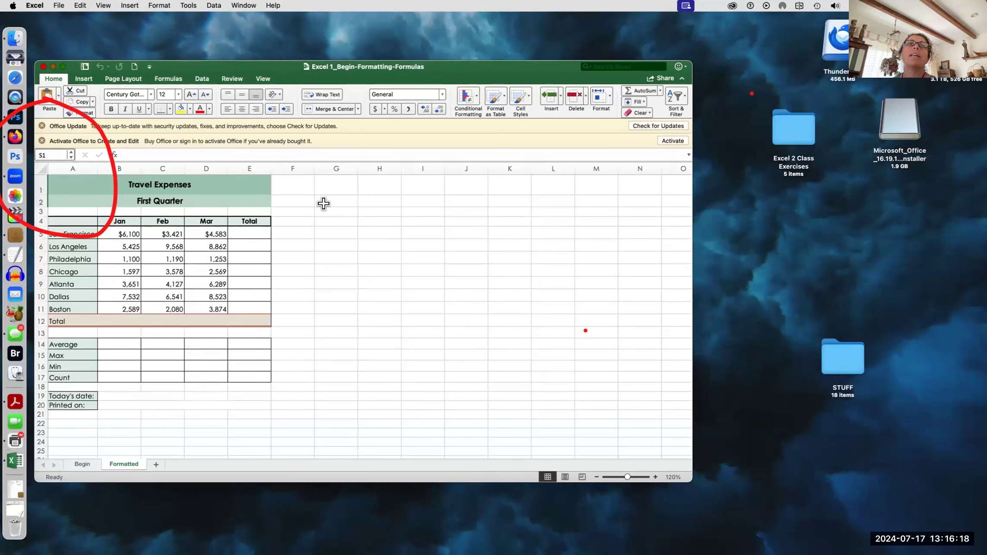
# Step: Dismiss the Office activation prompt and open a Finder window showing Recents
pyautogui.click(673, 140)
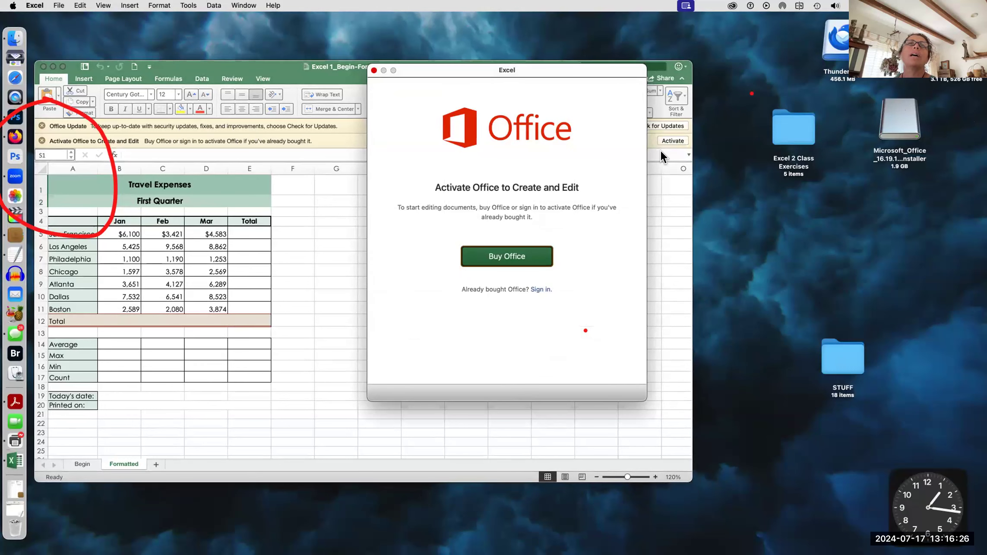
pyautogui.click(354, 67)
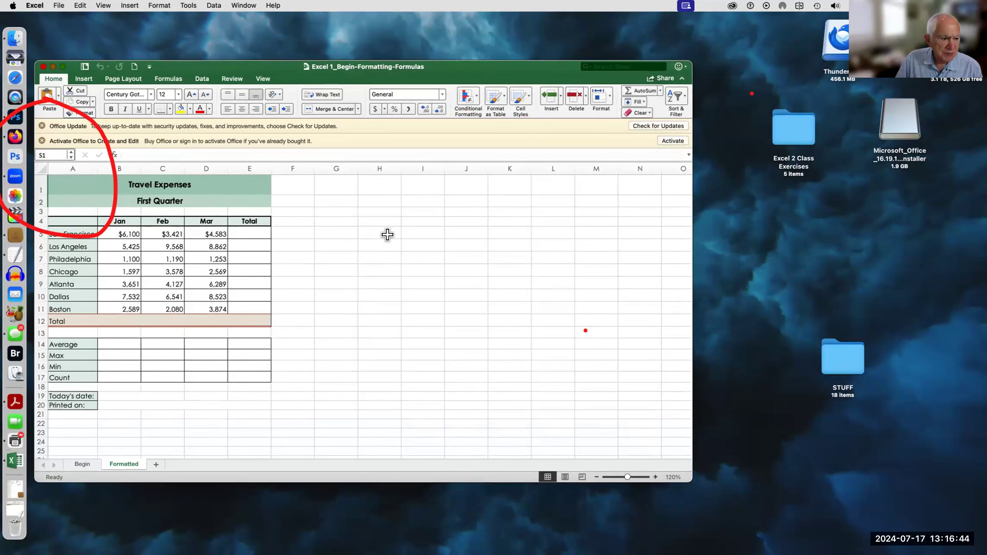
pyautogui.click(15, 38)
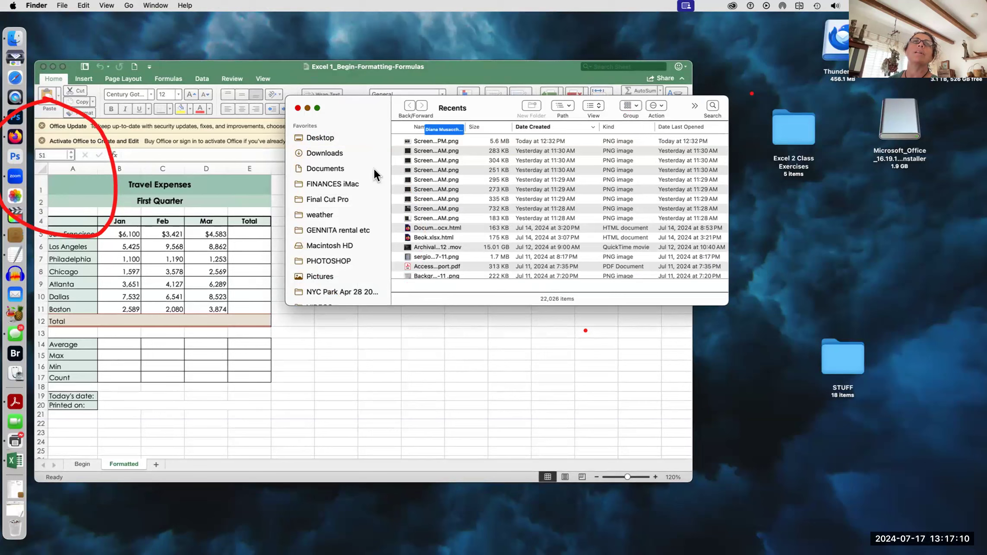
# Step: Launch Microsoft Excel.app from the Applications folder and nudge the workbook window right
pyautogui.scroll(-2, 323, 252)
pyautogui.scroll(-5, 323, 244)
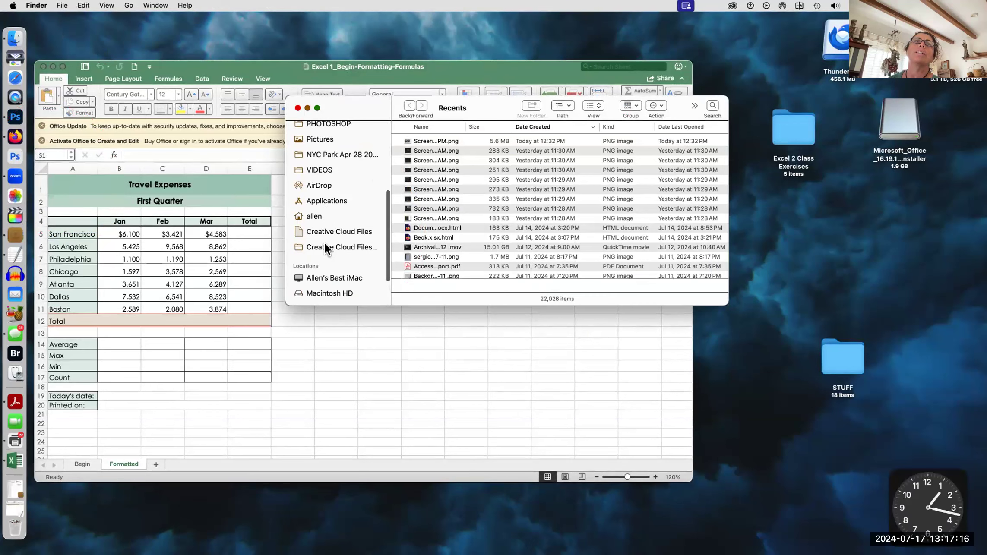
pyautogui.scroll(-1, 324, 244)
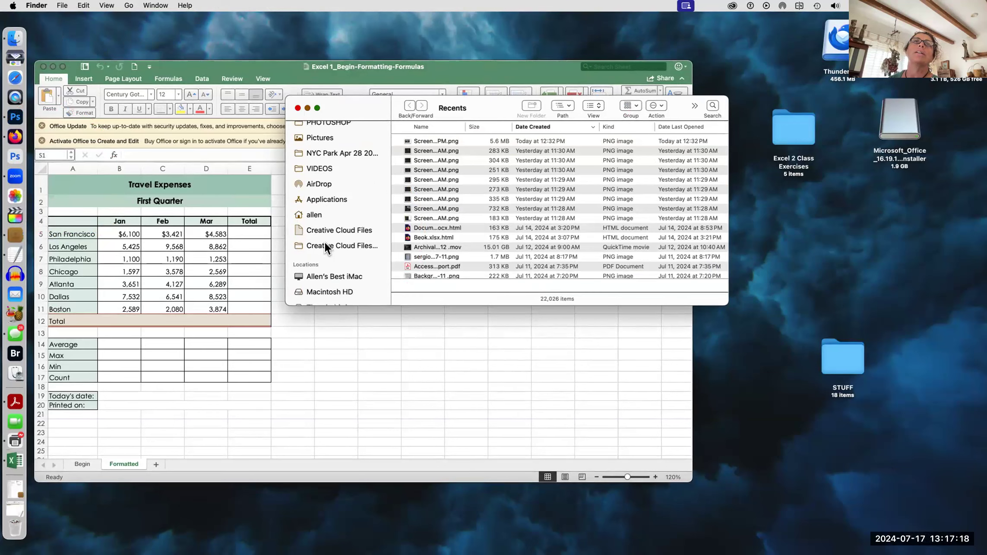
pyautogui.scroll(1, 325, 243)
pyautogui.moveTo(331, 187); pyautogui.dragTo(333, 197)
pyautogui.click(330, 200)
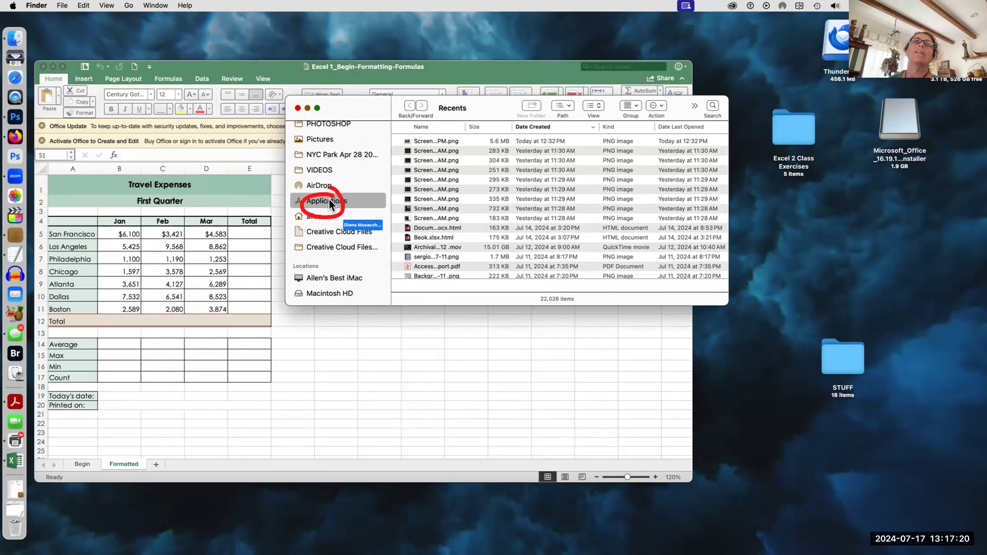
pyautogui.click(442, 181)
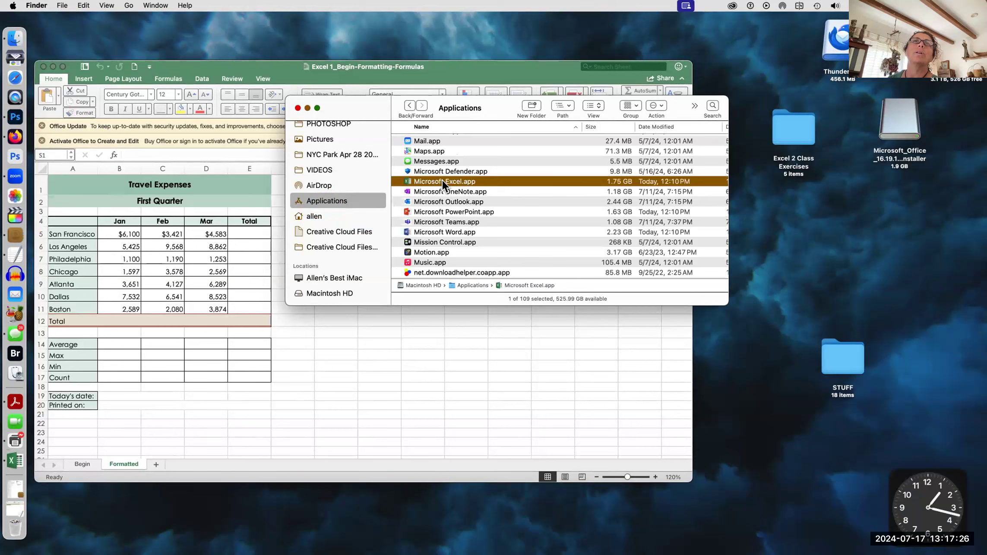
pyautogui.doubleClick(409, 181)
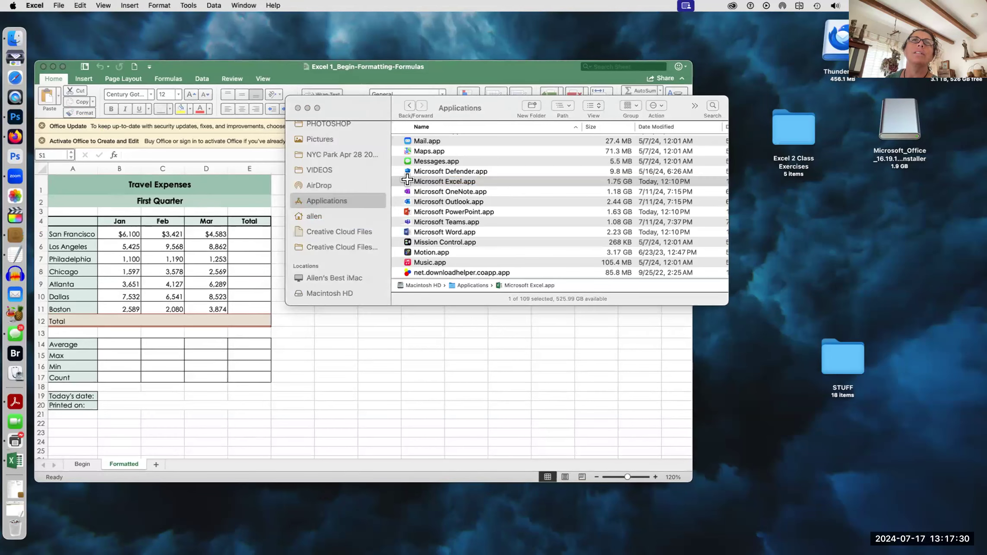
pyautogui.moveTo(252, 69); pyautogui.dragTo(301, 74)
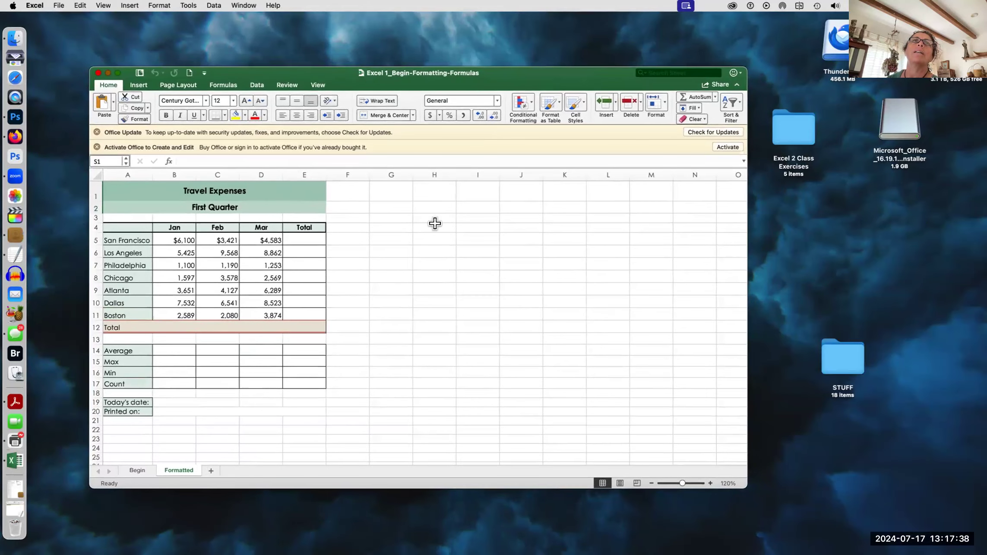
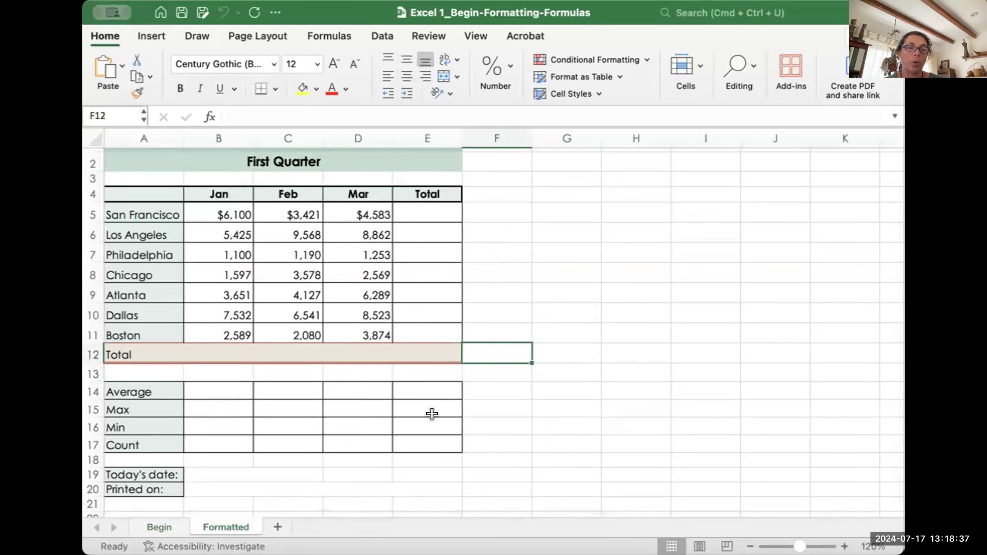
# Step: Make the workbook window taller and select the cell beside Printed on
pyautogui.scroll(-1, 419, 425)
pyautogui.scroll(3, 382, 376)
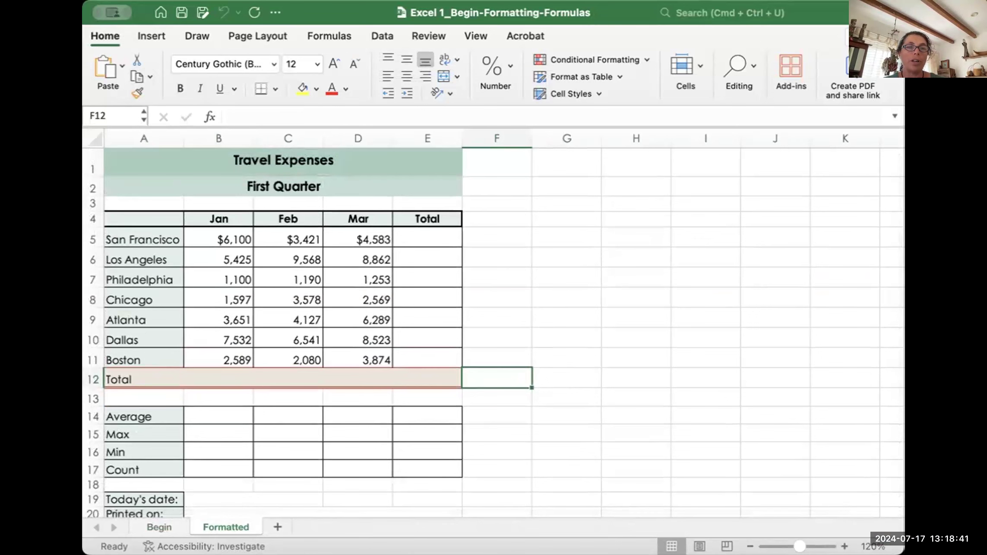
pyautogui.moveTo(83, 1); pyautogui.dragTo(128, 2)
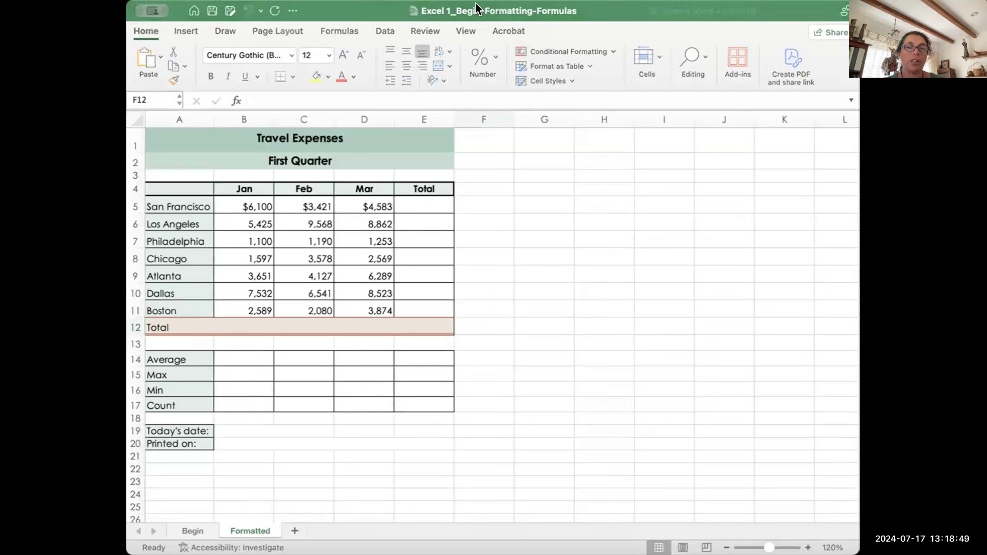
pyautogui.click(776, 11)
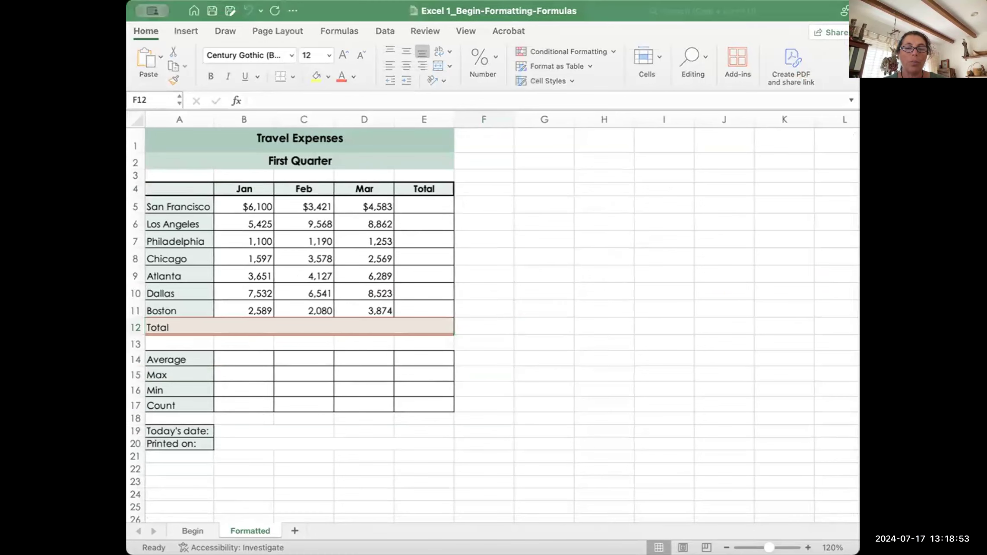
pyautogui.click(261, 443)
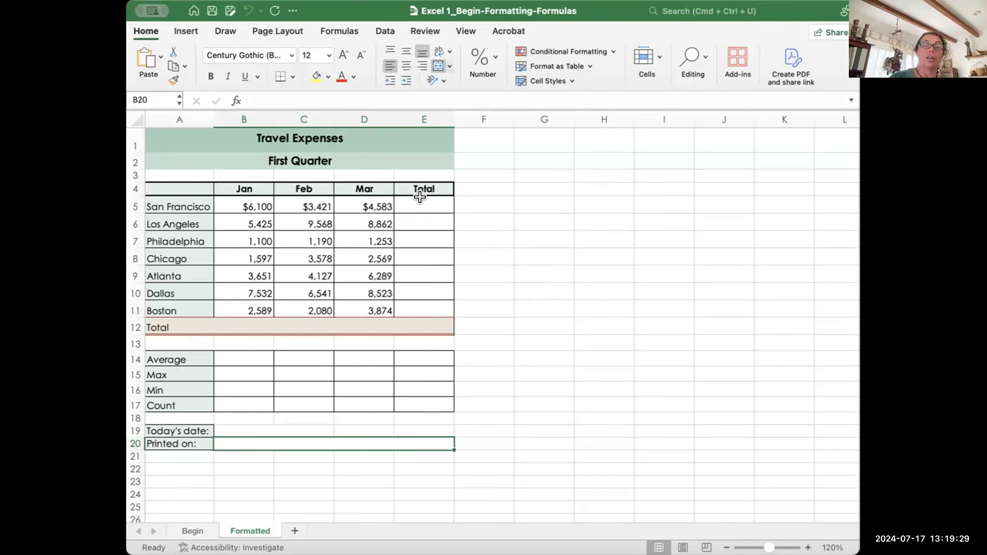
# Step: Drag-select the city Total cells from E5 down to E12
pyautogui.moveTo(420, 200); pyautogui.dragTo(419, 327)
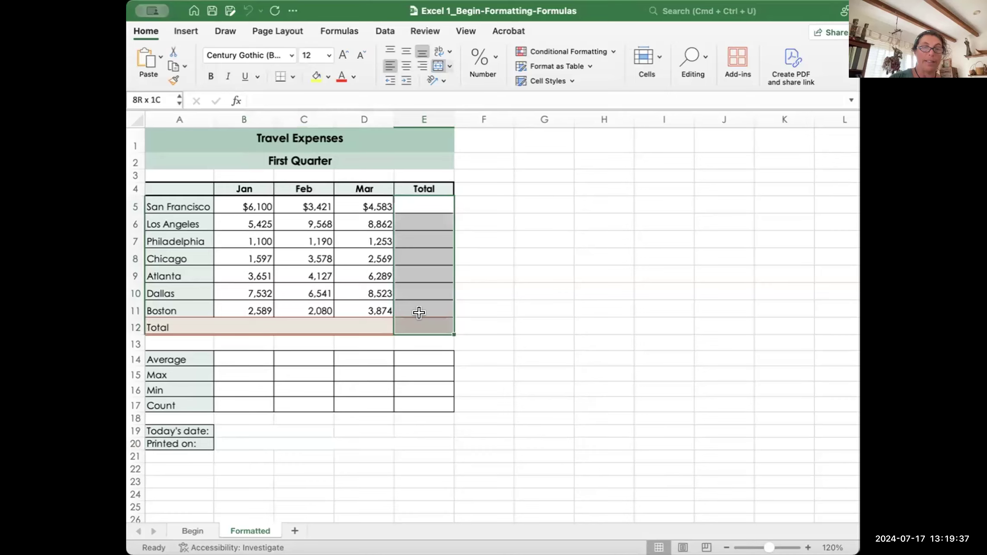
pyautogui.moveTo(421, 199); pyautogui.dragTo(420, 314)
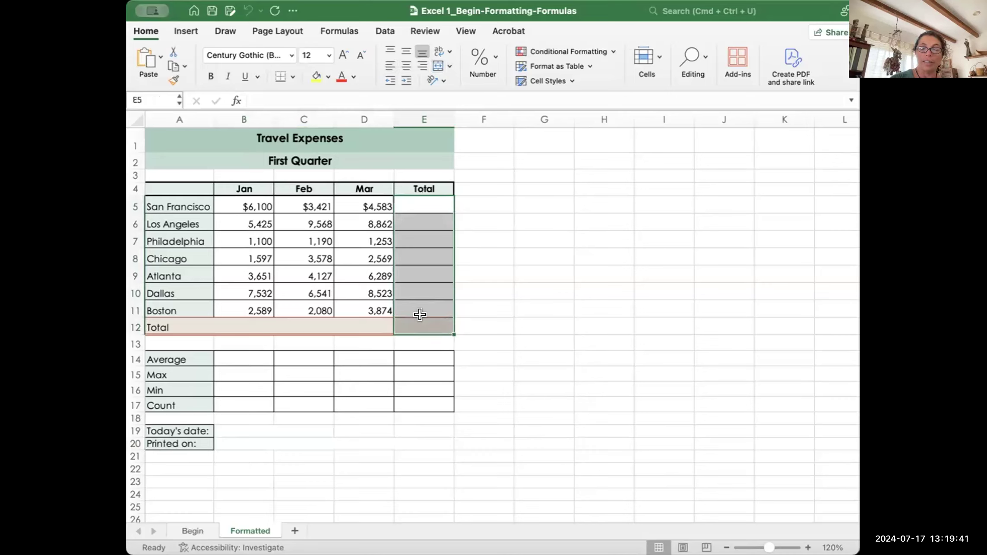
pyautogui.click(474, 322)
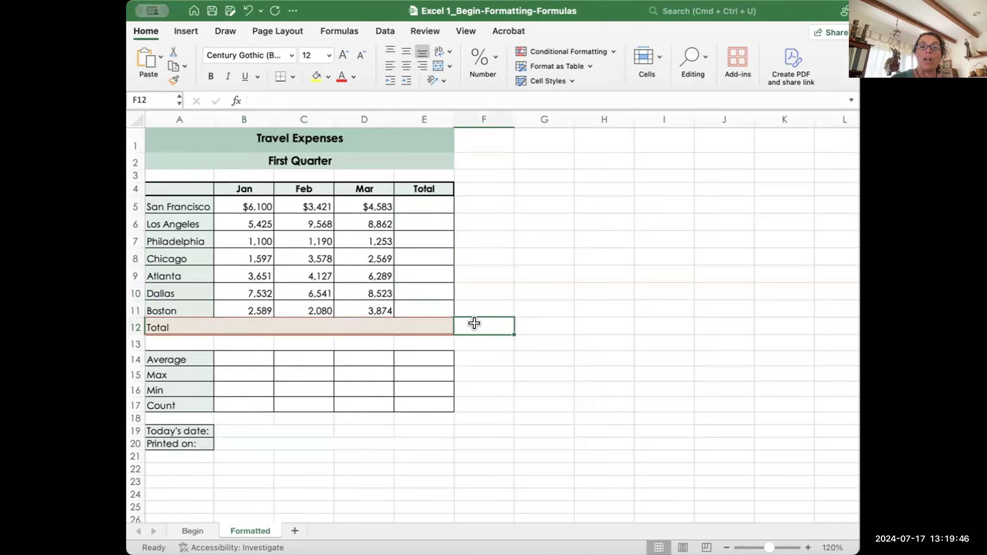
pyautogui.click(420, 199)
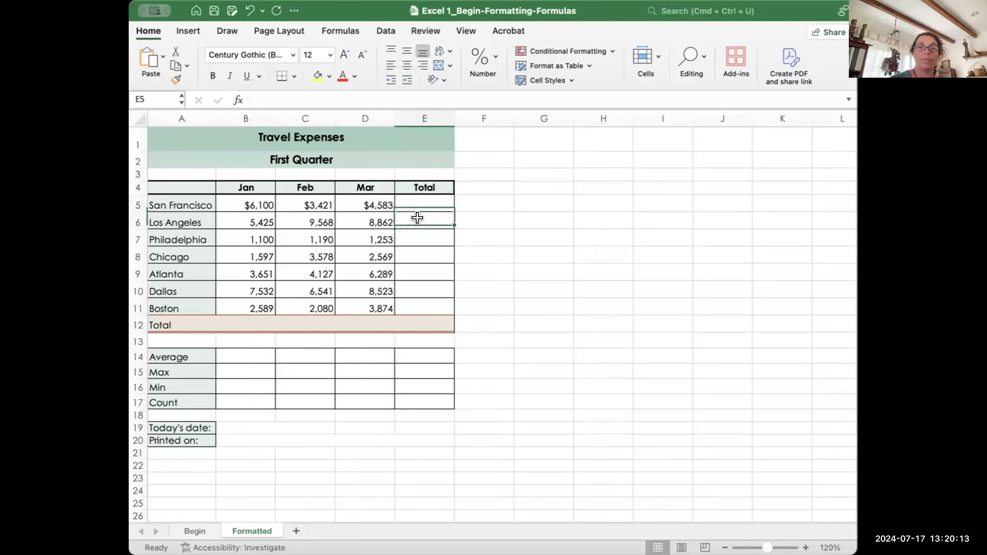
pyautogui.moveTo(418, 196); pyautogui.dragTo(410, 319)
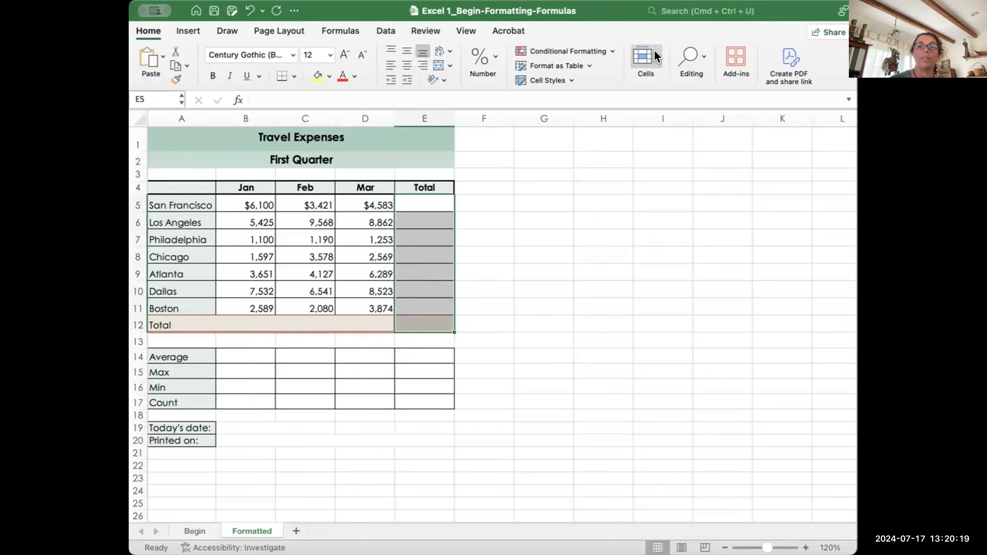
pyautogui.click(645, 77)
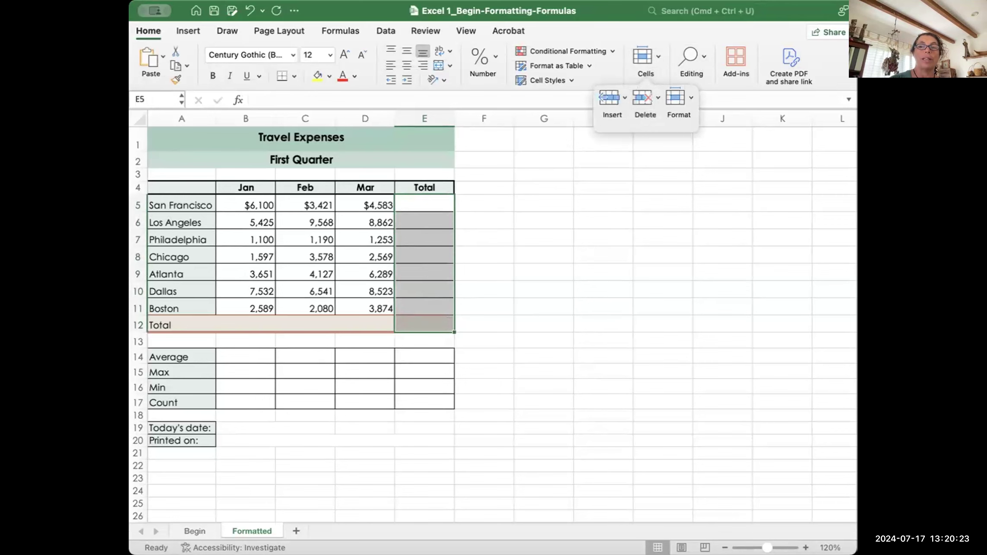
pyautogui.moveTo(857, 278); pyautogui.dragTo(923, 278)
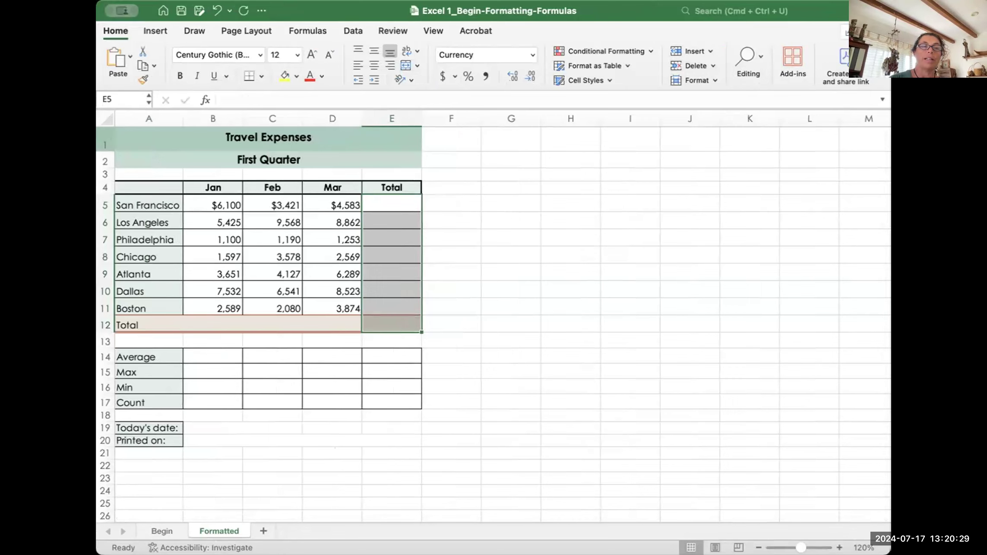
pyautogui.moveTo(96, 145); pyautogui.dragTo(67, 138)
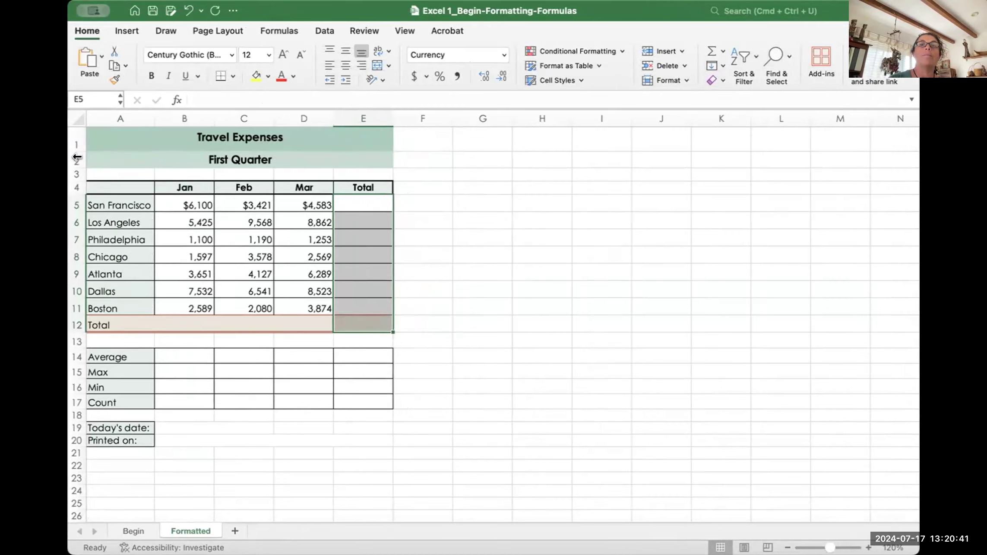
pyautogui.moveTo(76, 157); pyautogui.dragTo(156, 157)
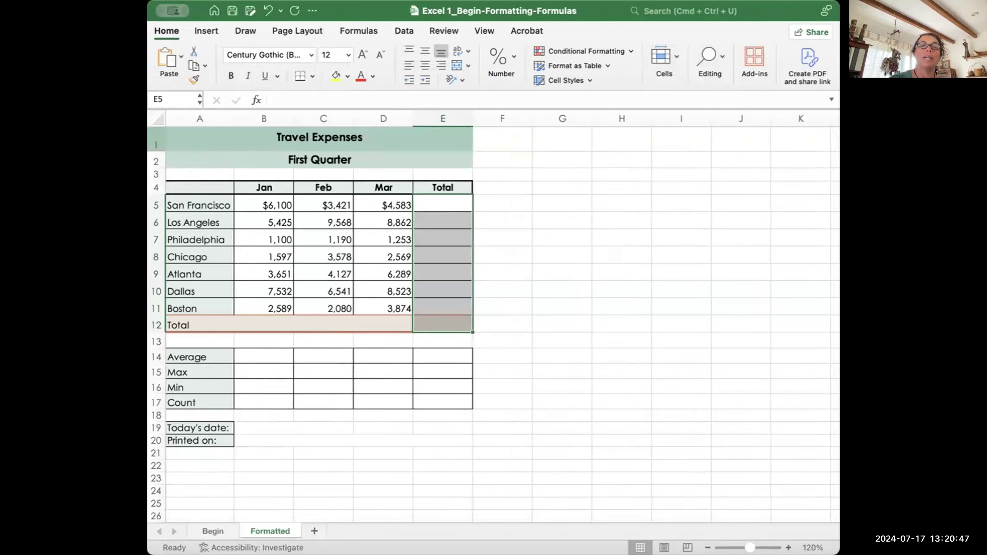
pyautogui.moveTo(155, 128); pyautogui.dragTo(209, 128)
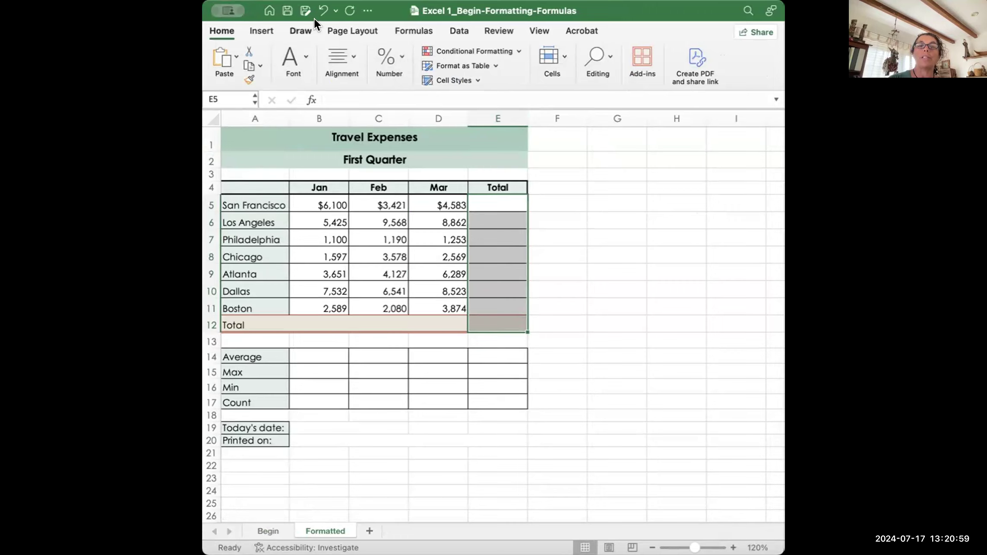
pyautogui.click(302, 51)
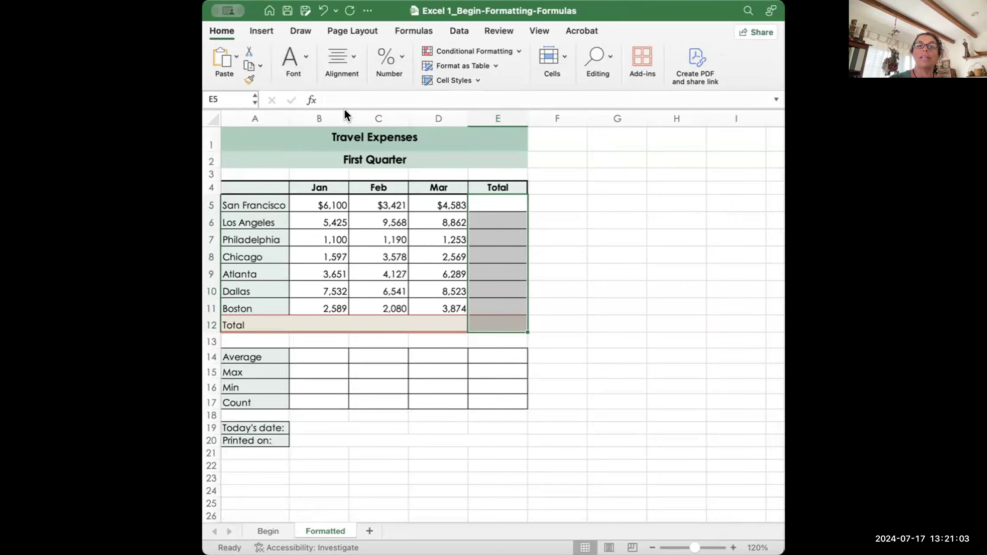
pyautogui.click(607, 52)
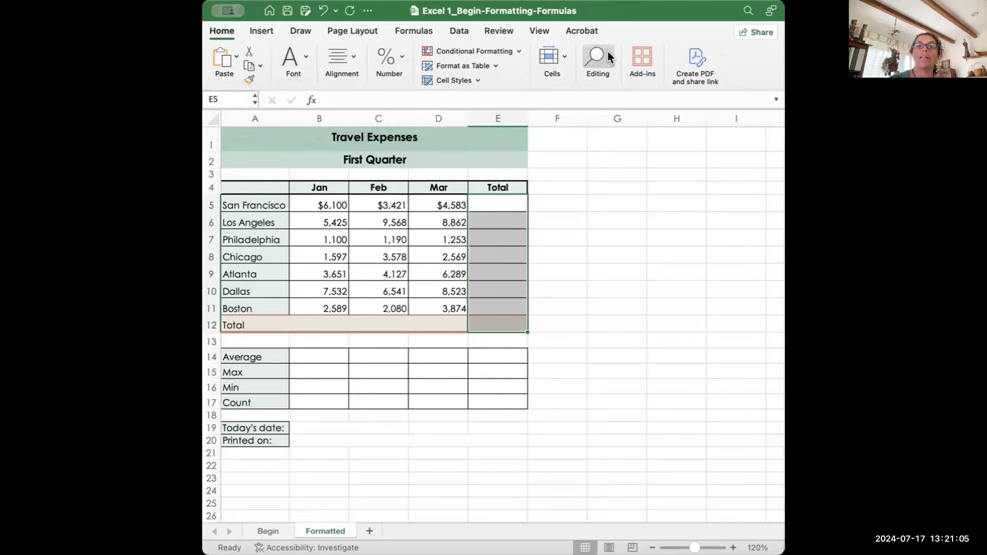
pyautogui.click(560, 56)
pyautogui.click(621, 202)
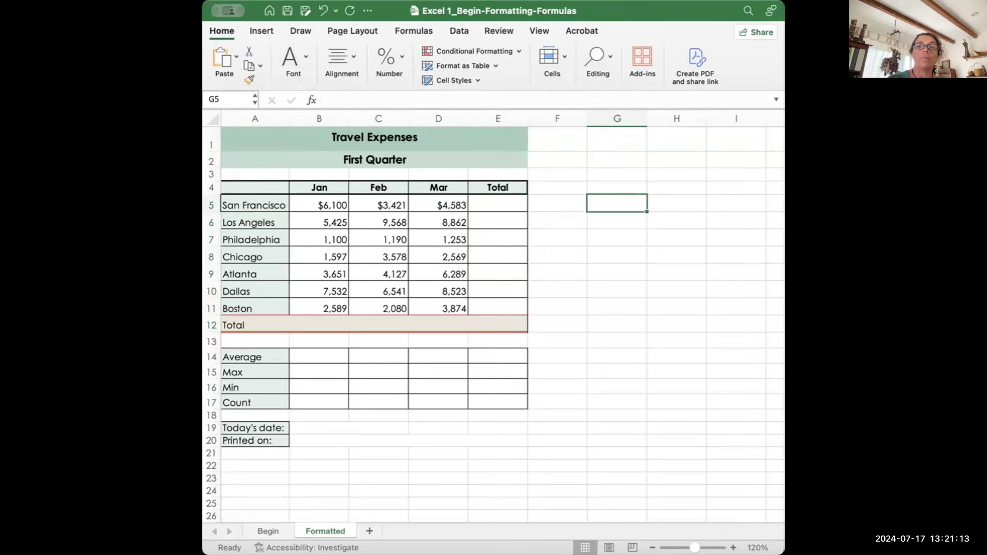
pyautogui.moveTo(203, 86); pyautogui.dragTo(69, 87)
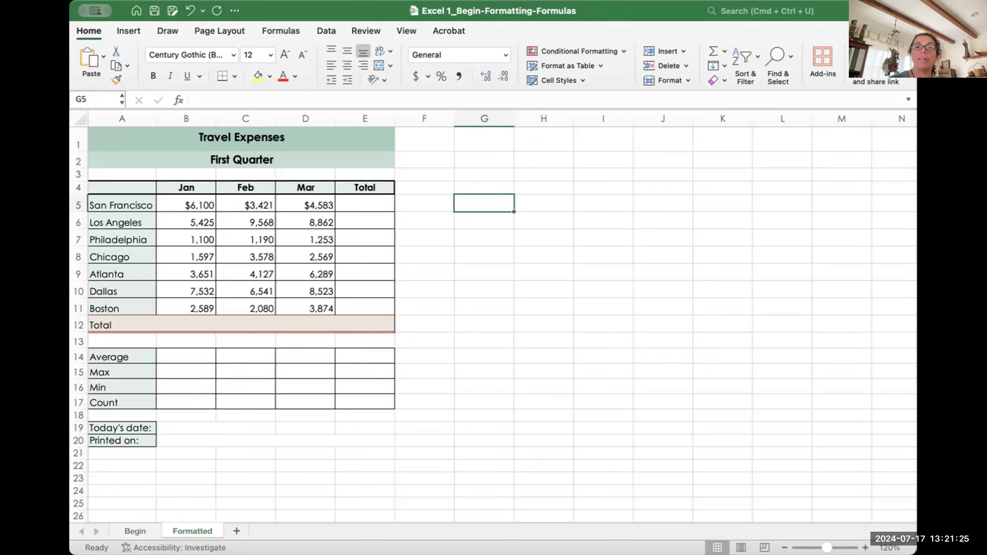
pyautogui.moveTo(93, 95); pyautogui.dragTo(277, 95)
pyautogui.click(529, 52)
pyautogui.click(634, 154)
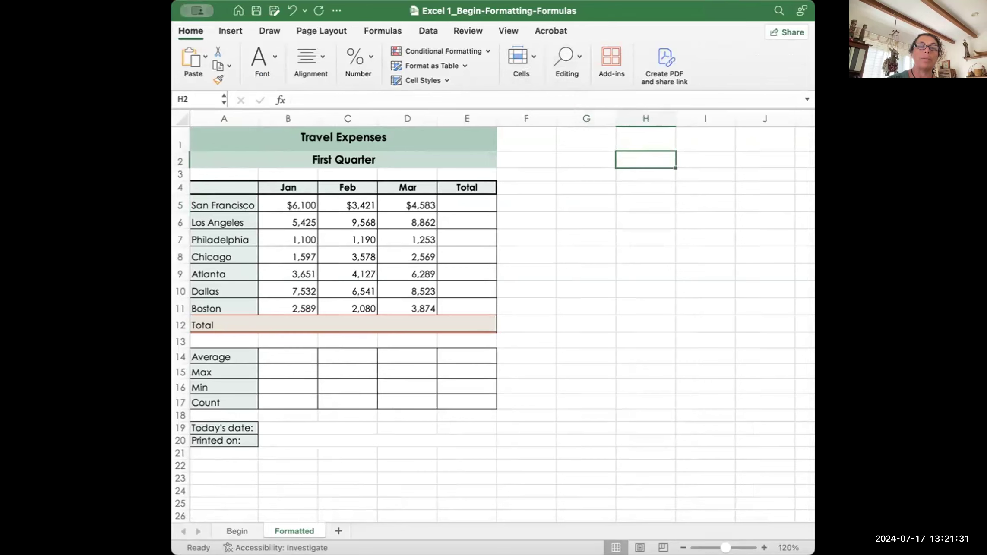
pyautogui.moveTo(180, 129); pyautogui.dragTo(66, 130)
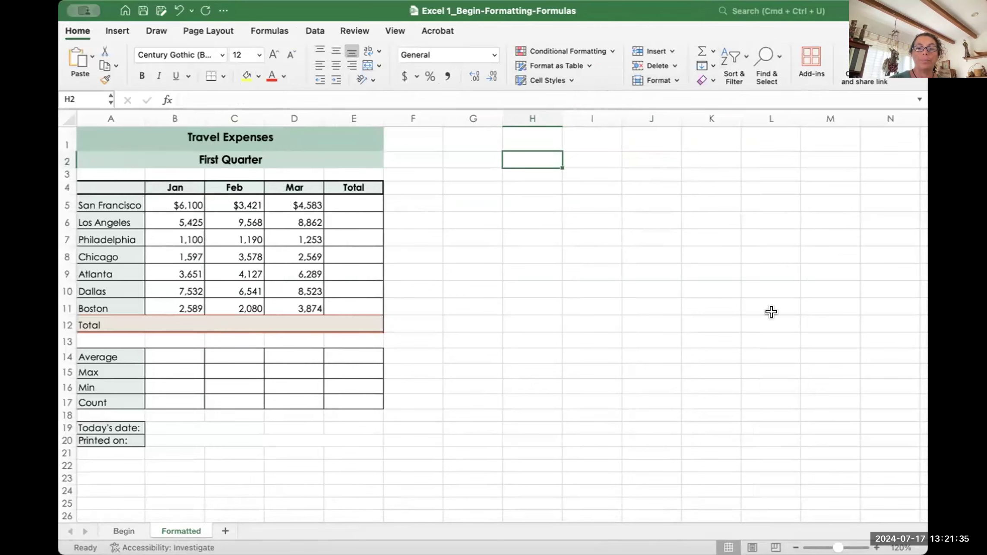
pyautogui.click(876, 548)
pyautogui.click(876, 548)
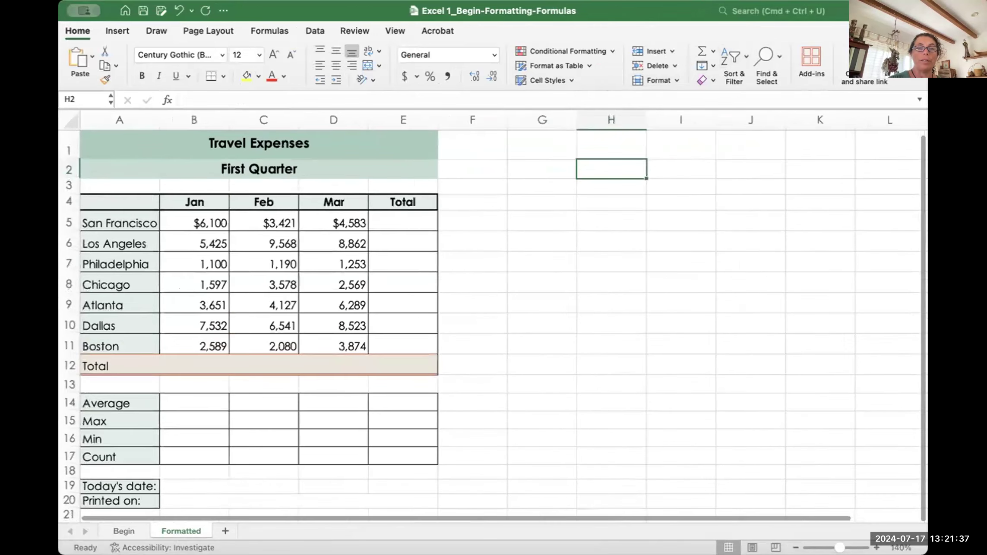
pyautogui.click(877, 547)
# Step: Zoom the sheet in and select March figures D5:D11, showing a $35,953 sum
pyautogui.click(876, 548)
pyautogui.click(877, 548)
pyautogui.click(877, 548)
pyautogui.click(876, 547)
pyautogui.scroll(-2, 358, 401)
pyautogui.scroll(2, 358, 400)
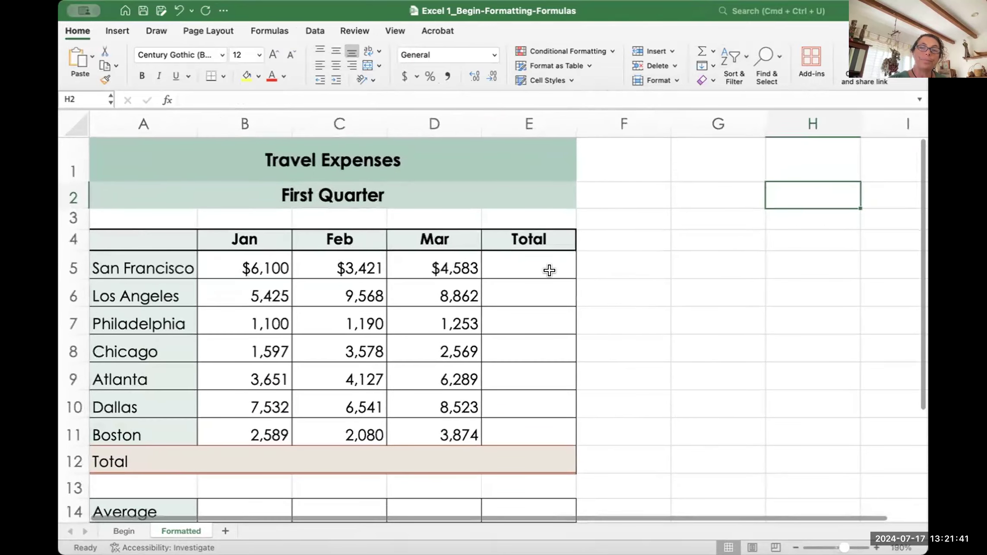
pyautogui.click(522, 258)
pyautogui.moveTo(522, 258); pyautogui.dragTo(539, 442)
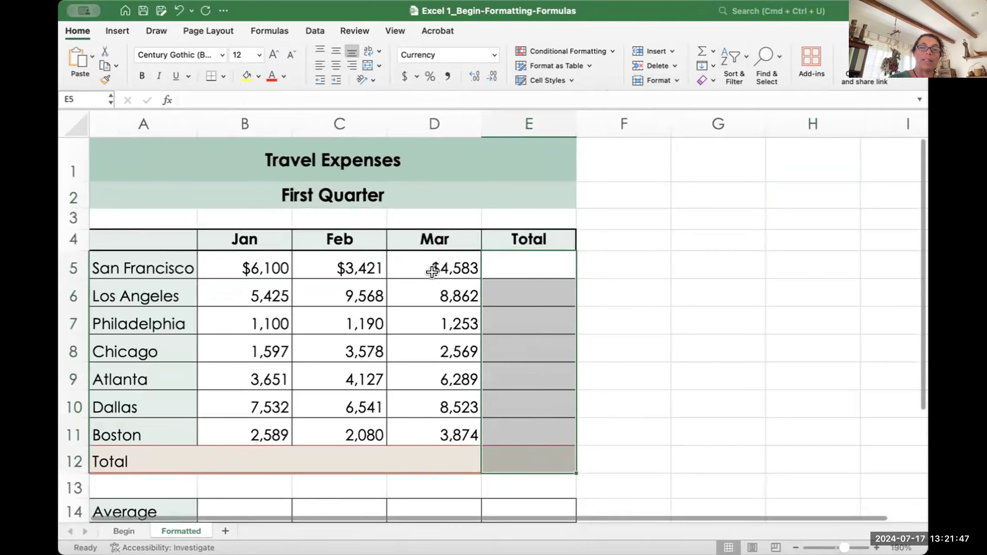
pyautogui.click(434, 257)
pyautogui.moveTo(434, 257); pyautogui.dragTo(444, 417)
pyautogui.press('super+c')
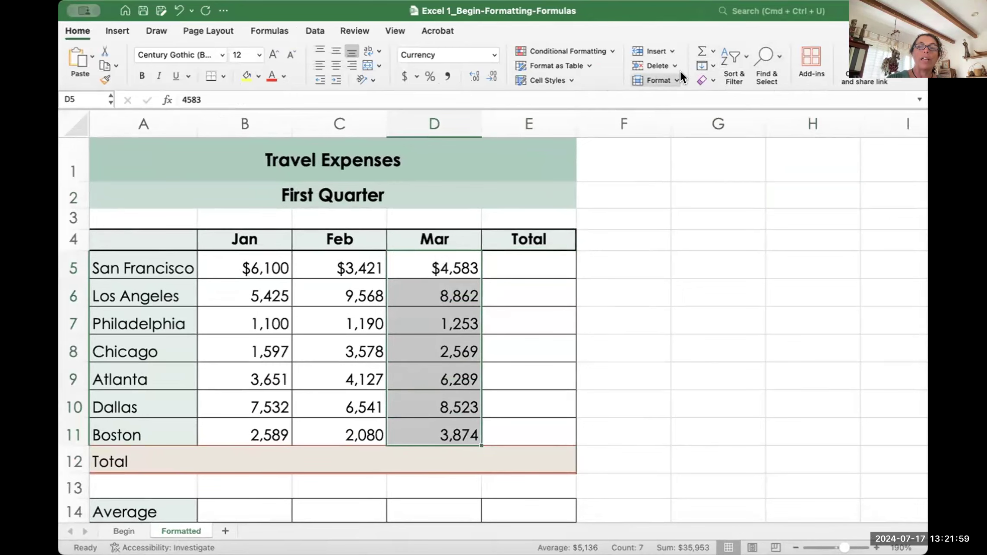
pyautogui.click(710, 77)
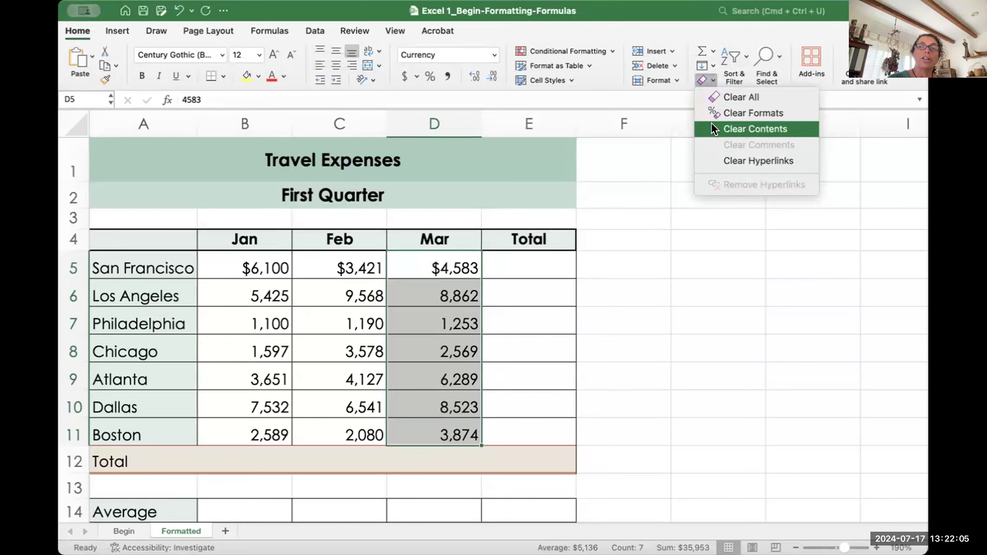
pyautogui.click(762, 129)
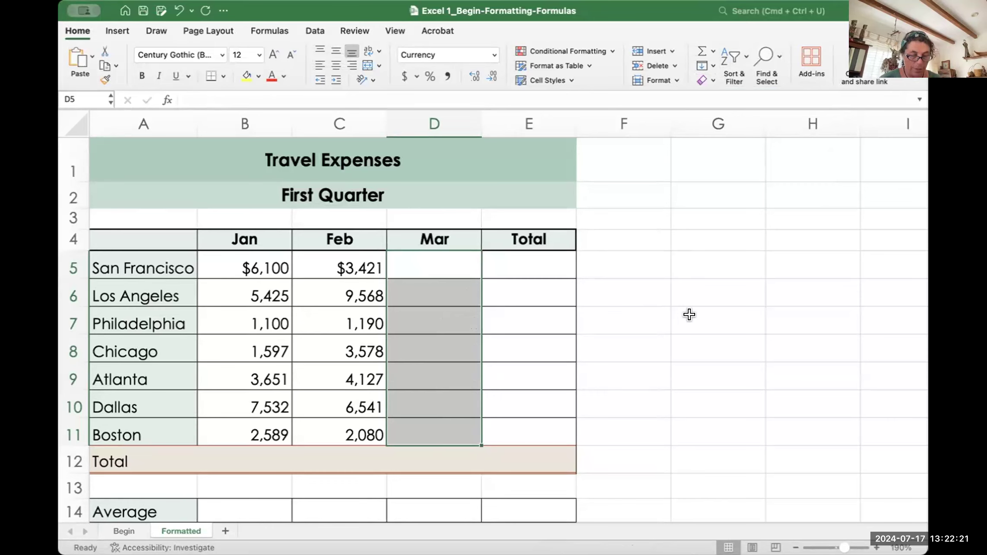
pyautogui.press('super+v')
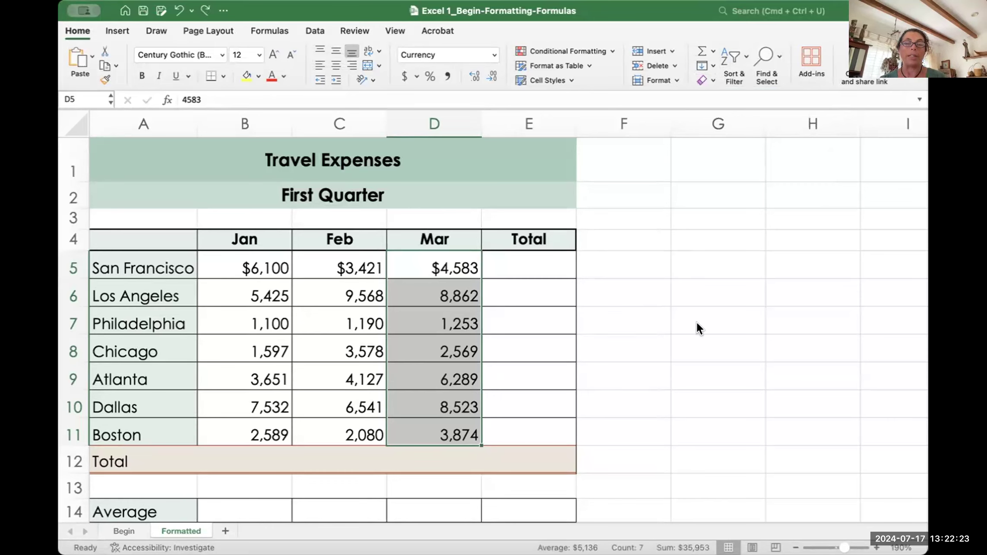
pyautogui.click(635, 308)
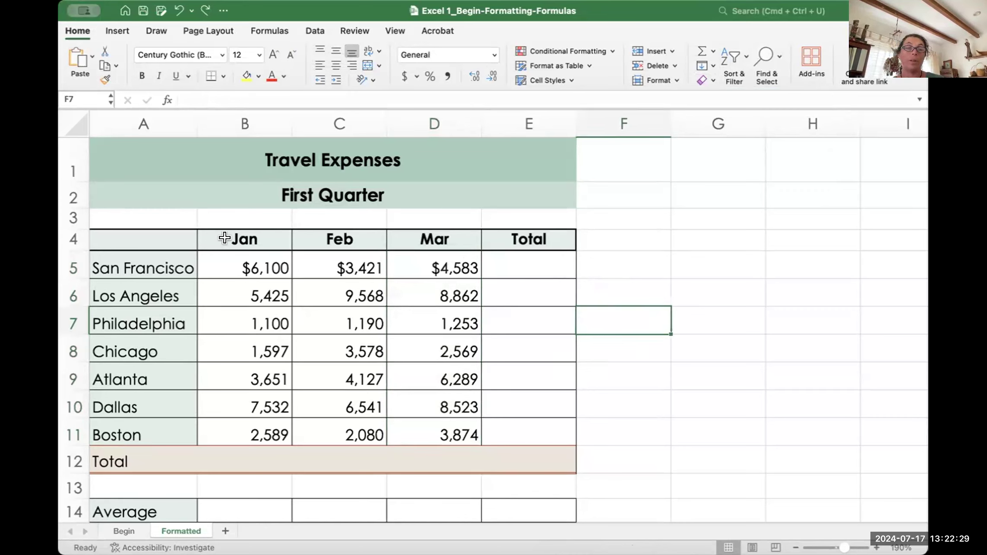
pyautogui.moveTo(102, 228)
pyautogui.mouseDown()
pyautogui.moveTo(311, 348)
pyautogui.moveTo(488, 419)
pyautogui.mouseUp()
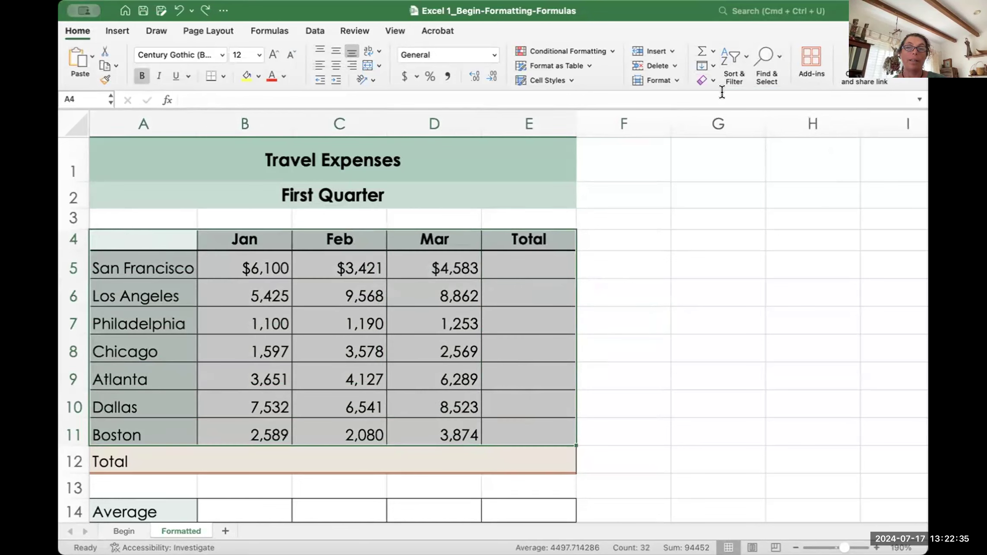
# Step: Clear the table's contents twice, undoing each time, and reopen the Clear menu
pyautogui.click(709, 82)
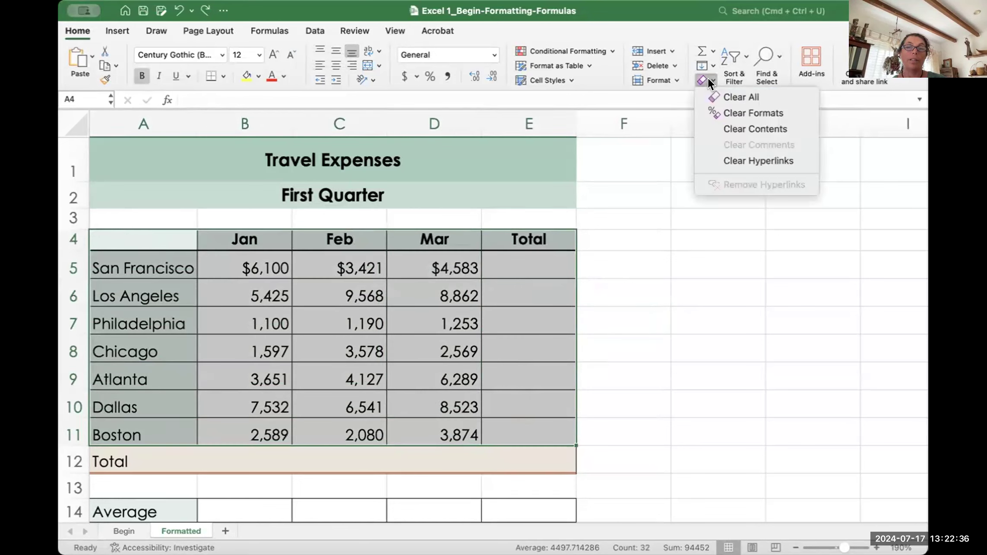
pyautogui.click(735, 130)
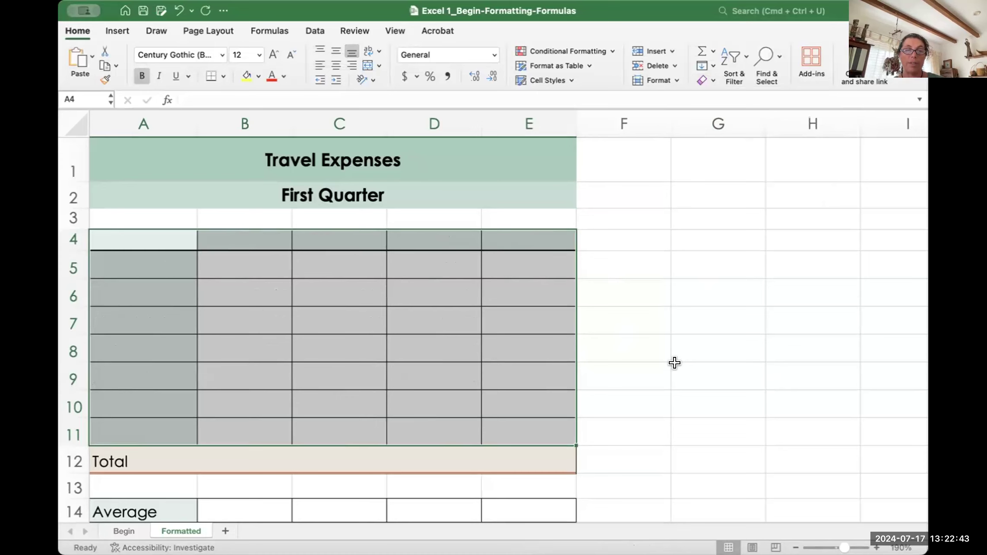
pyautogui.press('super+z')
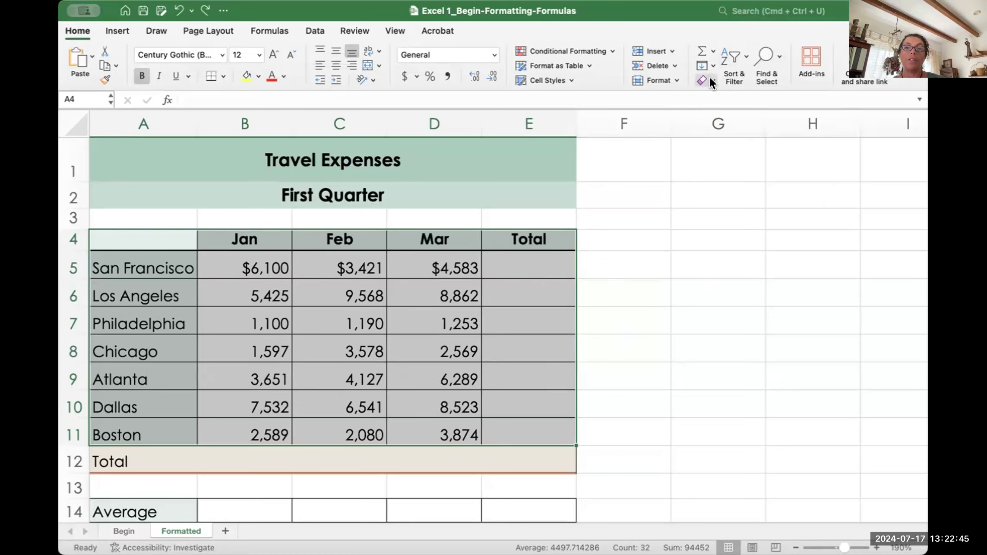
pyautogui.click(712, 83)
pyautogui.click(723, 93)
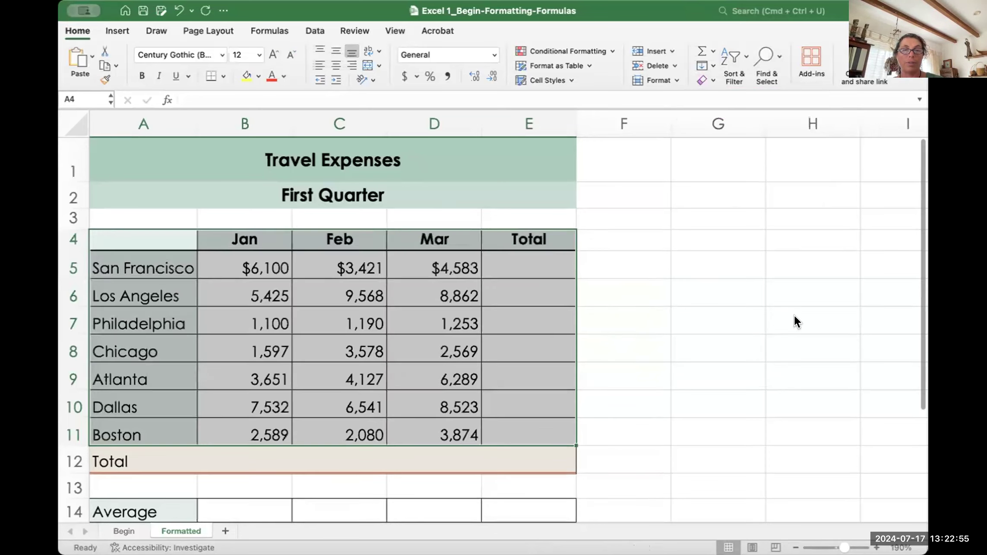
pyautogui.click(710, 80)
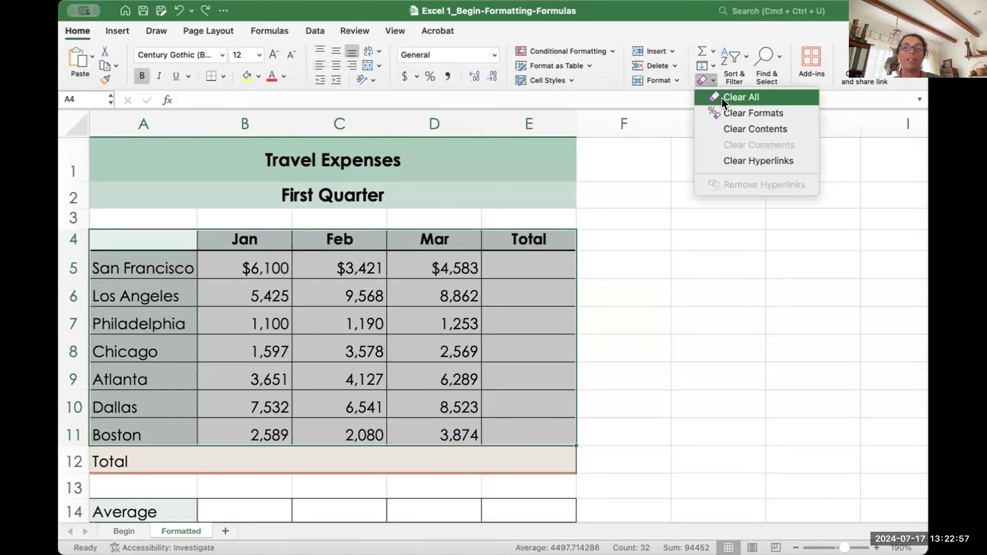
pyautogui.click(751, 129)
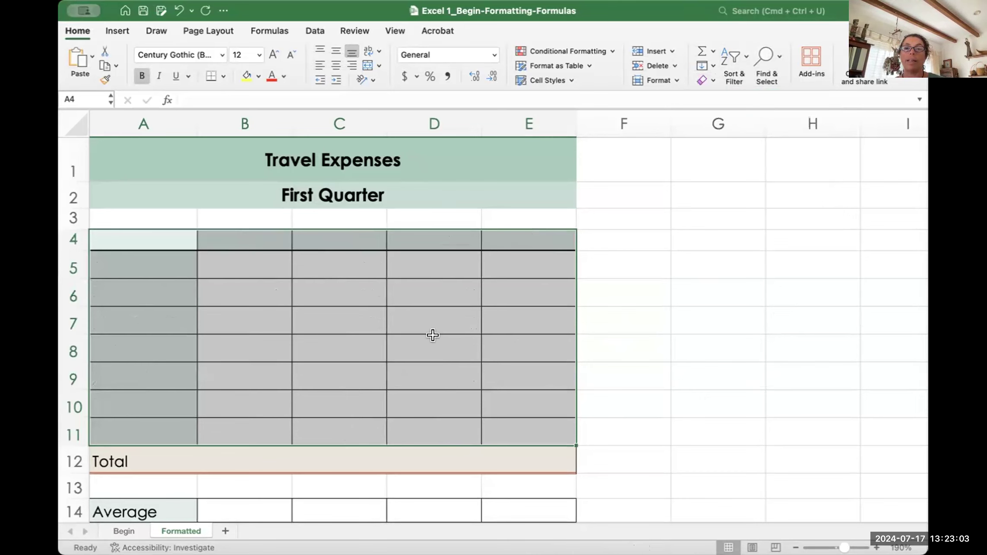
pyautogui.press('super+z')
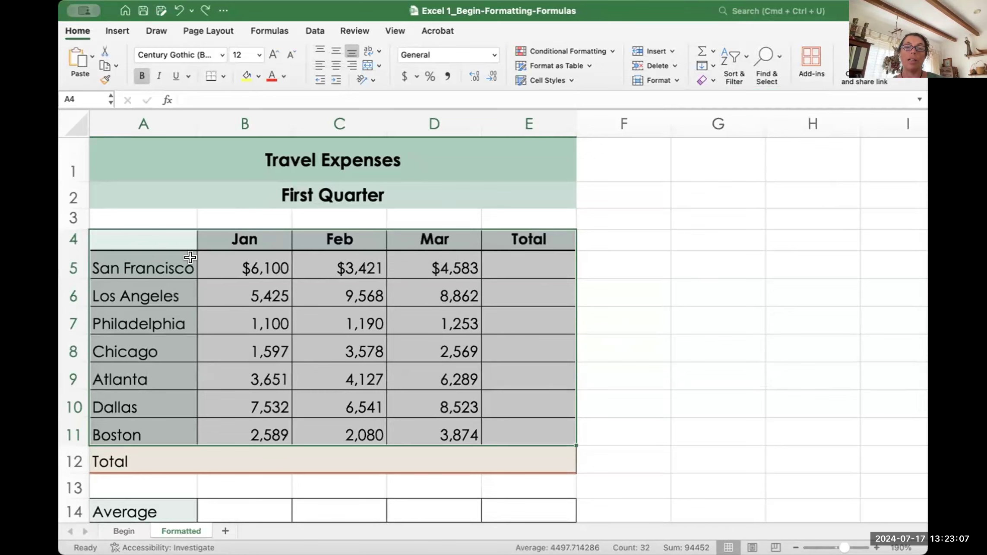
pyautogui.click(709, 79)
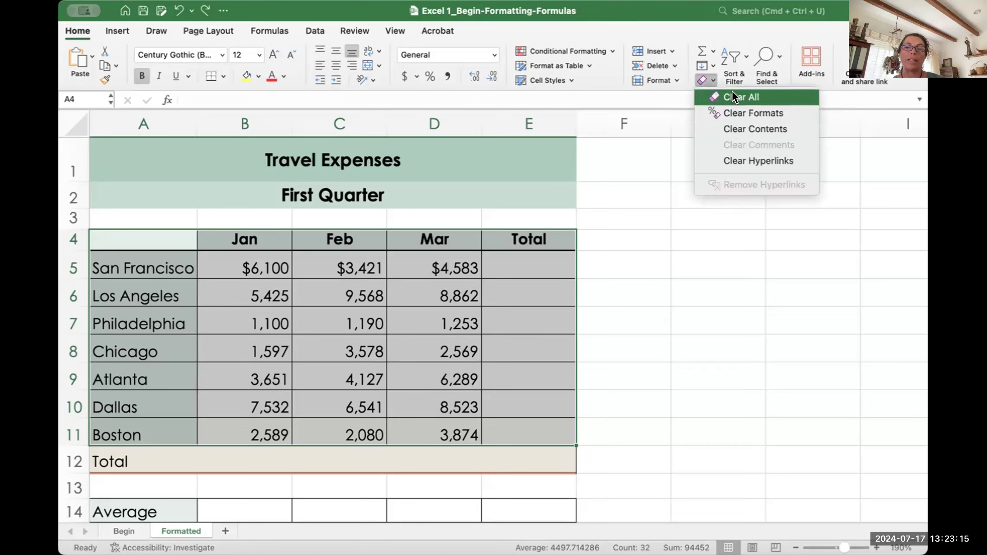
pyautogui.click(749, 113)
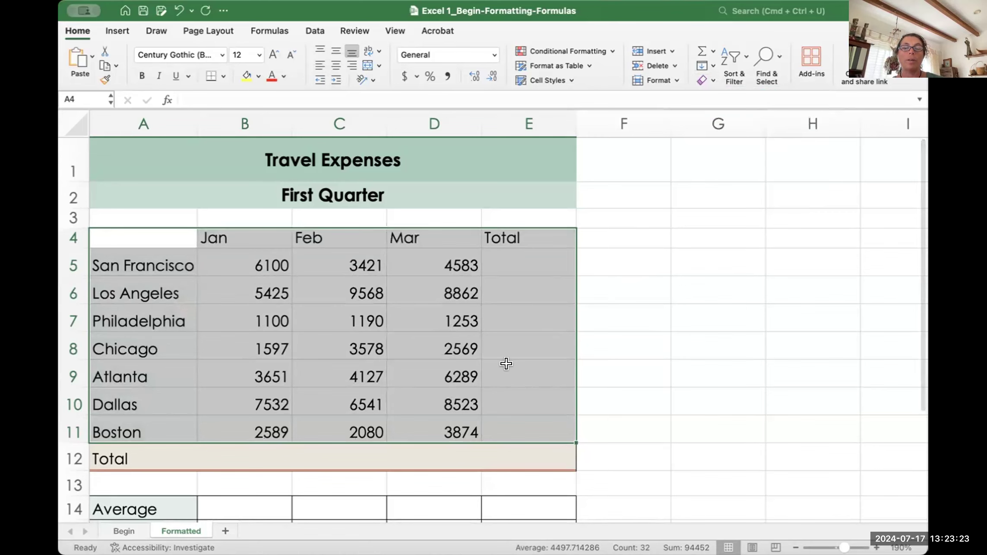
pyautogui.click(623, 365)
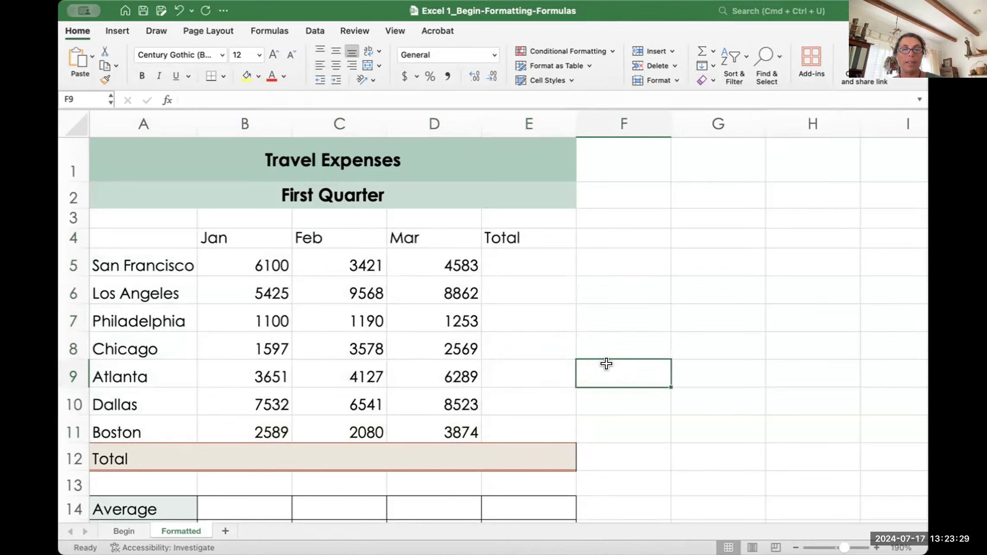
pyautogui.press('super+z')
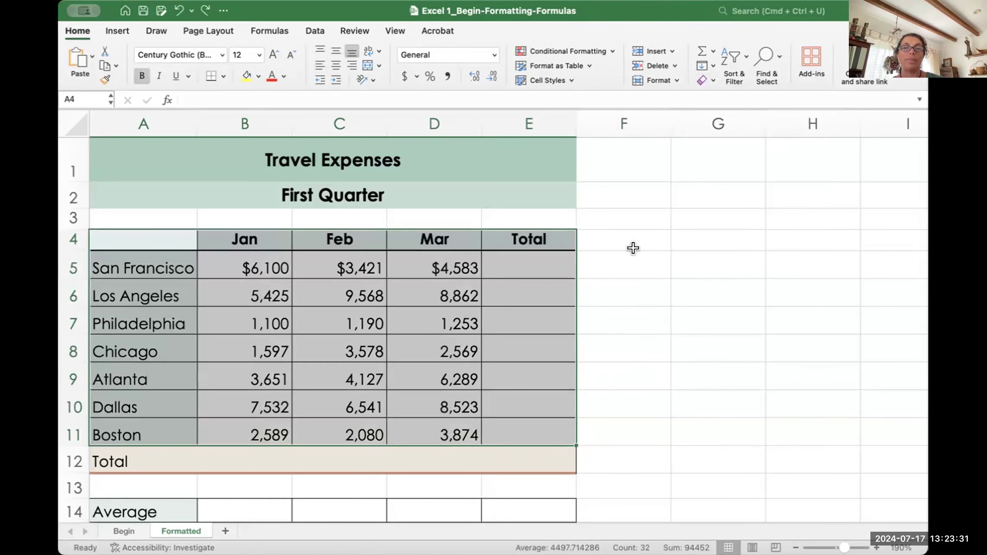
pyautogui.click(621, 252)
pyautogui.moveTo(516, 263); pyautogui.dragTo(511, 448)
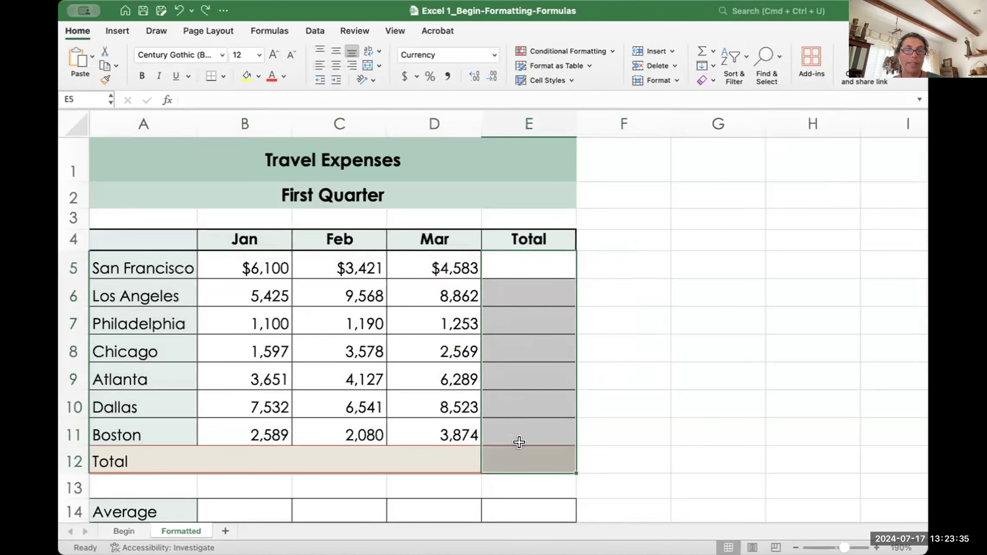
pyautogui.click(710, 81)
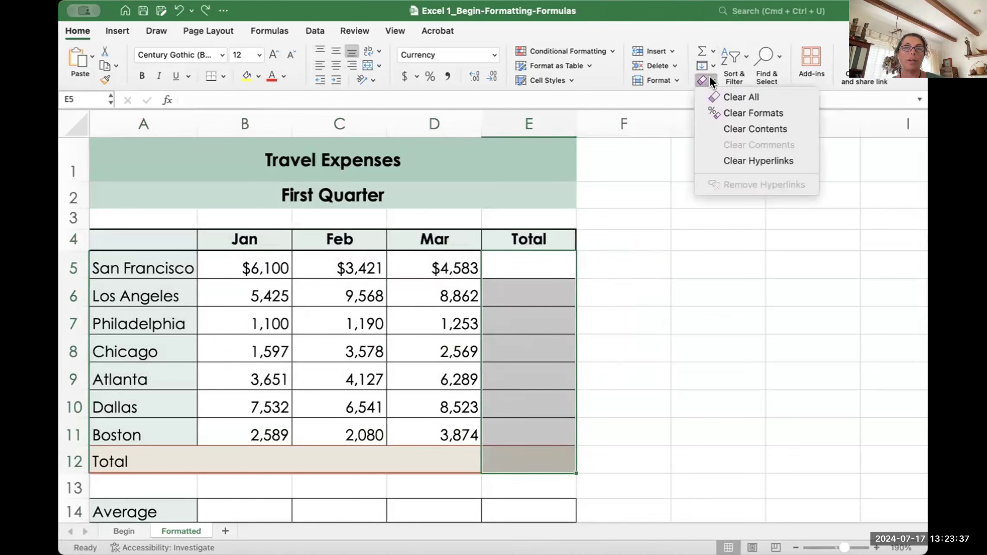
pyautogui.click(721, 127)
pyautogui.click(615, 280)
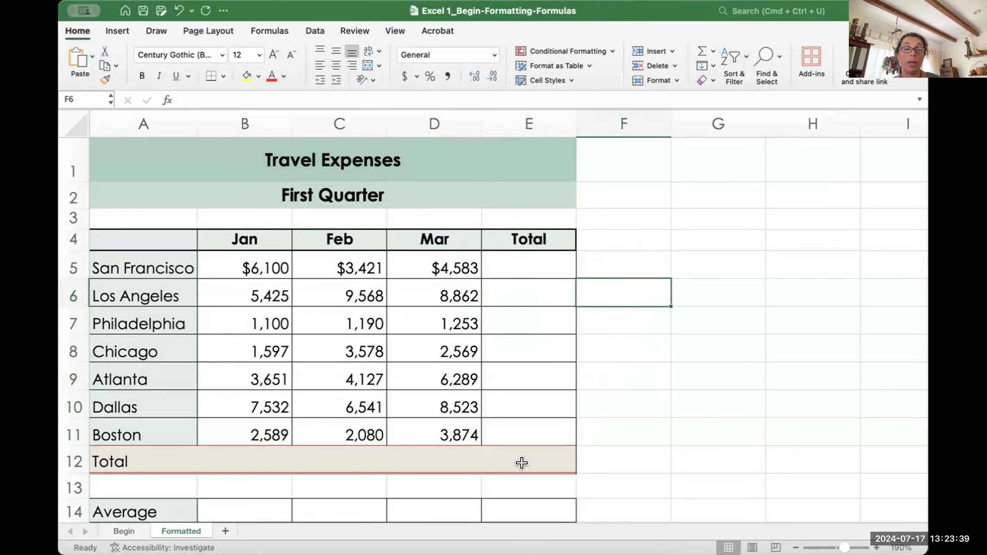
pyautogui.scroll(-5, 522, 463)
pyautogui.moveTo(246, 365); pyautogui.dragTo(496, 428)
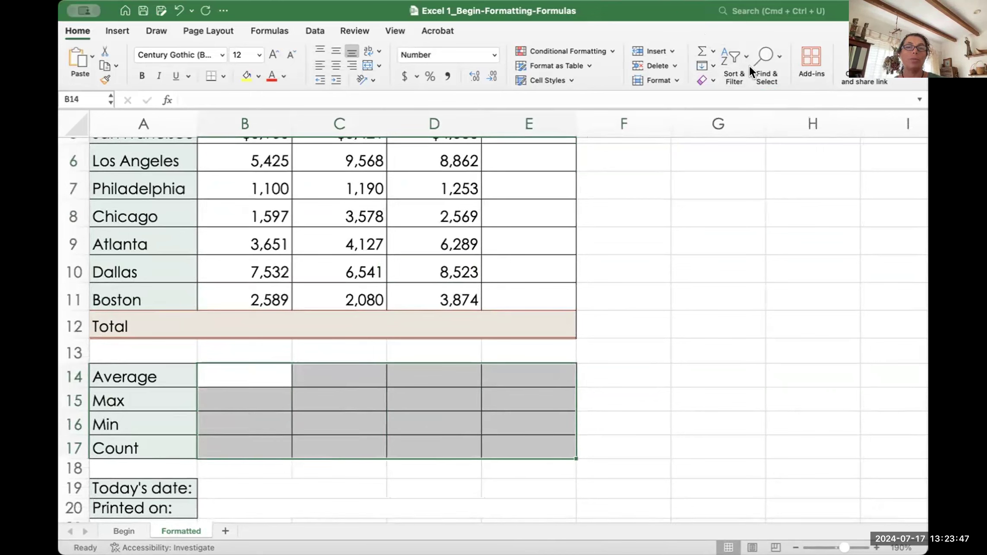
pyautogui.click(708, 78)
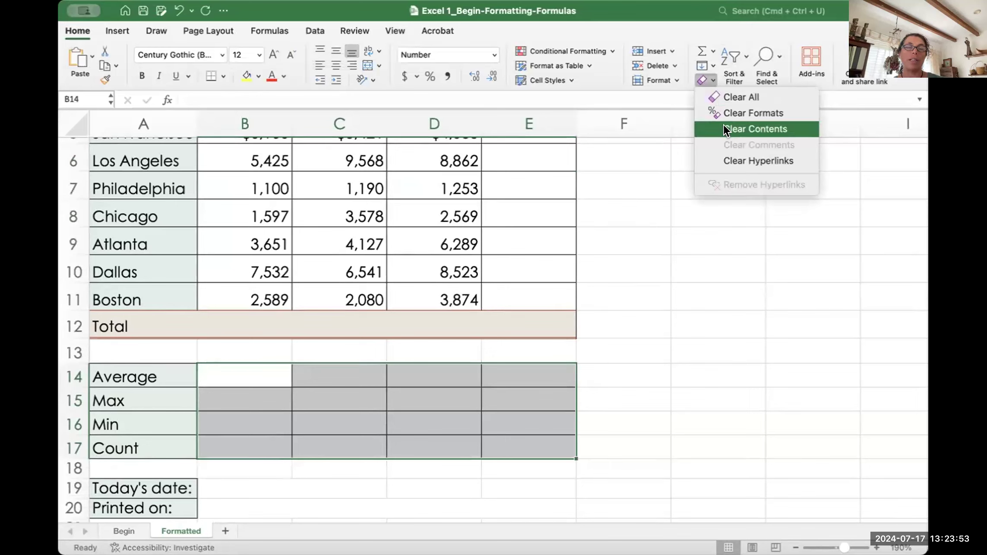
pyautogui.click(623, 168)
pyautogui.scroll(1, 622, 314)
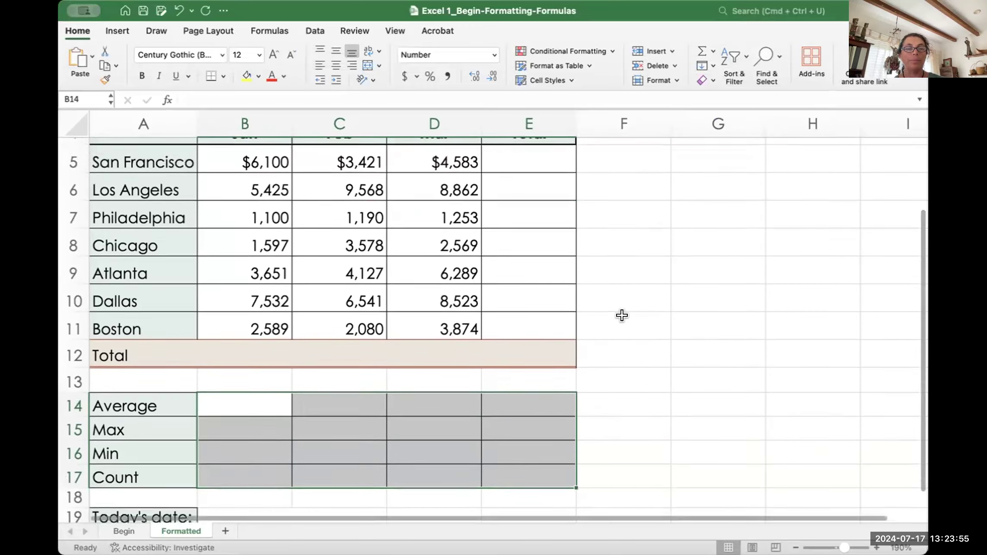
pyautogui.scroll(3, 621, 314)
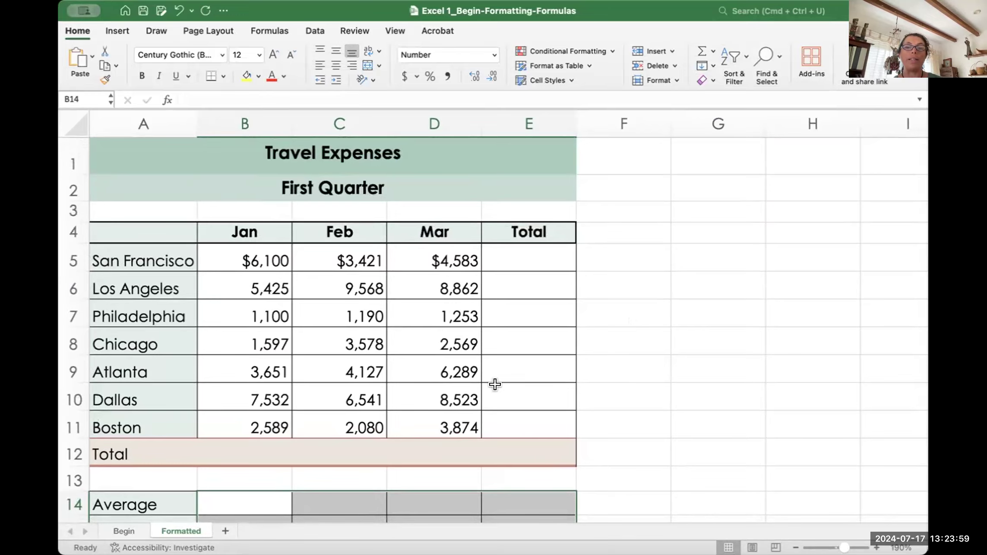
pyautogui.scroll(-3, 495, 384)
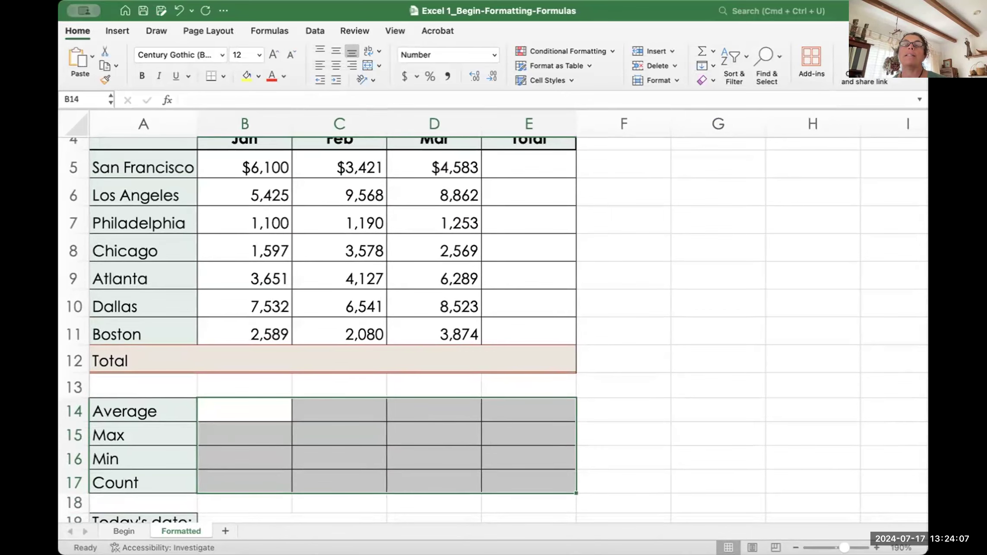
pyautogui.scroll(3, 437, 187)
pyautogui.moveTo(143, 223); pyautogui.dragTo(467, 420)
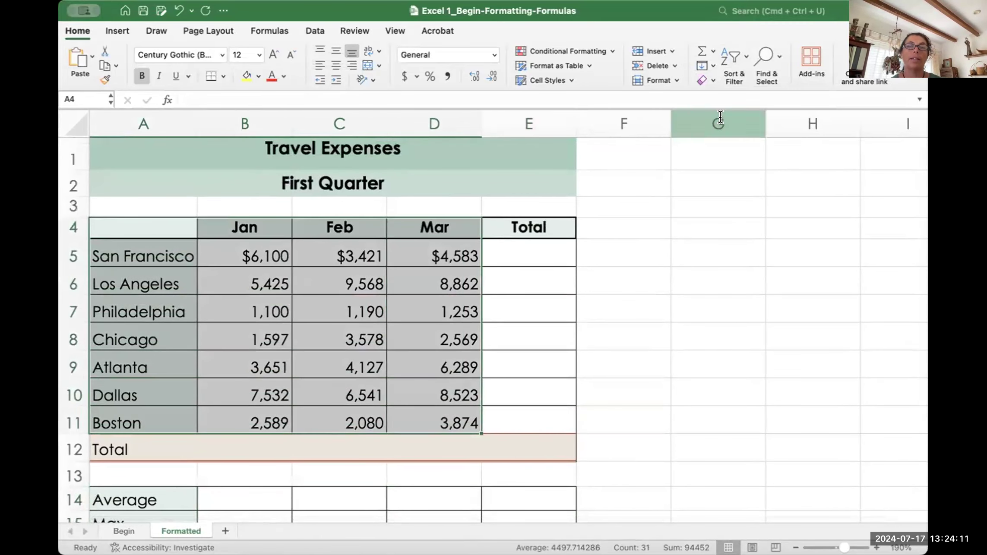
pyautogui.click(710, 82)
pyautogui.click(724, 112)
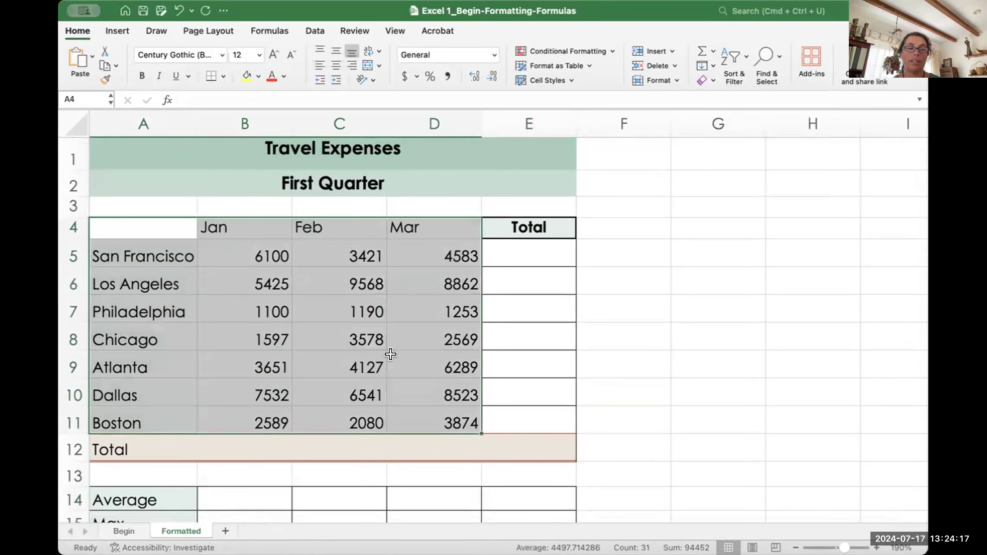
pyautogui.press('super+z')
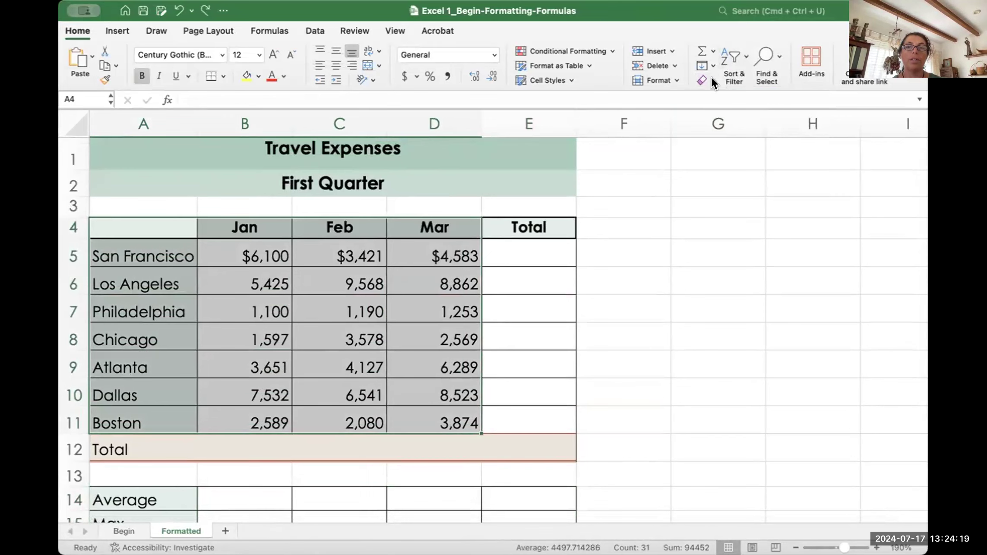
pyautogui.click(708, 81)
pyautogui.click(724, 129)
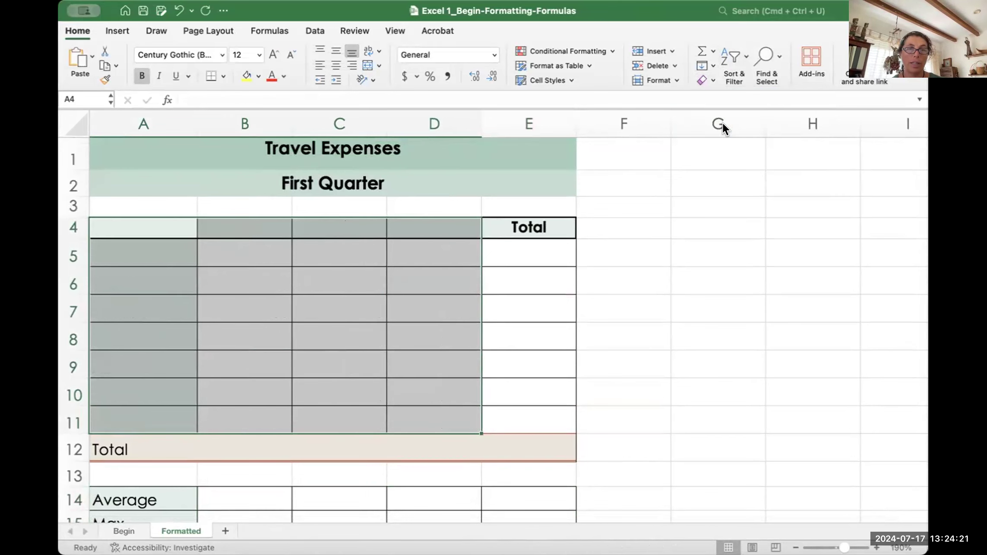
pyautogui.press('super+z')
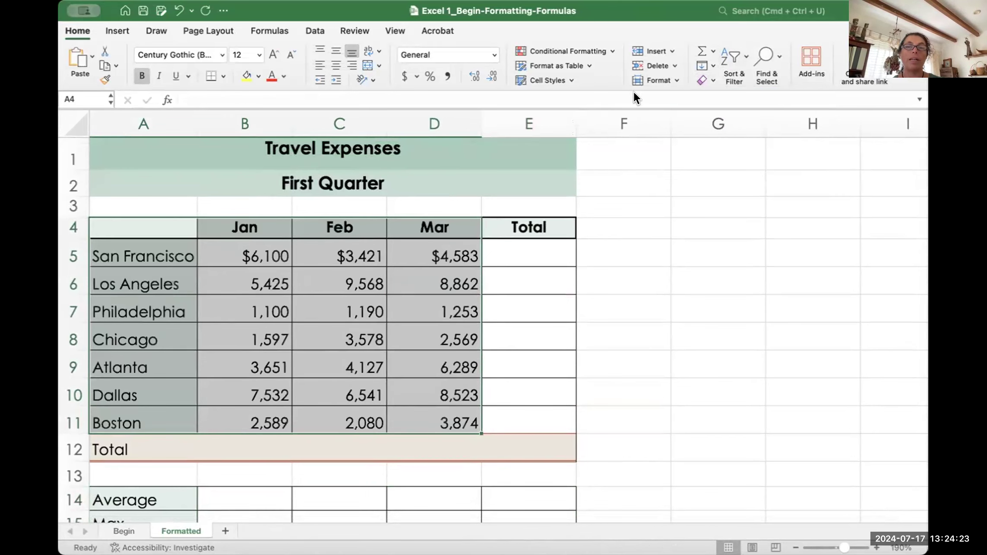
pyautogui.click(710, 81)
pyautogui.click(712, 89)
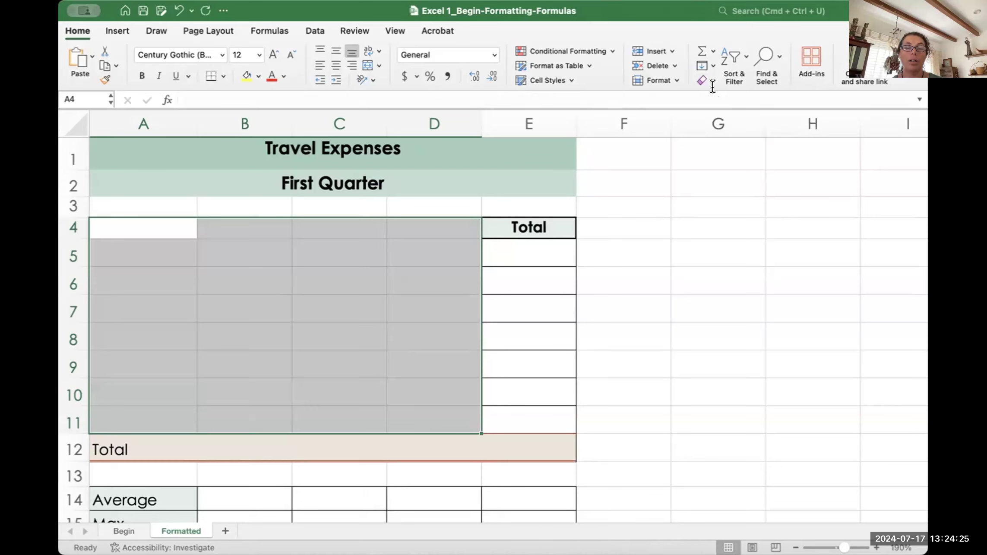
pyautogui.press('super+z')
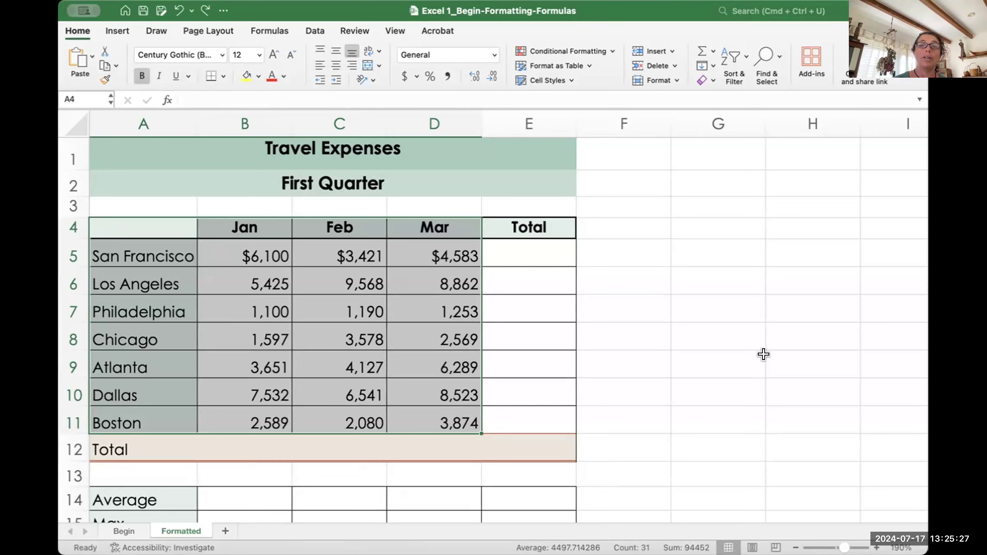
pyautogui.click(644, 394)
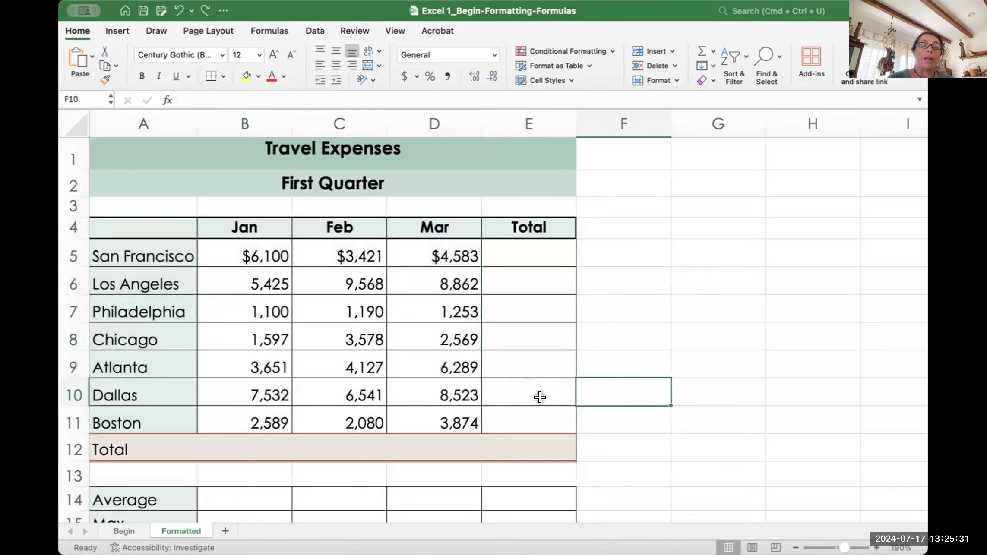
pyautogui.scroll(-5, 540, 397)
pyautogui.scroll(5, 539, 397)
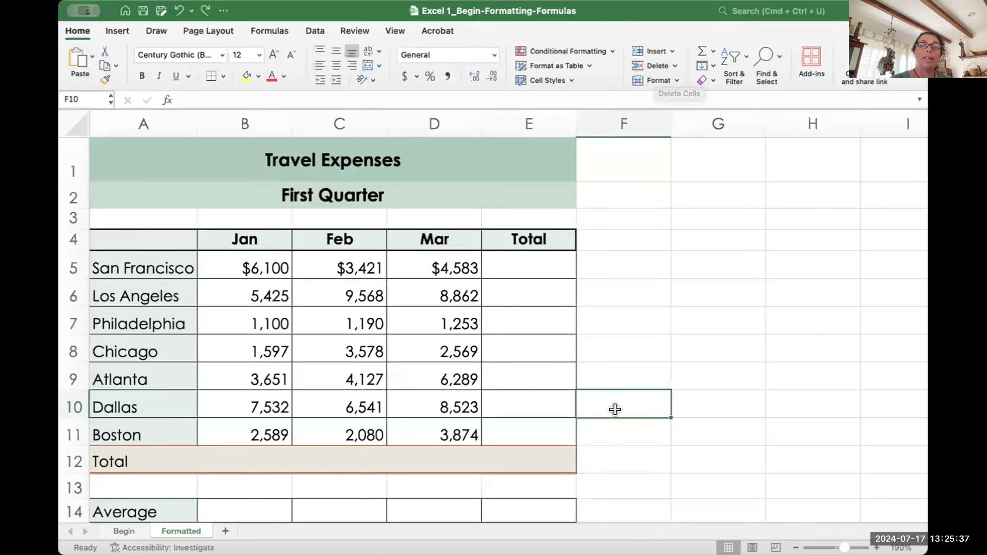
pyautogui.click(232, 257)
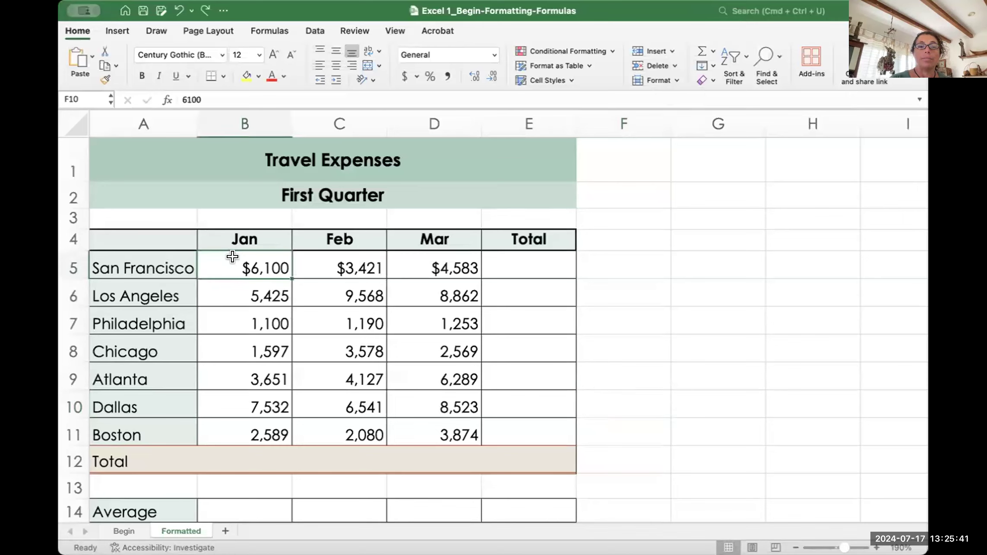
pyautogui.click(147, 260)
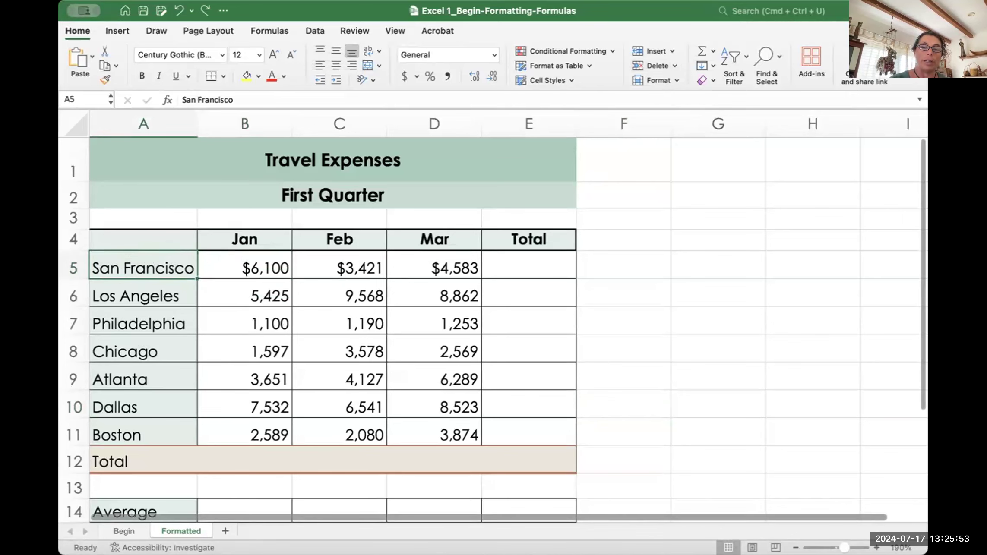
pyautogui.click(876, 547)
pyautogui.scroll(-1, 329, 397)
pyautogui.scroll(1, 329, 397)
pyautogui.scroll(-1, 329, 397)
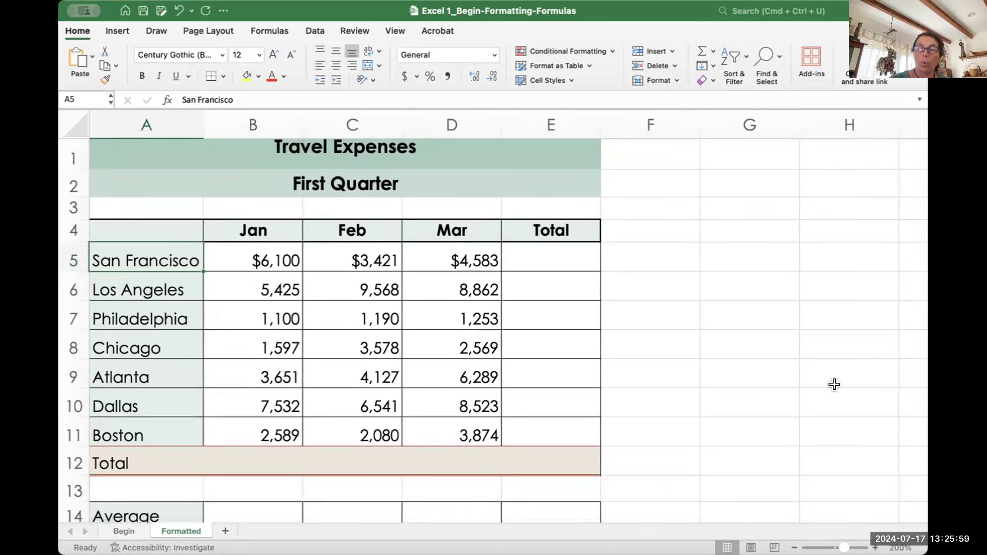
pyautogui.press('Delete')
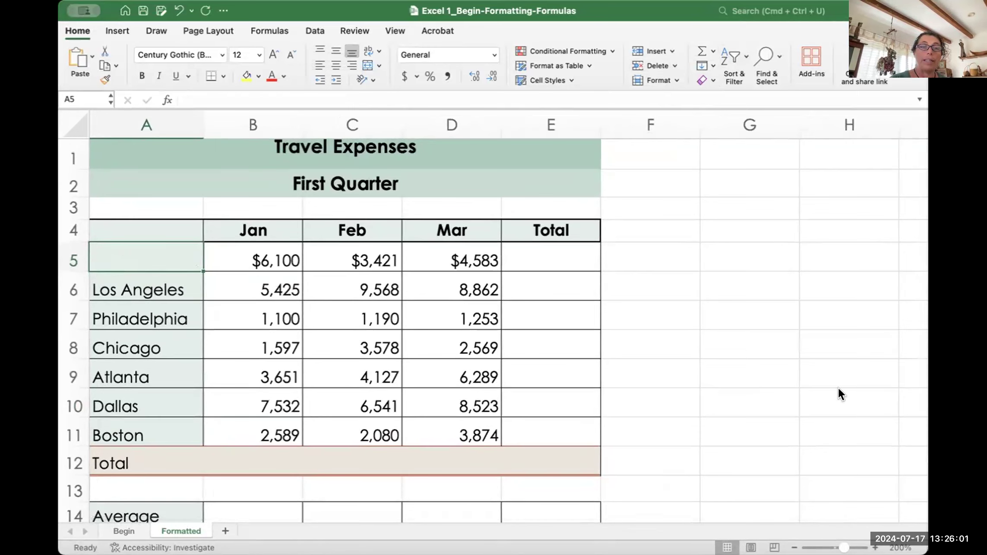
pyautogui.press('super+z')
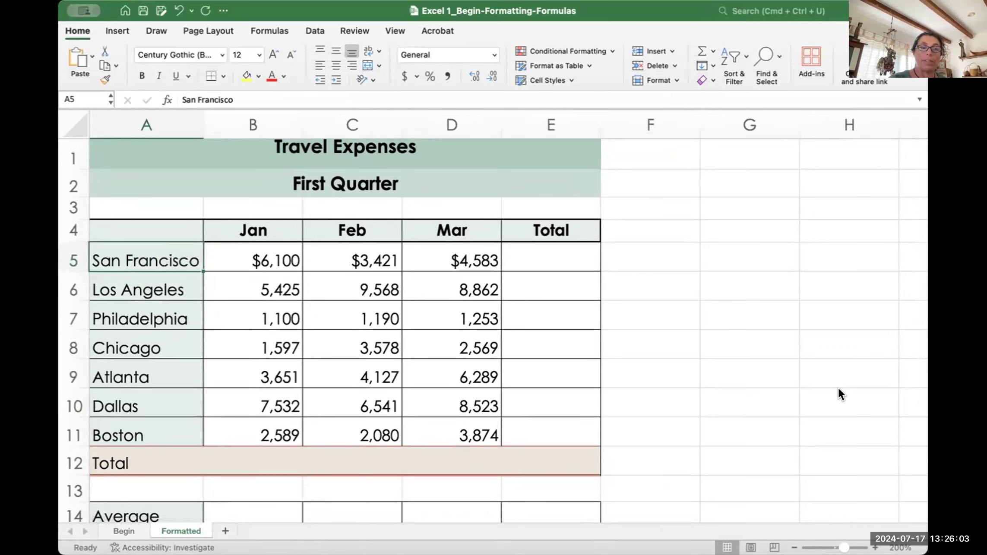
pyautogui.click(709, 78)
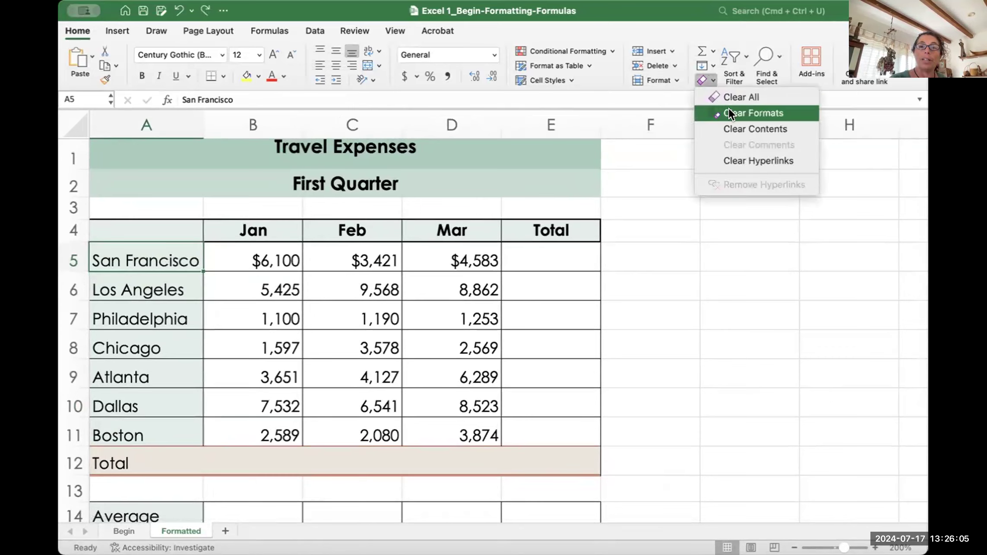
pyautogui.click(739, 128)
pyautogui.press('super+z')
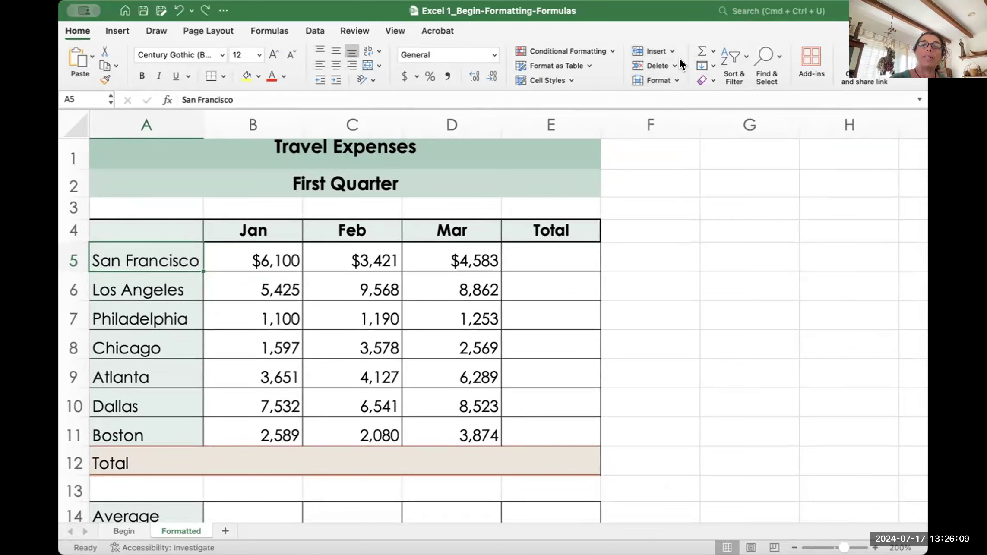
pyautogui.click(644, 65)
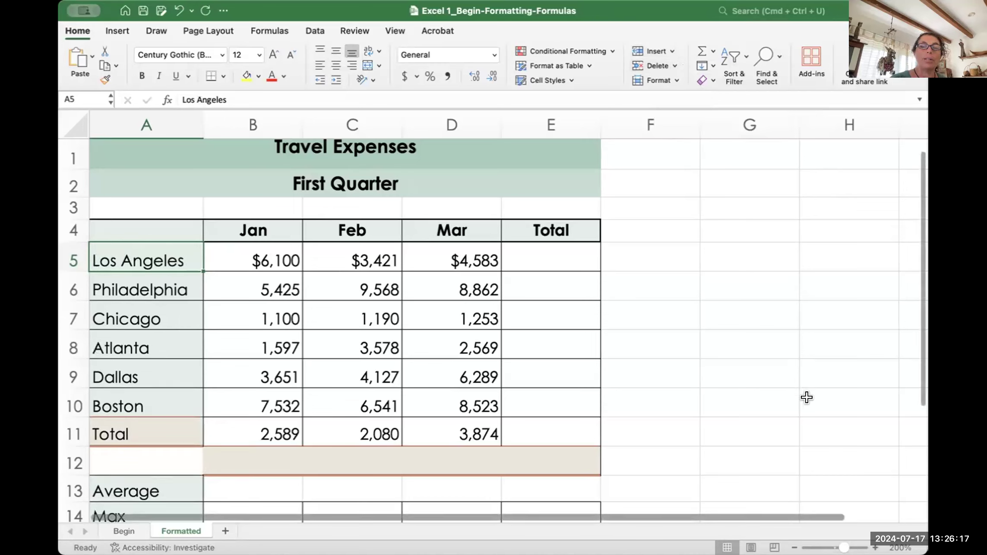
pyautogui.click(732, 390)
pyautogui.press('super+z')
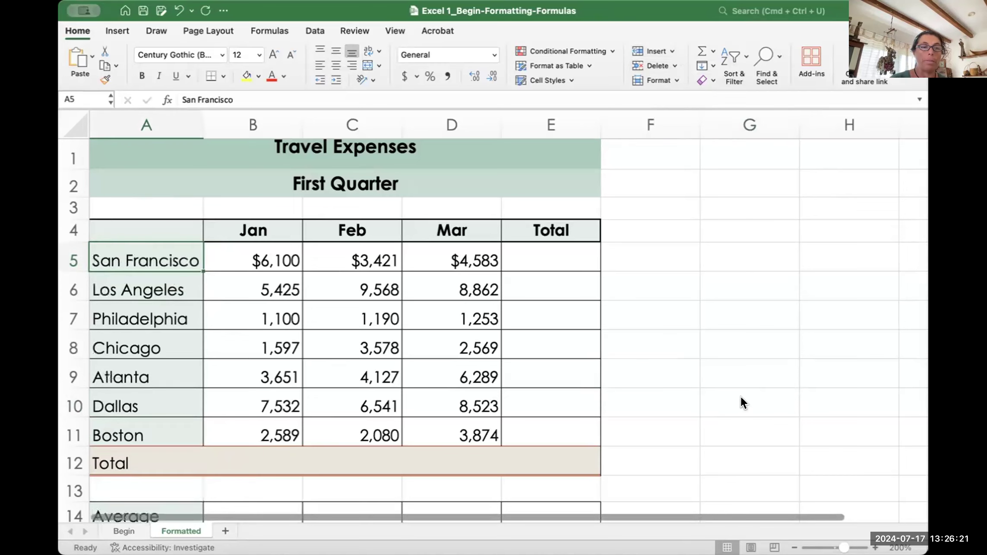
pyautogui.click(636, 62)
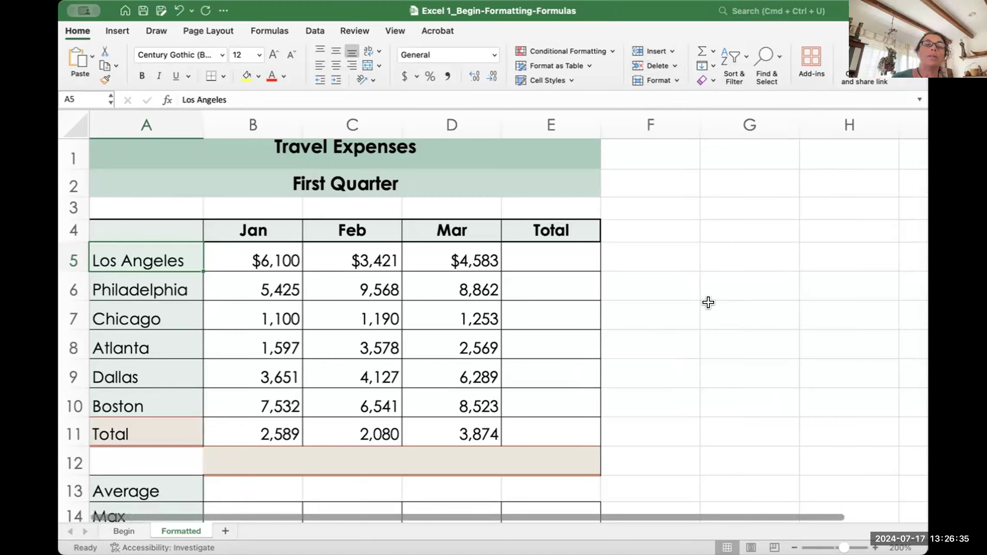
# Step: Undo and redo deleting cell A5 so Los Angeles through Boston shift up
pyautogui.press('super+z')
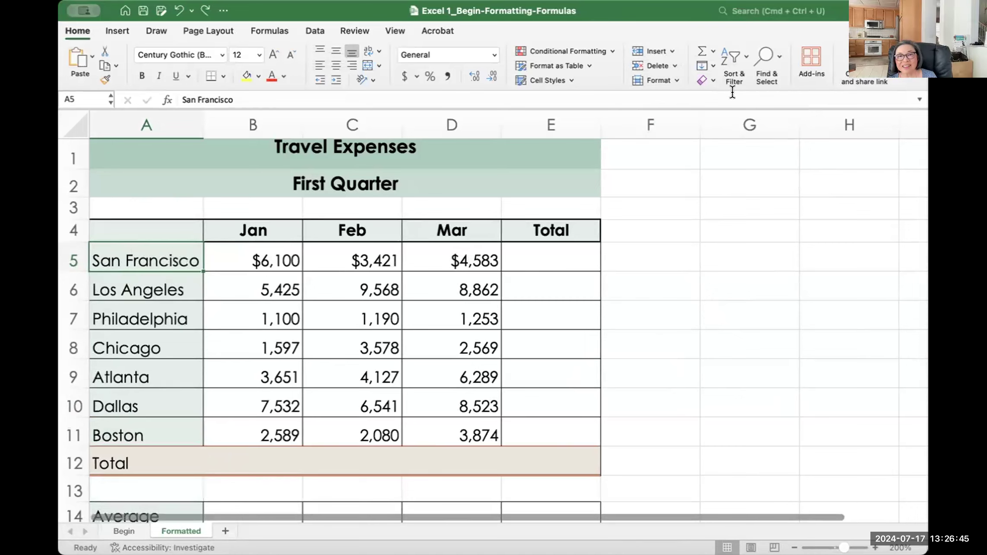
pyautogui.click(649, 65)
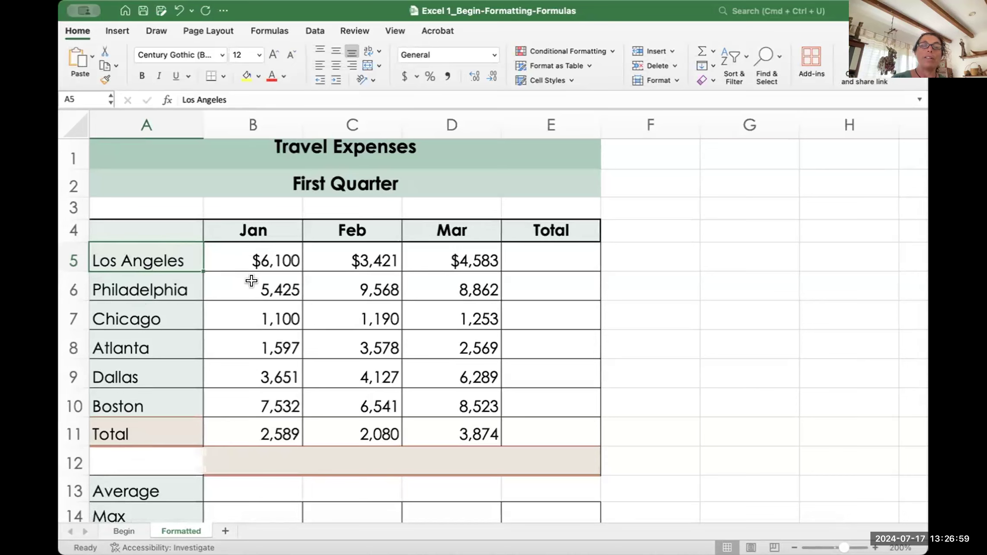
pyautogui.press('super+z')
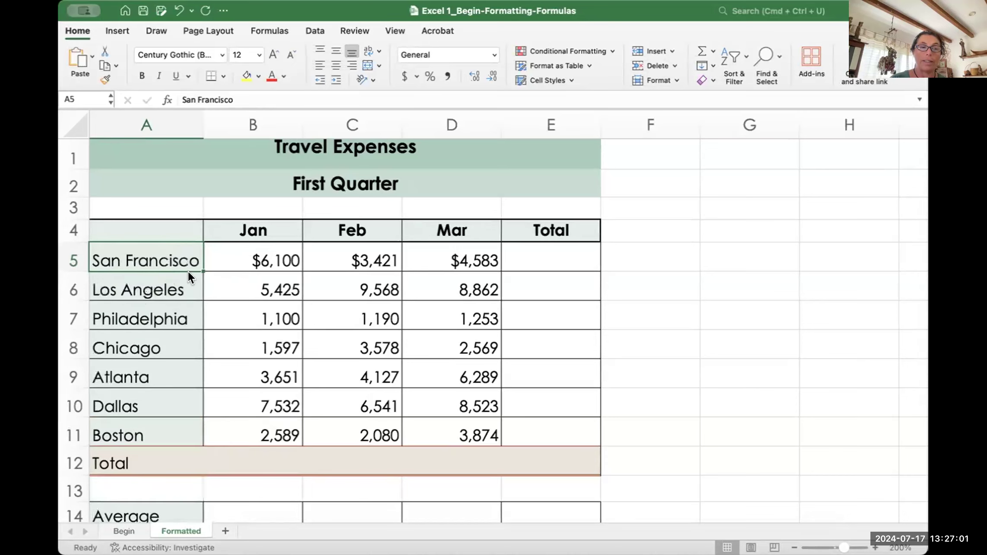
pyautogui.click(655, 66)
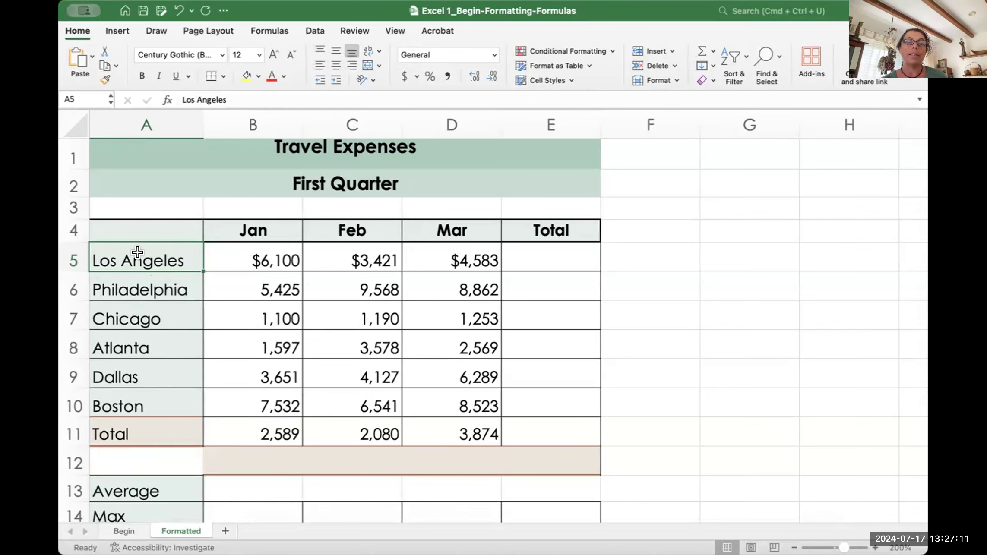
# Step: Restore San Francisco to A5, then erase it with Delete and undo
pyautogui.scroll(-6, 160, 384)
pyautogui.scroll(4, 160, 384)
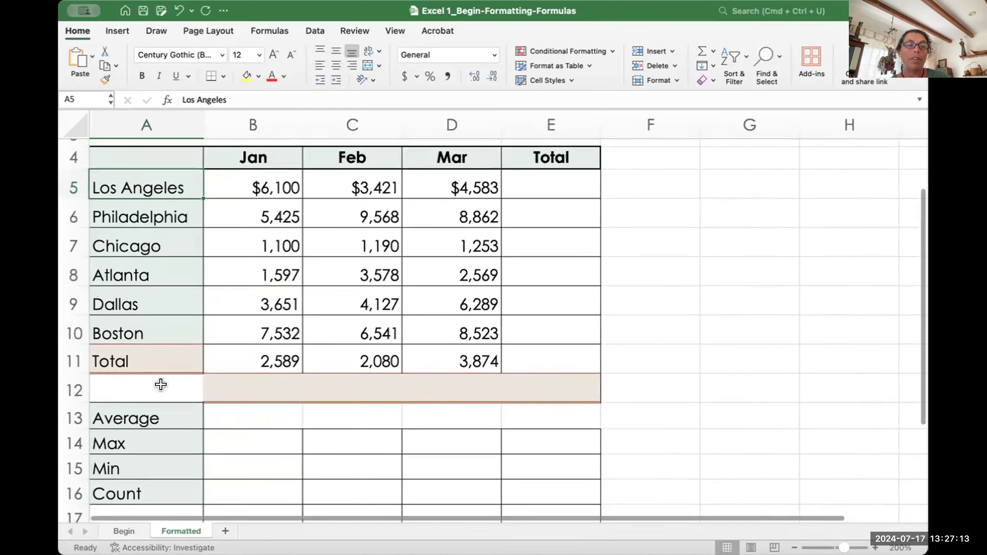
pyautogui.scroll(-2, 161, 384)
pyautogui.scroll(-4, 137, 429)
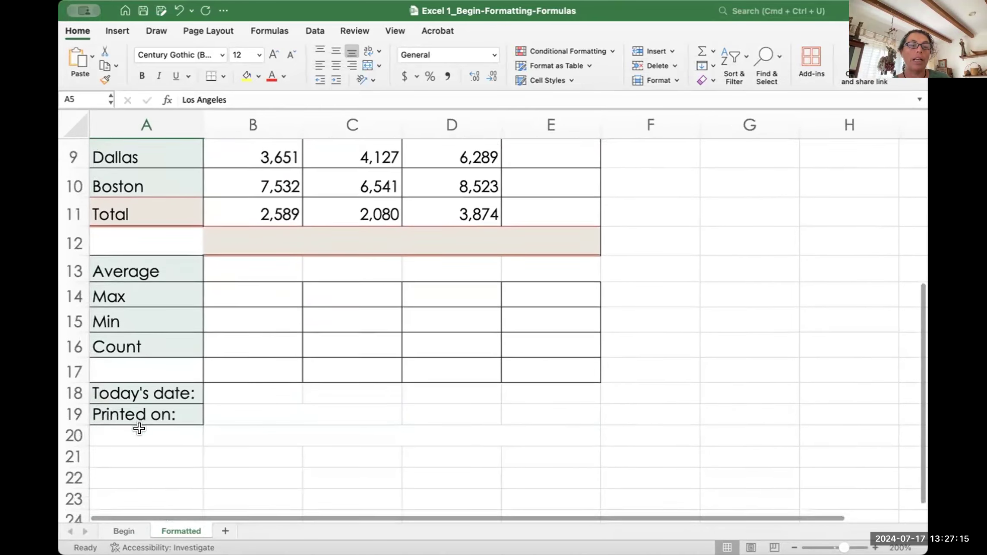
pyautogui.scroll(6, 139, 428)
pyautogui.scroll(2, 139, 429)
pyautogui.press('super+z')
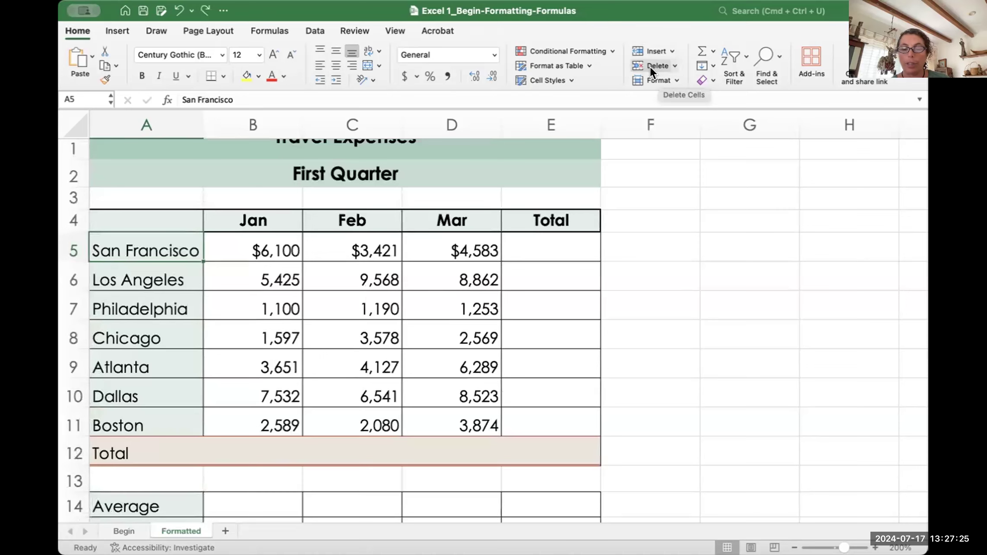
pyautogui.press('Delete')
pyautogui.press('super+z')
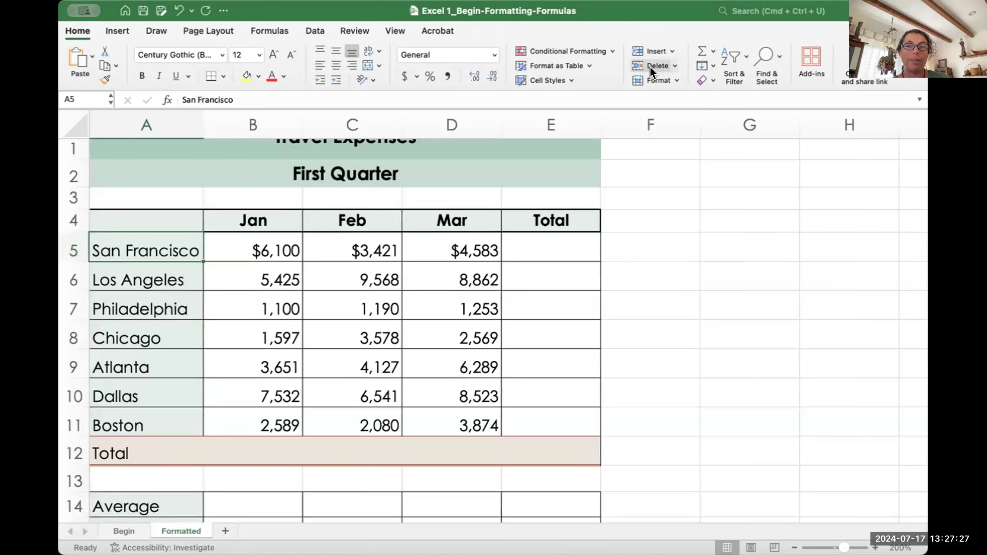
# Step: Try Clear Contents and Delete cells on A5, undoing each to keep San Francisco
pyautogui.click(710, 77)
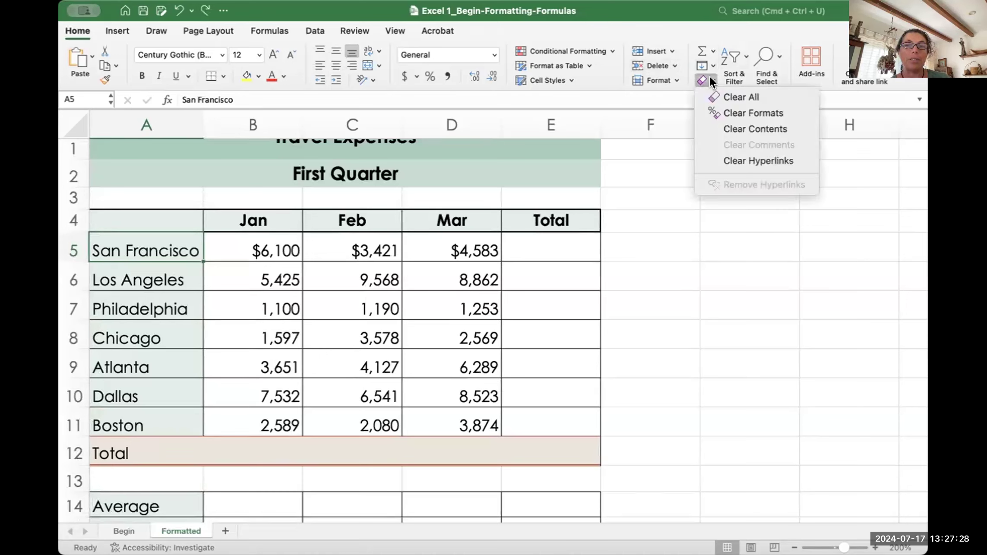
pyautogui.click(729, 127)
pyautogui.press('super+z')
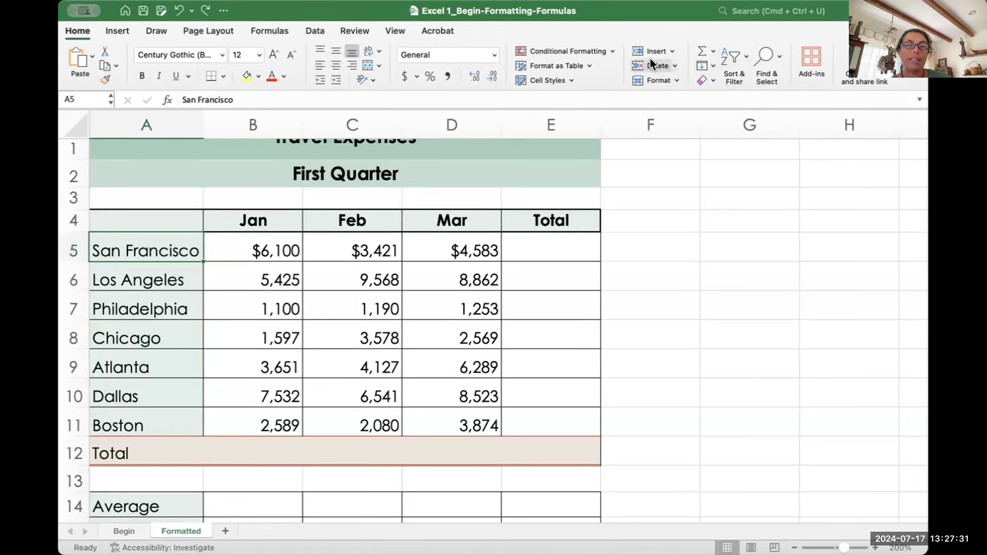
pyautogui.click(654, 63)
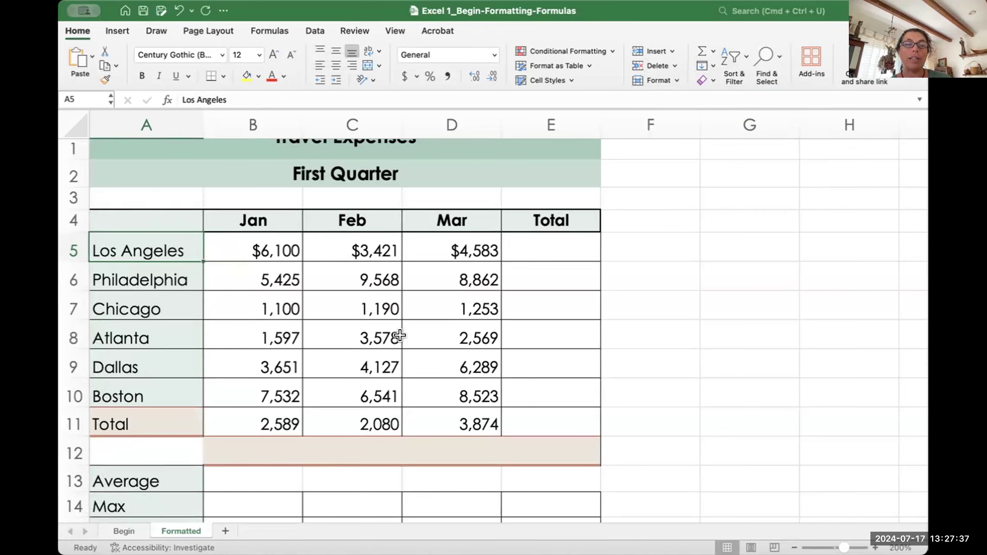
pyautogui.press('super+z')
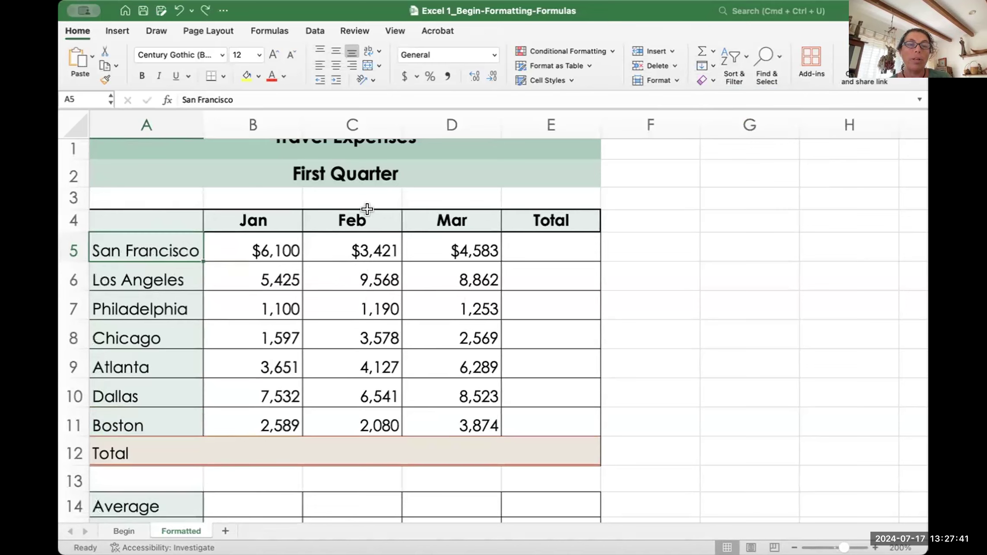
pyautogui.moveTo(368, 240); pyautogui.dragTo(362, 406)
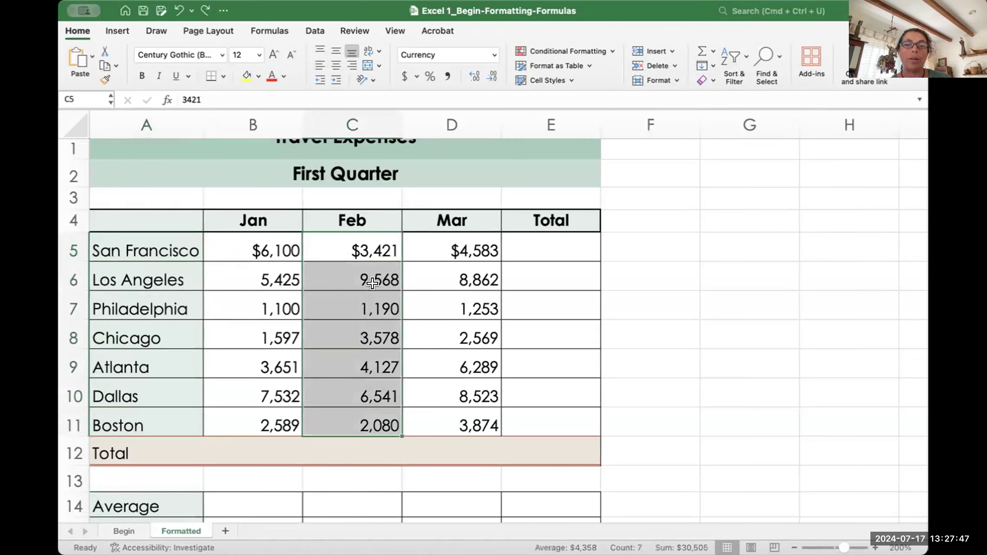
pyautogui.click(648, 63)
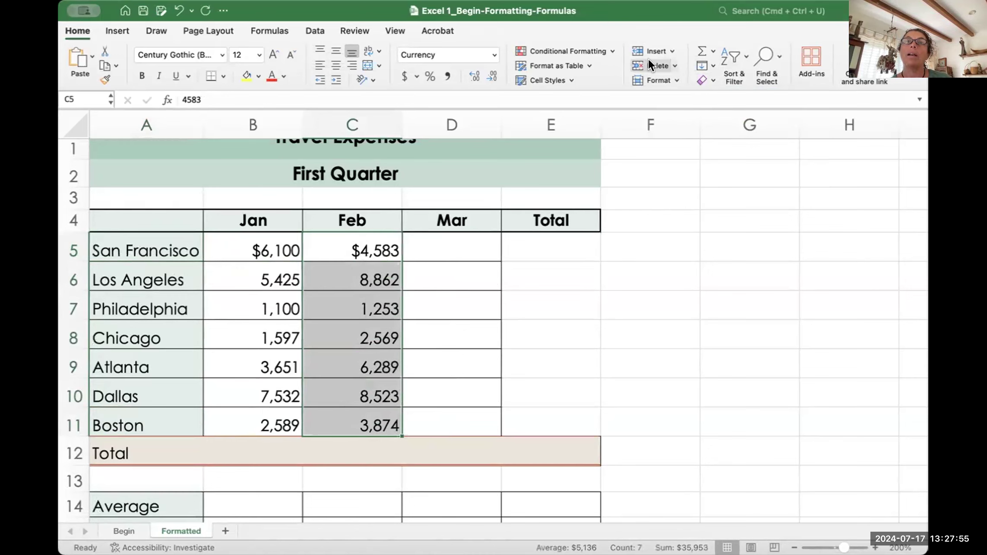
pyautogui.press('super+z')
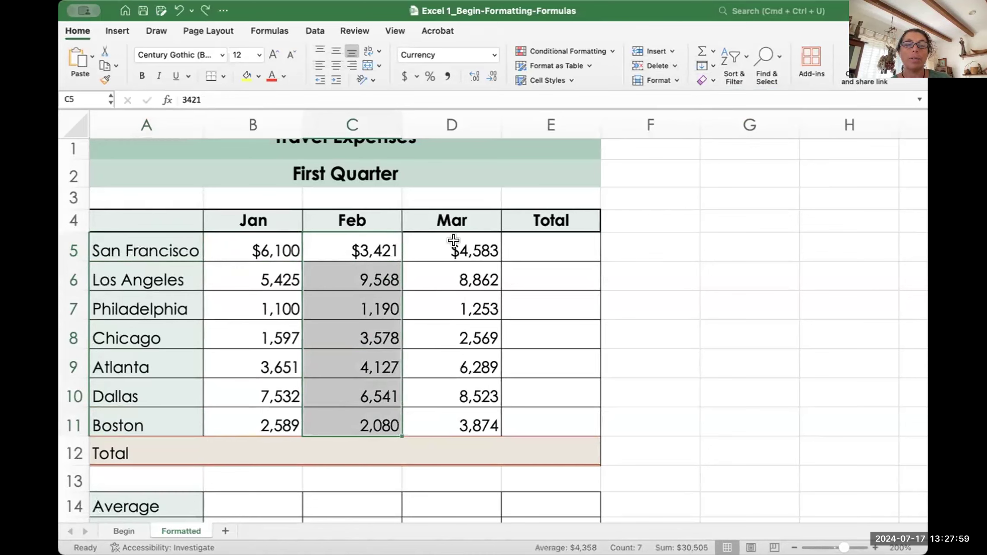
pyautogui.moveTo(359, 242); pyautogui.dragTo(359, 412)
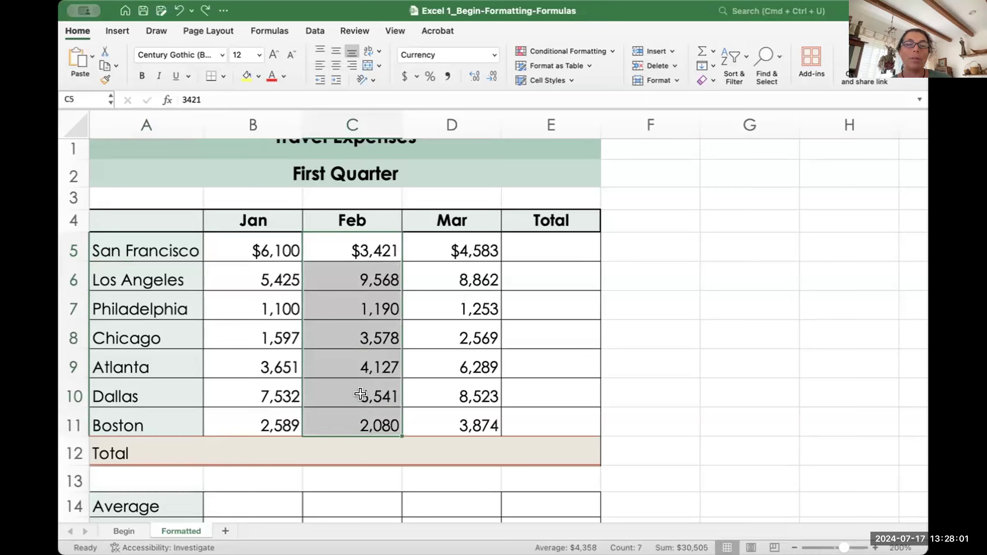
pyautogui.click(654, 60)
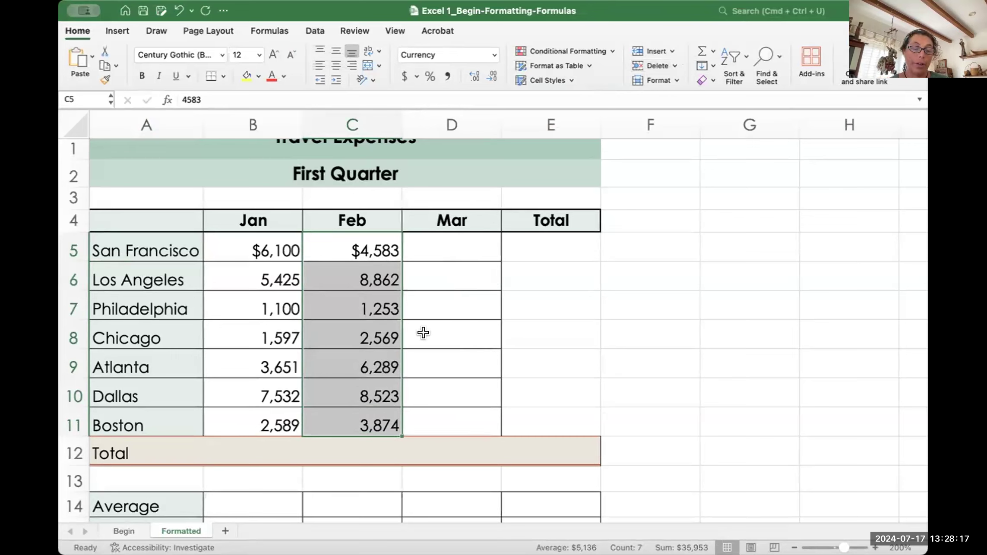
pyautogui.press('super+z')
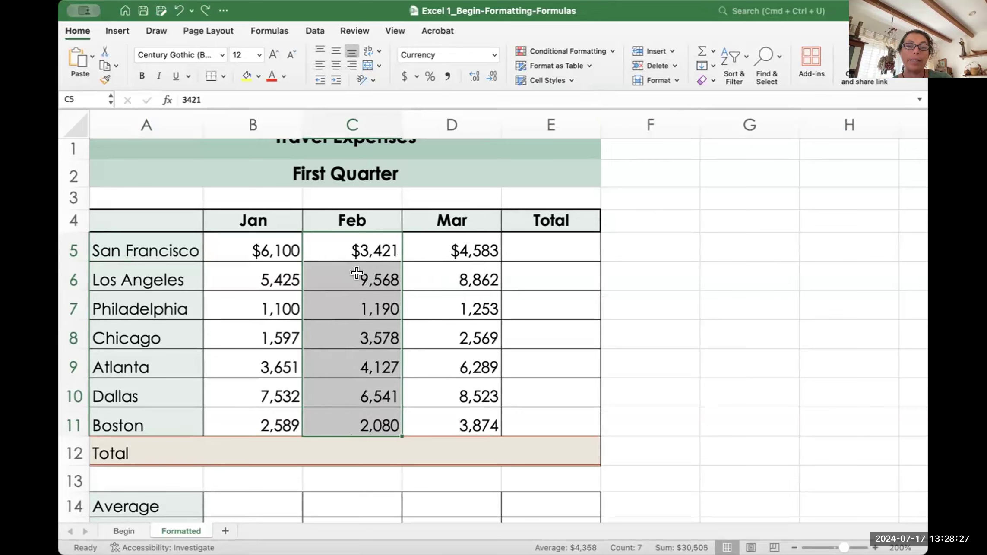
pyautogui.moveTo(243, 239); pyautogui.dragTo(455, 238)
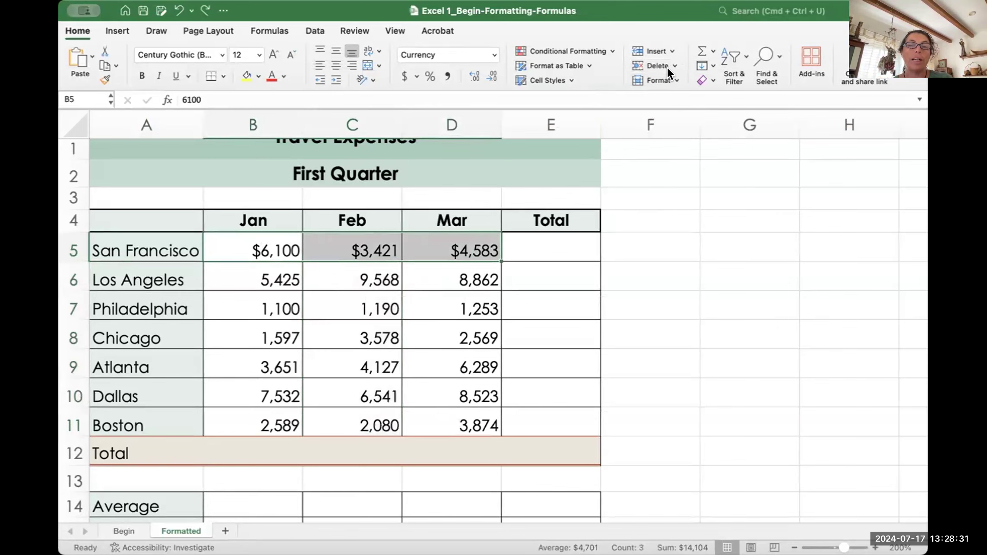
pyautogui.click(656, 64)
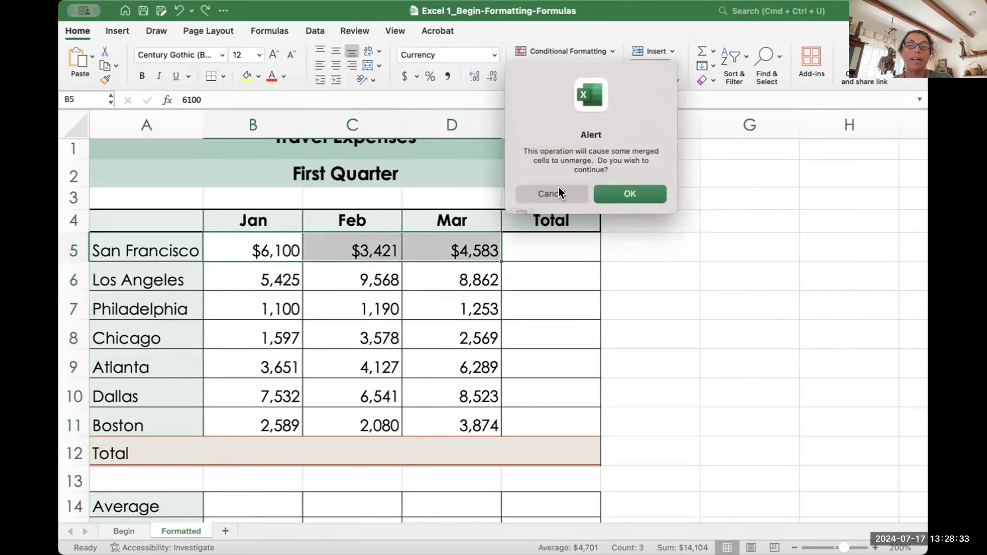
pyautogui.click(548, 193)
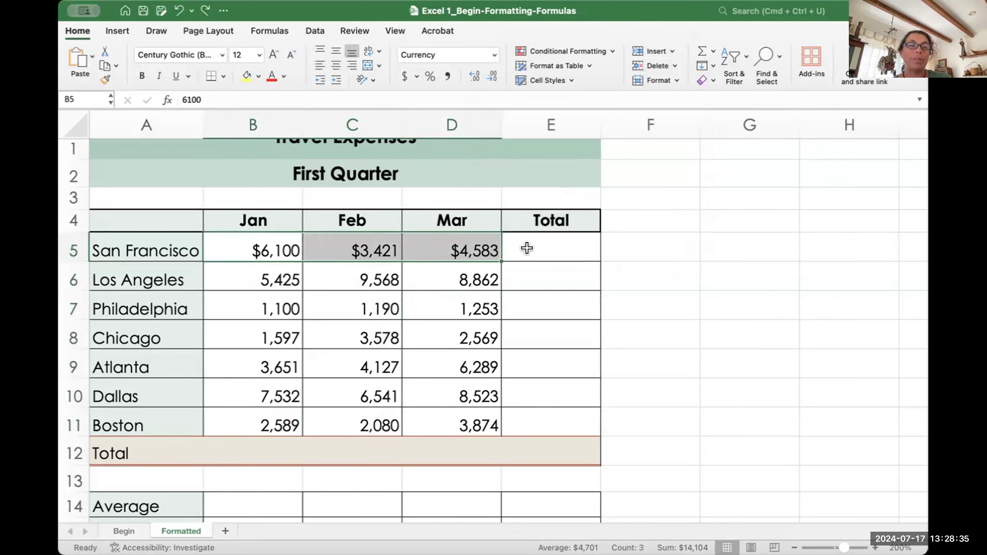
pyautogui.moveTo(257, 243); pyautogui.dragTo(424, 247)
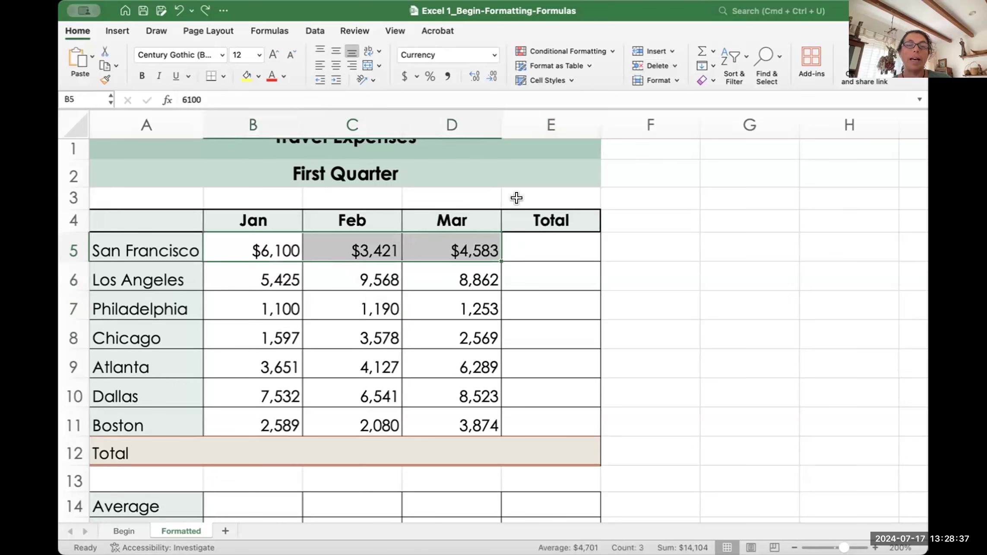
pyautogui.click(647, 61)
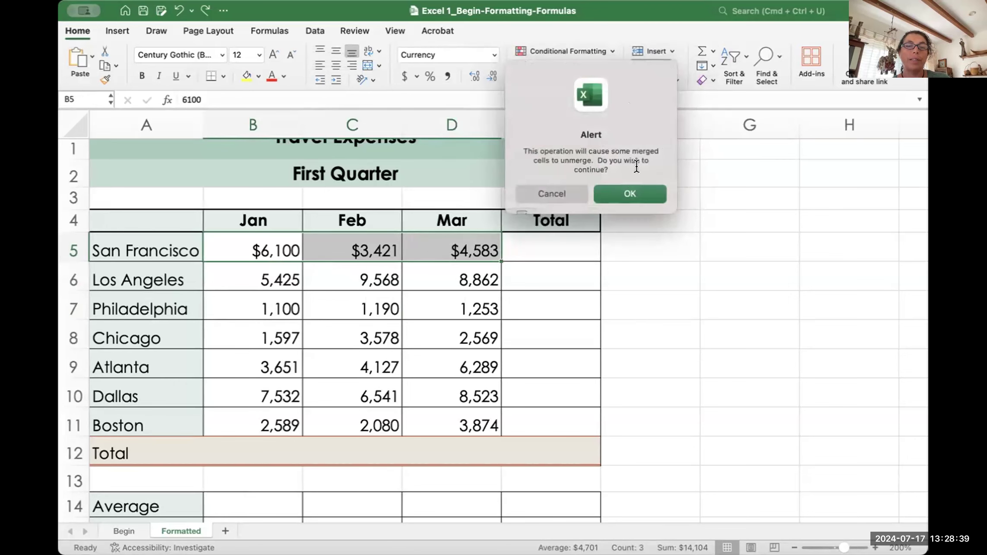
pyautogui.click(550, 192)
pyautogui.click(622, 295)
pyautogui.scroll(2, 463, 268)
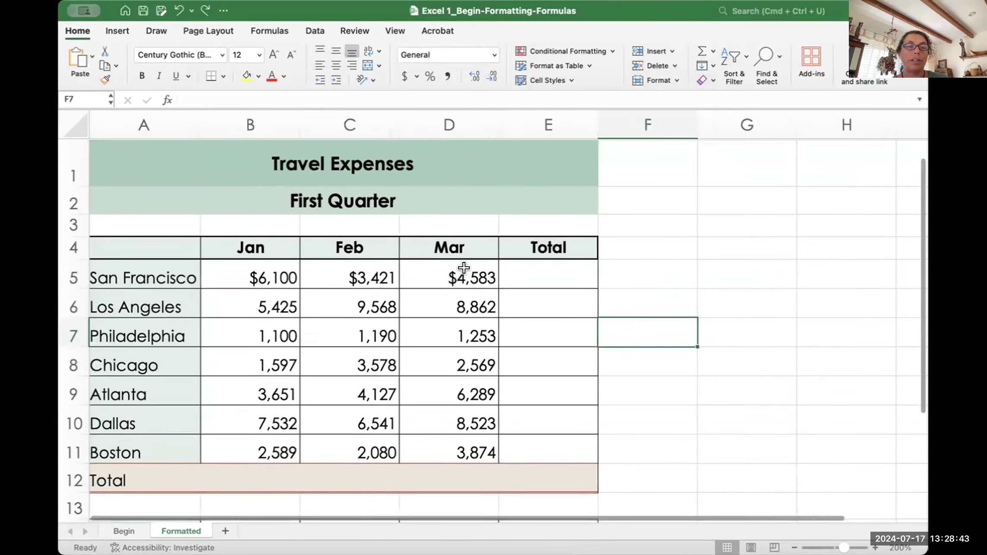
pyautogui.click(254, 271)
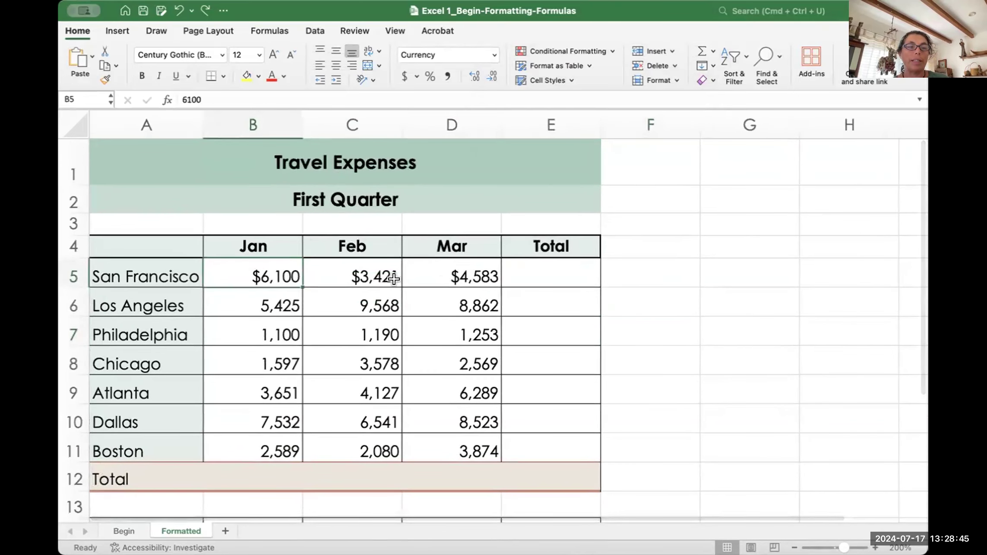
pyautogui.moveTo(251, 385); pyautogui.dragTo(331, 390)
pyautogui.moveTo(245, 387); pyautogui.dragTo(475, 391)
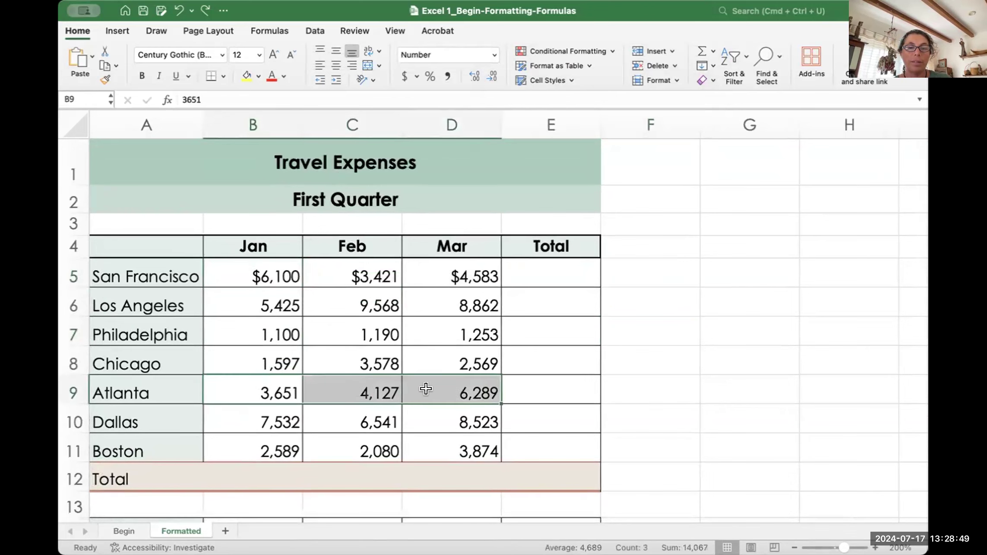
pyautogui.click(649, 62)
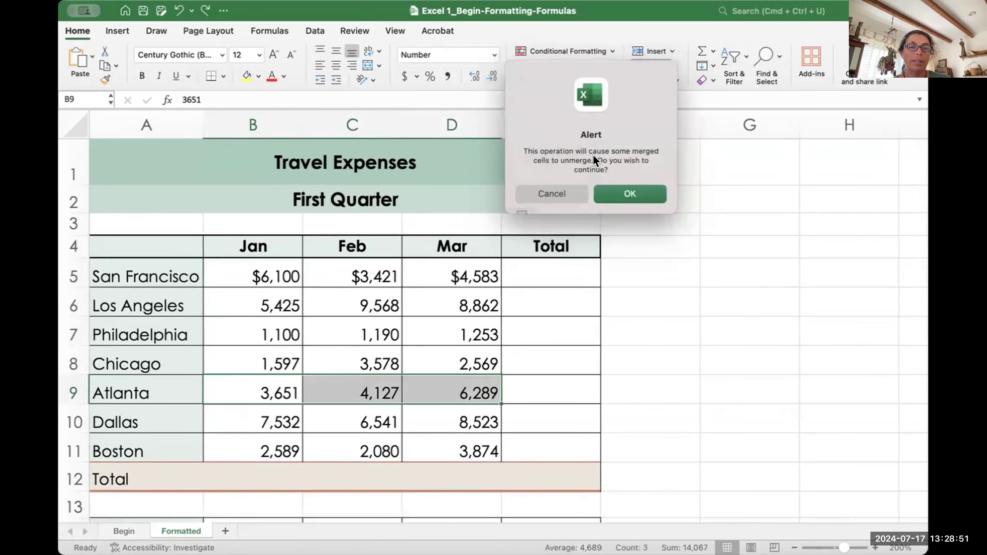
pyautogui.click(628, 194)
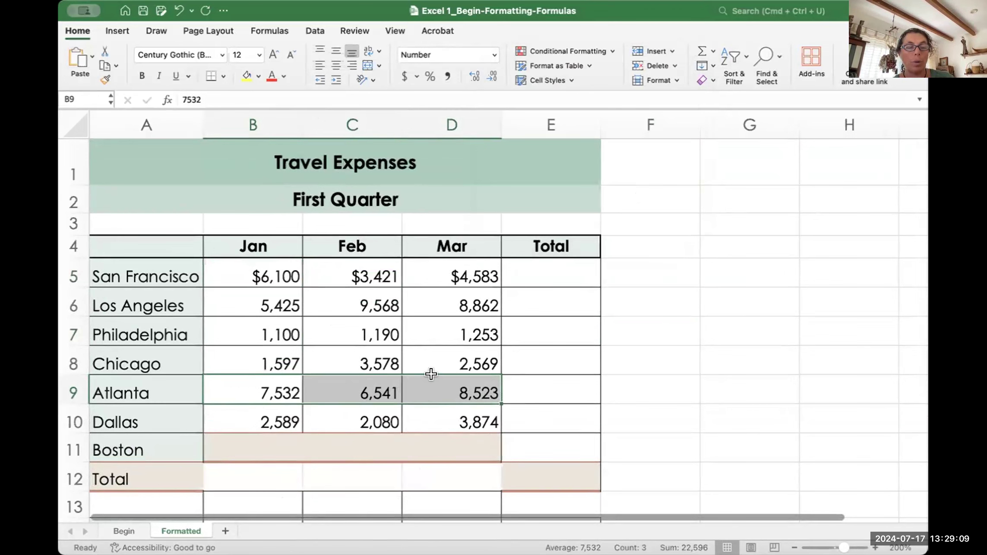
pyautogui.press('super+z')
pyautogui.moveTo(360, 277); pyautogui.dragTo(370, 436)
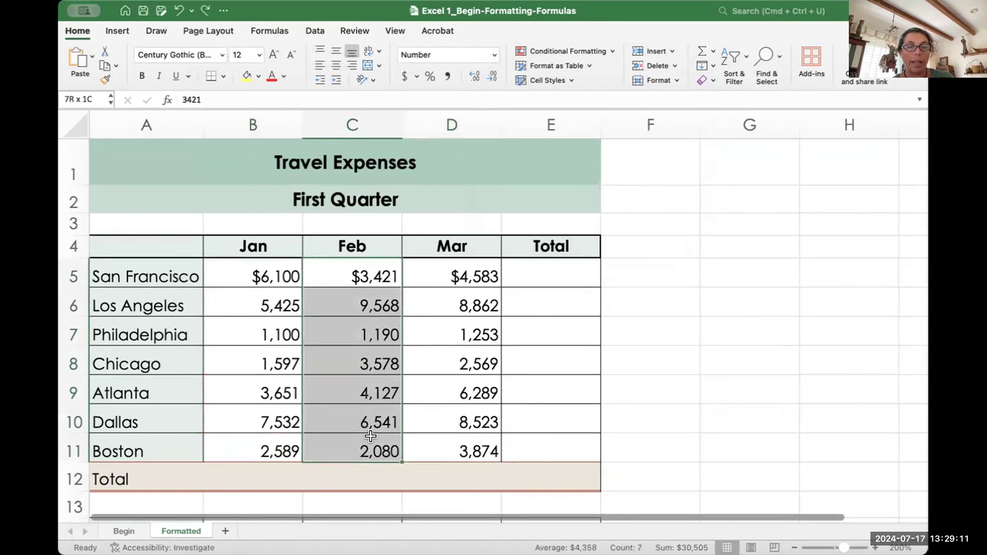
pyautogui.click(653, 66)
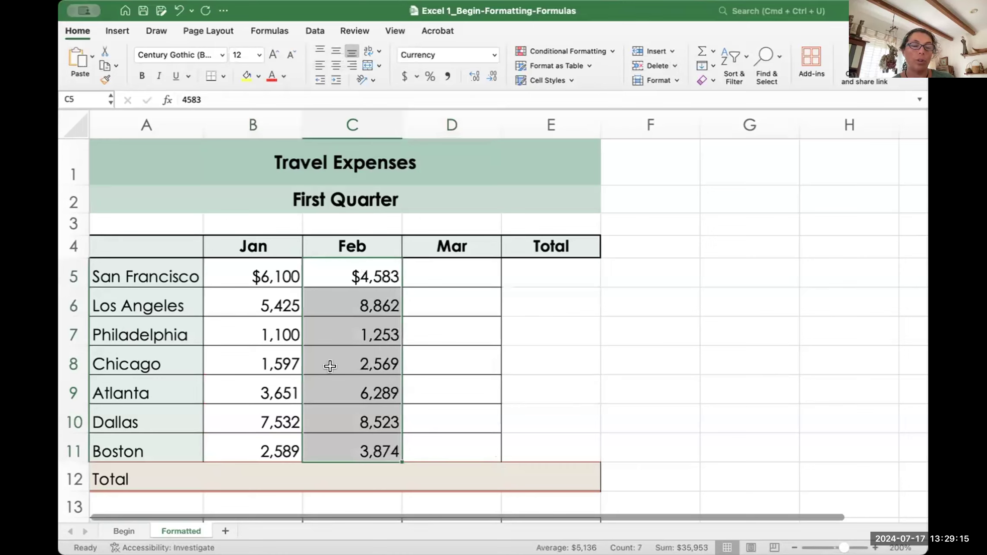
pyautogui.press('super+z')
pyautogui.click(632, 348)
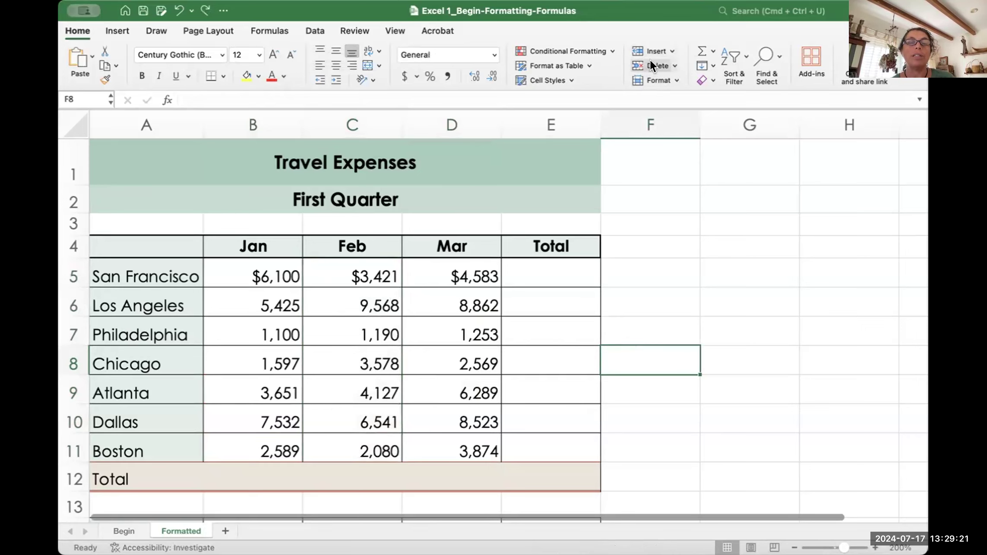
pyautogui.scroll(-5, 679, 417)
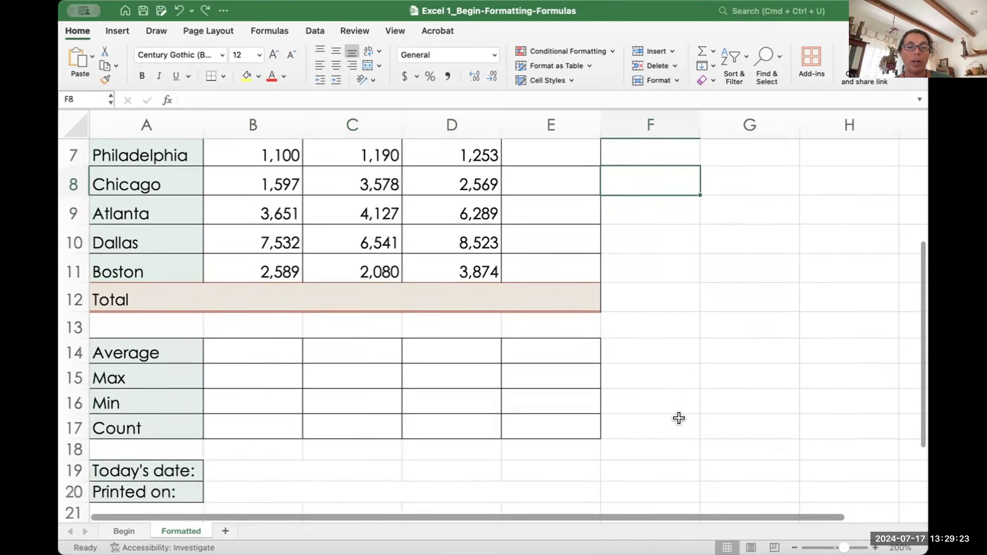
pyautogui.scroll(-1, 678, 417)
pyautogui.scroll(1, 678, 416)
pyautogui.scroll(-1, 678, 417)
pyautogui.scroll(2, 679, 417)
pyautogui.scroll(3, 678, 417)
pyautogui.moveTo(550, 176); pyautogui.dragTo(548, 346)
pyautogui.click(651, 66)
pyautogui.click(626, 194)
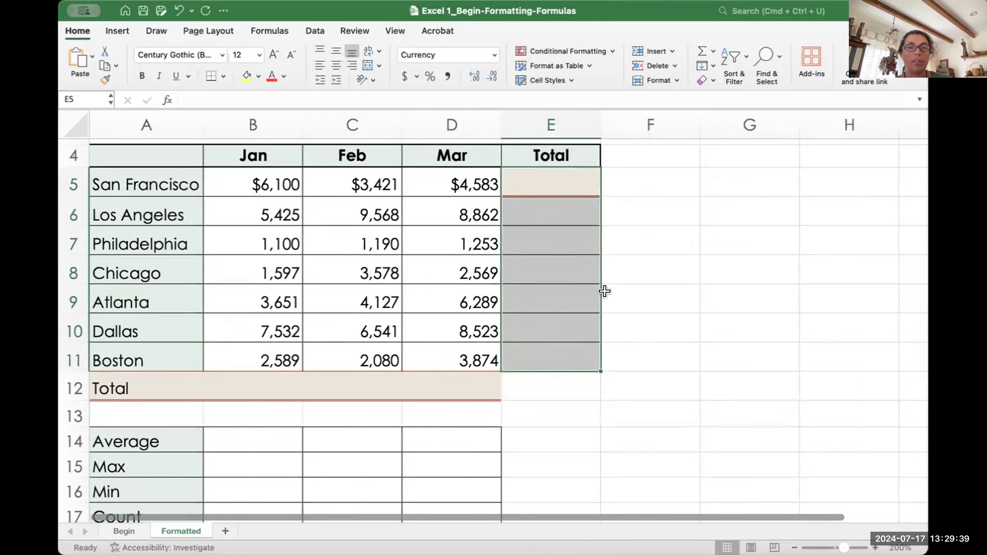
pyautogui.press('super+z')
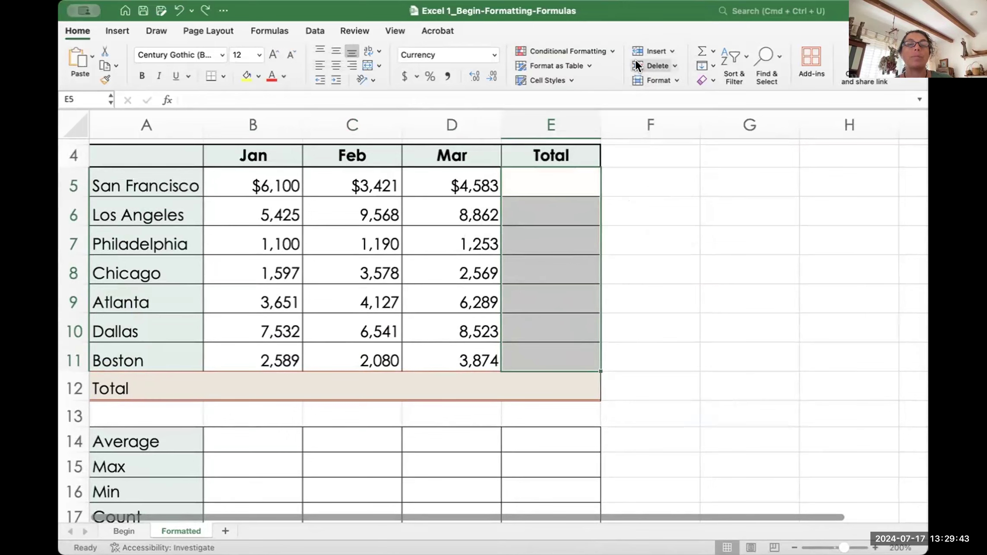
pyautogui.click(660, 60)
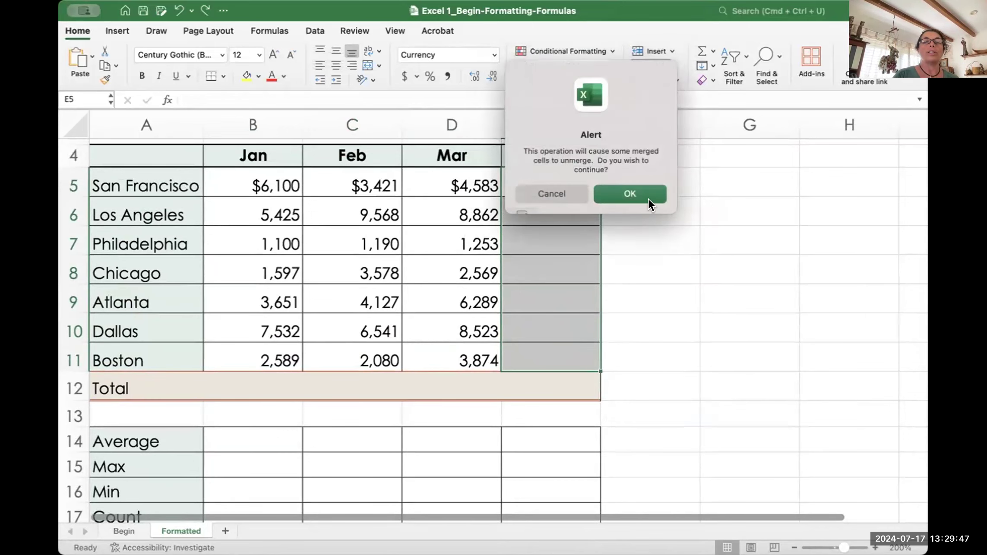
pyautogui.click(542, 183)
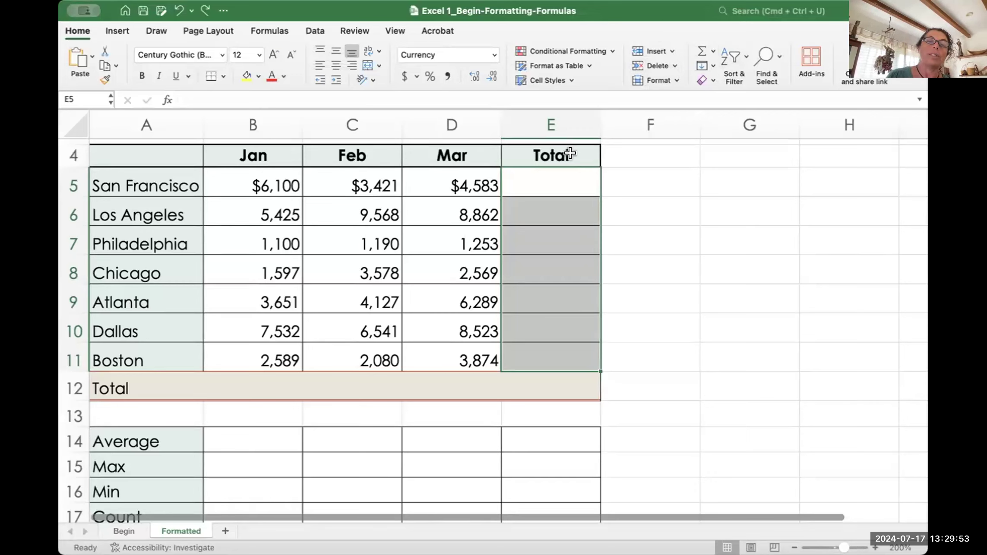
pyautogui.click(443, 176)
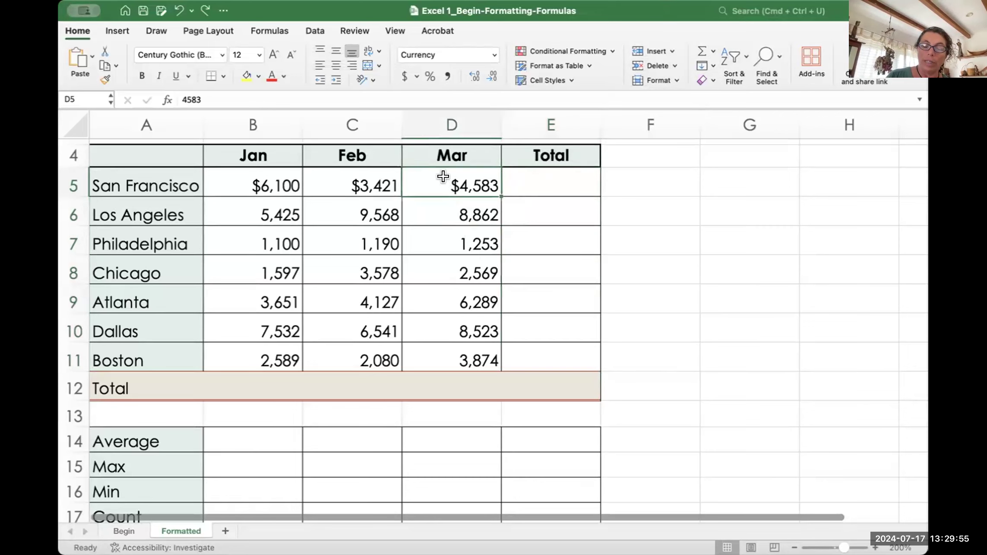
pyautogui.press('Delete')
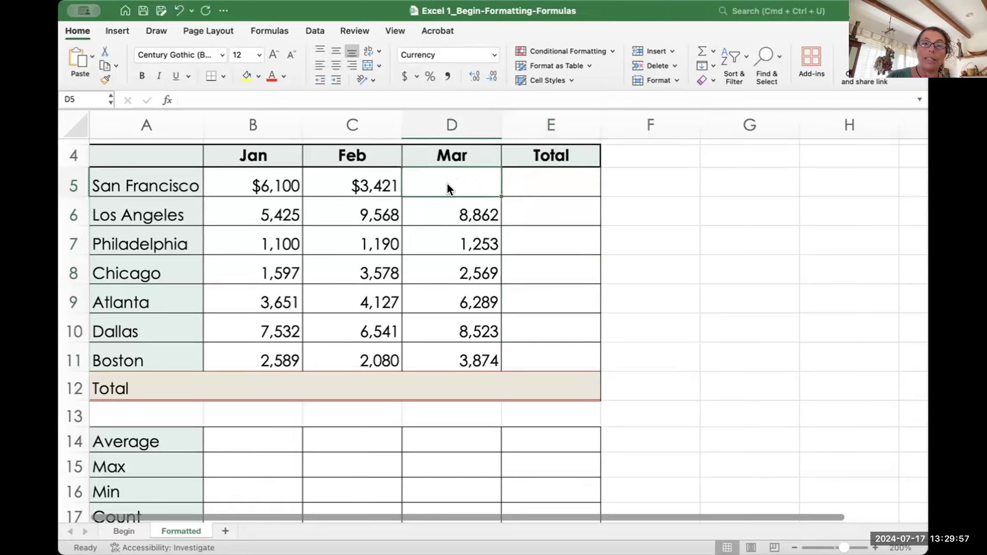
pyautogui.press('super+z')
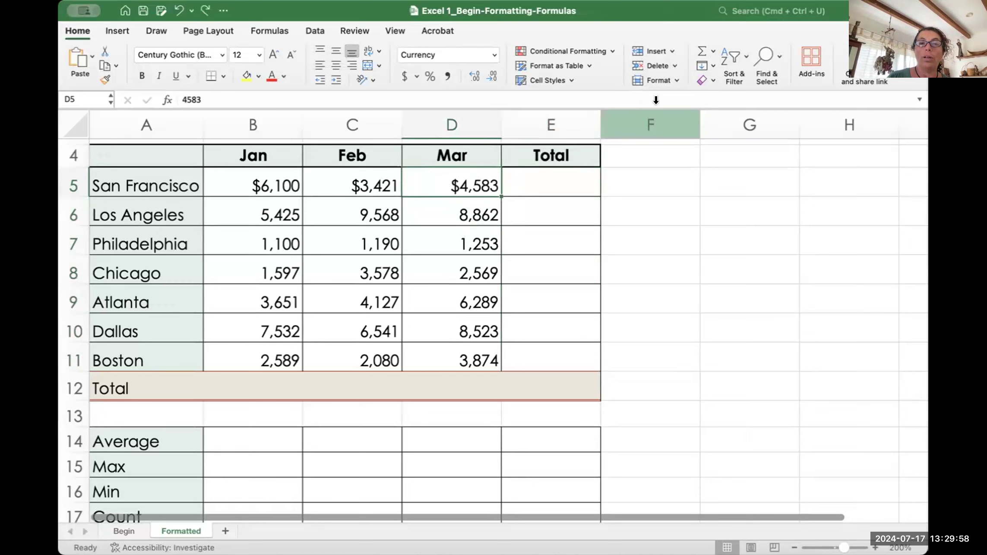
pyautogui.click(704, 80)
pyautogui.click(732, 130)
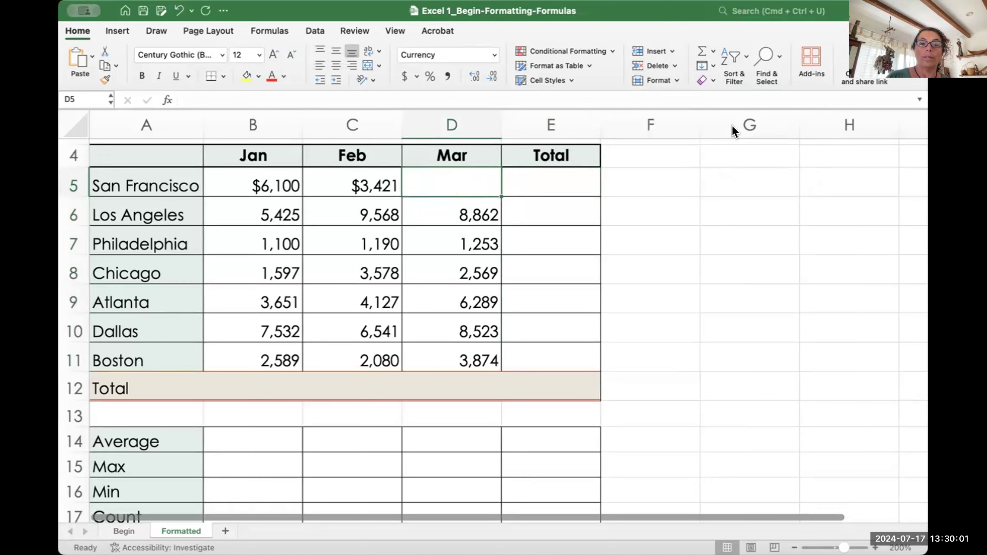
pyautogui.press('super+z')
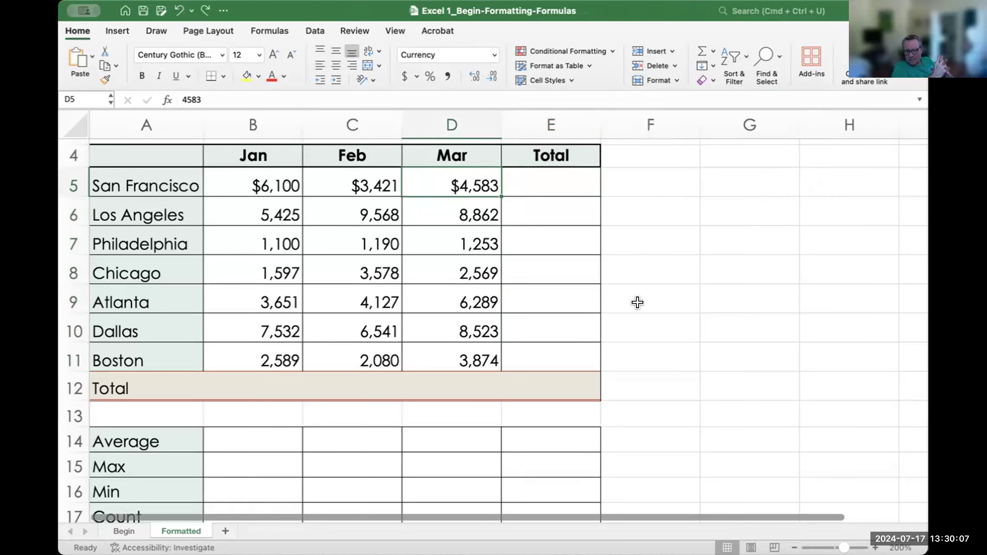
pyautogui.click(634, 324)
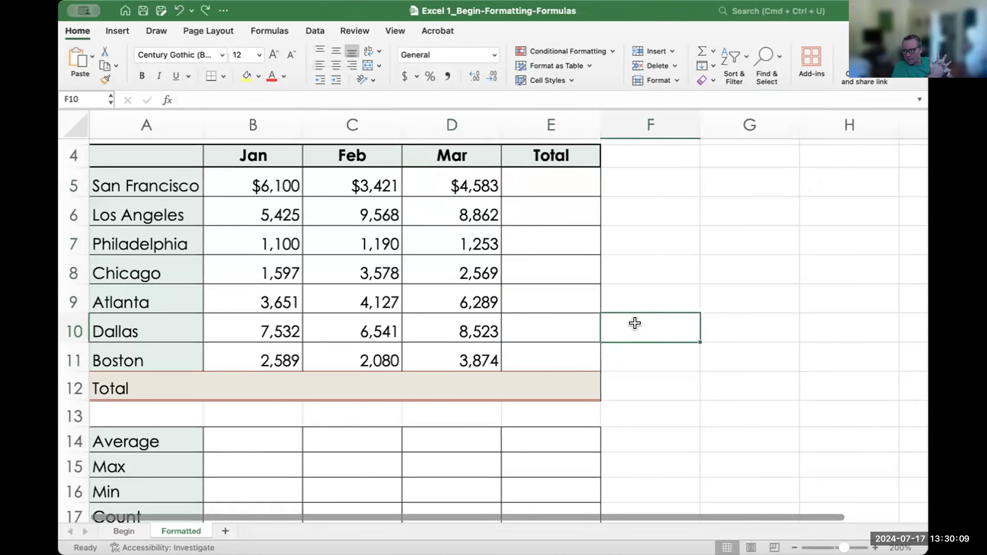
pyautogui.click(446, 174)
pyautogui.press('Delete')
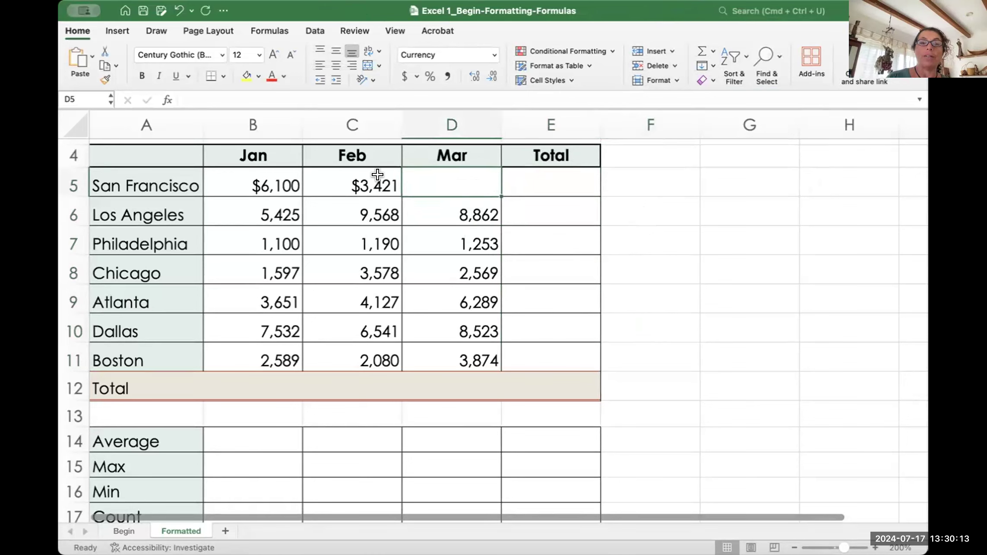
pyautogui.press('super+z')
pyautogui.click(136, 184)
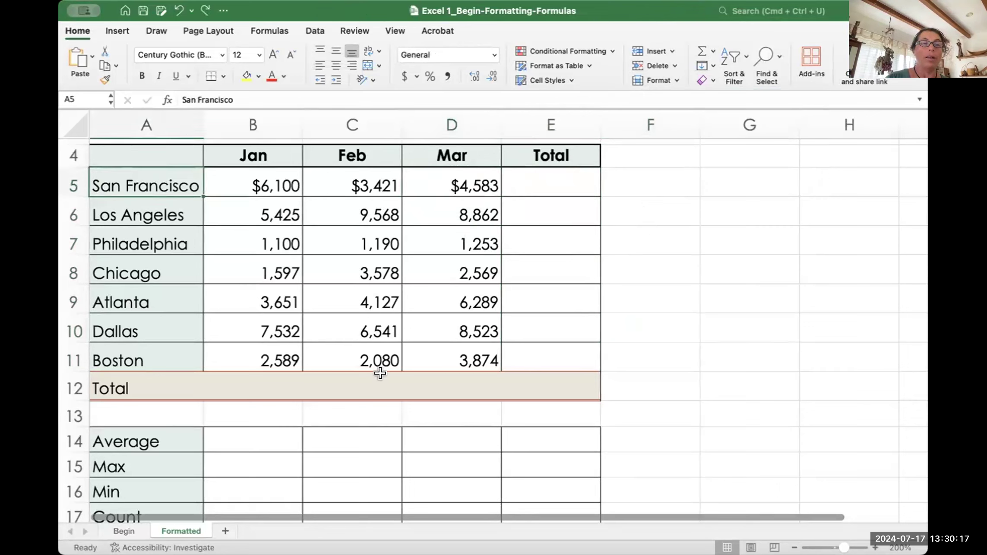
# Step: Test Delete, Clear Contents and Clear Formats on A5, undoing each one
pyautogui.press('Delete')
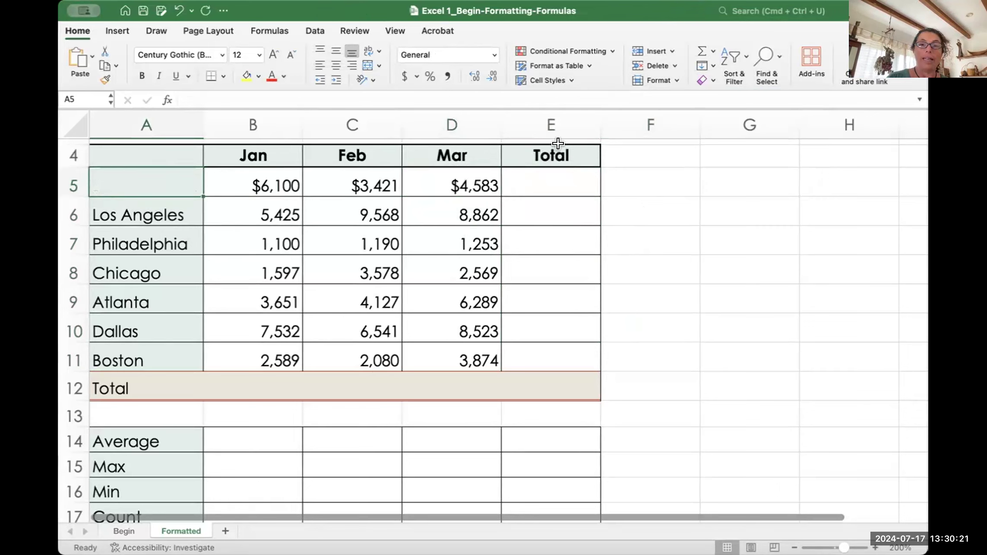
pyautogui.press('super+z')
pyautogui.click(708, 79)
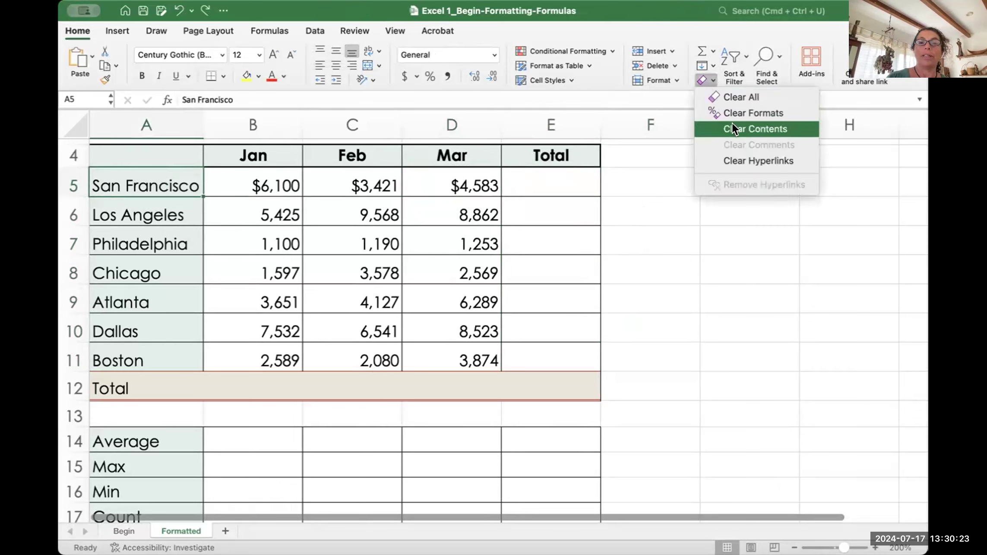
pyautogui.click(753, 129)
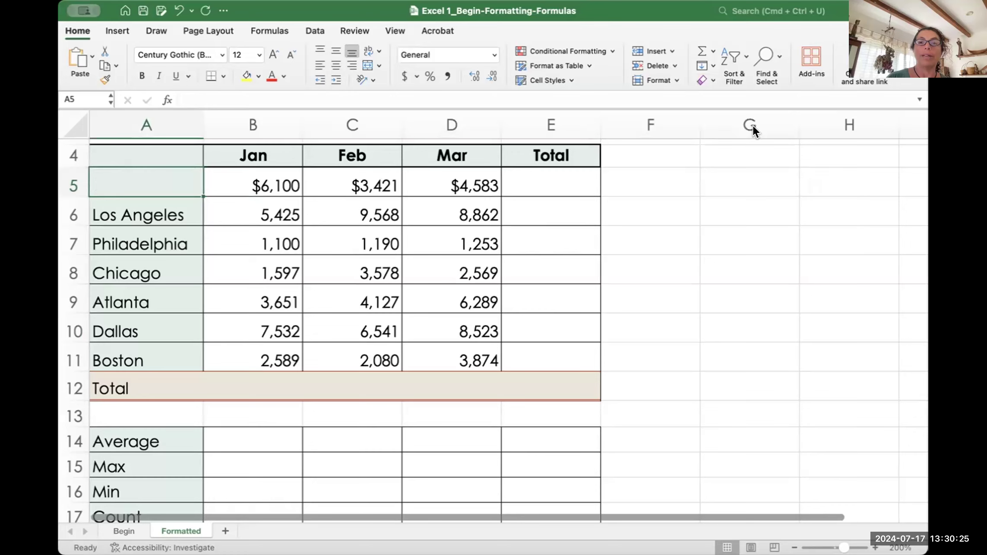
pyautogui.press('super+z')
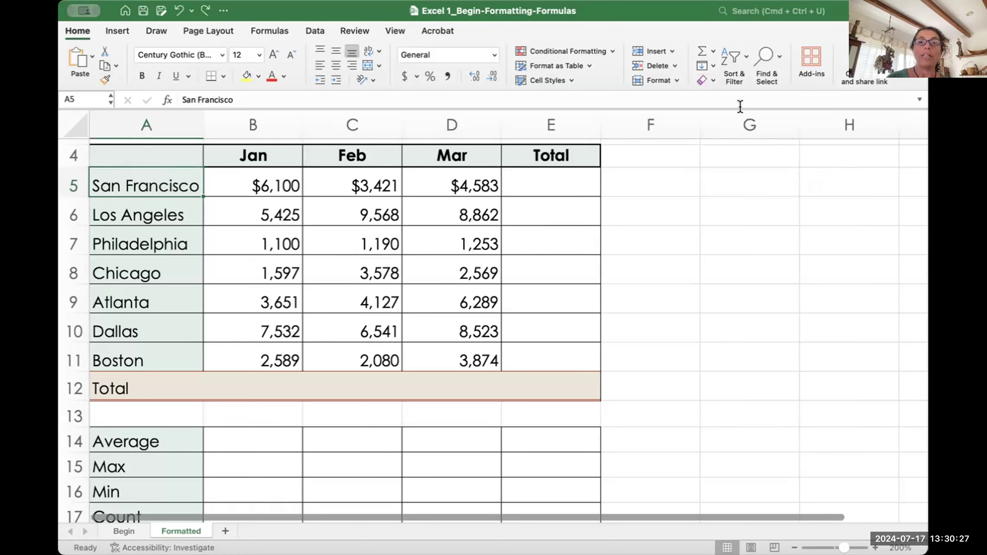
pyautogui.click(709, 77)
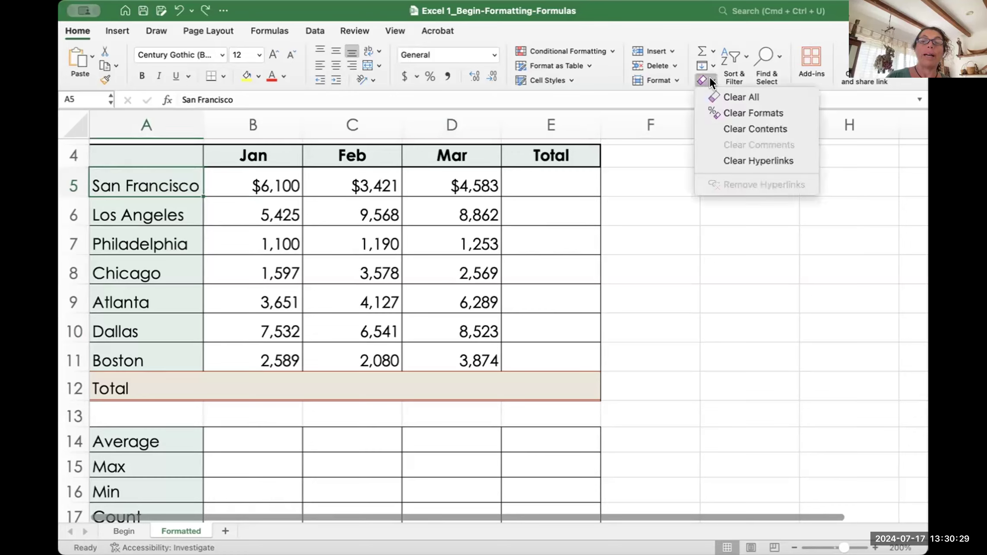
pyautogui.click(733, 111)
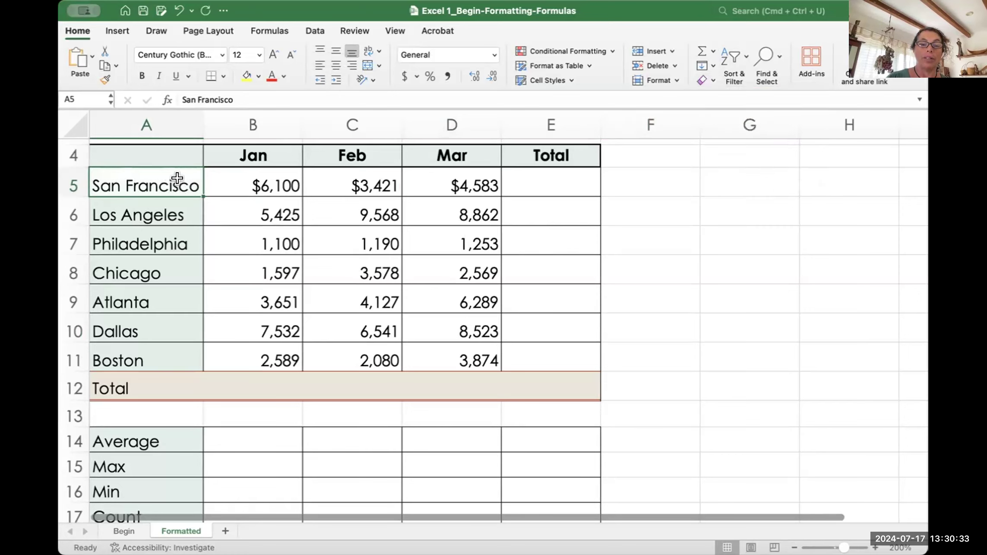
pyautogui.press('super+z')
# Step: Clear All on A5 and undo, then select city names San Francisco through Boston
pyautogui.click(709, 80)
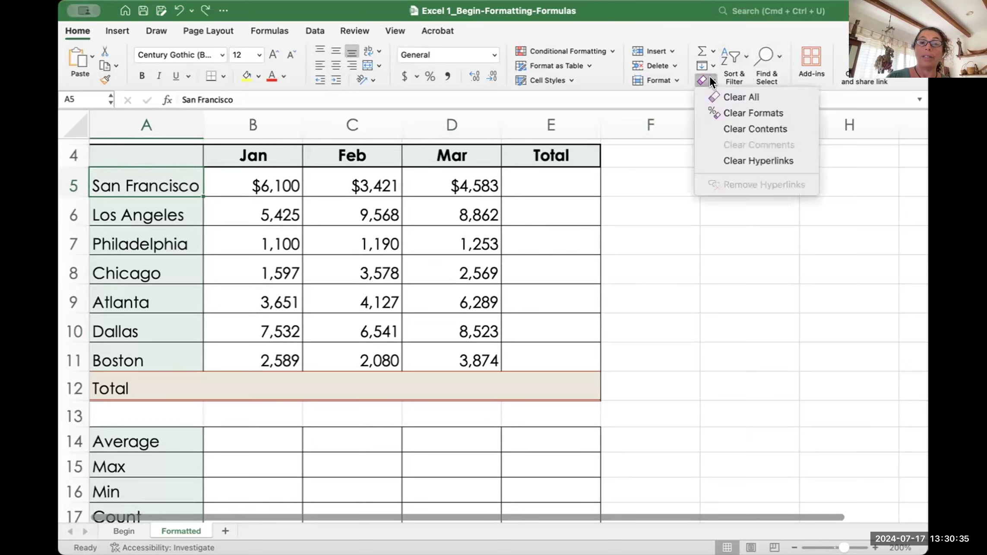
pyautogui.click(739, 98)
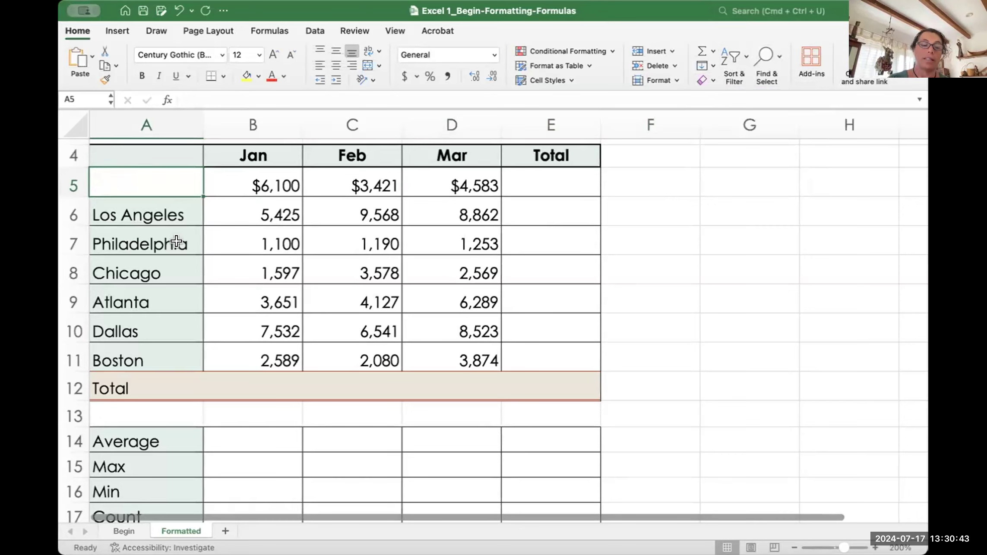
pyautogui.press('super+z')
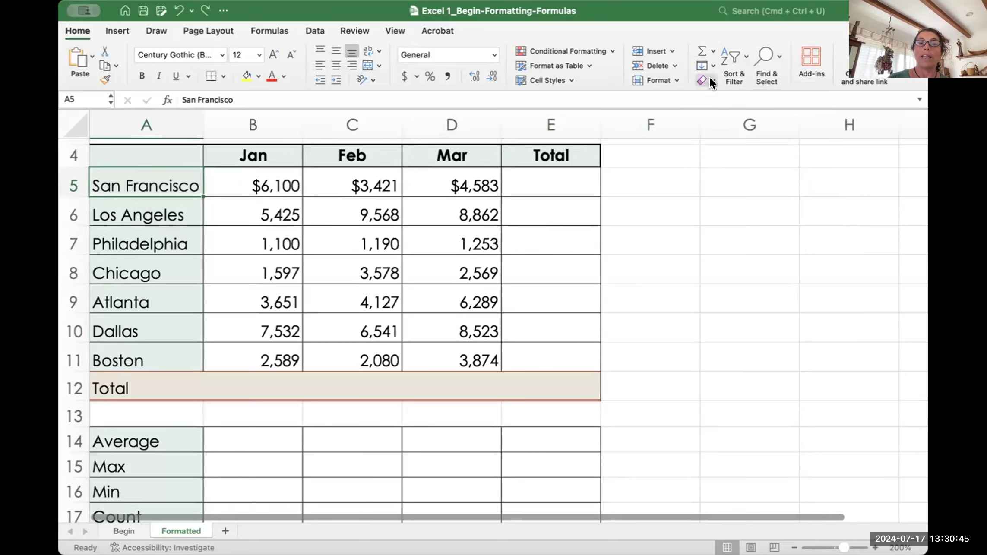
pyautogui.click(706, 80)
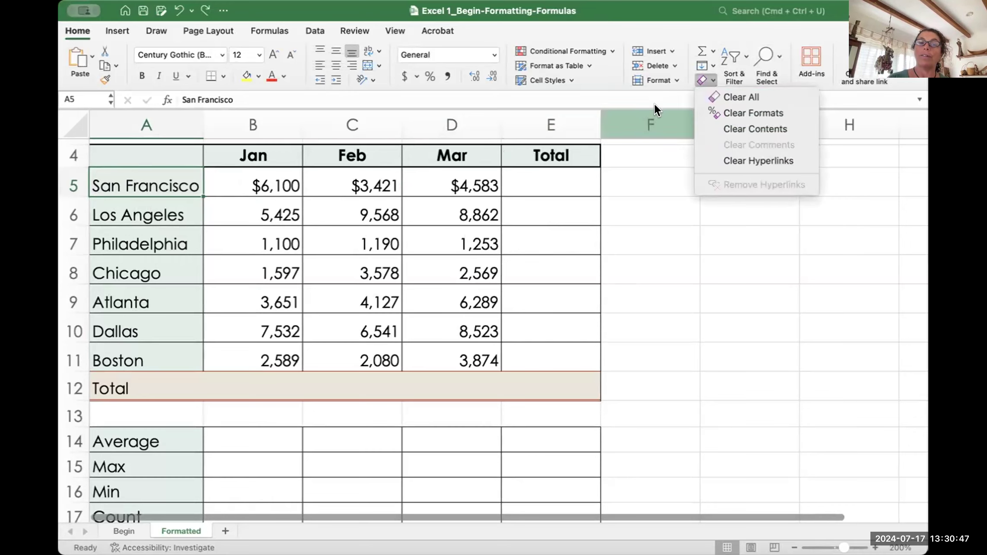
pyautogui.click(629, 192)
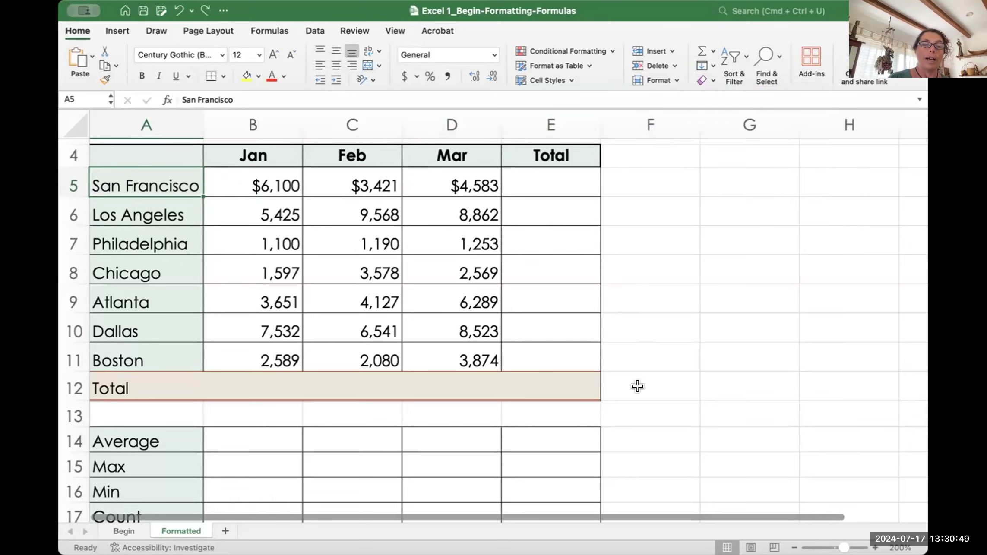
pyautogui.scroll(-2, 636, 385)
pyautogui.scroll(5, 637, 385)
pyautogui.moveTo(136, 230); pyautogui.dragTo(130, 397)
pyautogui.press('Delete')
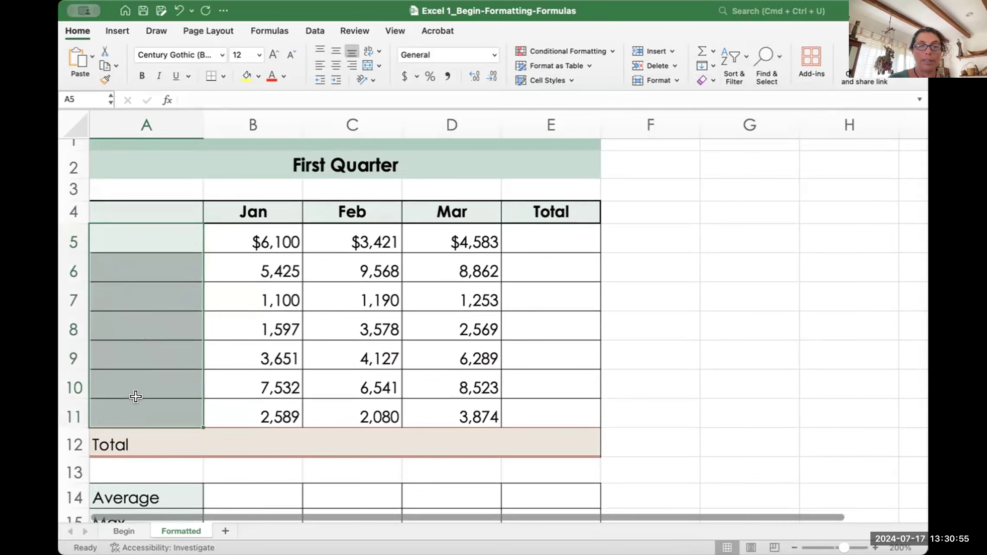
pyautogui.press('super+z')
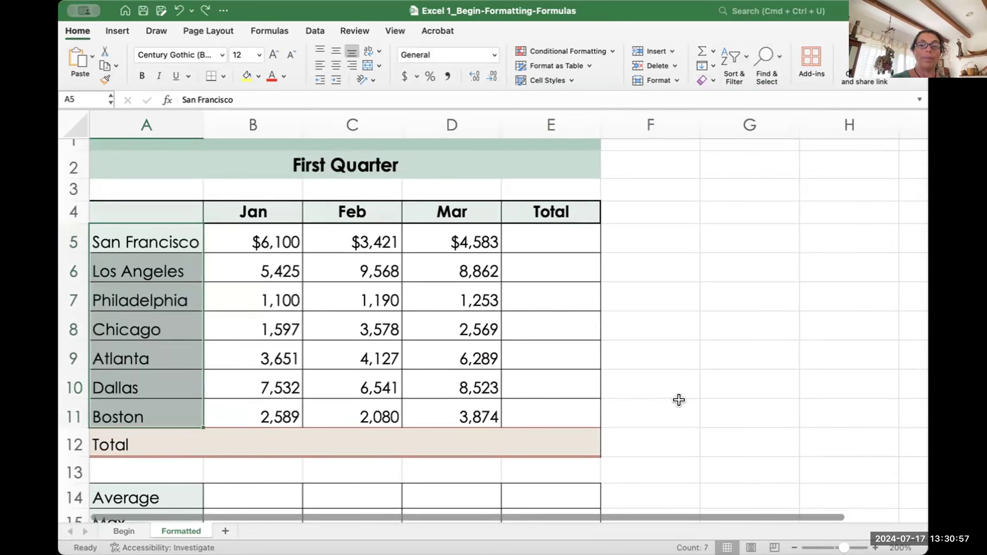
pyautogui.click(679, 400)
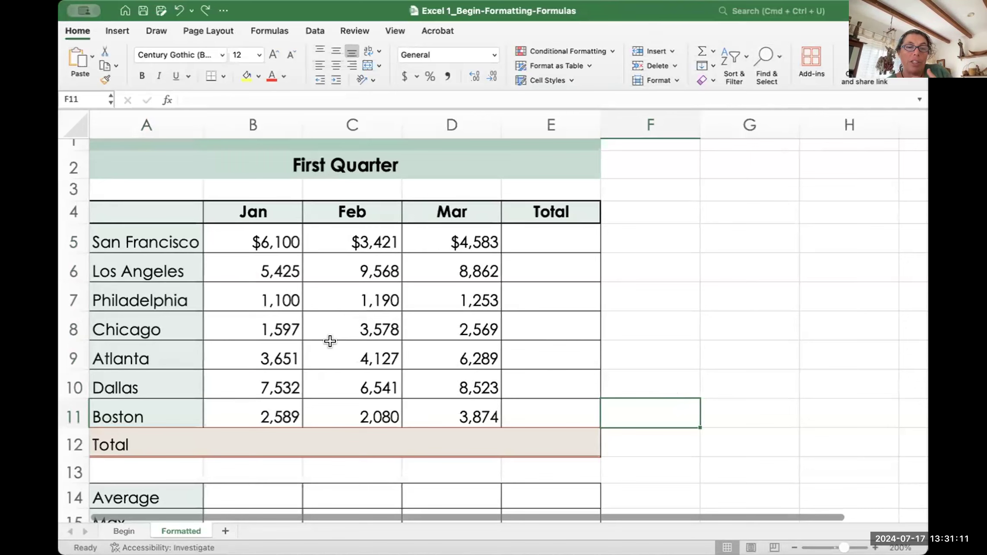
pyautogui.click(360, 293)
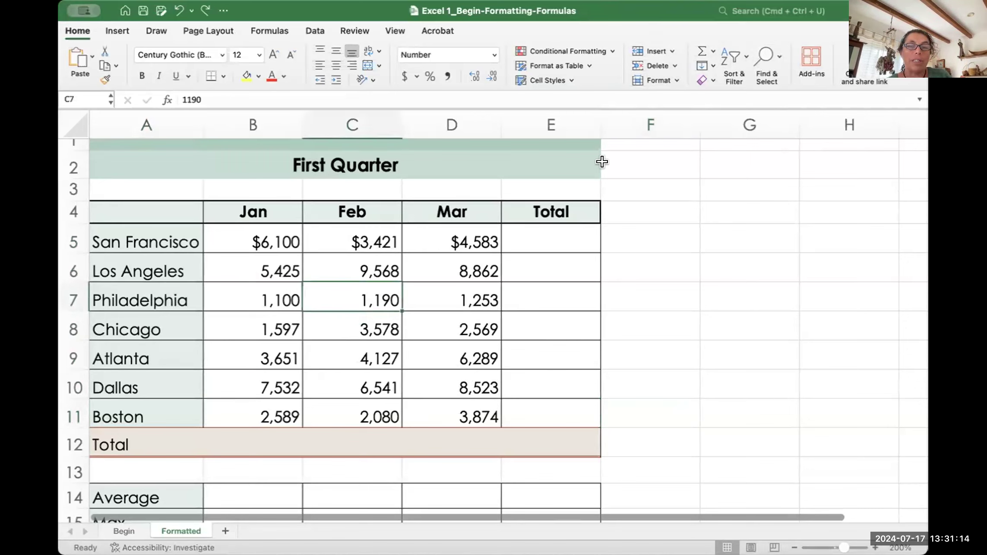
pyautogui.click(655, 66)
pyautogui.click(631, 195)
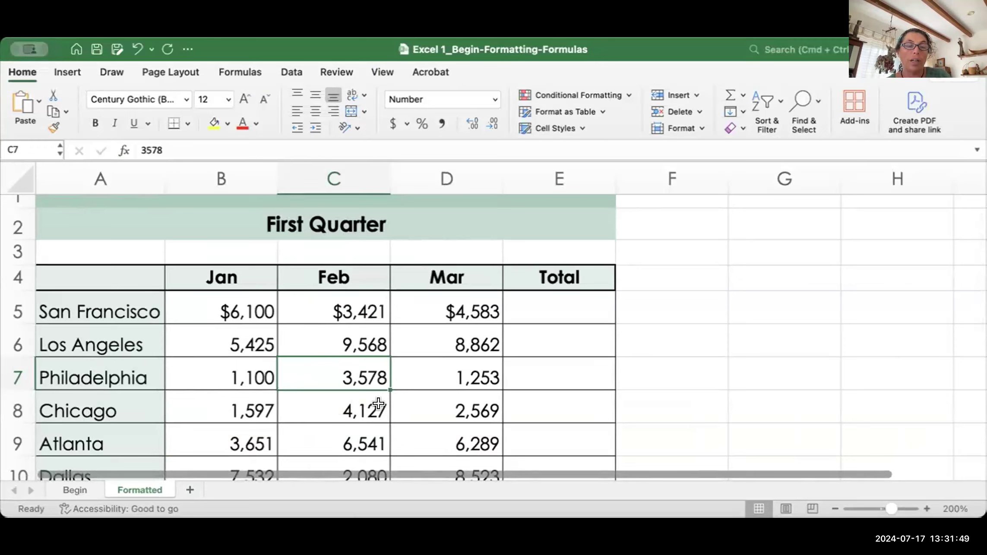
pyautogui.press('super+z')
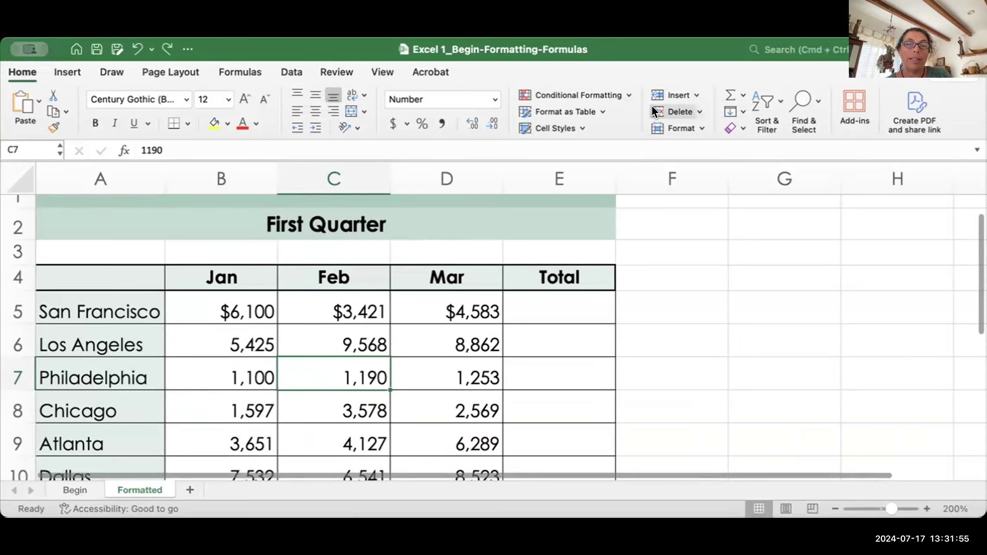
pyautogui.click(676, 110)
pyautogui.click(623, 253)
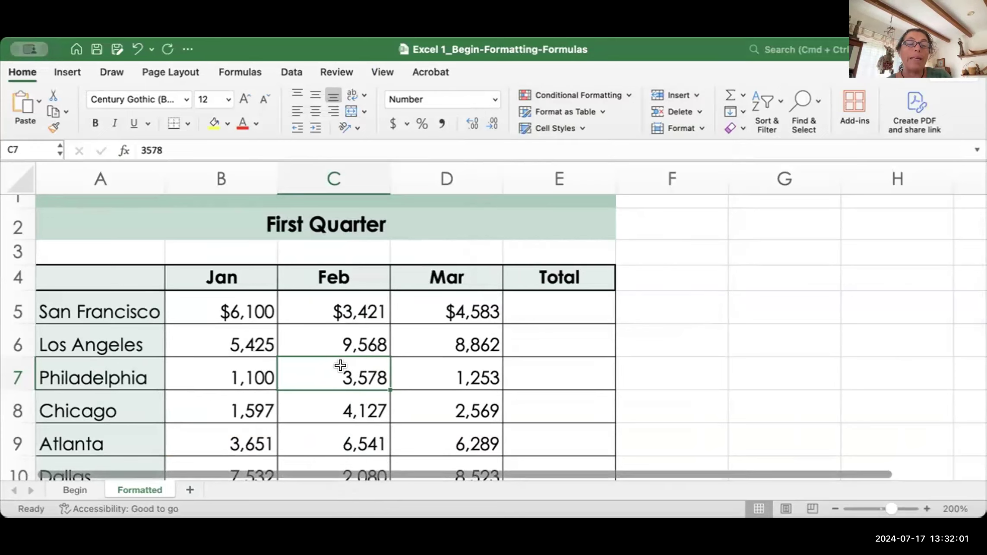
pyautogui.press('super+z')
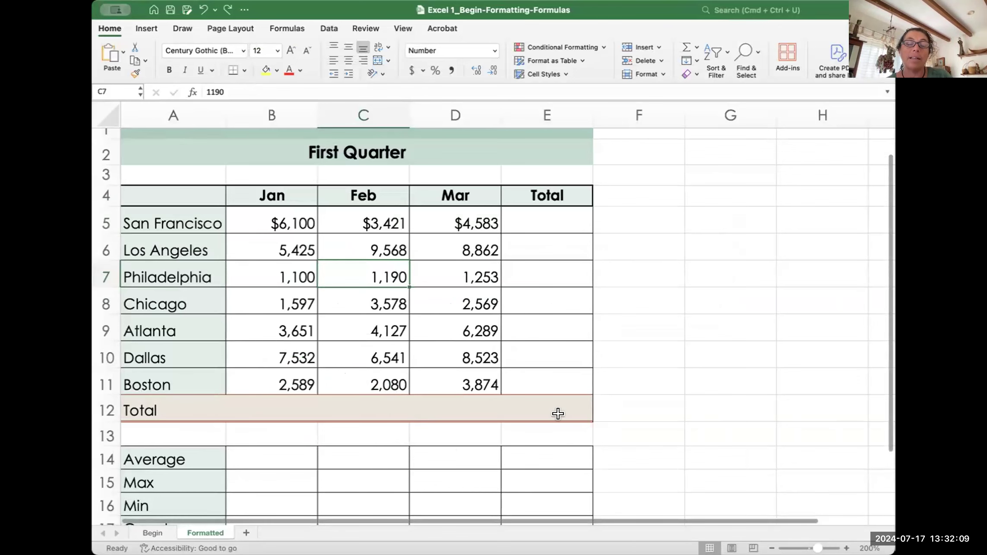
pyautogui.scroll(-1, 370, 397)
pyautogui.scroll(-3, 371, 397)
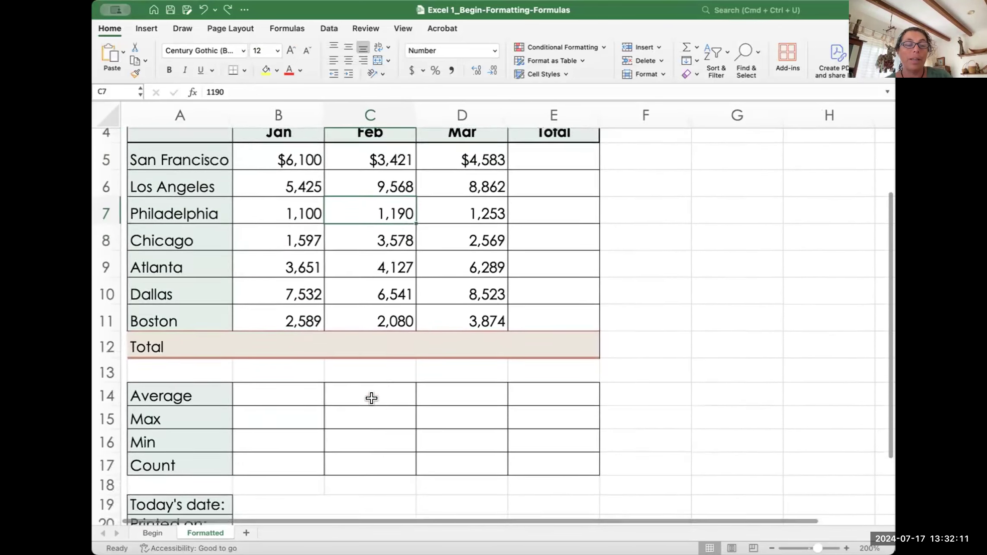
pyautogui.scroll(4, 371, 398)
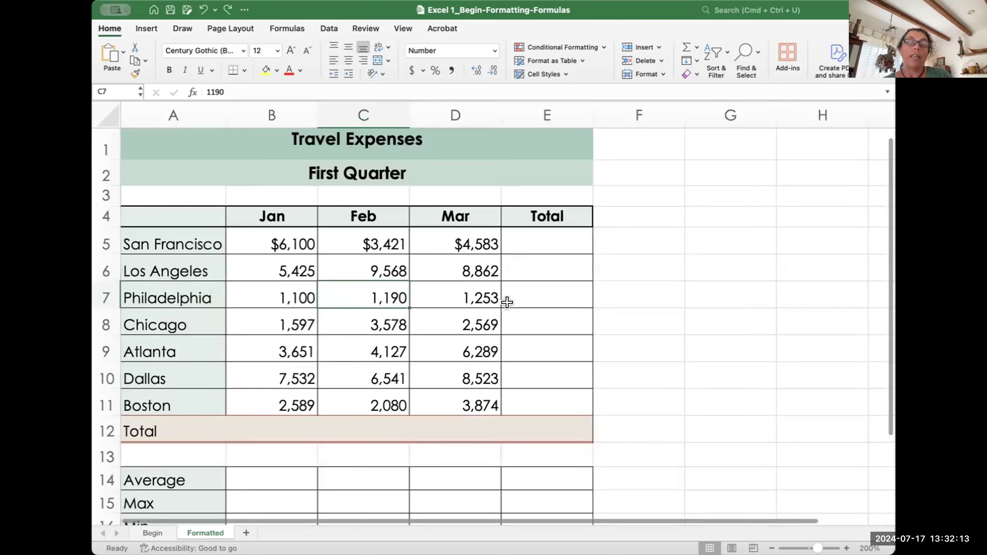
pyautogui.scroll(1, 518, 294)
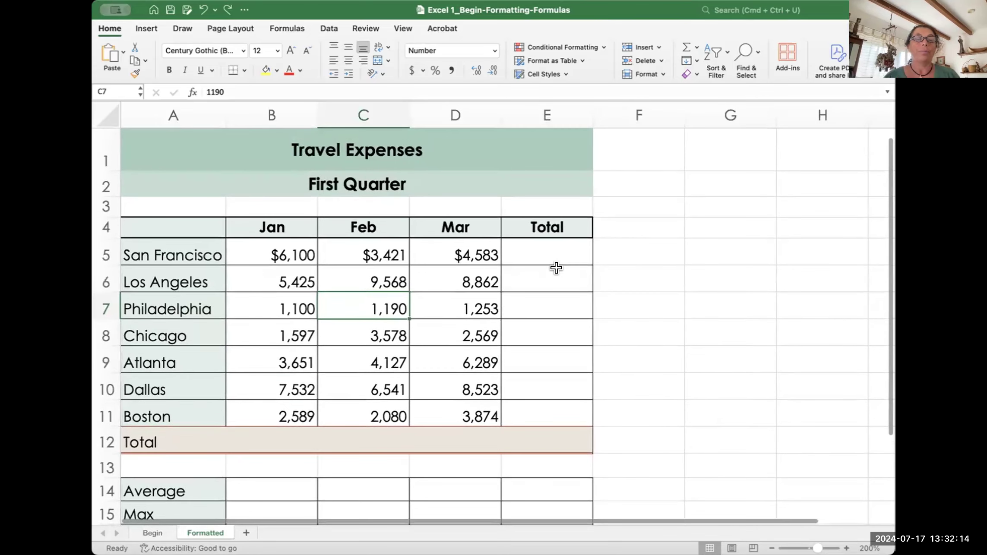
pyautogui.click(537, 249)
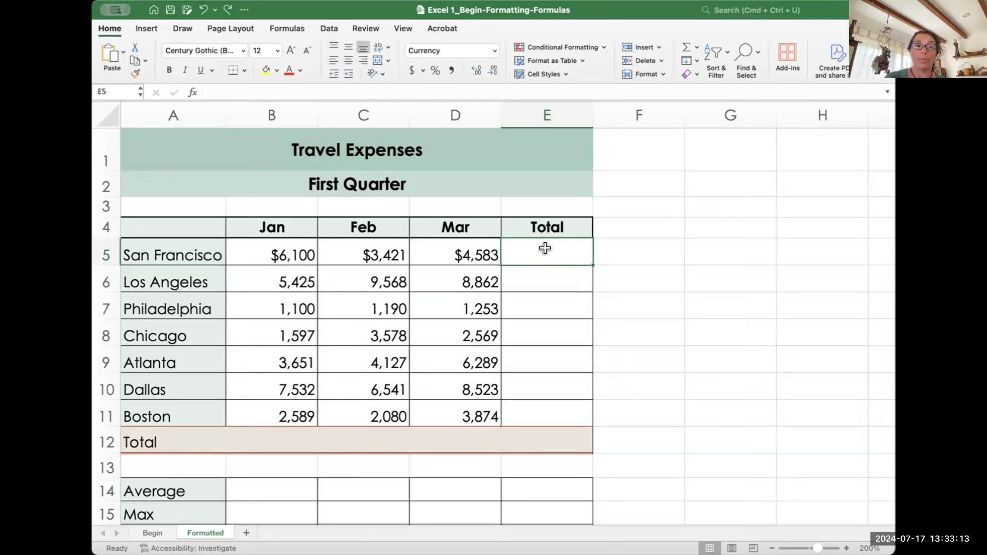
# Step: Insert =SUM(B5:D5) in San Francisco's Total cell E5 via AutoSum and commit it
pyautogui.click(696, 46)
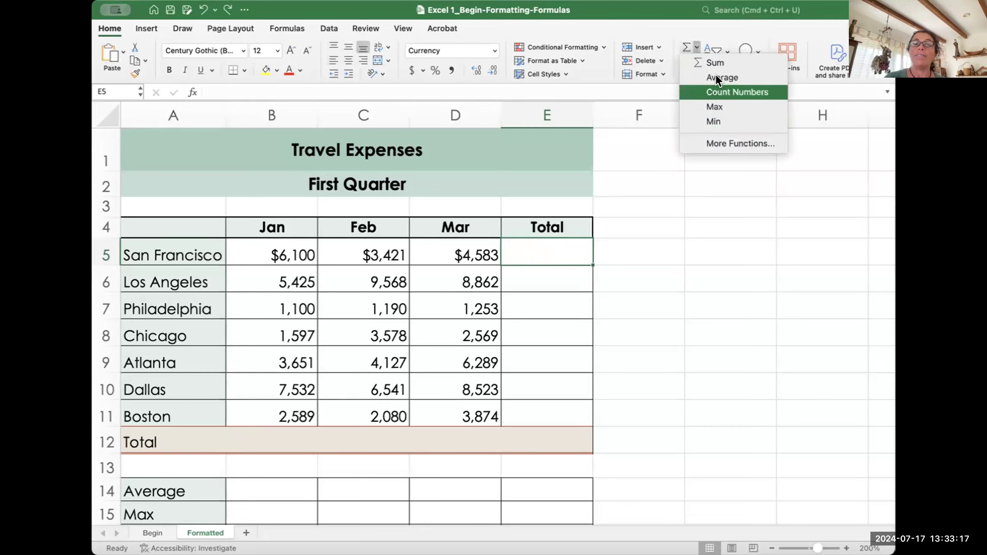
pyautogui.click(686, 28)
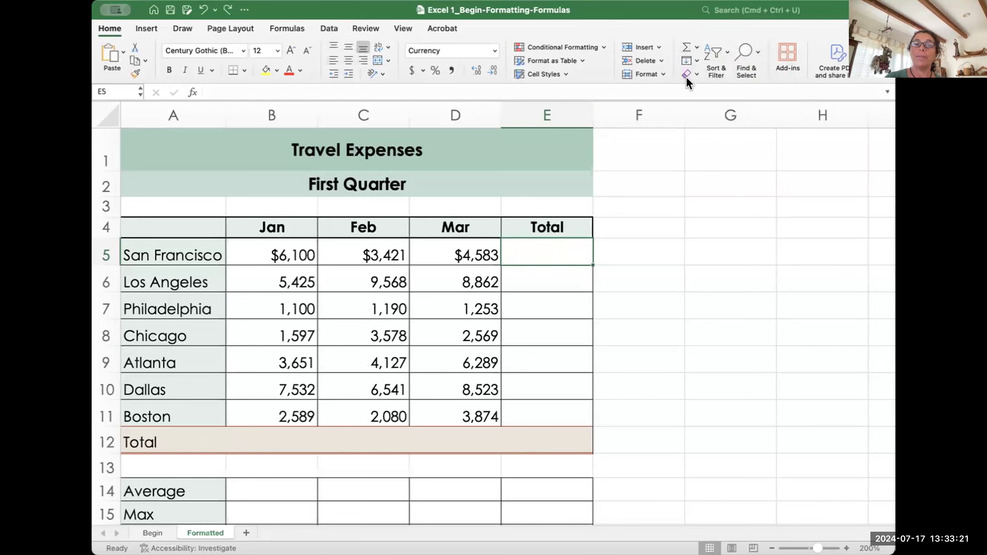
pyautogui.click(694, 46)
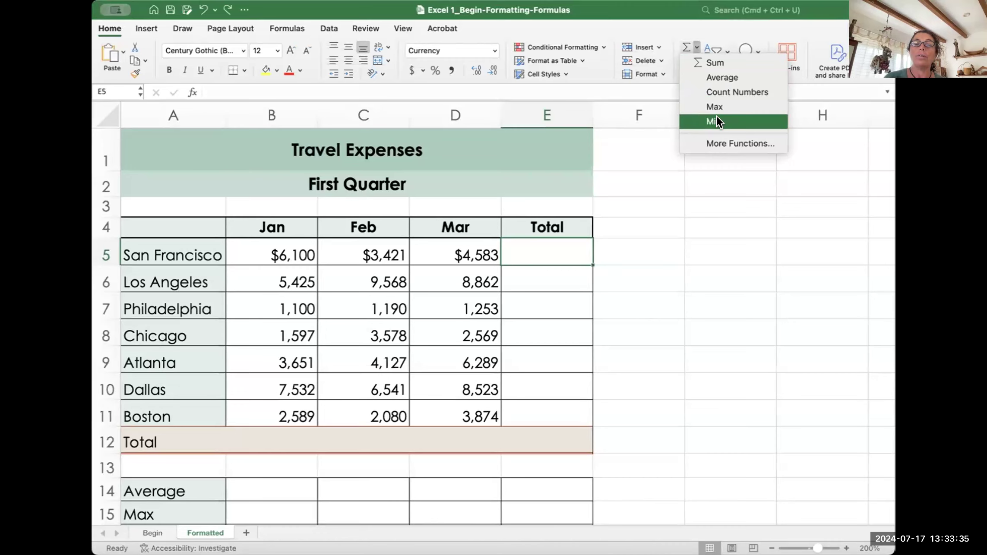
pyautogui.click(726, 26)
pyautogui.scroll(-1, 709, 324)
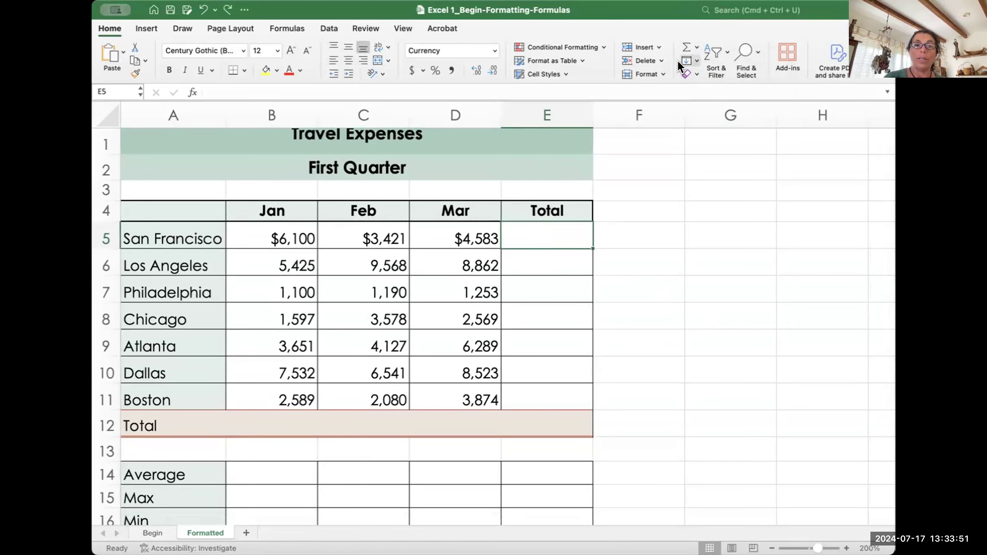
pyautogui.click(697, 48)
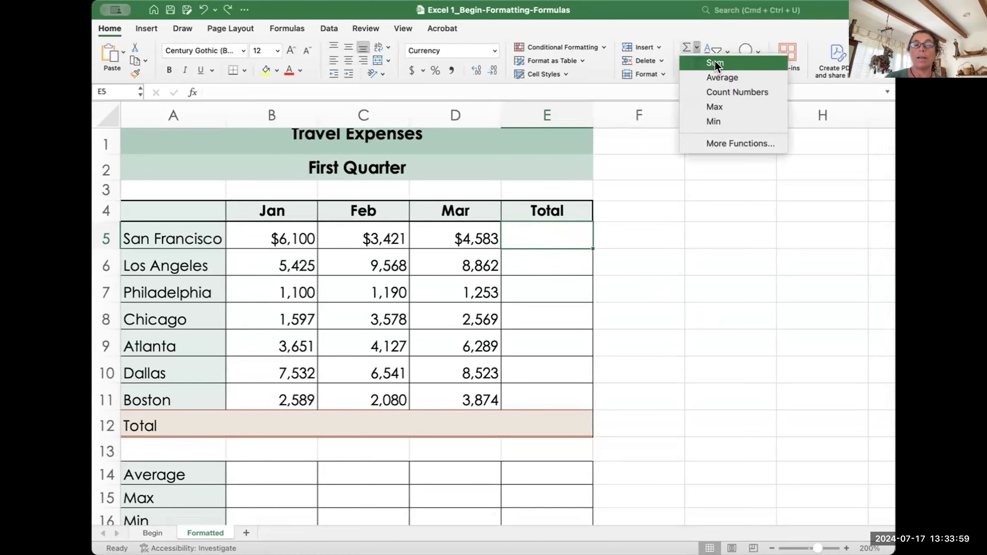
pyautogui.press('Escape')
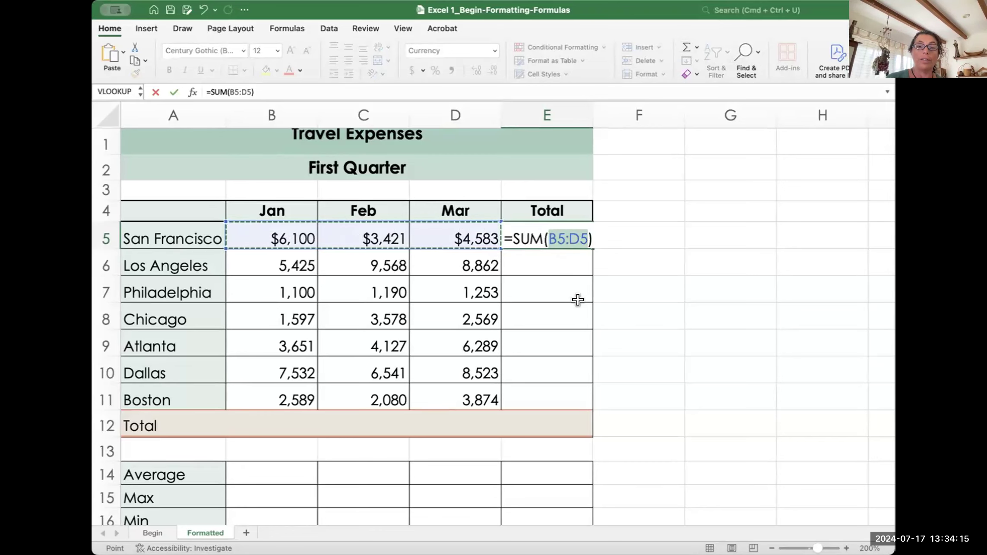
pyautogui.press('Return')
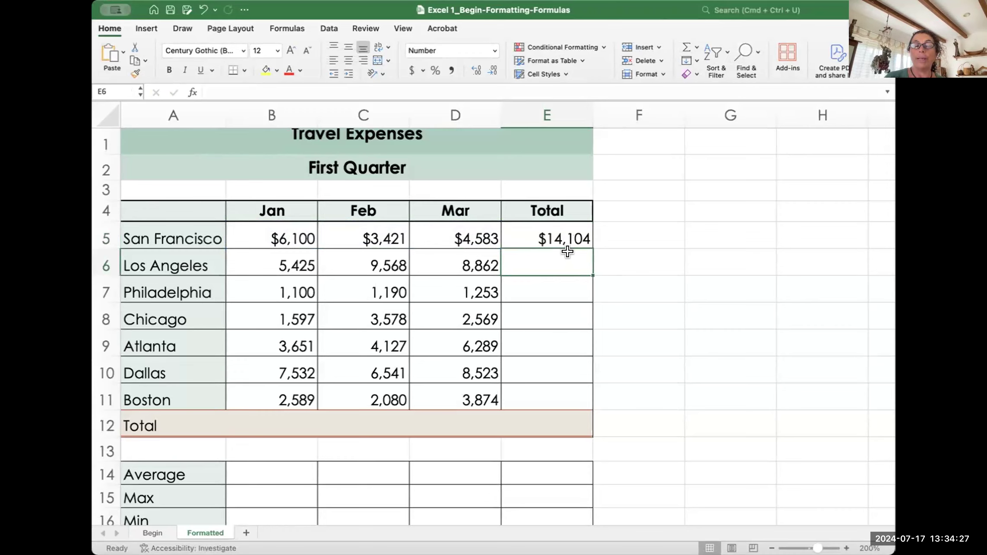
# Step: AutoSum Los Angeles's total in E6 (23,855) and start a SUM in E7
pyautogui.click(685, 48)
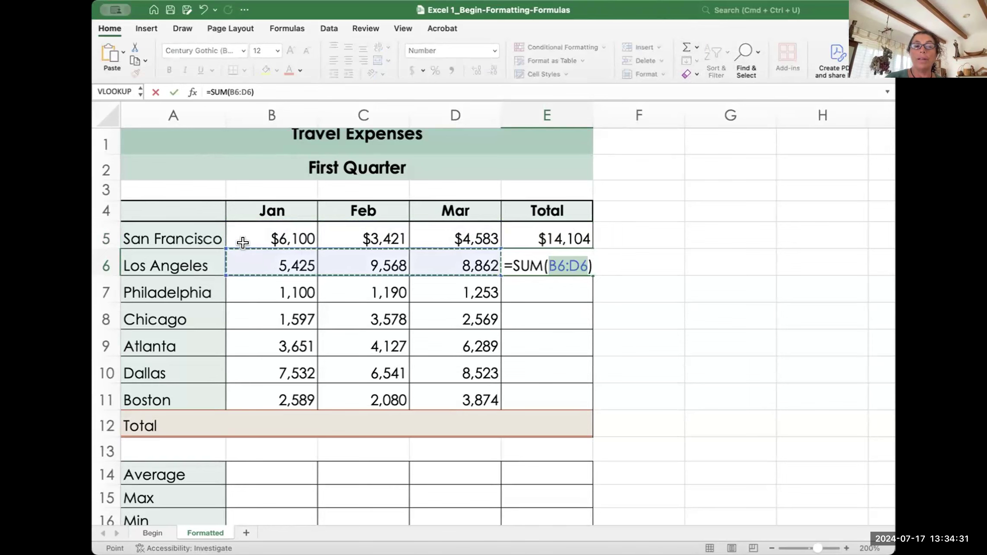
pyautogui.press('Return')
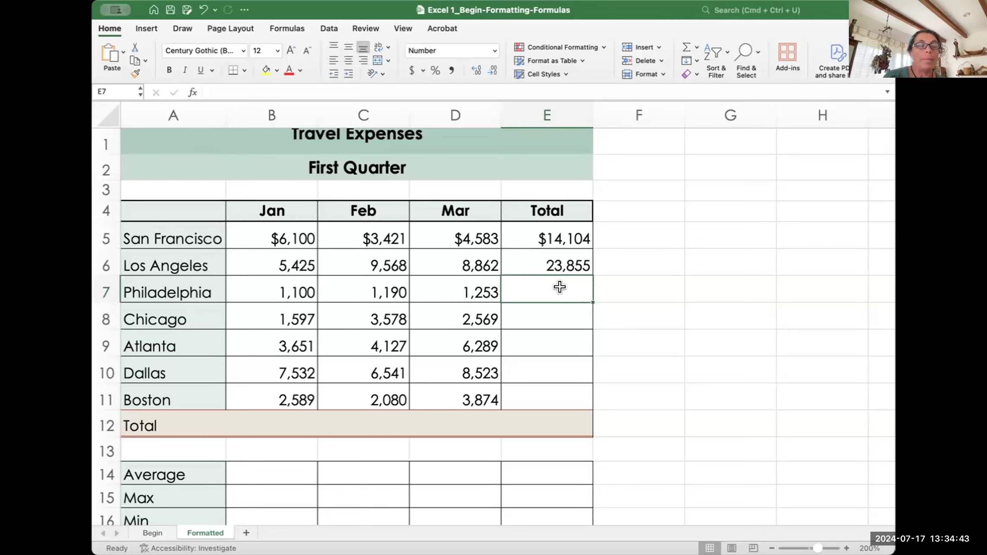
pyautogui.click(687, 48)
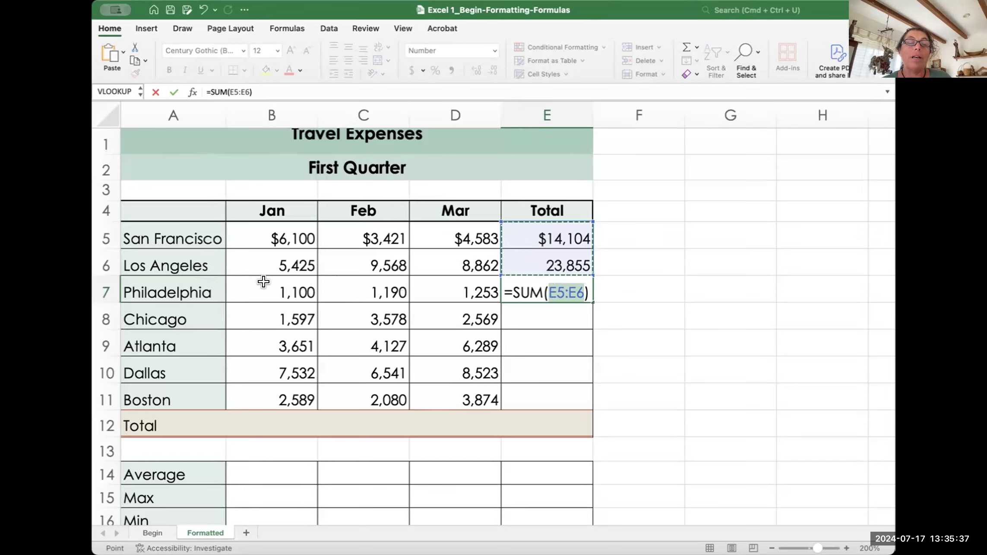
# Step: Settle E7's sum range on B7:D7 after several tries and commit it, giving 3,543
pyautogui.moveTo(264, 282); pyautogui.dragTo(437, 280)
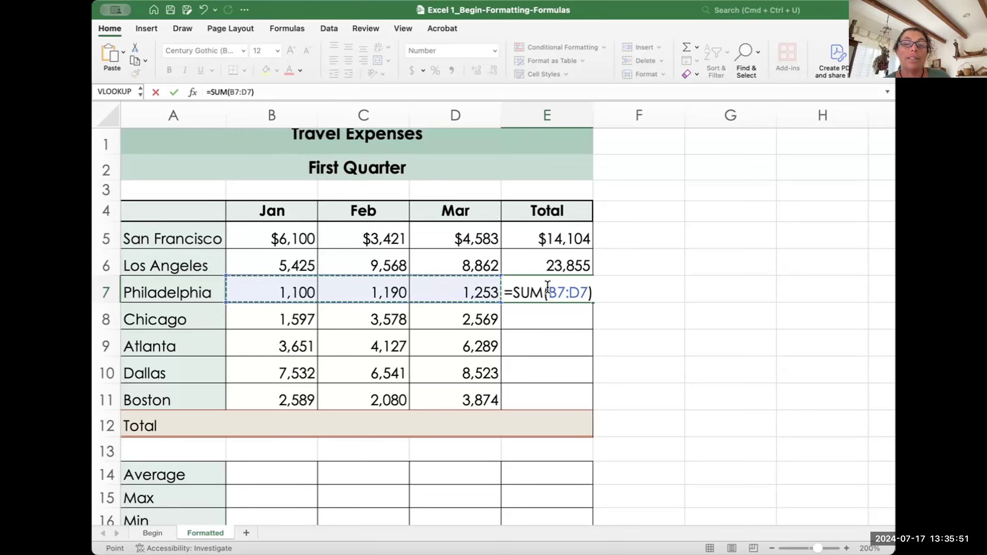
pyautogui.click(276, 282)
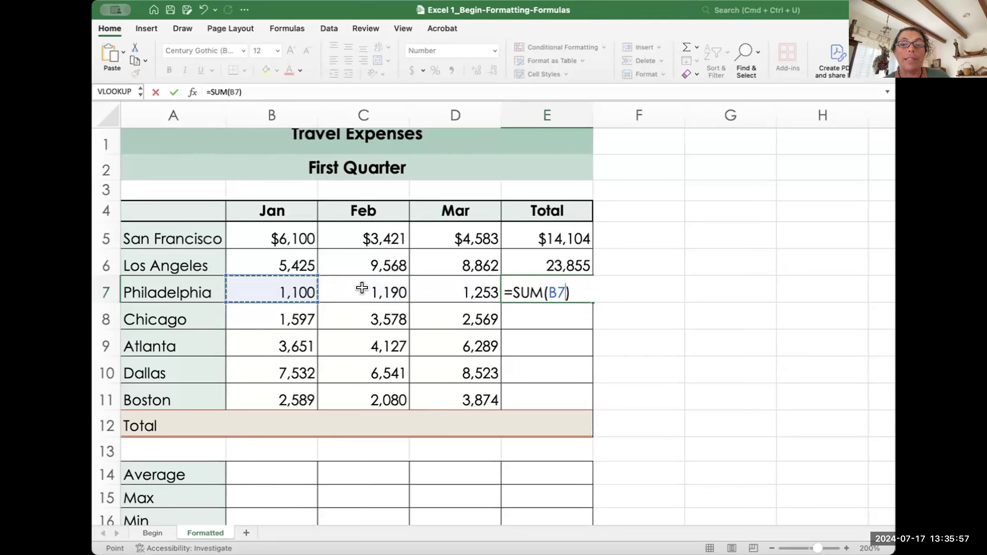
pyautogui.moveTo(272, 282); pyautogui.dragTo(478, 281)
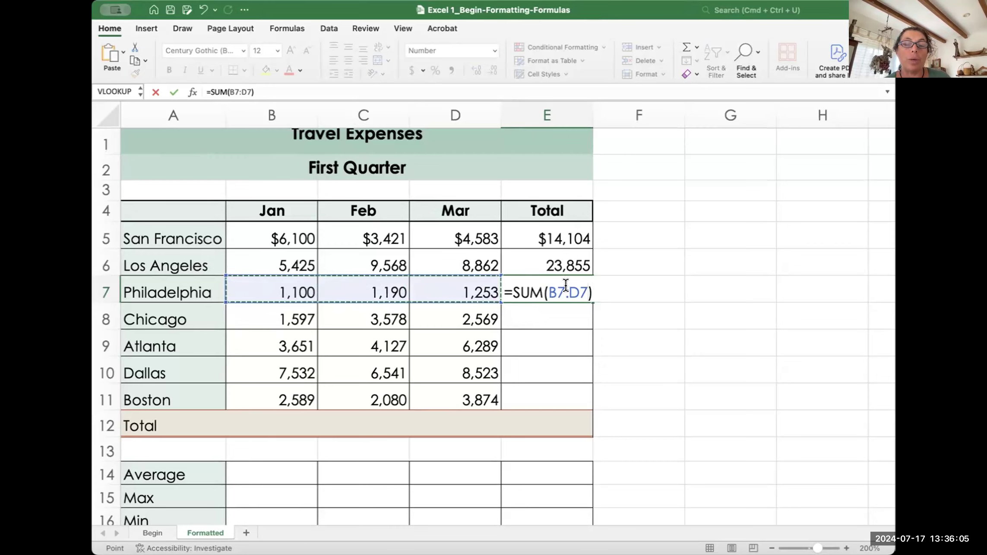
pyautogui.moveTo(258, 308); pyautogui.dragTo(450, 385)
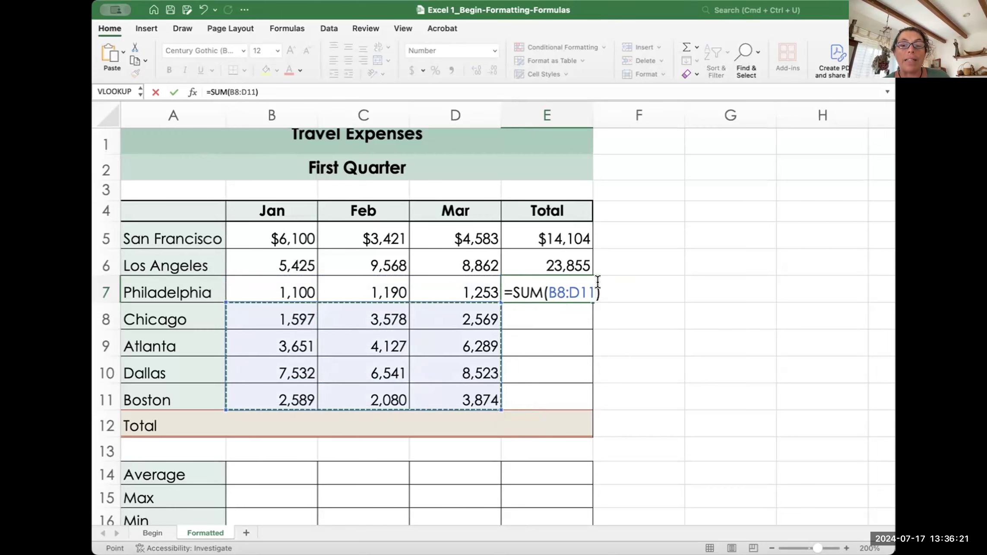
pyautogui.click(556, 241)
pyautogui.moveTo(555, 242); pyautogui.dragTo(556, 265)
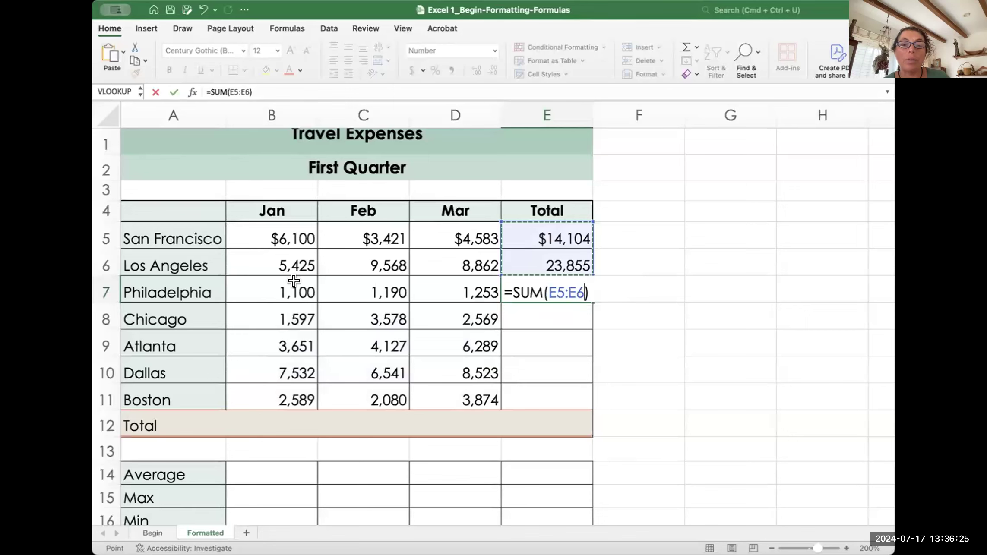
pyautogui.moveTo(255, 282); pyautogui.dragTo(442, 288)
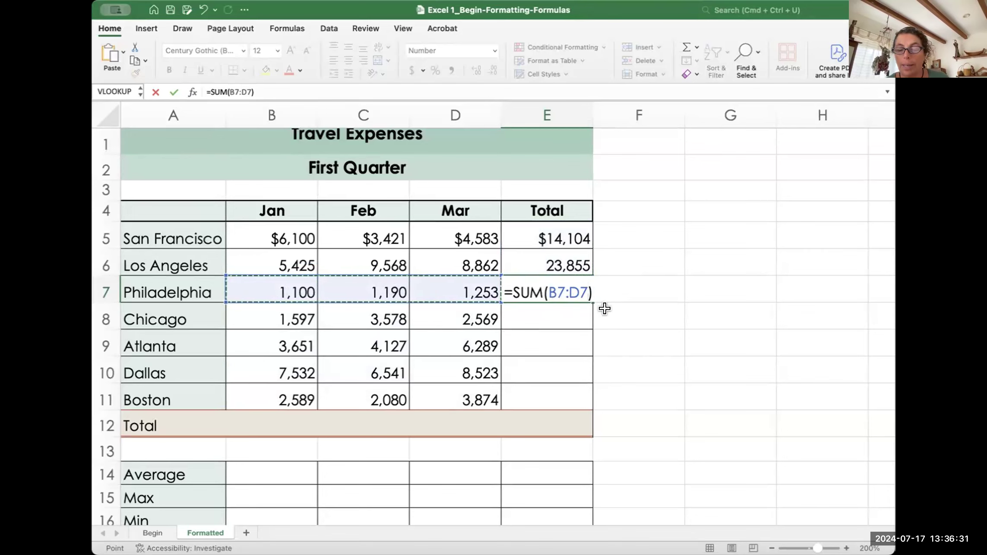
pyautogui.press('Return')
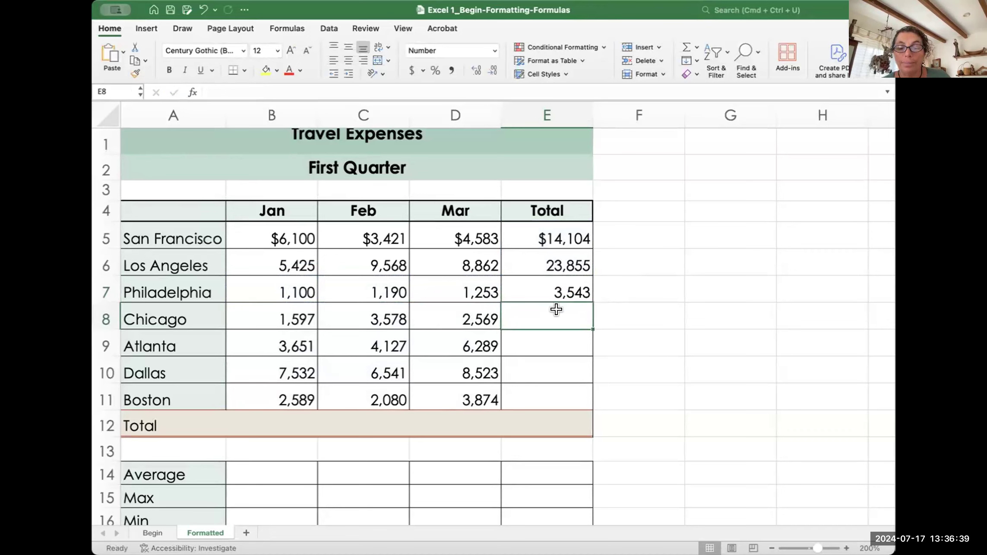
# Step: AutoSum Chicago's total over B8:D8, then bring the desktop Travel Expenses workbook forward
pyautogui.click(685, 47)
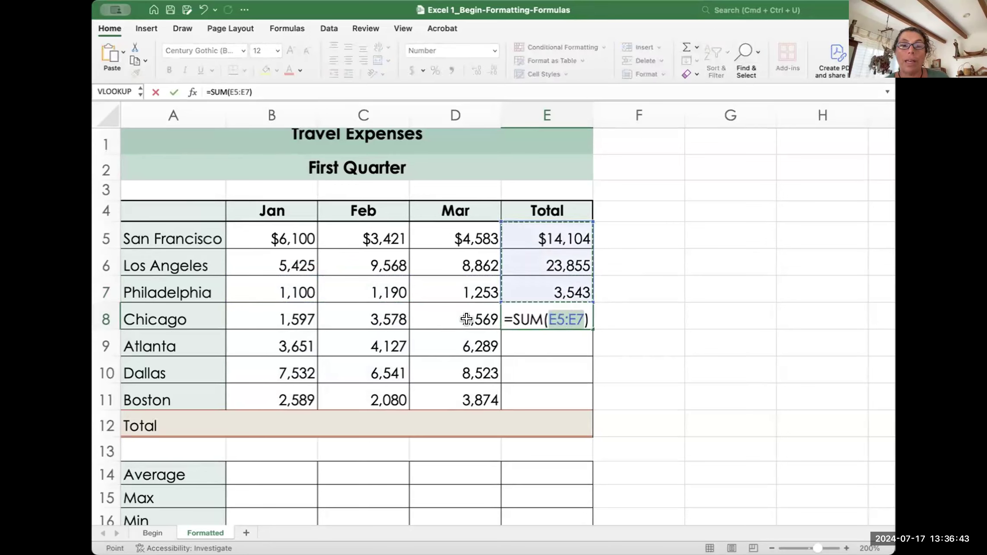
pyautogui.moveTo(475, 318); pyautogui.dragTo(295, 318)
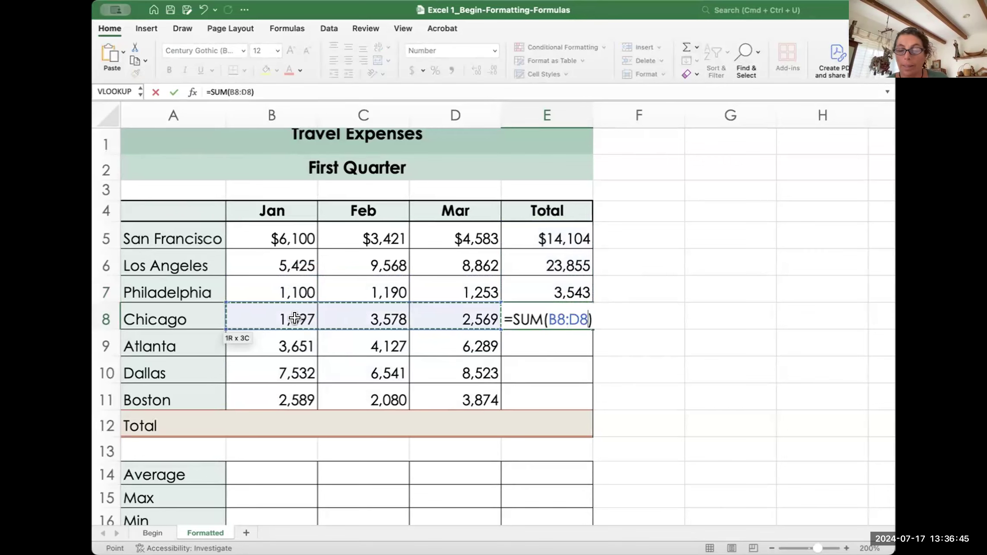
pyautogui.press('Return')
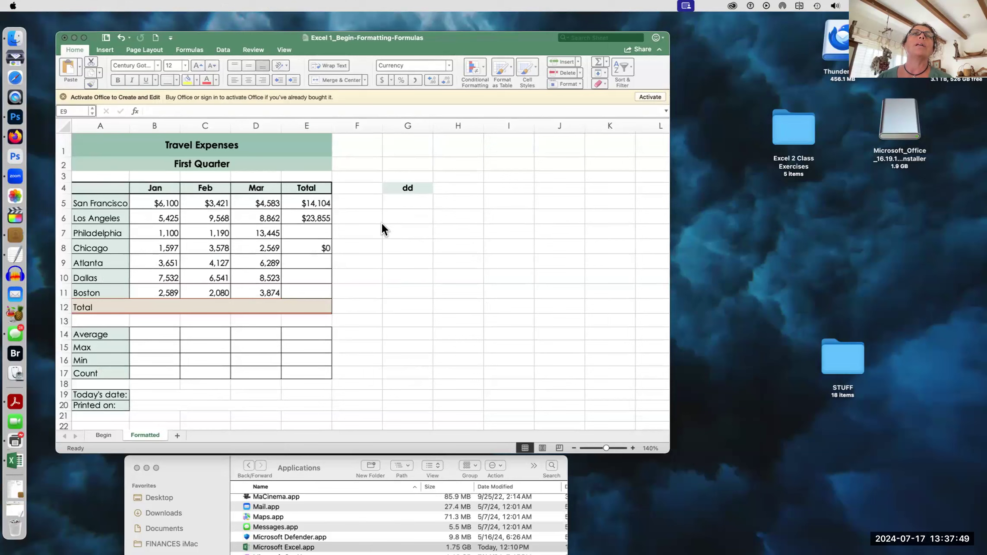
pyautogui.click(304, 229)
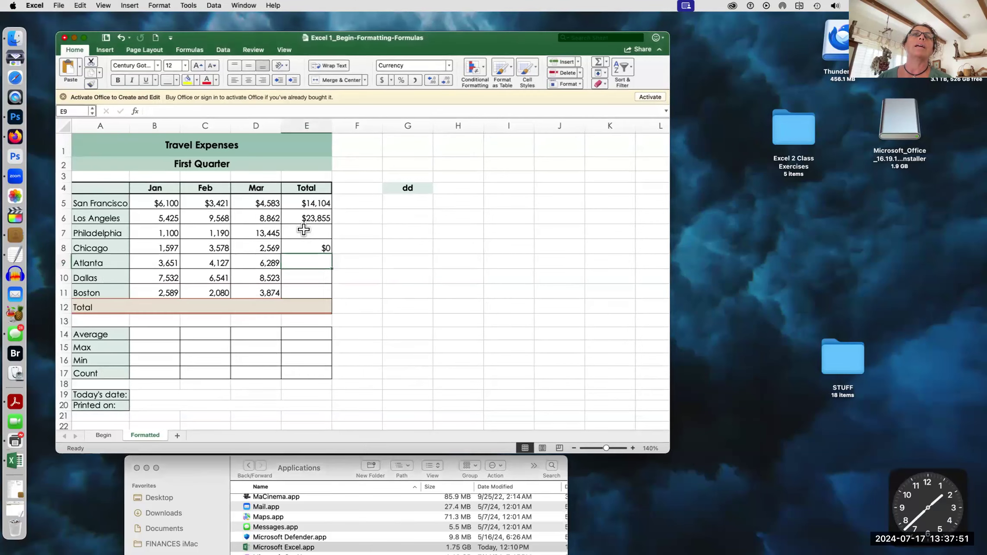
# Step: Total Philadelphia's B7:D7 values in E7 with AutoSum, giving $15,735
pyautogui.click(304, 230)
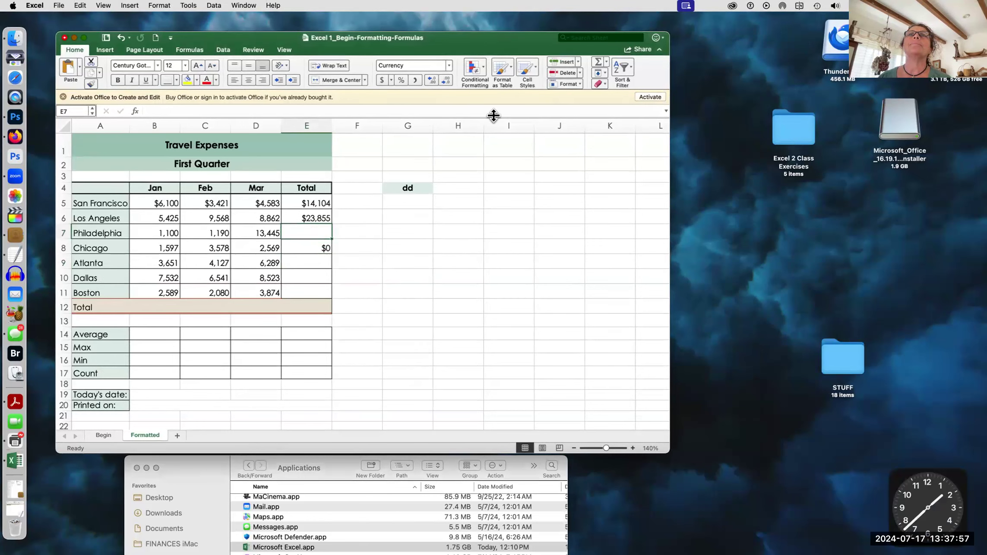
pyautogui.click(597, 61)
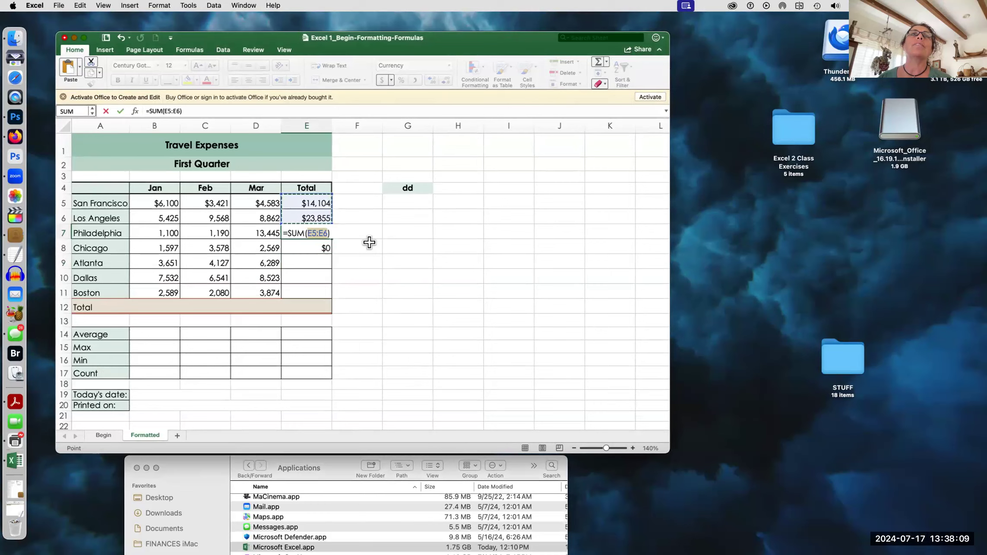
pyautogui.click(162, 232)
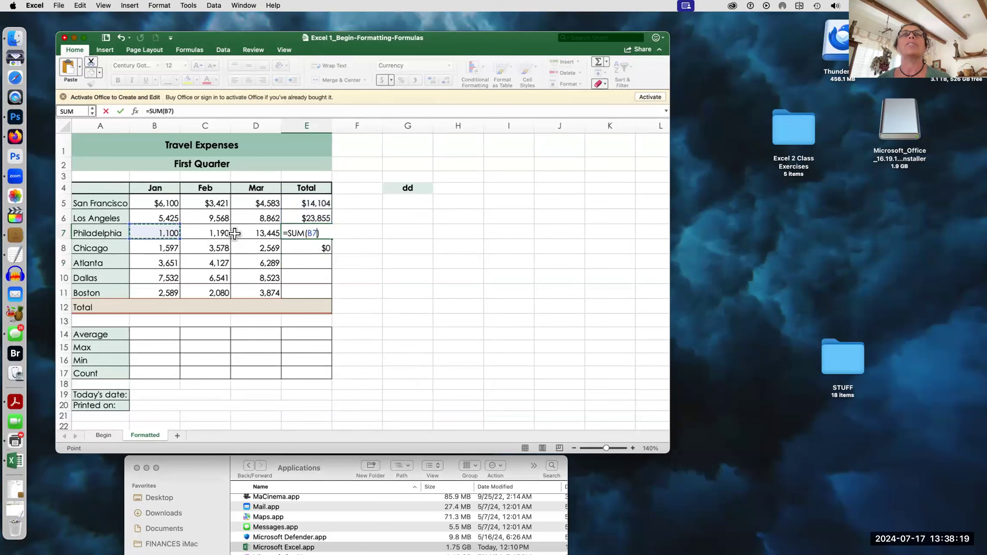
pyautogui.moveTo(234, 233); pyautogui.dragTo(266, 234)
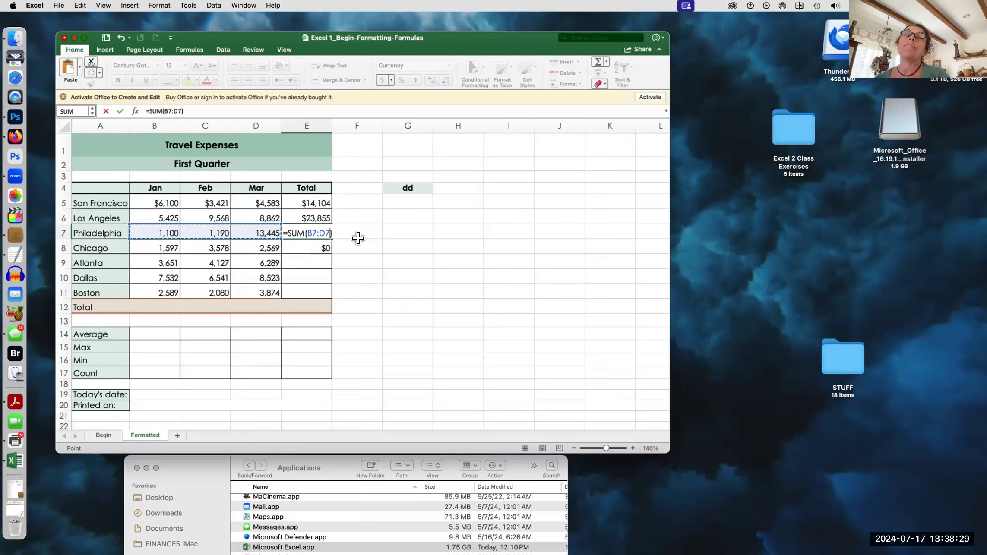
pyautogui.press('Return')
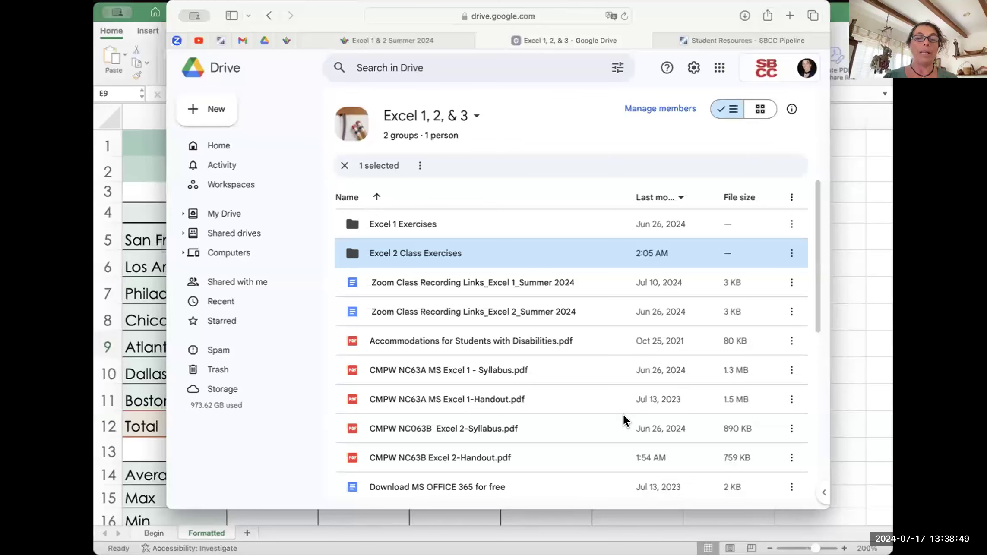
# Step: Bring the Travel Expenses workbook back in front of the Google Drive window
pyautogui.click(838, 460)
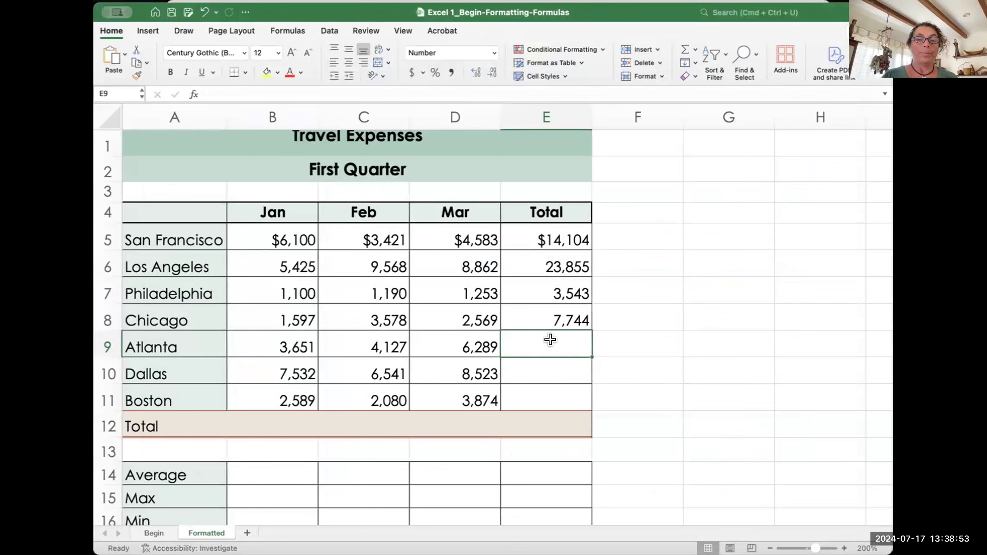
# Step: Delete the totals in E6:E8 and reselect San Francisco's total in E5
pyautogui.click(559, 310)
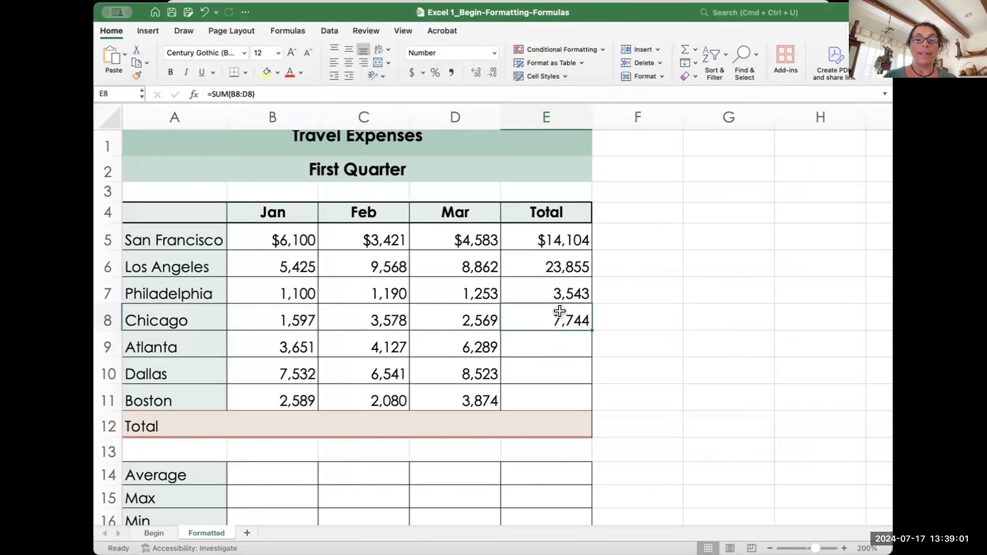
pyautogui.moveTo(548, 259); pyautogui.dragTo(554, 321)
pyautogui.press('Delete')
pyautogui.click(561, 239)
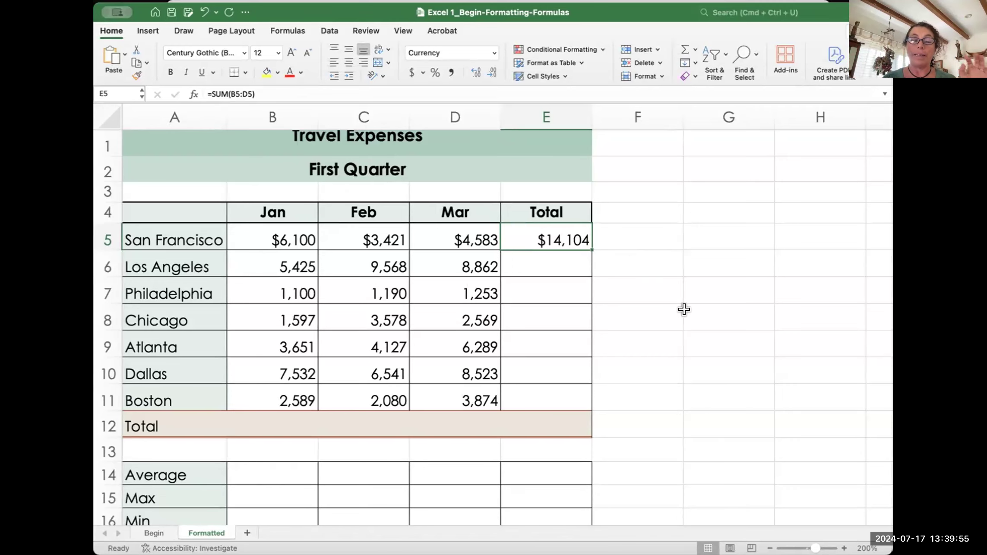
pyautogui.click(655, 257)
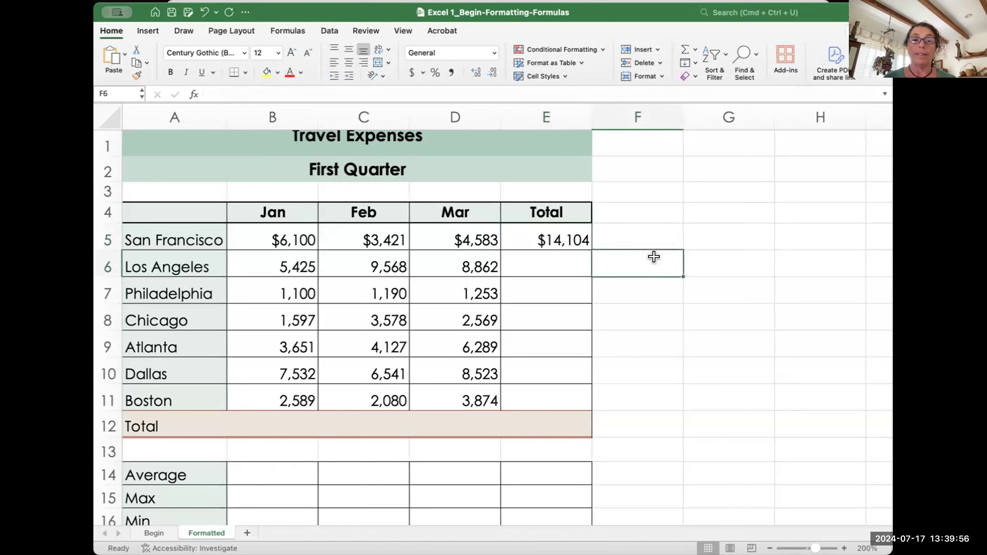
pyautogui.click(563, 235)
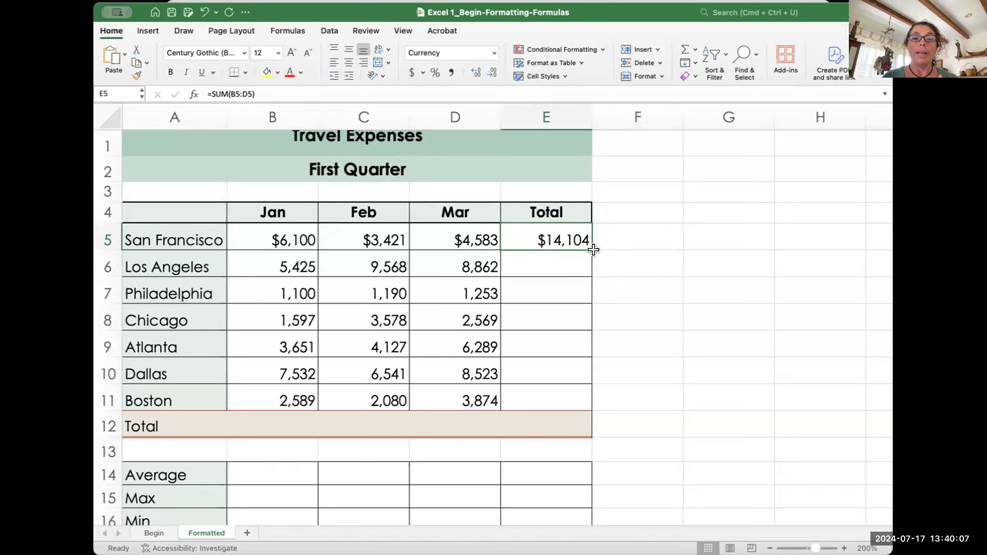
pyautogui.moveTo(586, 250); pyautogui.dragTo(586, 417)
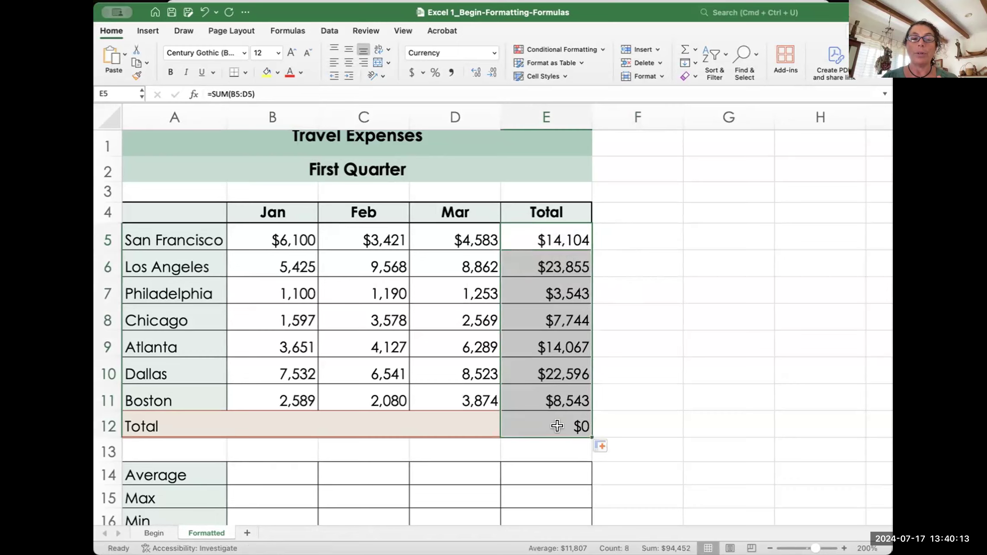
pyautogui.press('super+z')
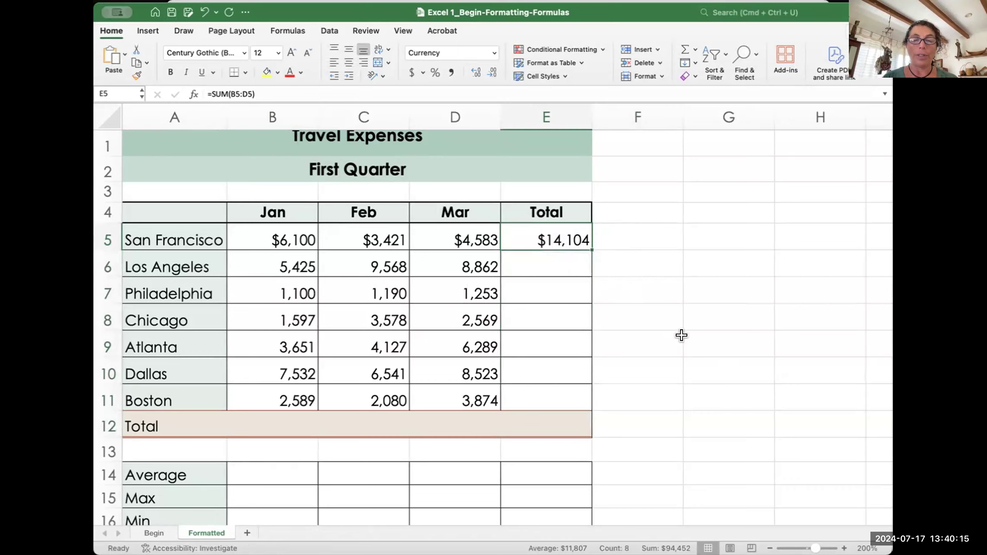
pyautogui.moveTo(583, 242); pyautogui.dragTo(583, 423)
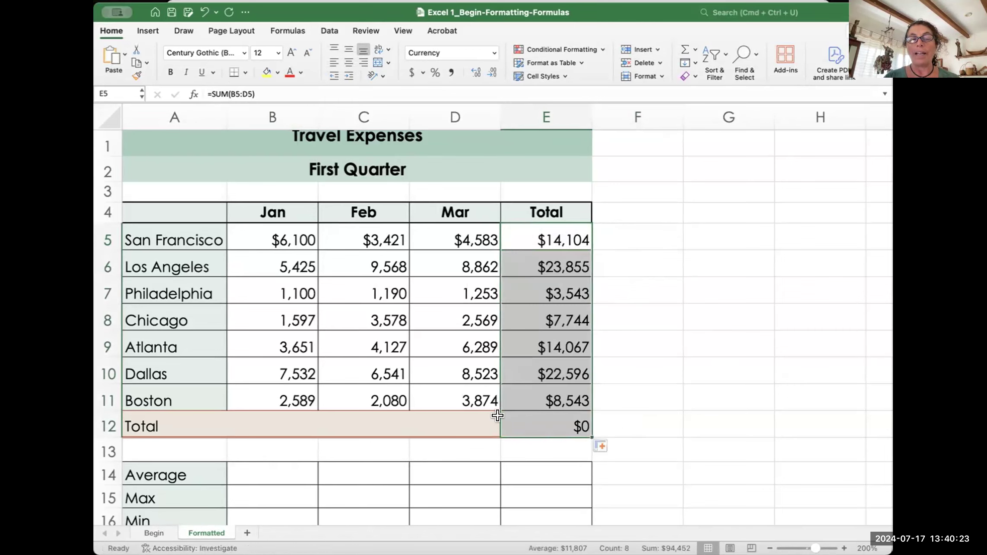
pyautogui.click(646, 417)
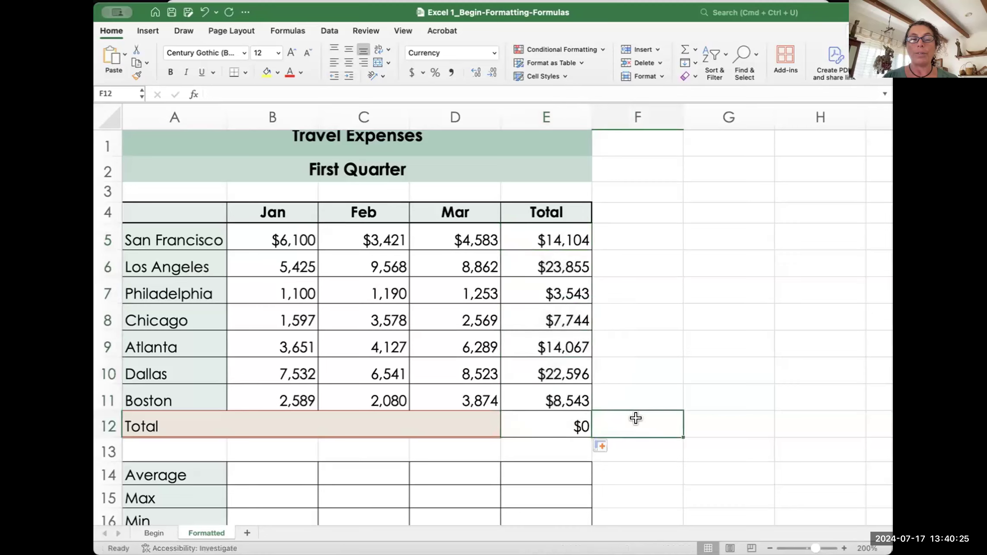
pyautogui.click(550, 232)
pyautogui.press('super+z')
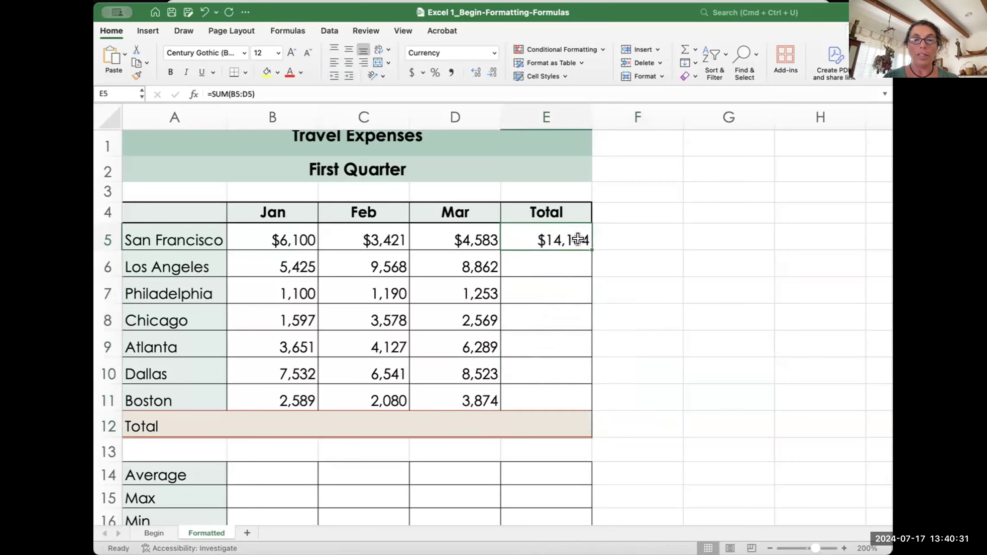
pyautogui.moveTo(585, 240); pyautogui.dragTo(568, 423)
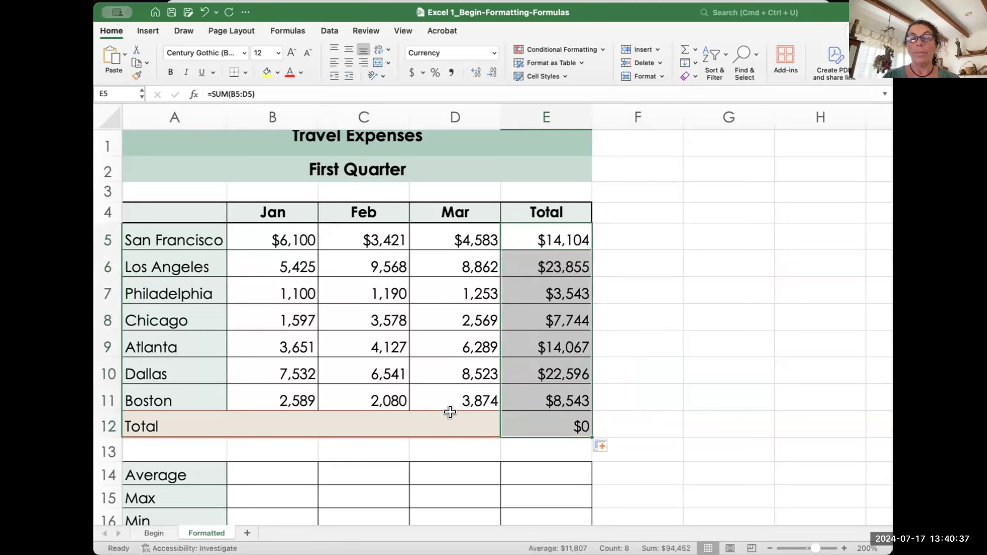
pyautogui.click(653, 422)
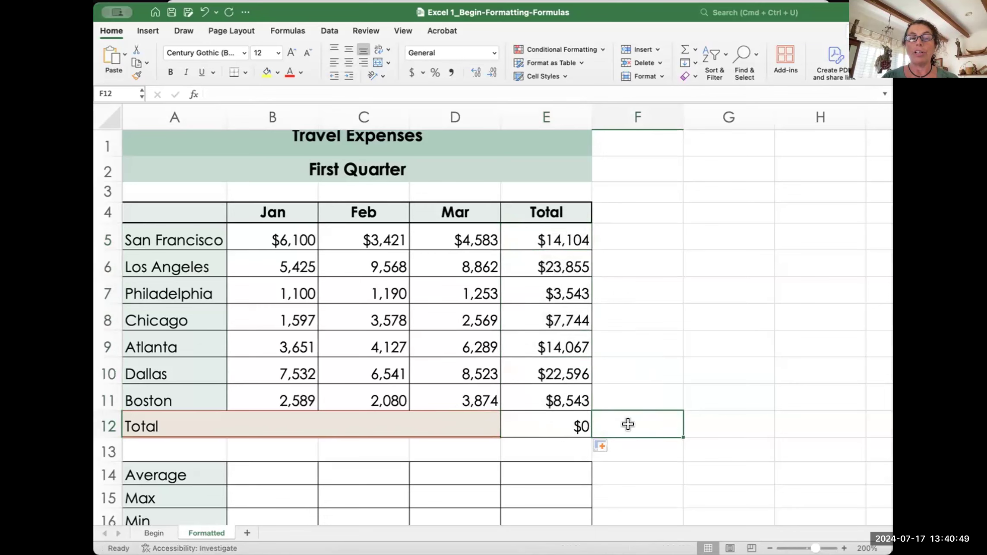
pyautogui.press('super+z')
pyautogui.press('super+z')
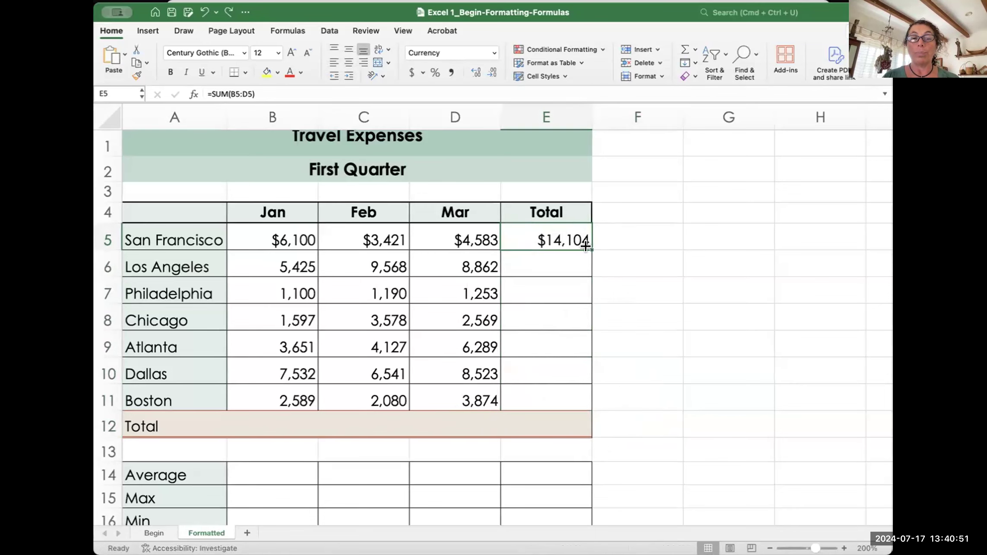
pyautogui.moveTo(585, 242); pyautogui.dragTo(586, 238)
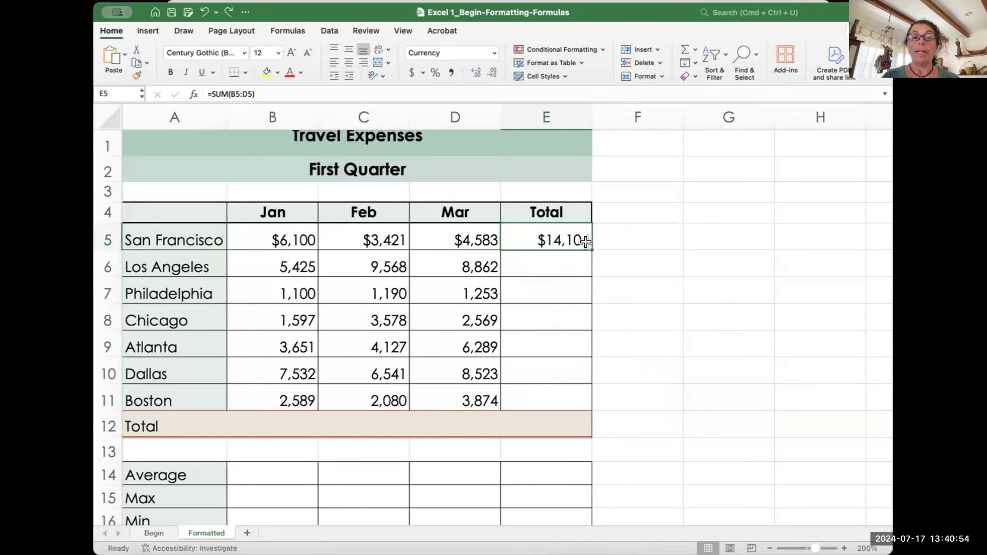
pyautogui.click(546, 257)
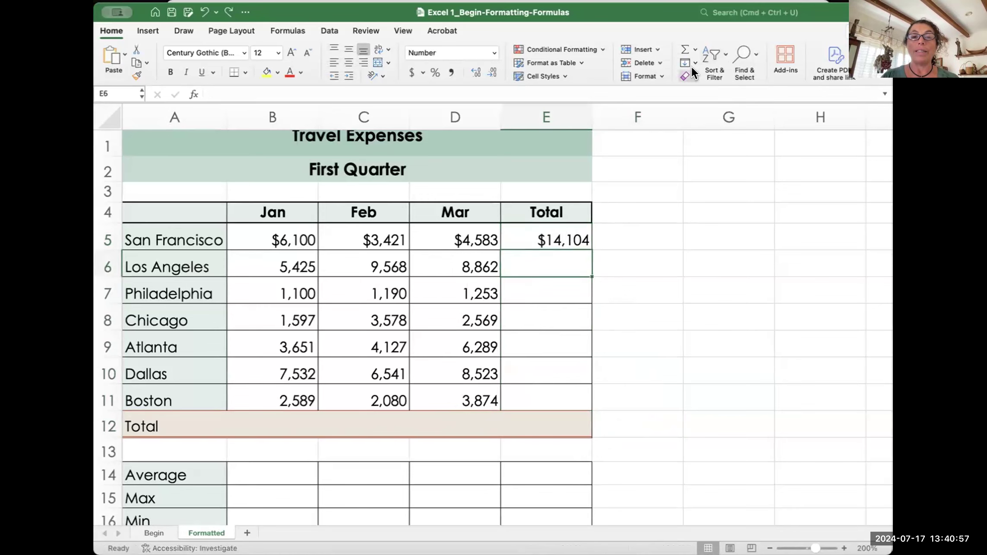
# Step: AutoSum Los Angeles's total in E6 and fill the formula down through Boston in E11
pyautogui.click(682, 45)
pyautogui.press('Return')
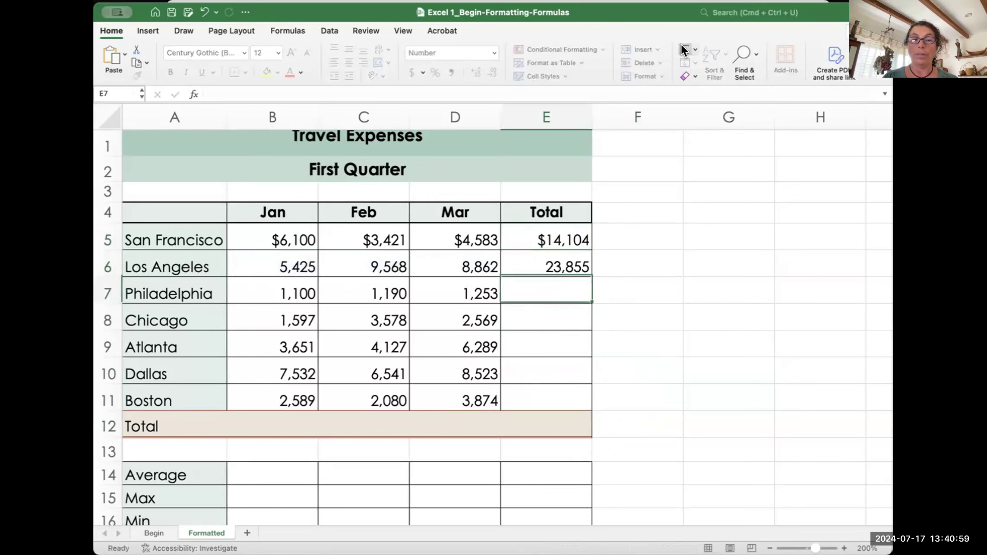
pyautogui.click(546, 264)
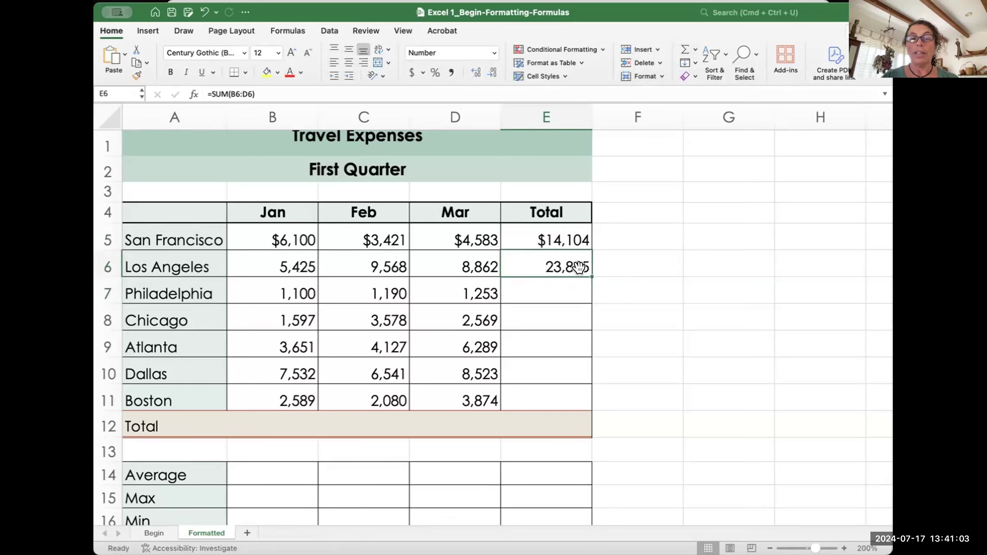
pyautogui.moveTo(585, 268); pyautogui.dragTo(582, 397)
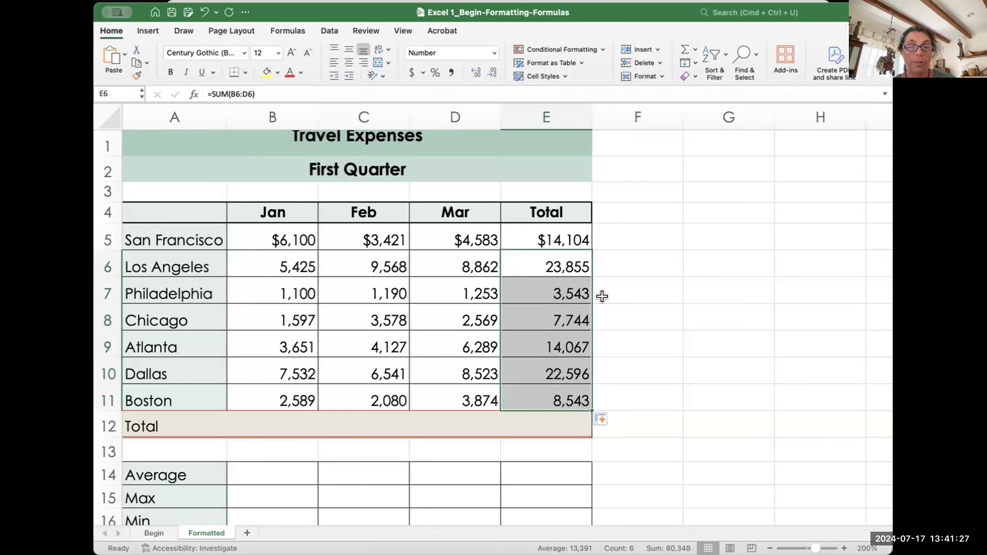
# Step: Copy Boston's SUM formula down into E12, which shows 0
pyautogui.click(612, 392)
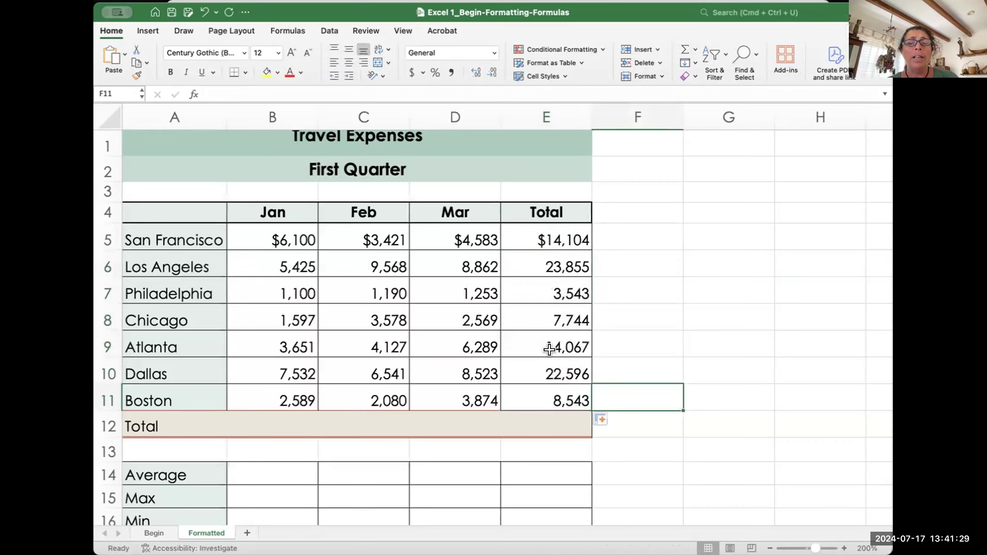
pyautogui.click(565, 388)
pyautogui.moveTo(583, 403); pyautogui.dragTo(584, 424)
pyautogui.click(631, 390)
pyautogui.click(555, 417)
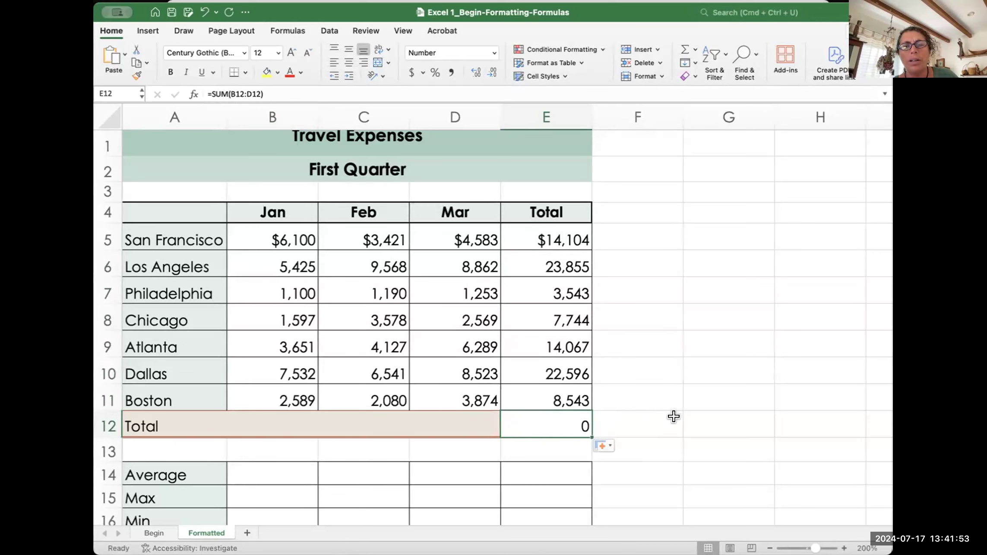
pyautogui.click(622, 419)
pyautogui.click(545, 422)
pyautogui.click(602, 422)
pyautogui.click(542, 419)
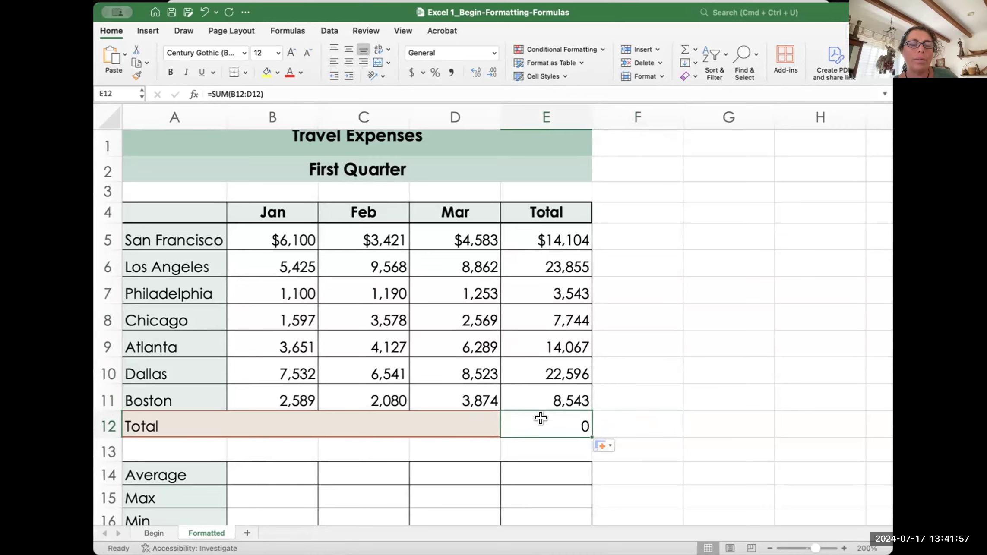
pyautogui.click(559, 387)
pyautogui.click(553, 417)
pyautogui.click(557, 395)
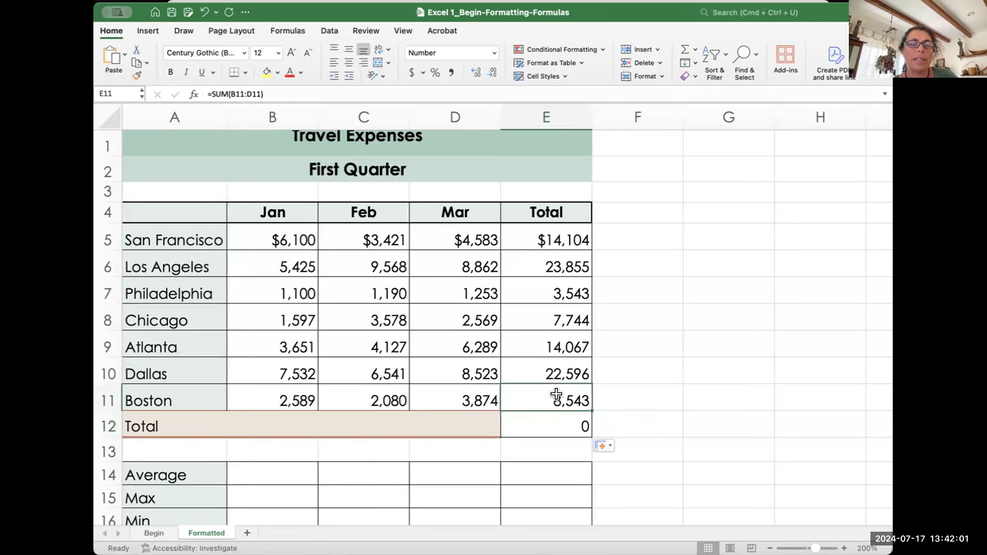
pyautogui.click(556, 421)
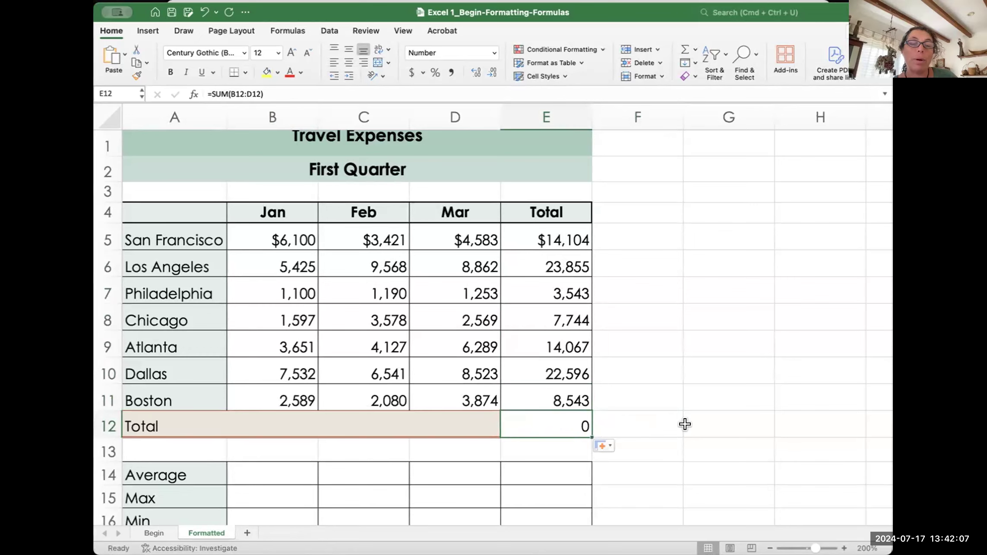
pyautogui.click(556, 393)
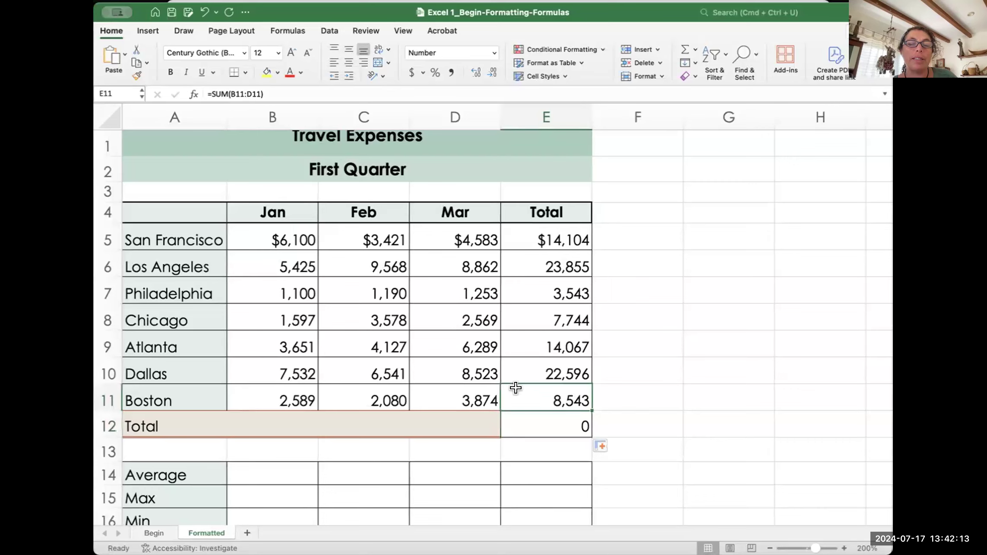
pyautogui.click(557, 421)
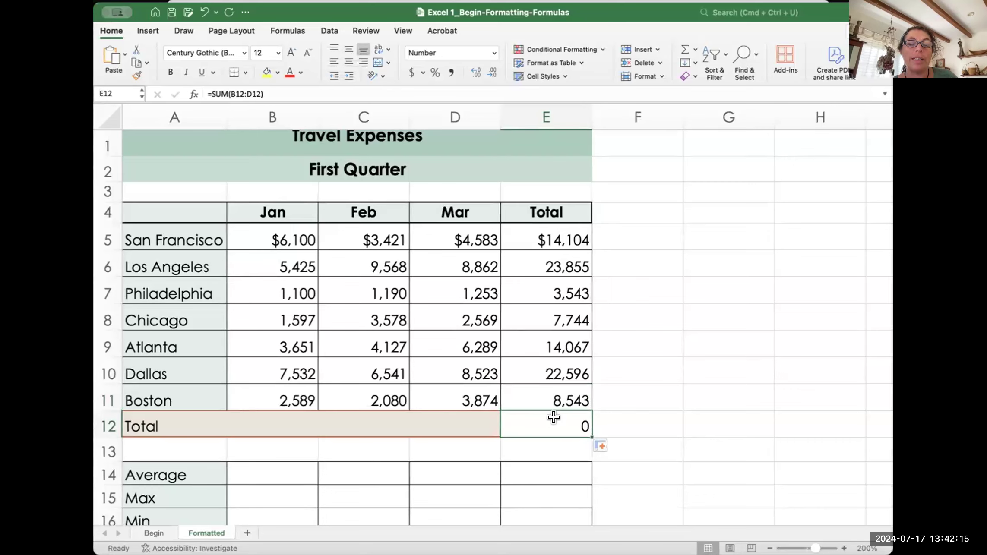
pyautogui.doubleClick(554, 417)
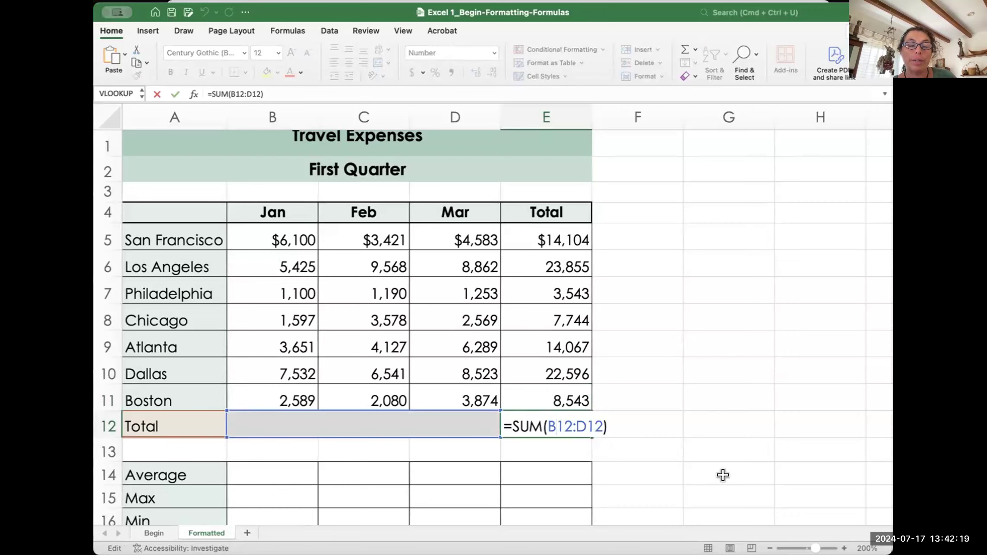
pyautogui.press('Escape')
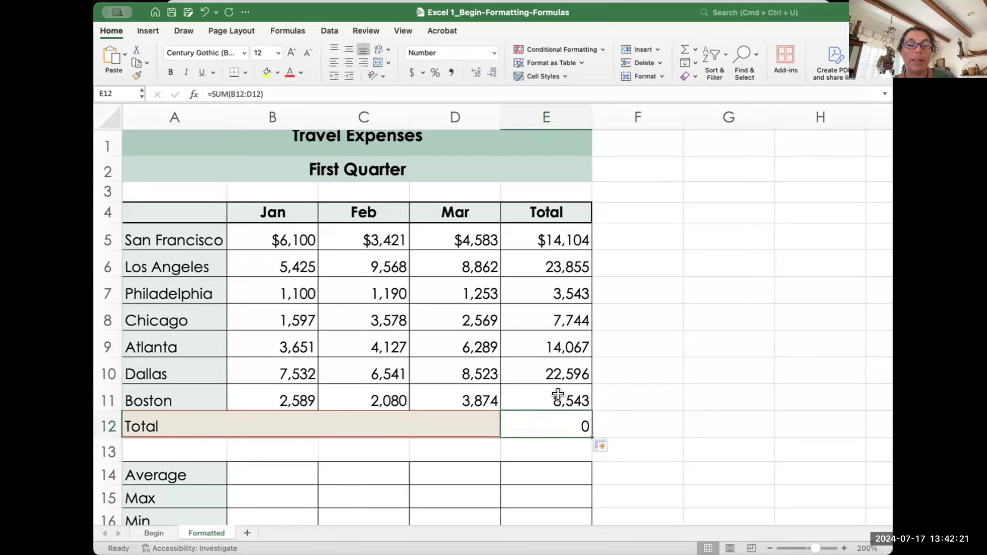
pyautogui.doubleClick(557, 393)
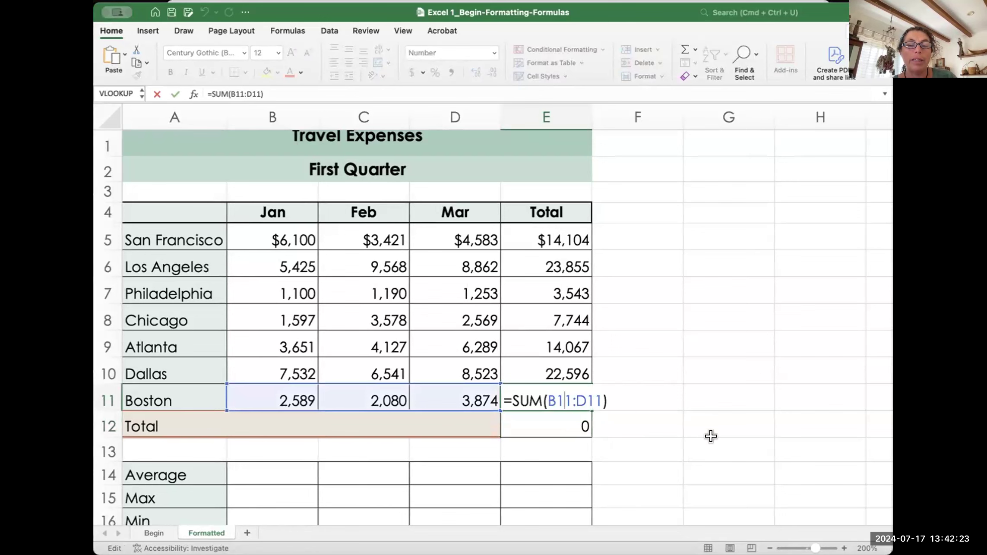
pyautogui.press('Return')
pyautogui.doubleClick(557, 367)
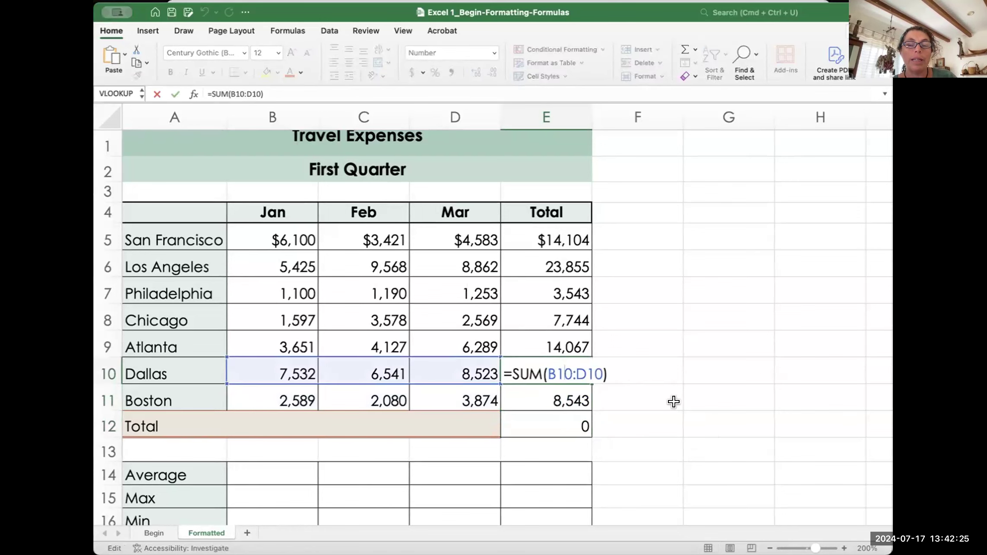
pyautogui.press('Escape')
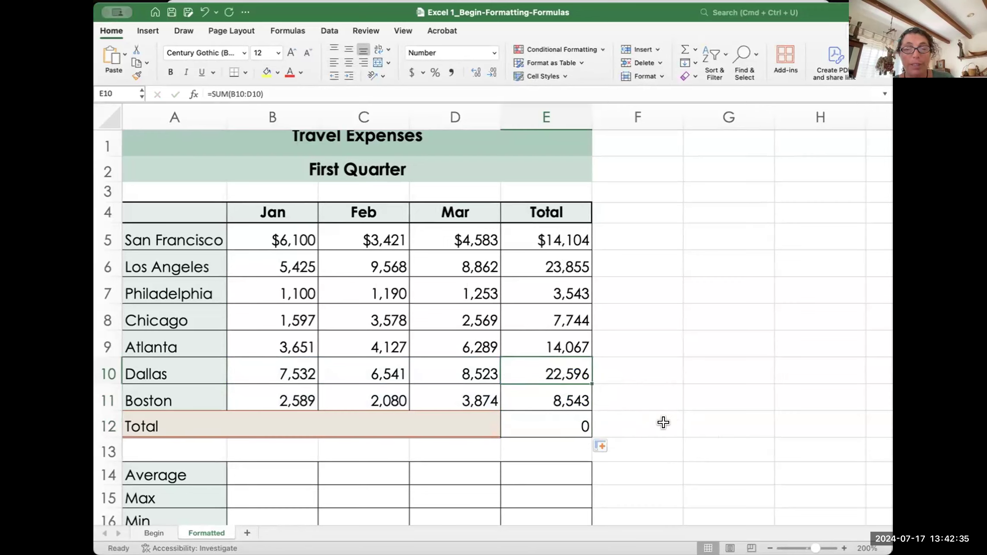
pyautogui.doubleClick(557, 367)
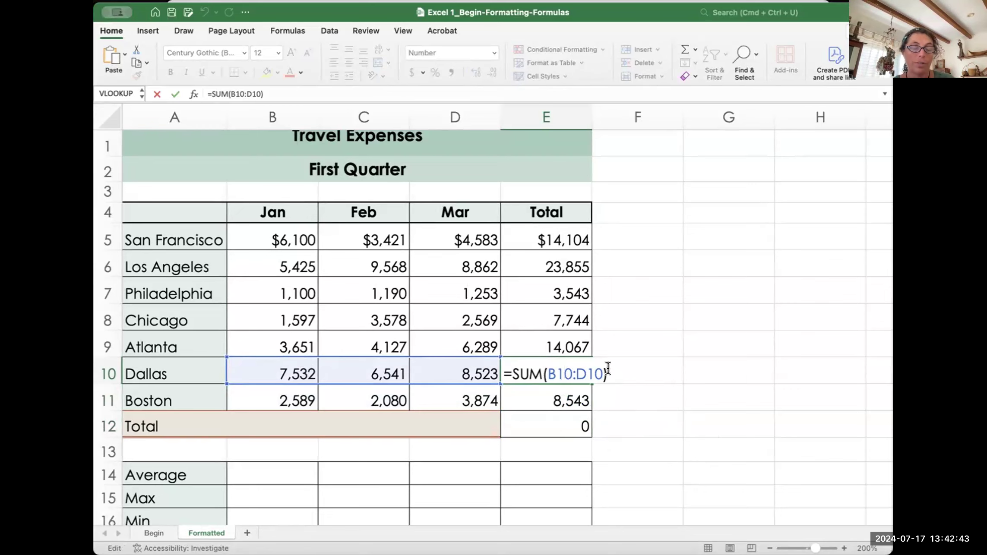
pyautogui.press('Escape')
pyautogui.doubleClick(561, 371)
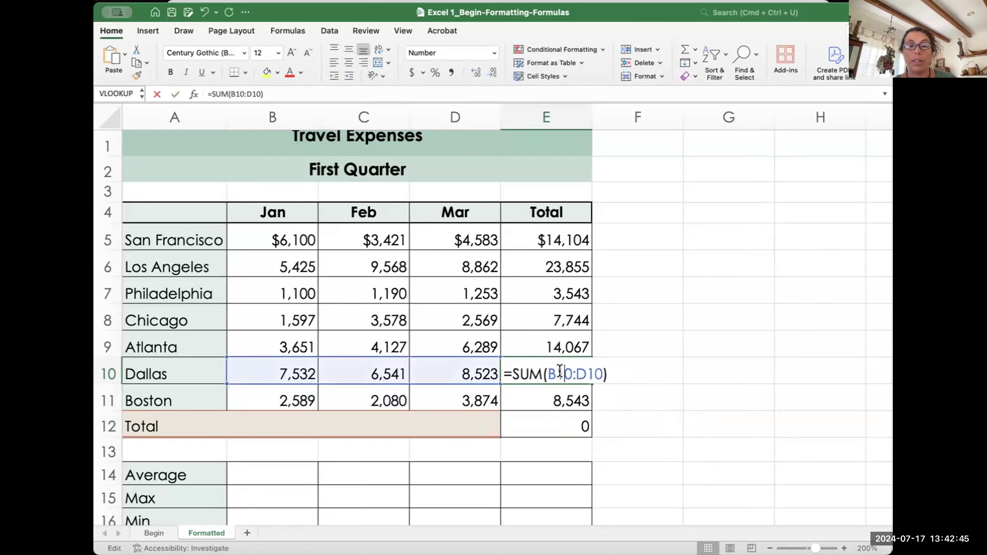
pyautogui.press('Escape')
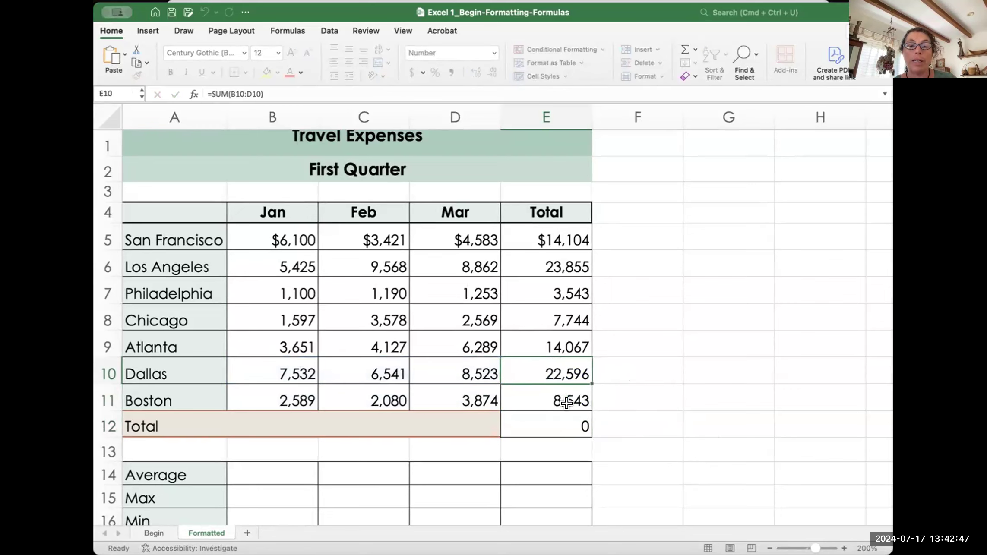
pyautogui.doubleClick(563, 417)
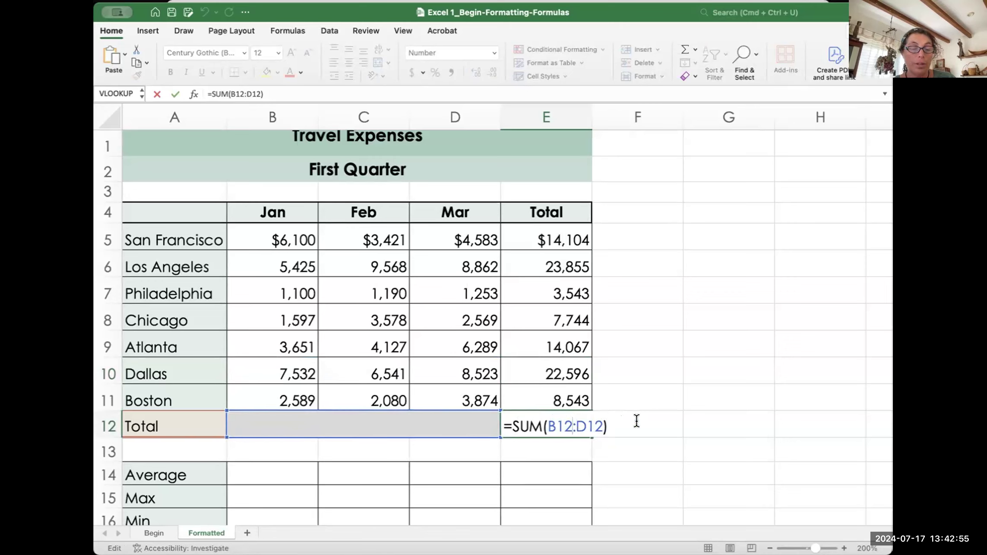
pyautogui.press('Return')
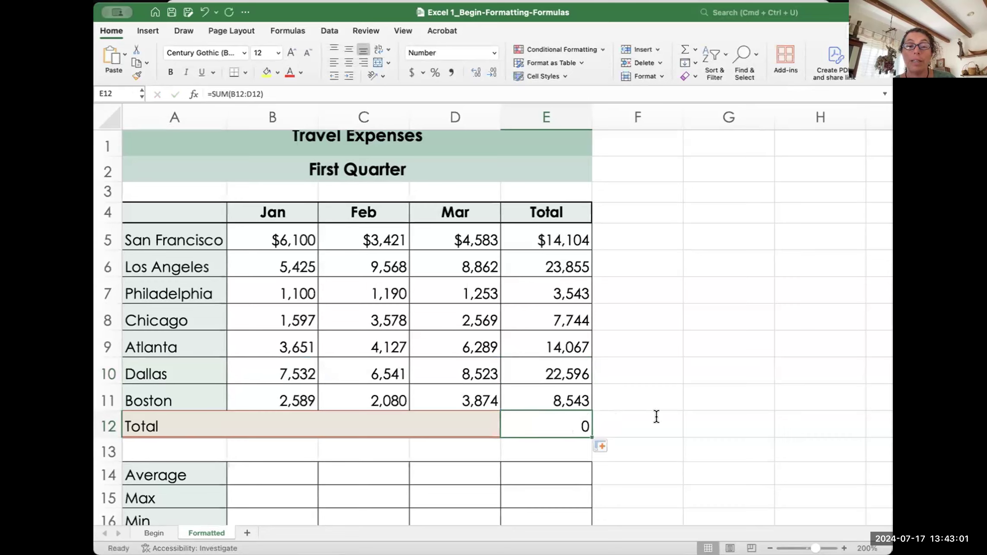
pyautogui.doubleClick(555, 258)
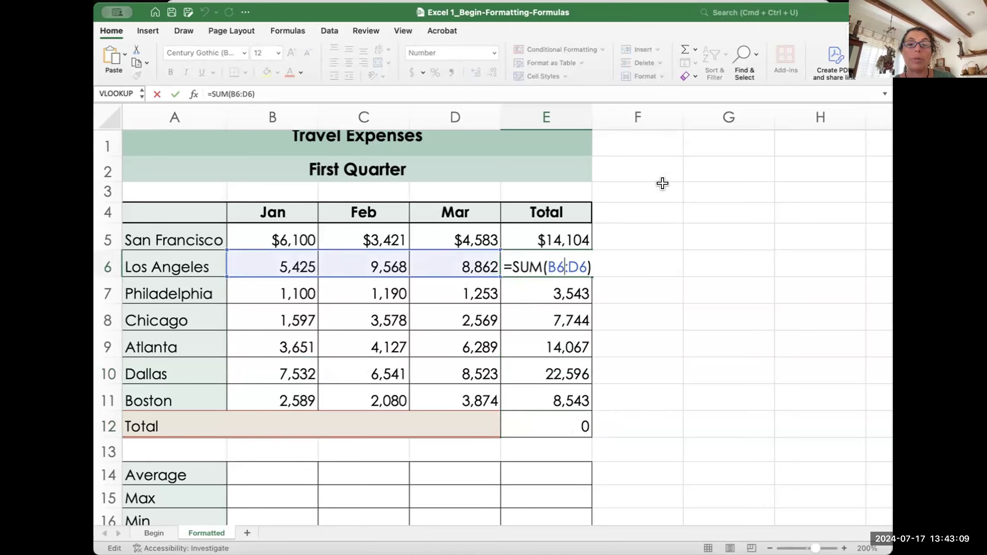
pyautogui.click(646, 182)
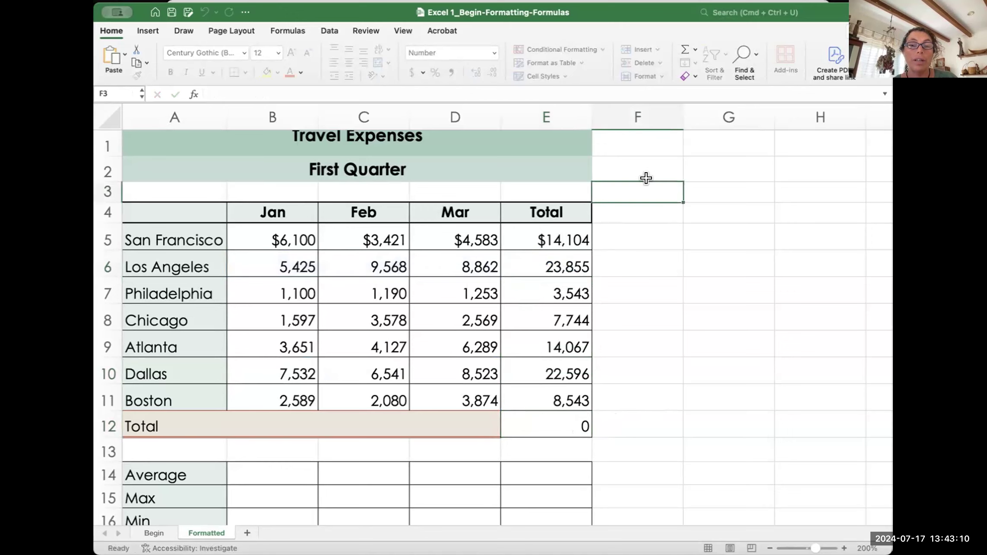
pyautogui.click(566, 261)
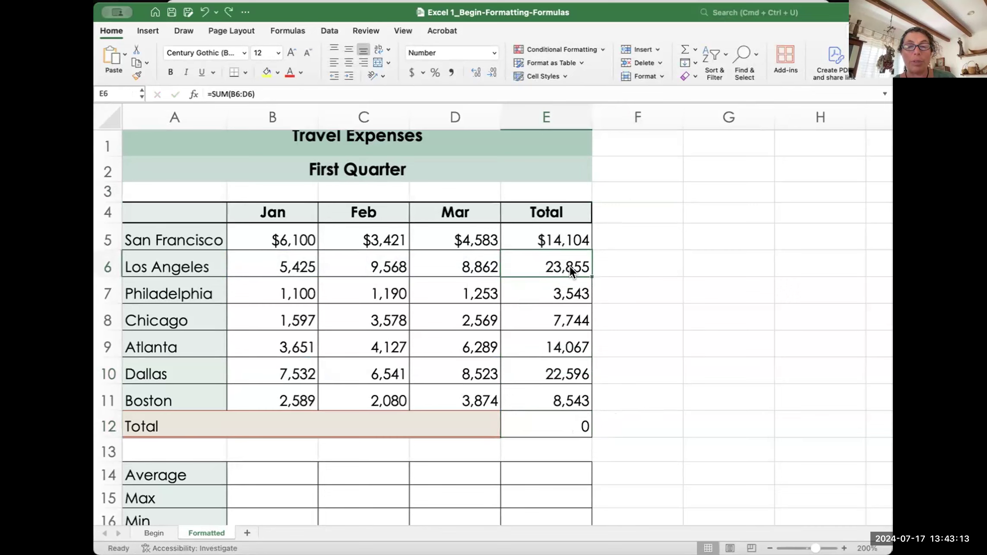
pyautogui.doubleClick(569, 266)
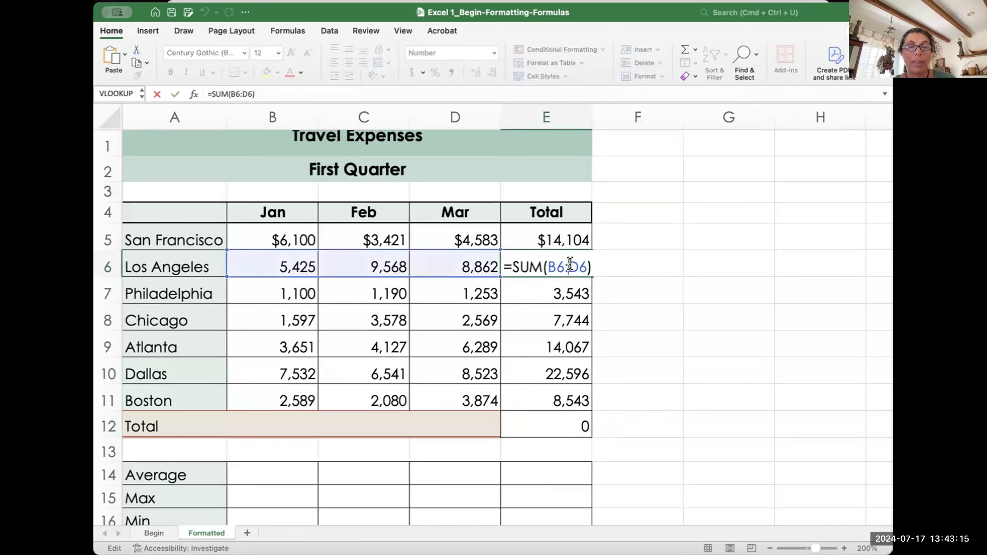
pyautogui.press('Escape')
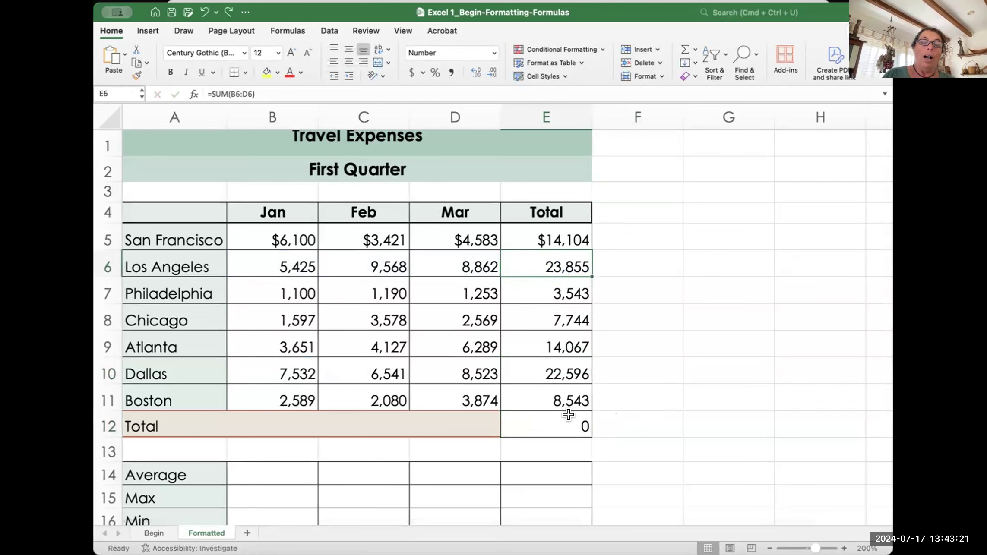
pyautogui.click(563, 237)
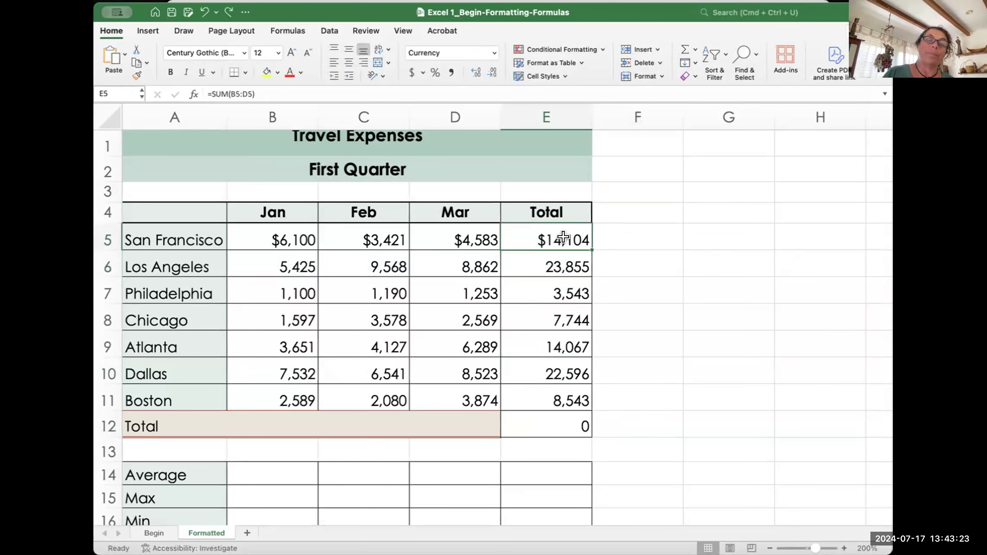
pyautogui.click(566, 259)
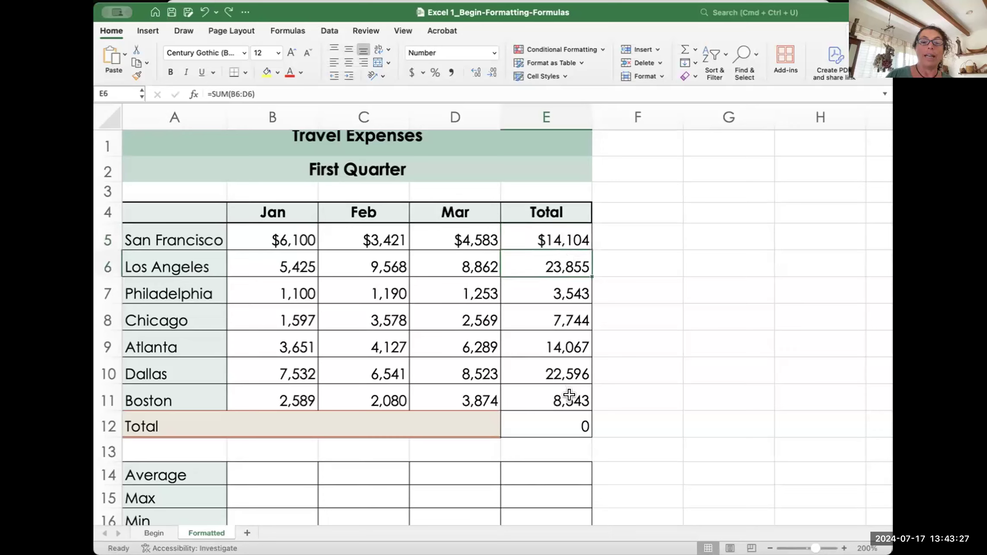
pyautogui.click(274, 417)
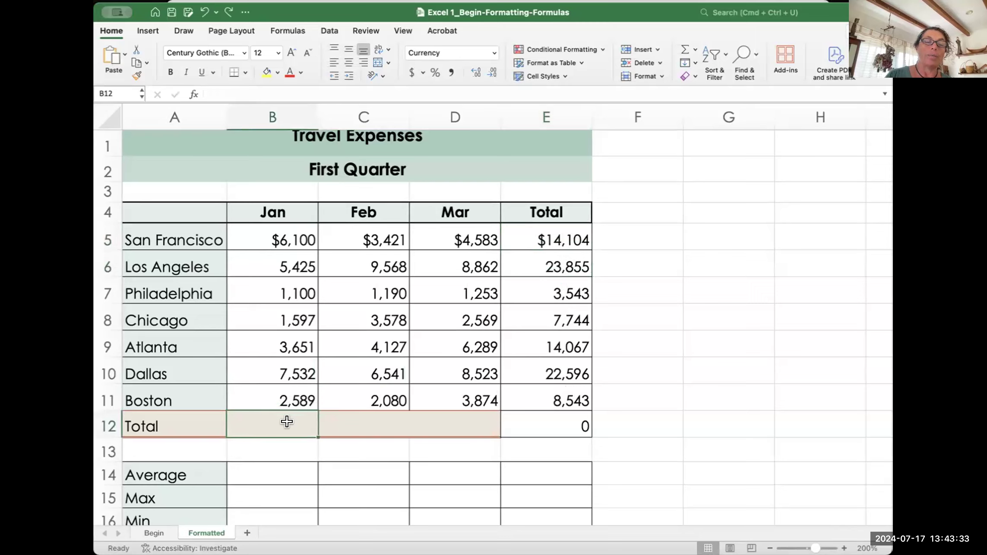
pyautogui.click(557, 259)
# Step: Select E6:E12 and undo twice to remove the filled totals and the E6 formula
pyautogui.moveTo(557, 259); pyautogui.dragTo(574, 416)
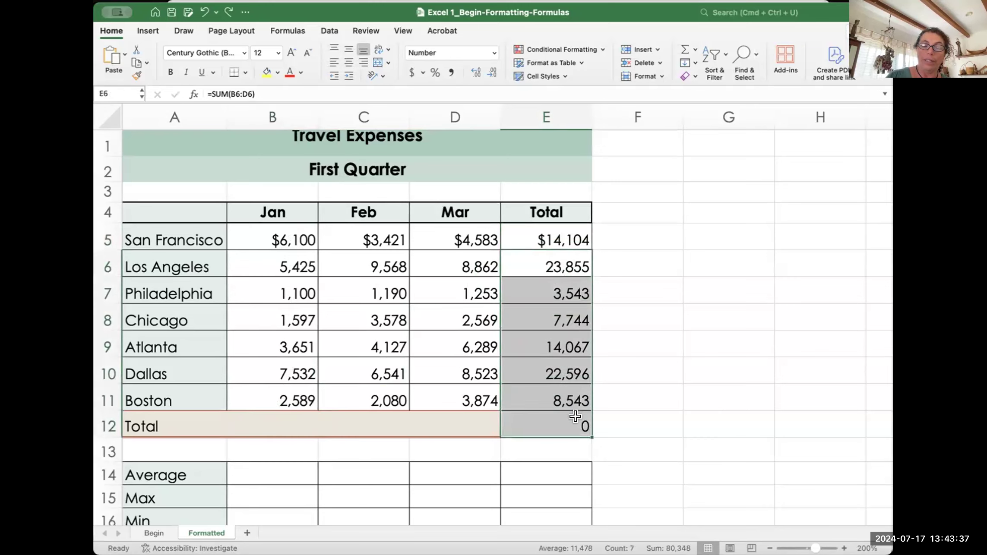
pyautogui.press('super+z')
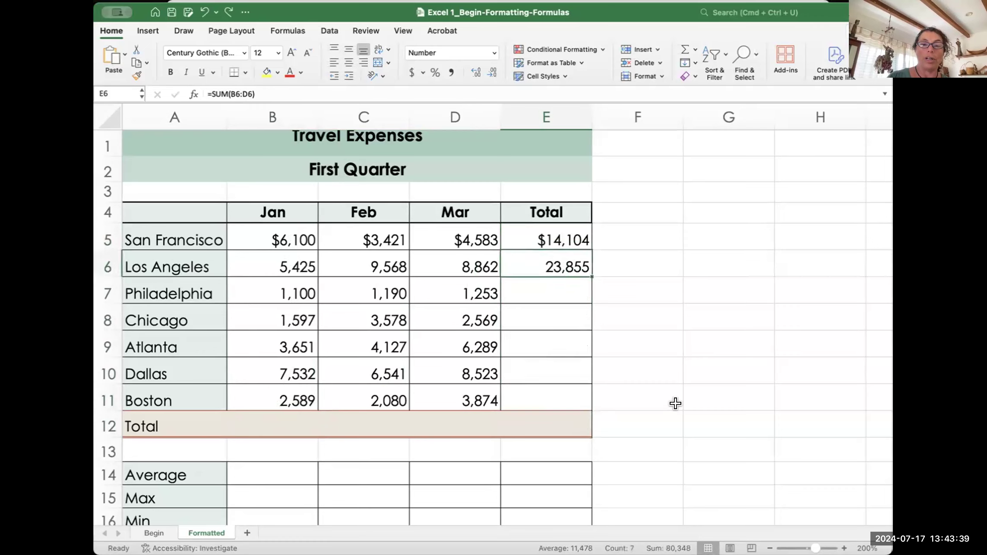
pyautogui.press('super+z')
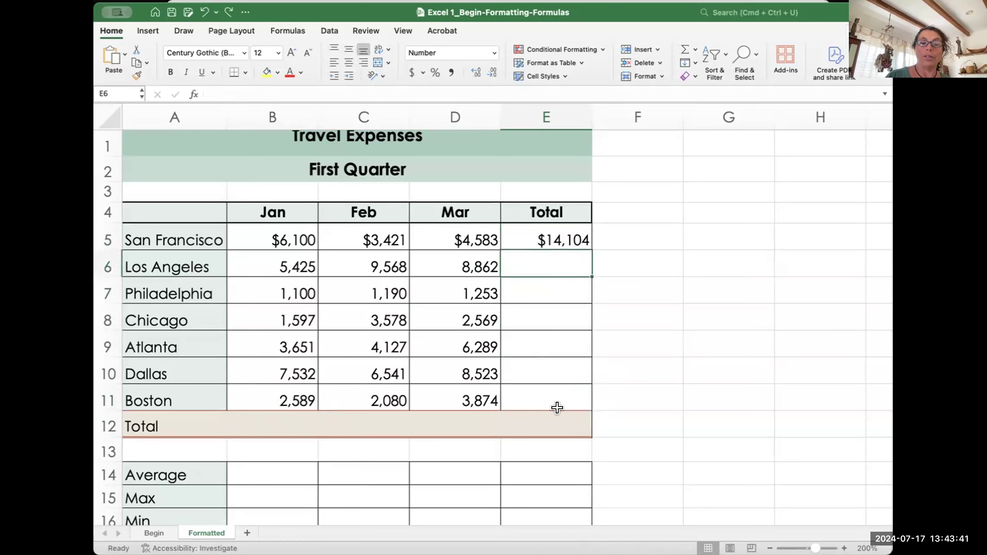
pyautogui.click(628, 262)
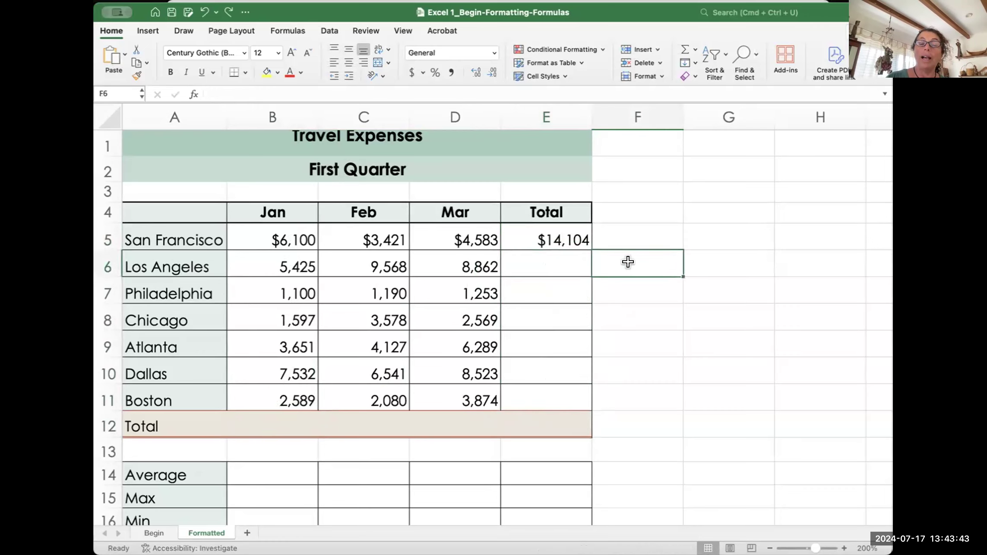
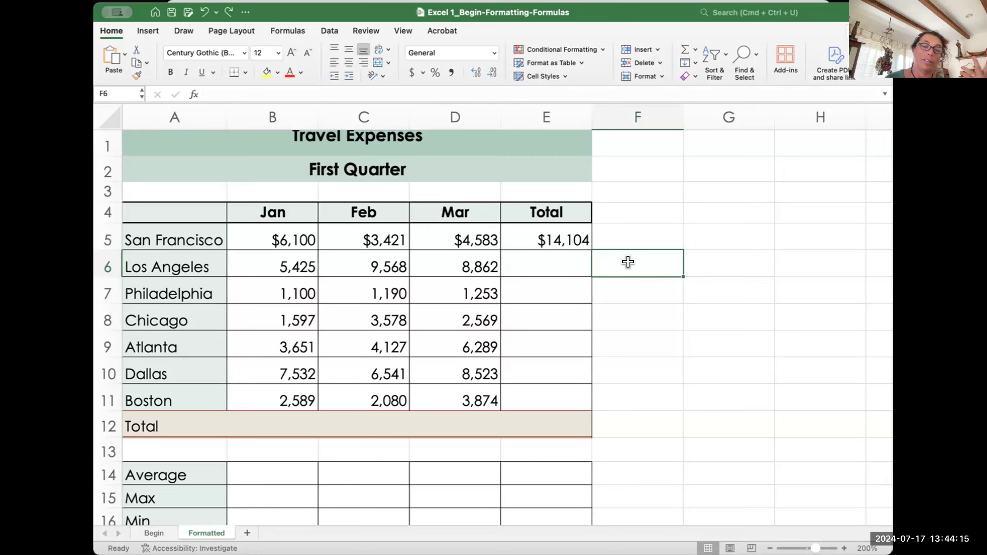
# Step: Delete San Francisco's =SUM(B5:D5) total from E5
pyautogui.click(561, 230)
pyautogui.press('Delete')
pyautogui.click(629, 237)
# Step: Reselect the empty E5 and look over the AutoSum function list without choosing one
pyautogui.click(538, 233)
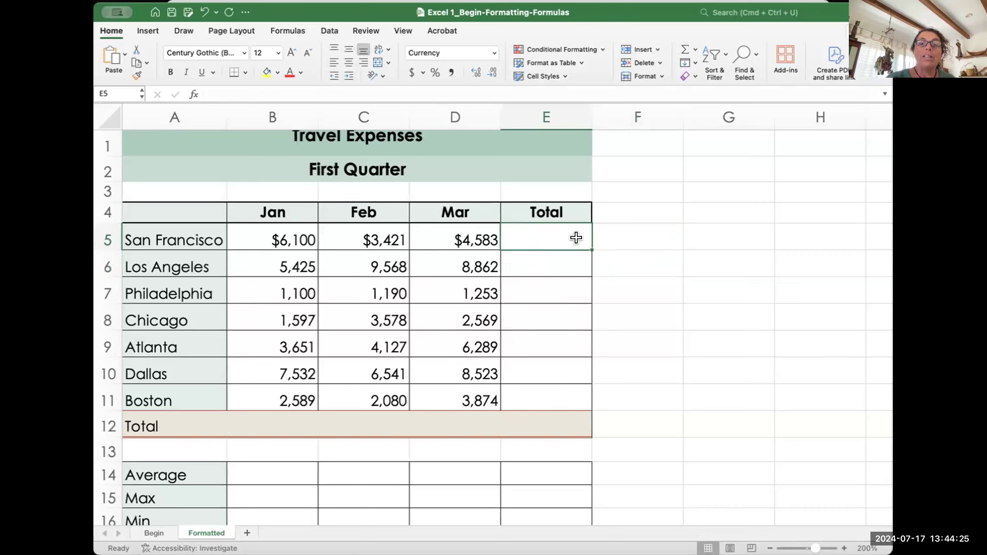
pyautogui.click(693, 50)
pyautogui.click(710, 218)
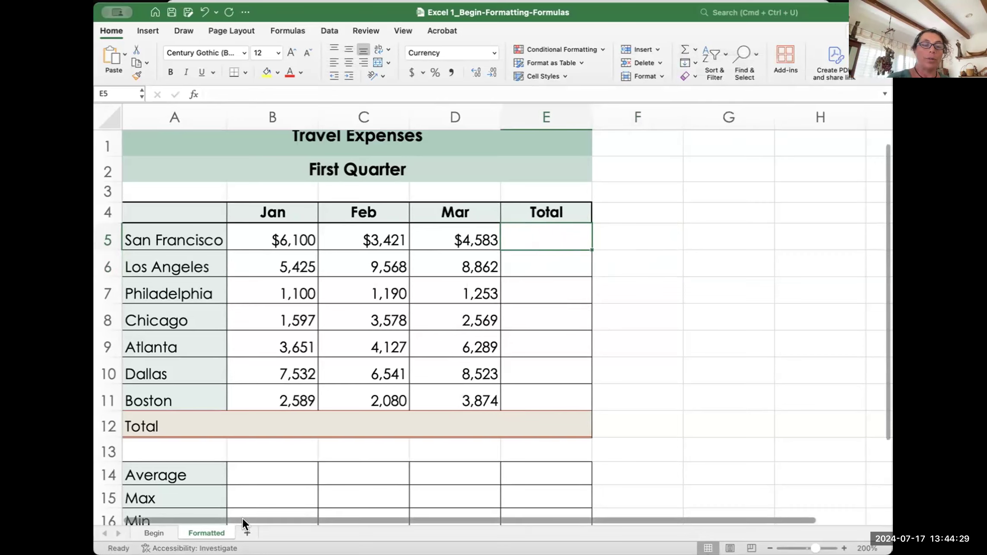
pyautogui.scroll(-3, 256, 463)
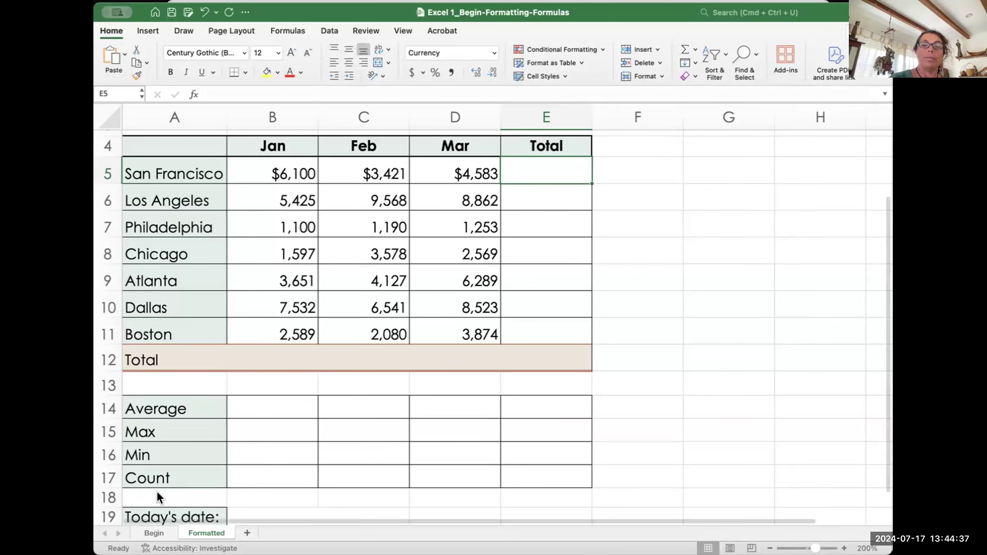
pyautogui.scroll(5, 689, 185)
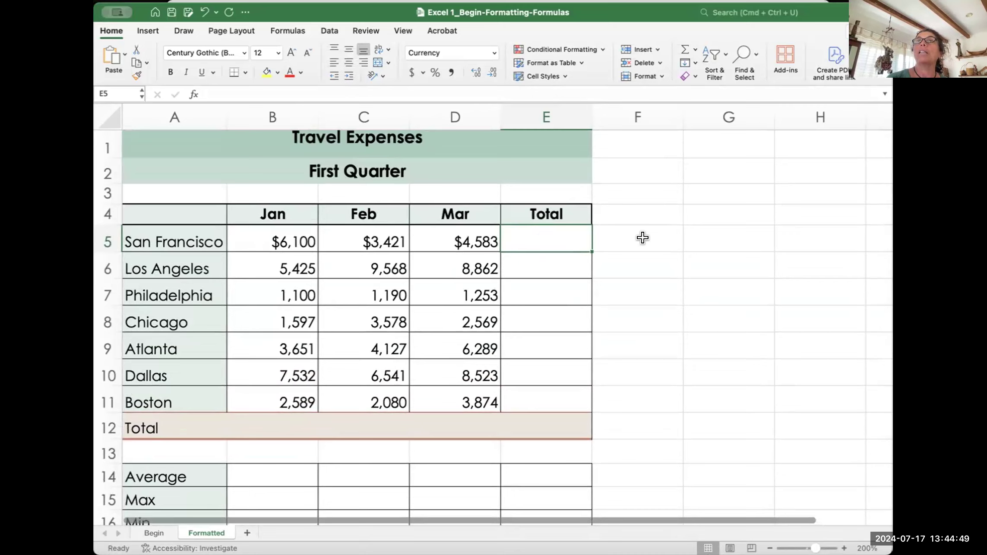
pyautogui.click(694, 48)
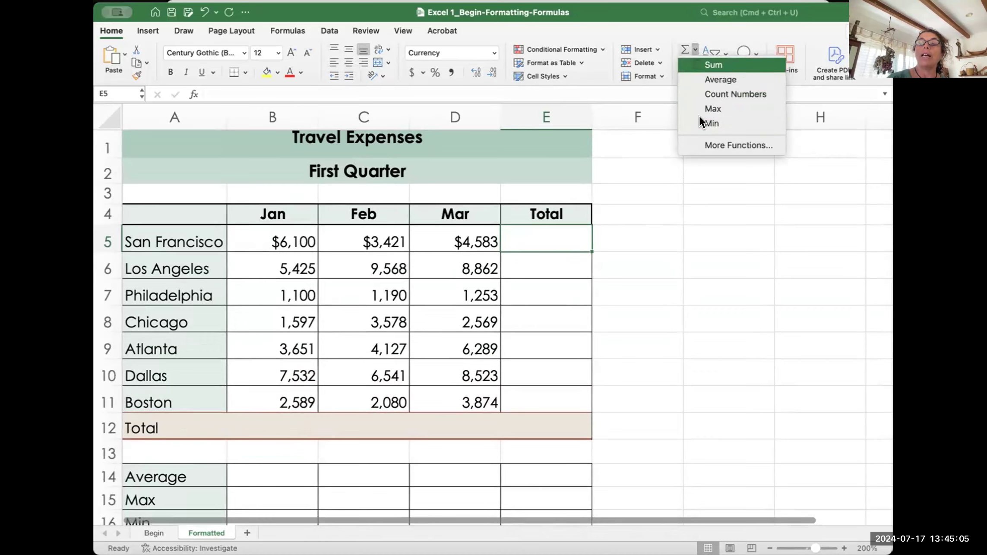
pyautogui.click(753, 145)
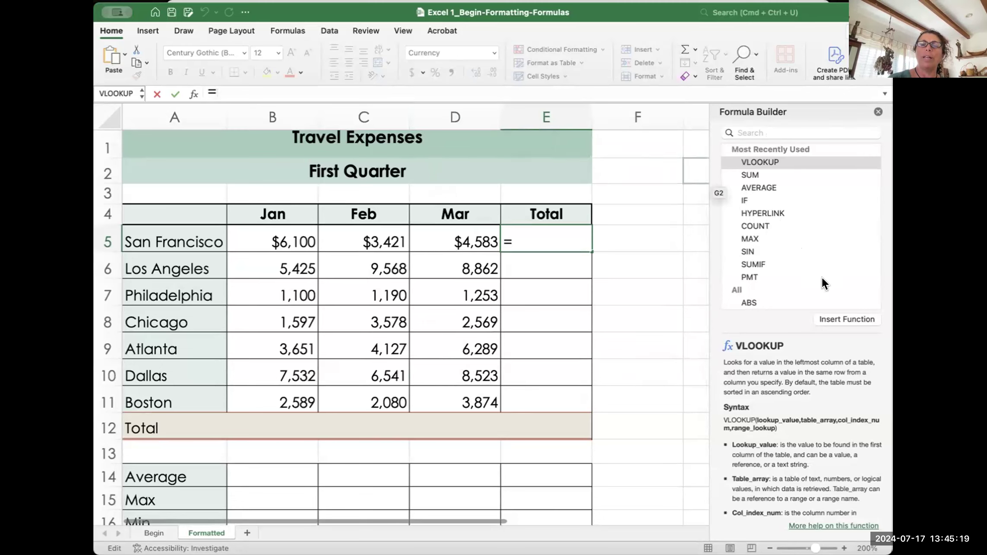
pyautogui.scroll(-10, 818, 286)
pyautogui.scroll(-20, 818, 286)
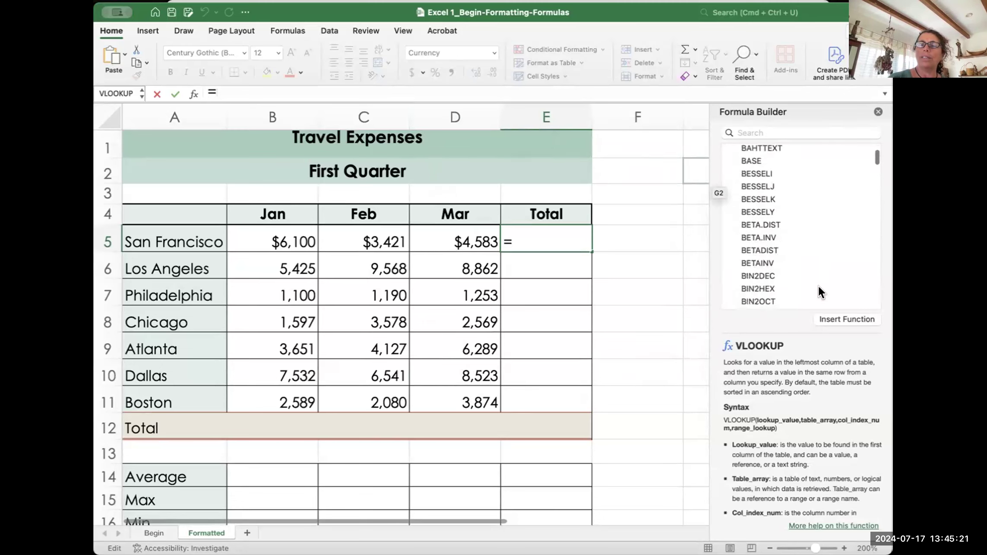
pyautogui.scroll(-20, 818, 286)
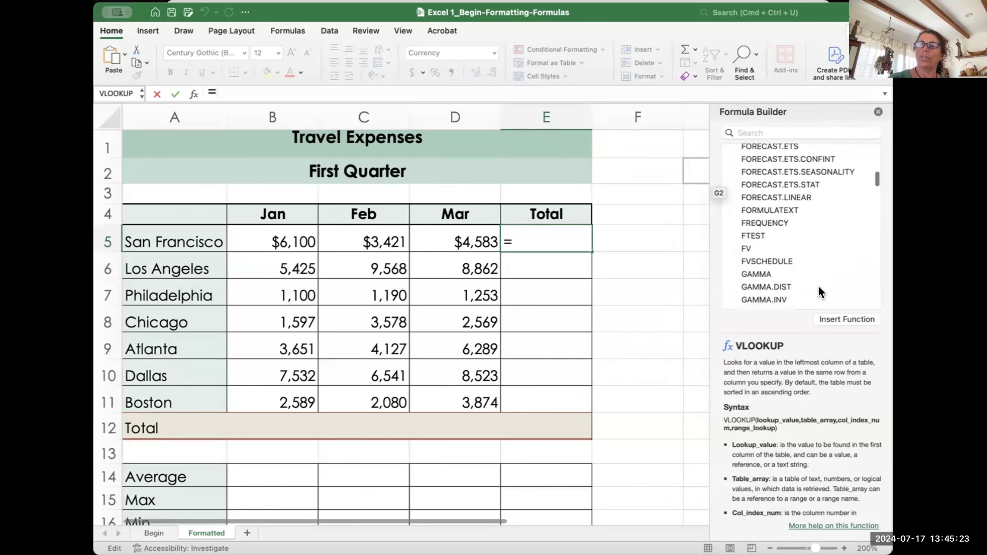
pyautogui.scroll(-20, 818, 286)
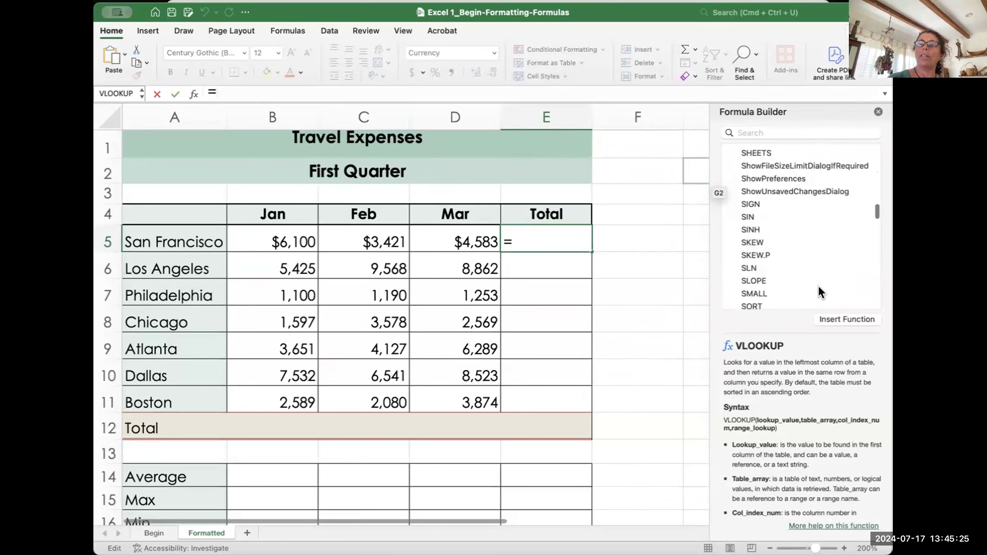
pyautogui.scroll(-20, 819, 286)
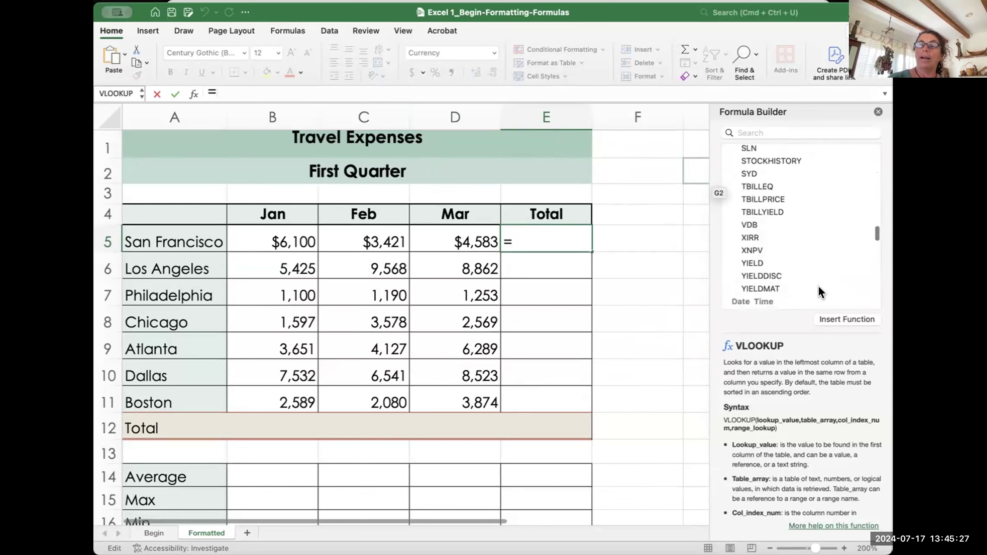
pyautogui.scroll(20, 819, 286)
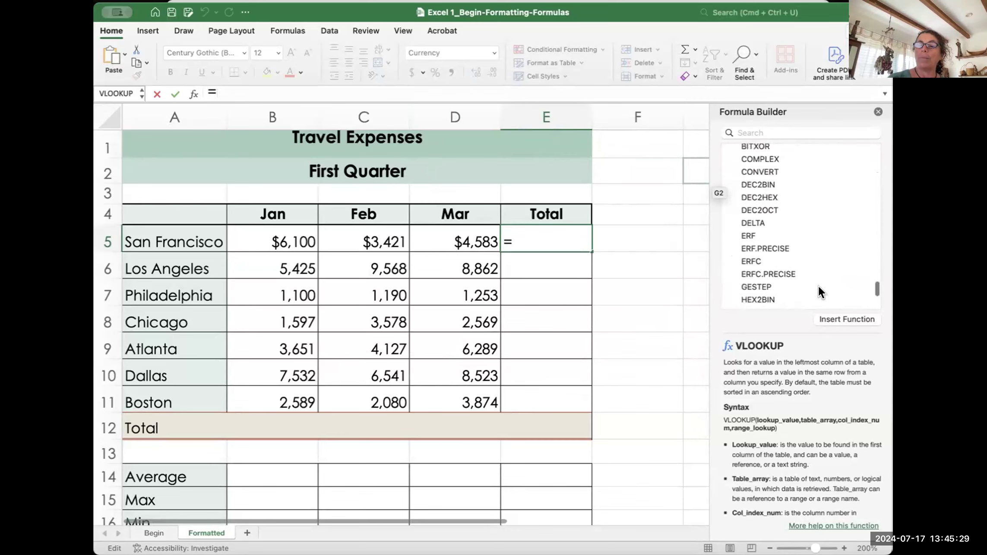
pyautogui.scroll(15, 819, 286)
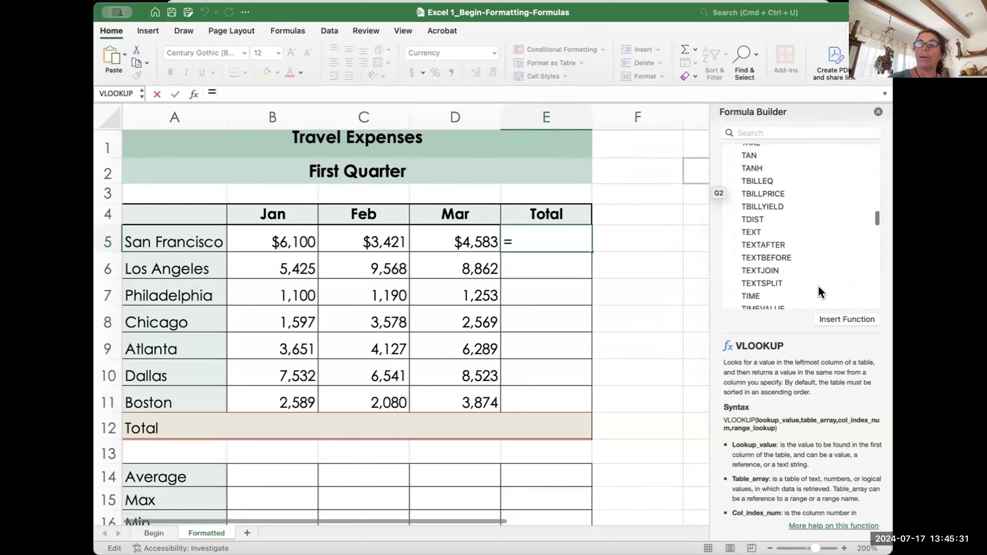
pyautogui.click(877, 108)
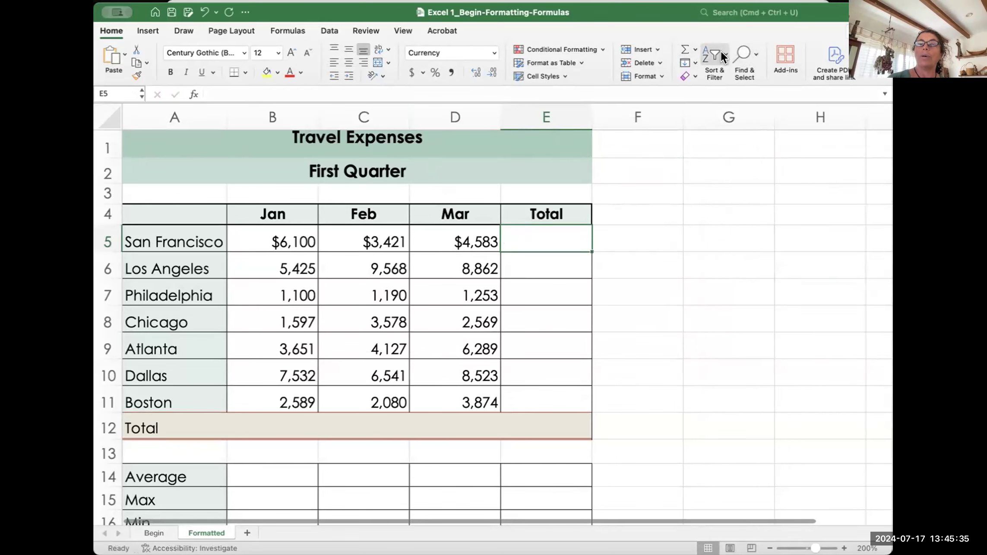
pyautogui.click(692, 46)
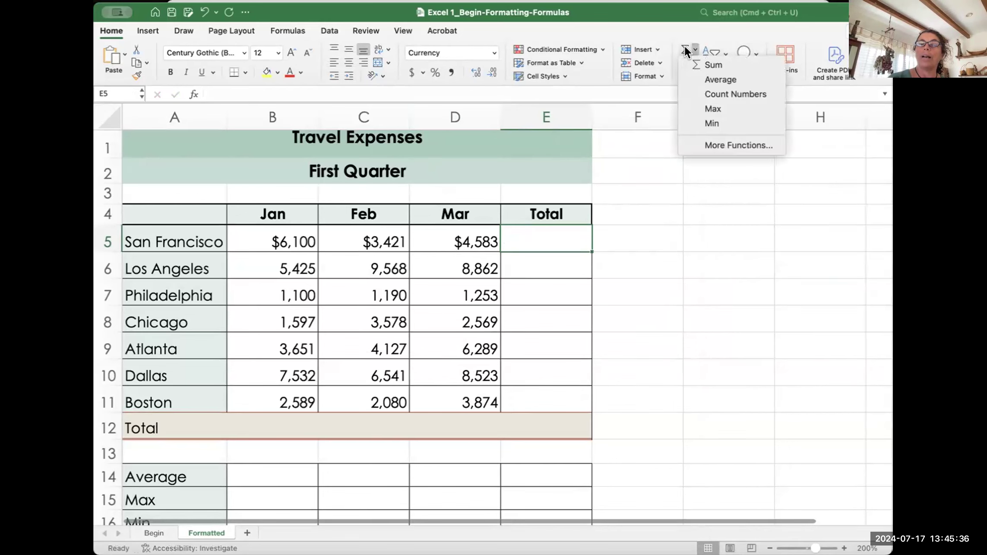
pyautogui.click(732, 145)
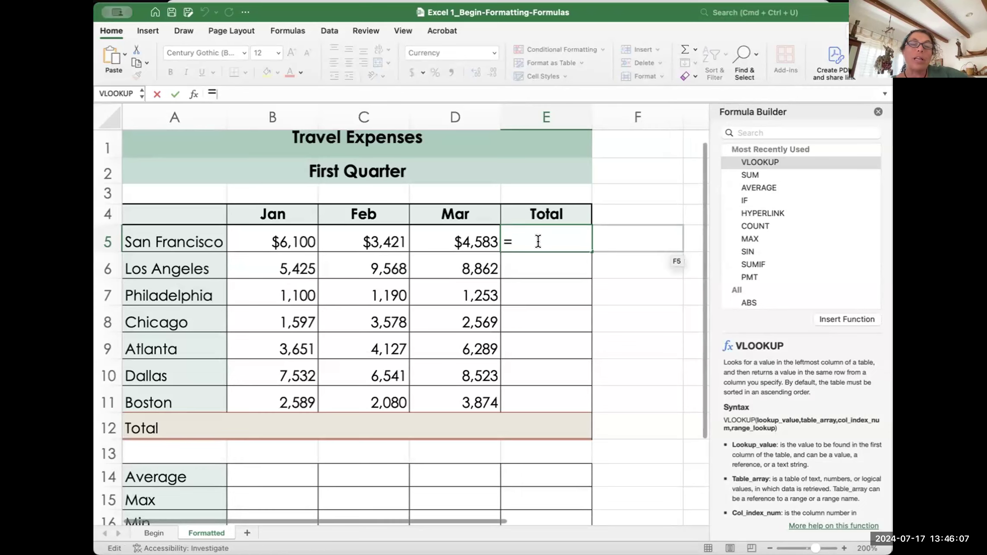
pyautogui.click(878, 111)
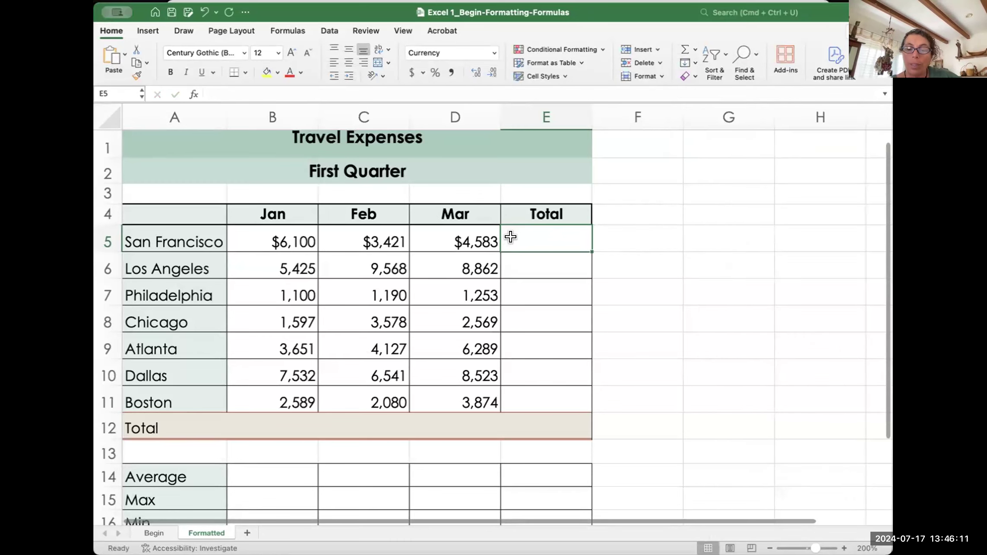
# Step: Enter =B5+C5+D5 in E5, then undo it
pyautogui.write('=')
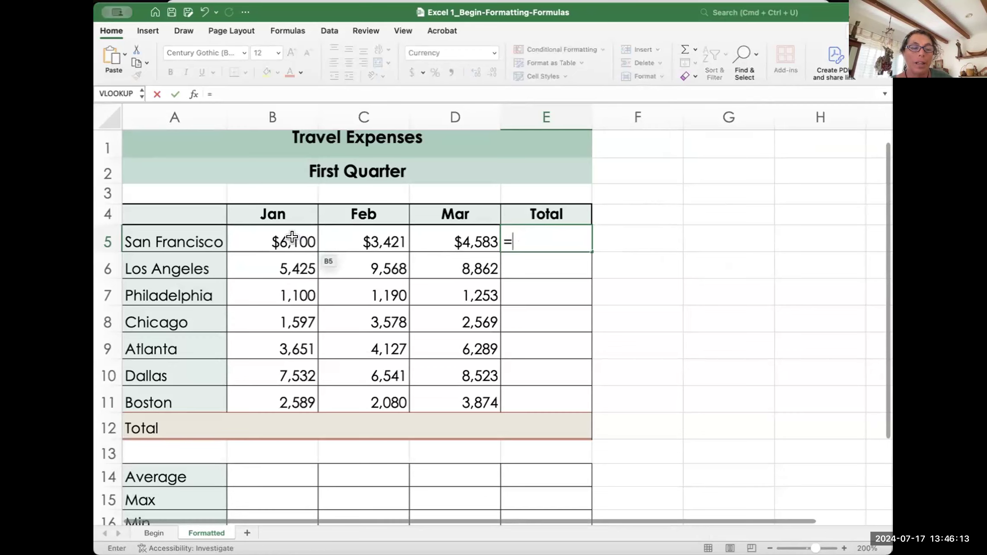
pyautogui.click(291, 237)
pyautogui.write('+')
pyautogui.click(358, 229)
pyautogui.write('+')
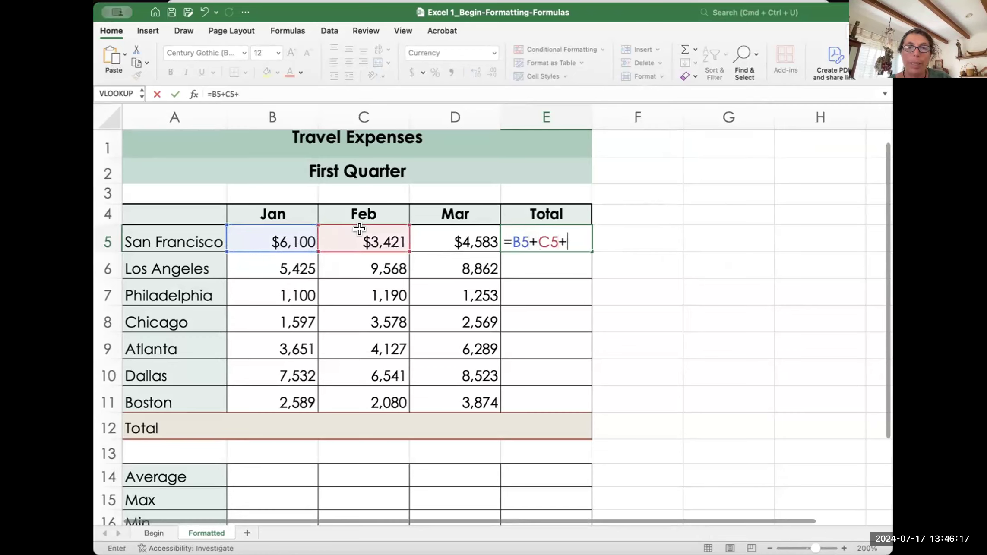
pyautogui.click(432, 235)
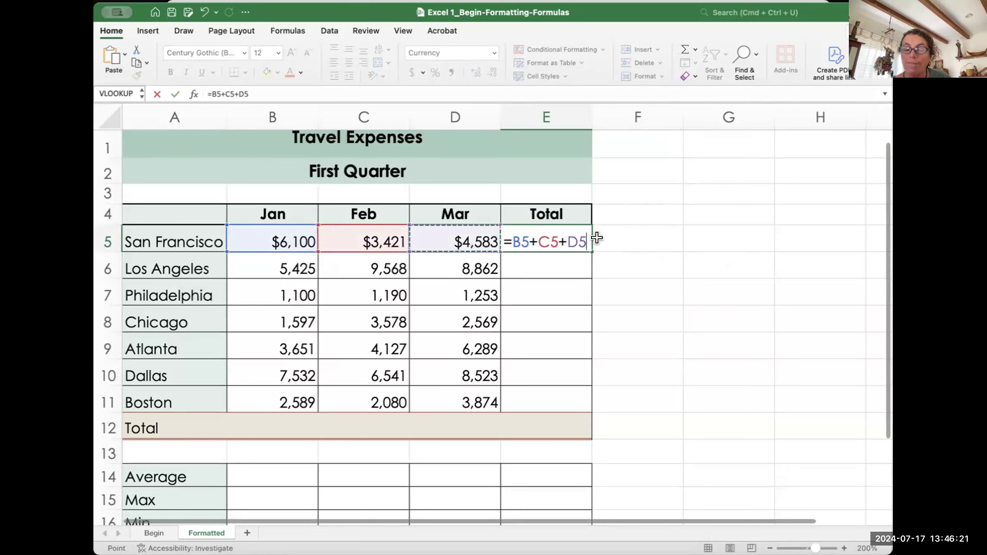
pyautogui.press('Return')
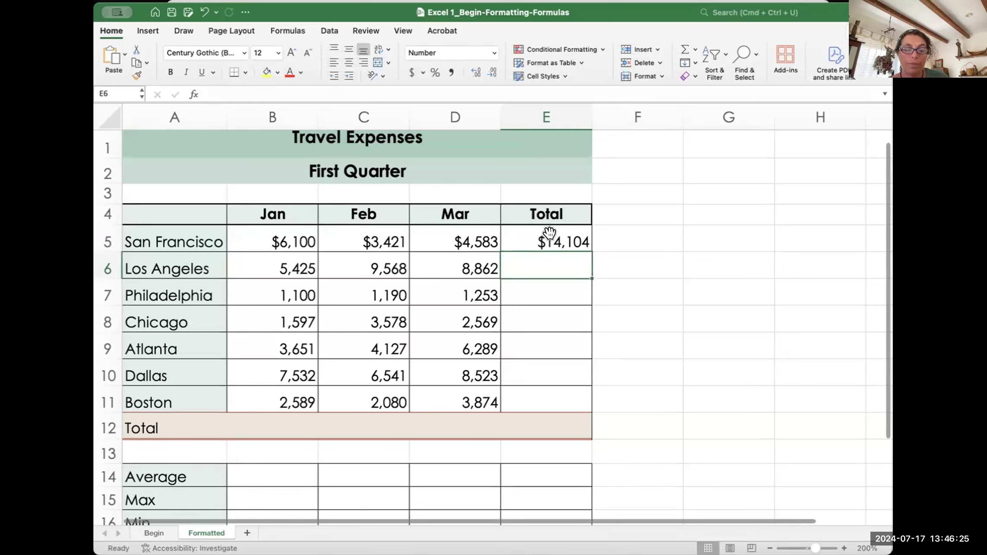
pyautogui.press('super+z')
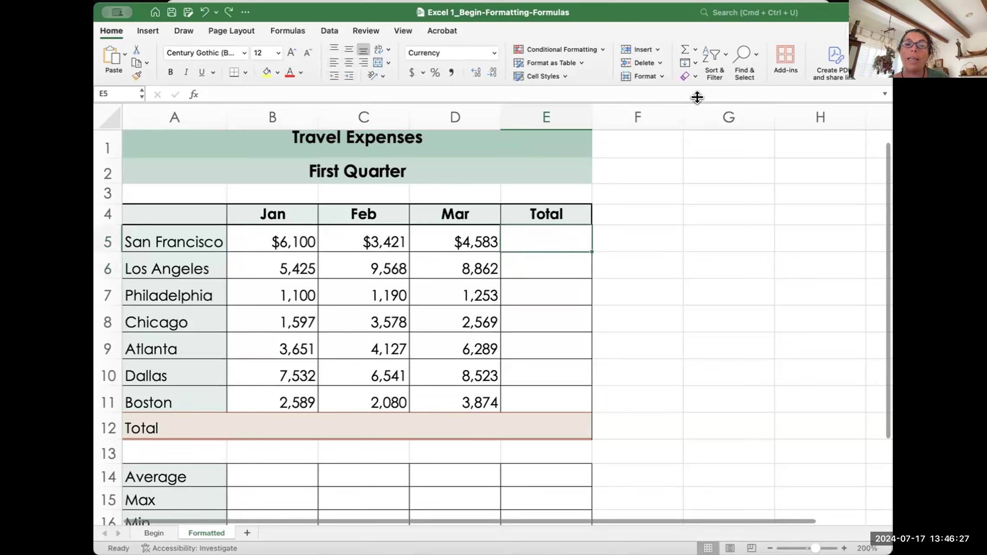
# Step: AutoSum E5 to =SUM(B5:D5), giving San Francisco a $14,104 total
pyautogui.click(681, 47)
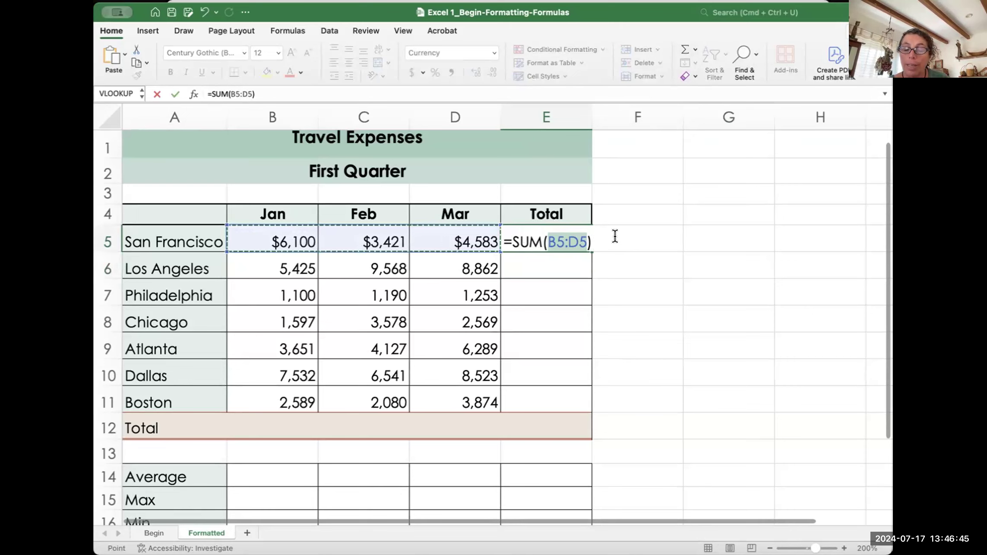
pyautogui.press('Return')
pyautogui.click(557, 236)
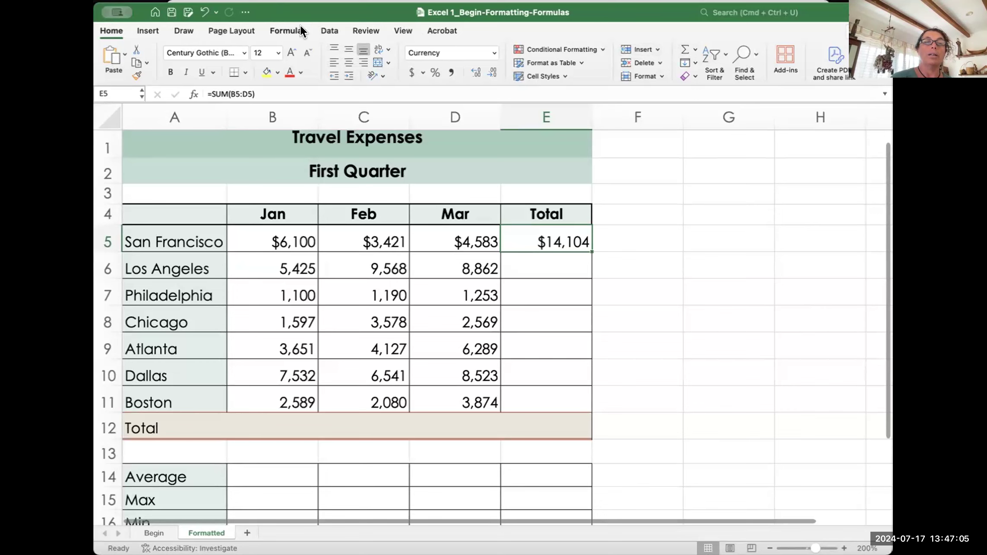
pyautogui.click(290, 30)
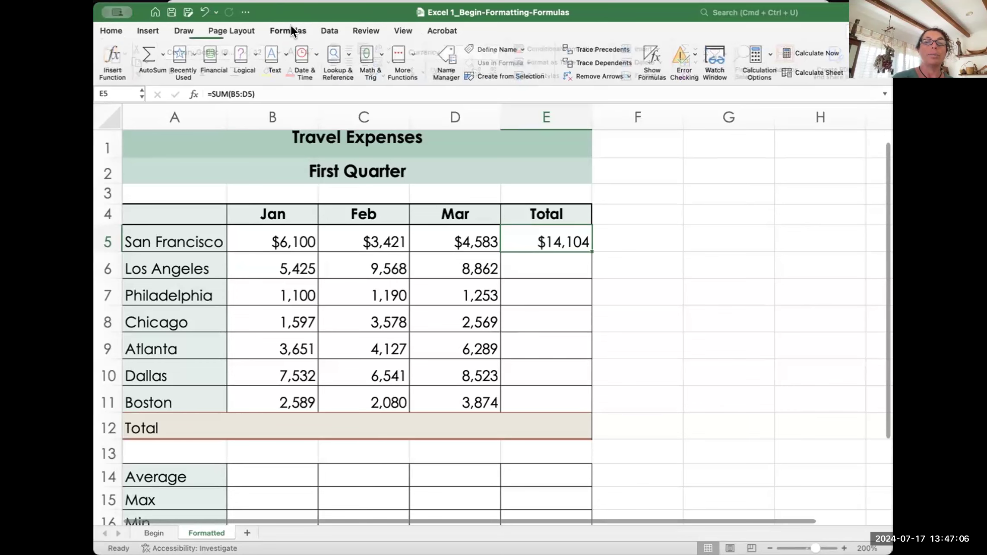
pyautogui.click(163, 52)
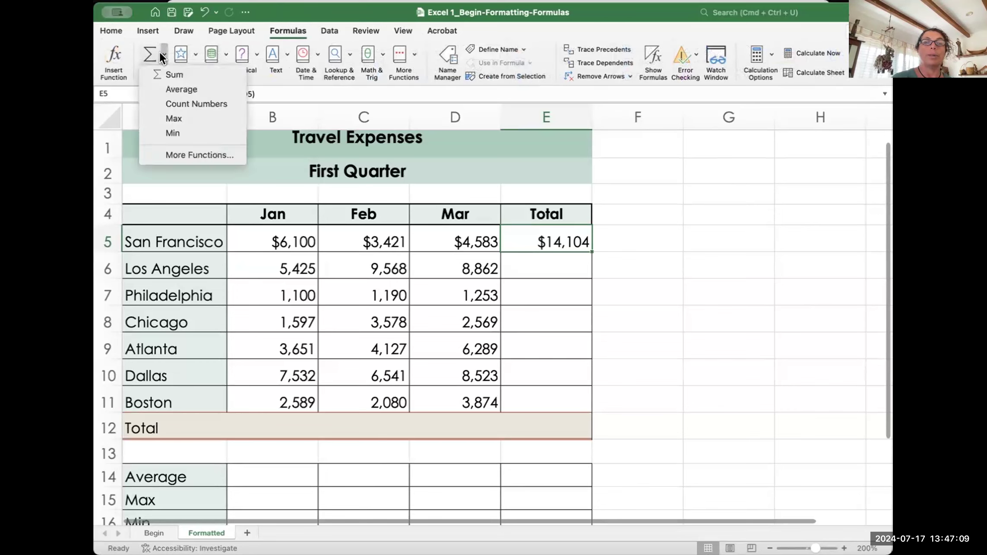
pyautogui.click(164, 52)
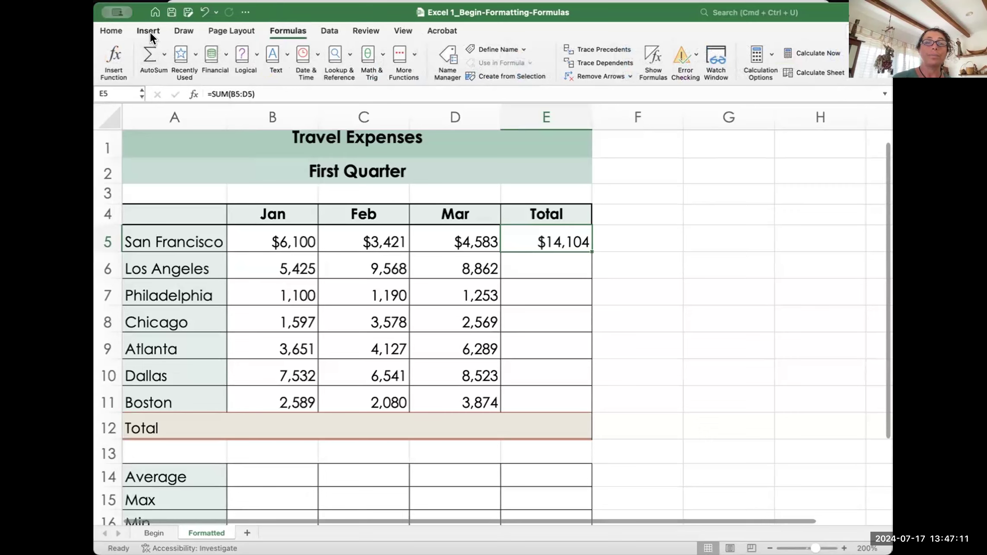
pyautogui.click(111, 30)
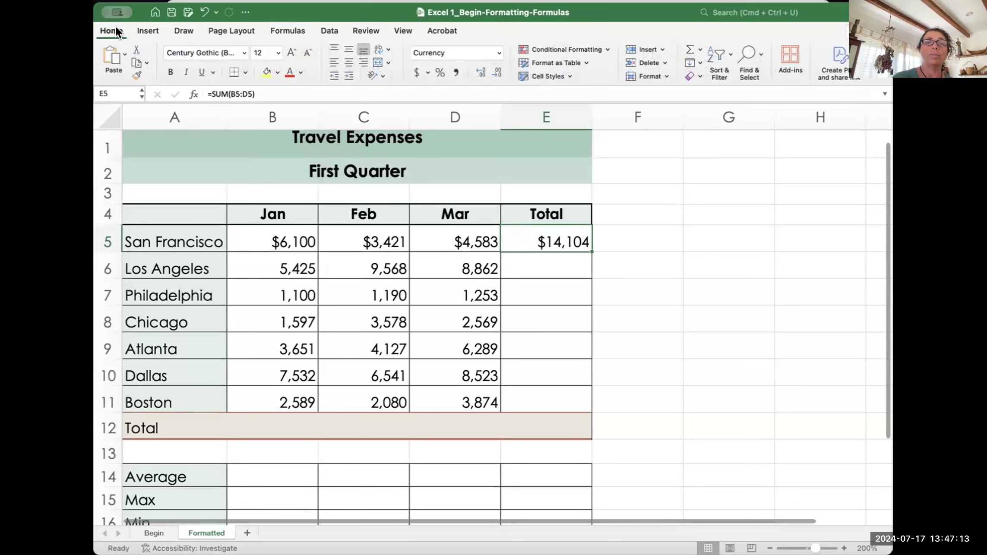
pyautogui.click(699, 46)
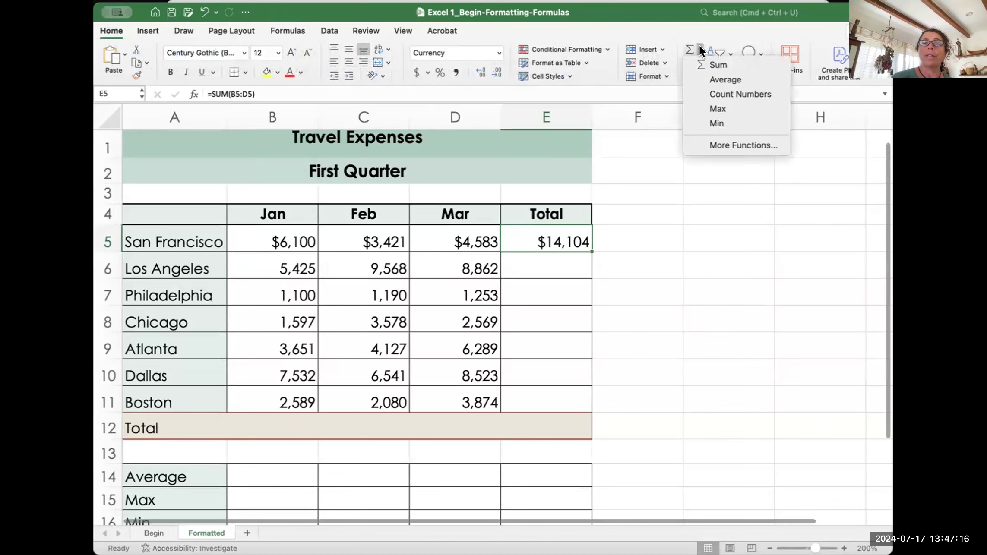
pyautogui.click(723, 145)
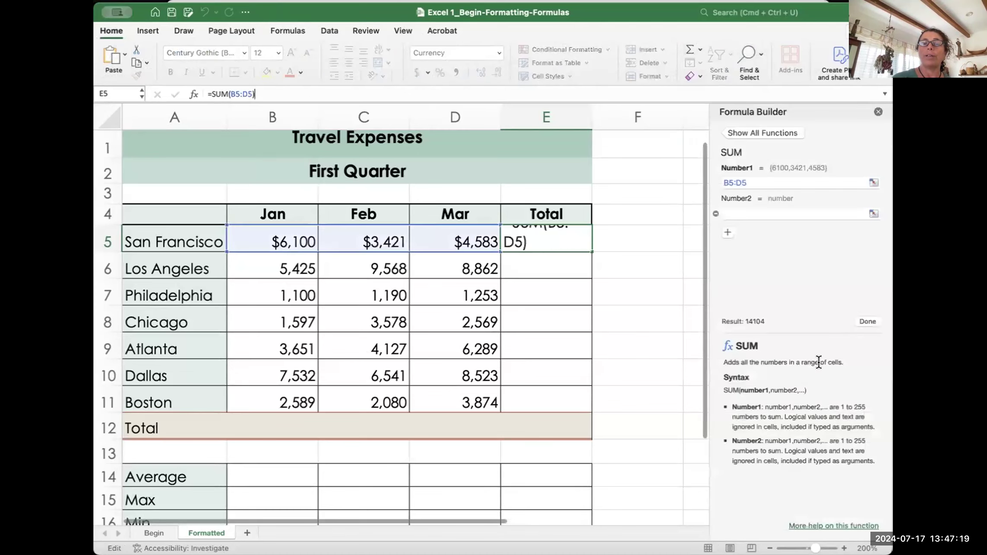
pyautogui.click(877, 112)
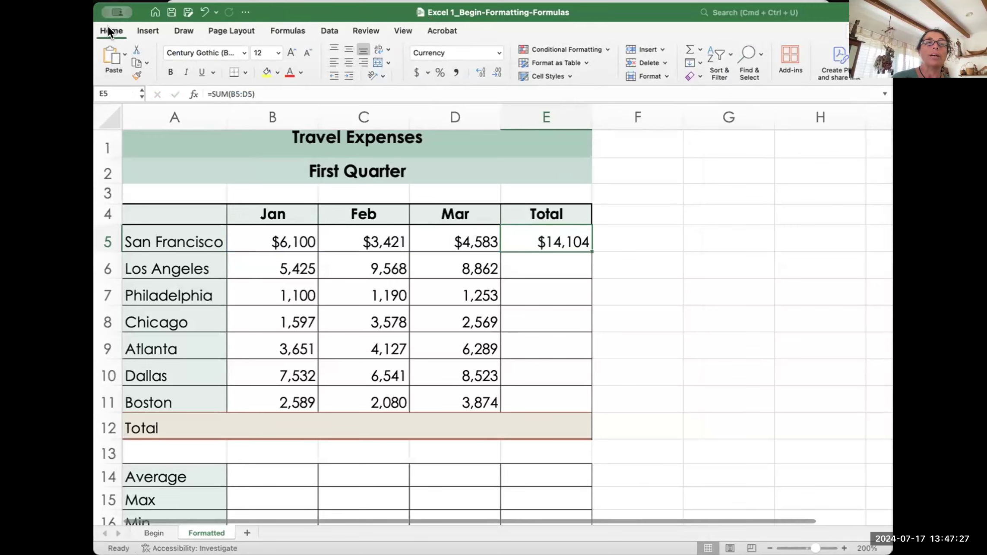
pyautogui.click(145, 26)
pyautogui.click(185, 24)
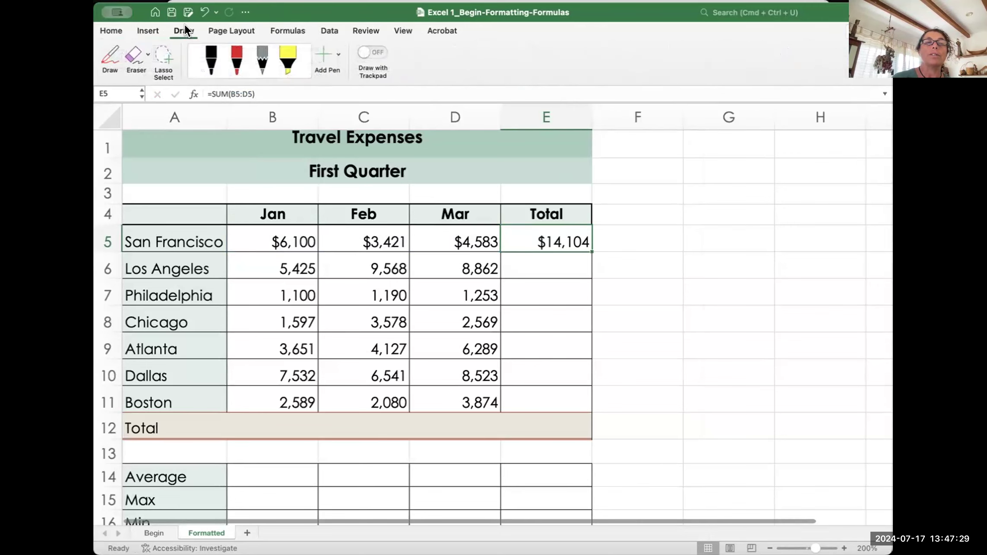
pyautogui.click(228, 25)
pyautogui.click(284, 27)
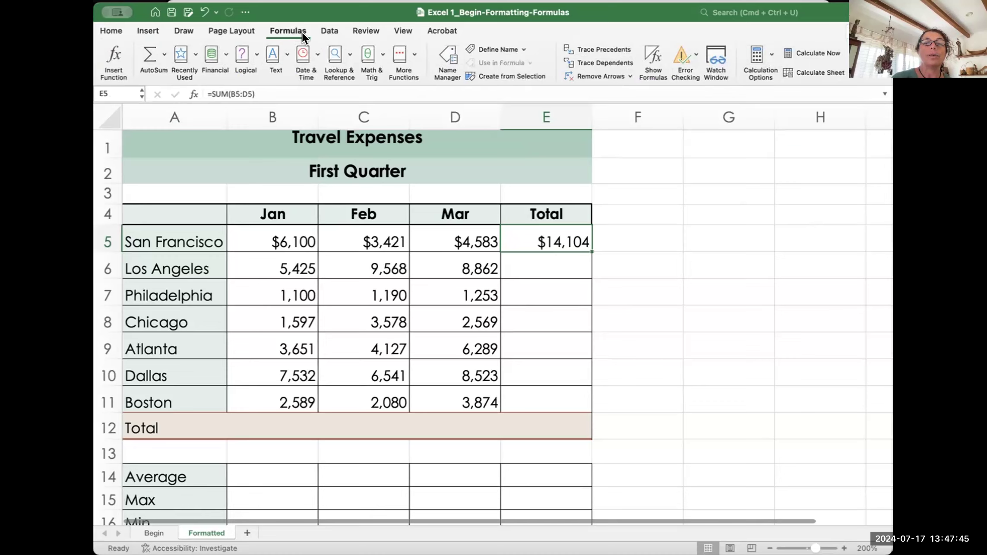
pyautogui.click(111, 30)
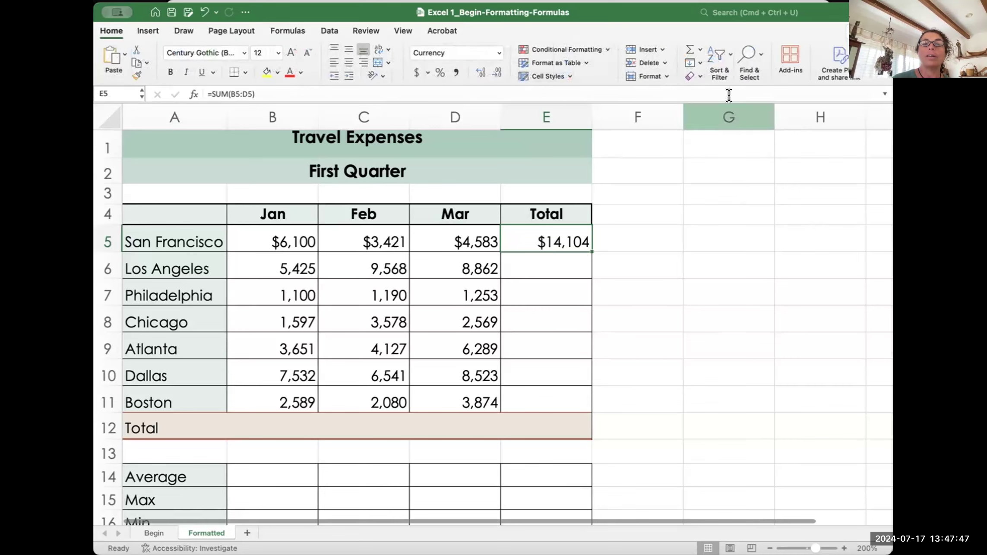
pyautogui.click(697, 48)
pyautogui.click(719, 139)
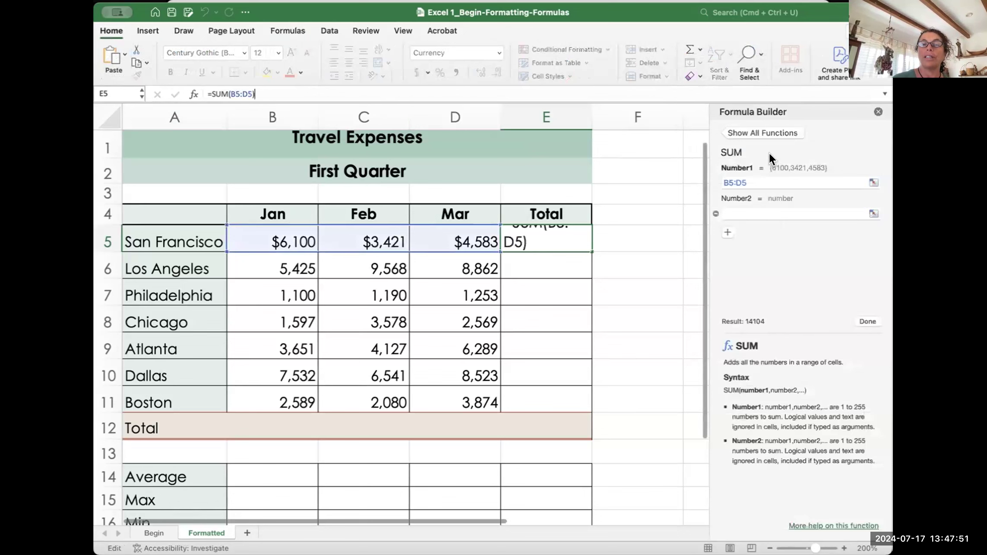
pyautogui.click(764, 213)
pyautogui.click(735, 130)
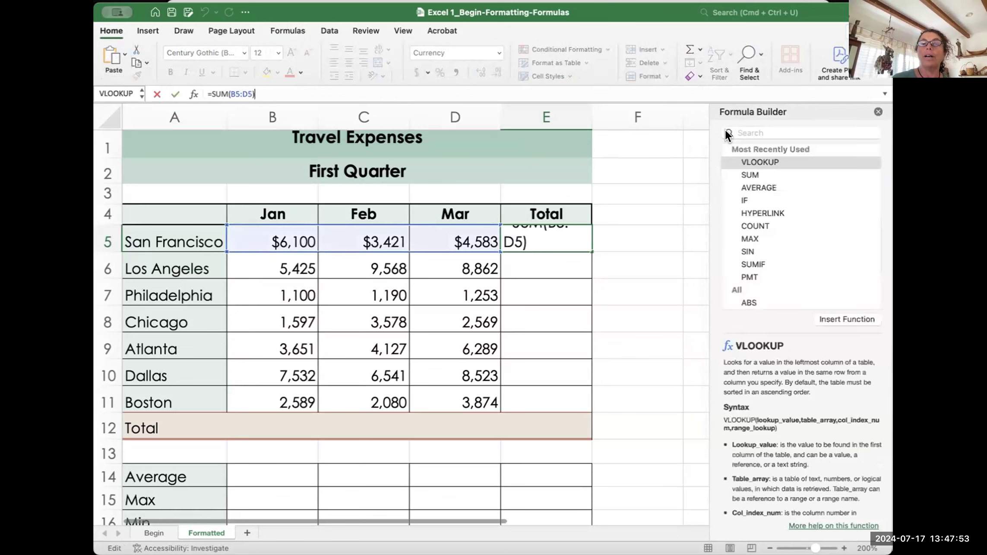
pyautogui.click(753, 208)
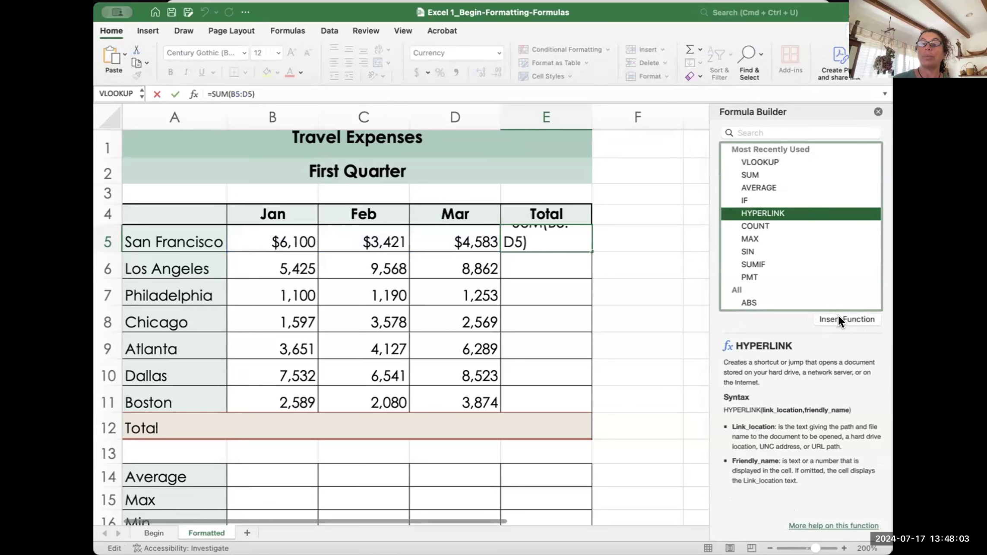
pyautogui.click(877, 111)
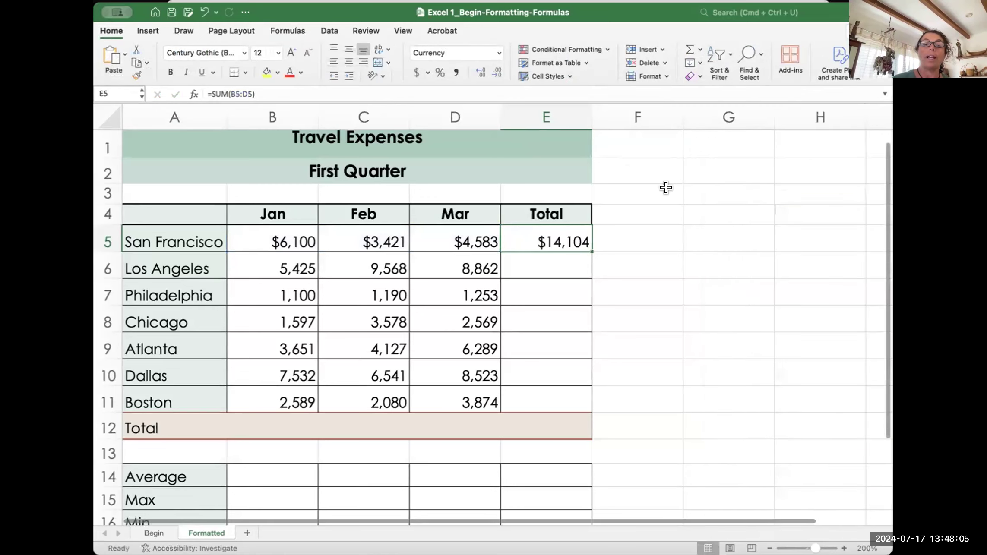
# Step: On the Formulas tab, scroll through the Financial functions list
pyautogui.click(292, 26)
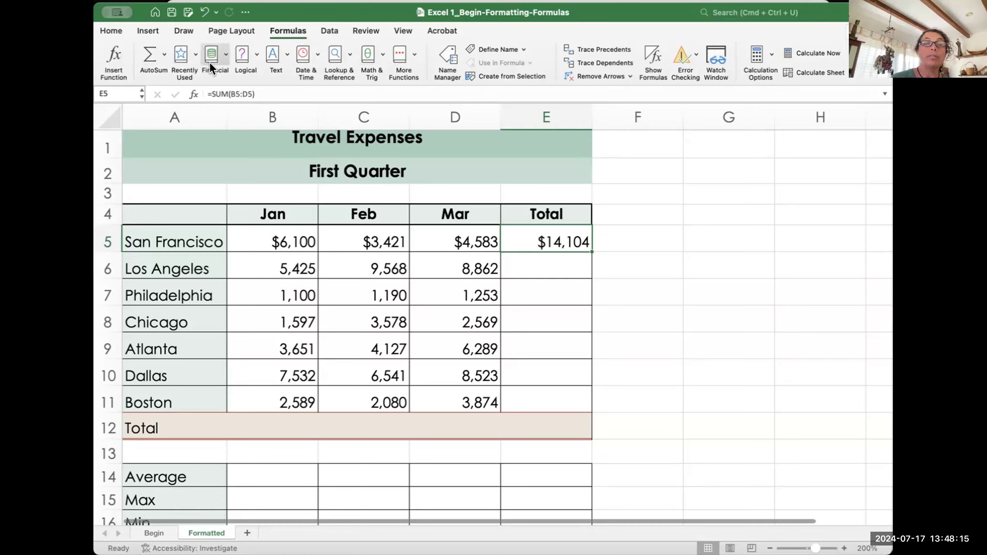
pyautogui.click(224, 53)
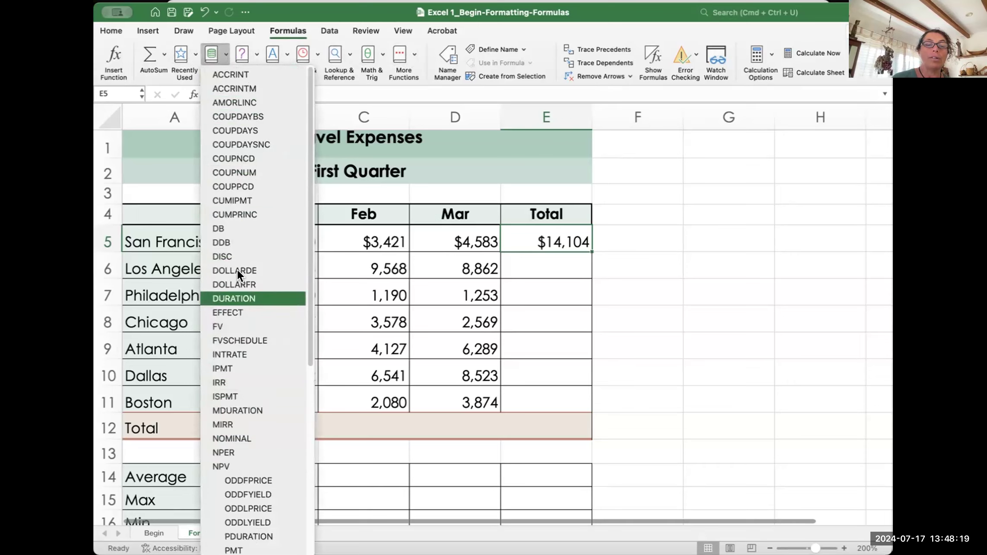
pyautogui.scroll(-5, 238, 484)
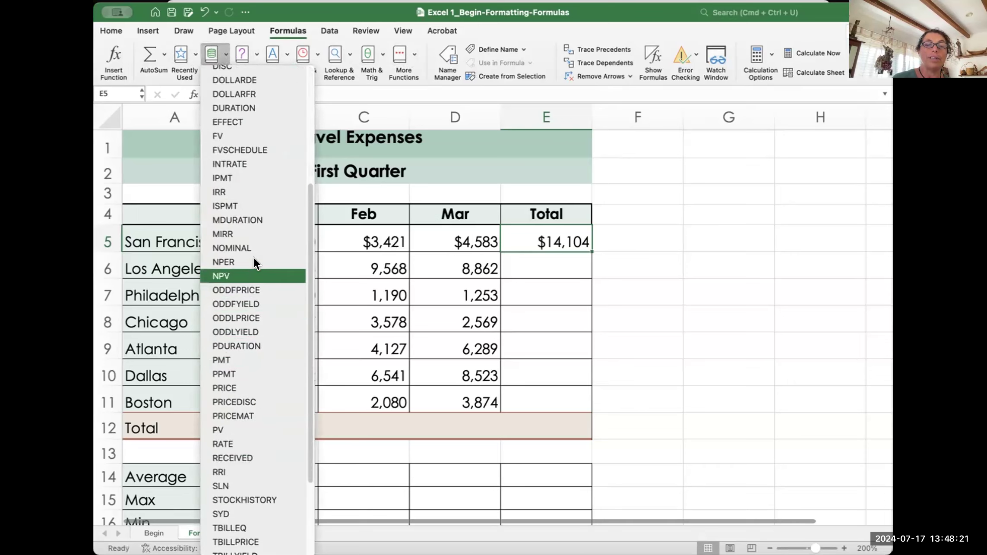
pyautogui.scroll(-4, 250, 441)
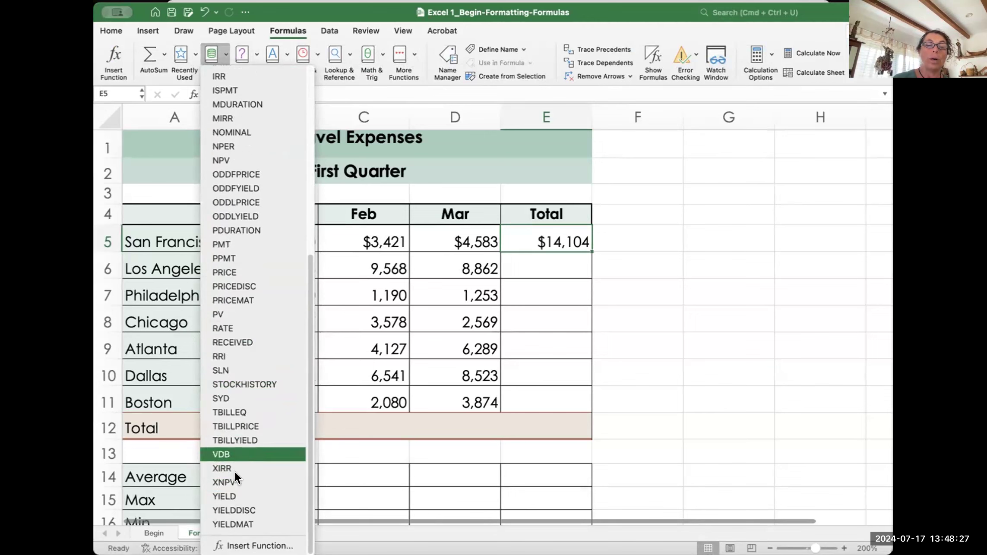
pyautogui.scroll(5, 234, 132)
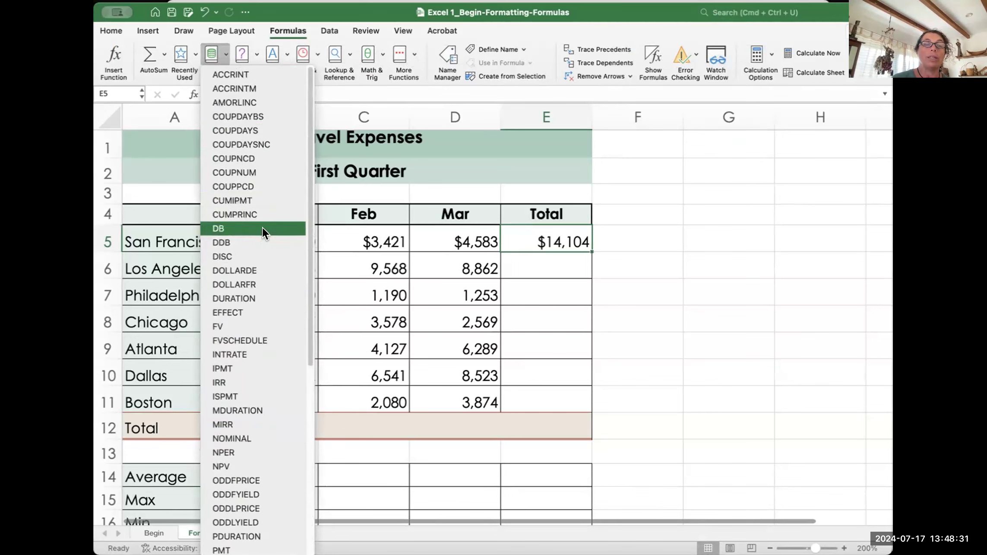
pyautogui.click(210, 54)
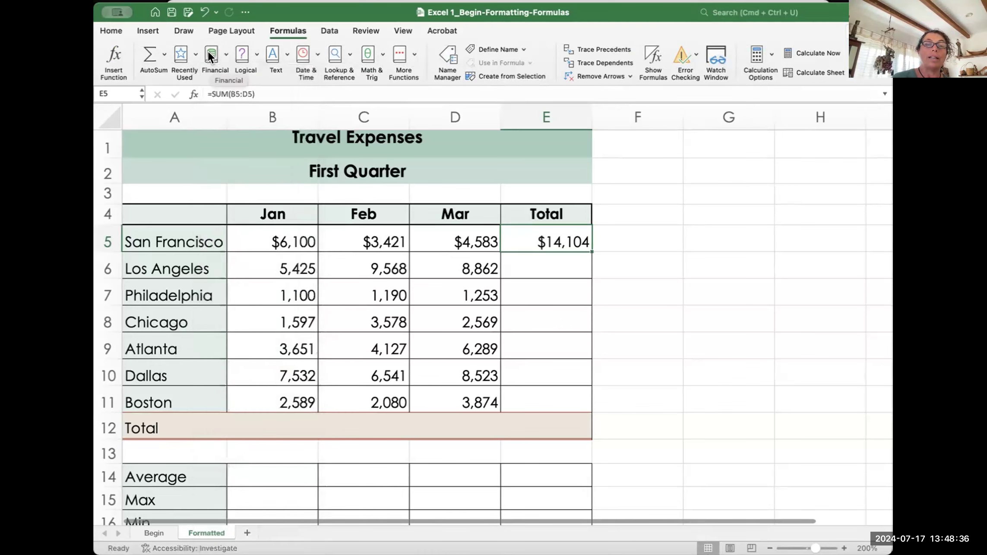
# Step: Browse the Logical, Text, Date & Time, Lookup & Reference and Math & Trig function lists
pyautogui.click(255, 52)
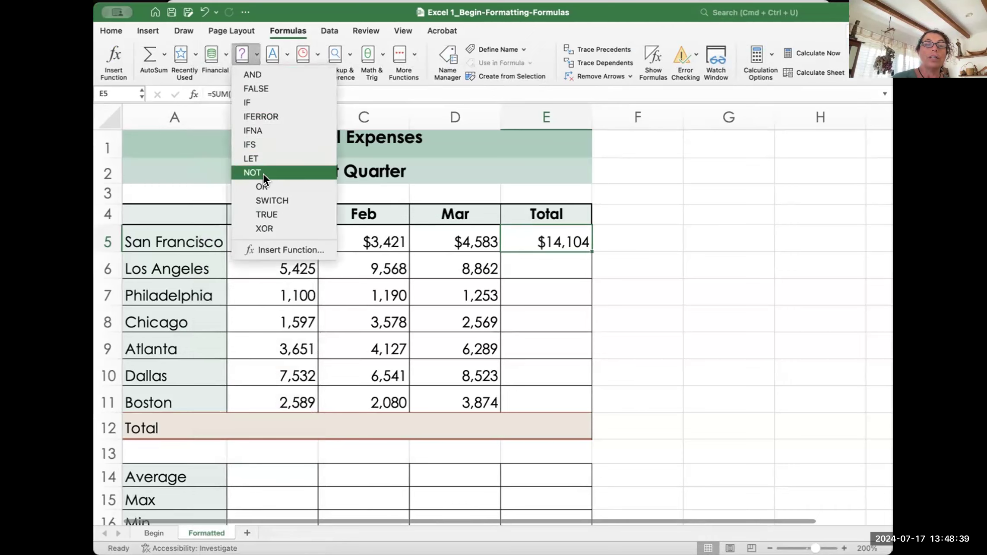
pyautogui.click(285, 47)
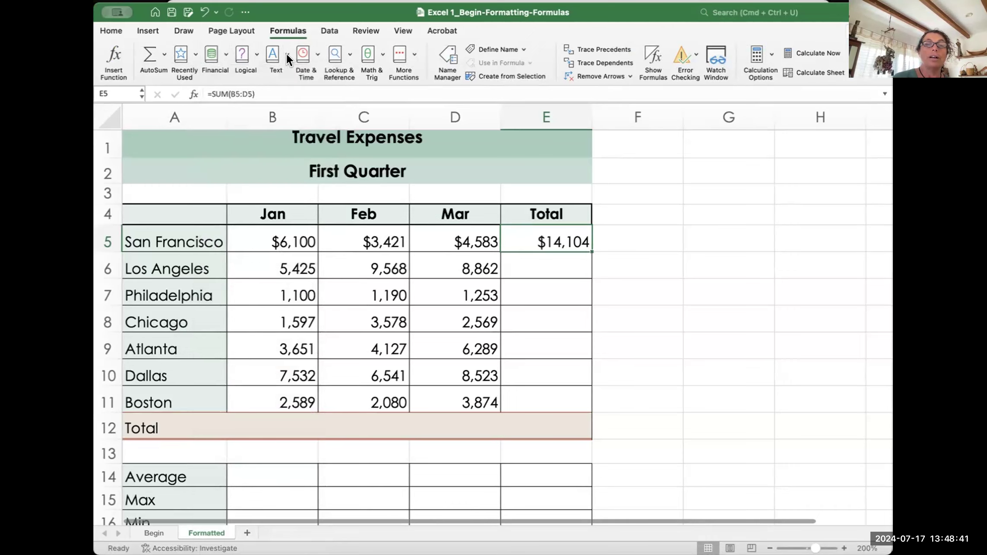
pyautogui.click(286, 54)
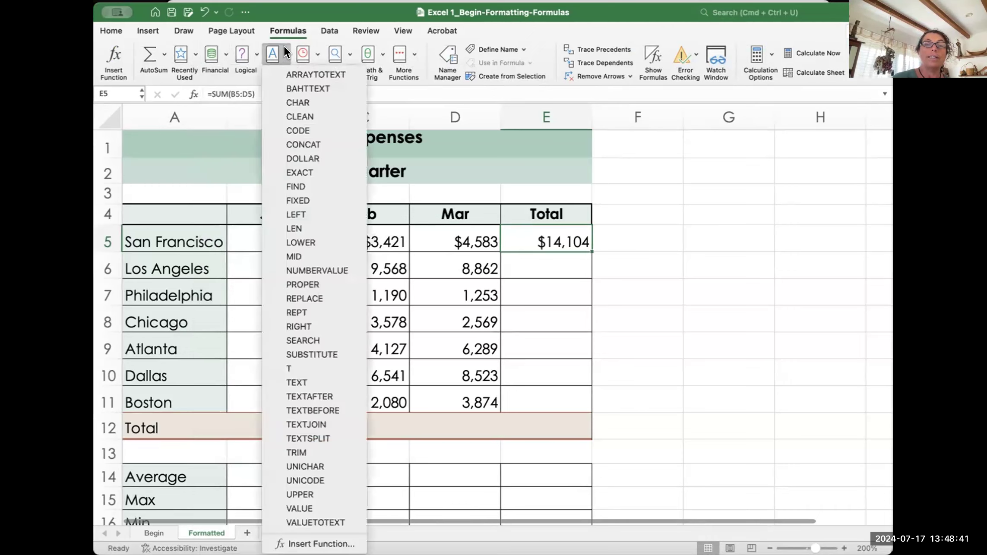
pyautogui.click(315, 54)
pyautogui.click(314, 52)
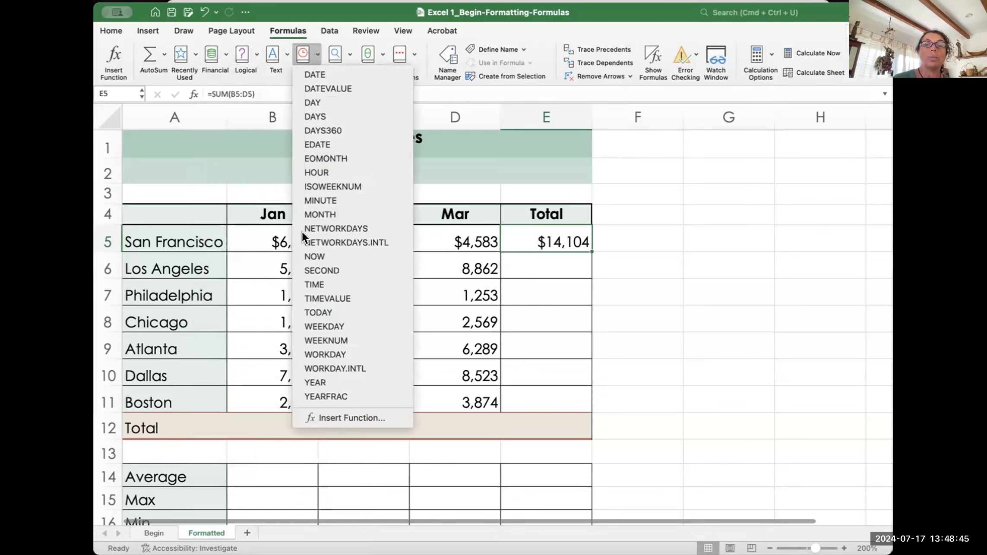
pyautogui.click(347, 47)
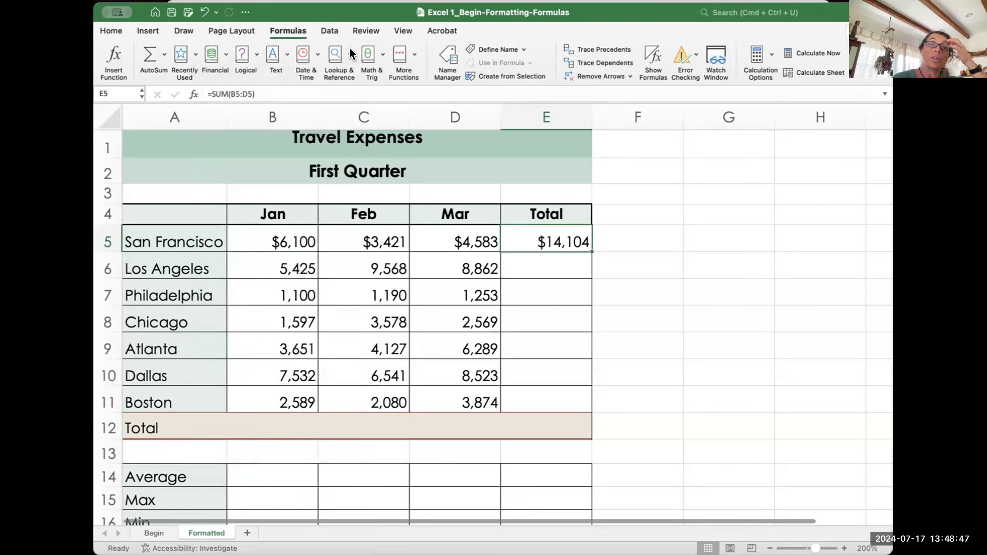
pyautogui.click(345, 52)
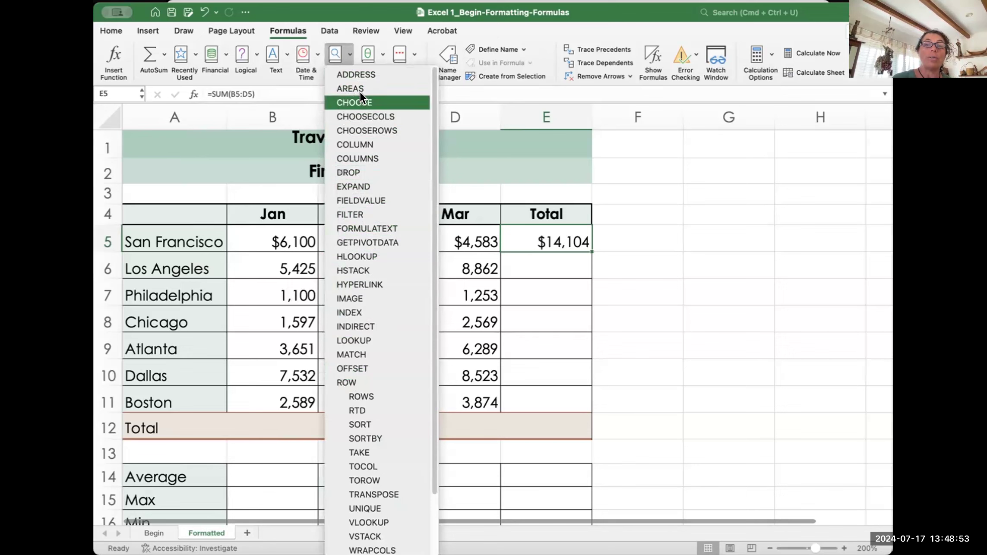
pyautogui.click(496, 16)
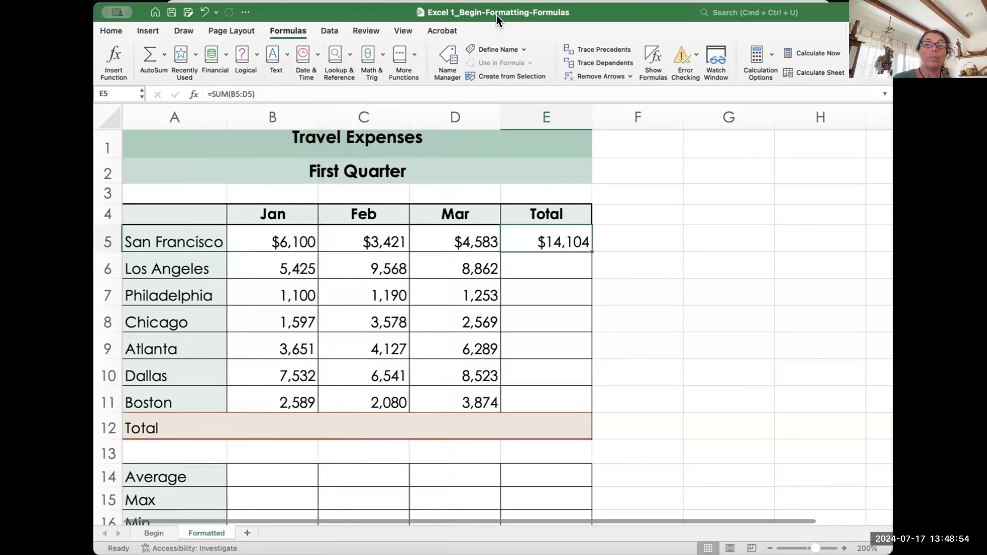
pyautogui.click(368, 54)
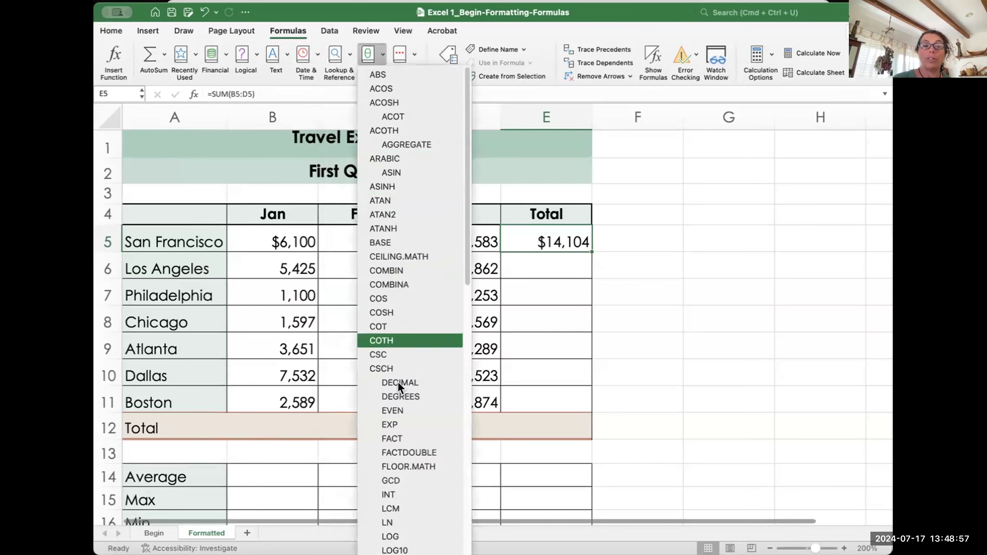
pyautogui.click(367, 45)
# Step: Look through the More Functions categories, then close the menu
pyautogui.click(411, 52)
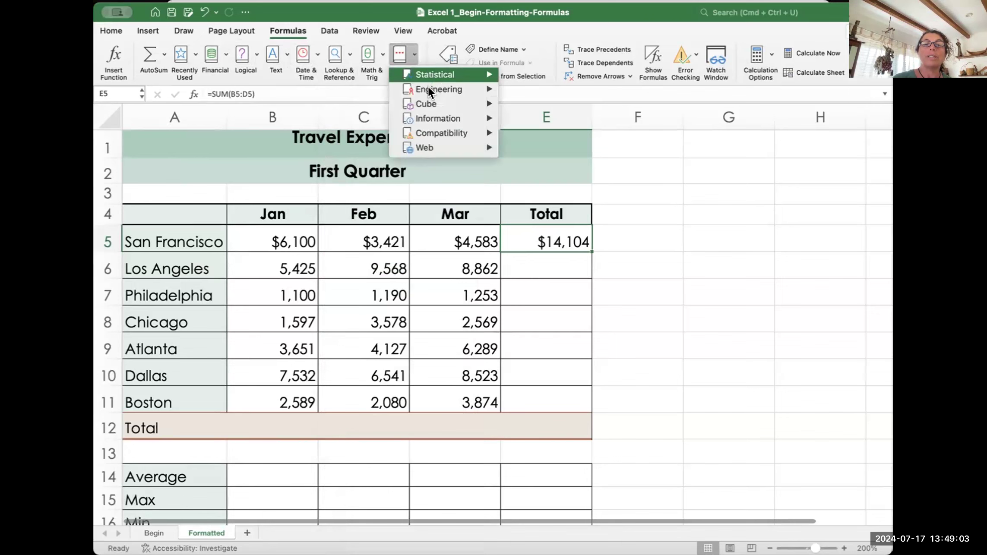
pyautogui.moveTo(422, 85)
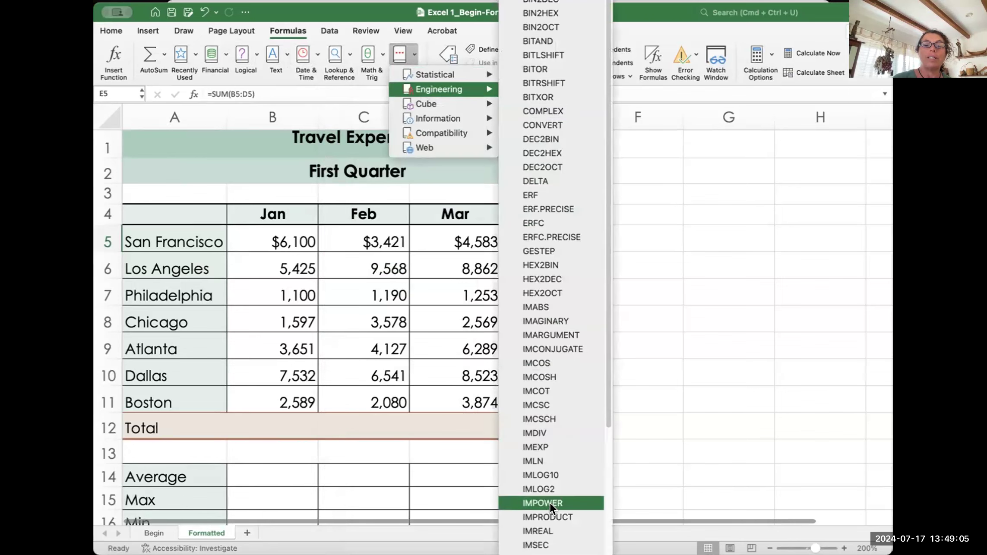
pyautogui.moveTo(482, 141)
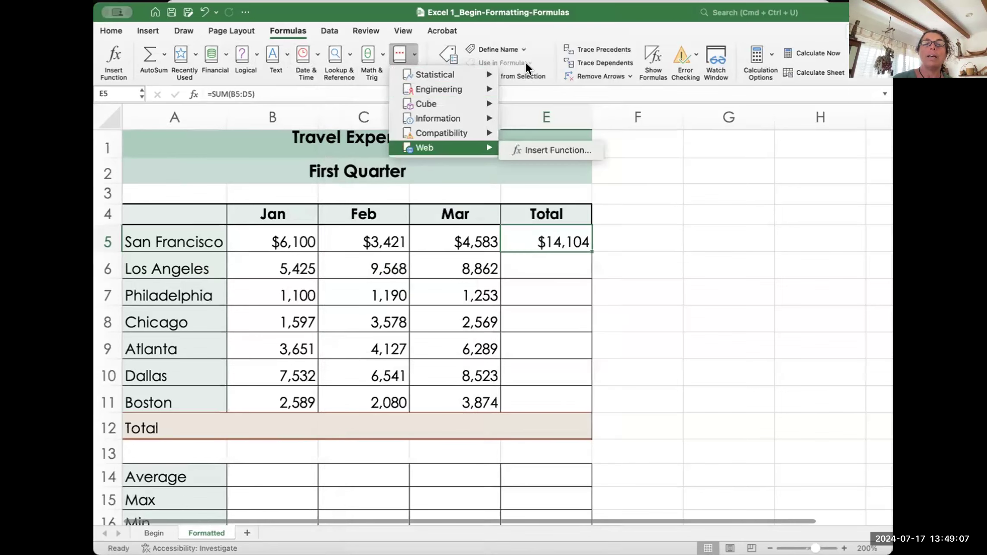
pyautogui.click(646, 26)
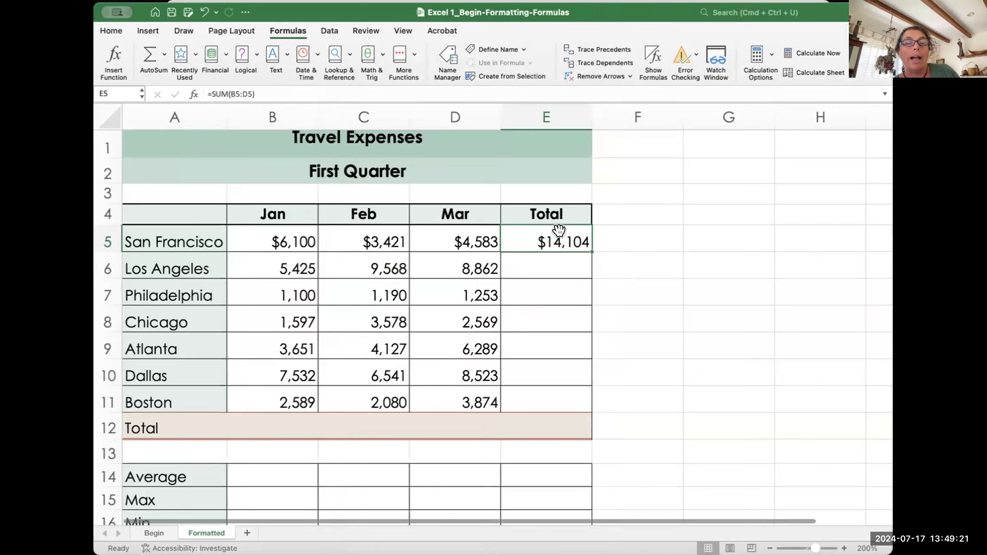
# Step: Undo the SUM in E5 and start a new formula with =
pyautogui.press('super+z')
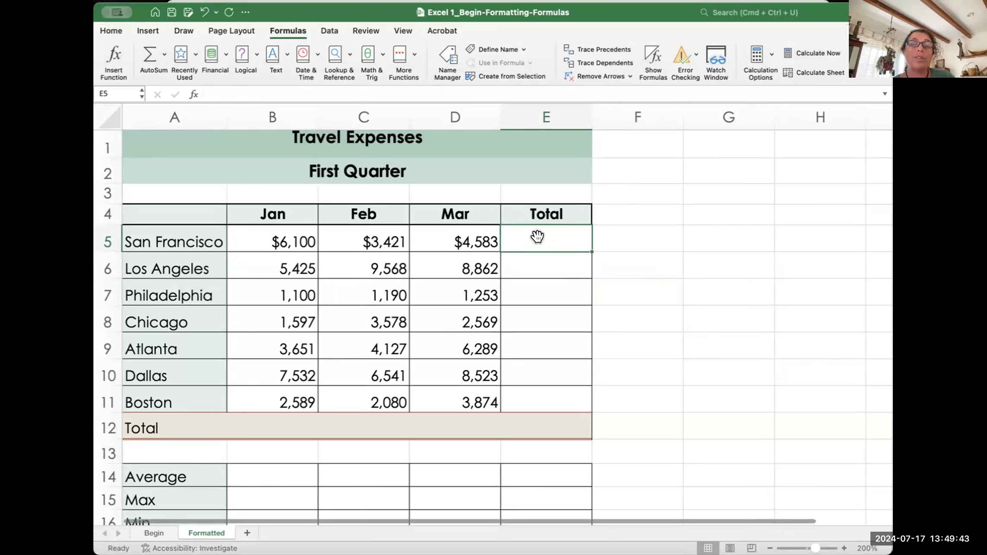
pyautogui.write('=')
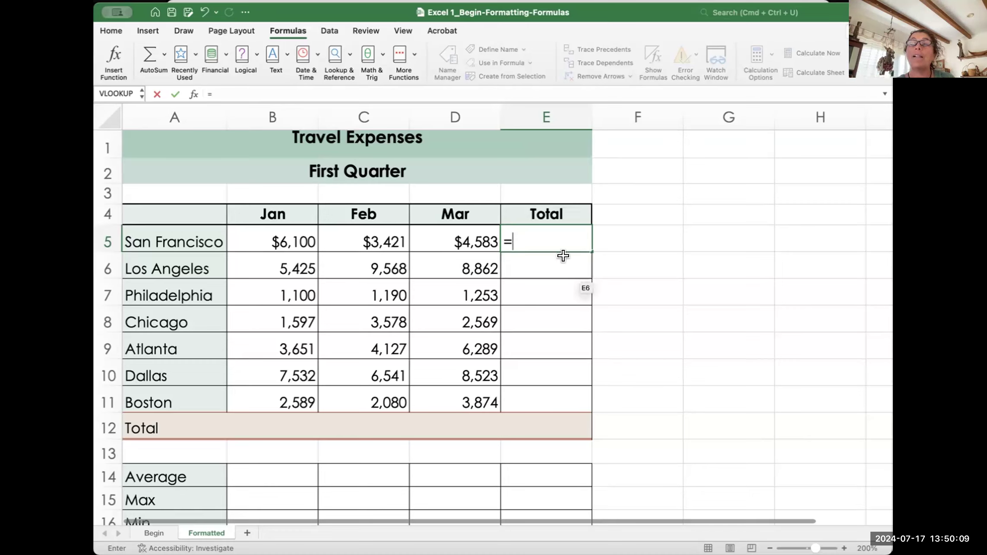
# Step: Insert SUM from the autocomplete list into E5's formula, retyping 'sum' once
pyautogui.click(515, 235)
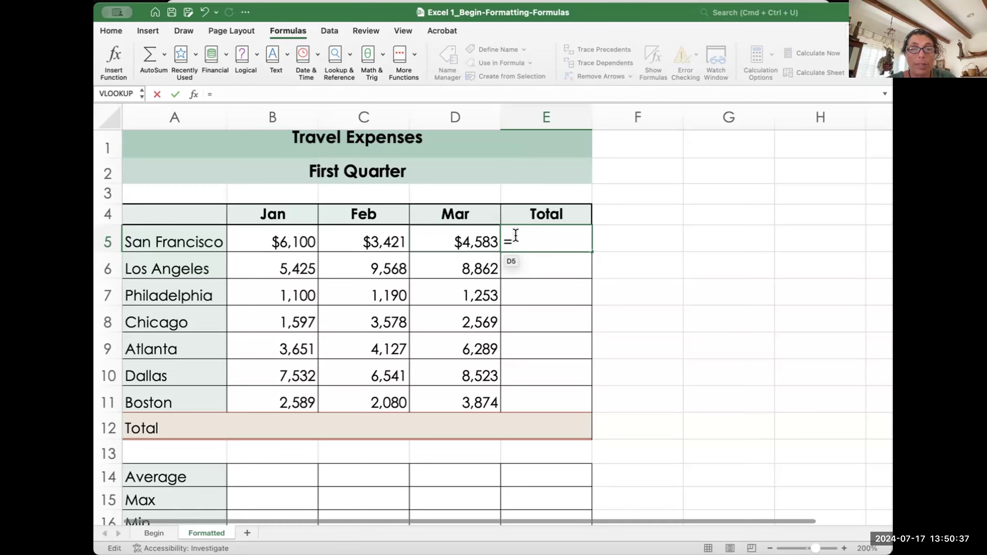
pyautogui.write('s')
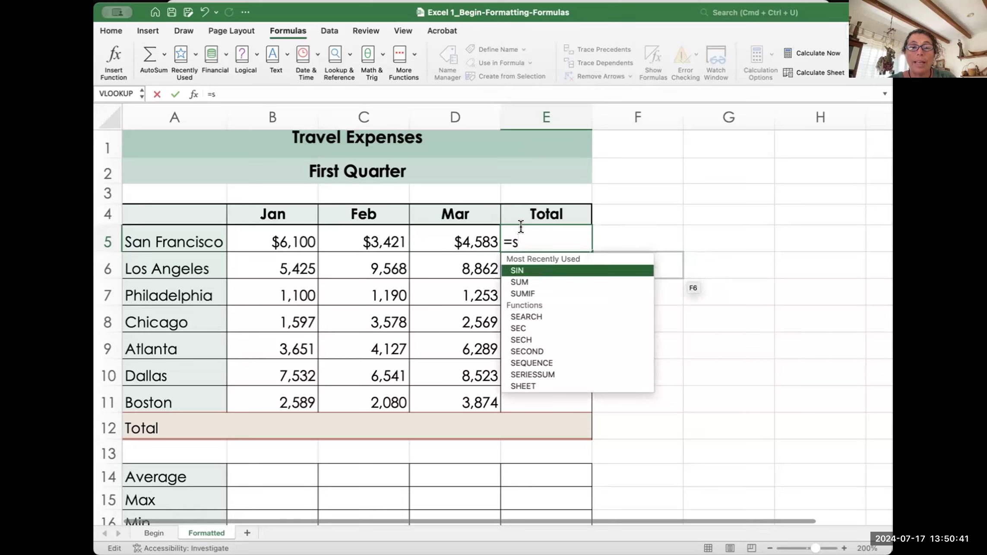
pyautogui.scroll(-10, 539, 364)
pyautogui.scroll(10, 538, 364)
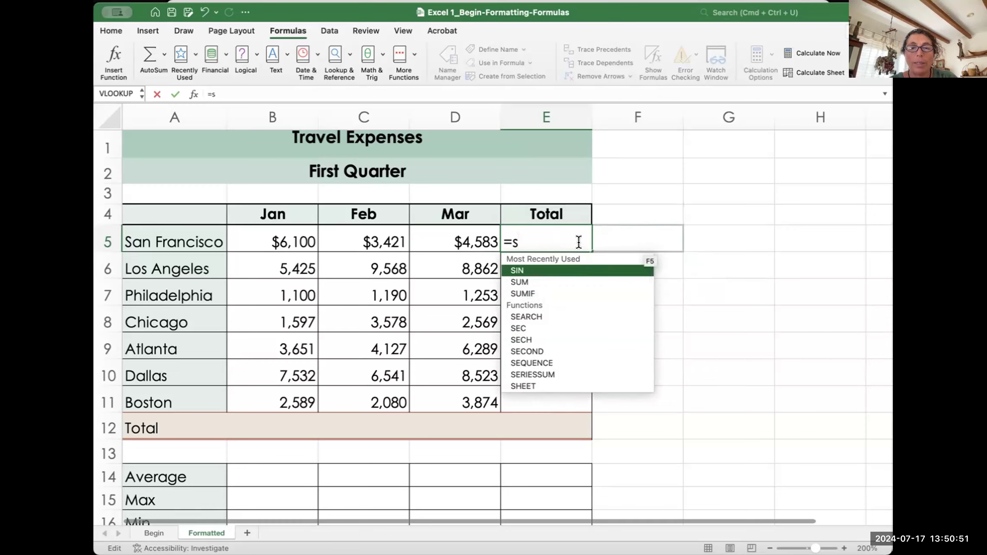
pyautogui.write('u')
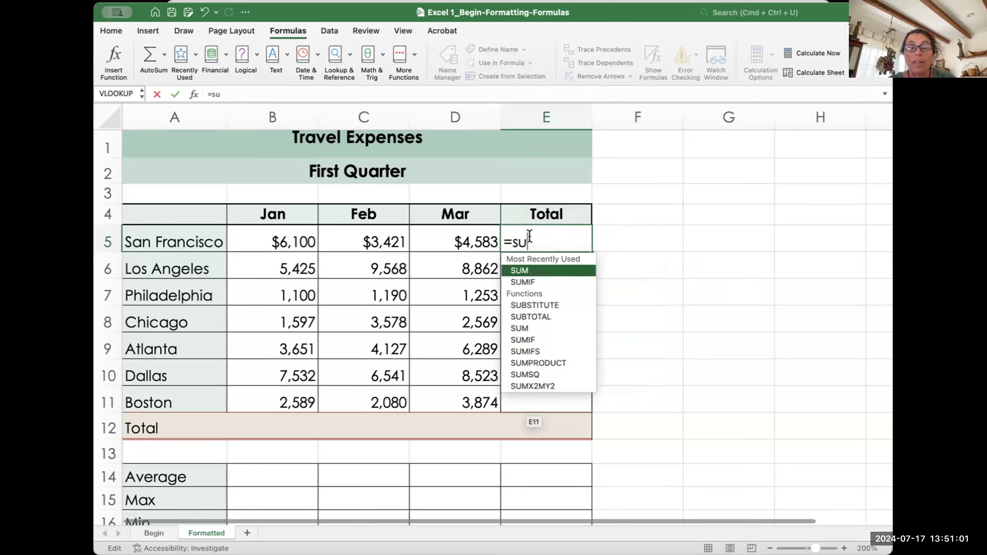
pyautogui.doubleClick(519, 270)
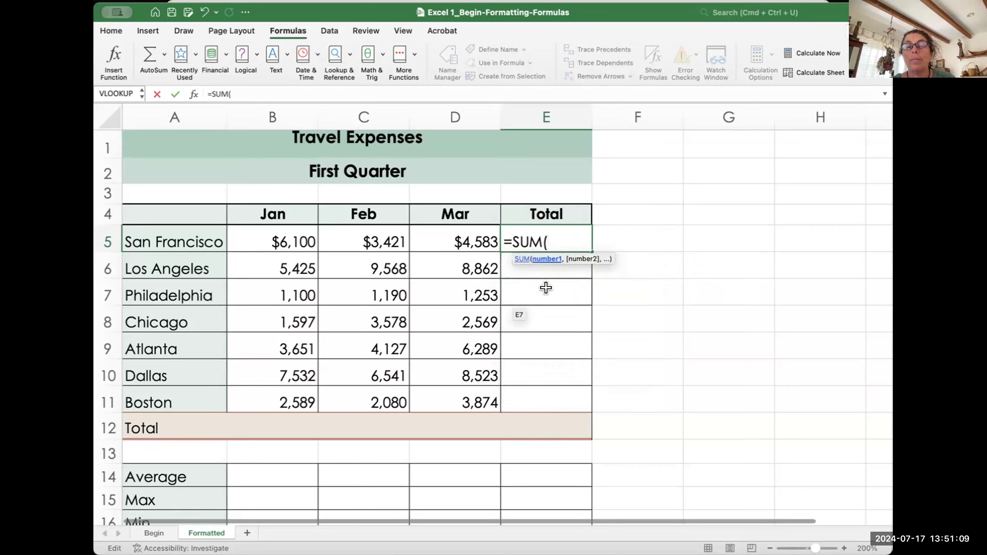
pyautogui.press('BackSpace')
pyautogui.press('BackSpace')
pyautogui.press('BackSpace')
pyautogui.press('BackSpace')
pyautogui.write('s')
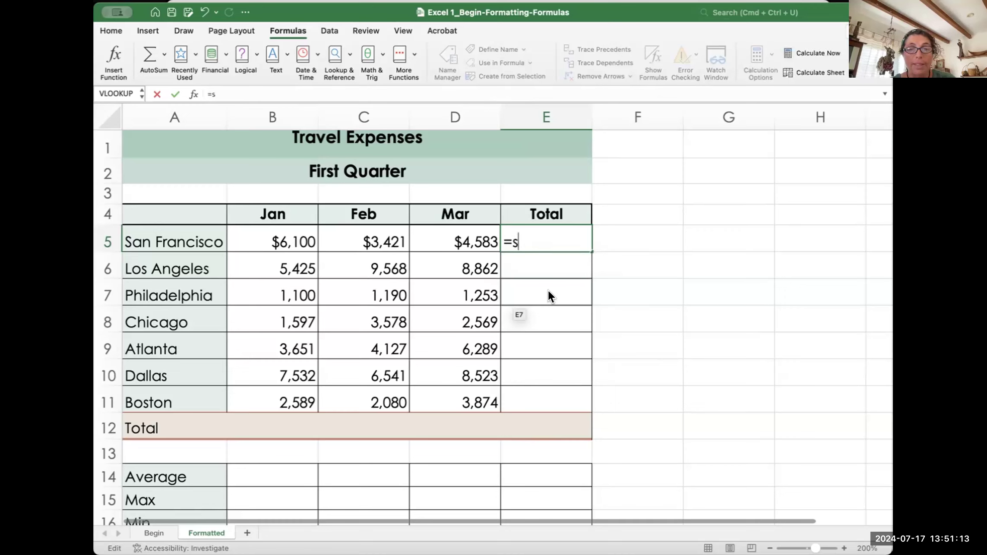
pyautogui.write('u')
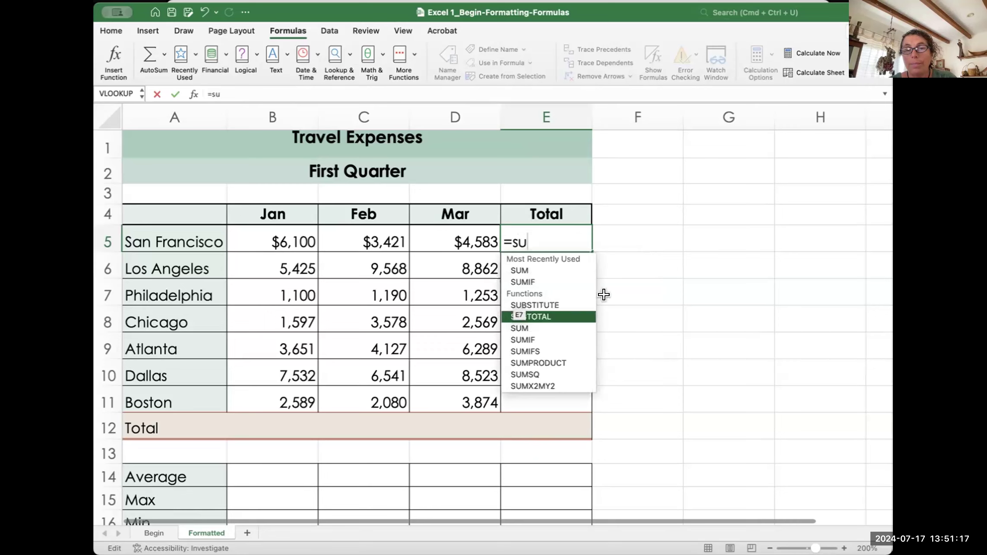
pyautogui.write('m')
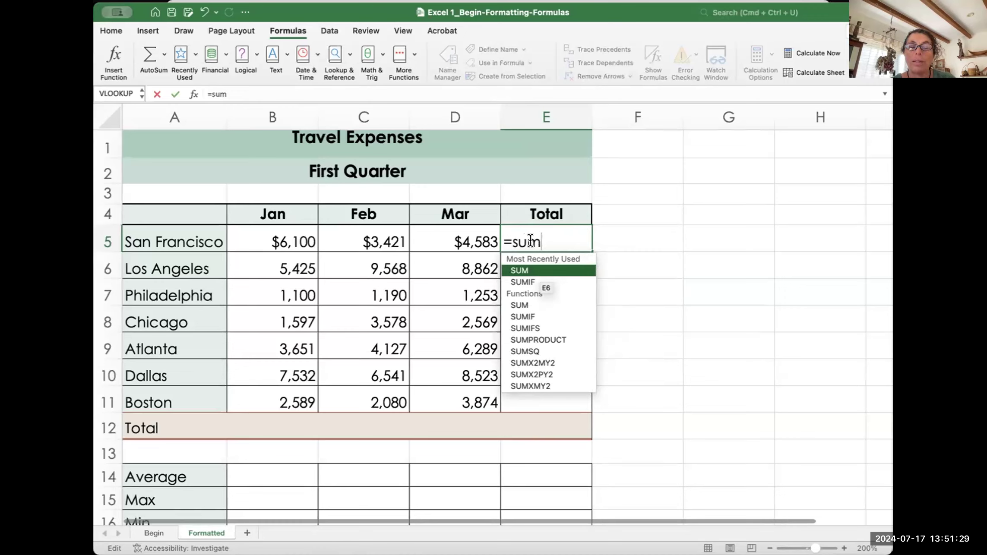
pyautogui.doubleClick(519, 268)
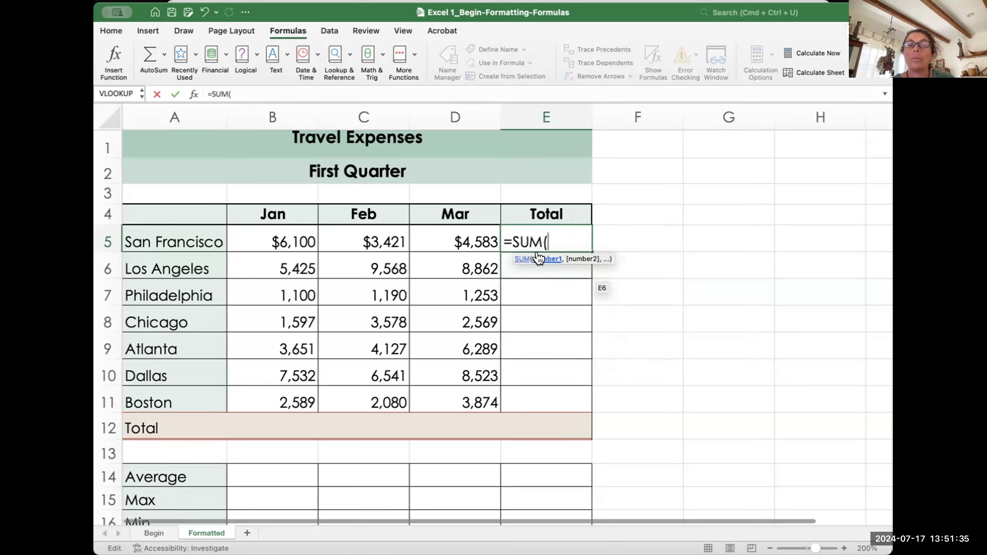
pyautogui.click(566, 333)
# Step: Backspace away the partial =SUM( formula and reselect E5
pyautogui.press('BackSpace')
pyautogui.press('BackSpace')
pyautogui.press('BackSpace')
pyautogui.press('BackSpace')
pyautogui.press('BackSpace')
pyautogui.press('BackSpace')
pyautogui.press('BackSpace')
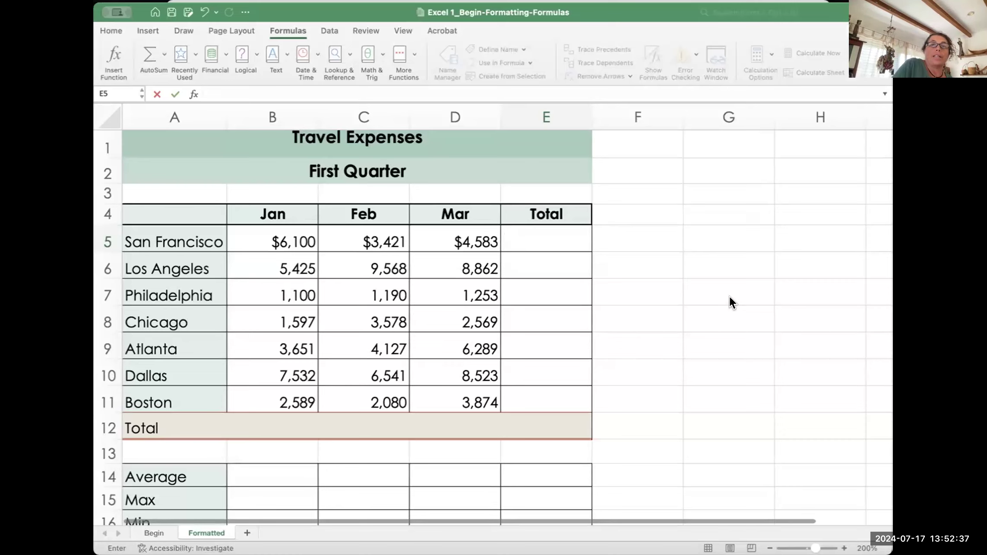
pyautogui.click(529, 236)
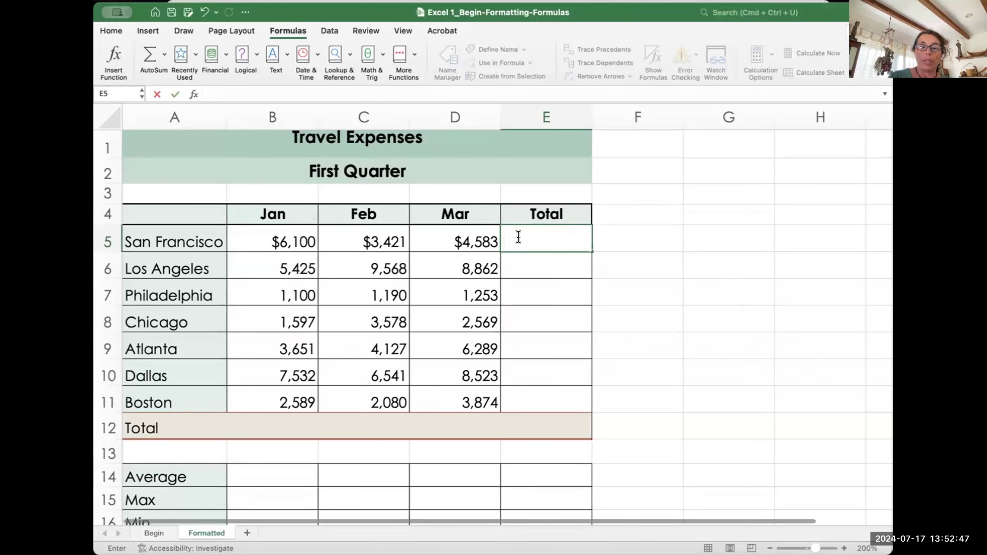
# Step: Type =s, pick SUM from autocomplete, and start the range at B5
pyautogui.write('=')
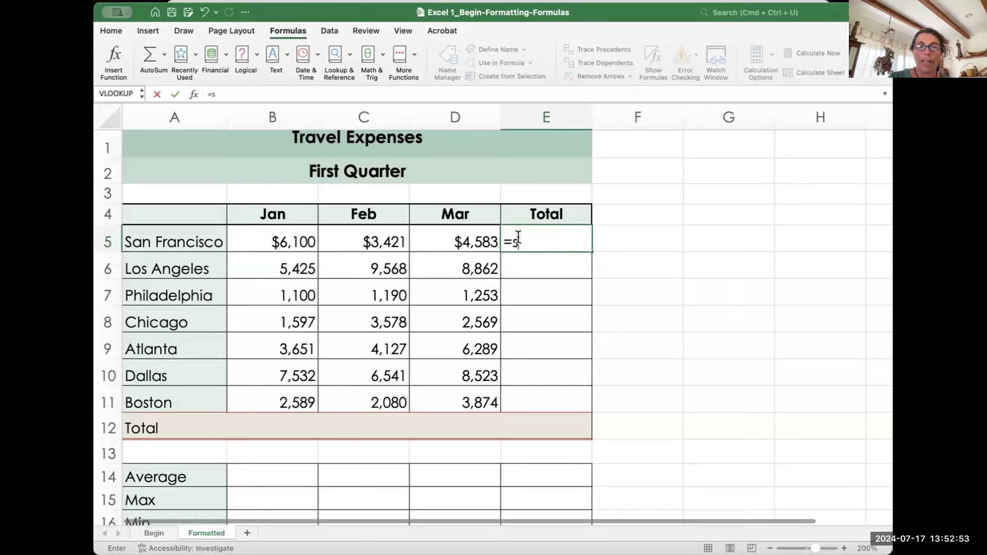
pyautogui.write('s')
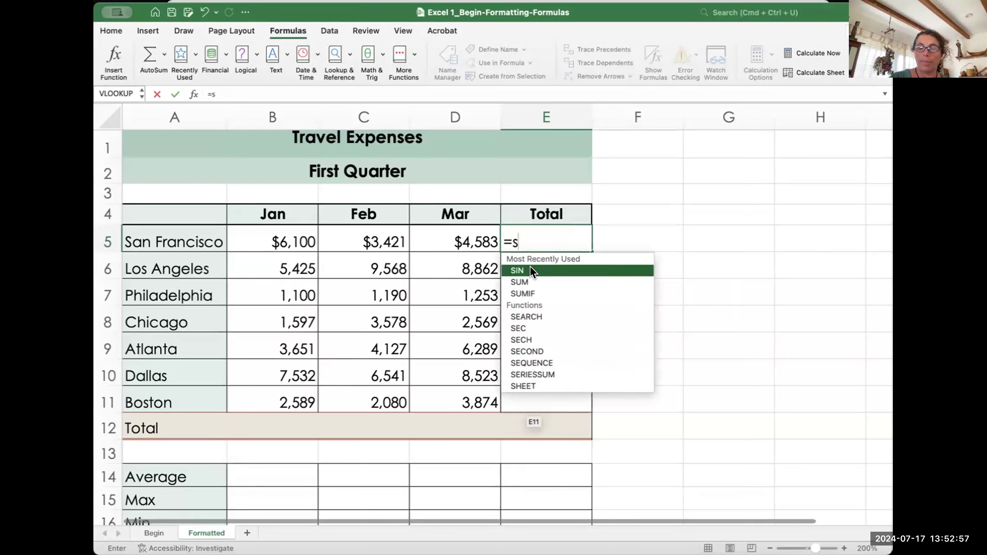
pyautogui.press('Escape')
pyautogui.press('BackSpace')
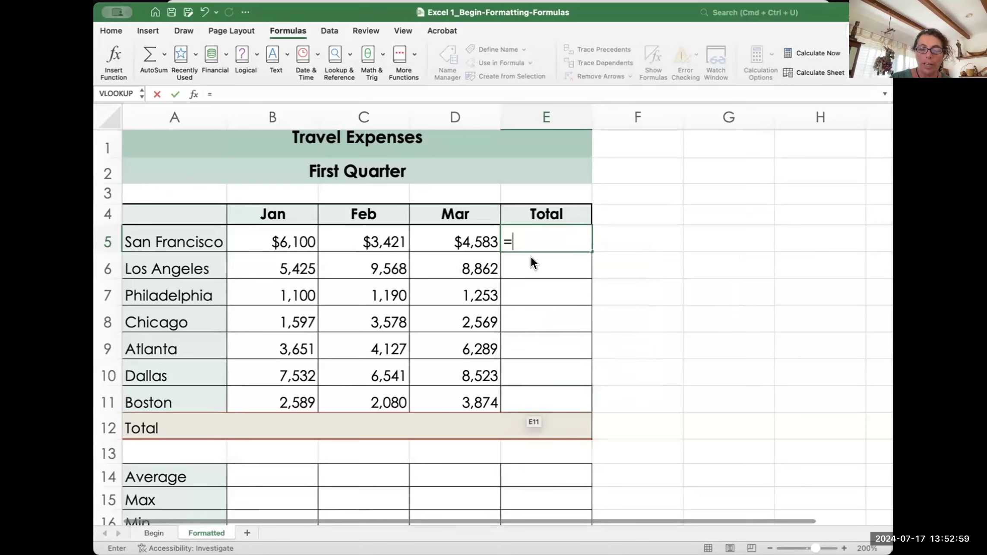
pyautogui.write('s')
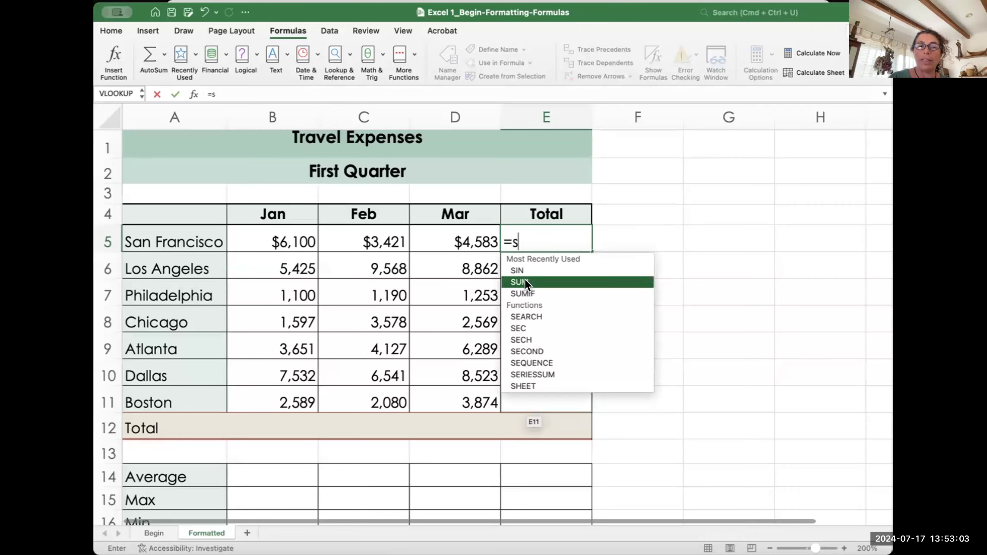
pyautogui.doubleClick(525, 281)
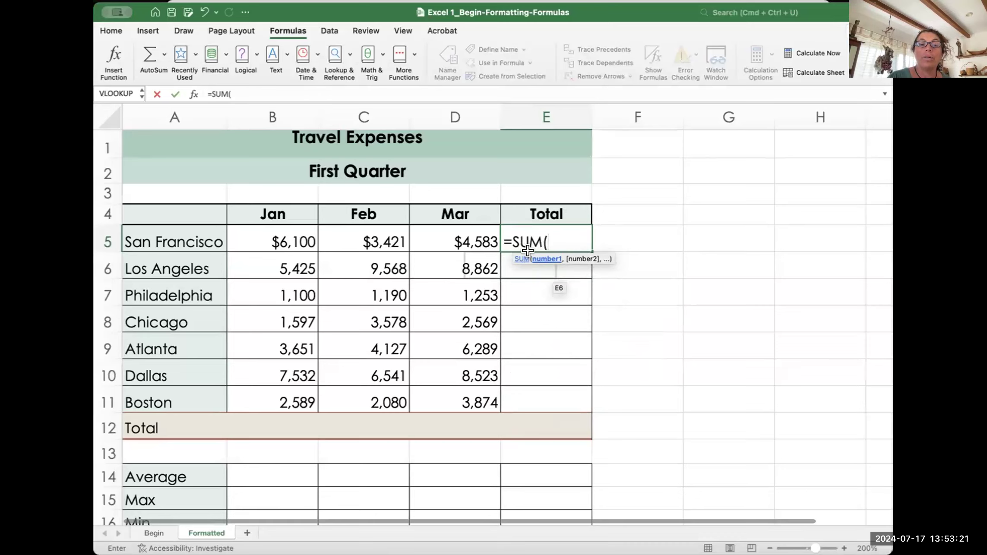
pyautogui.click(277, 240)
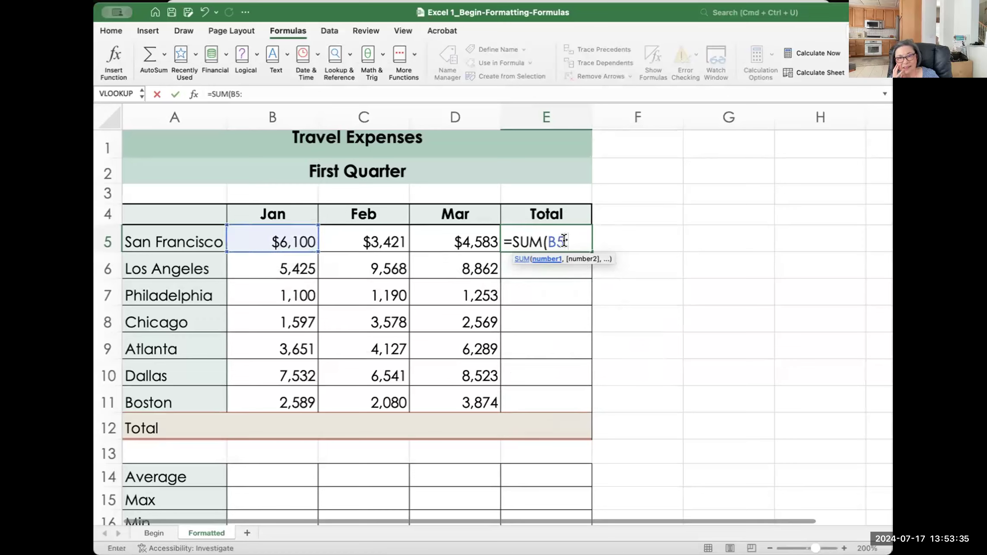
# Step: Set the SUM range to B5:D5, redoing the drag selection once
pyautogui.write(':')
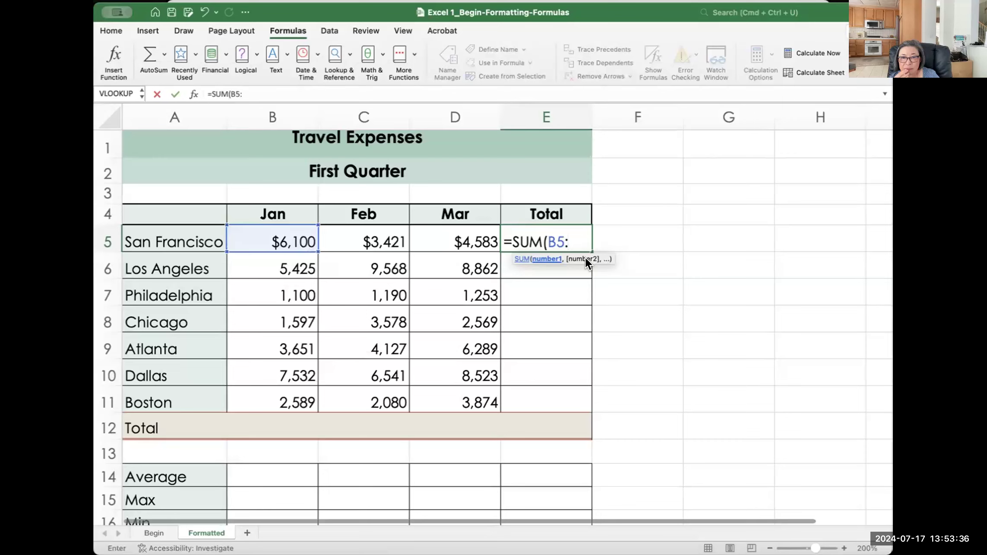
pyautogui.click(459, 233)
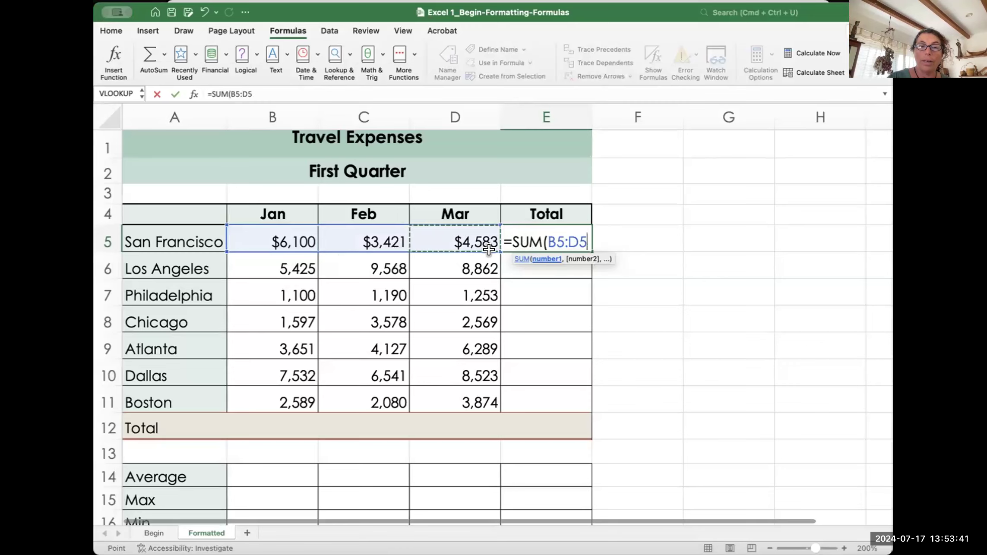
pyautogui.press('BackSpace')
pyautogui.press('BackSpace')
pyautogui.press('BackSpace')
pyautogui.press('BackSpace')
pyautogui.press('BackSpace')
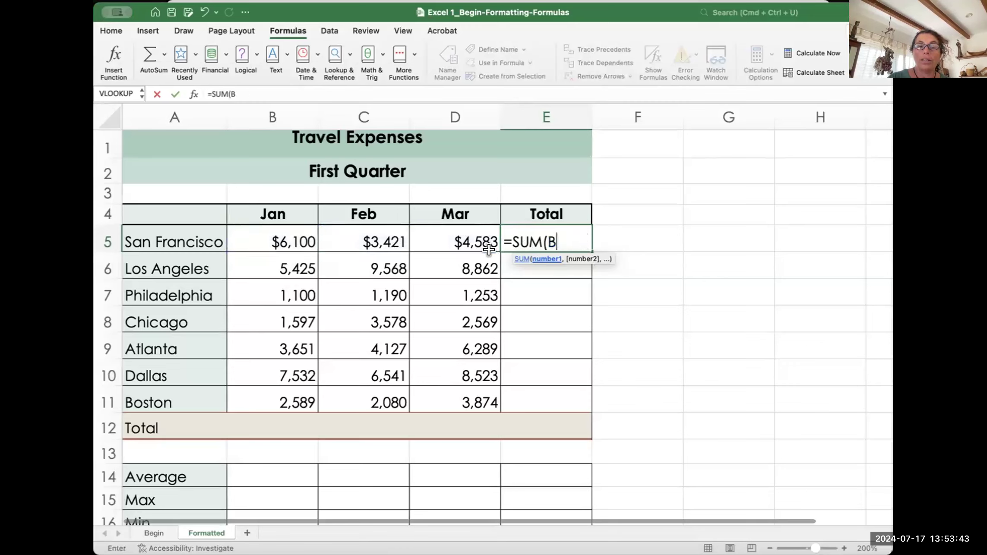
pyautogui.moveTo(286, 227); pyautogui.dragTo(440, 233)
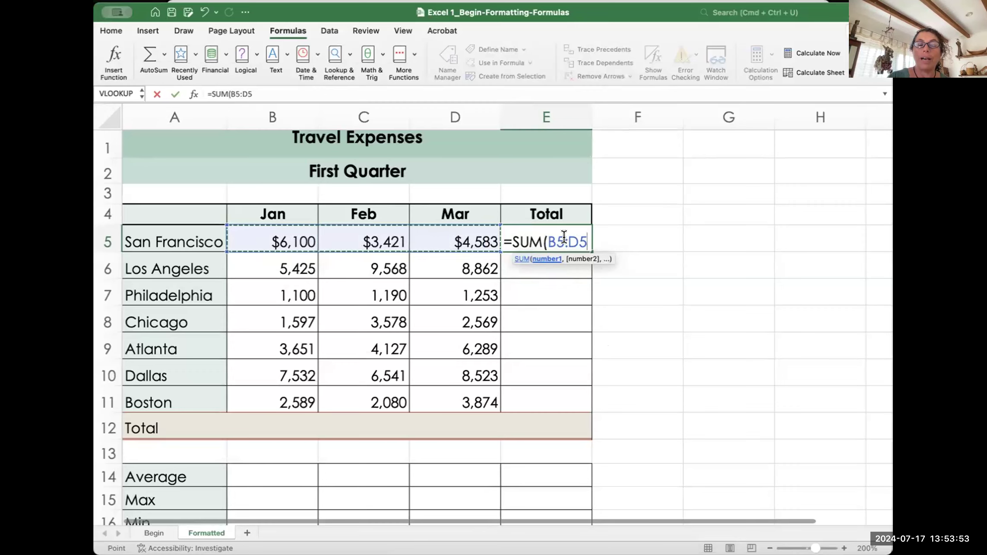
pyautogui.hotkey('shift', 'Left')
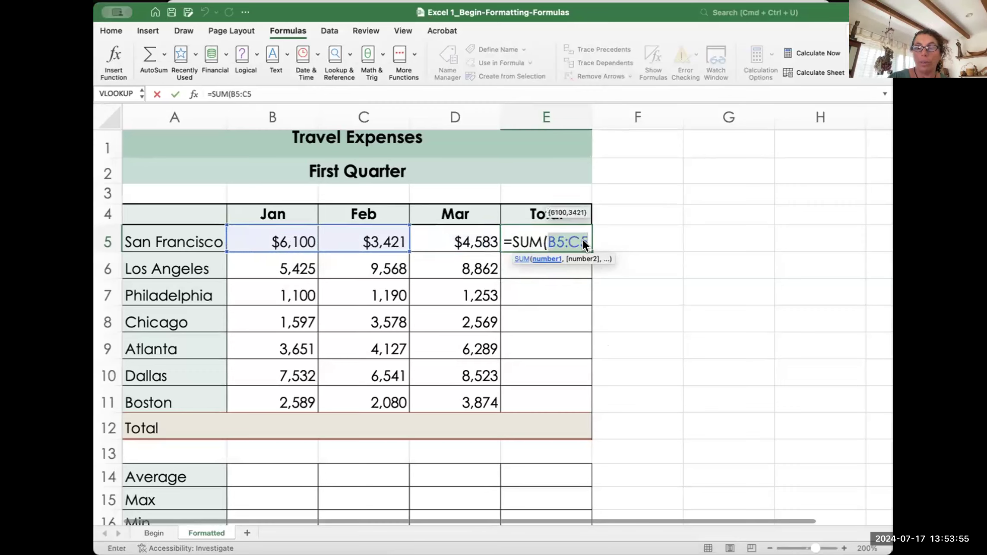
pyautogui.press('BackSpace')
pyautogui.moveTo(277, 239); pyautogui.dragTo(440, 237)
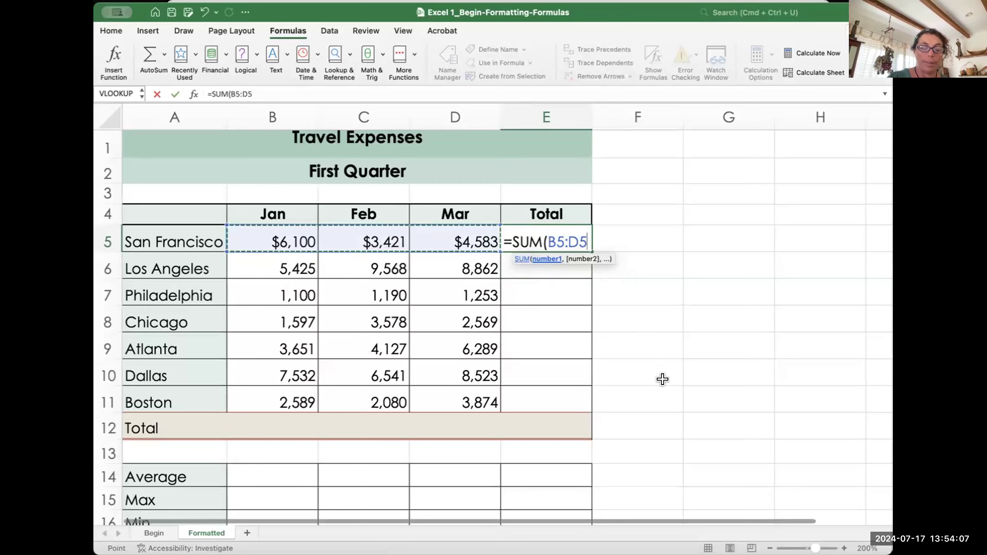
# Step: Close and commit =SUM(B5:D5) in E5, showing $14,104
pyautogui.write(')')
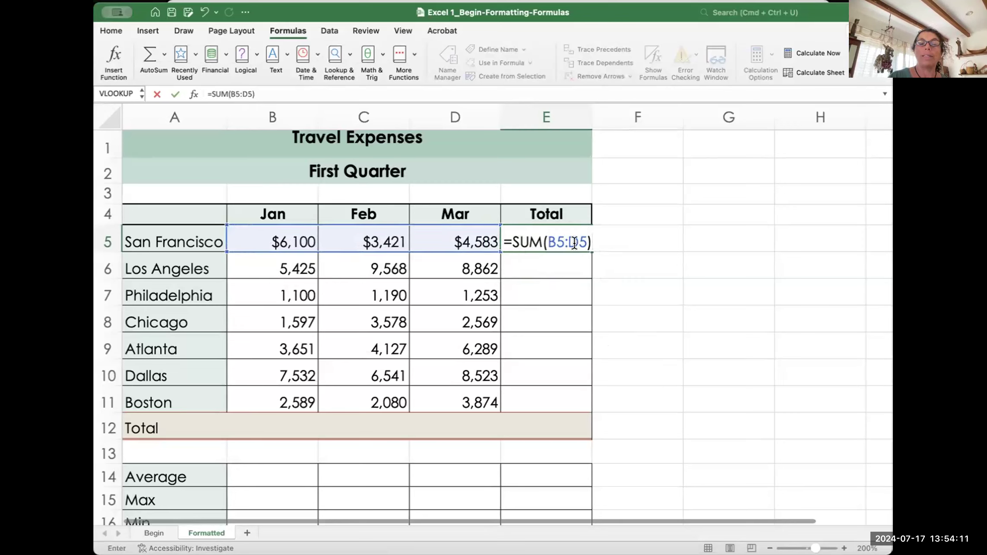
pyautogui.press('Return')
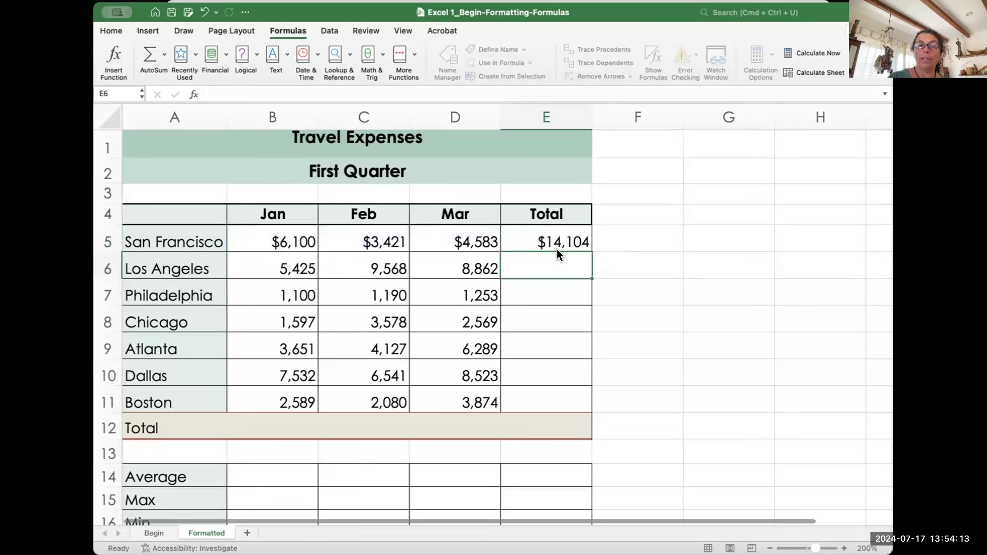
pyautogui.click(558, 233)
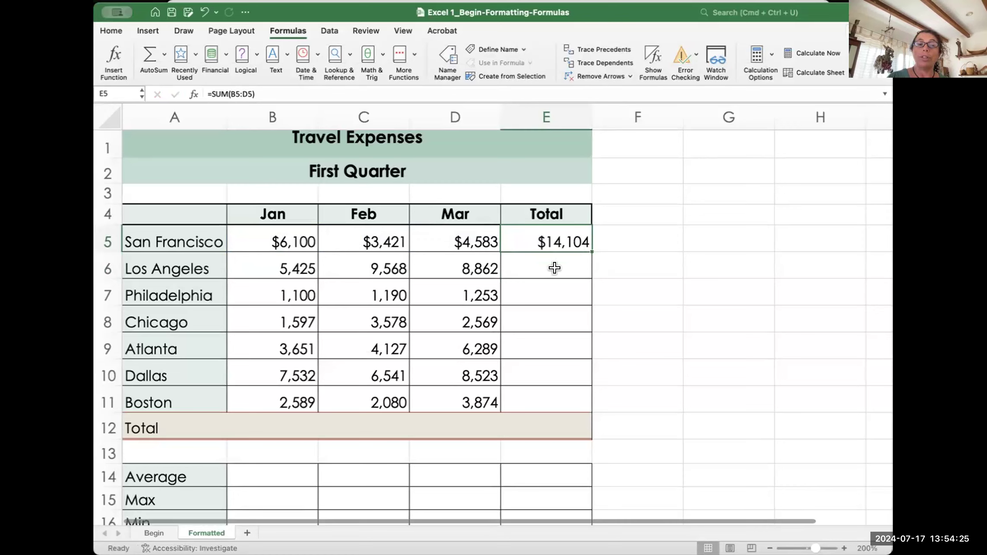
pyautogui.click(410, 53)
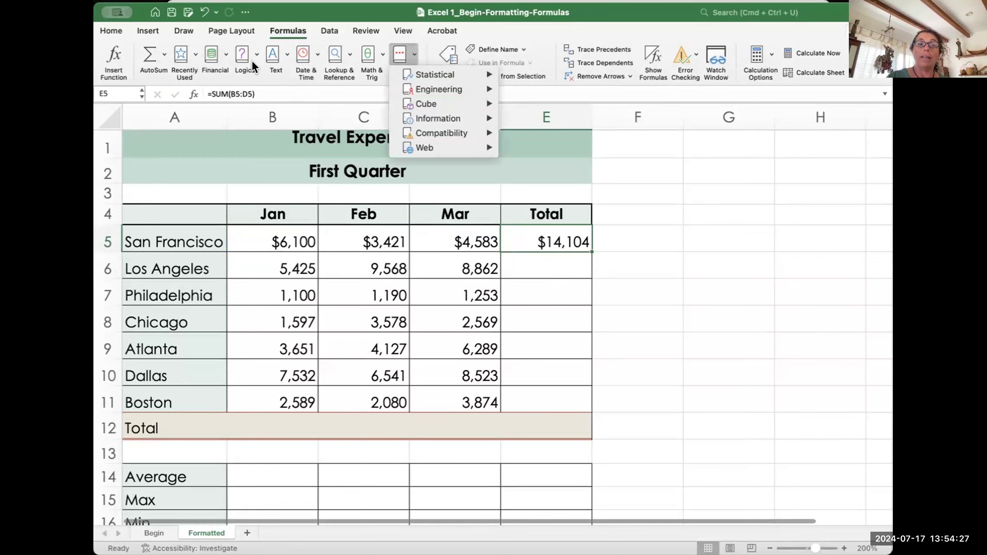
pyautogui.moveTo(439, 87)
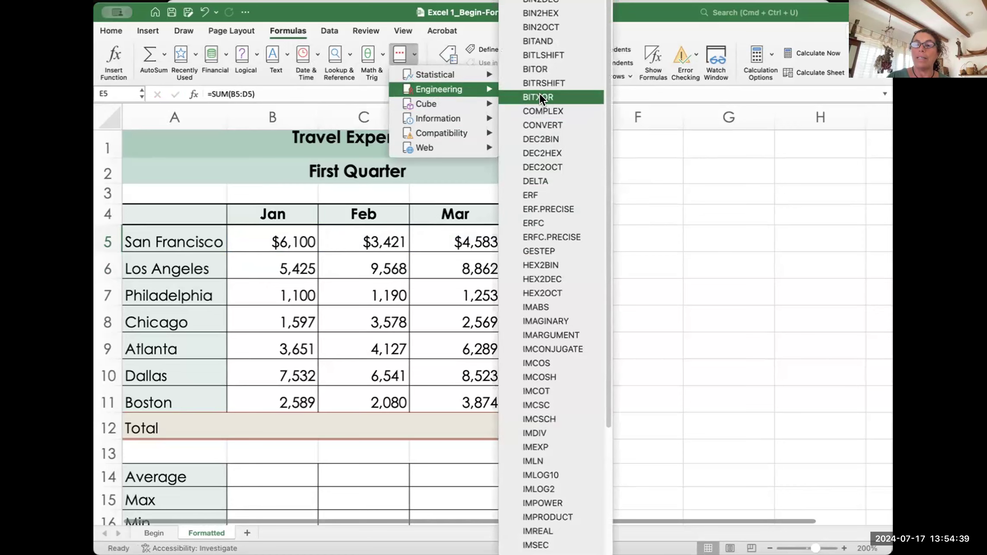
pyautogui.click(283, 48)
pyautogui.click(285, 53)
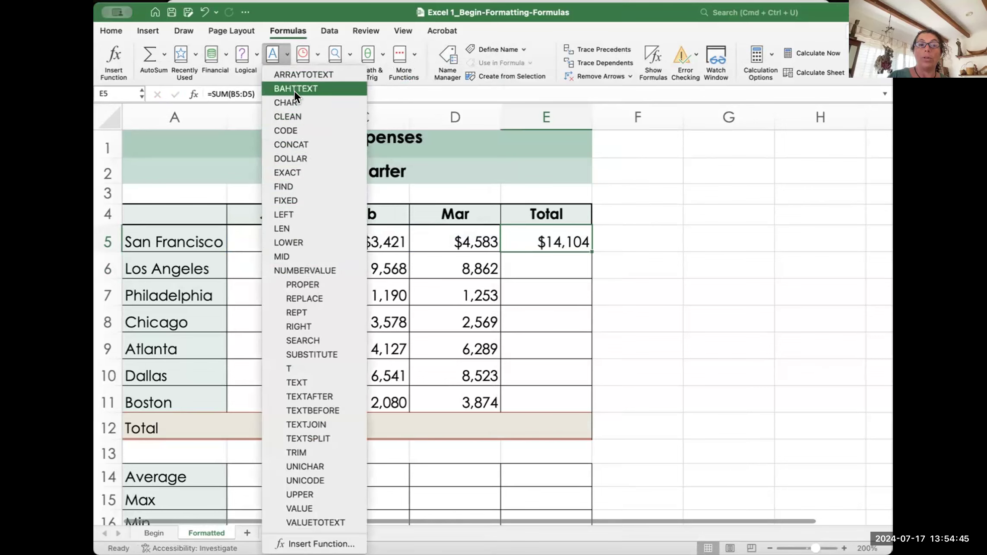
pyautogui.click(686, 246)
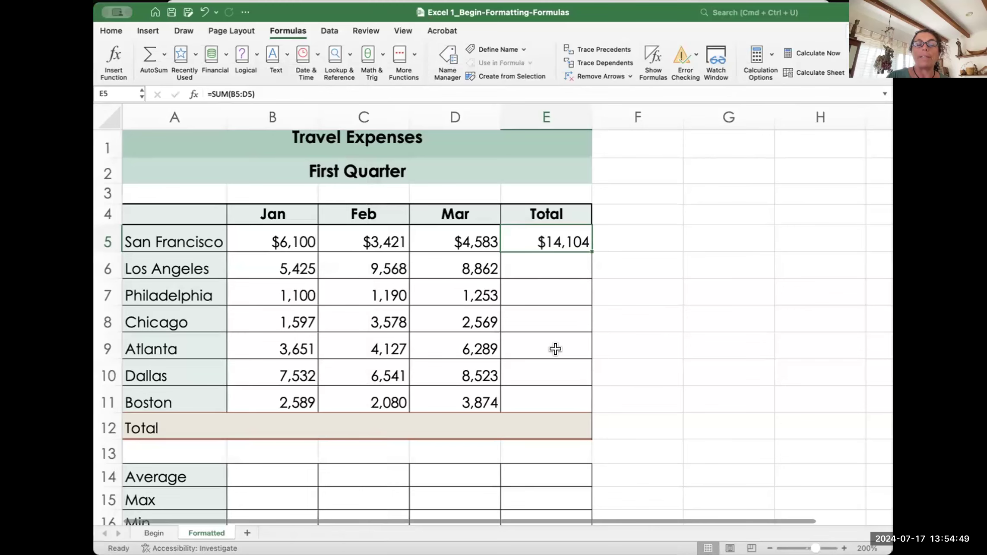
# Step: Scroll down to rows 19–20 and start a formula in Today's date cell B19
pyautogui.scroll(-1, 555, 349)
pyautogui.scroll(-6, 555, 349)
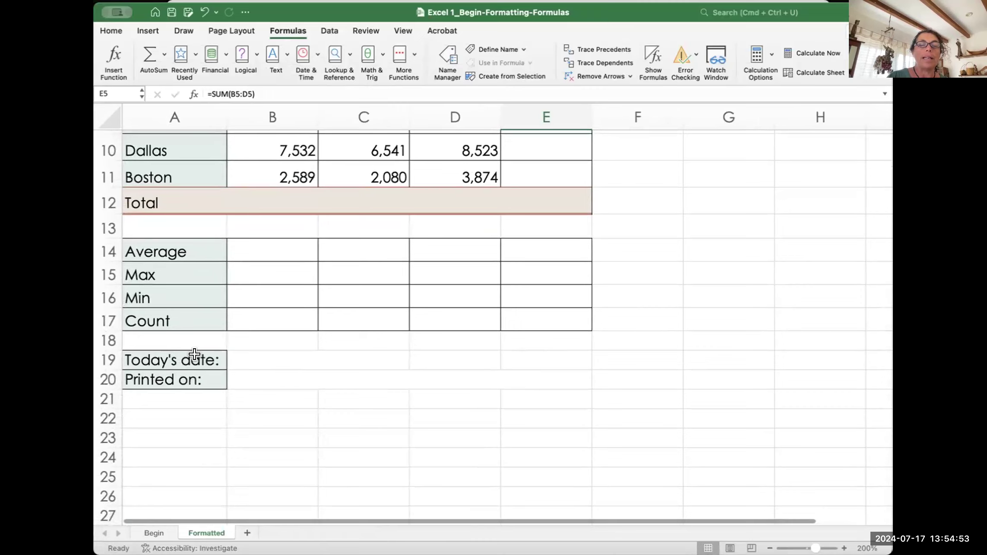
pyautogui.click(262, 356)
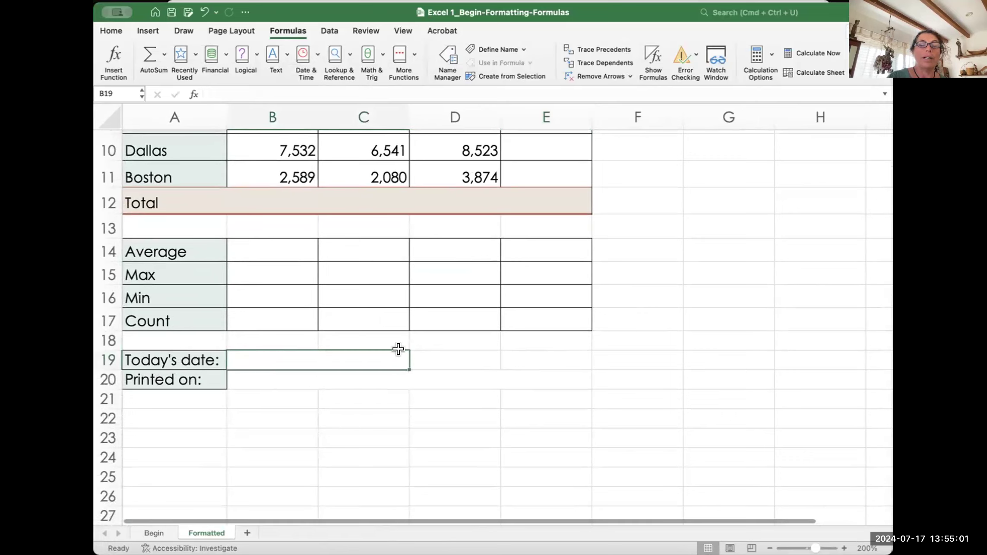
pyautogui.click(538, 376)
pyautogui.click(272, 355)
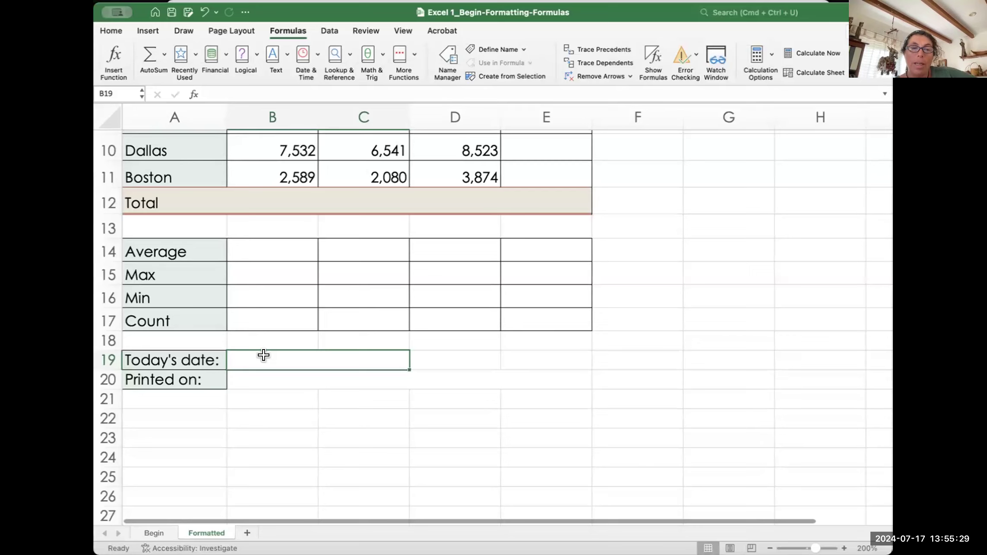
pyautogui.write('=')
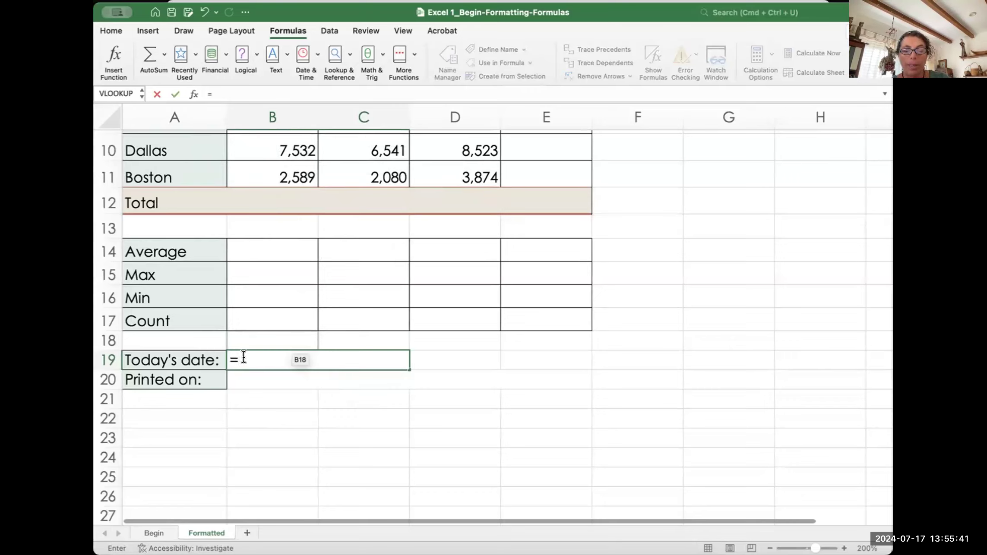
# Step: Enter =TODAY() in B19, showing July 17, 2024
pyautogui.write('o')
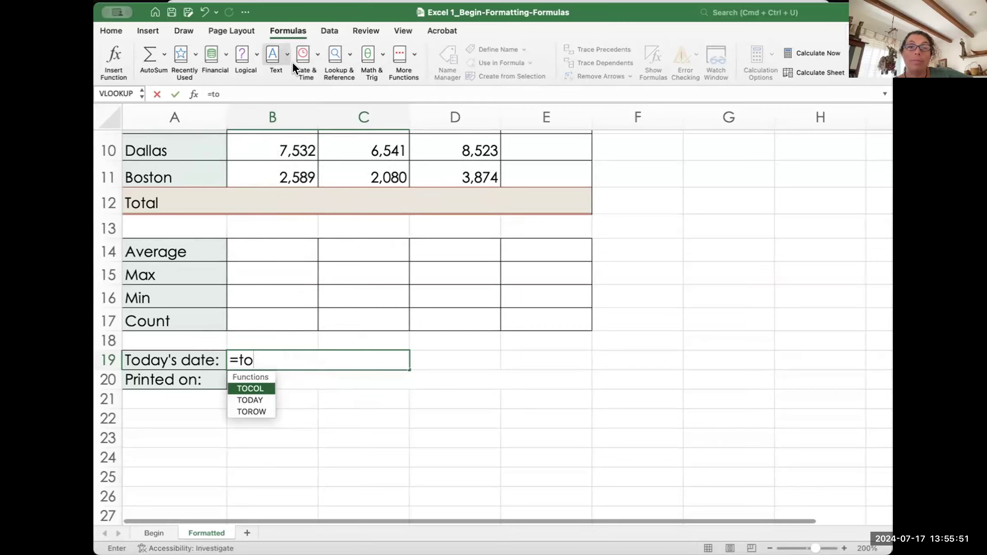
pyautogui.doubleClick(249, 400)
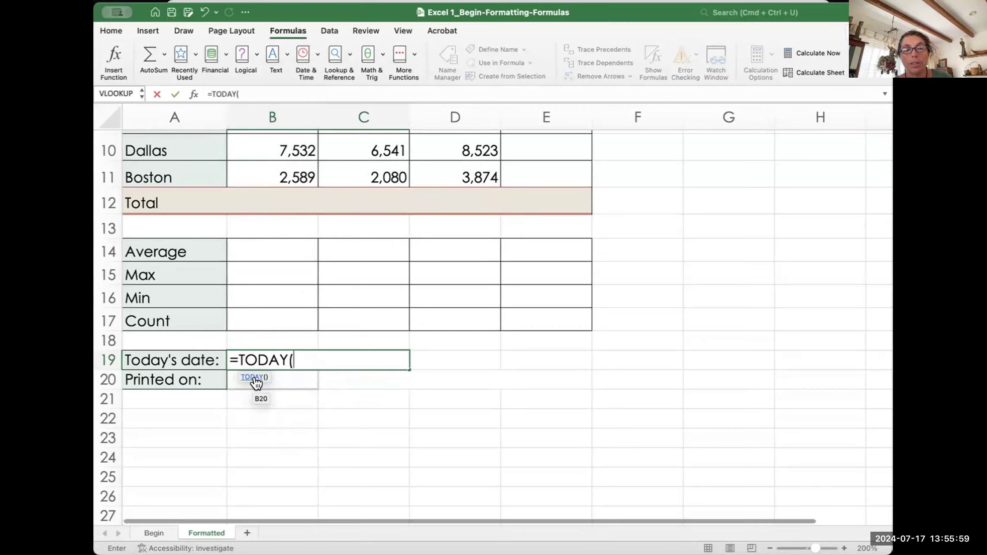
pyautogui.write(')')
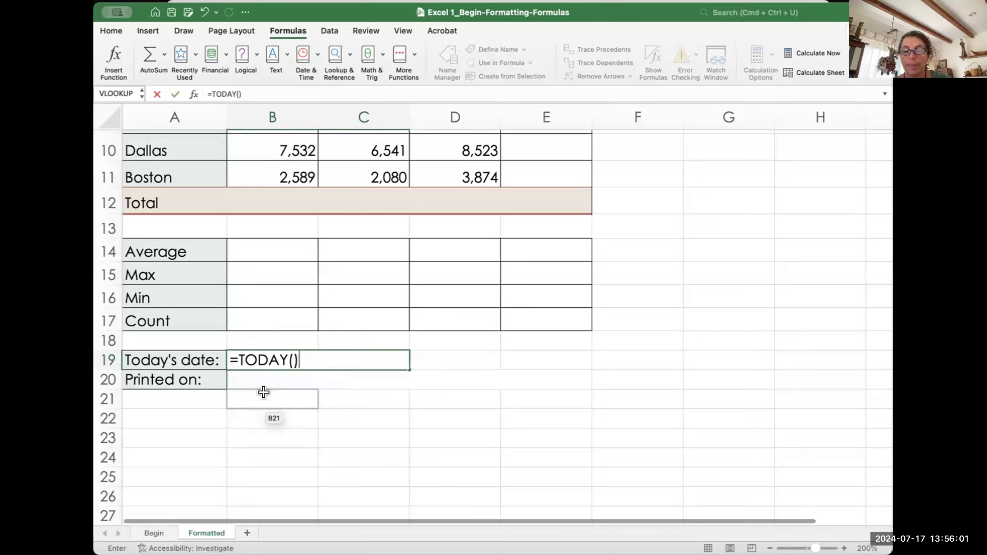
pyautogui.press('Return')
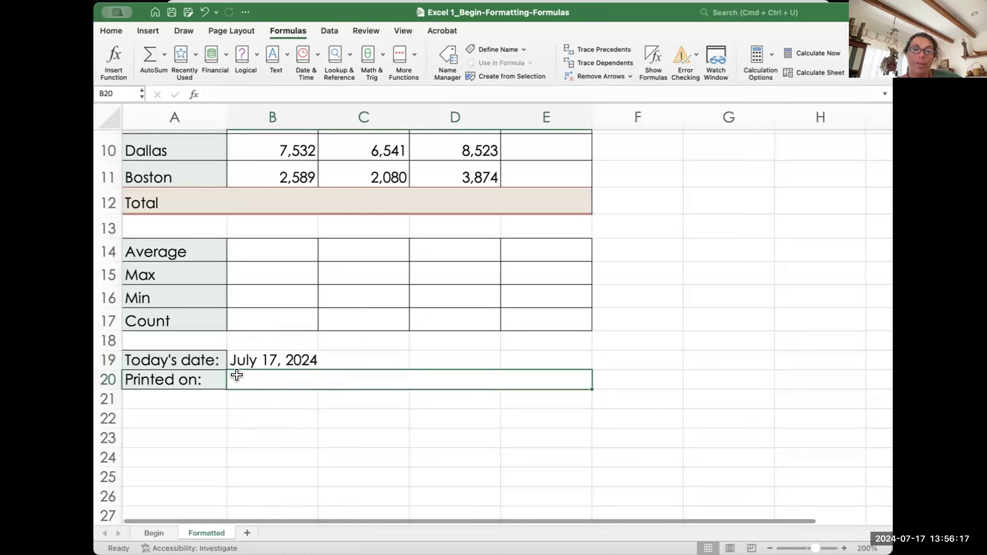
# Step: Enter =NOW() for Printed on, showing 1:56:29 PM, then select both date cells
pyautogui.write('=')
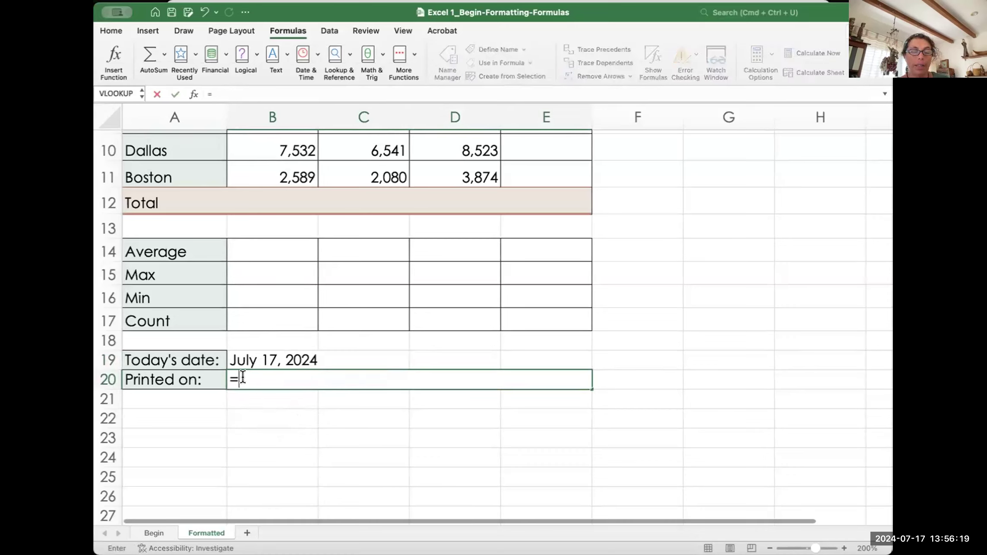
pyautogui.write('no')
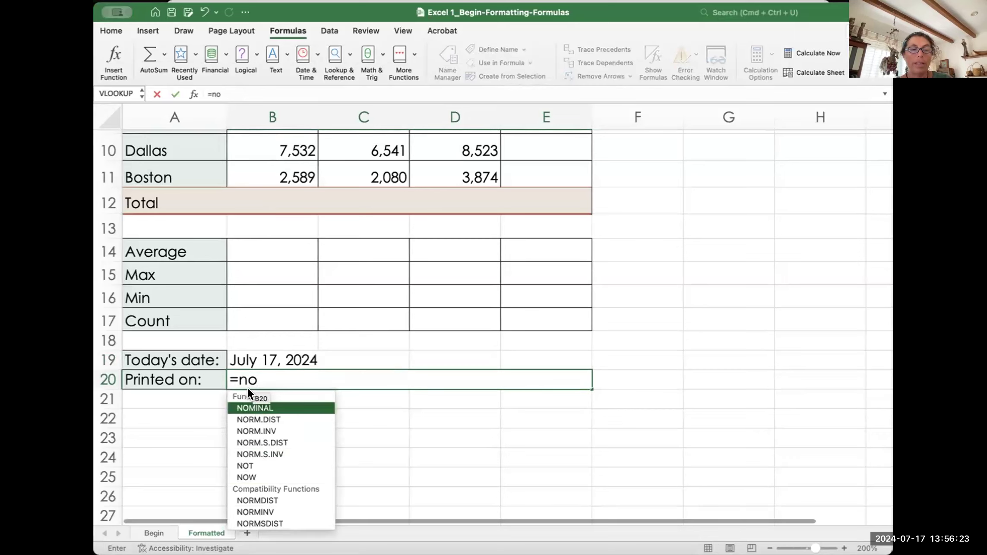
pyautogui.doubleClick(246, 477)
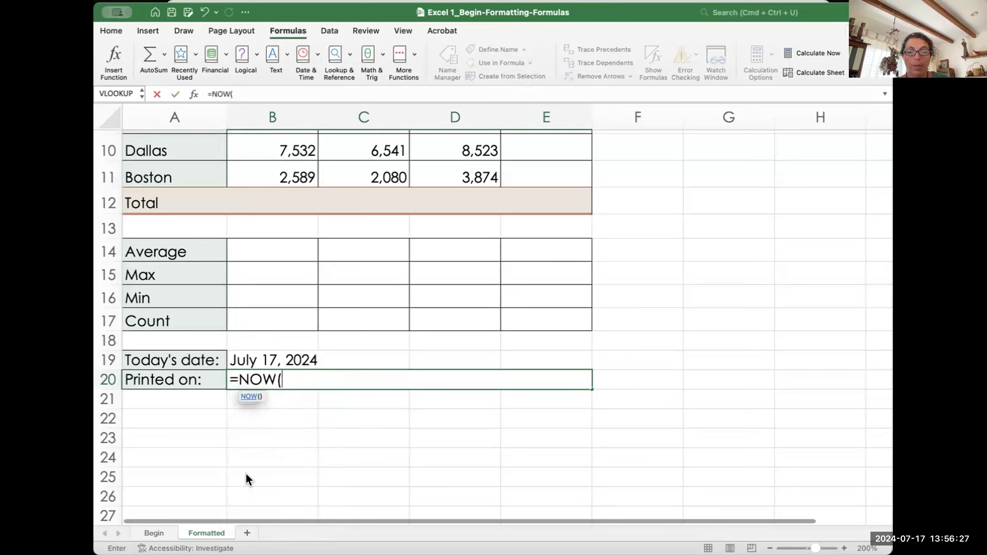
pyautogui.write(')')
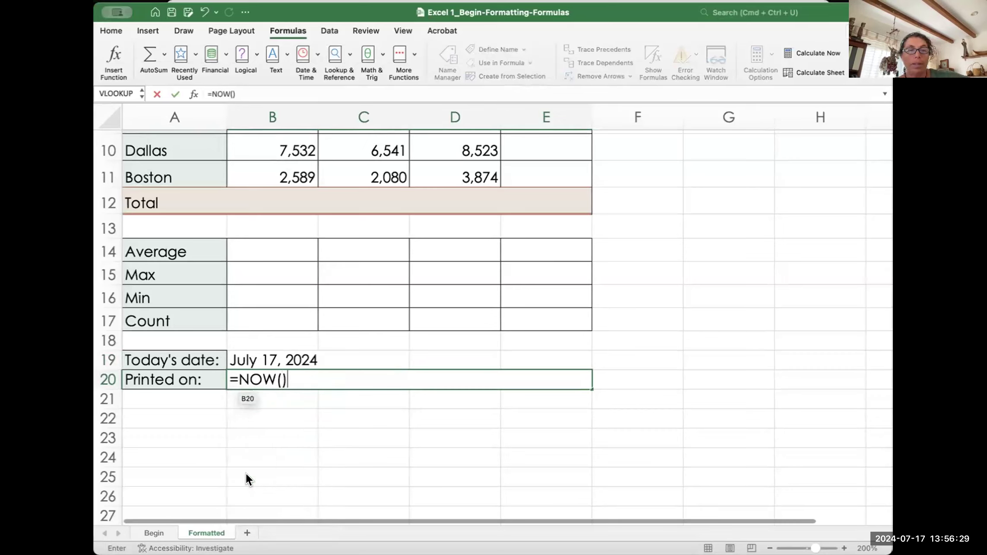
pyautogui.press('Return')
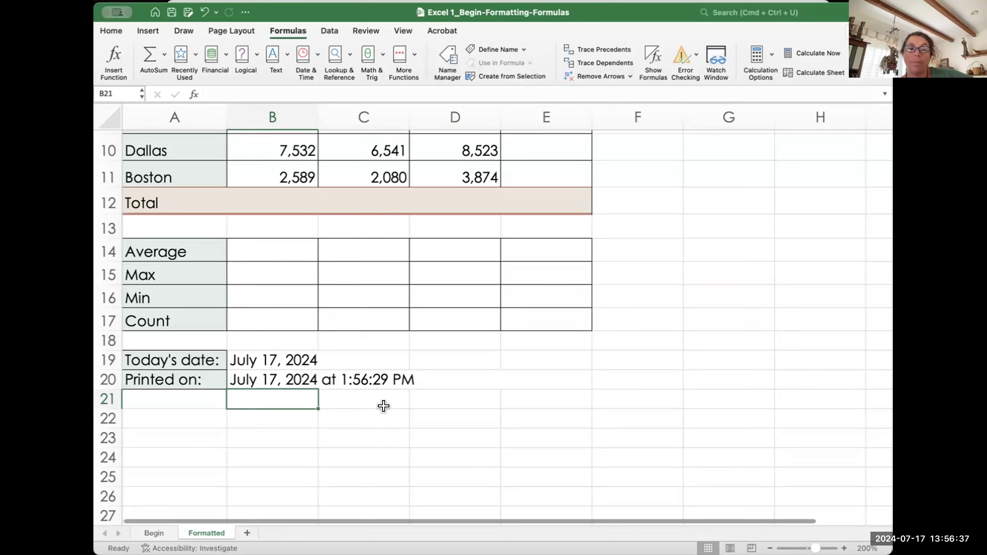
pyautogui.moveTo(258, 359); pyautogui.dragTo(257, 367)
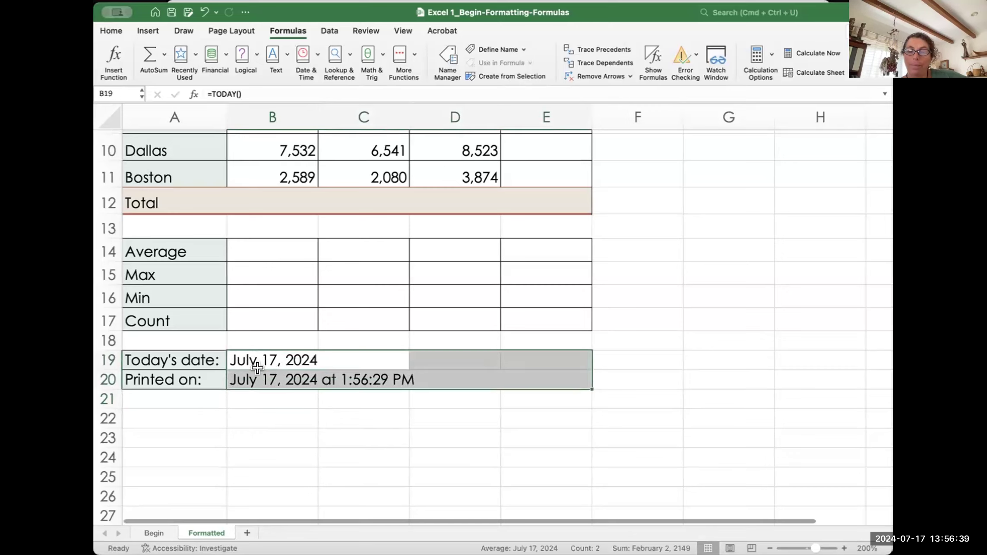
# Step: Clear the Today's date and Printed on entries in B19:E20
pyautogui.press('Delete')
pyautogui.click(283, 412)
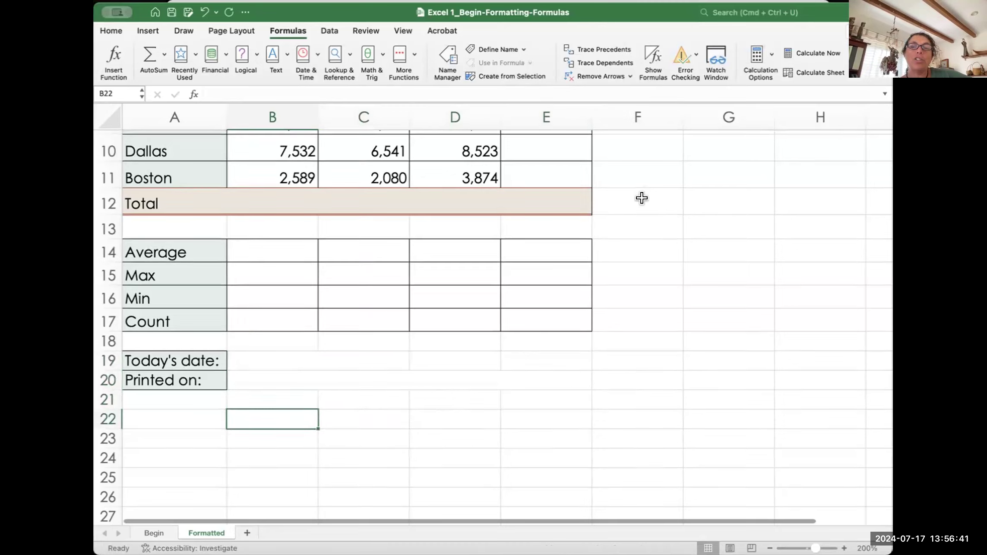
pyautogui.scroll(5, 642, 198)
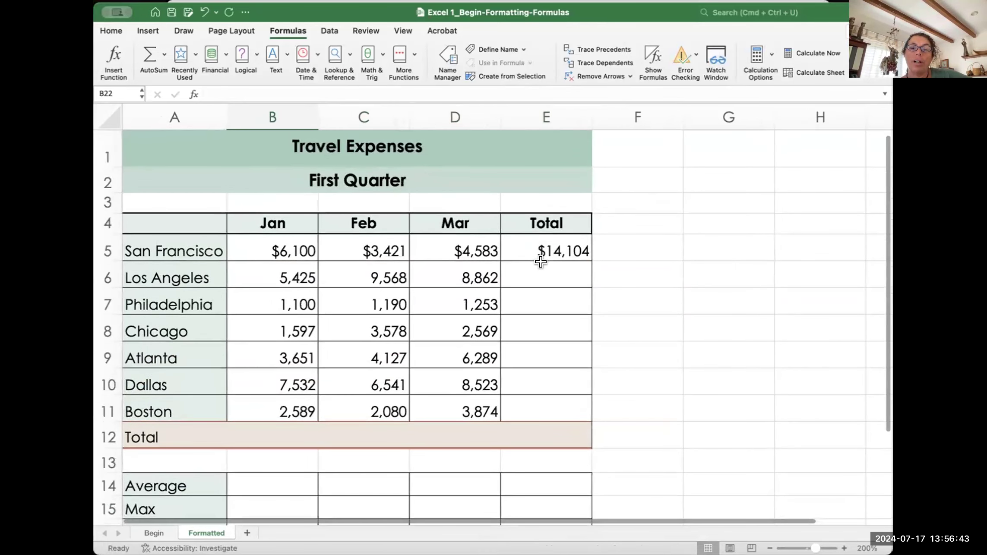
# Step: Total the Los Angeles row in E6 with =SUM(B6:D6), giving 23,855
pyautogui.click(567, 270)
pyautogui.write('=')
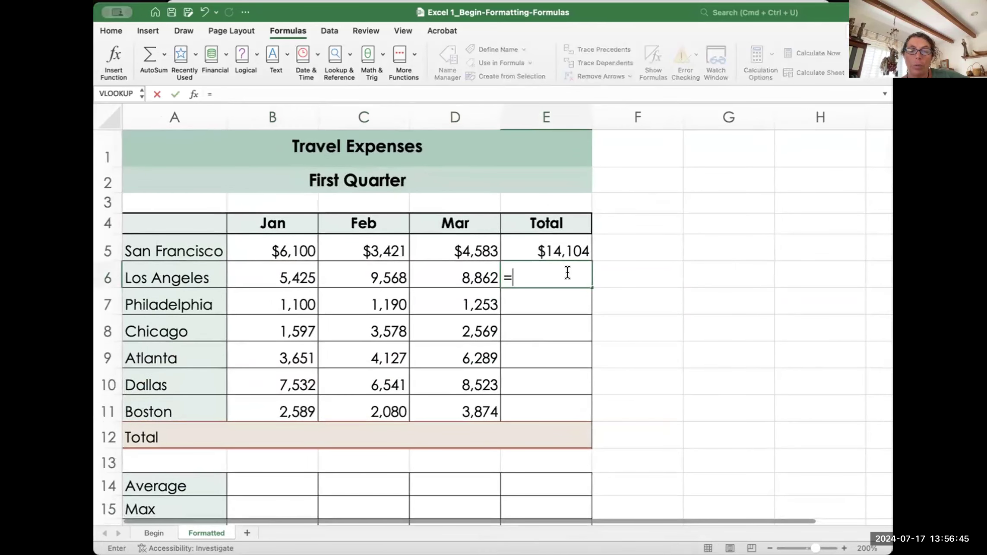
pyautogui.write('su')
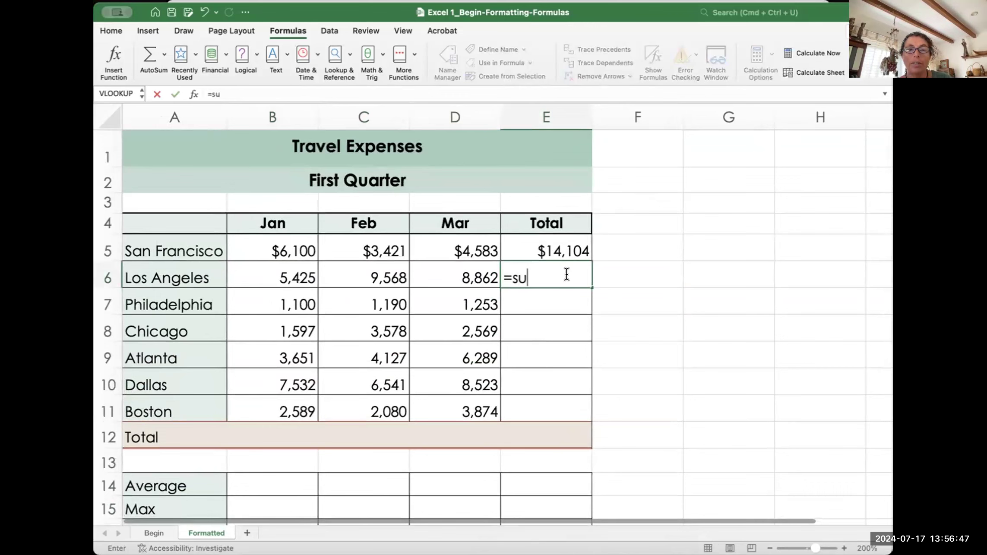
pyautogui.doubleClick(519, 300)
pyautogui.moveTo(294, 271); pyautogui.dragTo(418, 270)
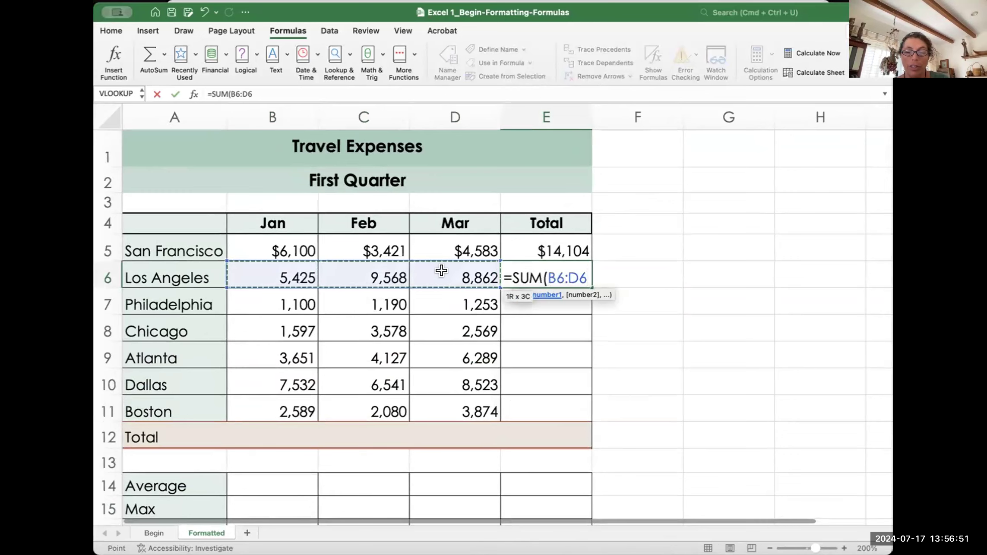
pyautogui.write(')')
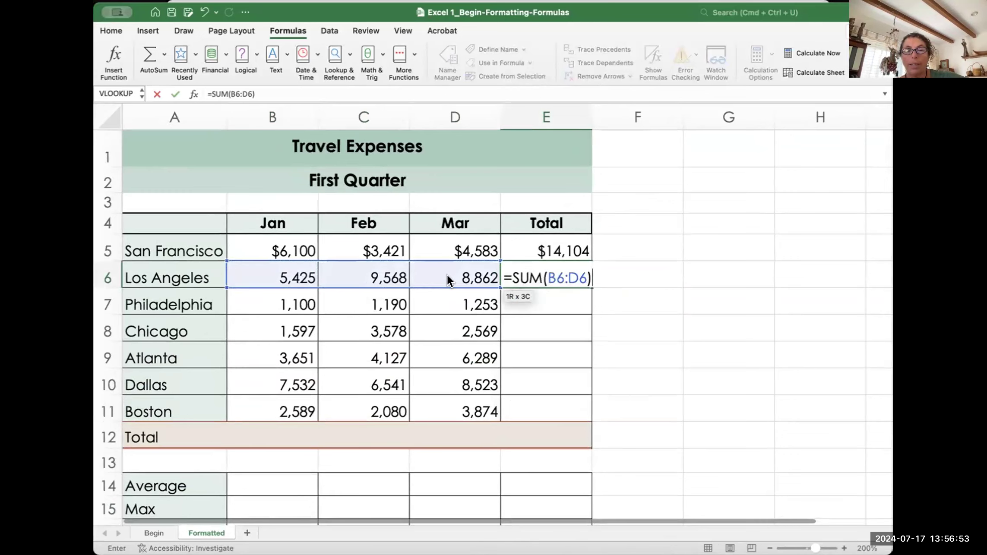
pyautogui.press('Return')
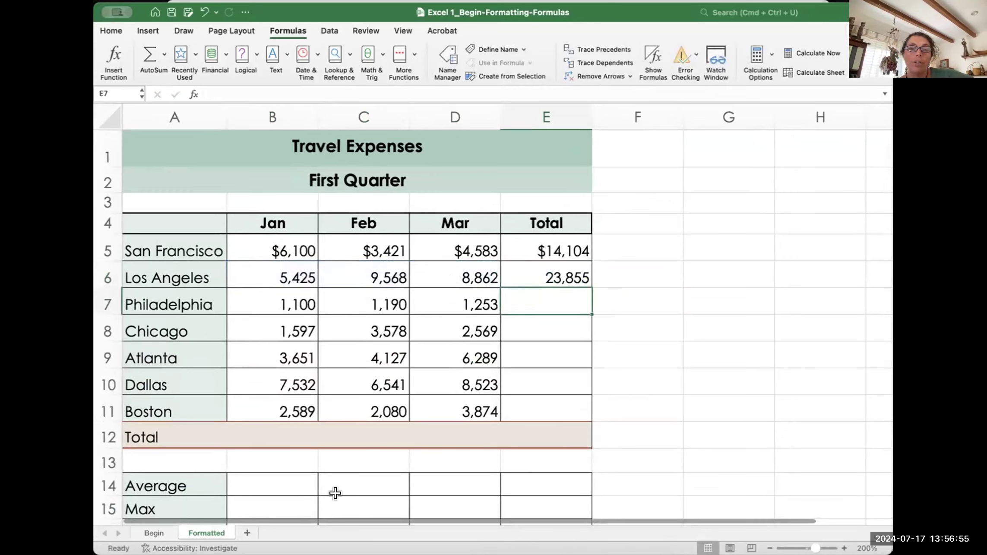
# Step: Fill Today's date in B19 with the formula =TODAY()
pyautogui.scroll(-4, 388, 428)
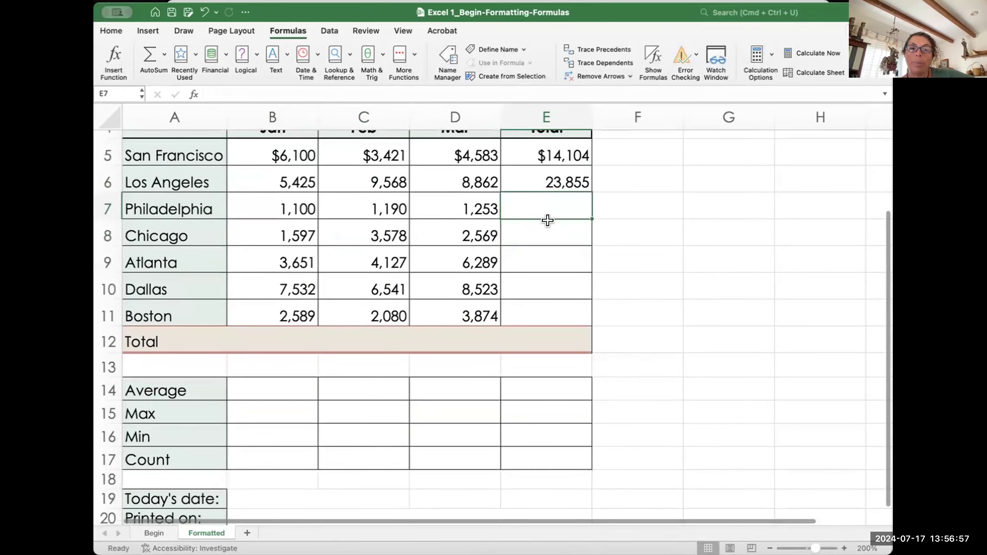
pyautogui.scroll(-3, 255, 452)
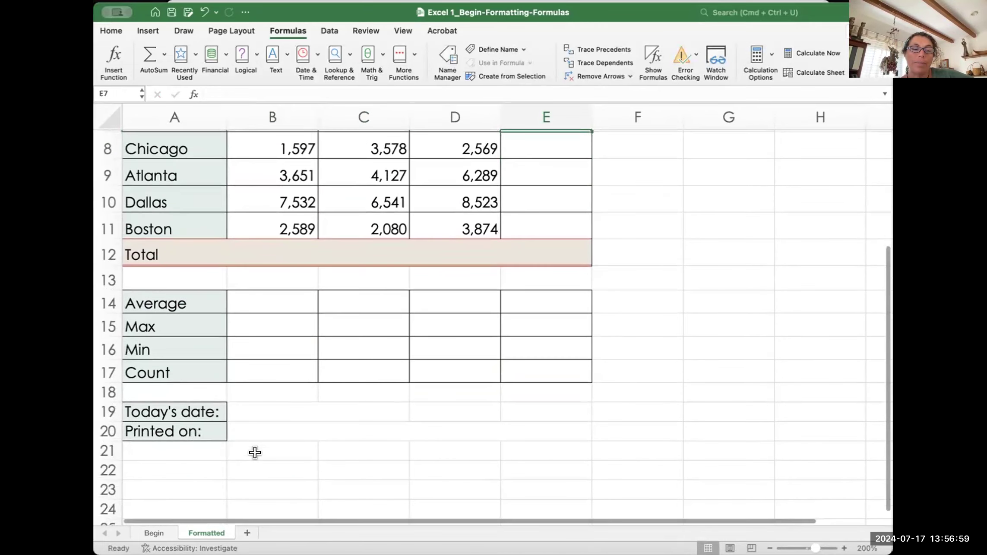
pyautogui.click(248, 407)
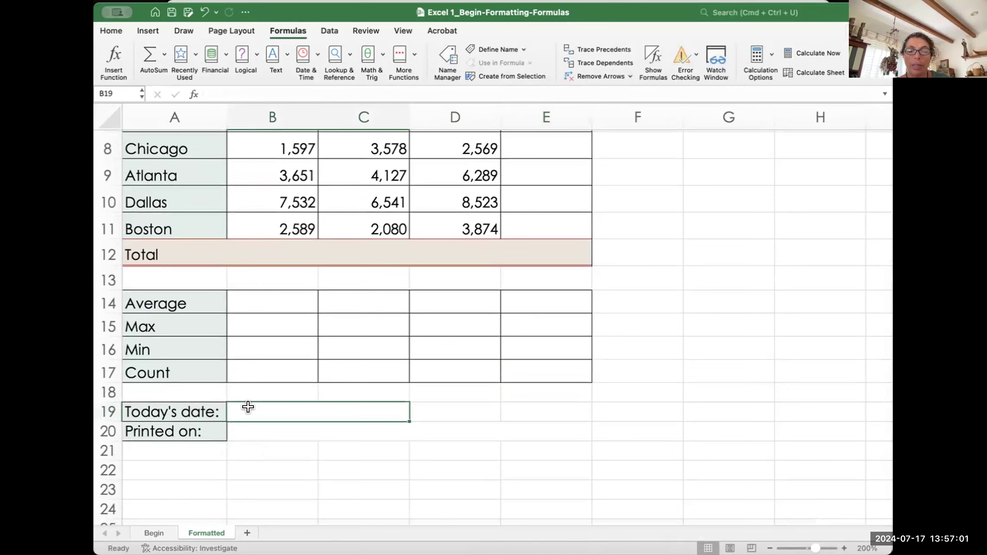
pyautogui.write('=t')
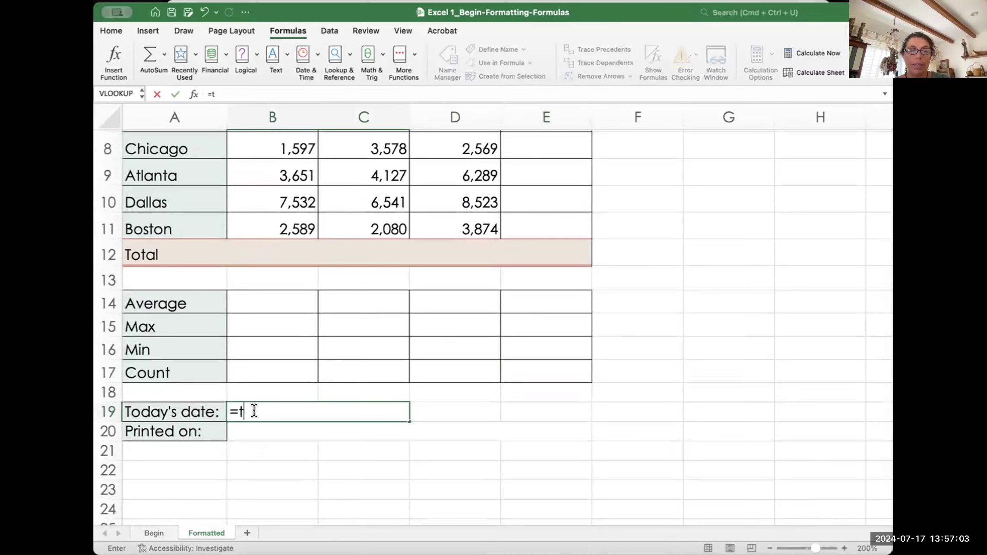
pyautogui.write('o')
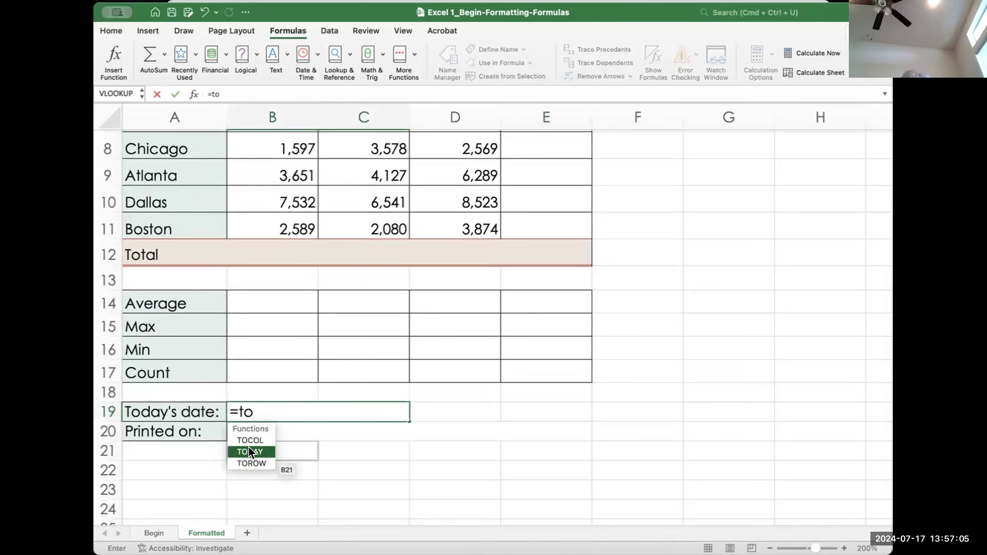
pyautogui.doubleClick(248, 450)
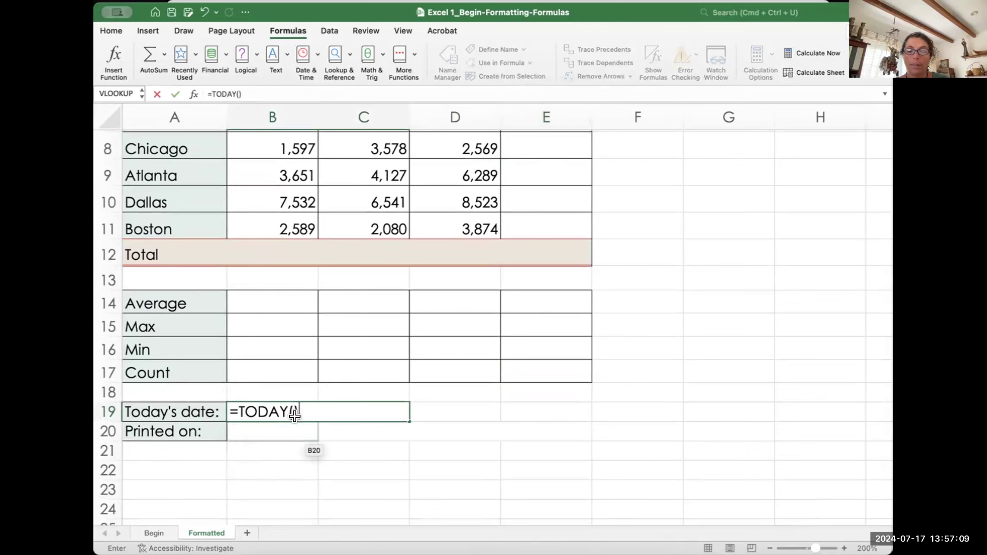
pyautogui.press('Return')
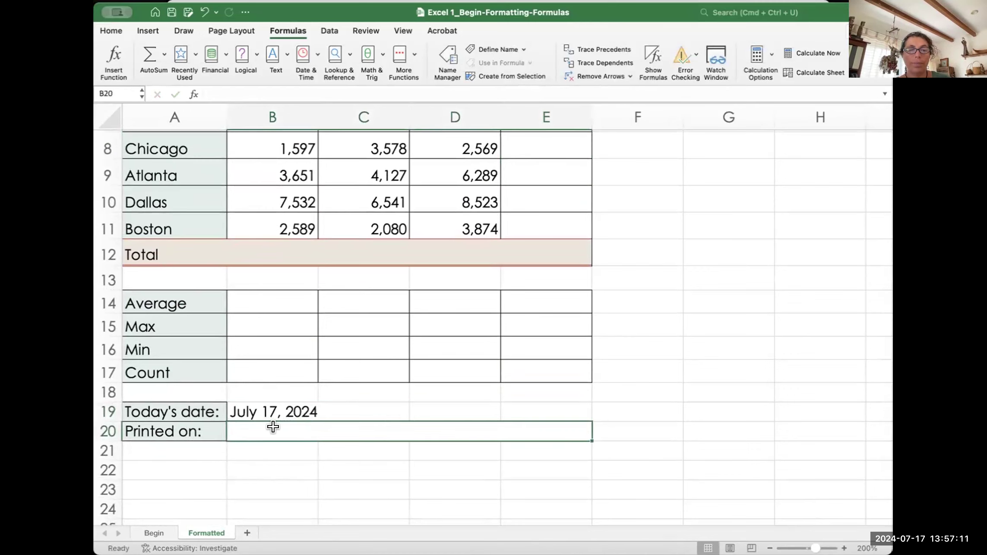
# Step: Fill Printed on in B20 with the formula =NOW()
pyautogui.write('=')
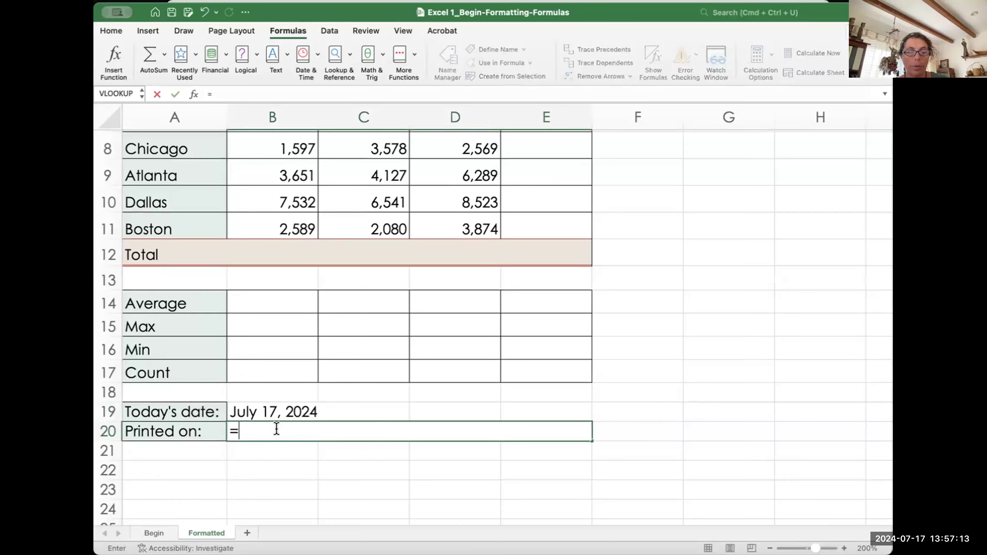
pyautogui.write('now')
pyautogui.press('Tab')
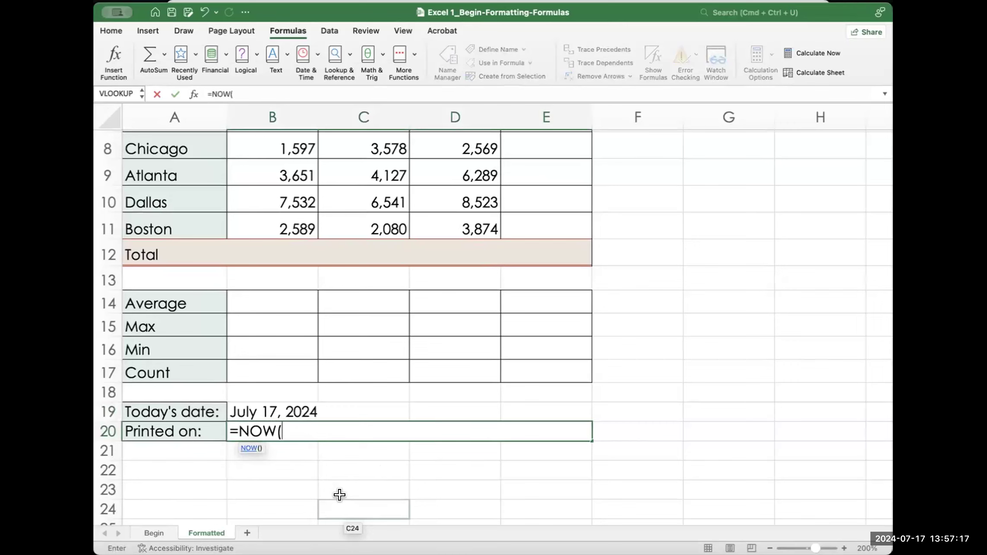
pyautogui.write(')')
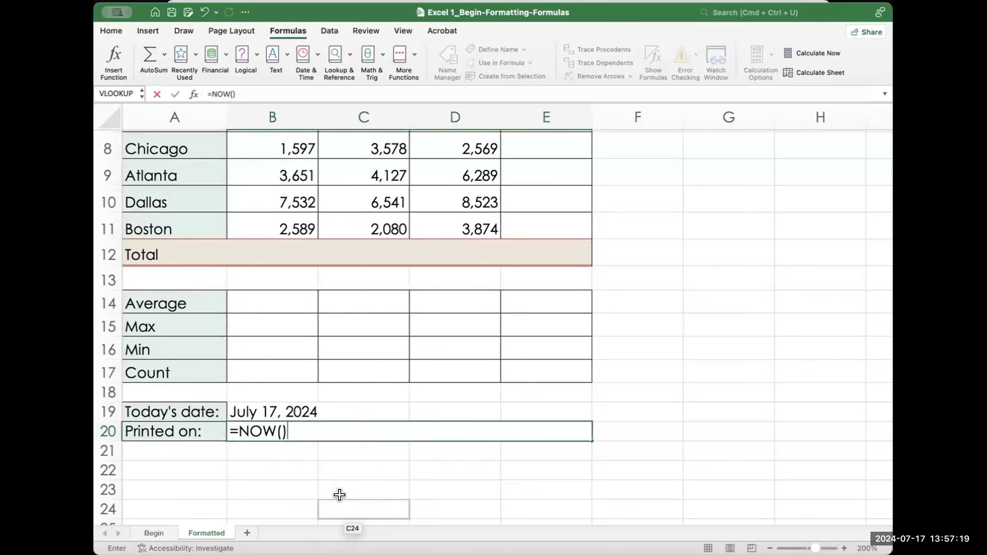
pyautogui.press('Return')
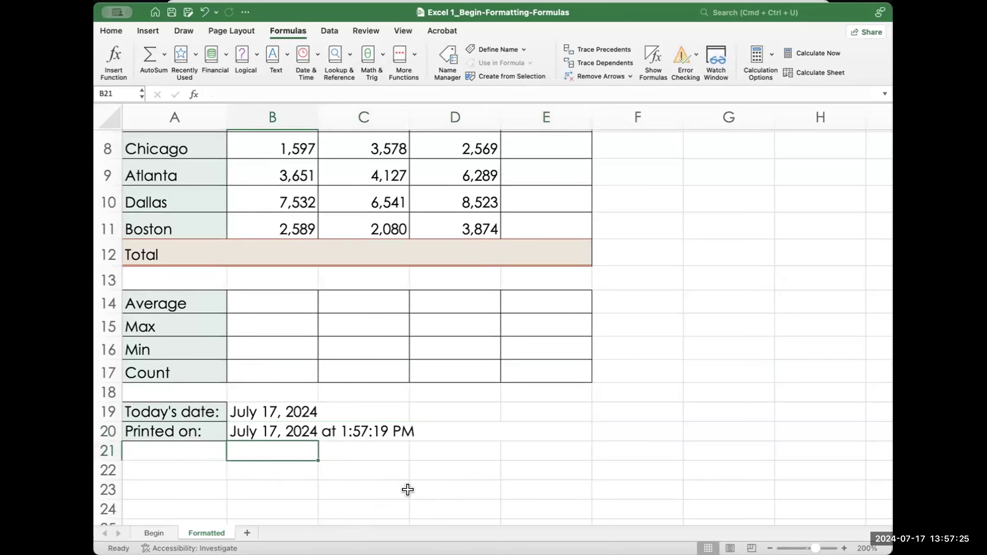
# Step: Check the NOW formula behind Printed on, now showing 1:57:19 PM
pyautogui.scroll(2, 360, 491)
pyautogui.scroll(-3, 360, 491)
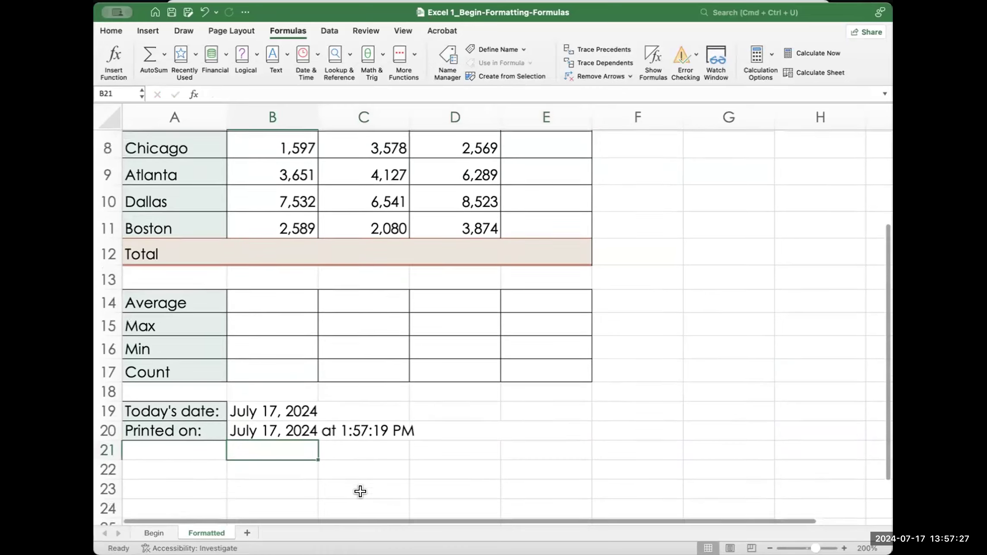
pyautogui.click(268, 422)
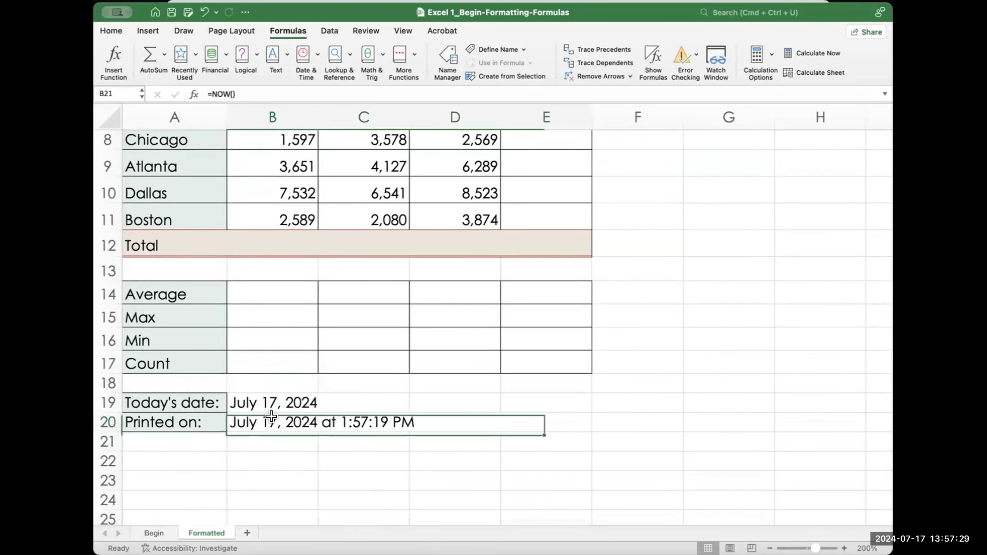
pyautogui.scroll(5, 328, 441)
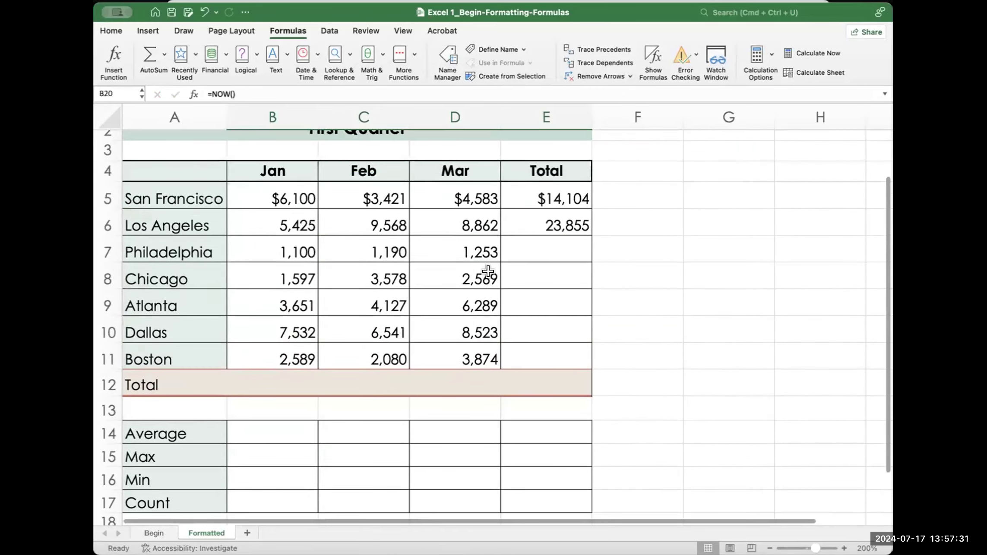
pyautogui.click(603, 307)
pyautogui.scroll(-6, 597, 307)
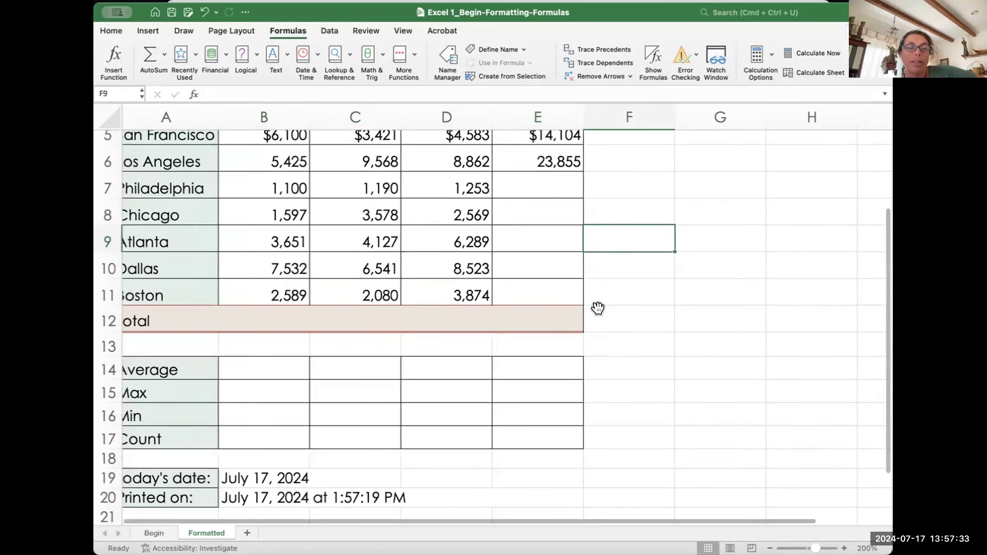
pyautogui.scroll(2, 597, 308)
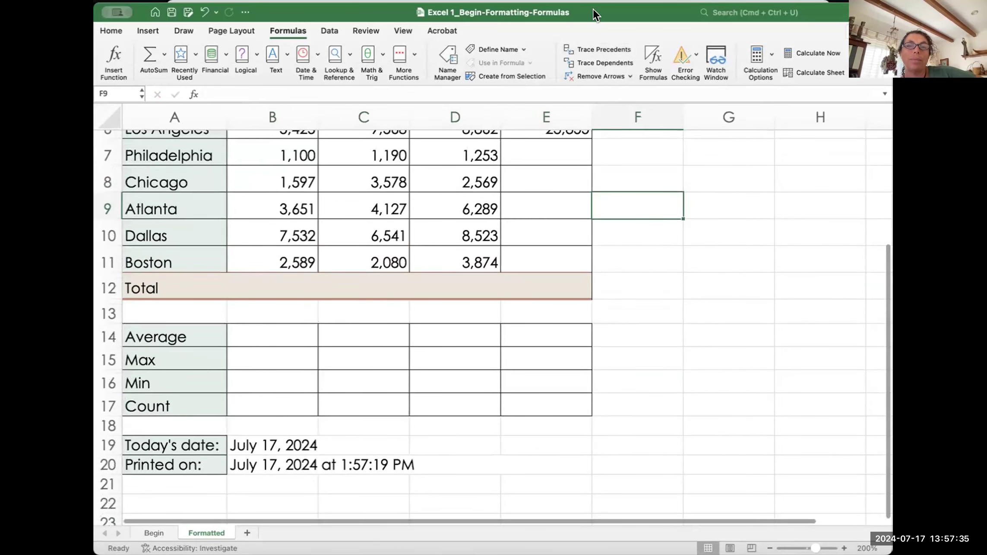
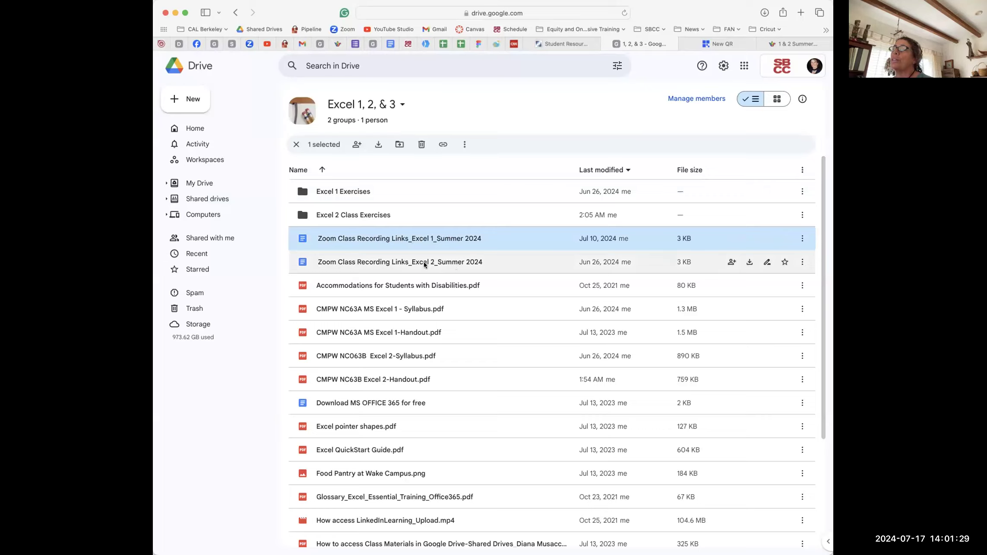
# Step: Open the Excel 2 and Excel 1 Zoom Class Recording Links documents from the shared drive
pyautogui.doubleClick(394, 262)
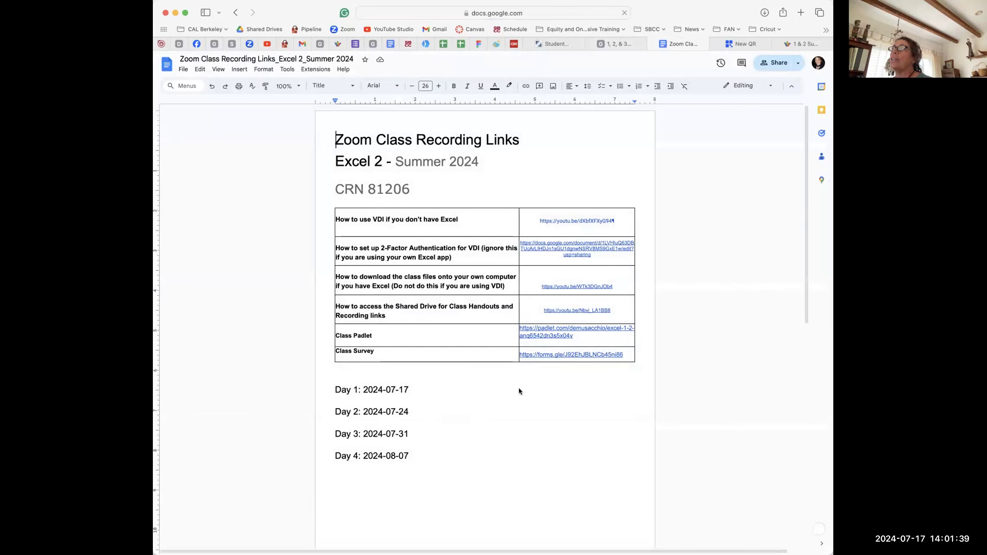
pyautogui.click(620, 43)
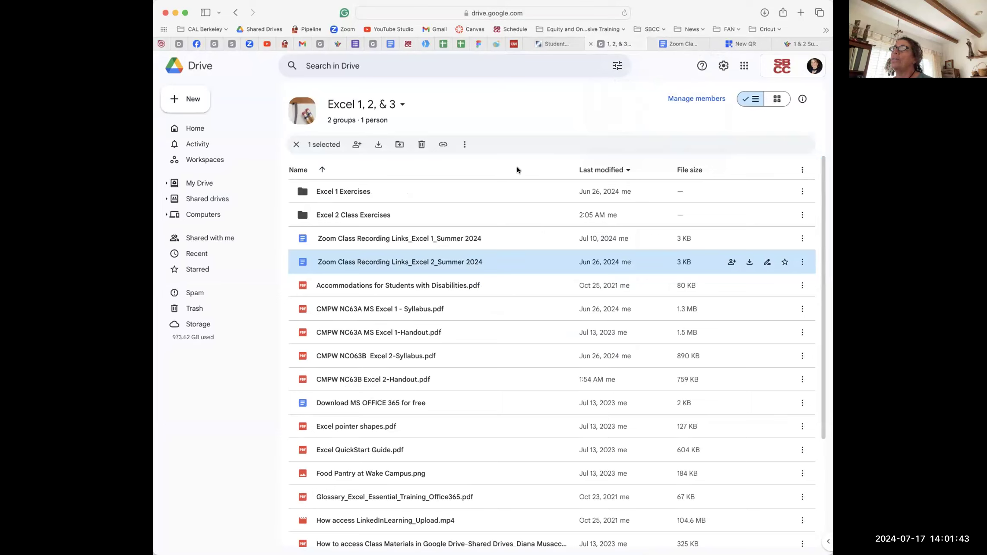
pyautogui.doubleClick(395, 238)
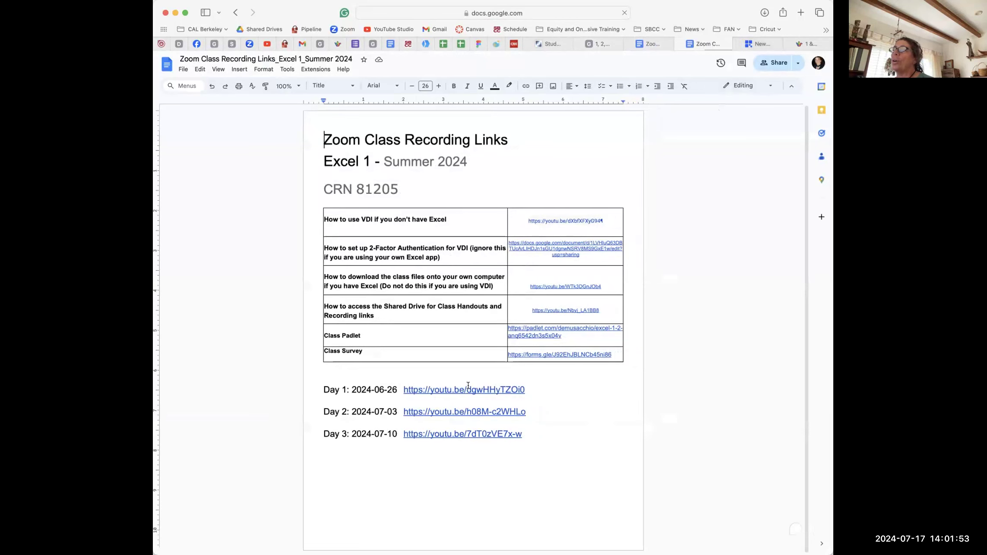
# Step: In the Excel 2 links document, place the cursor after the Day 1 date
pyautogui.click(760, 43)
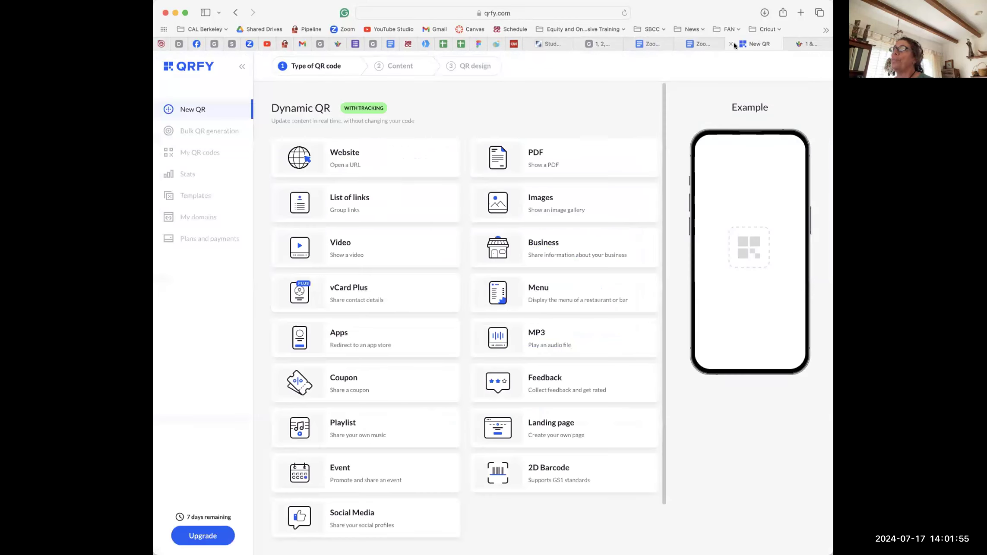
pyautogui.click(657, 42)
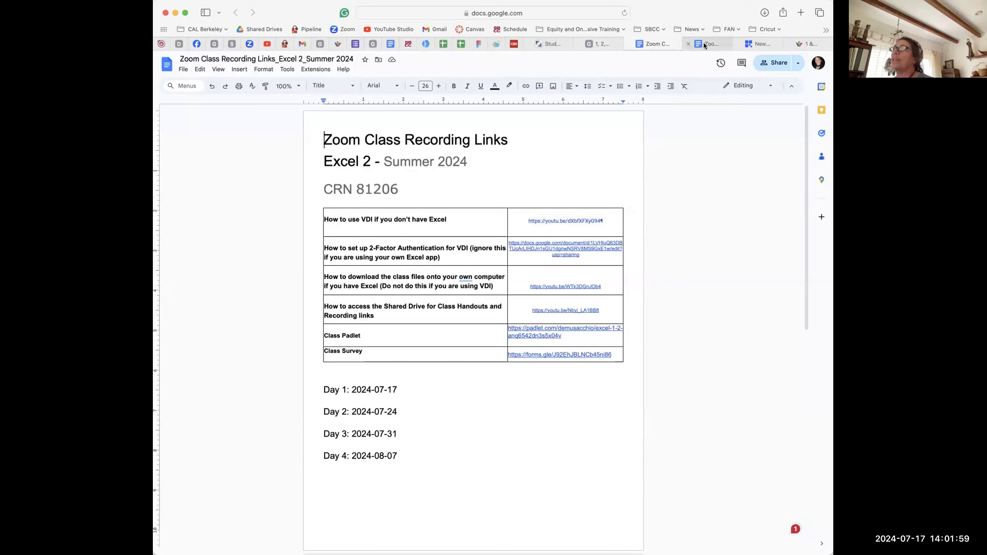
pyautogui.moveTo(704, 45)
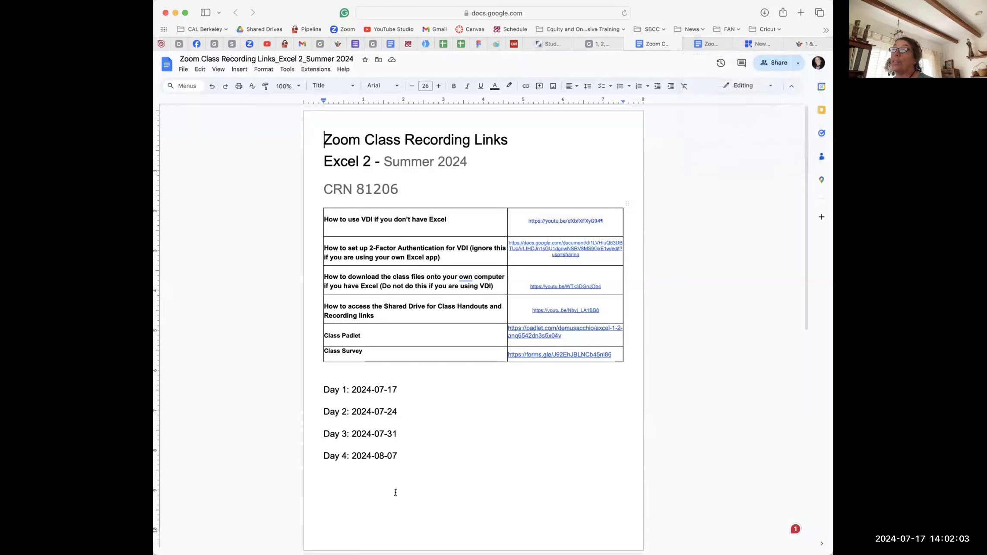
pyautogui.doubleClick(408, 388)
pyautogui.click(410, 387)
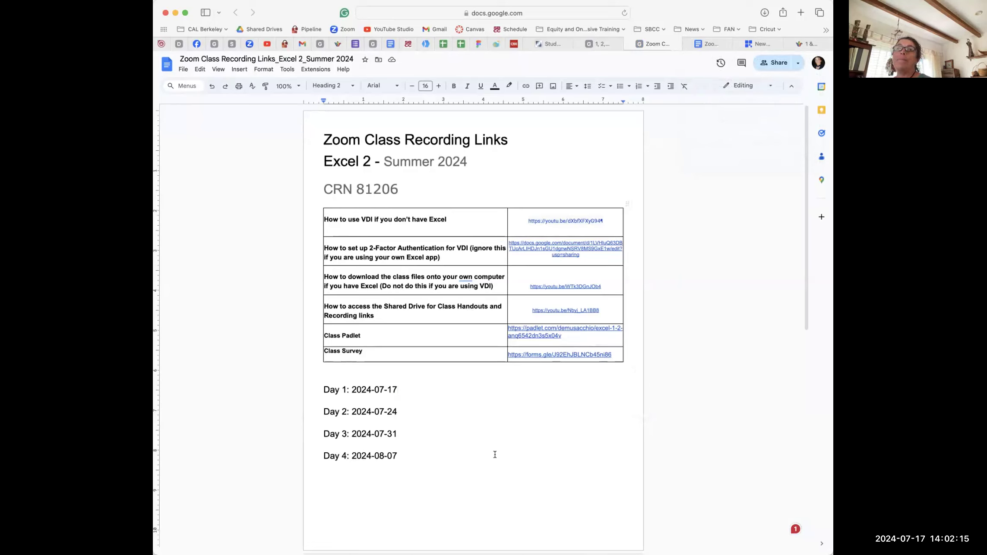
# Step: In the Excel 1 Summer 2024 links document, place the cursor after CRN 81205
pyautogui.click(705, 44)
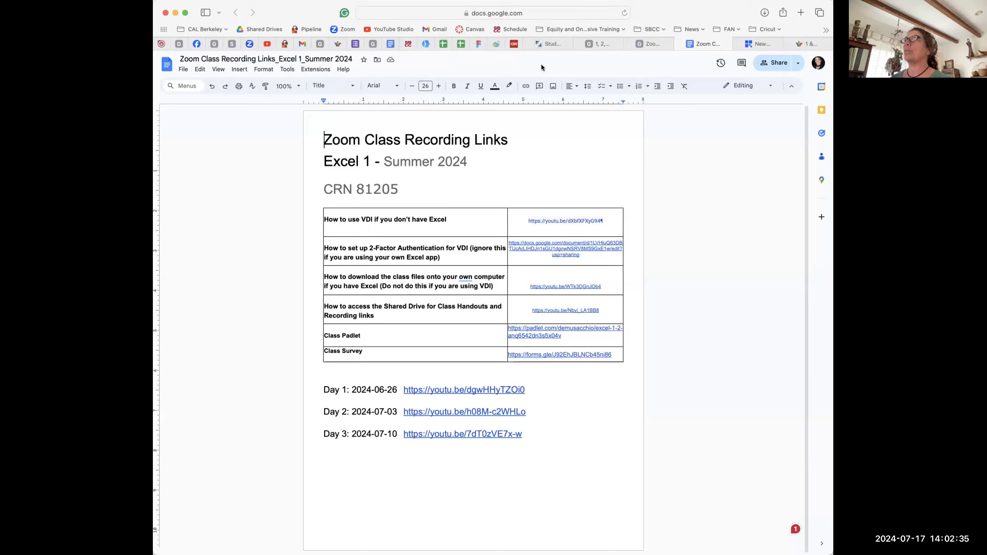
pyautogui.click(403, 185)
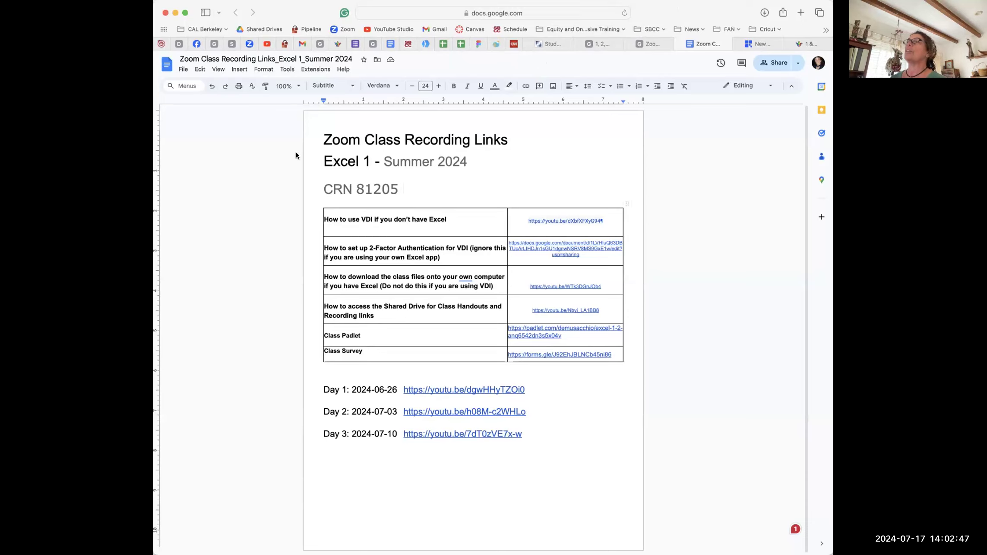
pyautogui.click(336, 44)
# Step: Publish a post on the Excel 1 & 2 Summer 2024 board with the student's name as subject and a spreadsheet screenshot
pyautogui.click(338, 191)
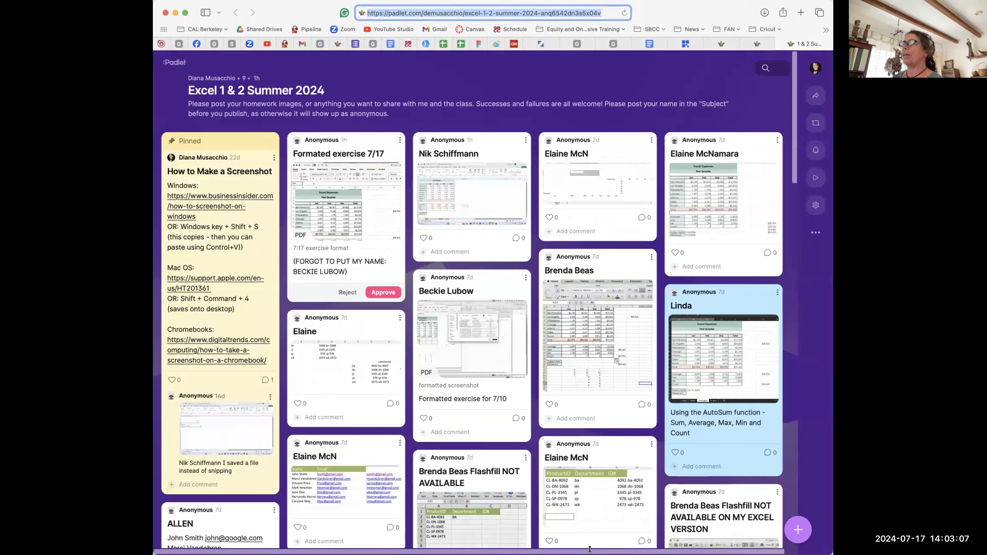
pyautogui.click(797, 530)
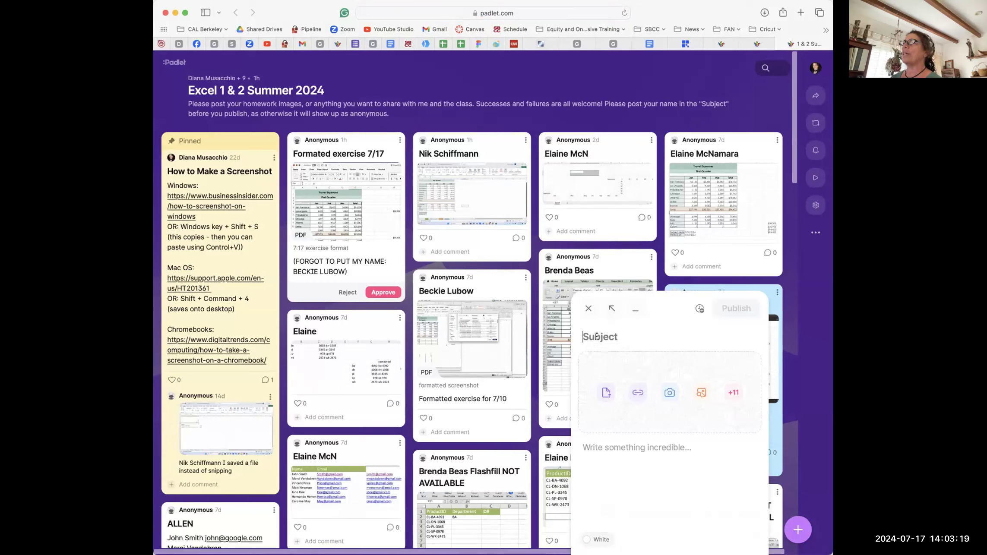
pyautogui.write('Diana')
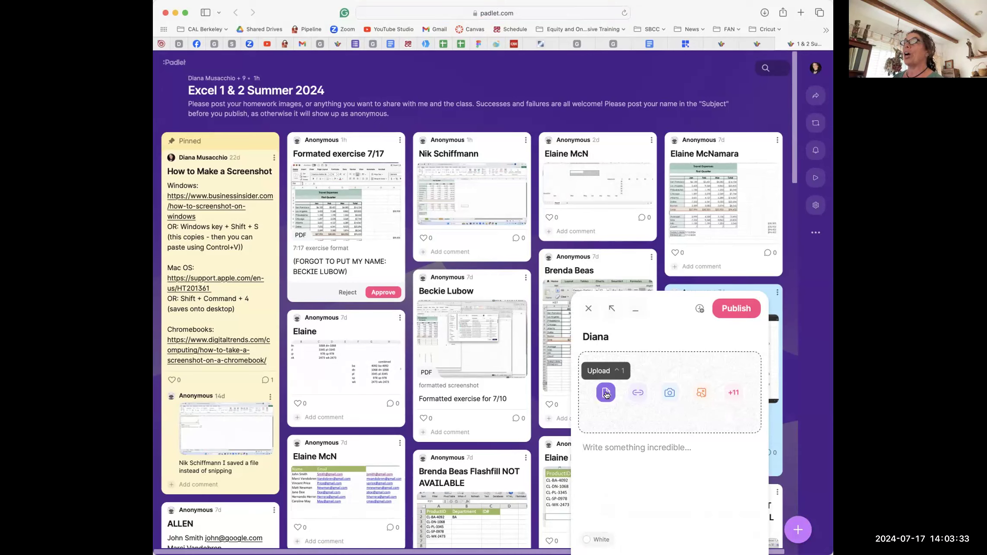
pyautogui.click(606, 393)
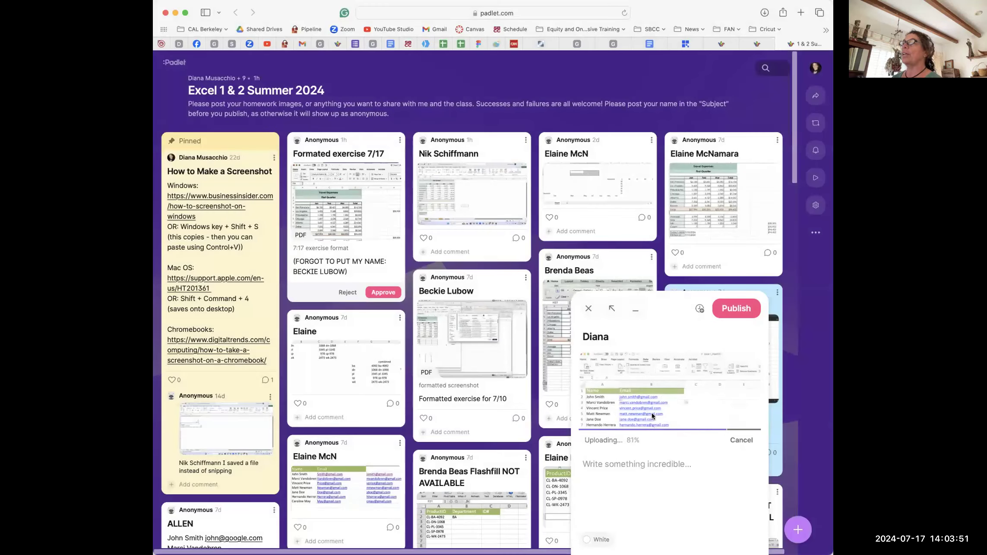
pyautogui.click(735, 309)
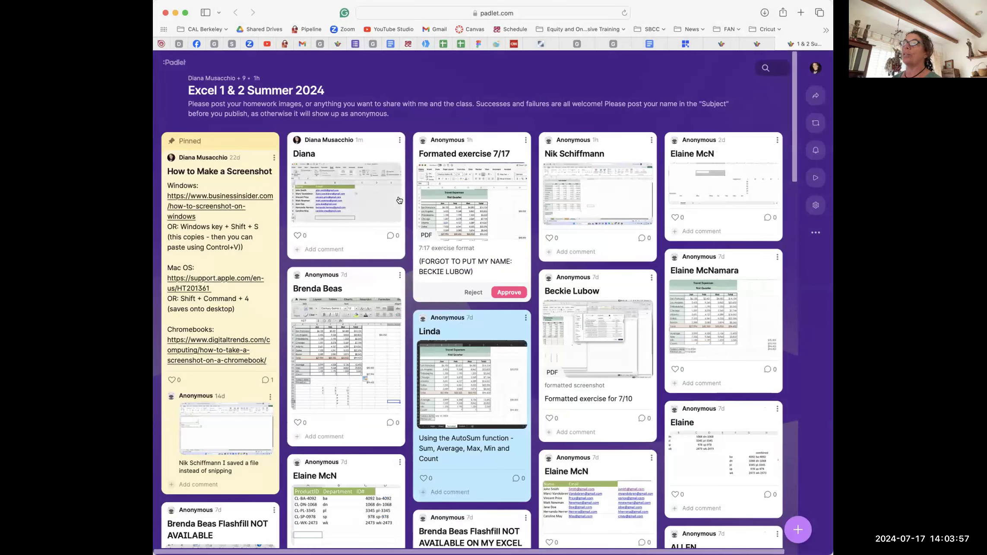
# Step: Delete the newly published test post from the Padlet board
pyautogui.click(400, 140)
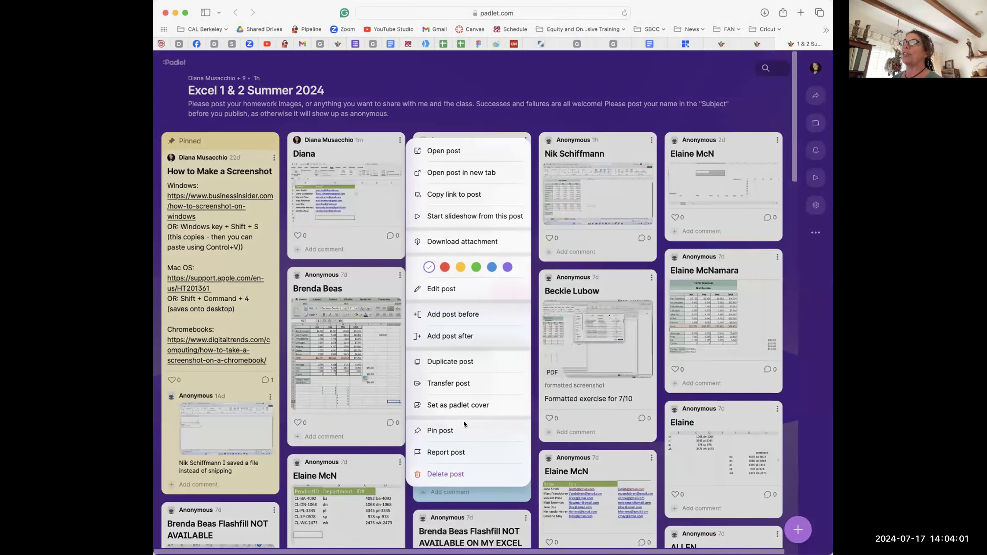
pyautogui.click(446, 475)
pyautogui.click(530, 329)
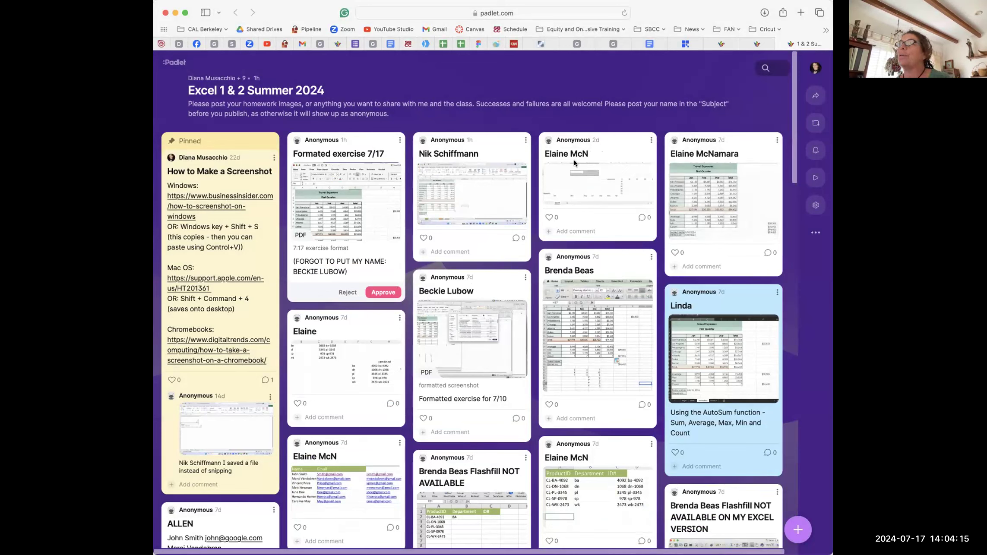
# Step: Approve the Formated exercise 7/17 post, then update it from the editor
pyautogui.click(383, 293)
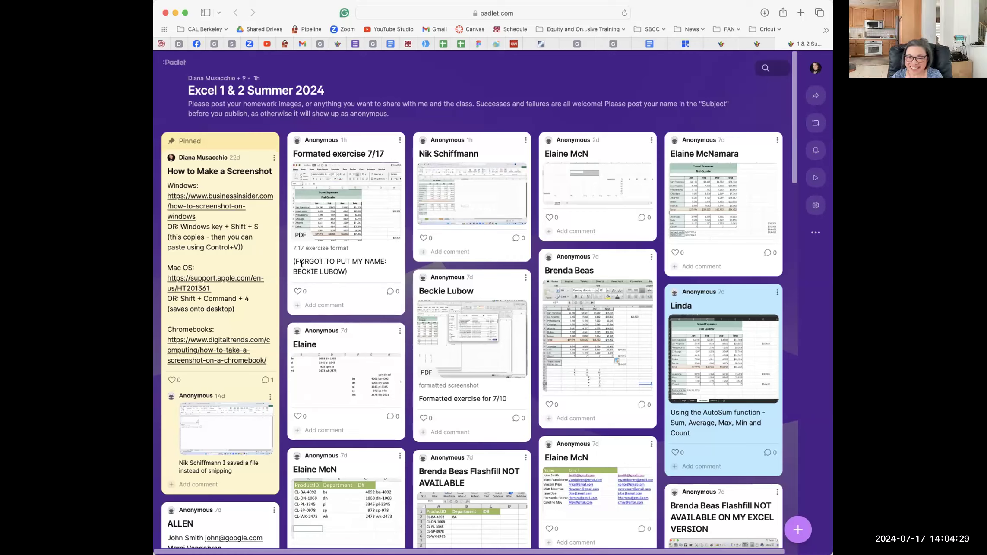
pyautogui.moveTo(383, 142)
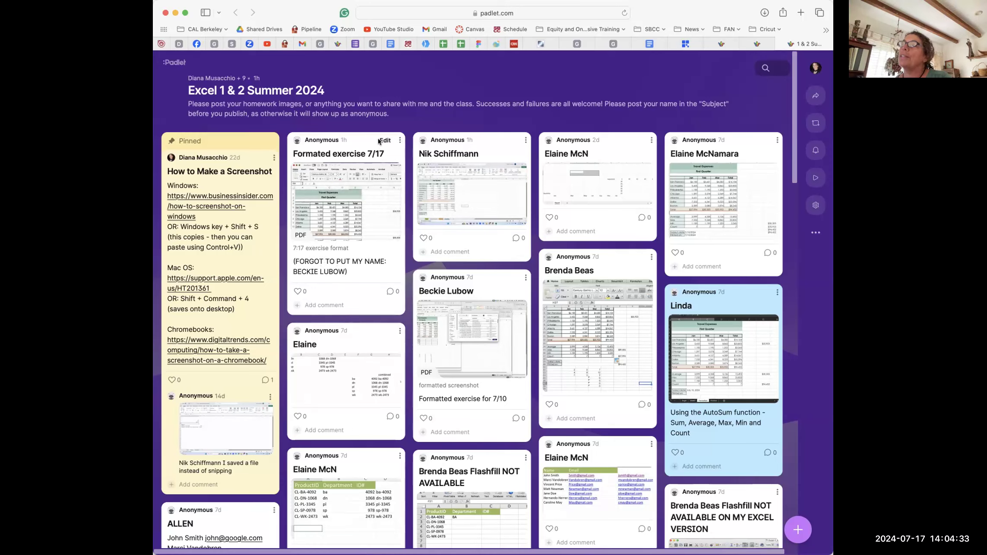
pyautogui.click(383, 141)
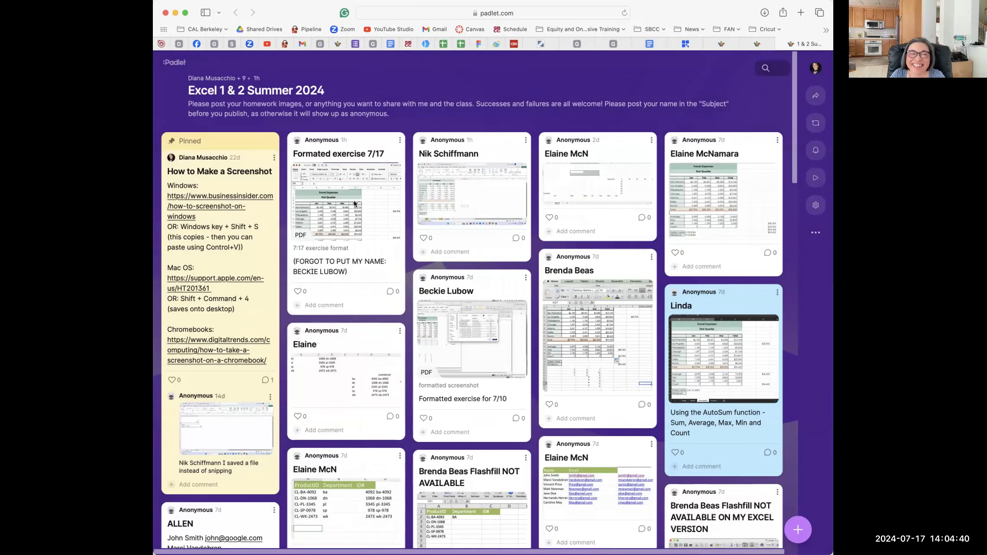
pyautogui.click(593, 149)
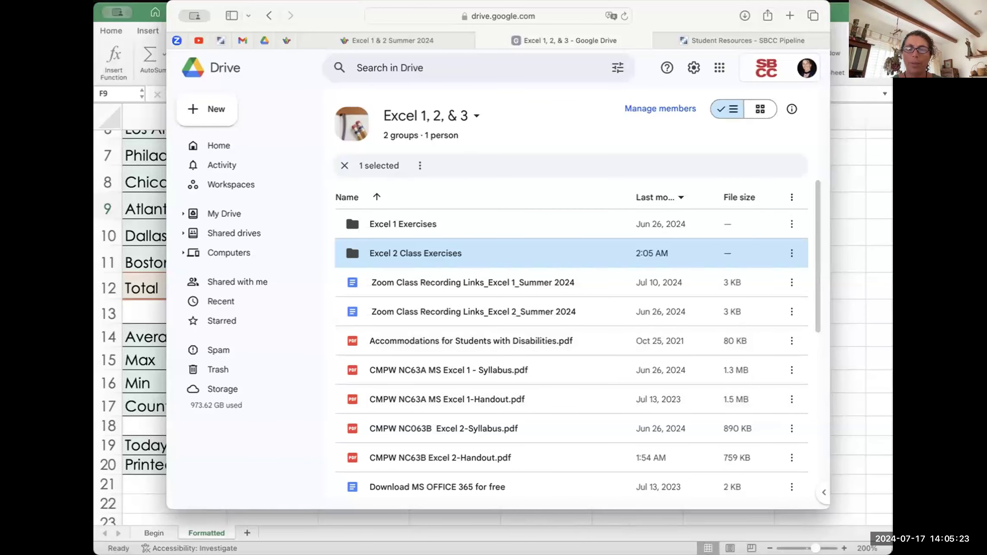
# Step: Back in Excel, re-enter B19's =TODAY() formula to refresh the date rows
pyautogui.press('super+Tab')
pyautogui.scroll(3, 566, 252)
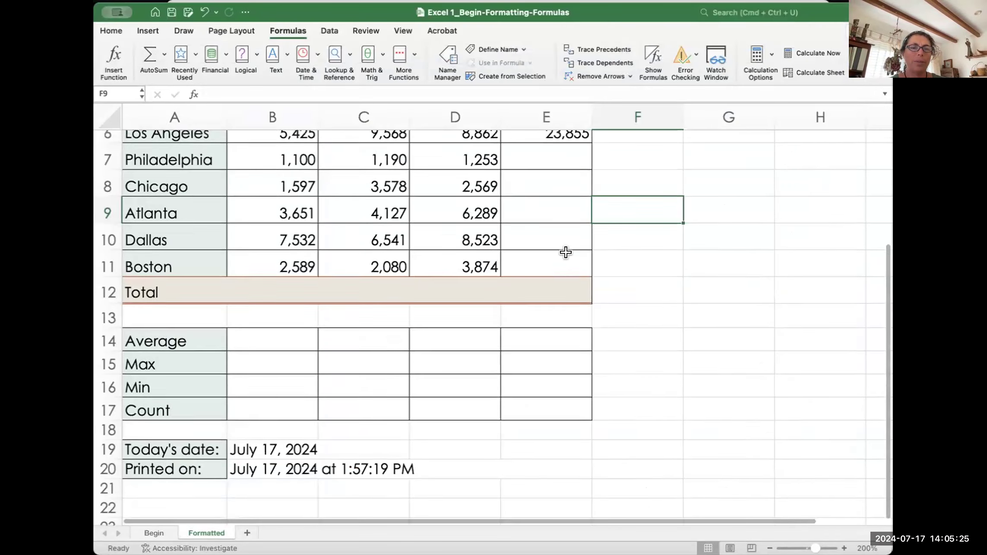
pyautogui.scroll(-1, 566, 252)
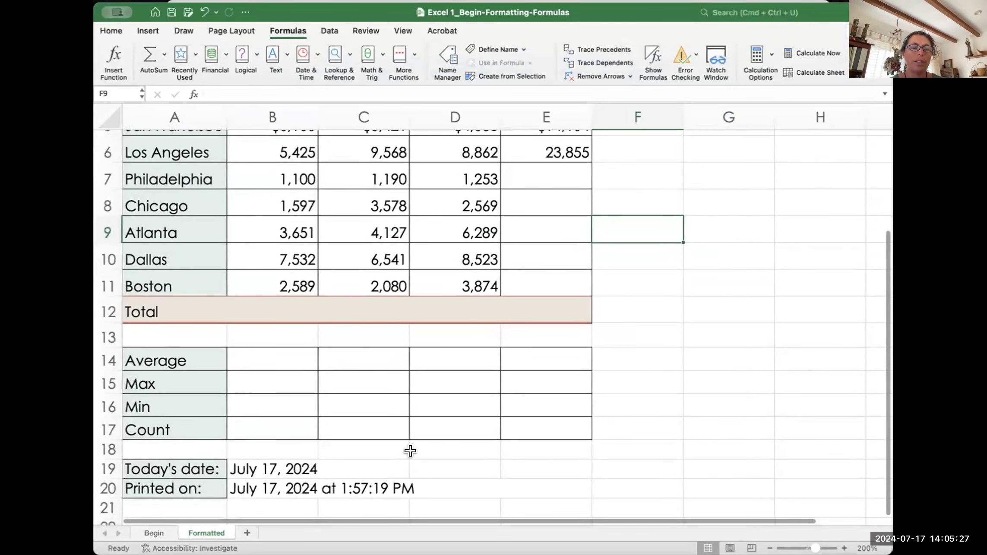
pyautogui.doubleClick(235, 463)
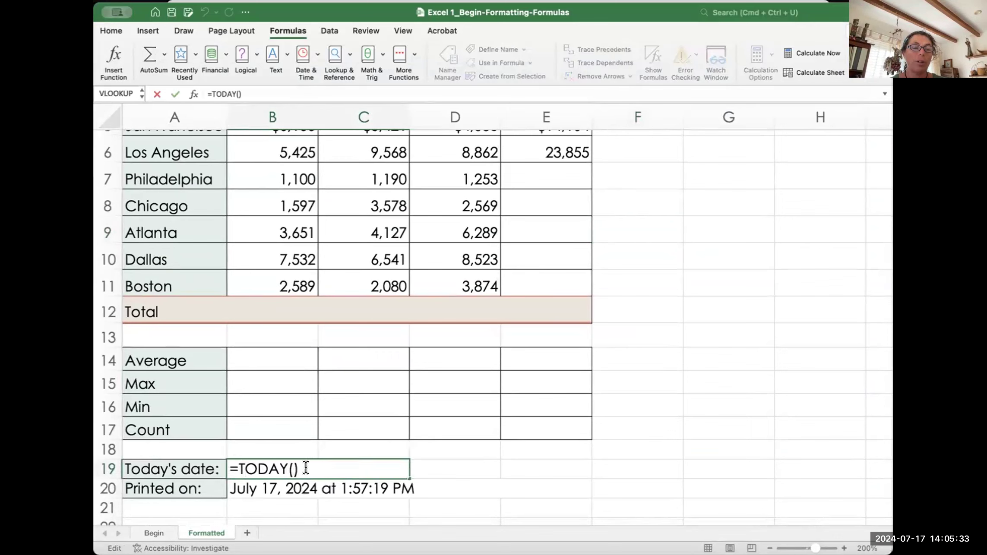
pyautogui.click(235, 423)
# Step: Enter =AVERAGE(B5:B11) in B14, giving January's average of 3,999
pyautogui.click(237, 354)
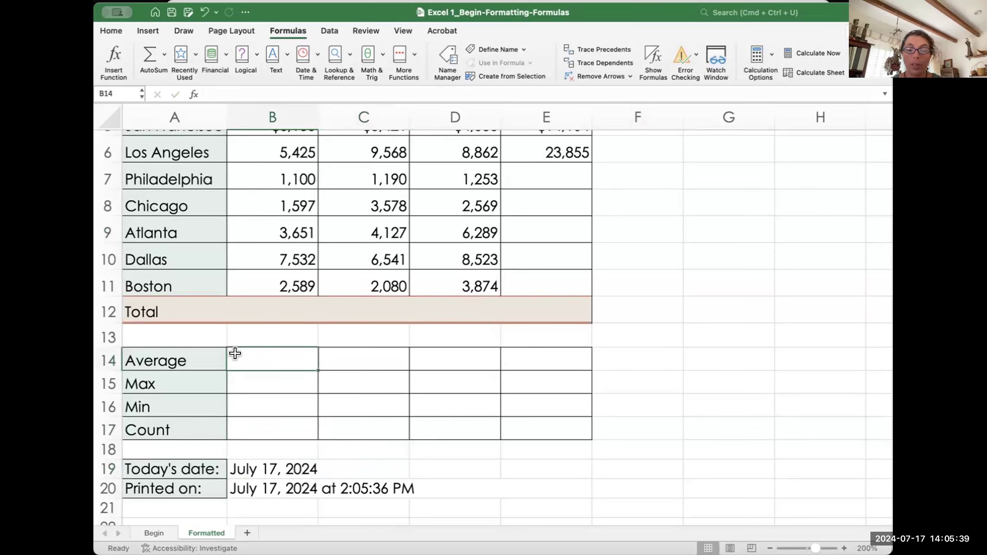
pyautogui.write('=av')
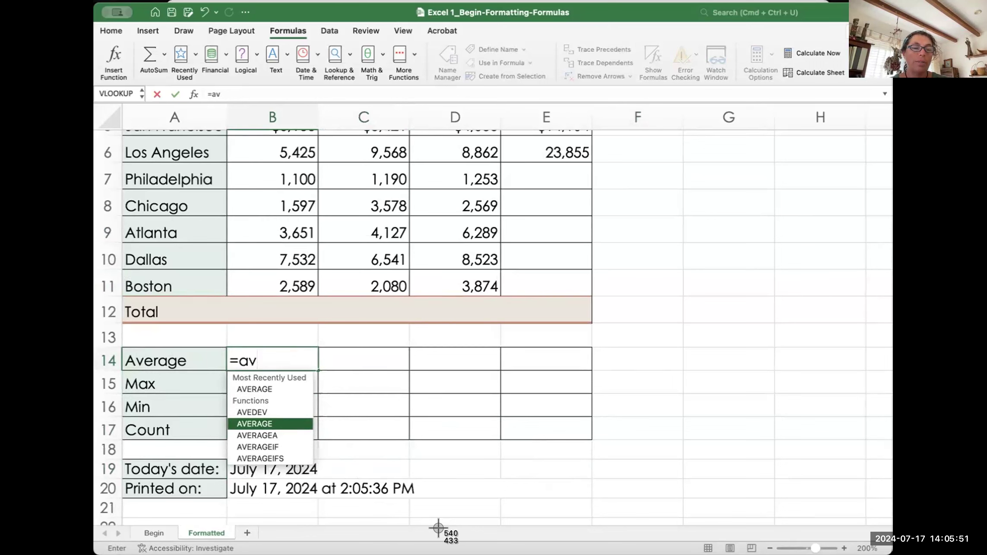
pyautogui.doubleClick(257, 423)
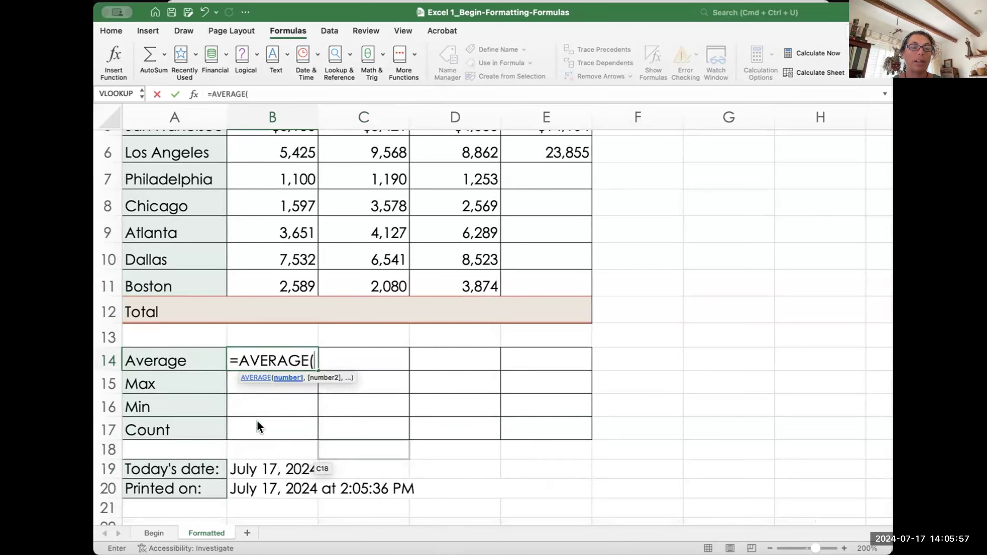
pyautogui.scroll(3, 257, 421)
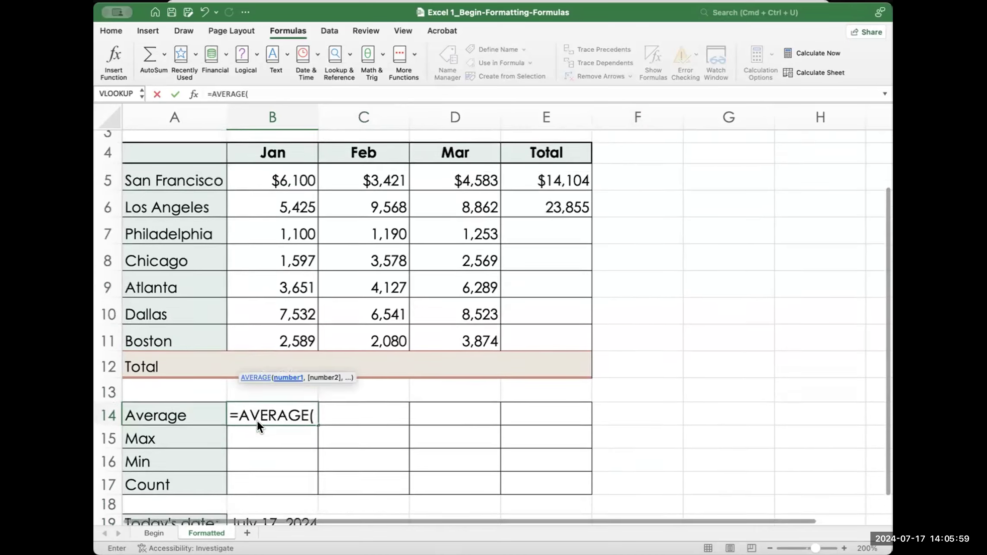
pyautogui.moveTo(257, 199); pyautogui.dragTo(264, 347)
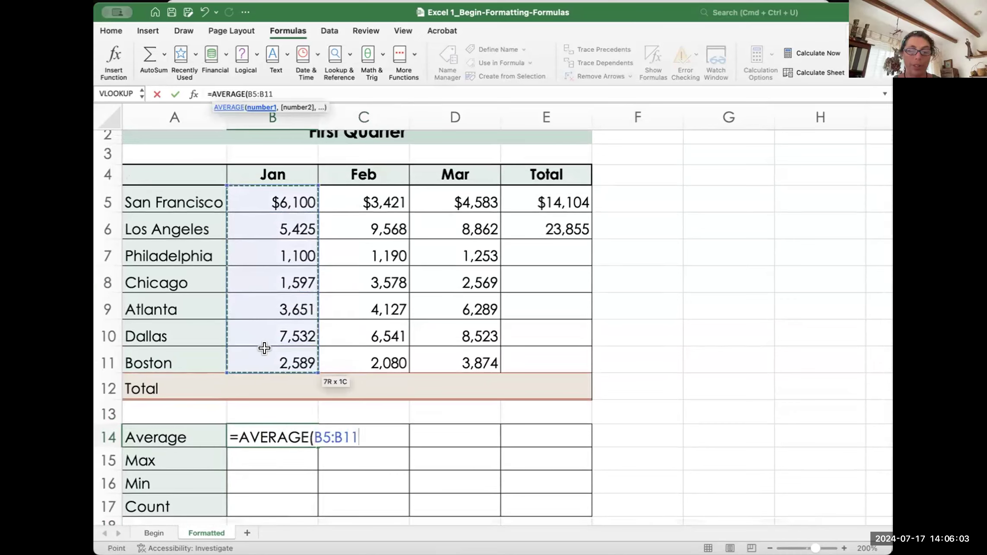
pyautogui.write(')')
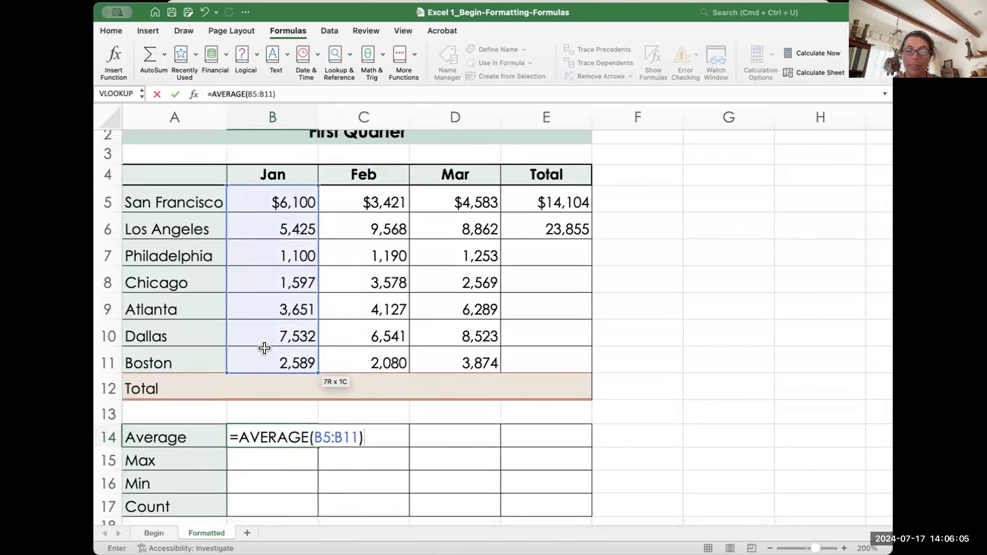
pyautogui.press('Return')
pyautogui.click(275, 431)
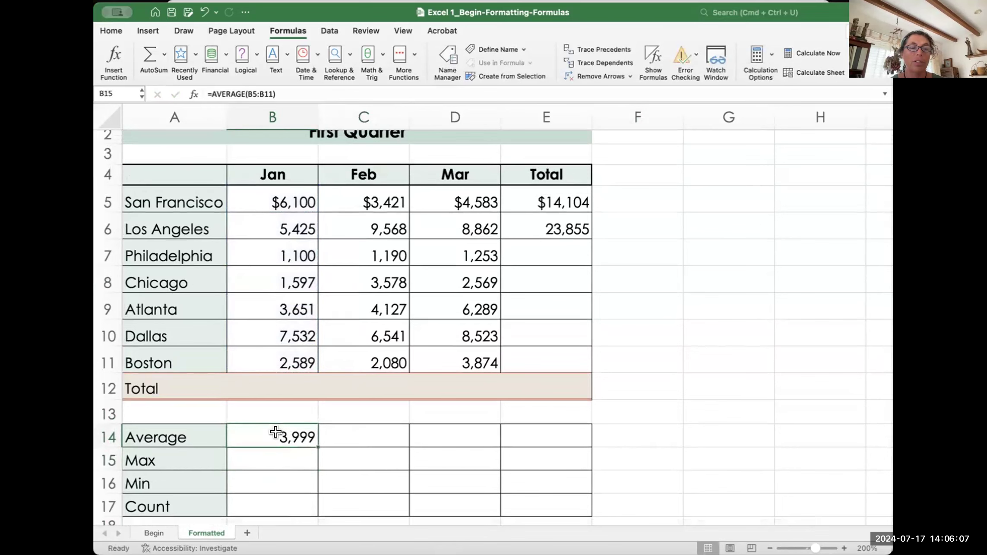
pyautogui.scroll(-3, 391, 437)
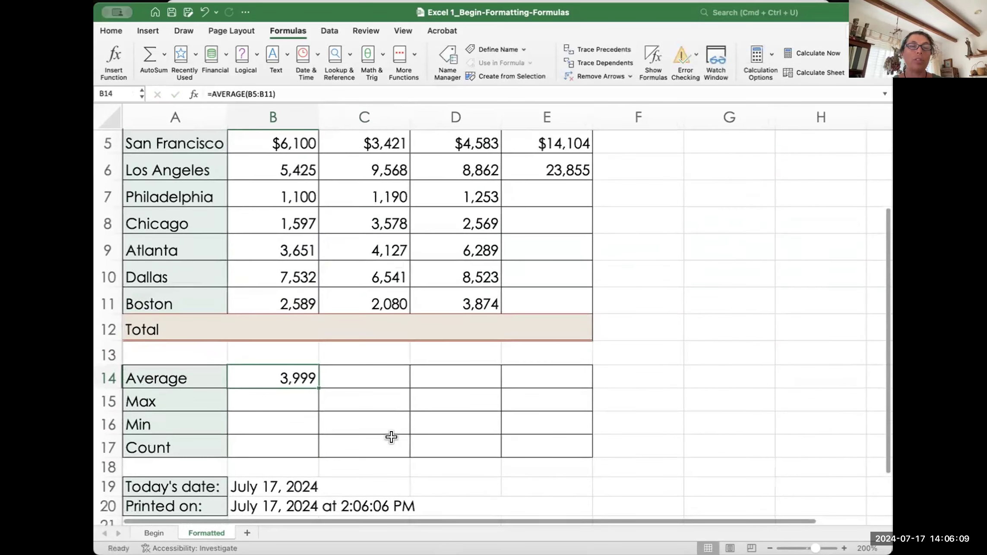
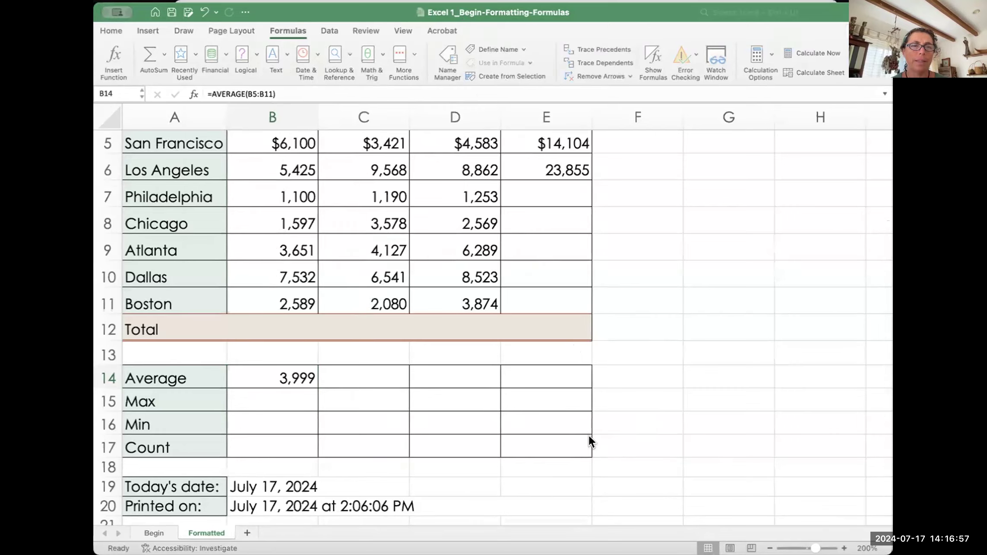
# Step: Bring the Finder Downloads window forward, move it up-left and enlarge it, and open Excel 2 Class Exercises
pyautogui.press('super+Tab')
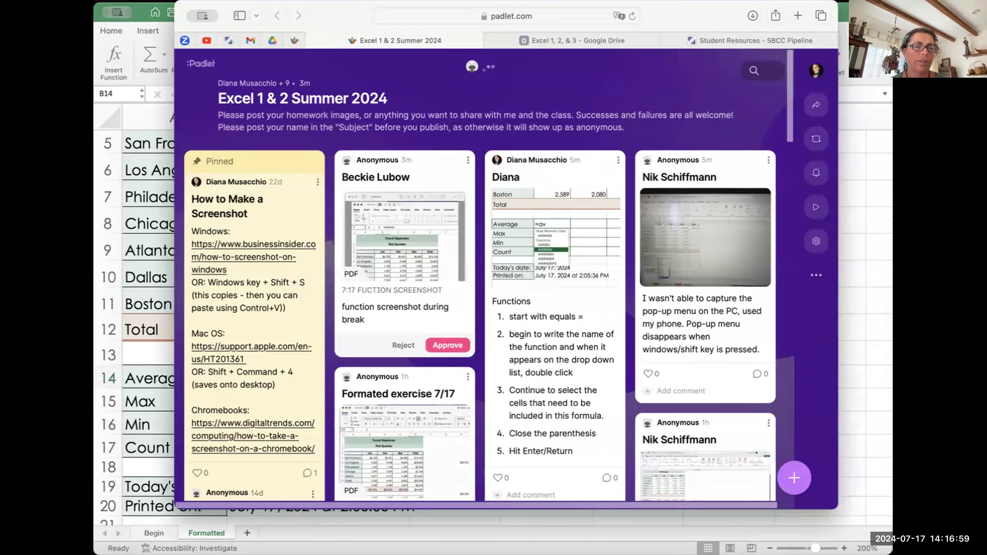
pyautogui.press('super+Tab')
pyautogui.moveTo(291, 56); pyautogui.dragTo(272, 42)
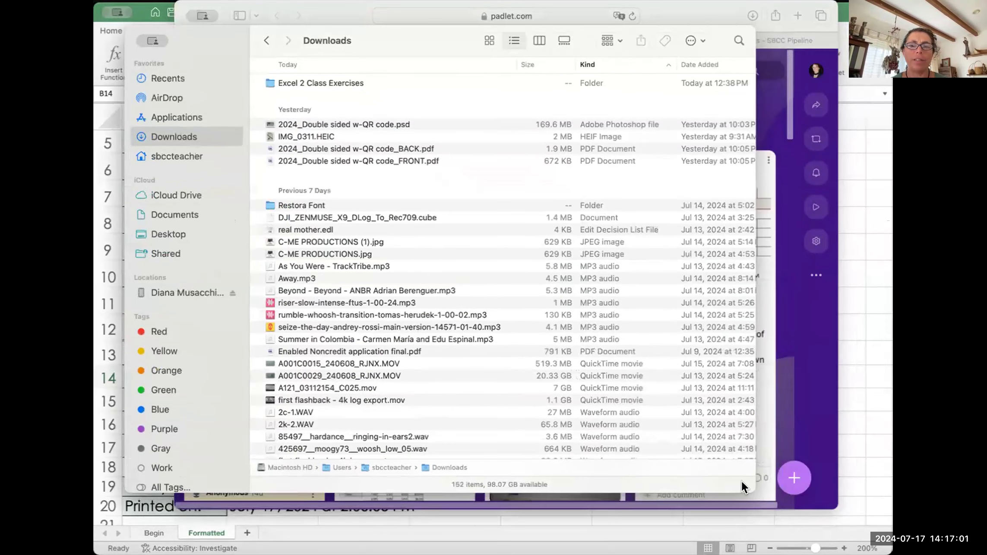
pyautogui.moveTo(754, 489); pyautogui.dragTo(826, 487)
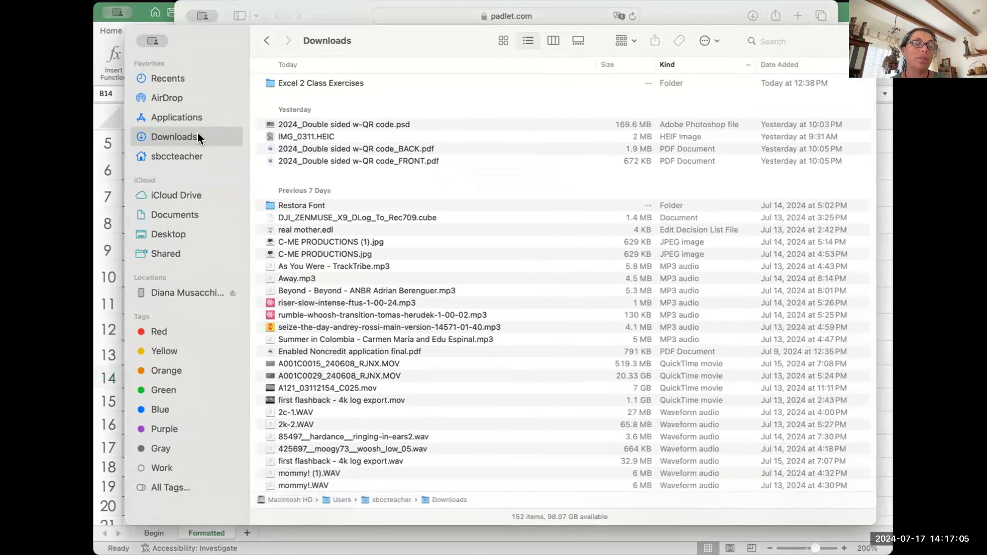
pyautogui.doubleClick(266, 83)
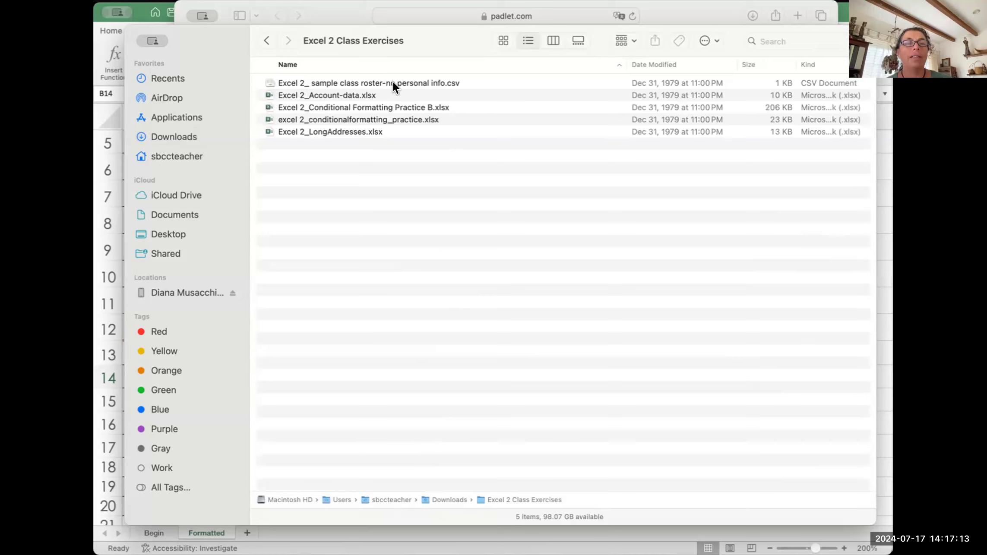
# Step: Select each of the five exercise files in turn, from the roster CSV to Excel 2_LongAddresses.xlsx
pyautogui.click(408, 82)
pyautogui.click(364, 93)
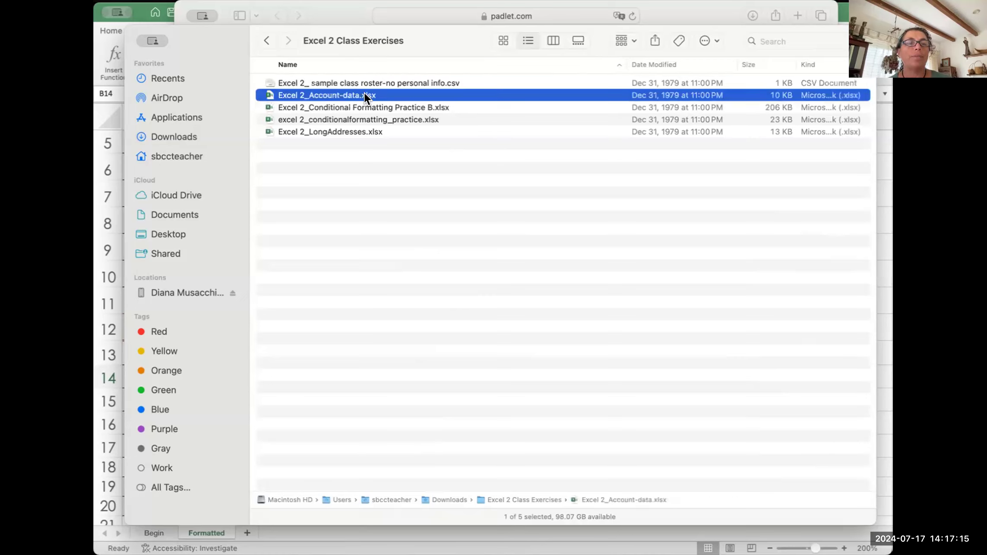
pyautogui.click(438, 106)
pyautogui.click(429, 119)
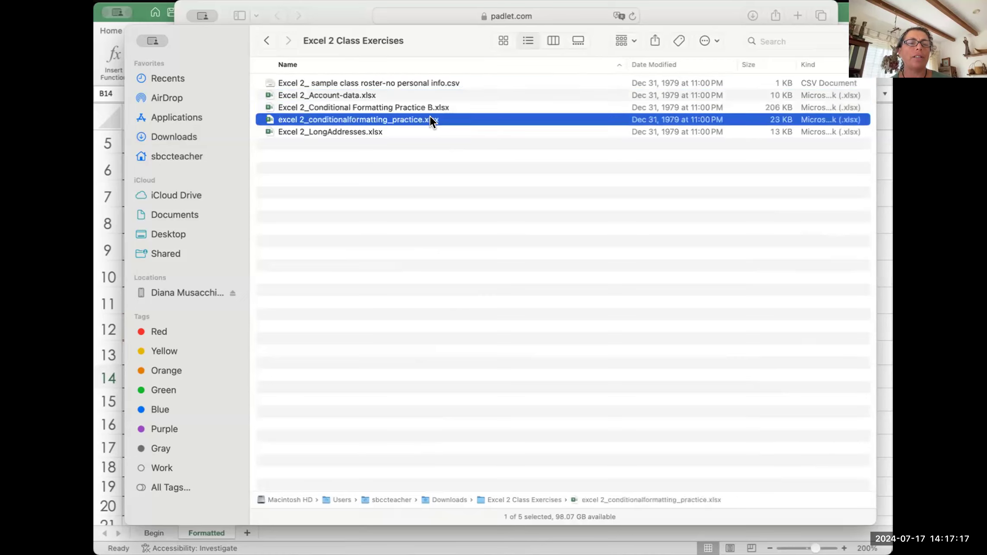
pyautogui.click(372, 131)
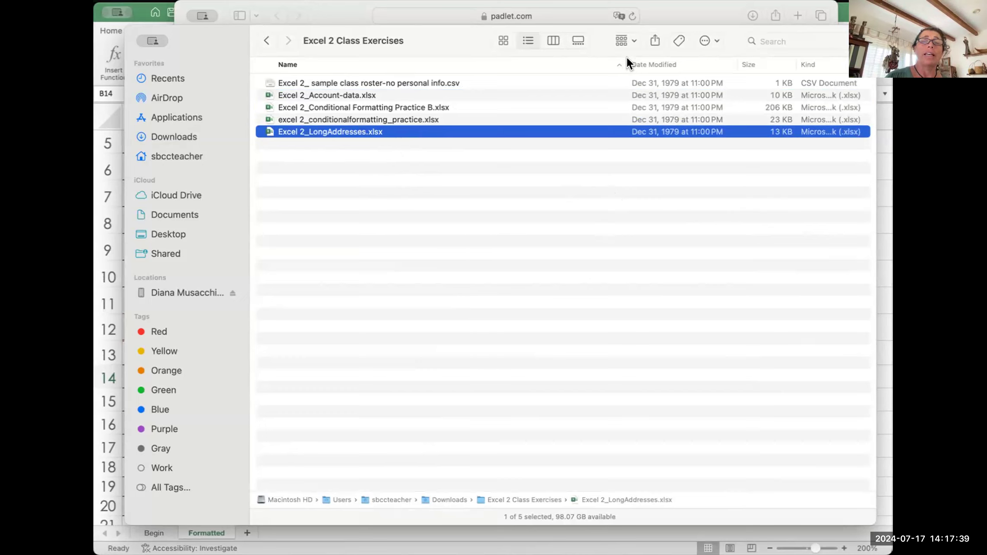
# Step: Narrow the Name column and widen Kind to show full file types, then select the roster CSV
pyautogui.moveTo(626, 67); pyautogui.dragTo(512, 65)
pyautogui.moveTo(755, 62); pyautogui.dragTo(825, 61)
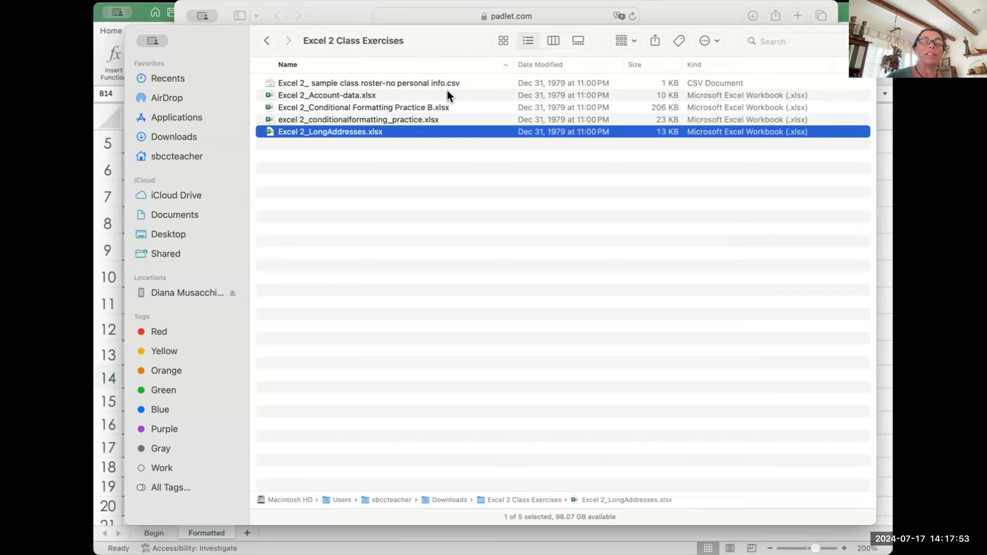
pyautogui.click(362, 93)
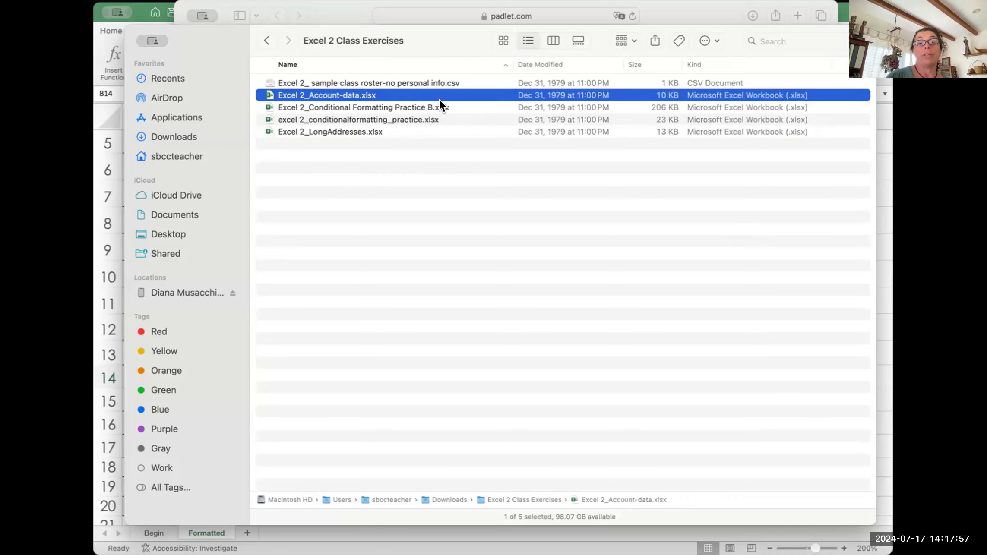
pyautogui.click(423, 79)
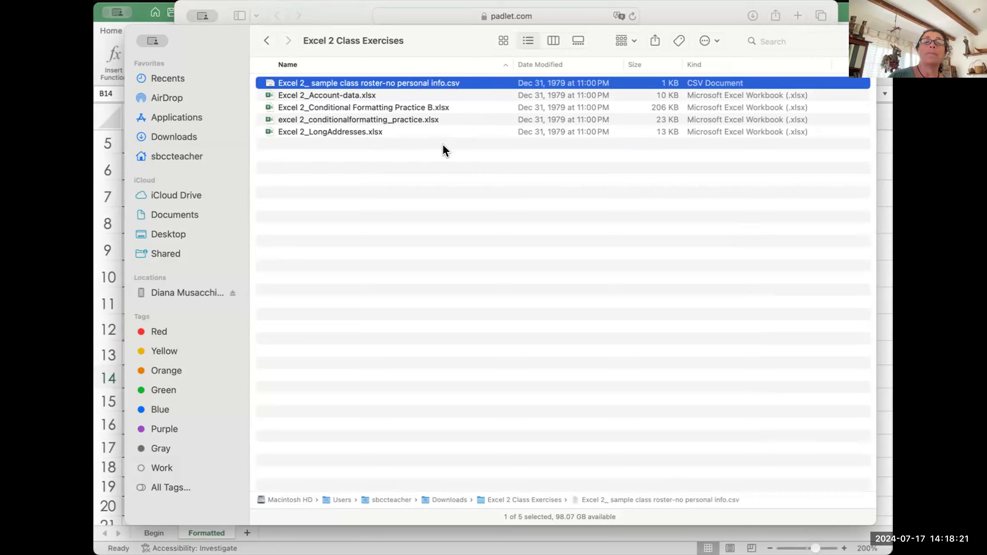
pyautogui.click(419, 160)
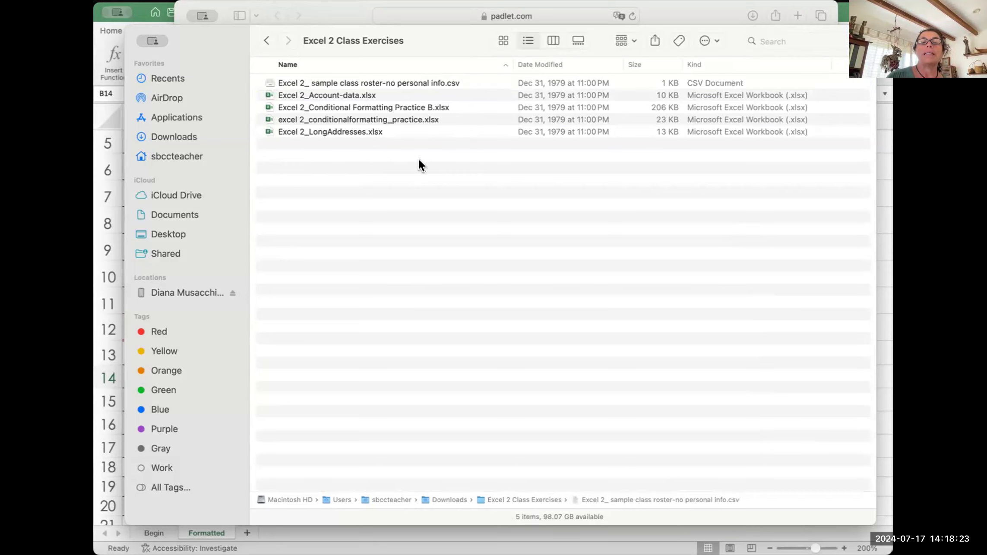
pyautogui.click(432, 81)
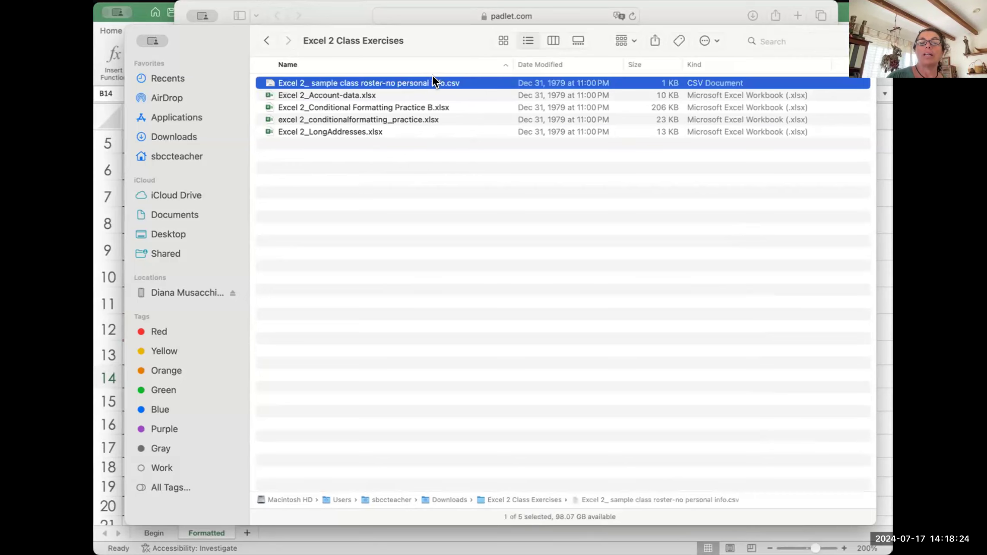
pyautogui.click(439, 173)
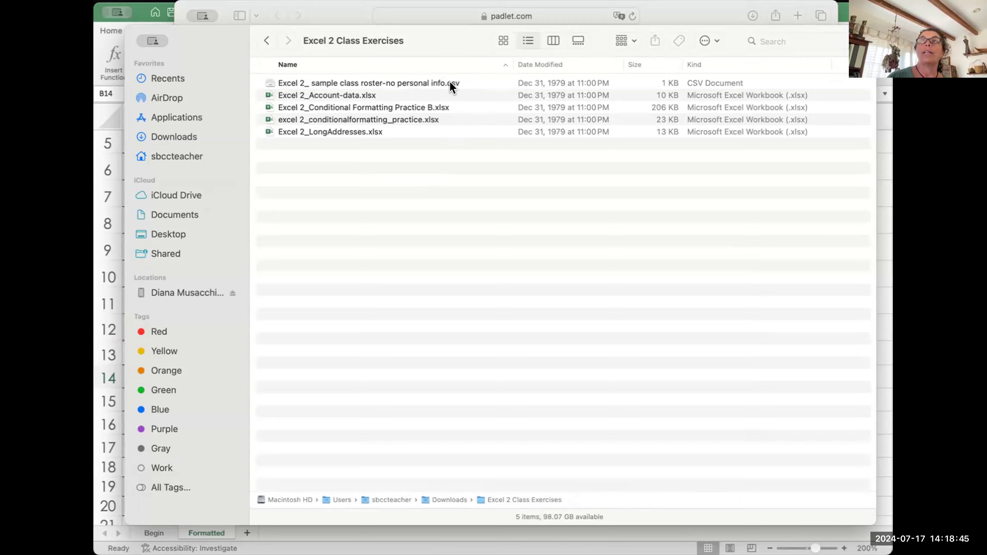
pyautogui.click(365, 95)
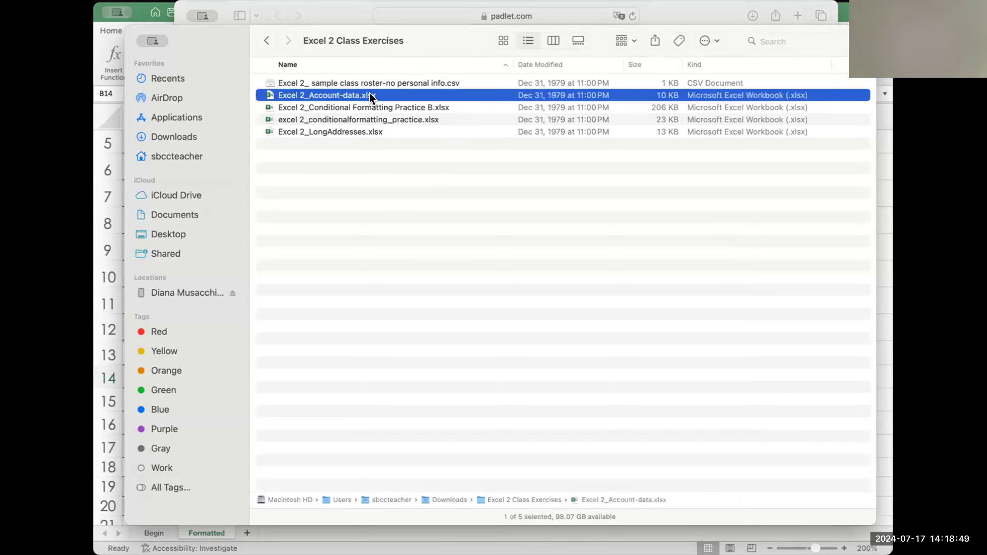
pyautogui.click(417, 83)
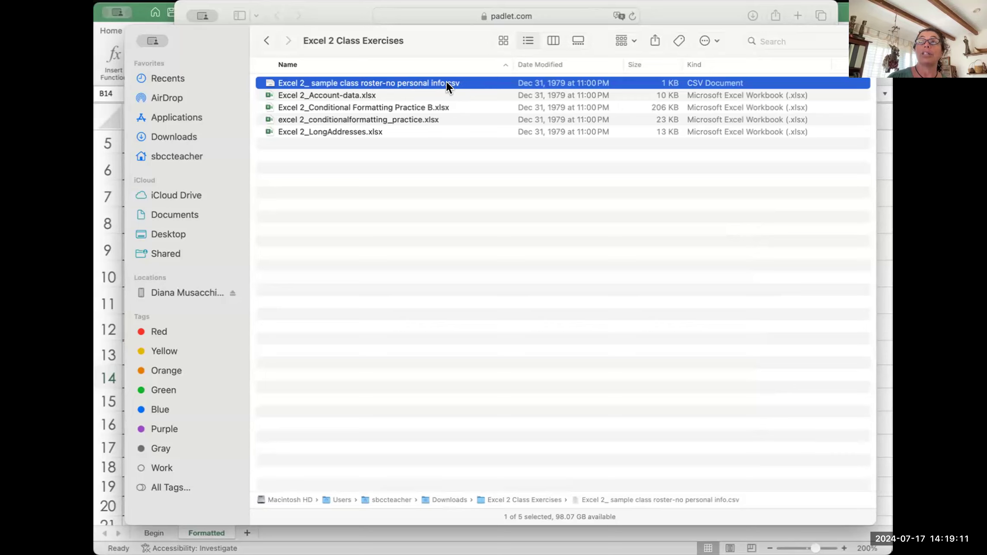
# Step: Look at the roster CSV's context menu, dismiss it, and narrow the Name column
pyautogui.rightClick(421, 81)
pyautogui.moveTo(438, 104)
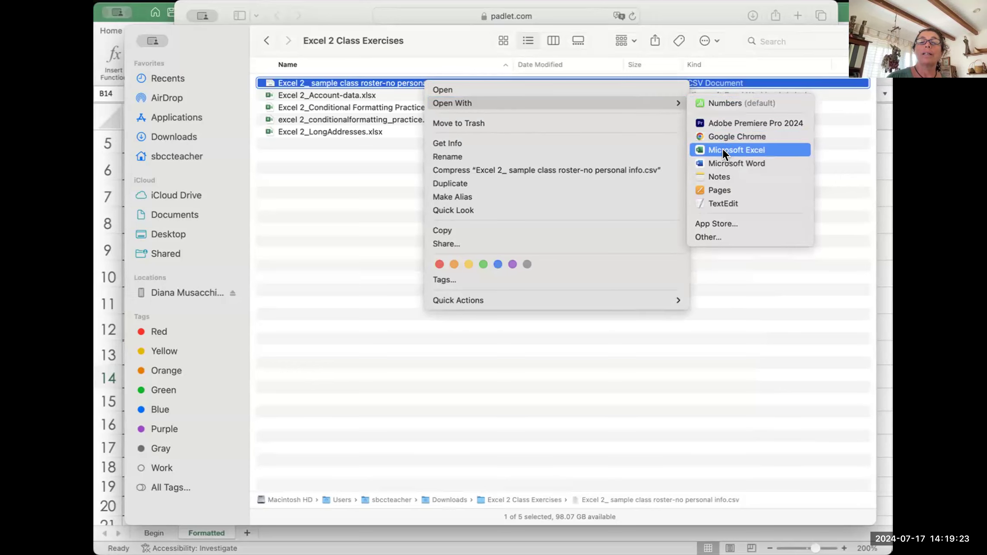
pyautogui.click(370, 184)
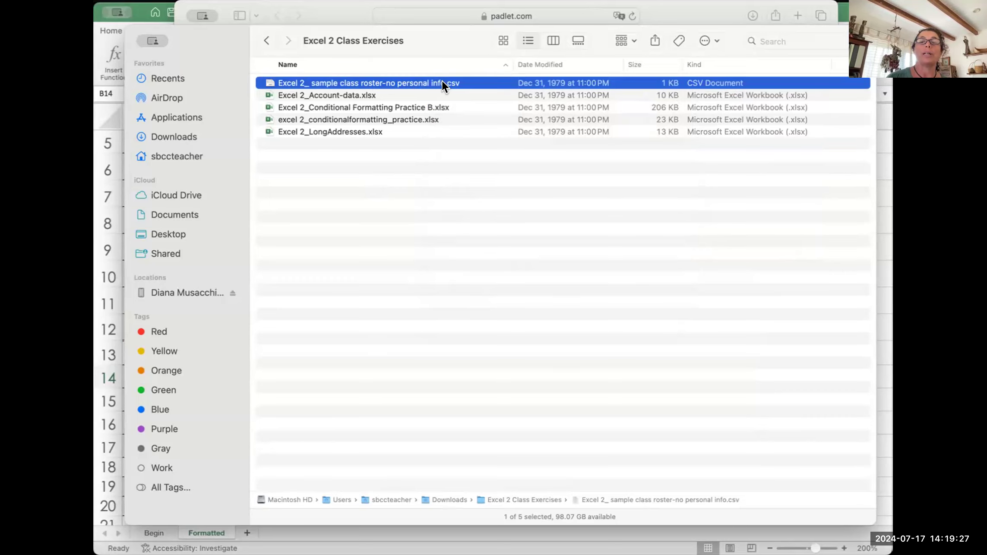
pyautogui.moveTo(507, 60); pyautogui.dragTo(479, 61)
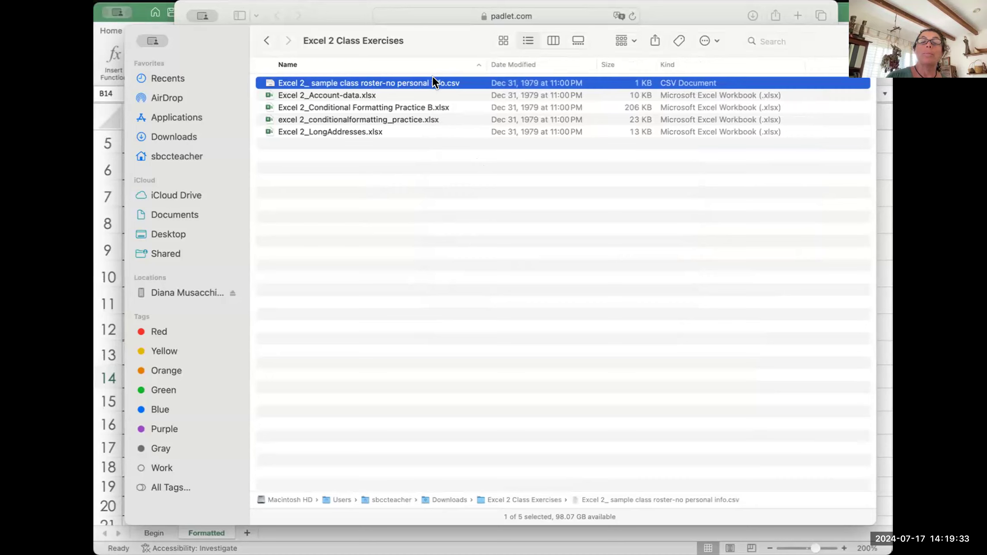
# Step: Open the roster CSV with Microsoft Excel using Open With
pyautogui.rightClick(403, 82)
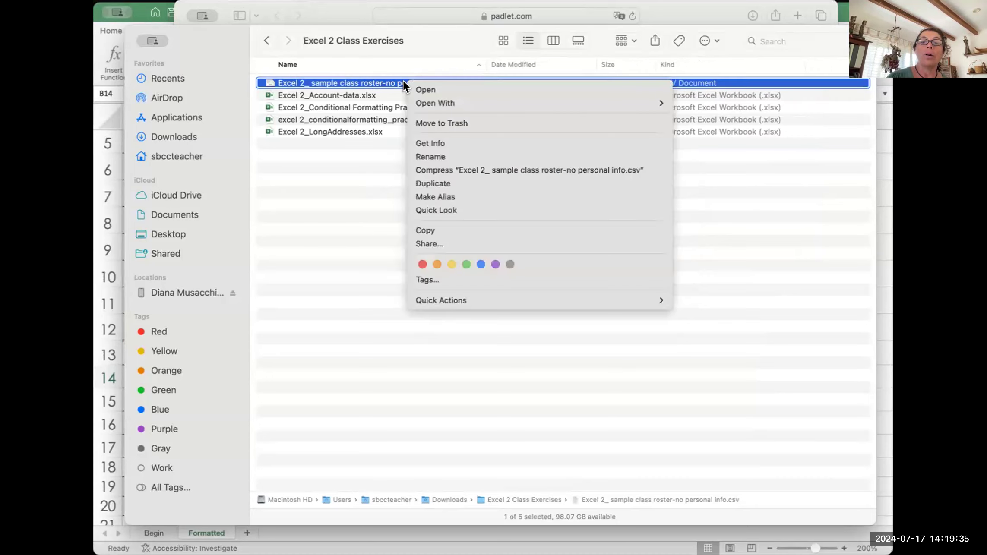
pyautogui.moveTo(607, 100)
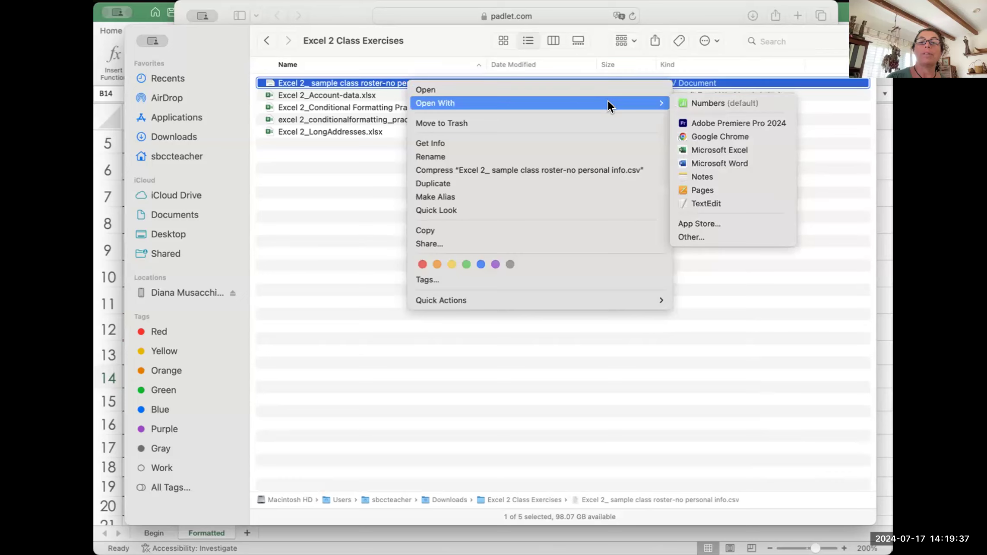
pyautogui.click(704, 149)
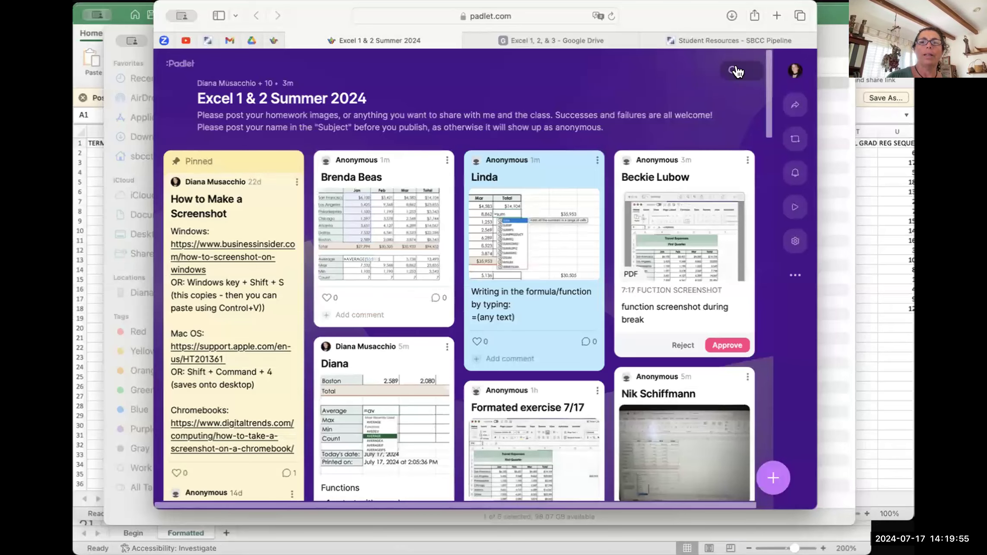
# Step: Bring the Excel roster workbook in front of Finder and resize its window
pyautogui.click(825, 159)
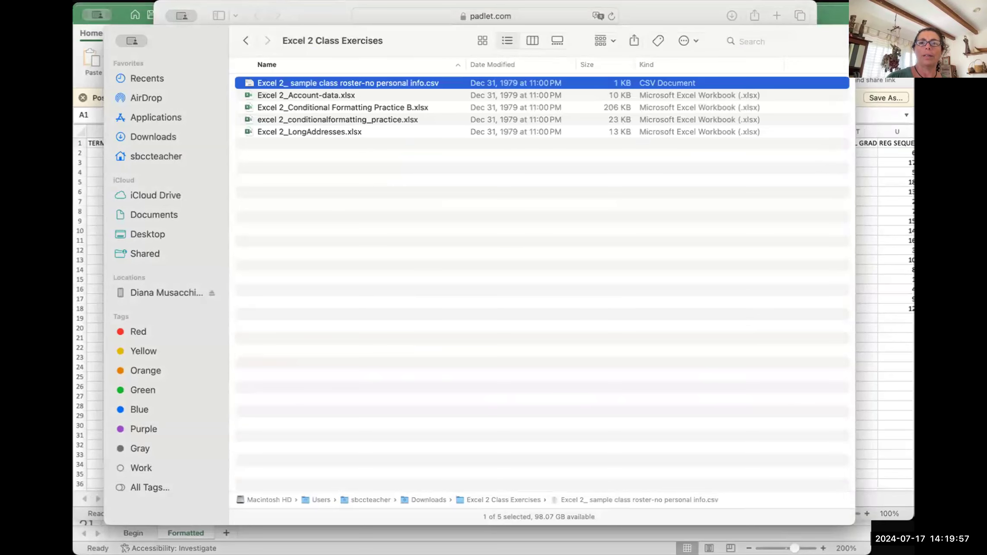
pyautogui.click(849, 17)
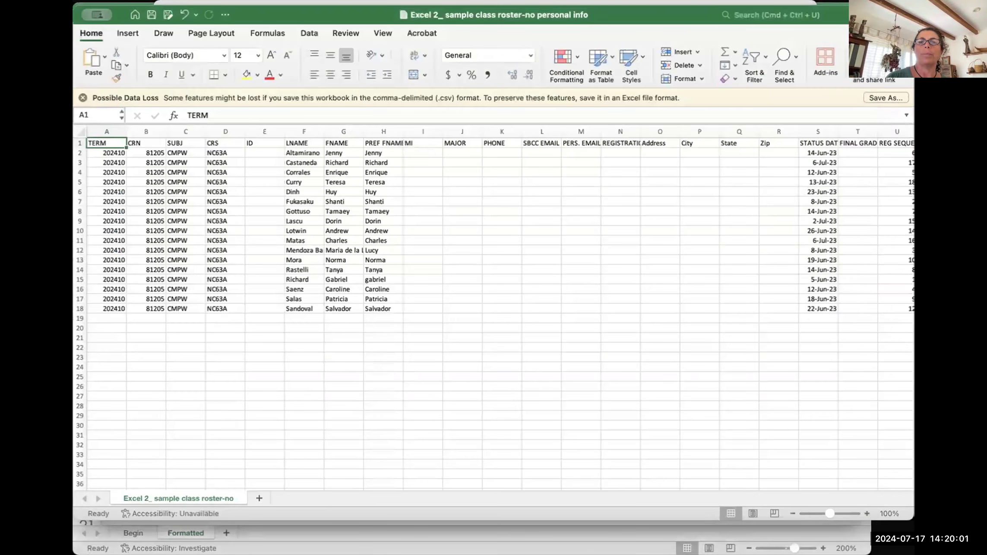
pyautogui.moveTo(913, 3); pyautogui.dragTo(868, 1)
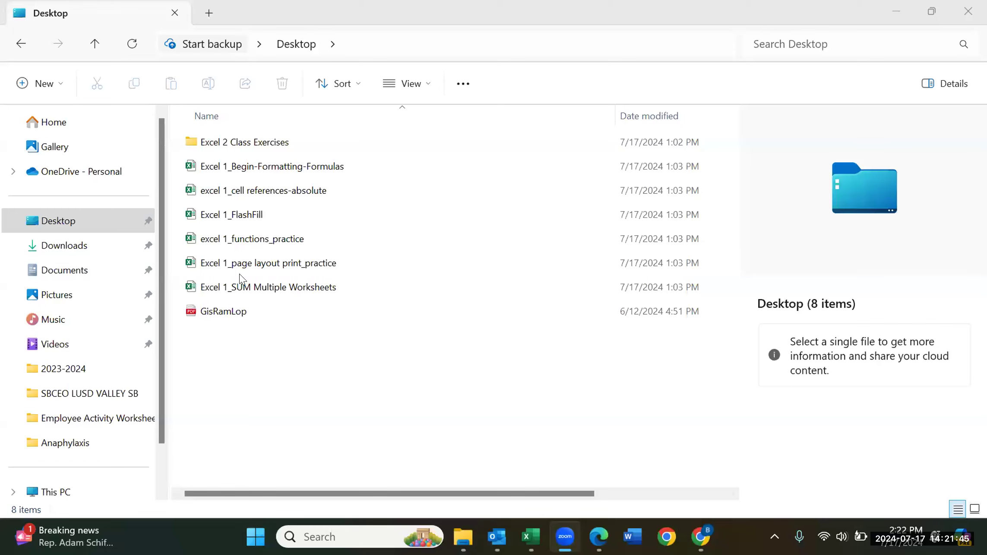
# Step: Open the Desktop's Excel 2 Class Exercises folder, select the roster file, and check its Open with menu
pyautogui.doubleClick(285, 142)
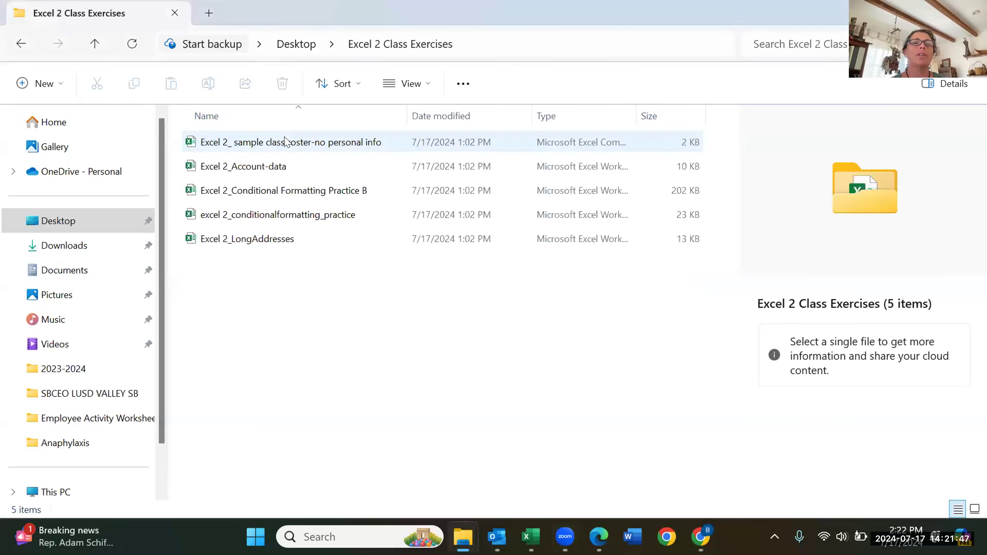
pyautogui.click(279, 146)
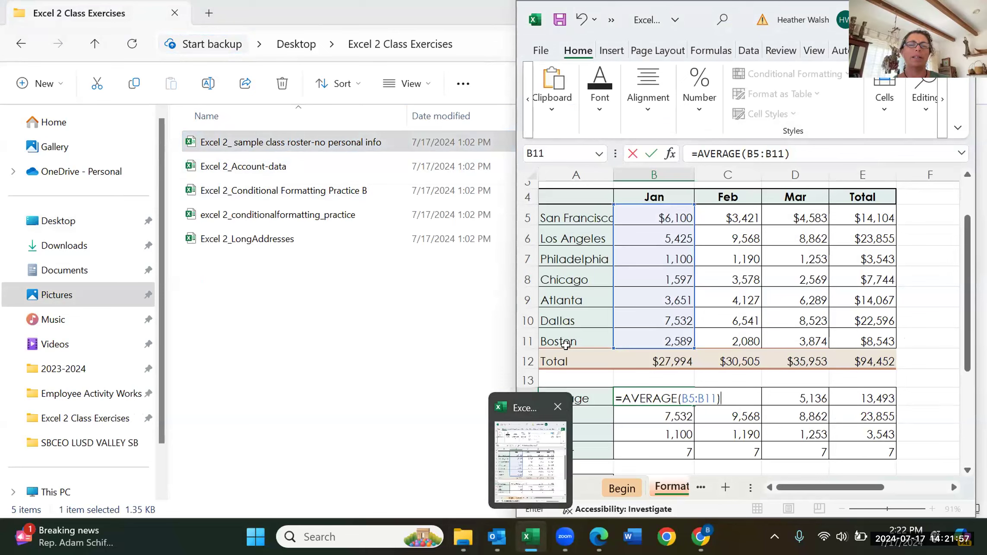
pyautogui.click(343, 145)
pyautogui.rightClick(343, 145)
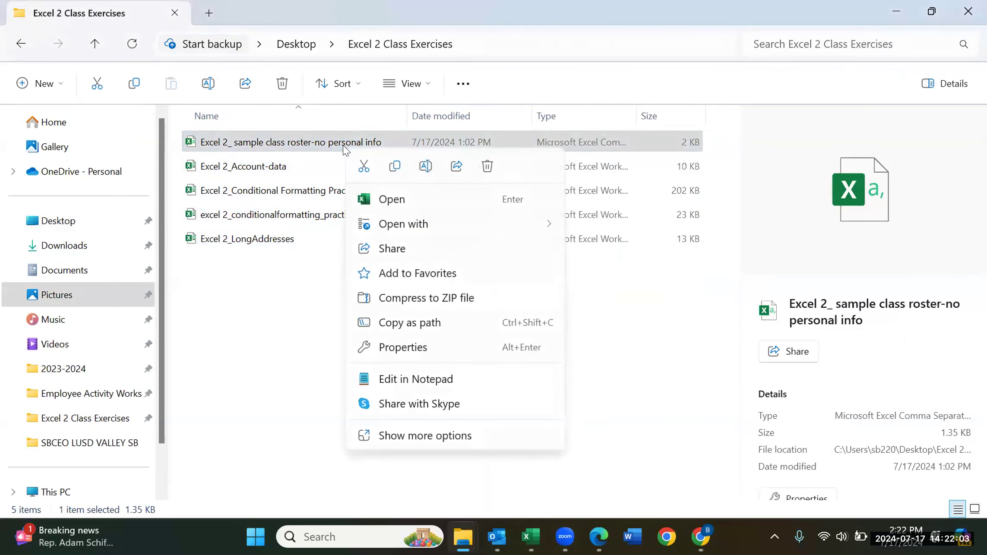
pyautogui.moveTo(408, 226)
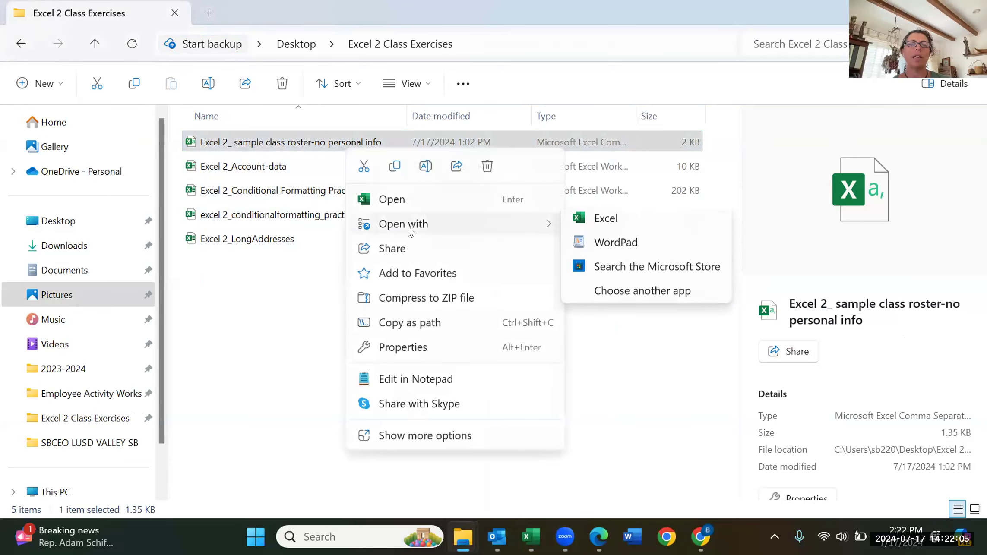
pyautogui.press('Escape')
pyautogui.click(405, 198)
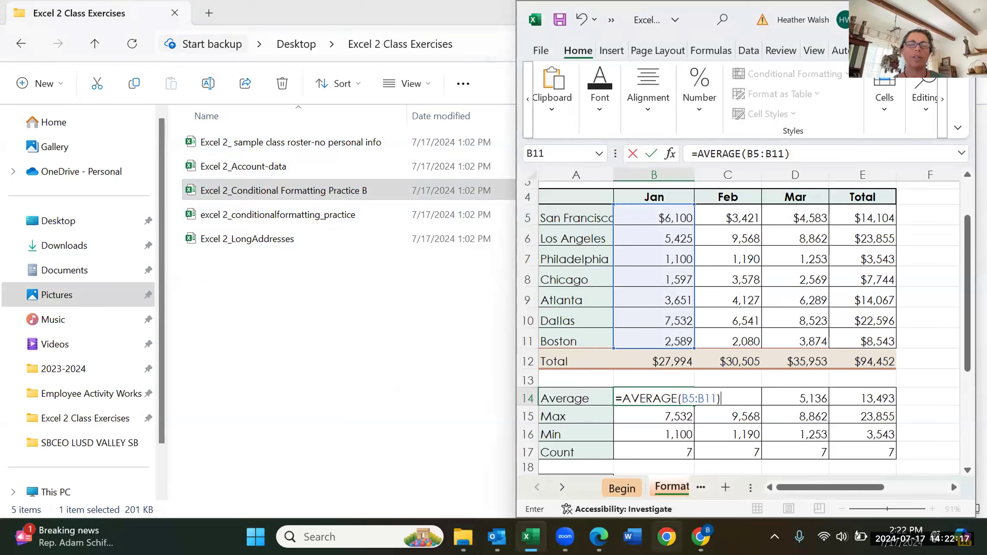
# Step: Focus the city sales workbook, open and close the number format options, then switch between File Explorer and Excel
pyautogui.moveTo(530, 537)
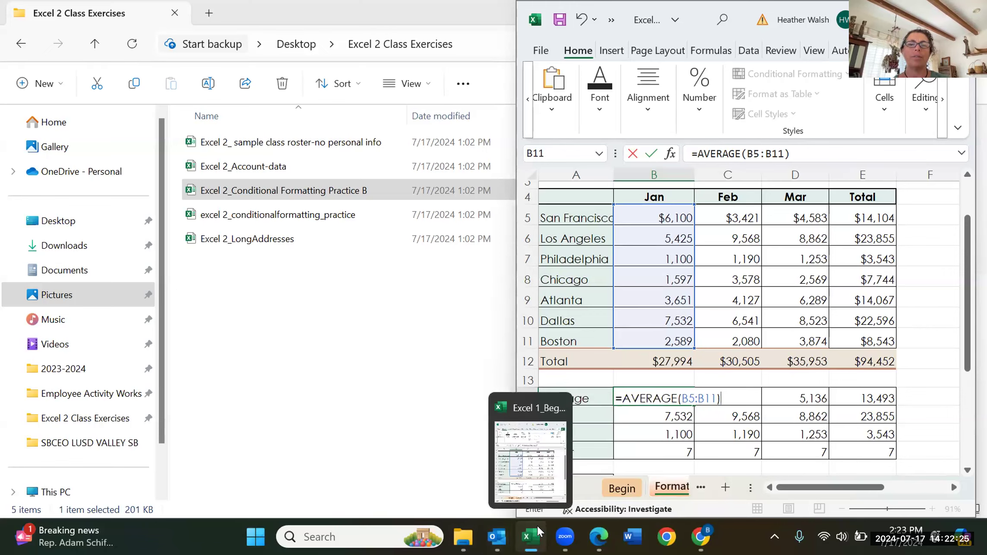
pyautogui.click(530, 538)
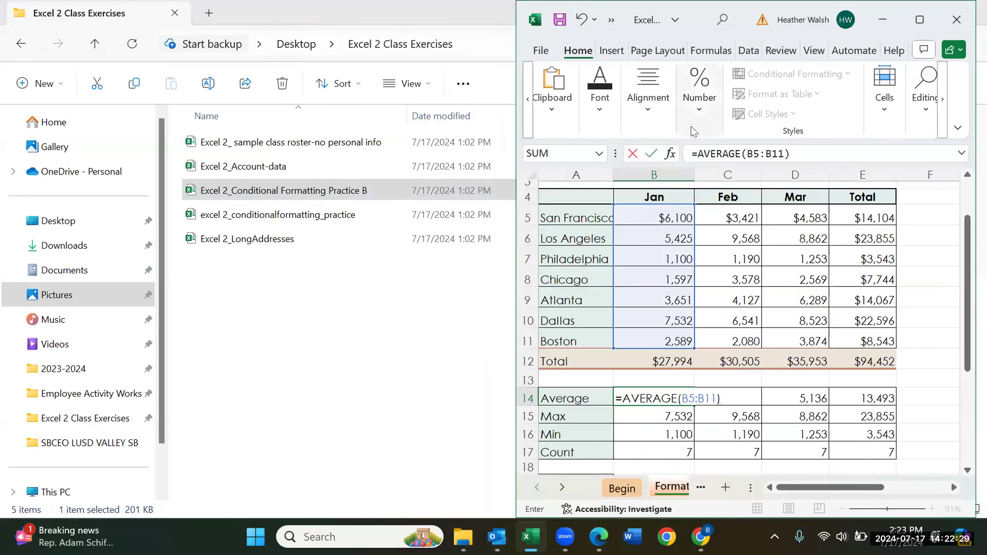
pyautogui.click(692, 131)
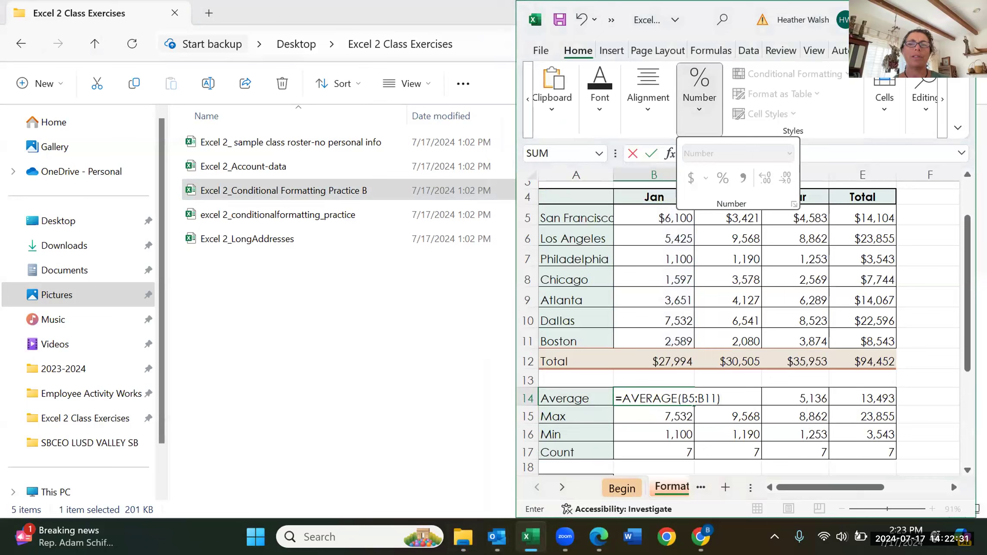
pyautogui.click(880, 57)
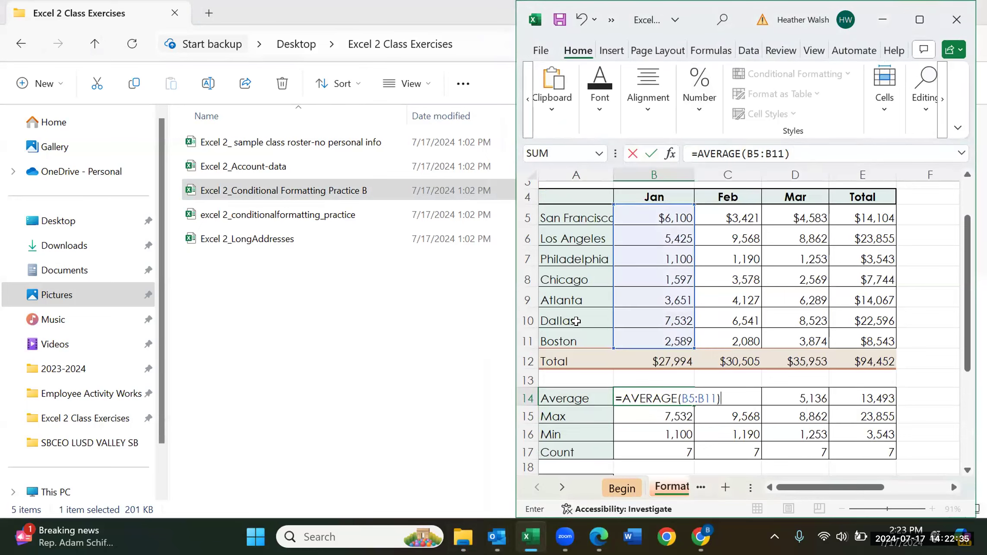
pyautogui.click(875, 22)
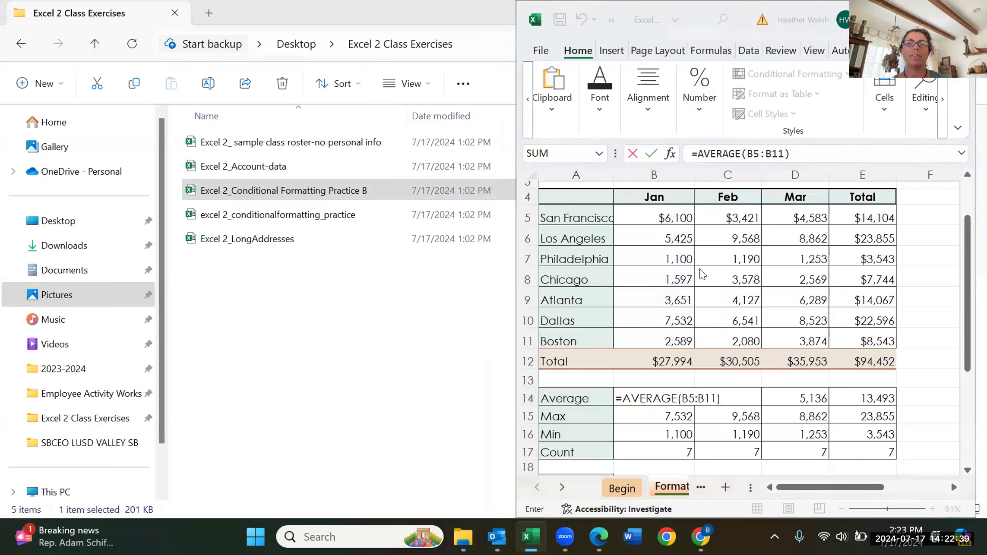
pyautogui.click(415, 344)
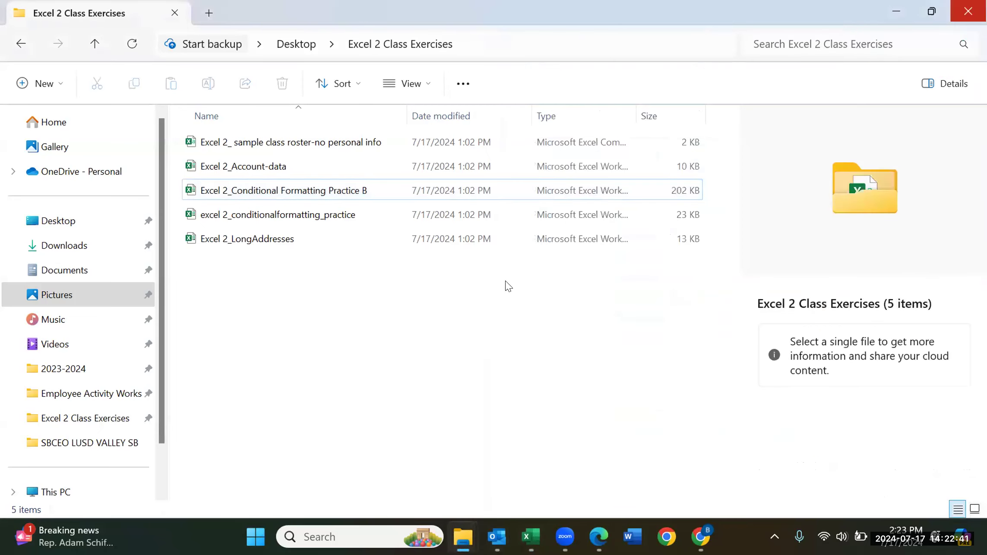
pyautogui.click(530, 537)
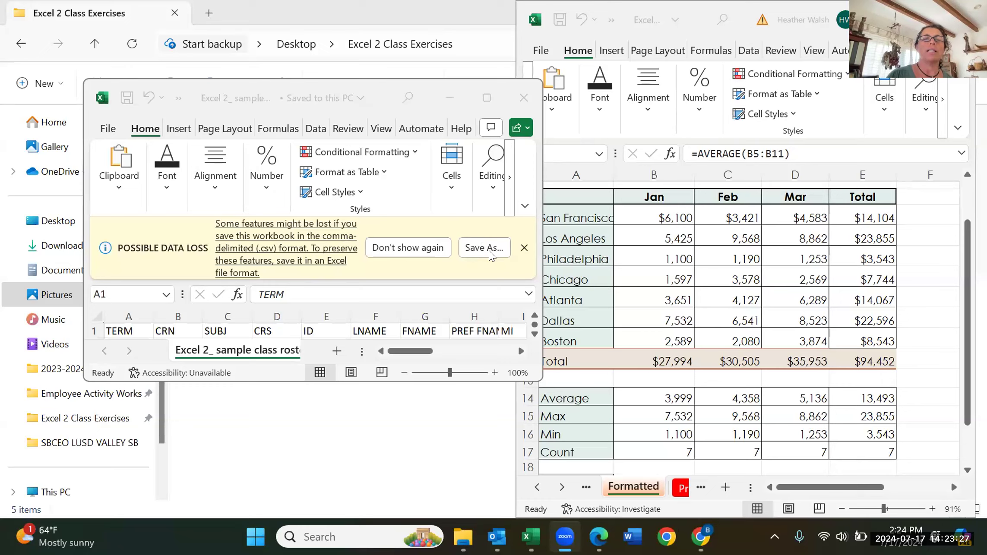
# Step: Activate the small class roster window beside the Jan–Mar city sales workbook
pyautogui.click(515, 249)
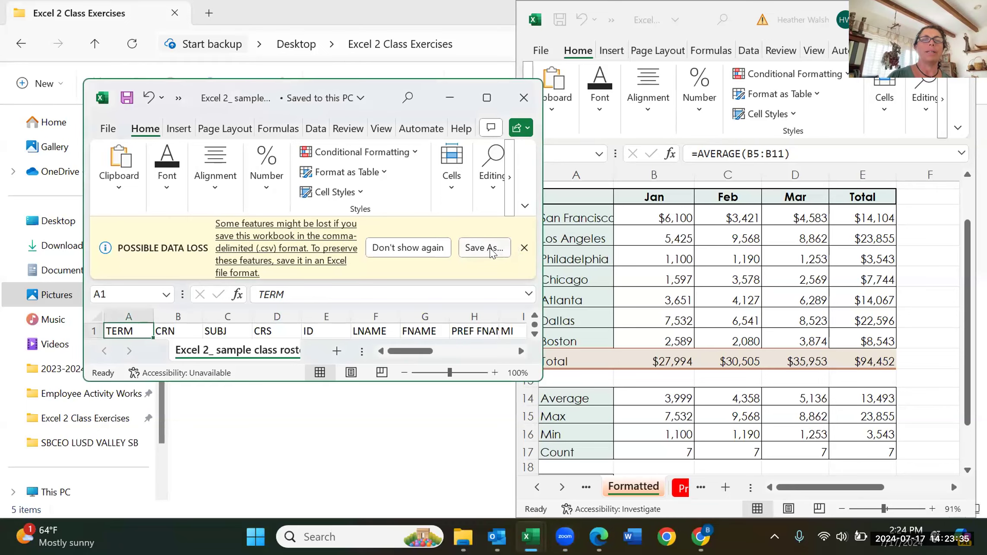
# Step: Save the roster as CSV in Desktop > Excel 2 Class Exercises, replacing the existing copy, and maximize it
pyautogui.click(490, 248)
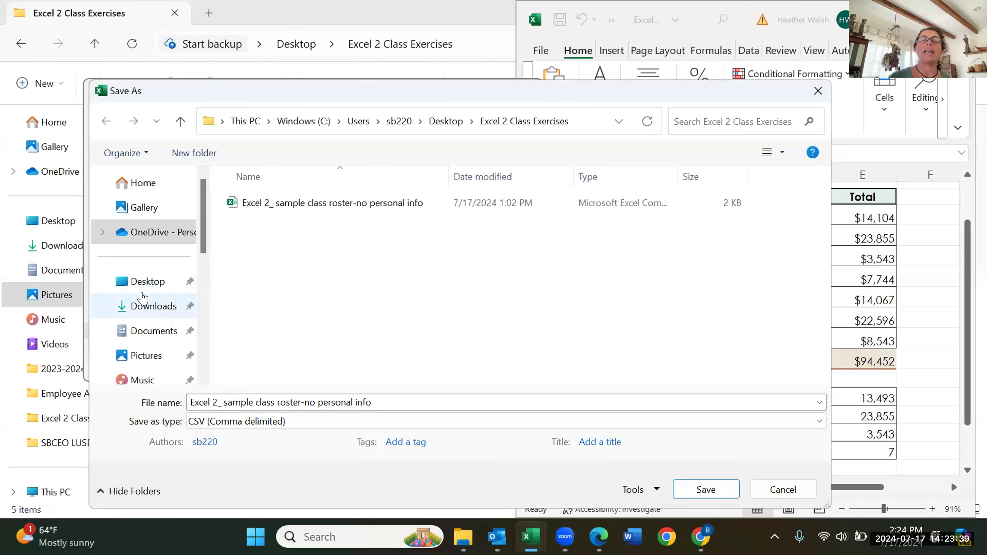
pyautogui.click(142, 289)
pyautogui.doubleClick(274, 203)
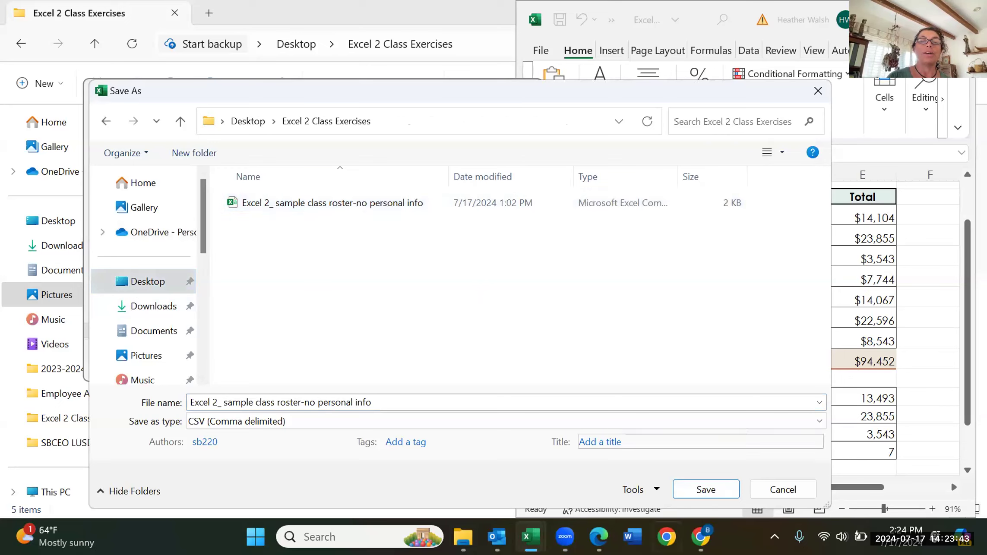
pyautogui.click(696, 491)
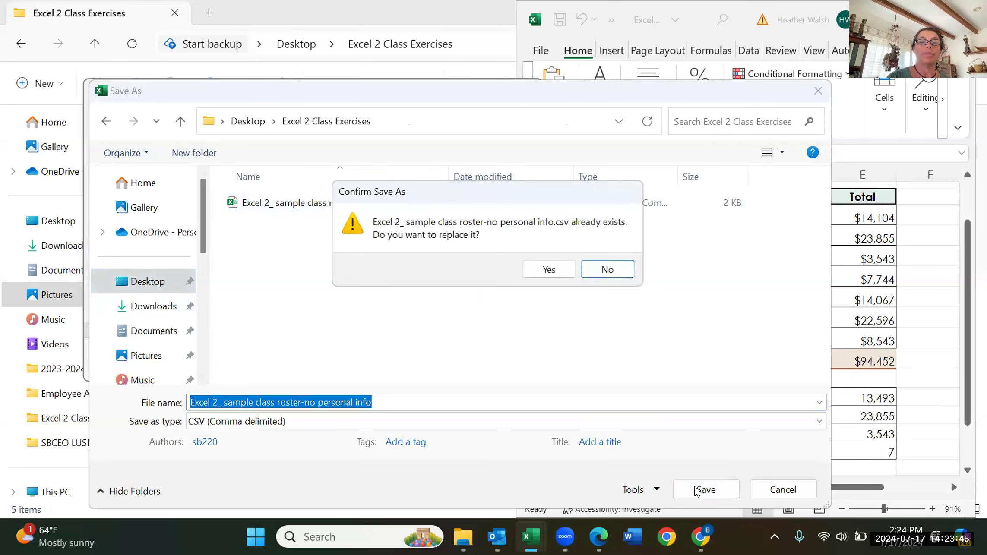
pyautogui.click(554, 268)
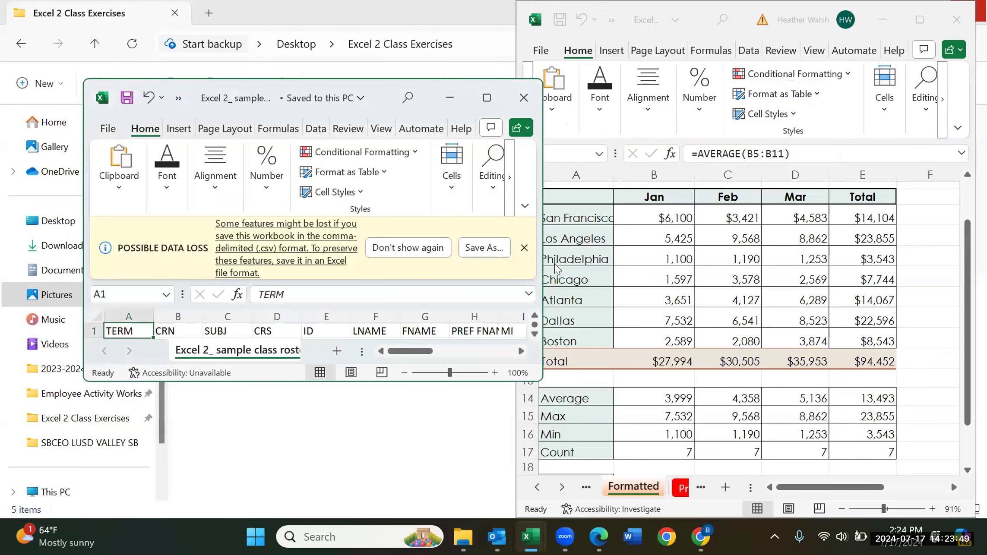
pyautogui.click(481, 103)
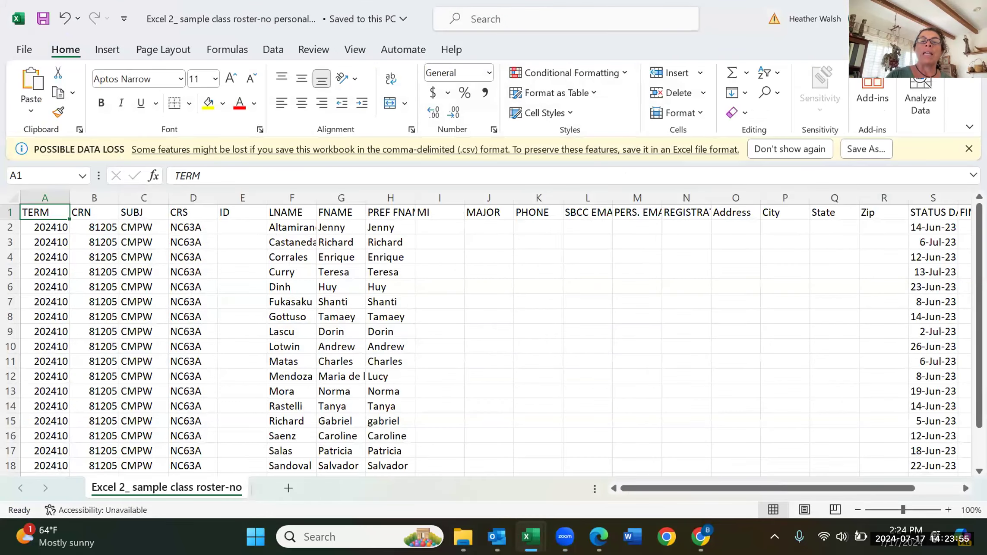
# Step: Show the recent-workbooks jump list from Excel's taskbar icon
pyautogui.rightClick(530, 536)
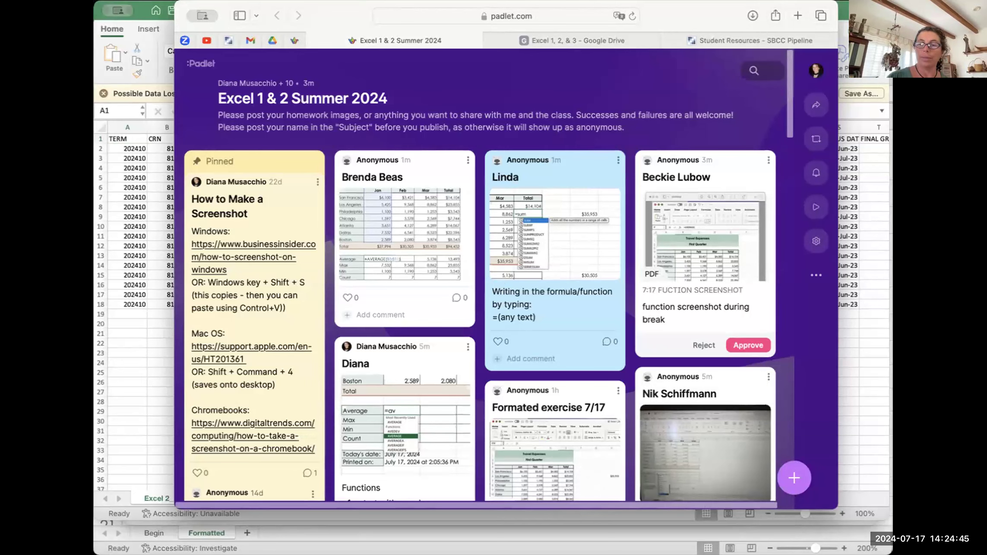
# Step: Switch from the Padlet board in Safari back to the Excel class roster window
pyautogui.press('super+Tab')
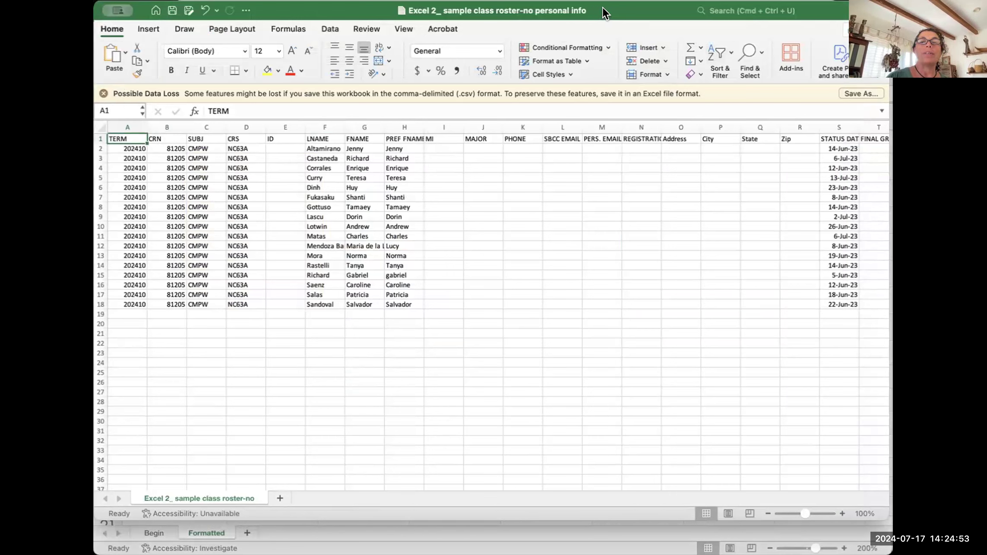
# Step: Enlarge the Excel window and zoom out to 90% so columns through REG SEQUENCE fit
pyautogui.moveTo(605, 13); pyautogui.dragTo(606, 14)
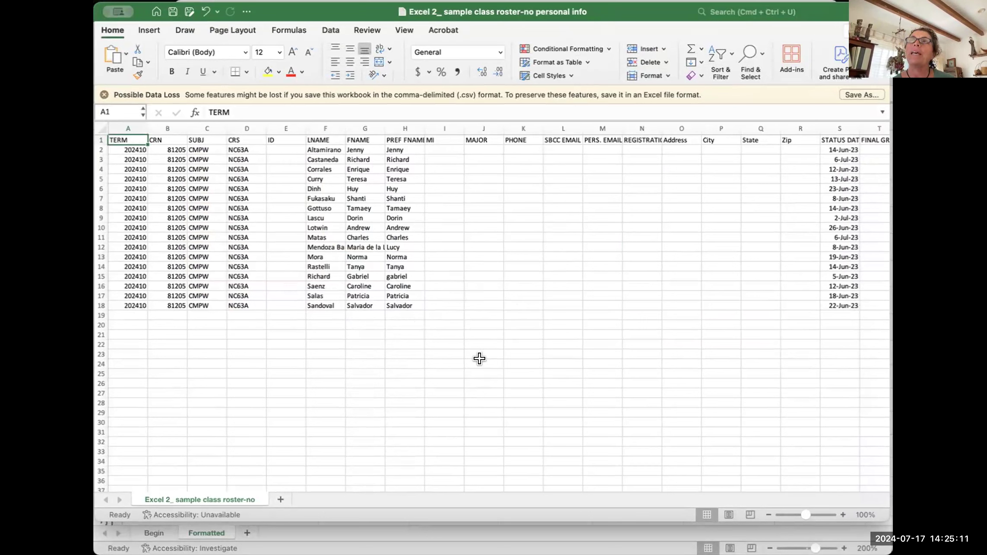
pyautogui.click(479, 358)
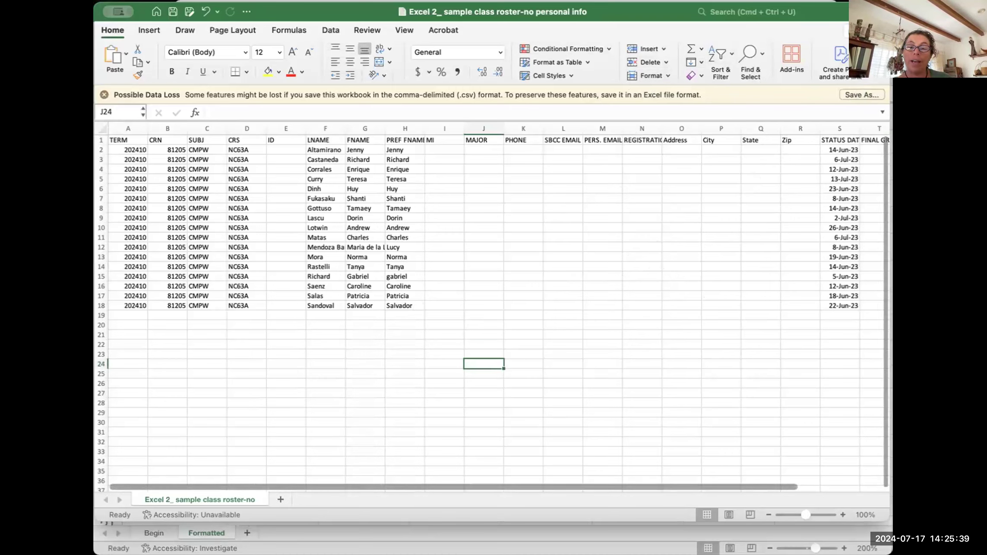
pyautogui.moveTo(879, 516); pyautogui.dragTo(880, 522)
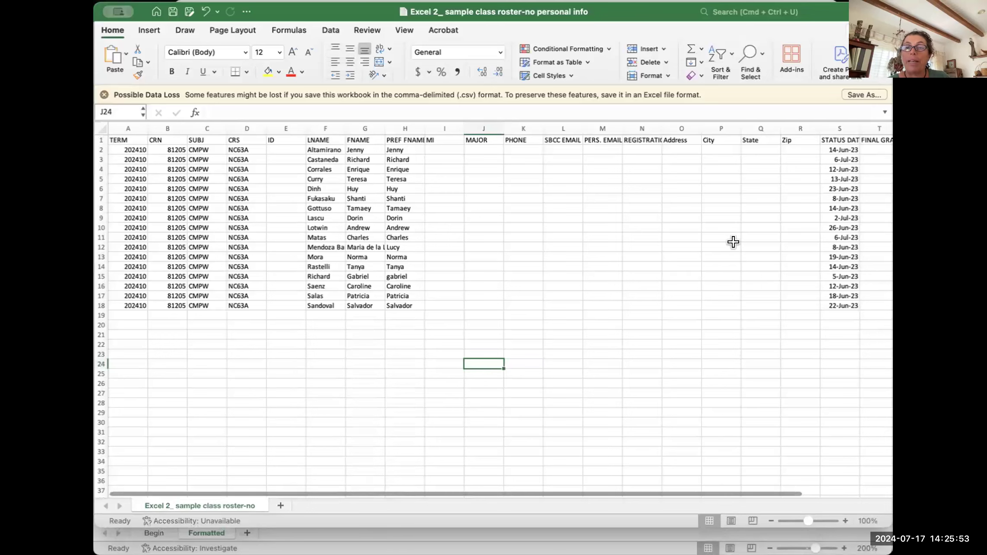
pyautogui.hscroll(5, 734, 240)
pyautogui.hscroll(-5, 734, 242)
pyautogui.hscroll(-1, 735, 241)
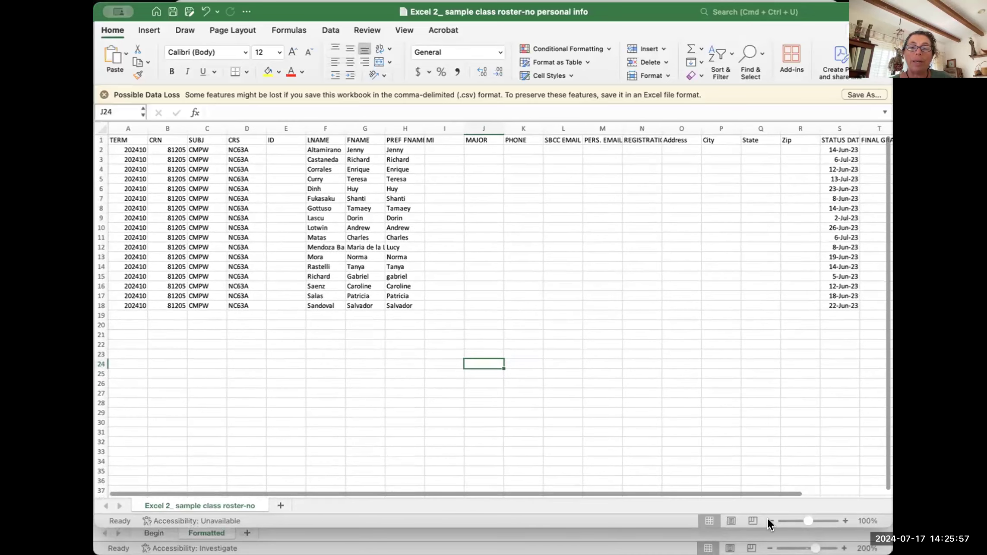
pyautogui.click(769, 520)
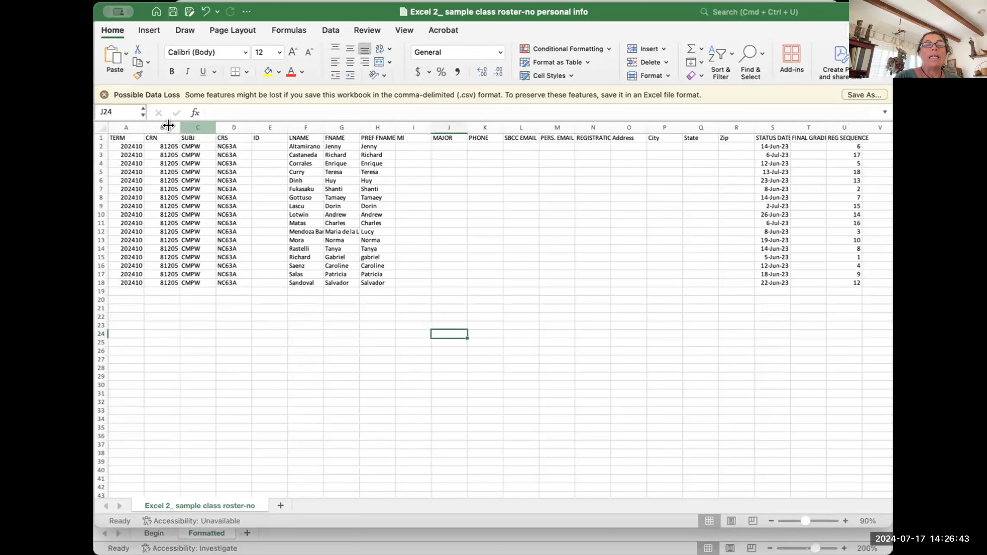
# Step: Select each roster column from CRN through MI in turn to review them
pyautogui.click(152, 125)
pyautogui.click(205, 125)
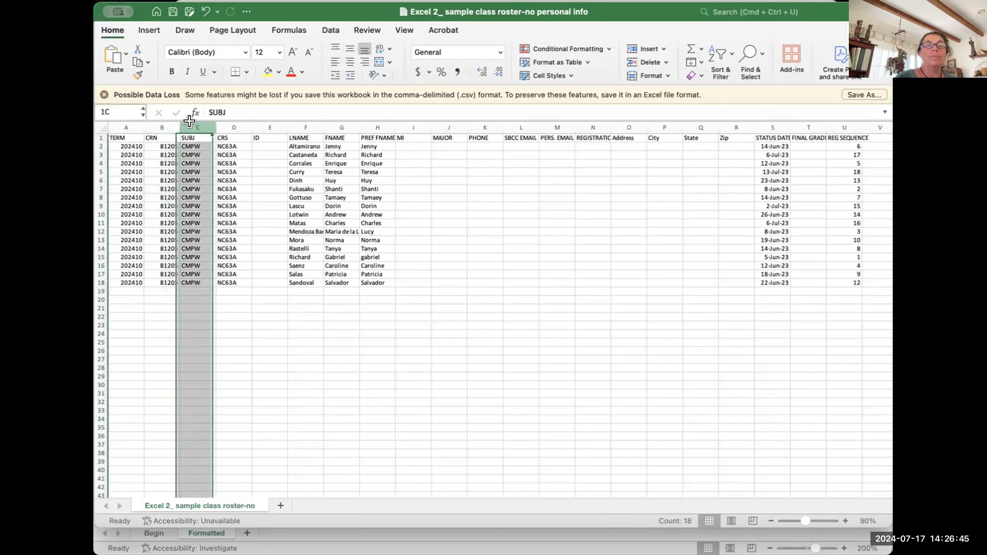
pyautogui.click(223, 124)
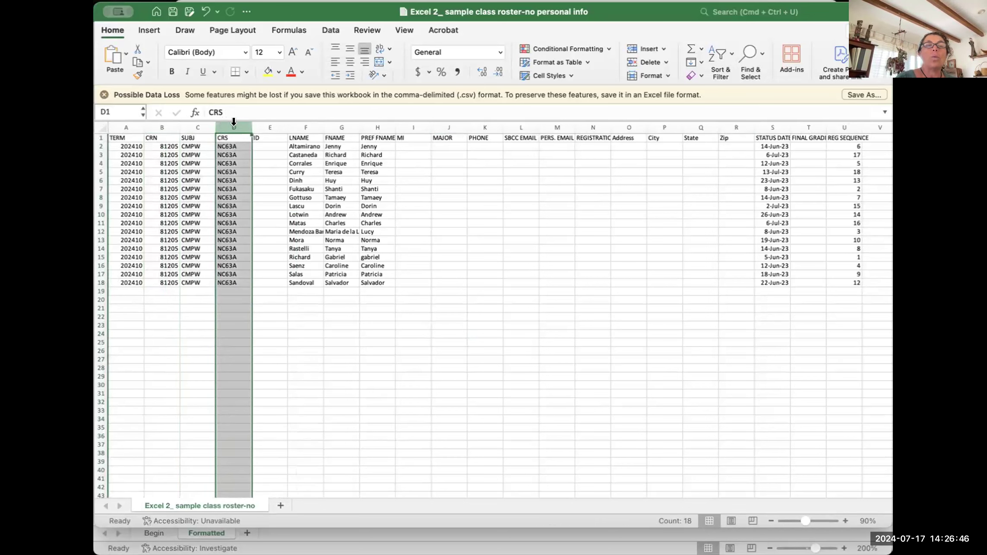
pyautogui.click(261, 124)
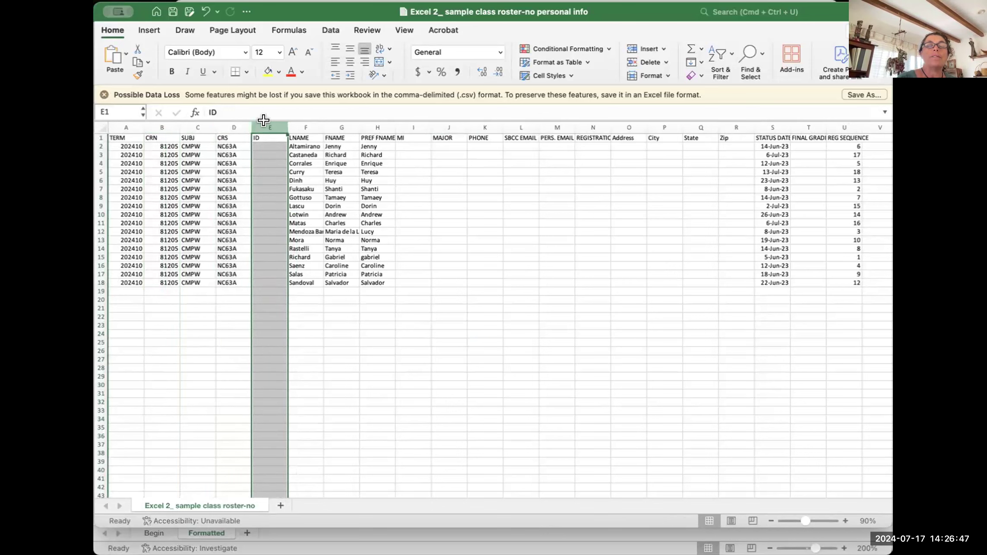
pyautogui.click(297, 121)
pyautogui.click(332, 122)
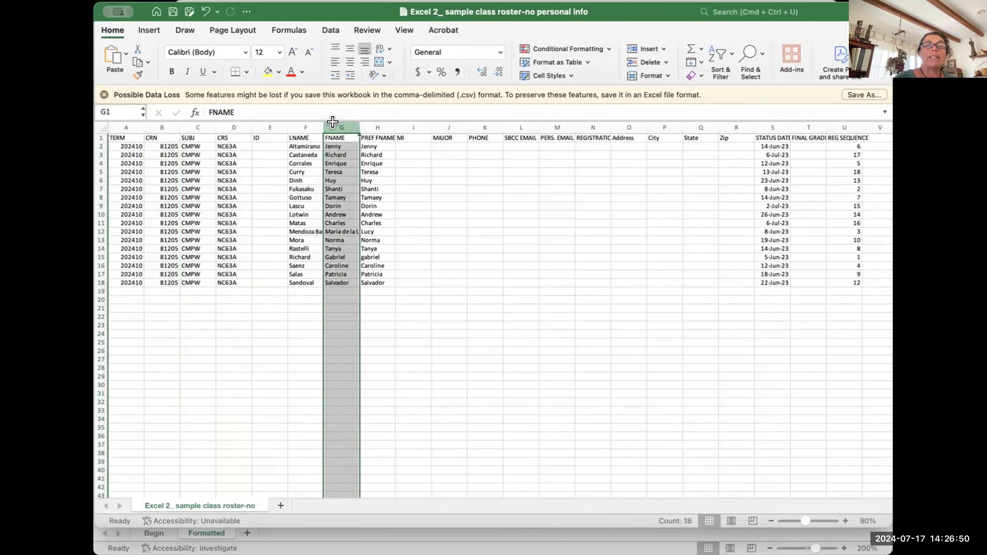
pyautogui.click(372, 121)
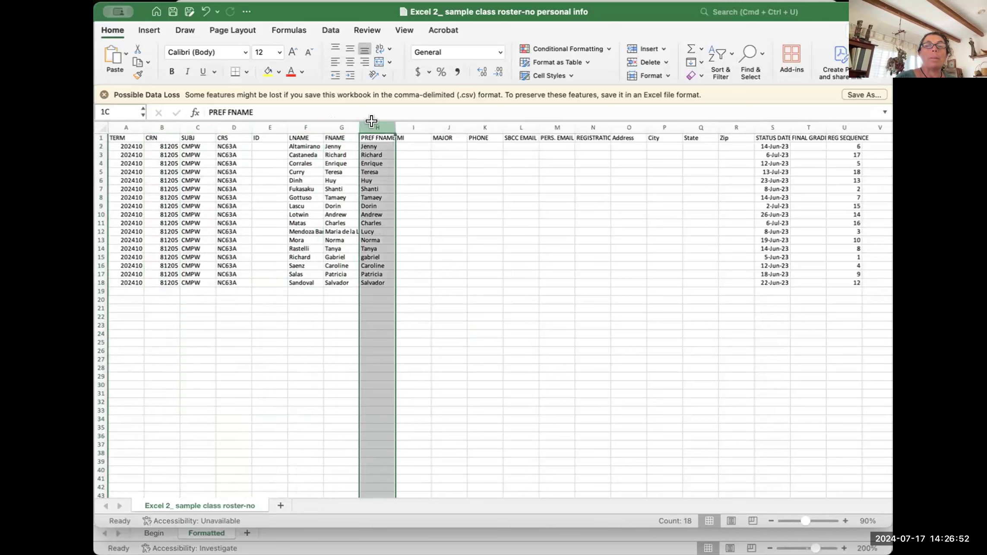
pyautogui.click(410, 120)
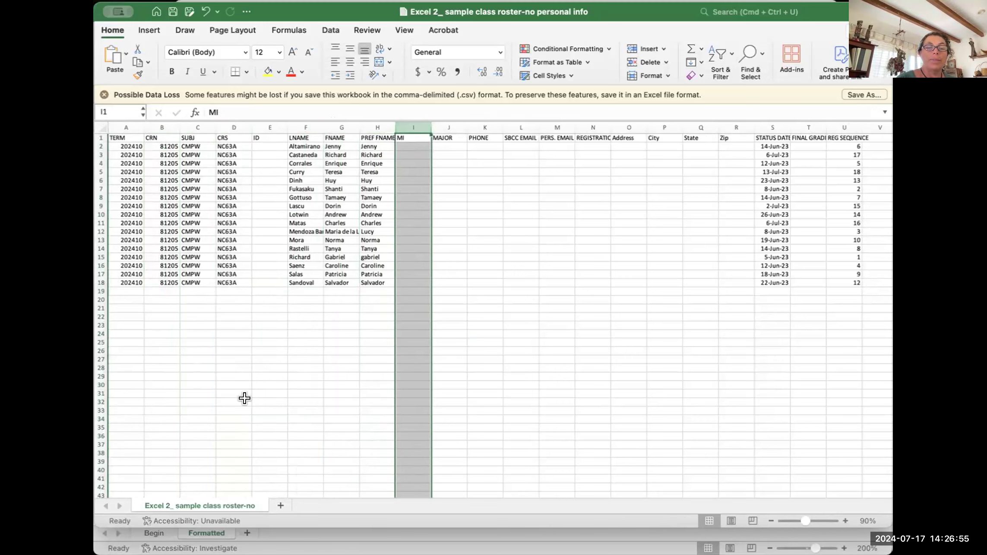
# Step: Add a new blank worksheet, Sheet1, and zoom in on it
pyautogui.click(277, 506)
pyautogui.click(846, 521)
pyautogui.click(846, 521)
pyautogui.click(845, 521)
pyautogui.click(845, 521)
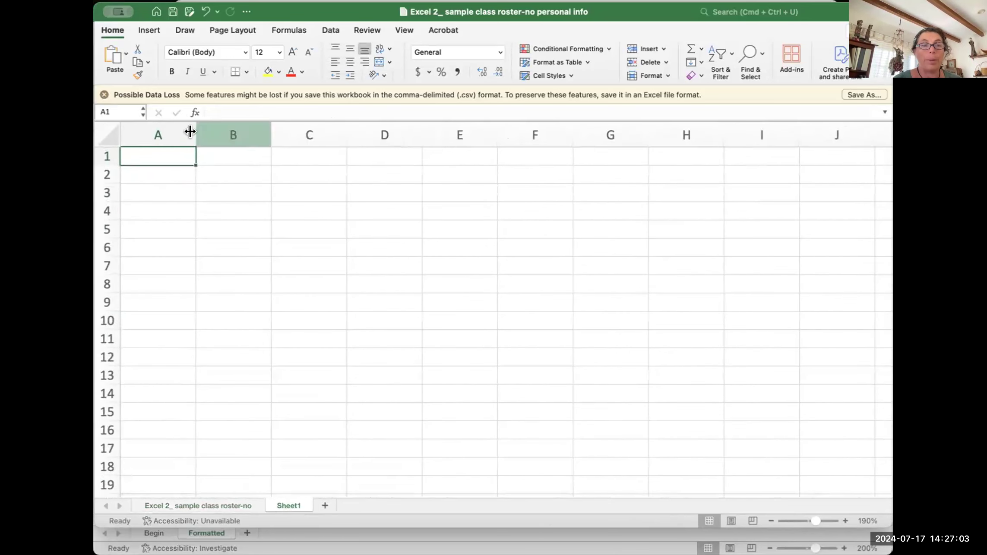
# Step: Widen column A and enter a contact's name, street address and state/ZIP in A1 through A3
pyautogui.moveTo(188, 130); pyautogui.dragTo(357, 135)
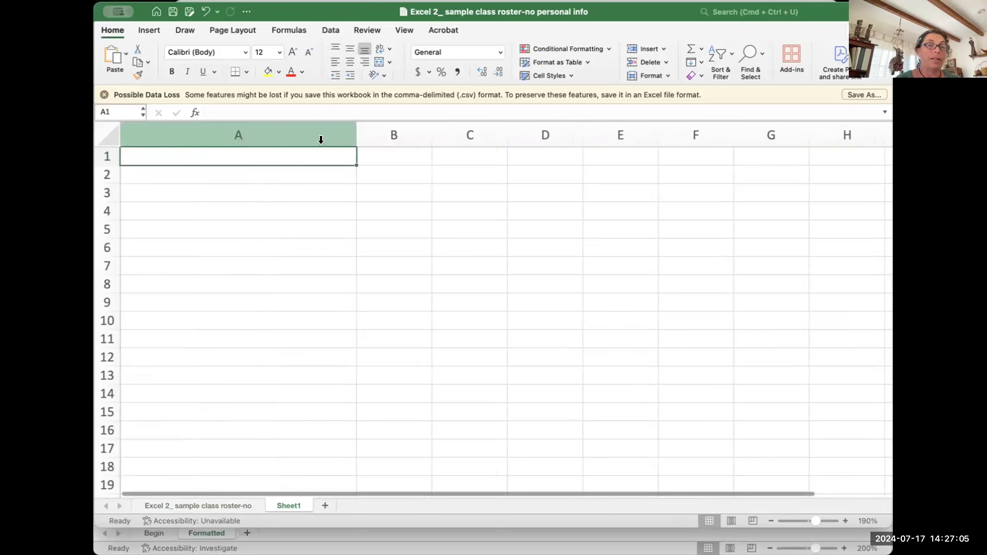
pyautogui.write('Mrs. h')
pyautogui.press('BackSpace')
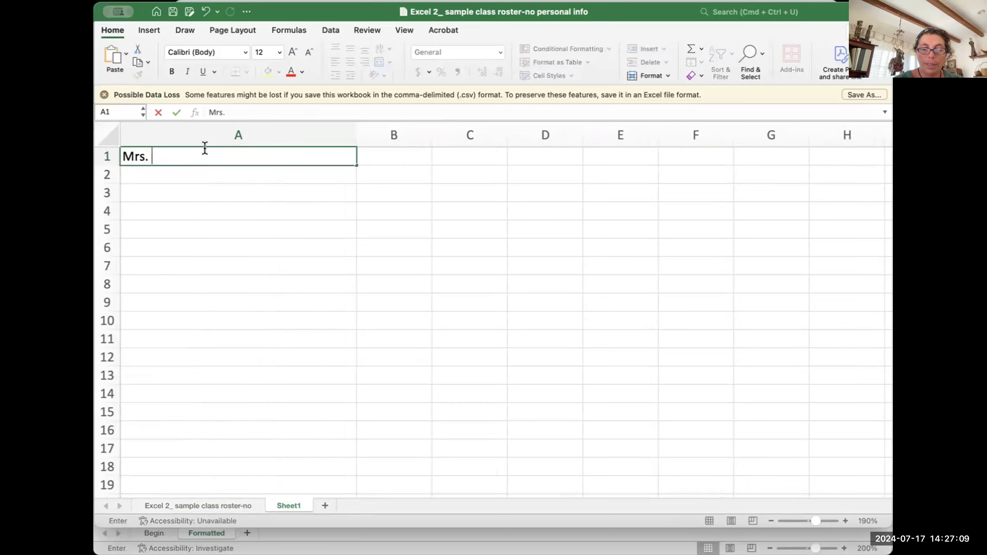
pyautogui.write('Jane Doe')
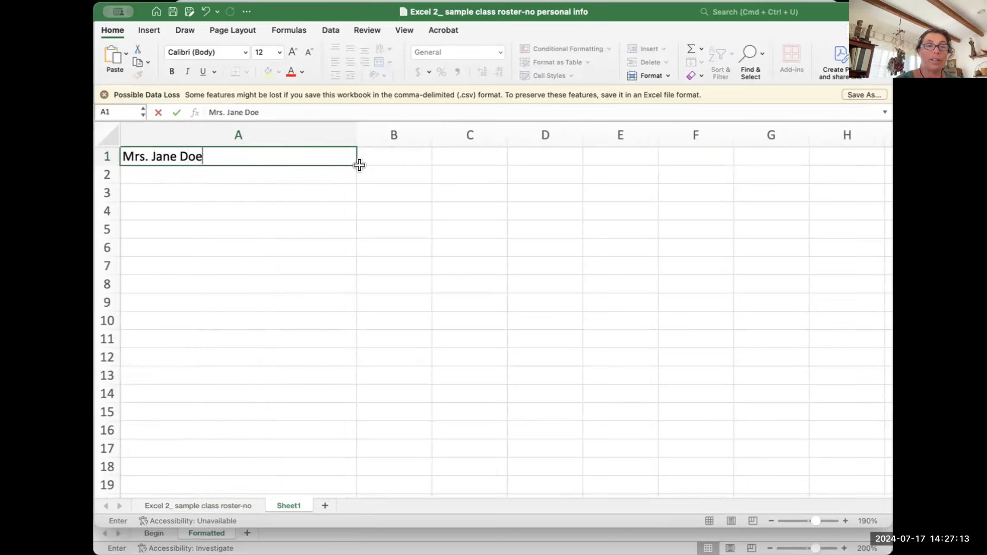
pyautogui.press('Return')
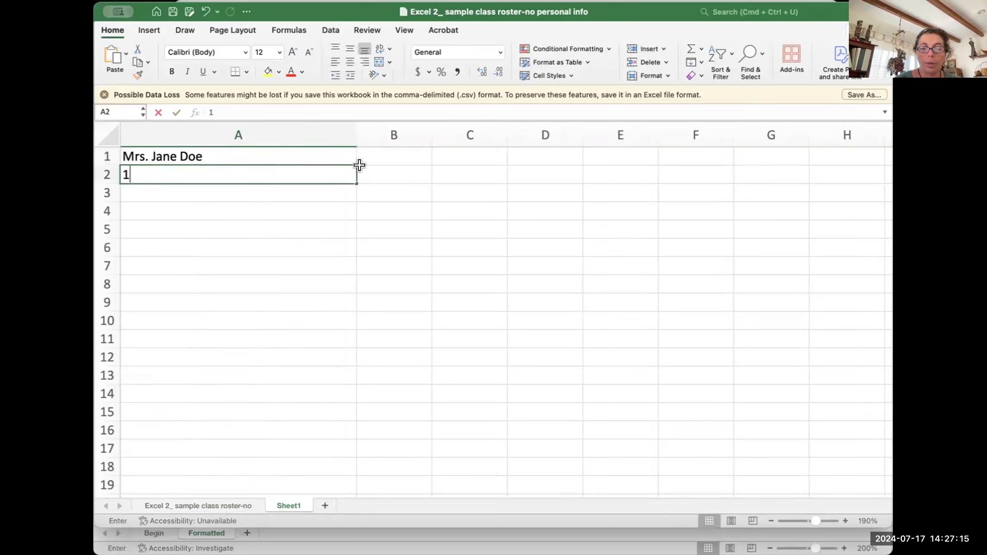
pyautogui.press('Return')
pyautogui.write('Ca 93')
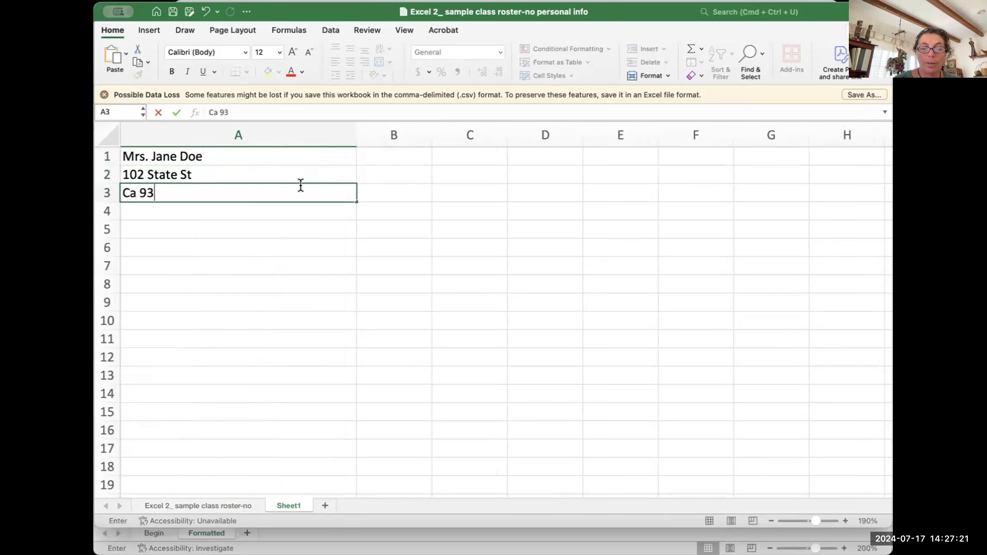
pyautogui.write('101')
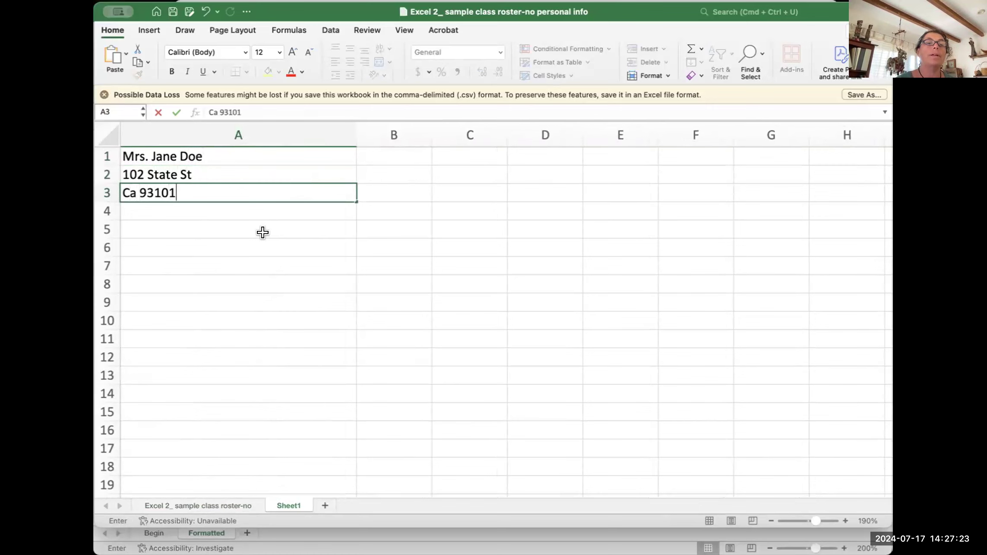
pyautogui.click(262, 241)
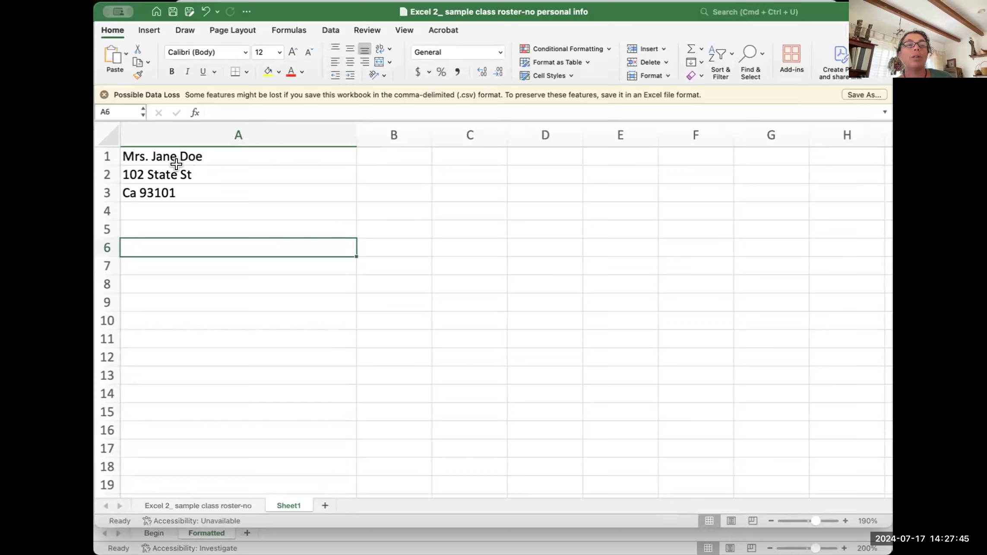
pyautogui.moveTo(165, 151); pyautogui.dragTo(165, 188)
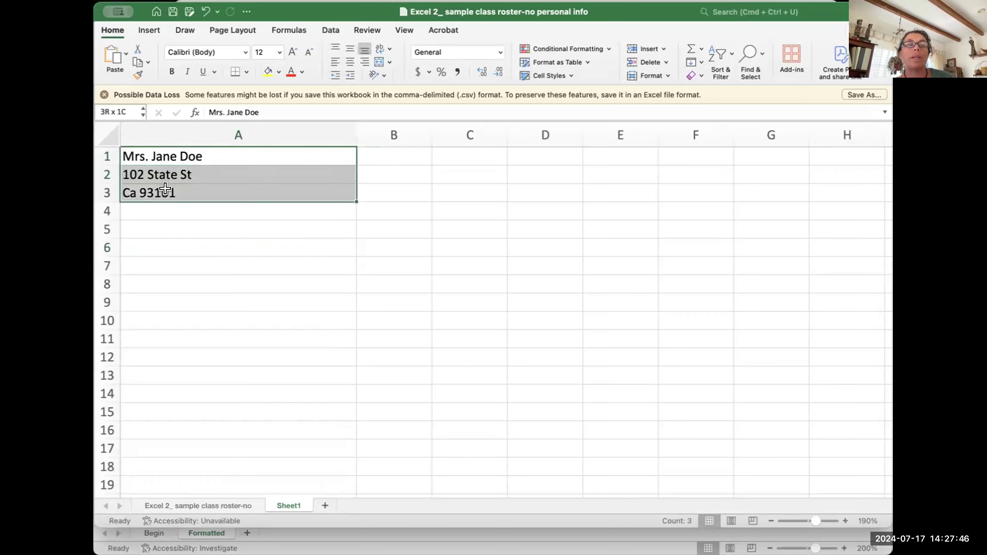
pyautogui.click(208, 242)
pyautogui.click(205, 130)
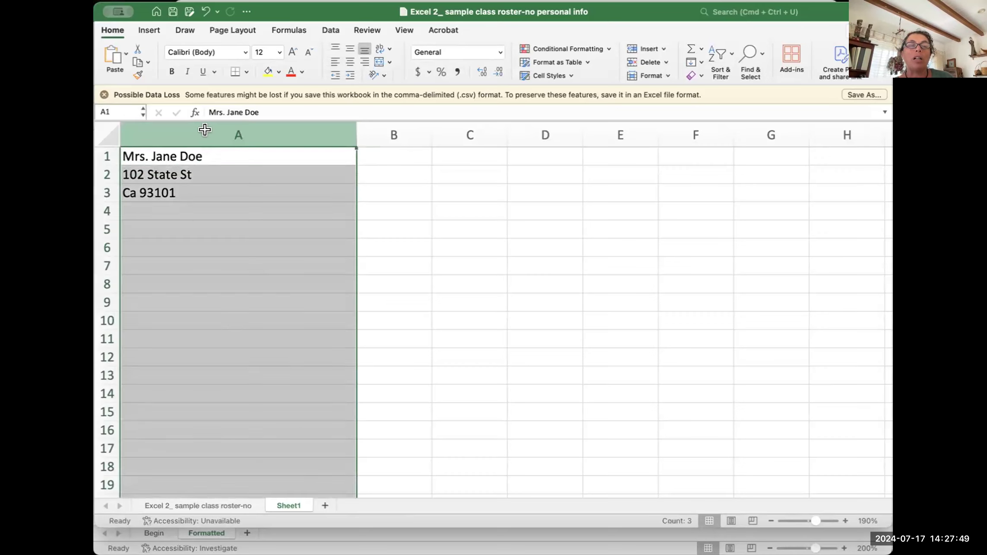
pyautogui.click(173, 156)
pyautogui.click(174, 177)
pyautogui.click(171, 190)
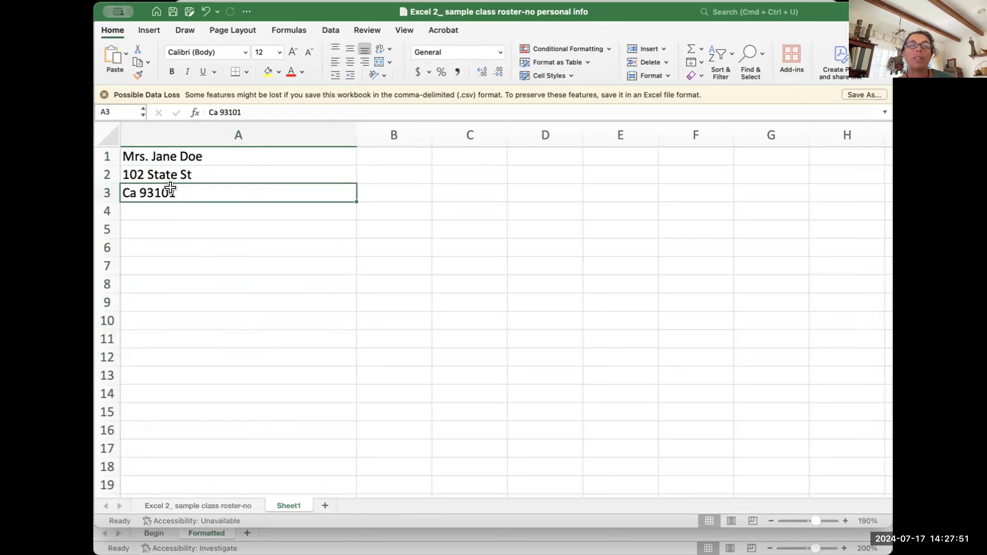
pyautogui.click(108, 155)
pyautogui.moveTo(106, 178); pyautogui.dragTo(107, 185)
pyautogui.click(196, 211)
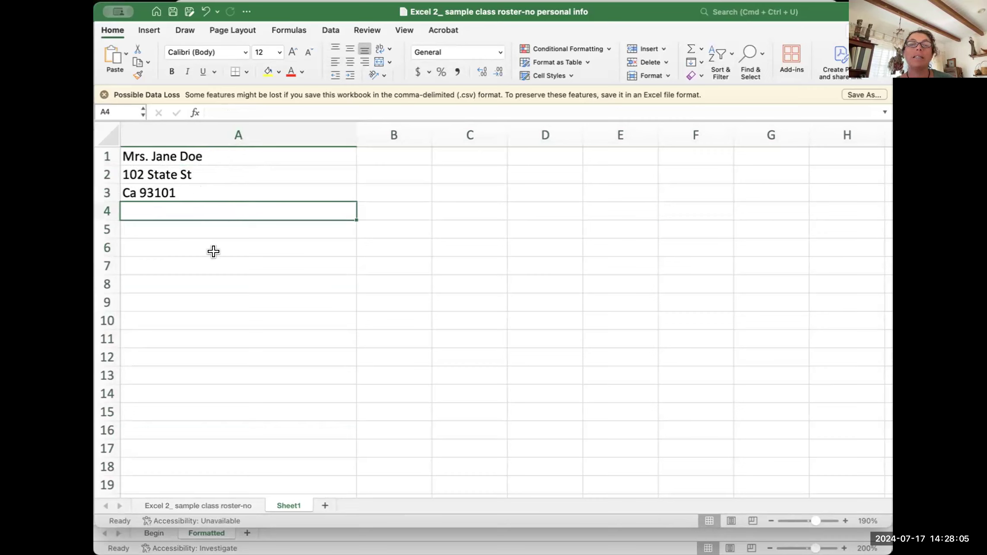
pyautogui.click(107, 151)
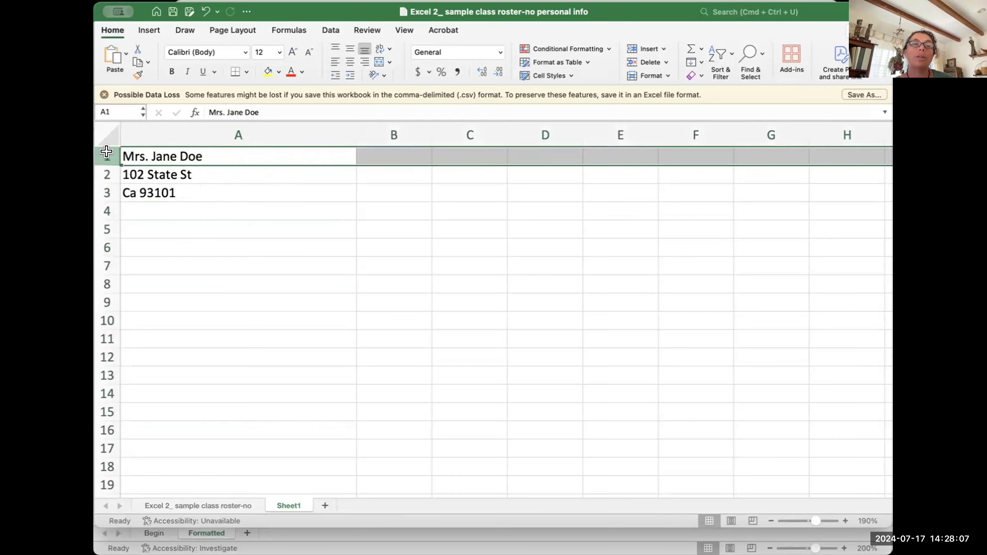
pyautogui.click(255, 126)
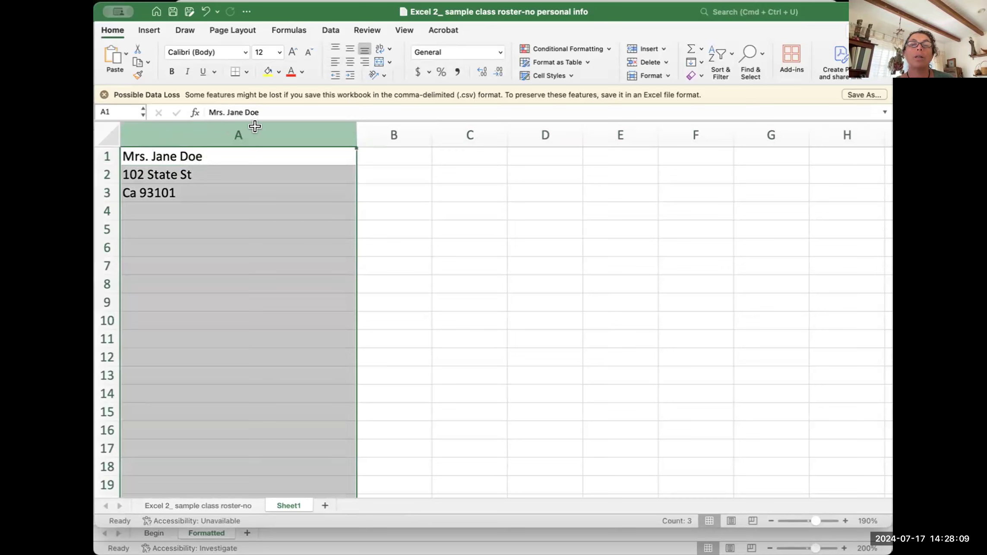
pyautogui.click(171, 156)
pyautogui.click(170, 179)
pyautogui.press('Return')
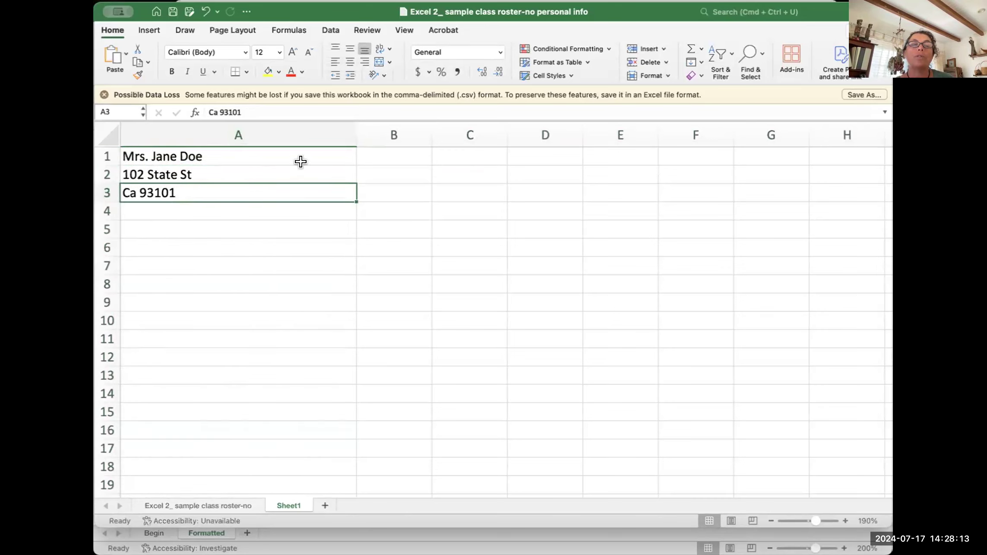
pyautogui.click(169, 172)
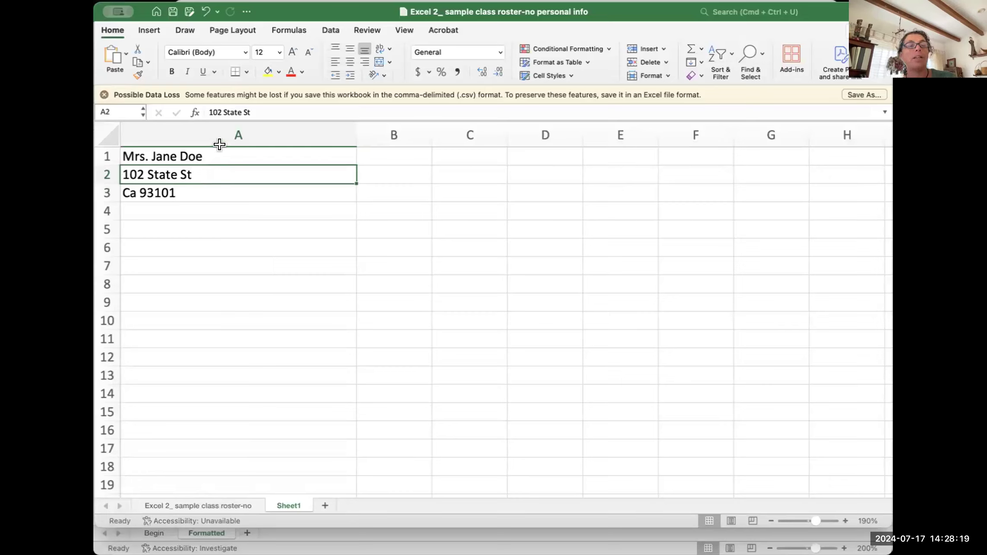
pyautogui.click(381, 151)
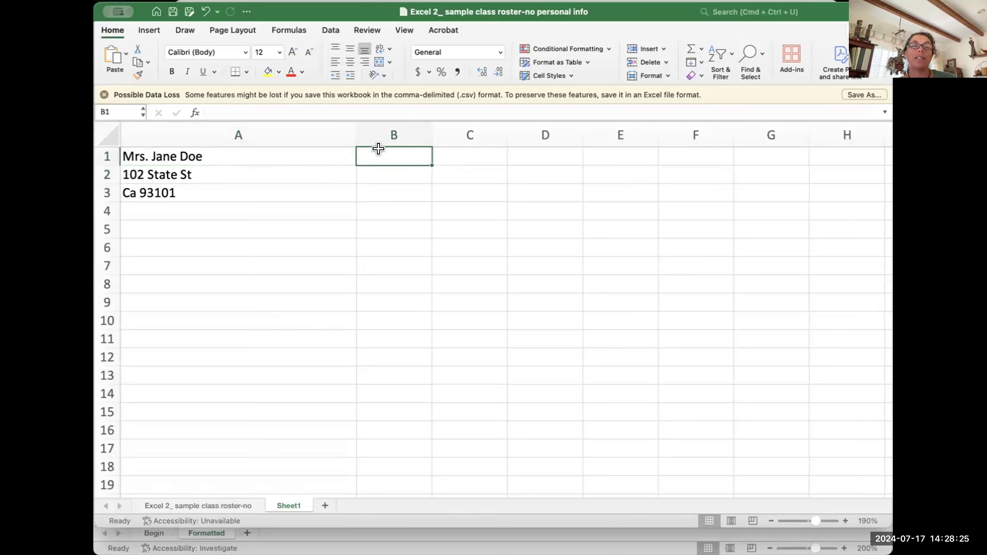
pyautogui.click(211, 505)
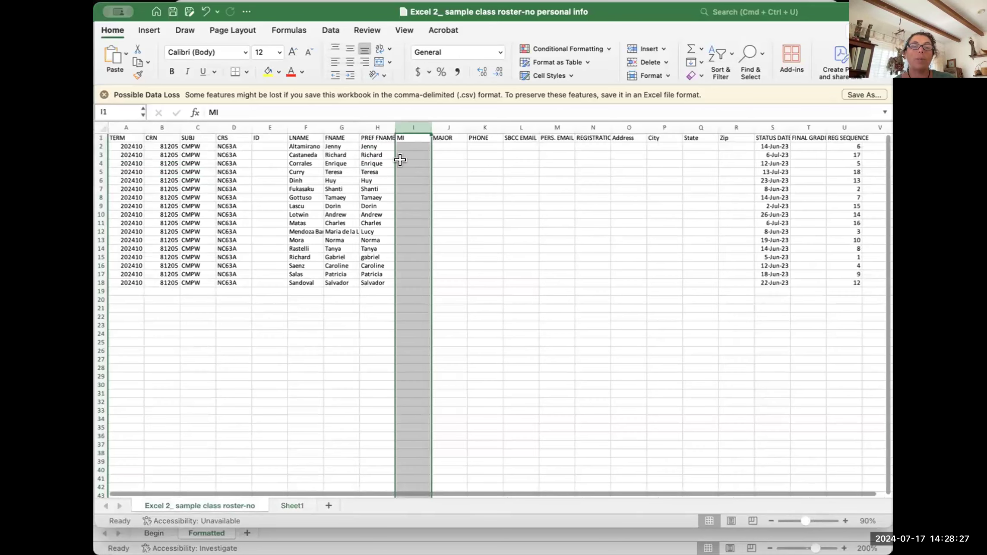
pyautogui.click(117, 132)
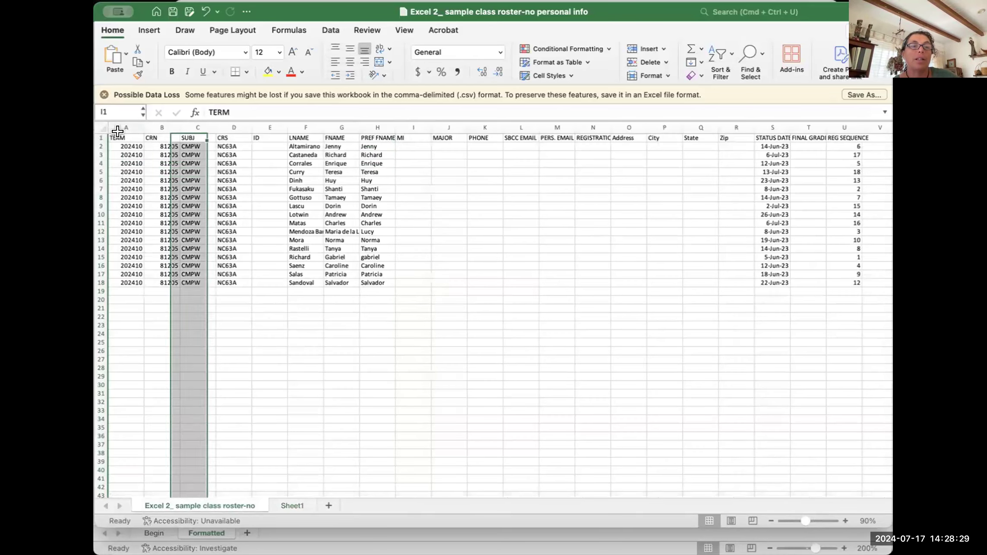
pyautogui.click(150, 131)
pyautogui.click(156, 120)
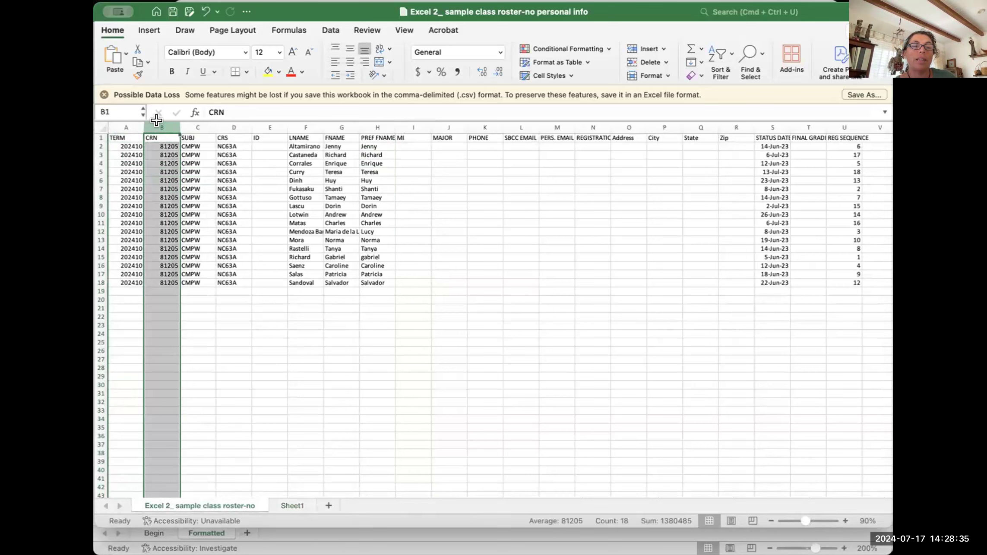
pyautogui.click(105, 142)
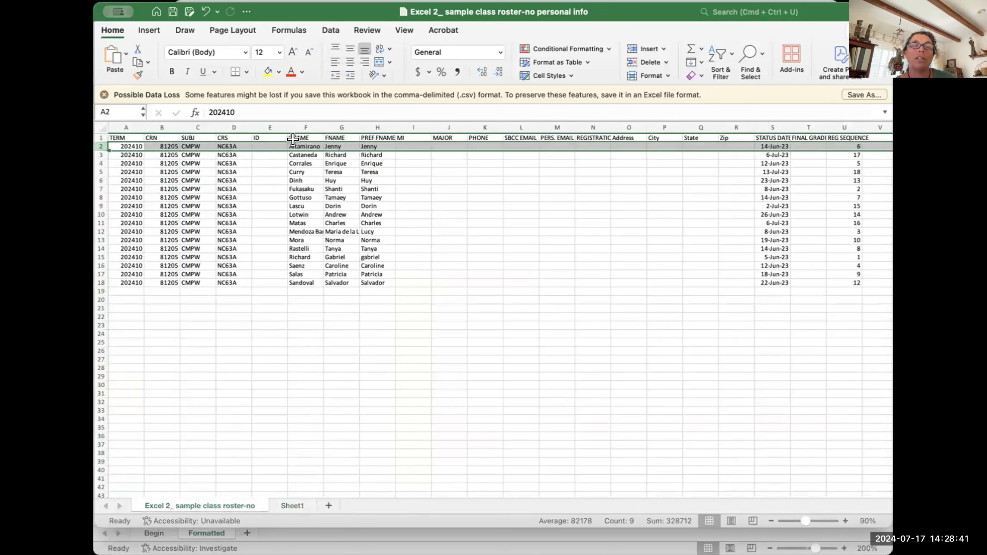
pyautogui.click(103, 189)
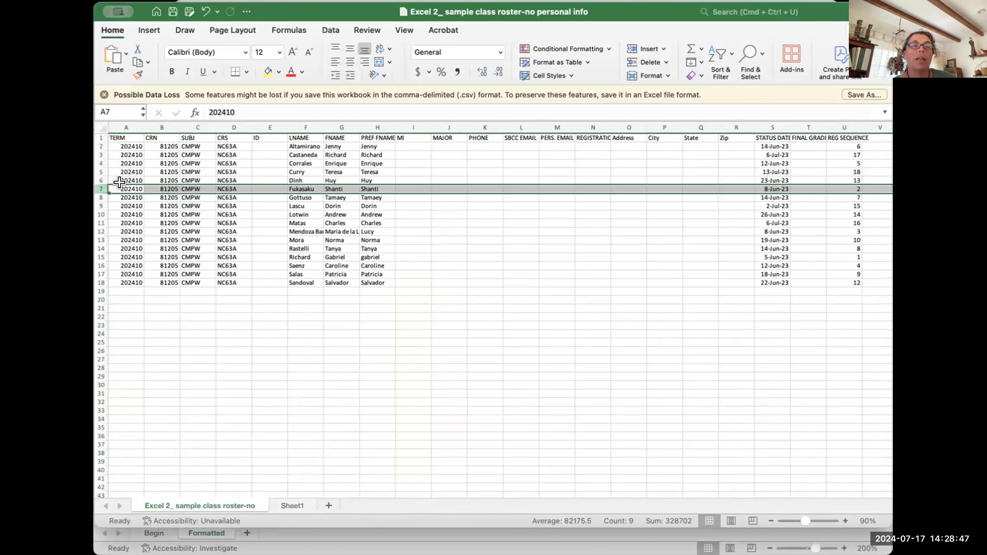
pyautogui.hscroll(8, 770, 201)
pyautogui.hscroll(10, 770, 201)
pyautogui.hscroll(-8, 770, 201)
pyautogui.hscroll(-10, 770, 201)
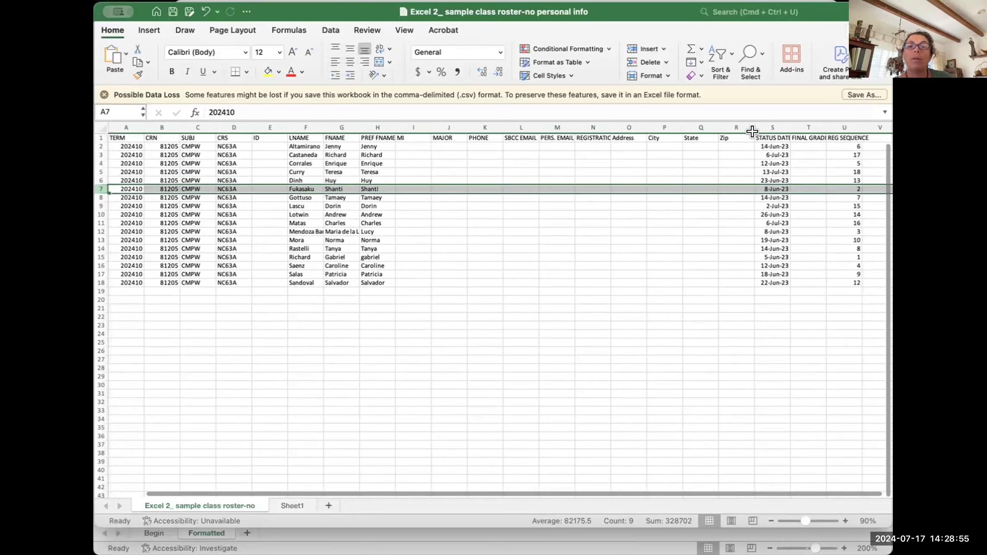
pyautogui.click(731, 138)
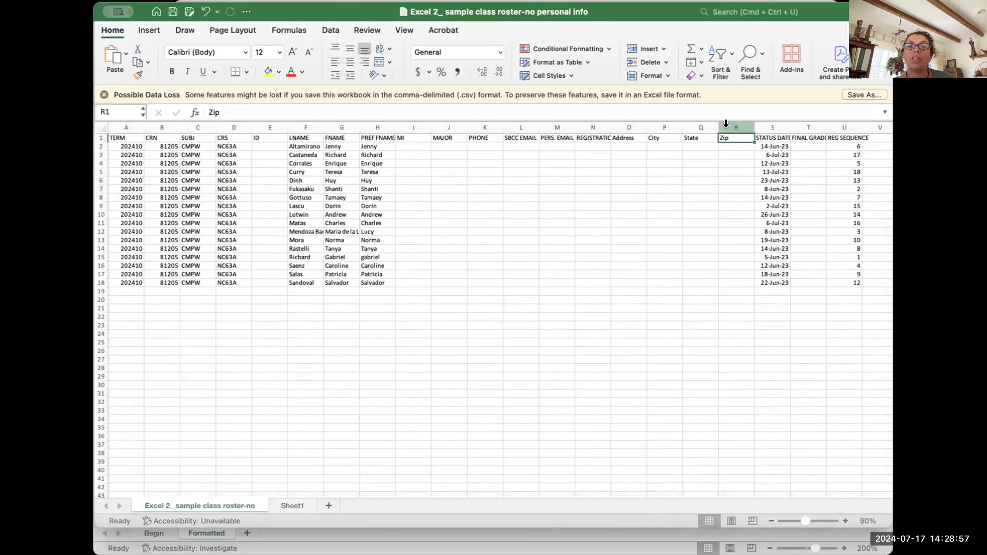
pyautogui.click(726, 124)
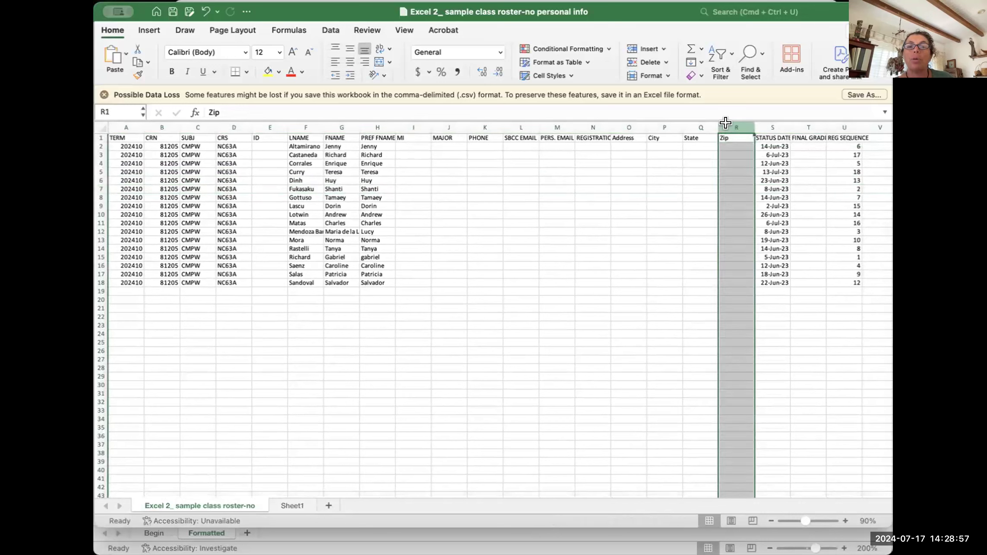
pyautogui.click(619, 121)
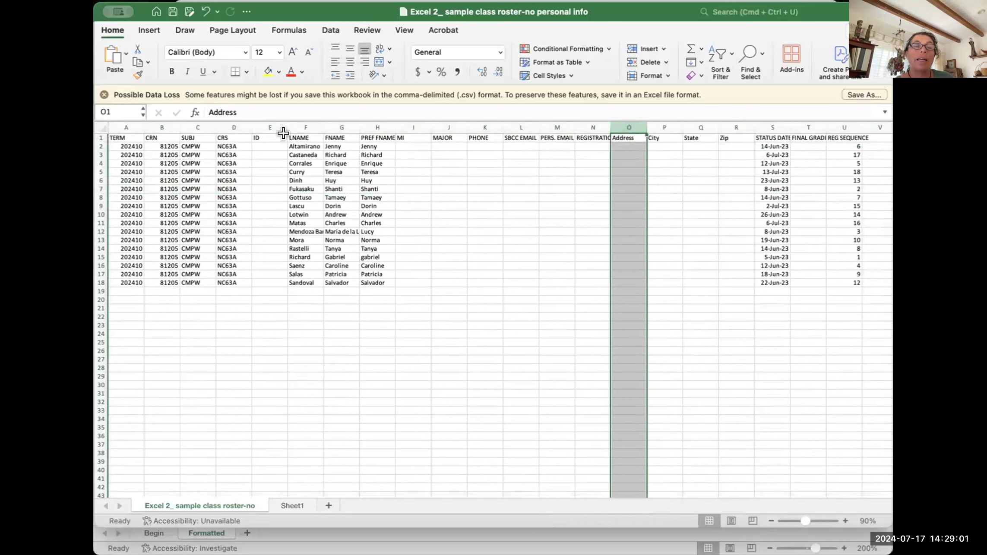
pyautogui.click(286, 504)
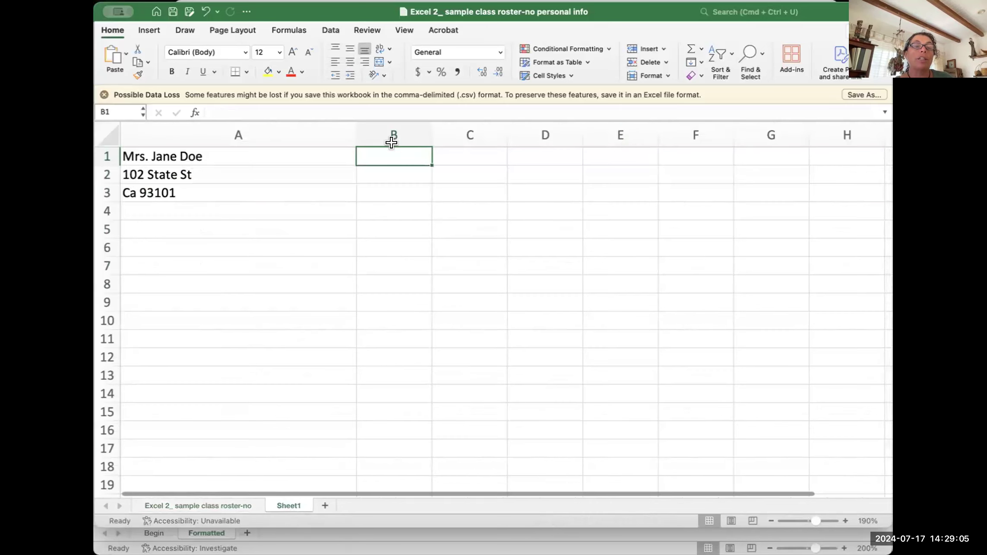
# Step: Select columns B, C and D on Sheet1, then return to the class roster sheet
pyautogui.click(456, 127)
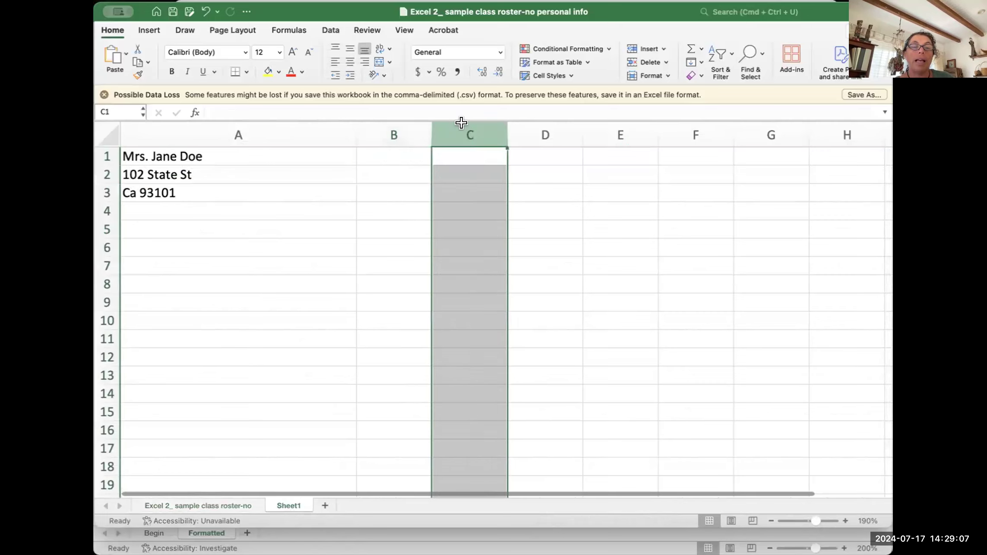
pyautogui.click(395, 127)
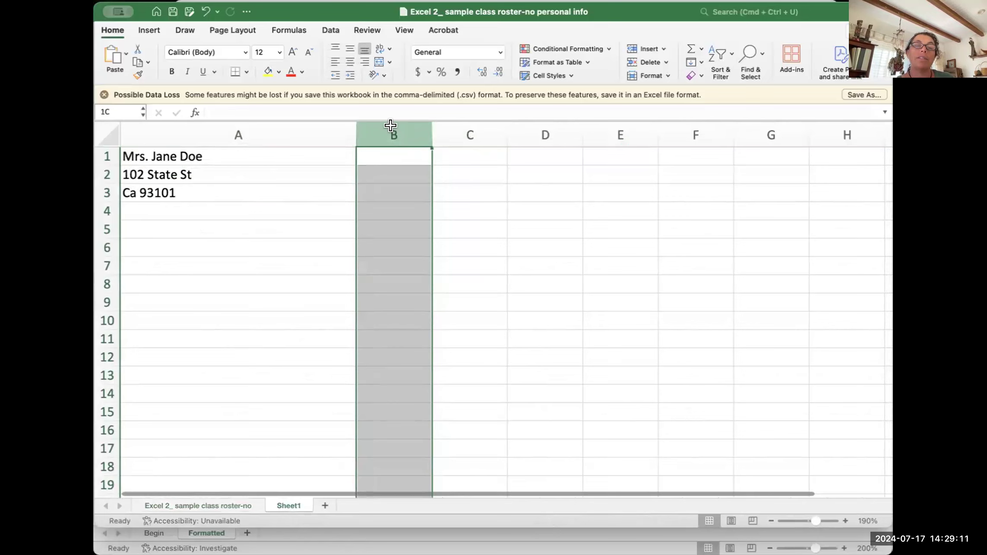
pyautogui.click(469, 126)
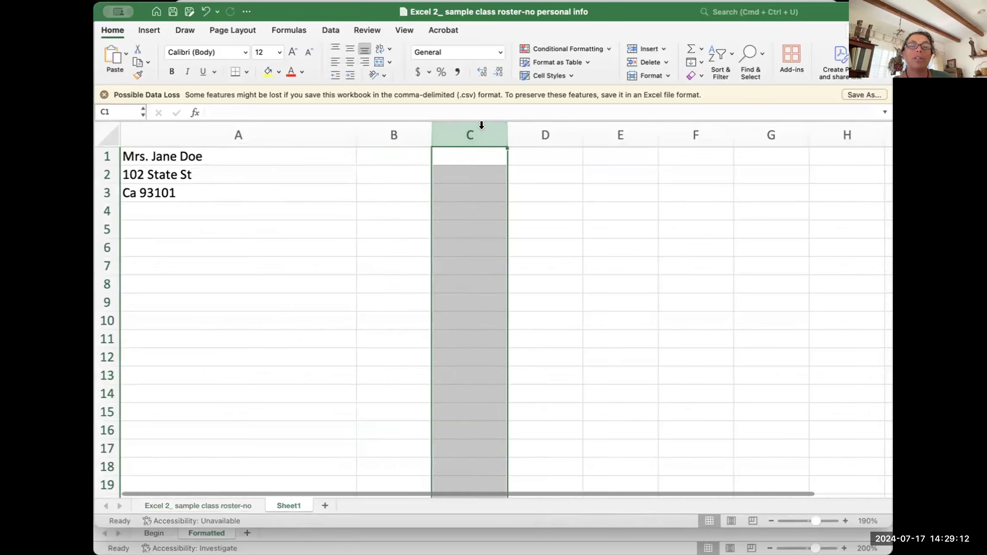
pyautogui.click(539, 126)
pyautogui.click(388, 152)
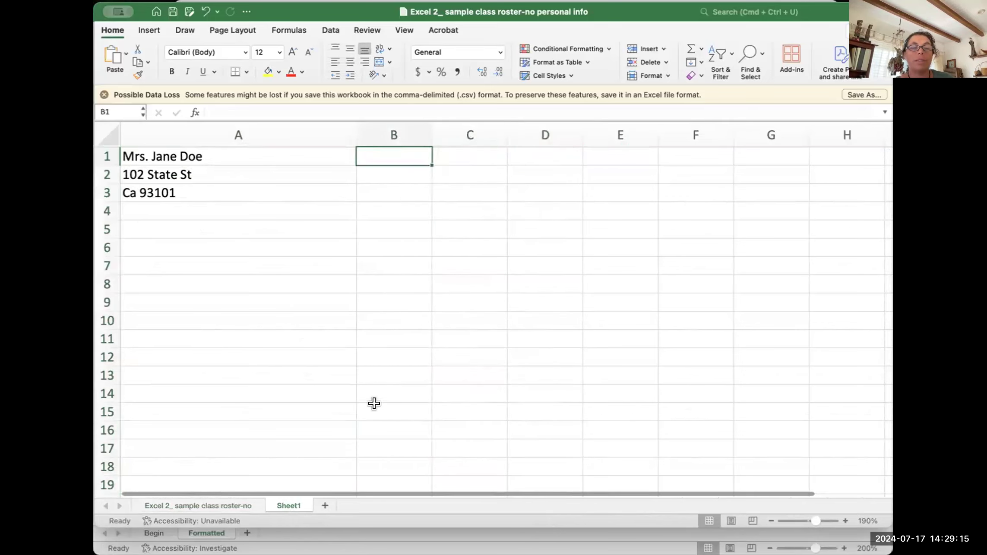
pyautogui.click(385, 126)
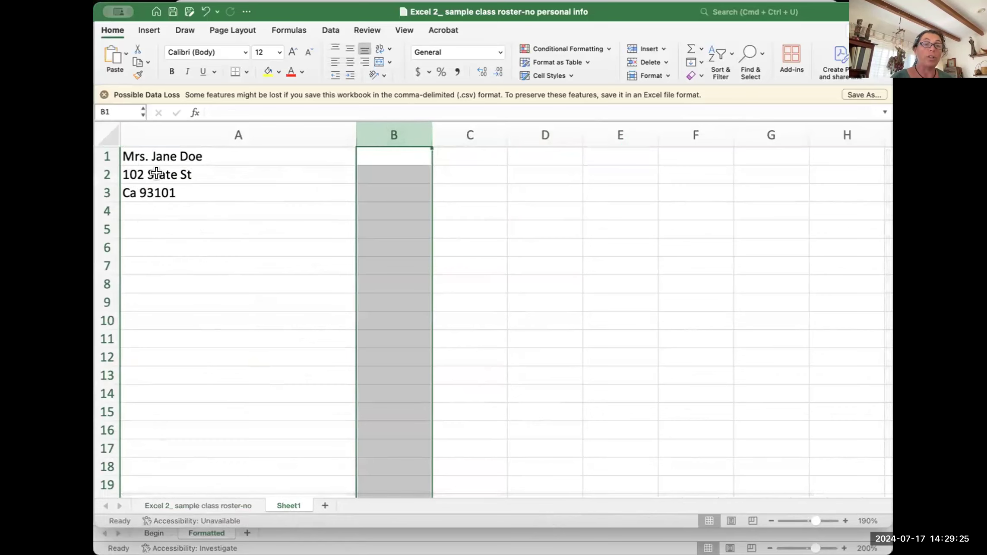
pyautogui.click(207, 501)
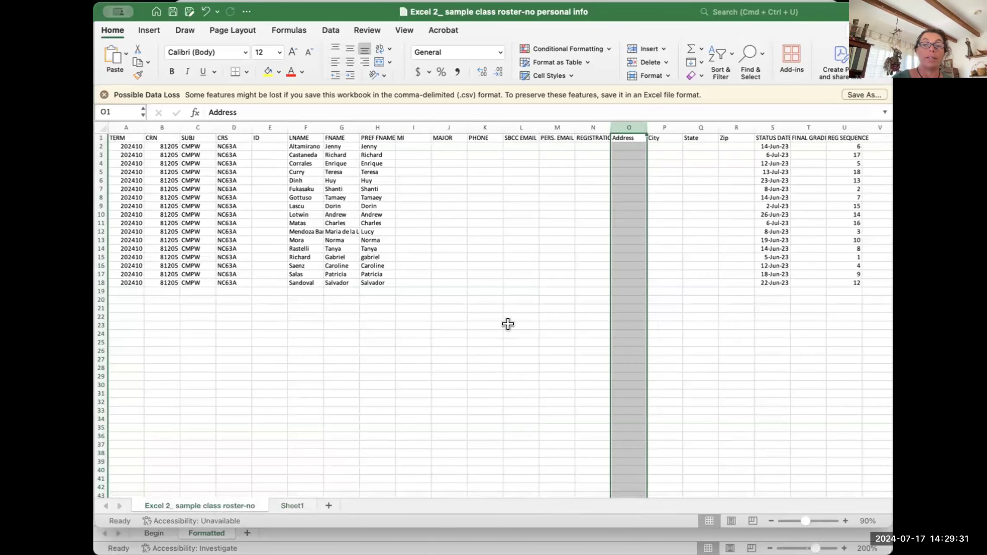
pyautogui.click(508, 309)
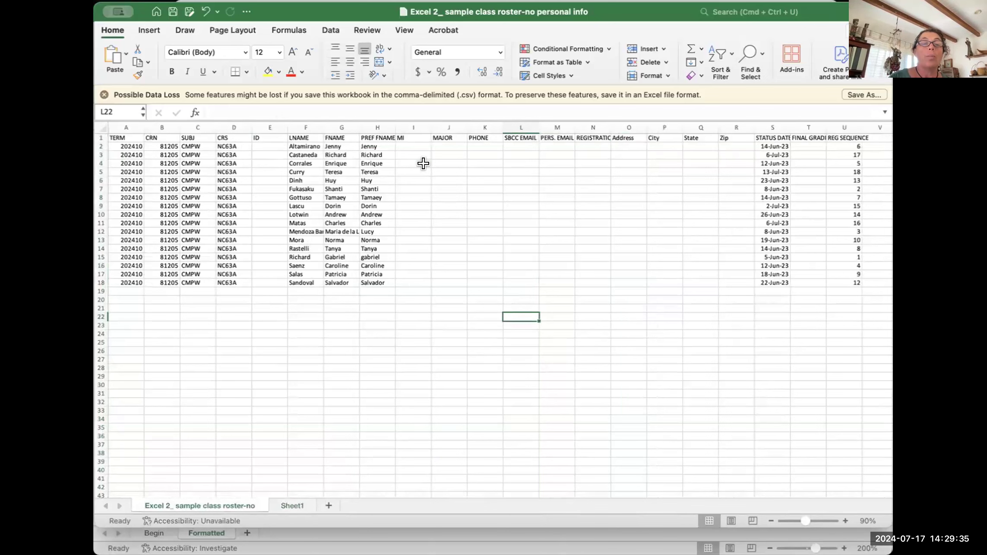
pyautogui.scroll(-1, 390, 300)
pyautogui.scroll(1, 390, 300)
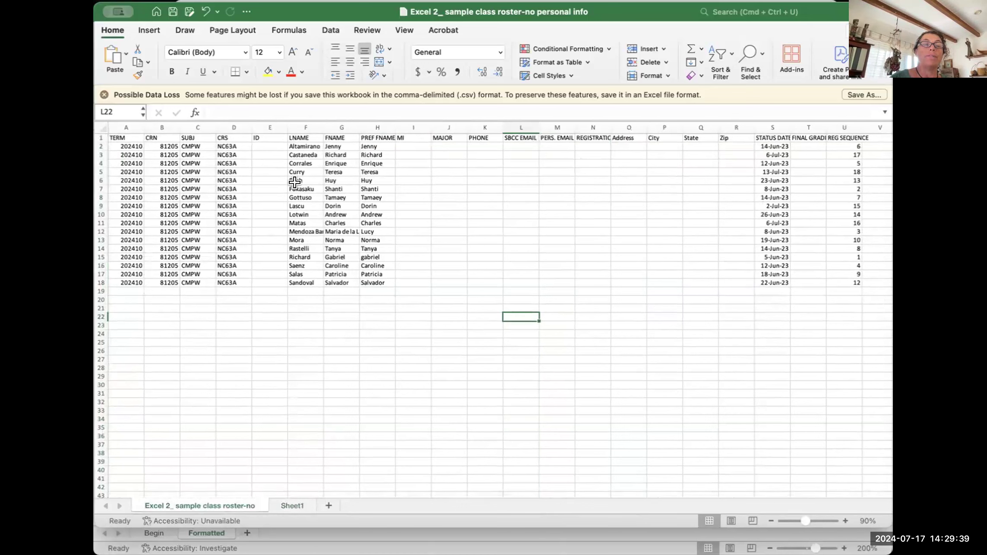
# Step: Select rows 2 and 5 and the SUBJ heading cell to look over the roster
pyautogui.click(106, 141)
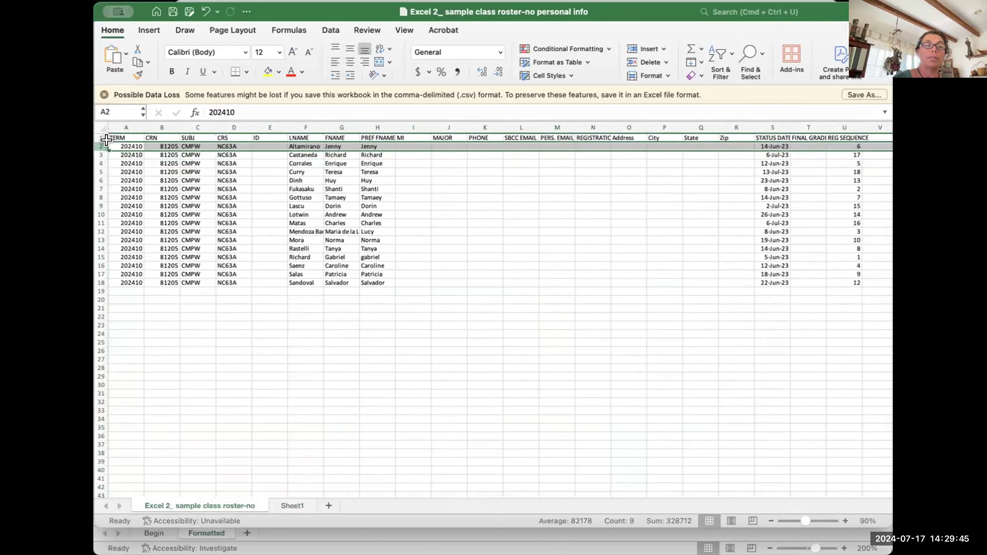
pyautogui.click(190, 137)
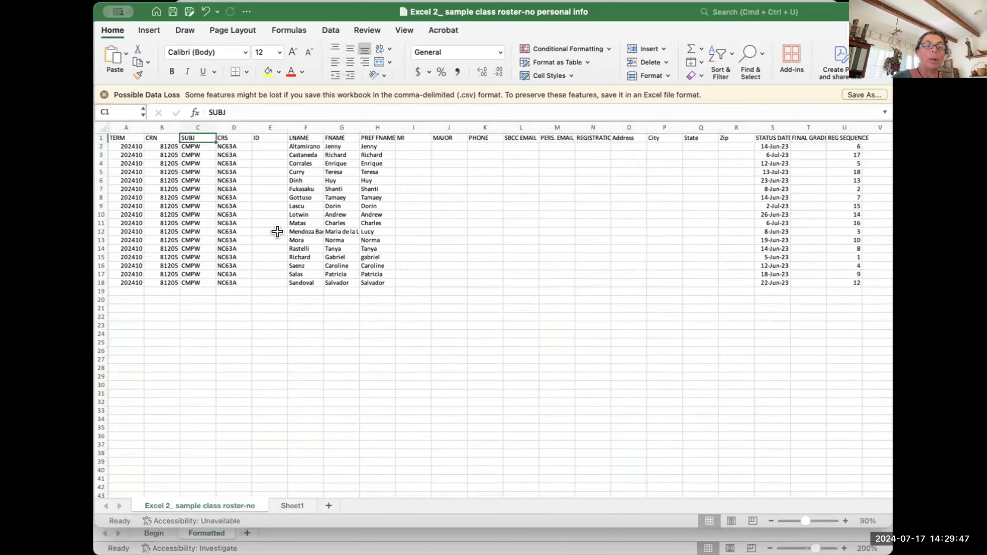
pyautogui.scroll(10, 277, 232)
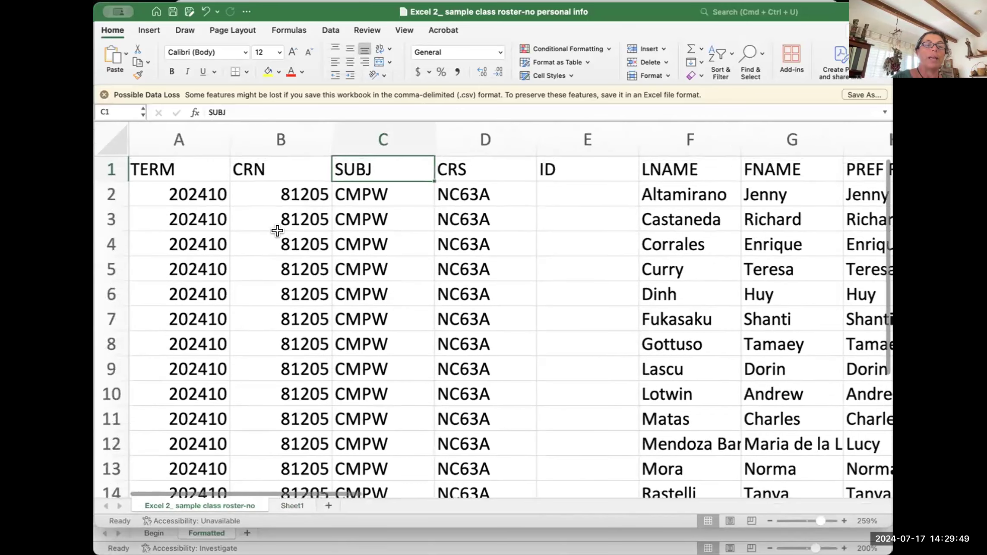
pyautogui.click(107, 190)
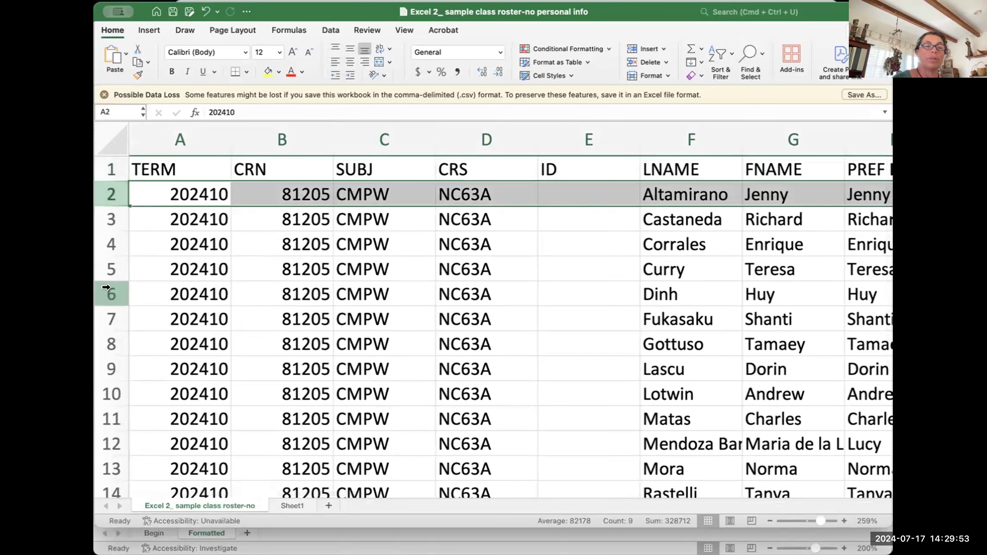
pyautogui.click(111, 269)
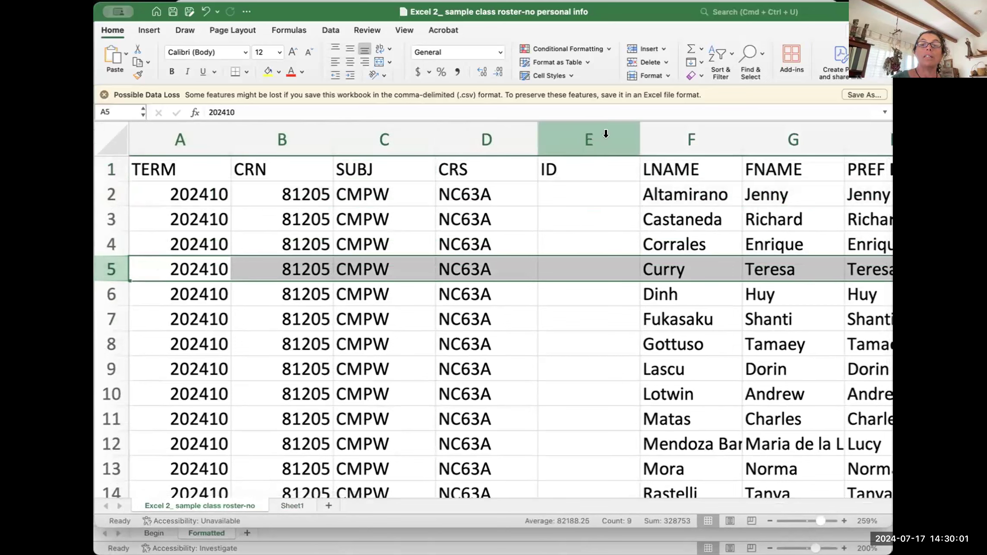
# Step: Select the LNAME, FNAME, empty ID and MAJOR columns while scrolling across the roster
pyautogui.click(690, 129)
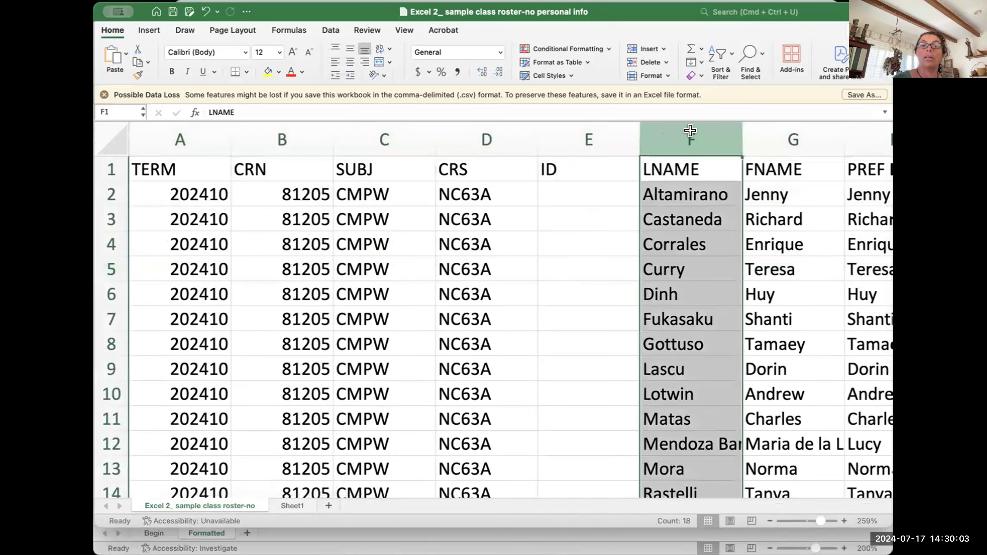
pyautogui.click(770, 138)
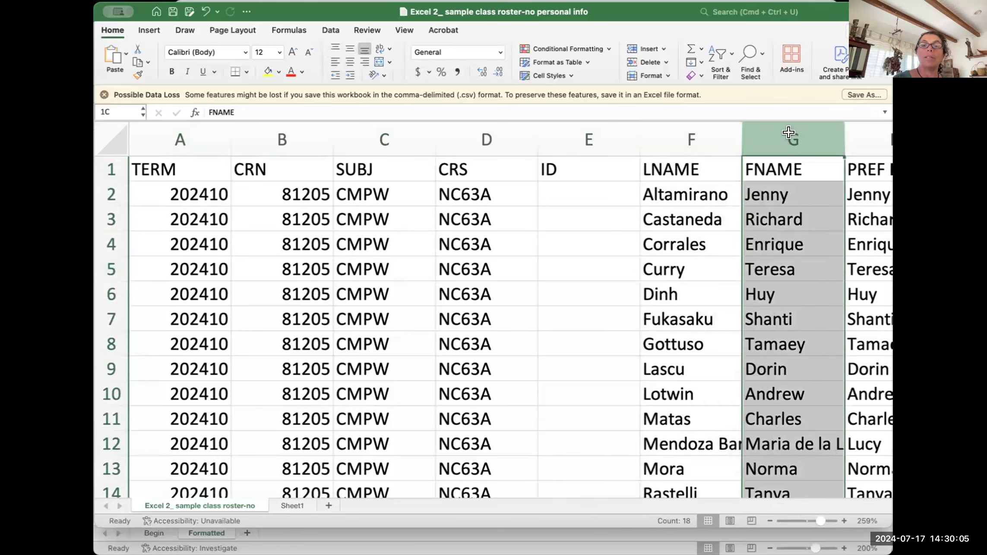
pyautogui.click(584, 133)
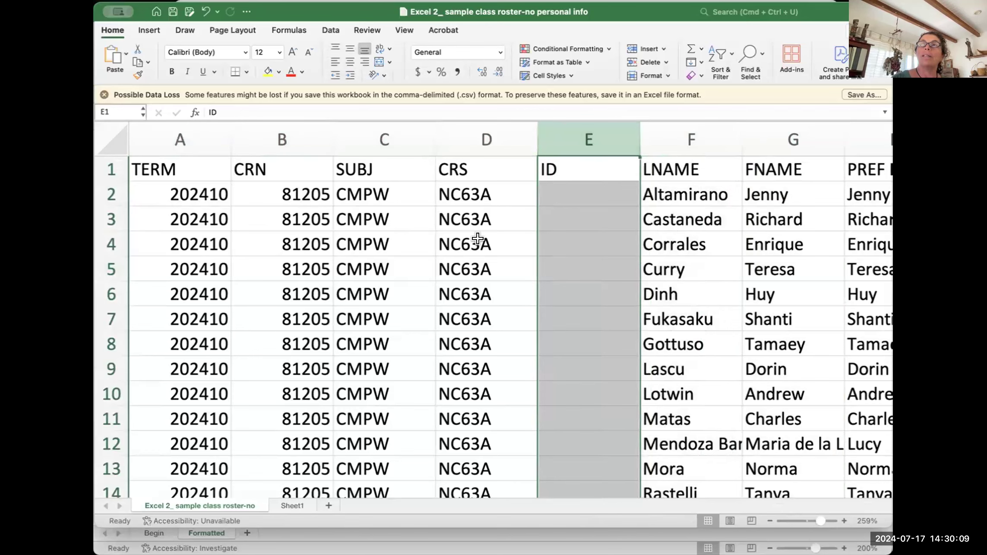
pyautogui.hscroll(3, 558, 339)
pyautogui.hscroll(5, 558, 340)
pyautogui.hscroll(-3, 558, 340)
pyautogui.scroll(-1, 558, 340)
pyautogui.scroll(1, 558, 339)
pyautogui.click(522, 138)
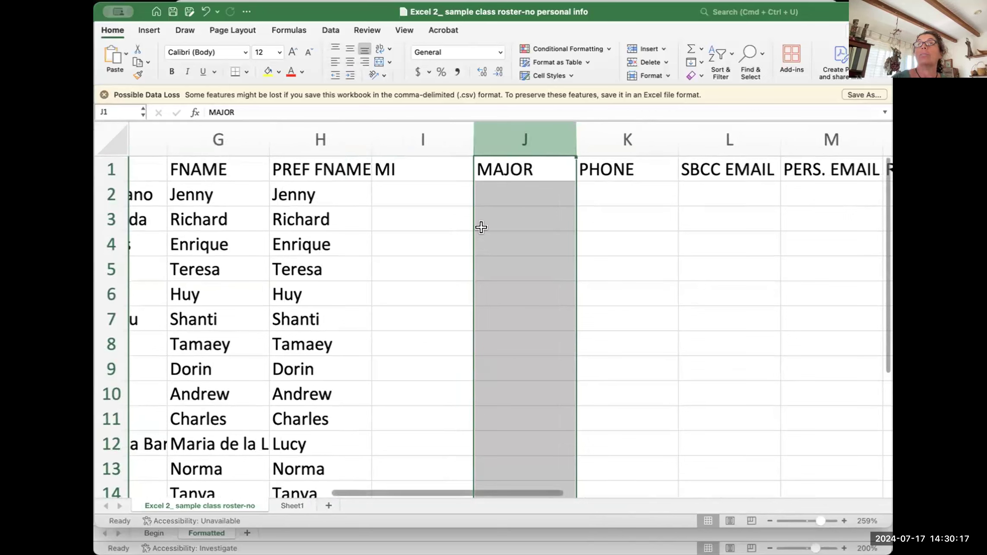
# Step: Delete the Curry student row, then undo to restore it
pyautogui.click(106, 259)
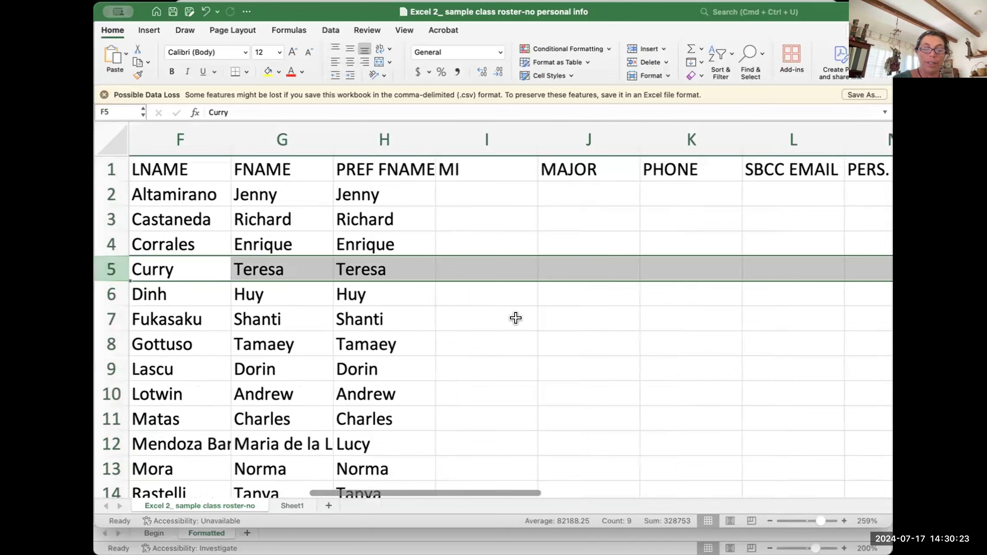
pyautogui.press('super+minus')
pyautogui.press('super+minus')
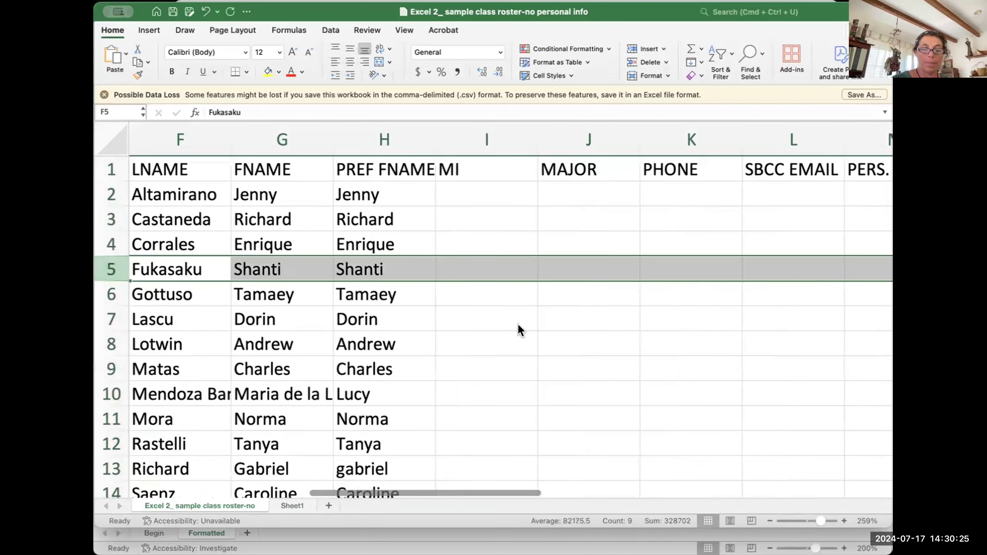
pyautogui.press('super+z')
pyautogui.press('super+z')
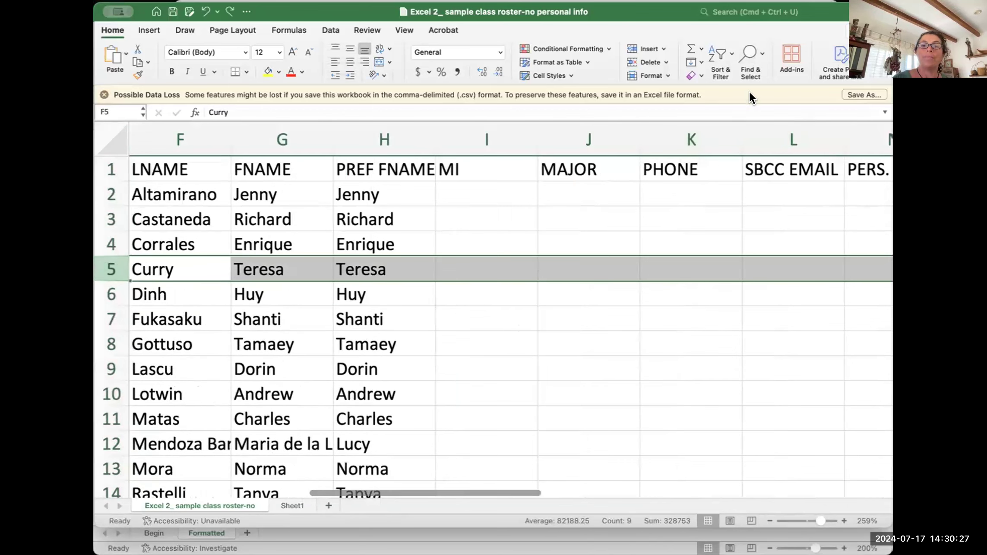
pyautogui.click(673, 283)
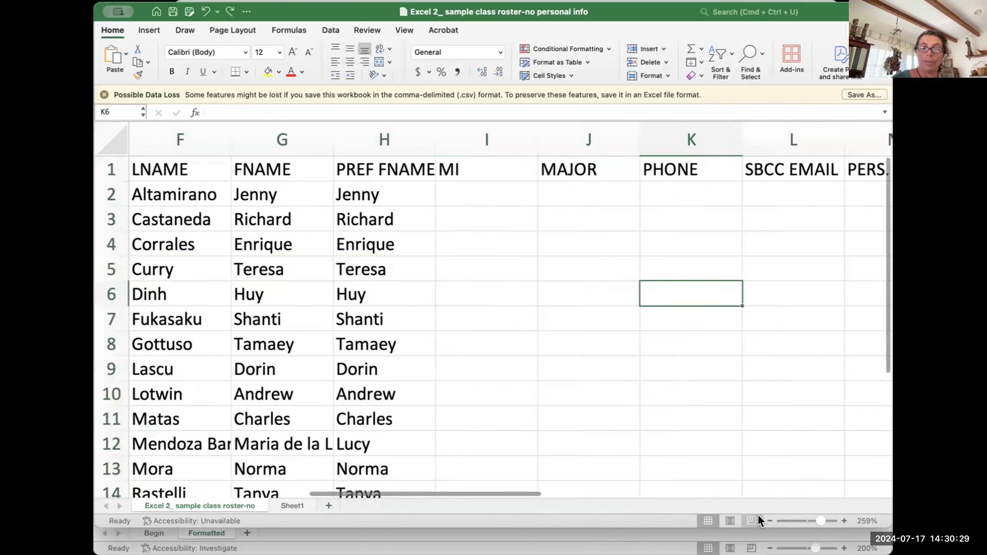
# Step: Zoom out to 140% so columns F through S and all 18 rows are visible
pyautogui.click(769, 517)
pyautogui.click(769, 516)
pyautogui.click(769, 517)
pyautogui.click(768, 517)
pyautogui.click(768, 517)
pyautogui.click(769, 517)
pyautogui.click(768, 517)
pyautogui.click(769, 520)
pyautogui.click(769, 520)
pyautogui.click(769, 519)
pyautogui.click(768, 519)
pyautogui.click(768, 519)
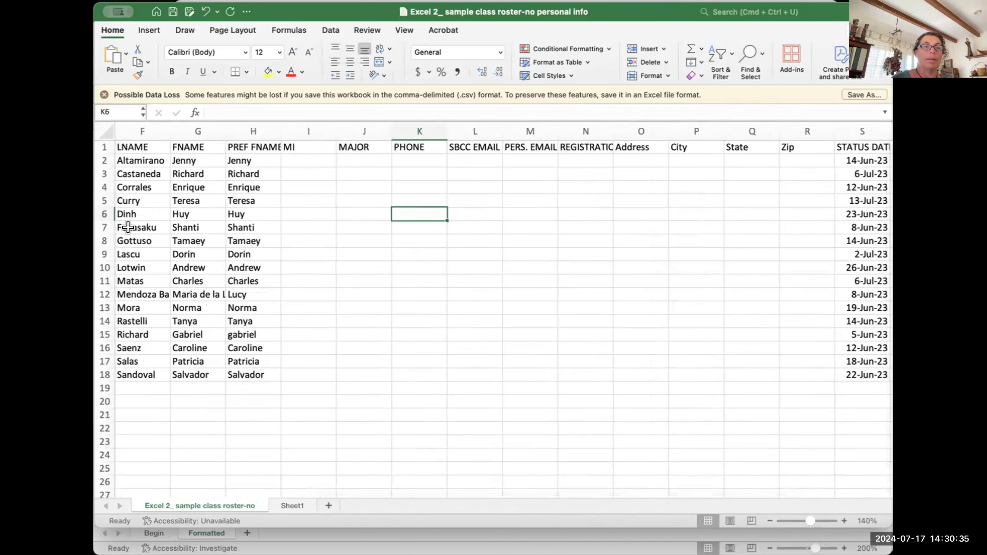
pyautogui.hscroll(-5, 125, 238)
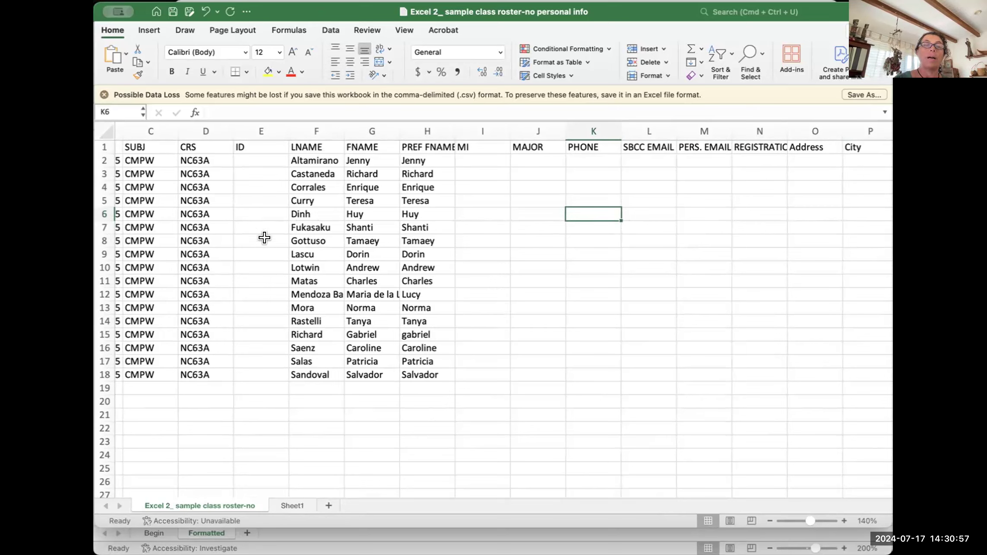
pyautogui.click(294, 266)
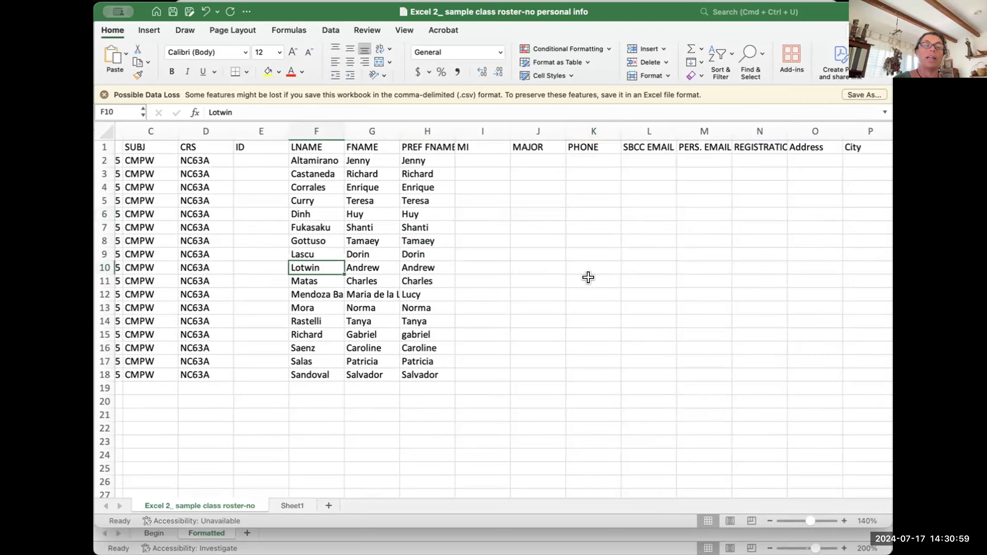
pyautogui.hscroll(2, 588, 277)
pyautogui.hscroll(7, 588, 278)
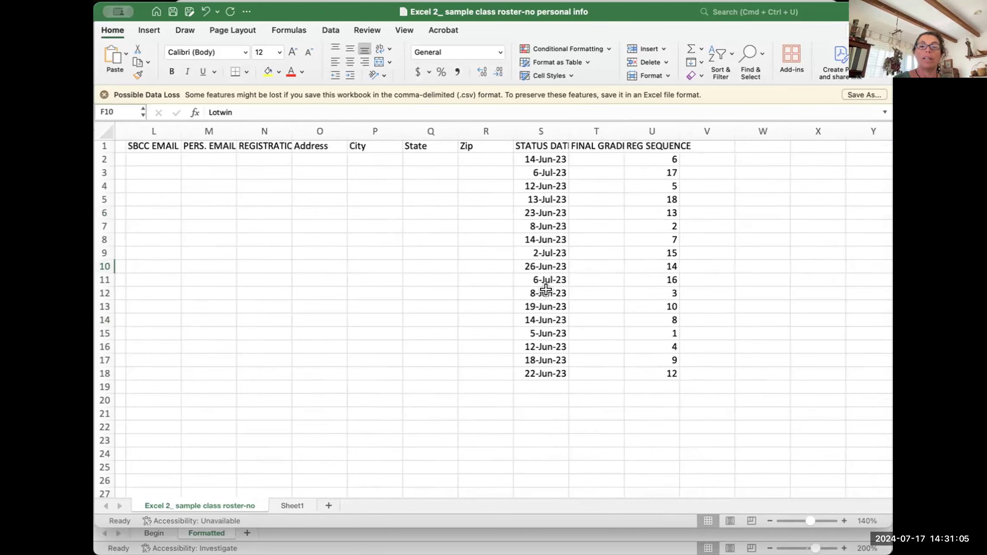
pyautogui.hscroll(-8, 305, 292)
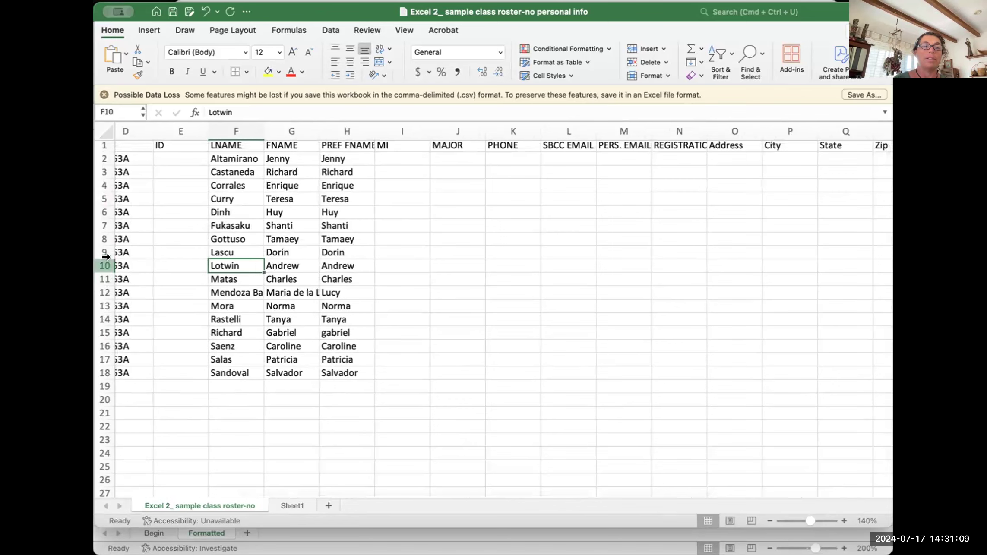
pyautogui.click(105, 260)
pyautogui.hscroll(7, 553, 292)
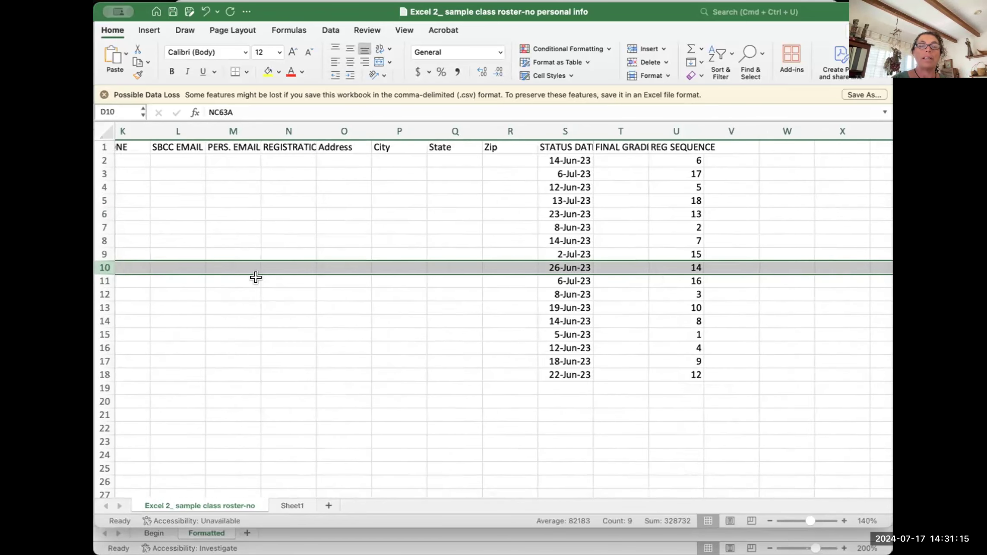
pyautogui.click(176, 305)
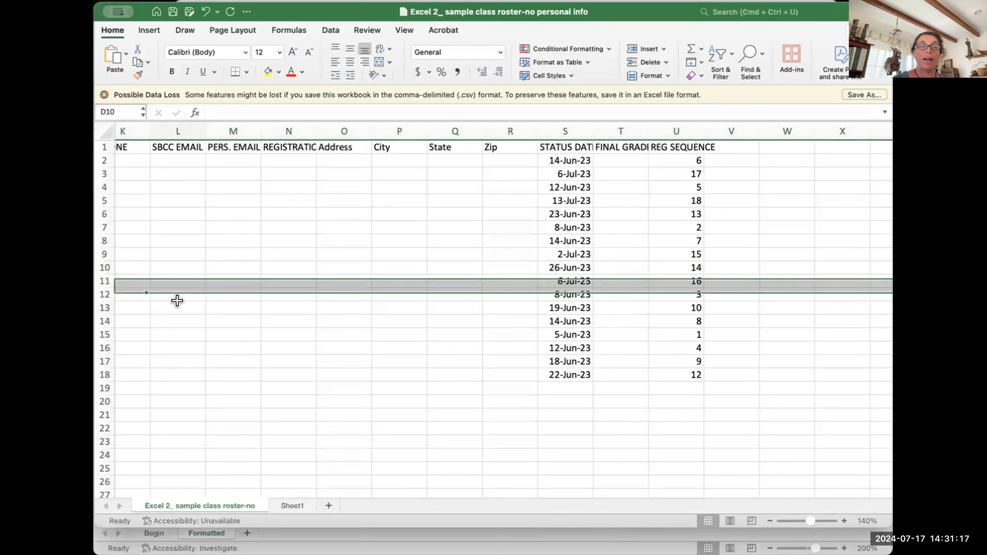
pyautogui.click(572, 278)
pyautogui.click(568, 264)
pyautogui.click(654, 289)
pyautogui.press('Up')
pyautogui.hscroll(-10, 306, 335)
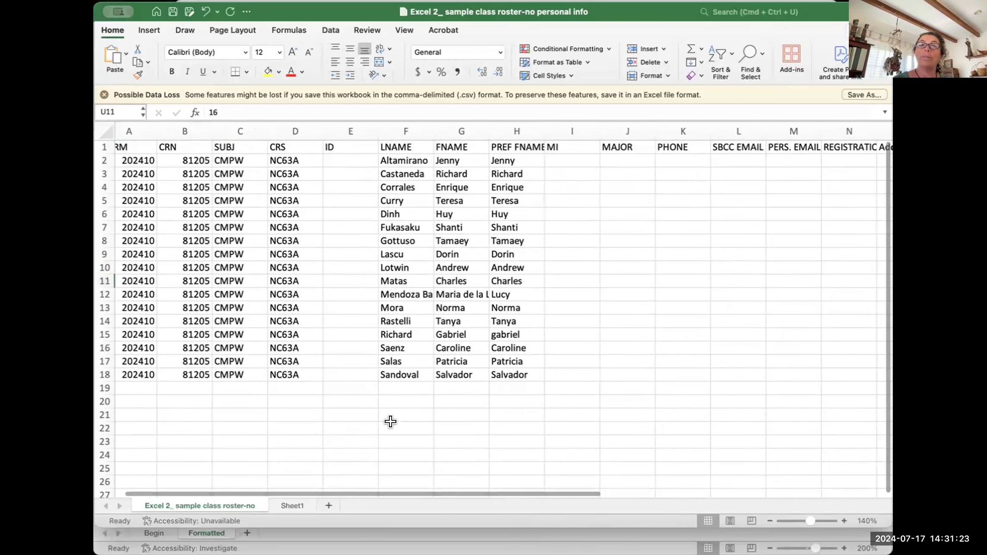
pyautogui.click(579, 425)
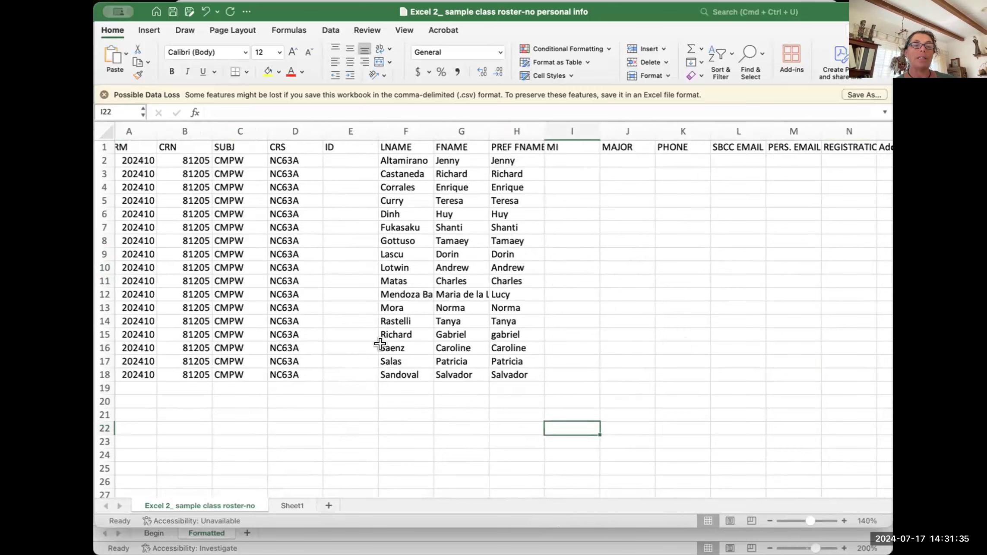
pyautogui.click(390, 143)
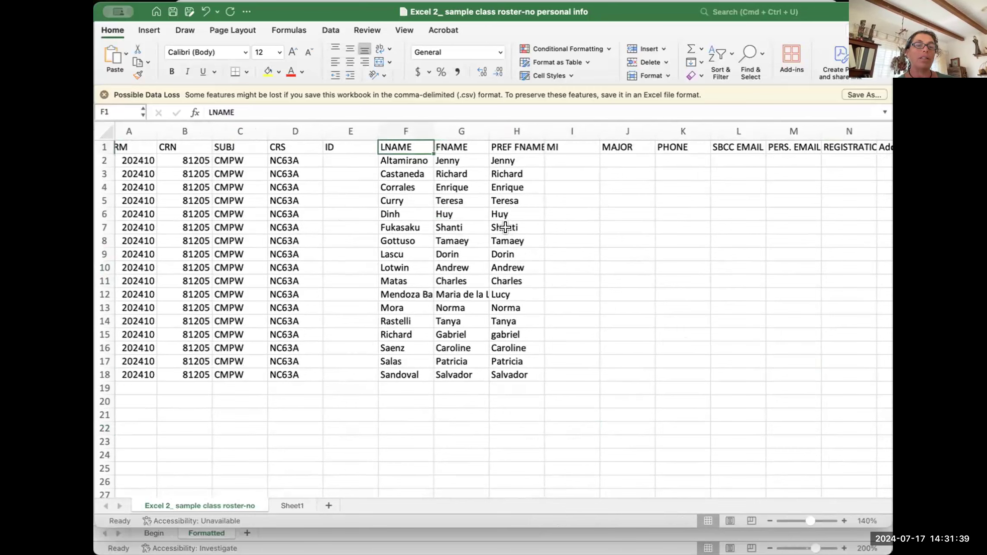
pyautogui.click(450, 159)
pyautogui.click(448, 174)
pyautogui.click(448, 182)
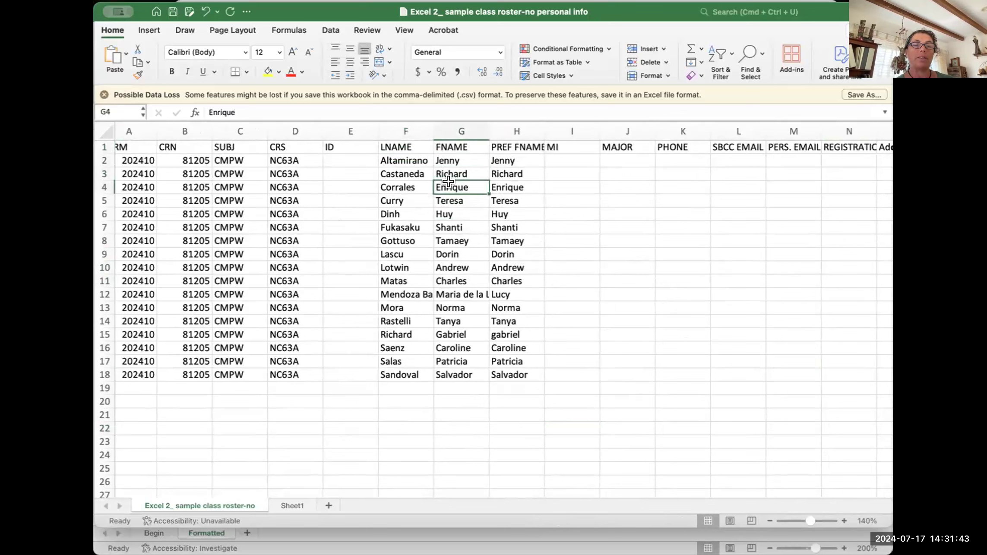
pyautogui.click(508, 159)
pyautogui.click(502, 186)
pyautogui.click(508, 214)
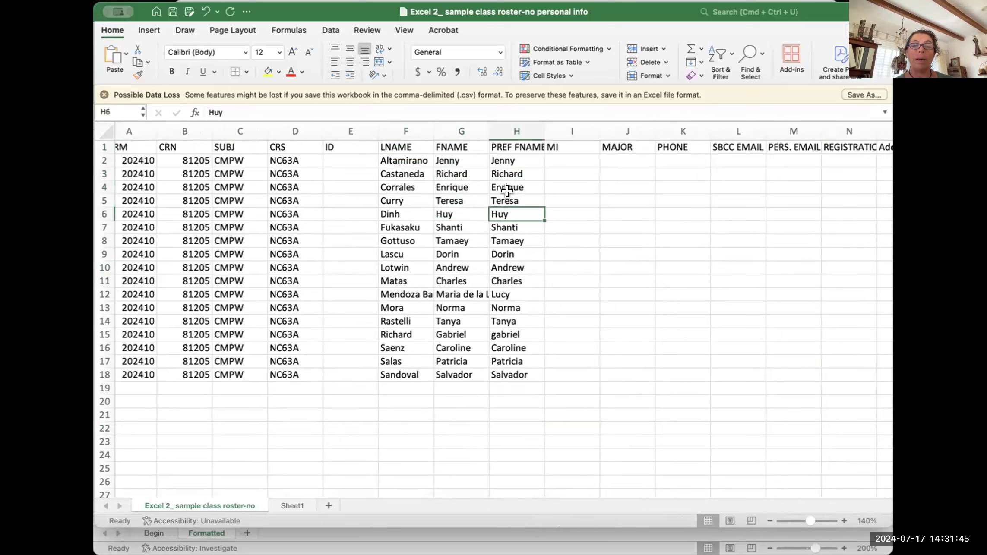
pyautogui.moveTo(508, 160); pyautogui.dragTo(507, 366)
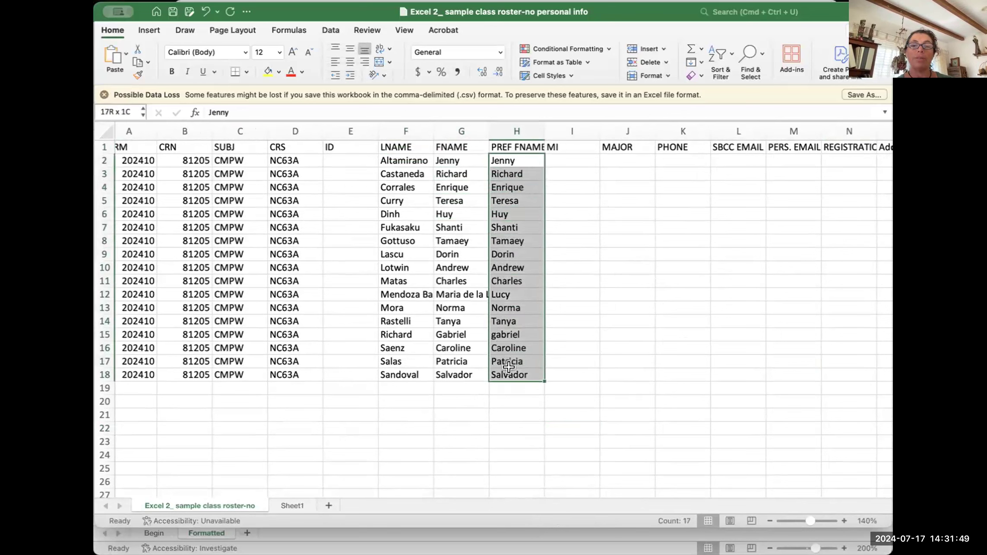
pyautogui.click(517, 409)
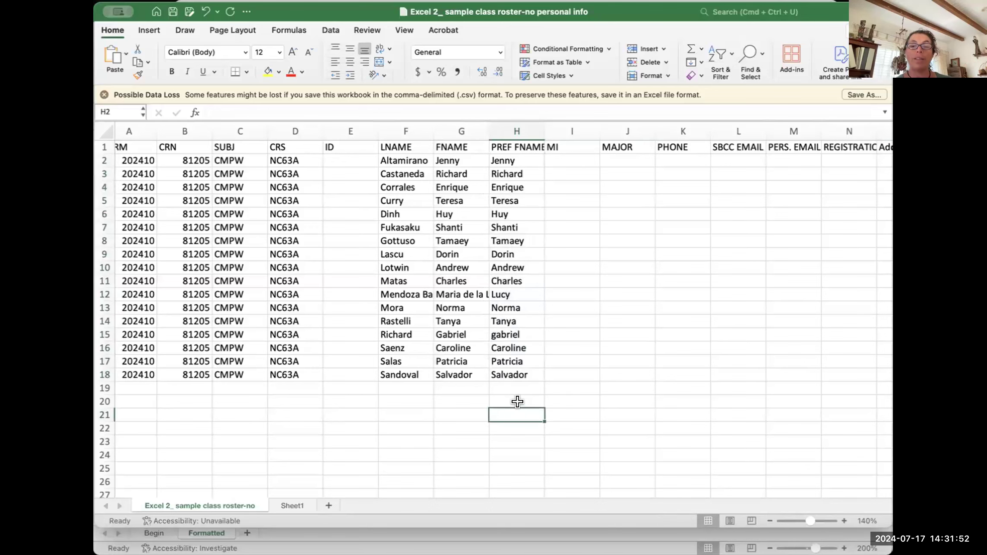
pyautogui.click(499, 249)
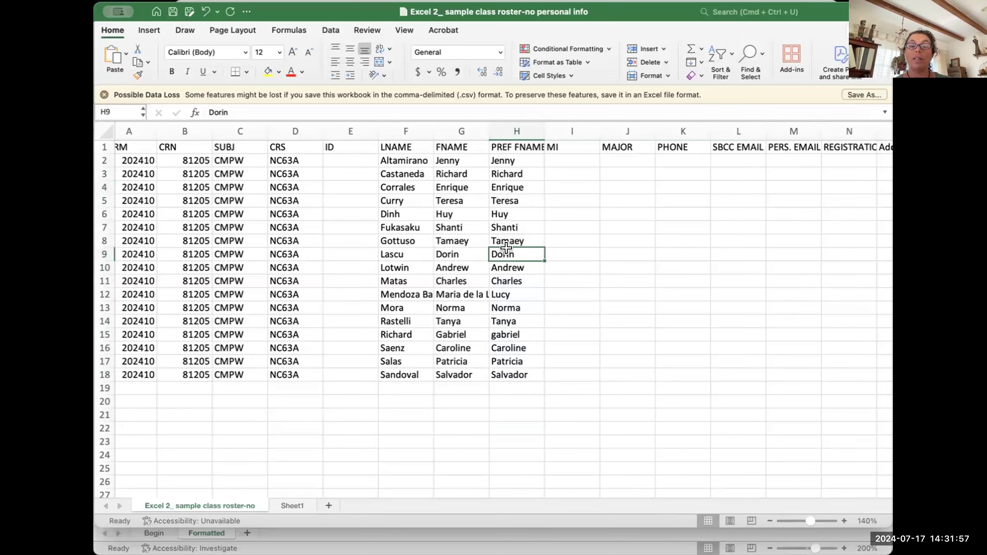
pyautogui.click(506, 384)
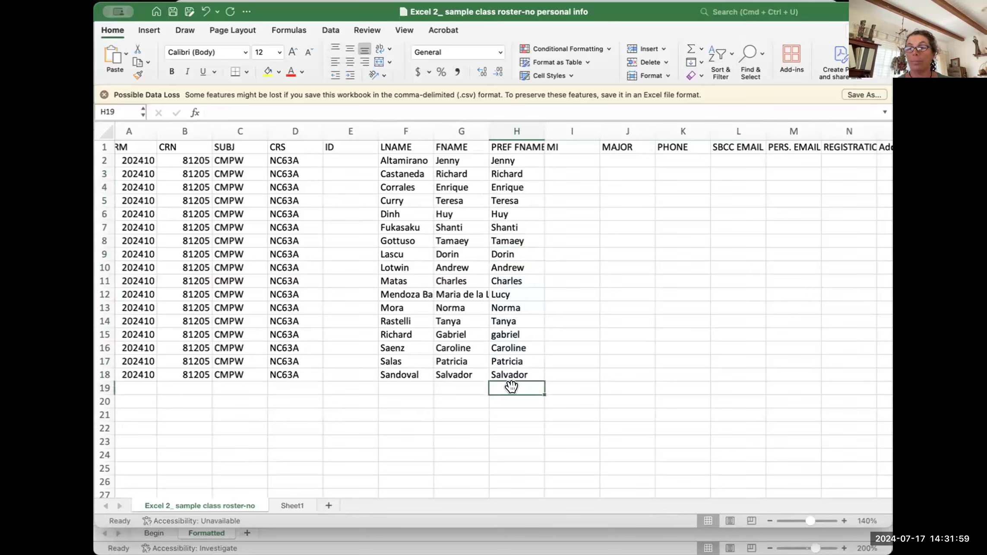
pyautogui.click(505, 356)
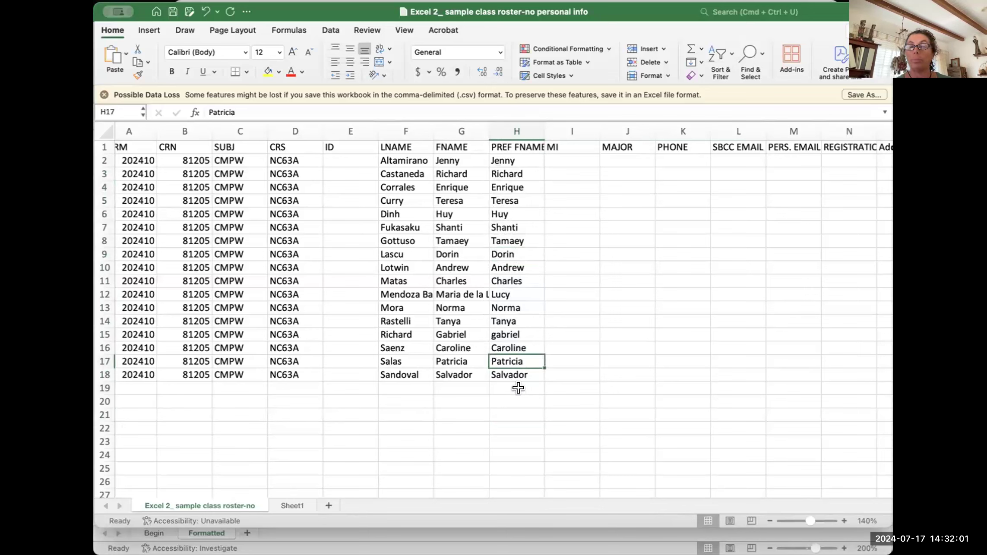
pyautogui.click(508, 399)
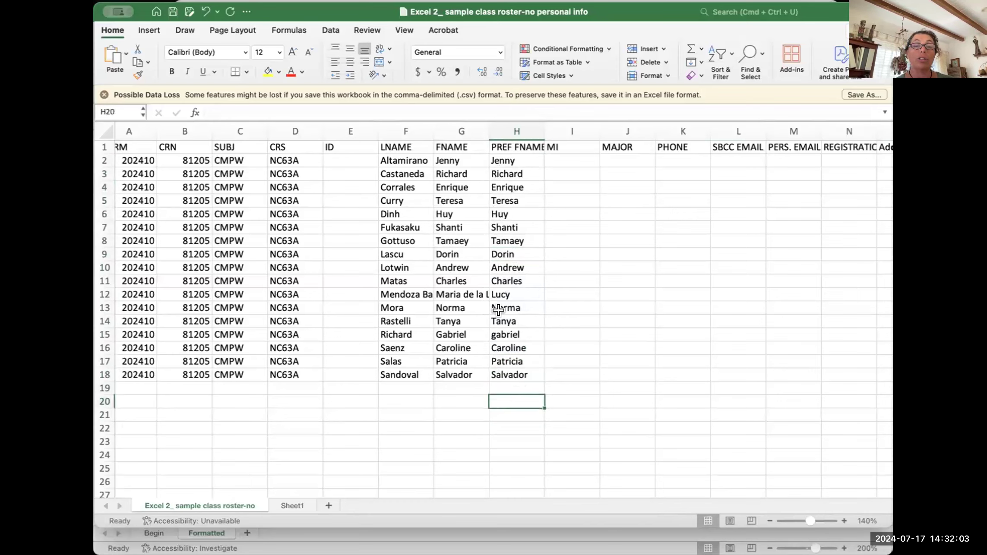
pyautogui.click(446, 262)
pyautogui.click(401, 261)
pyautogui.click(447, 261)
pyautogui.click(506, 261)
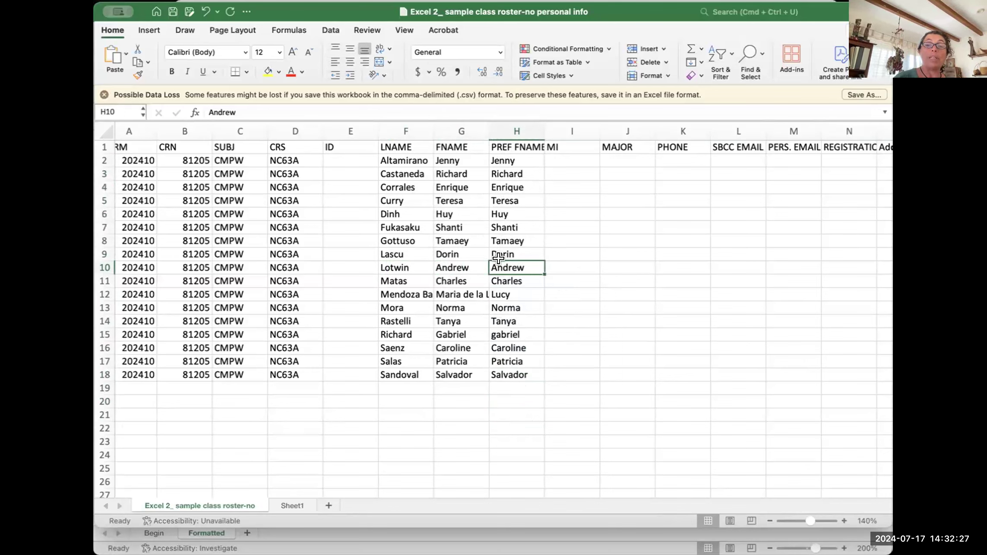
pyautogui.click(509, 139)
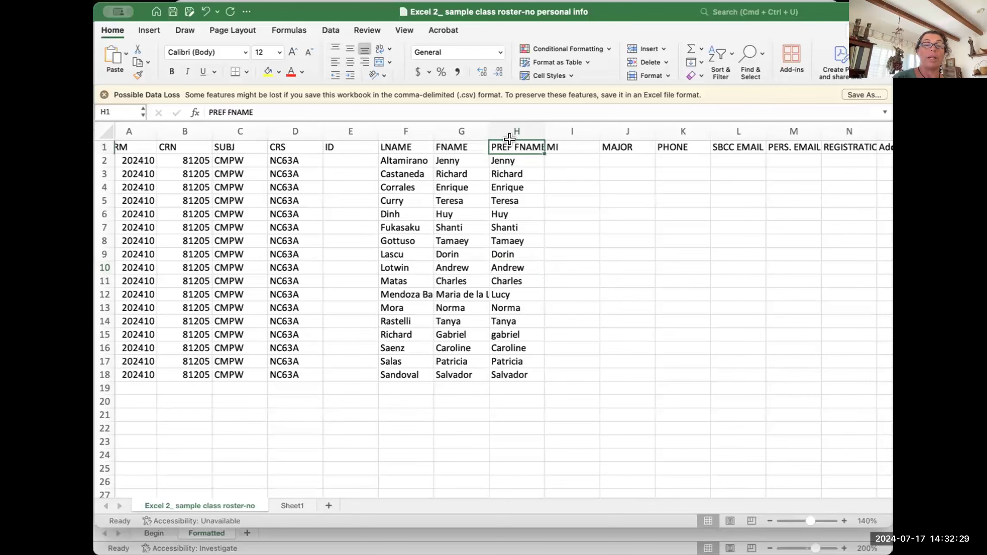
pyautogui.click(536, 411)
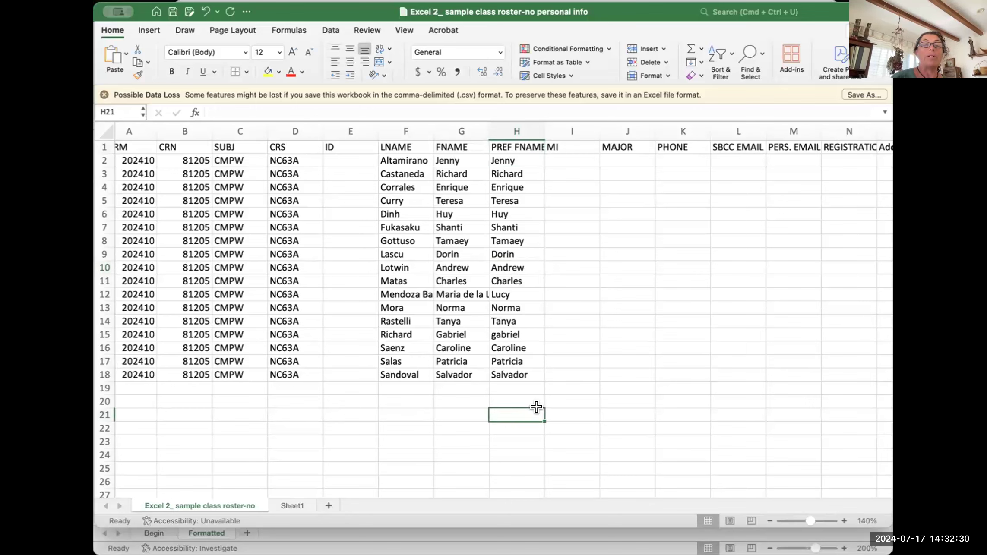
pyautogui.click(566, 124)
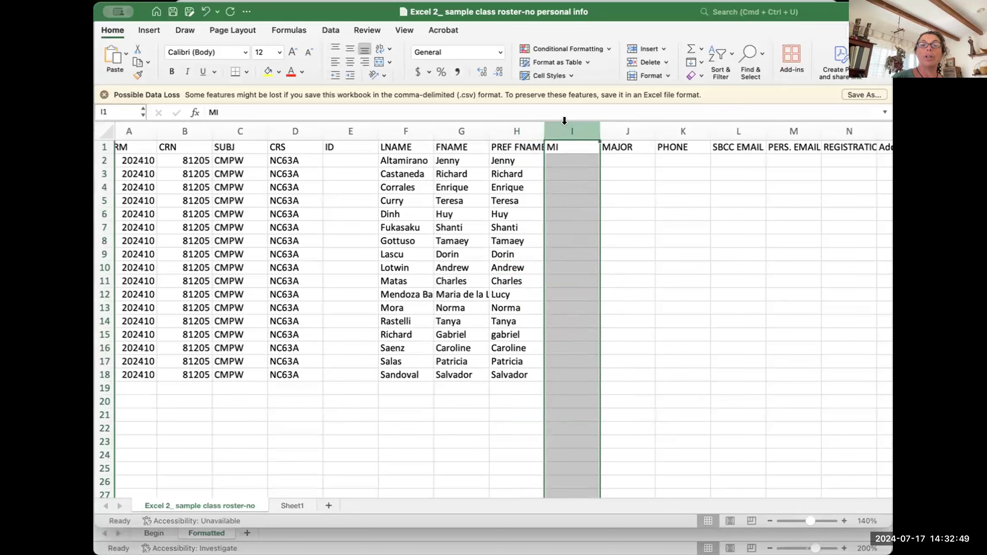
# Step: Try deleting the MI column and clearing its header, undoing each attempt
pyautogui.click(657, 254)
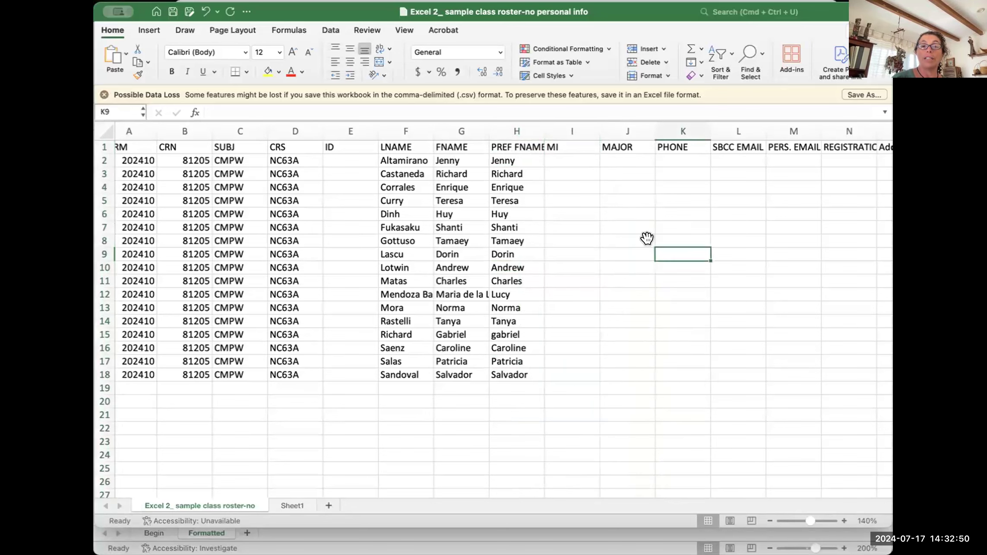
pyautogui.click(564, 121)
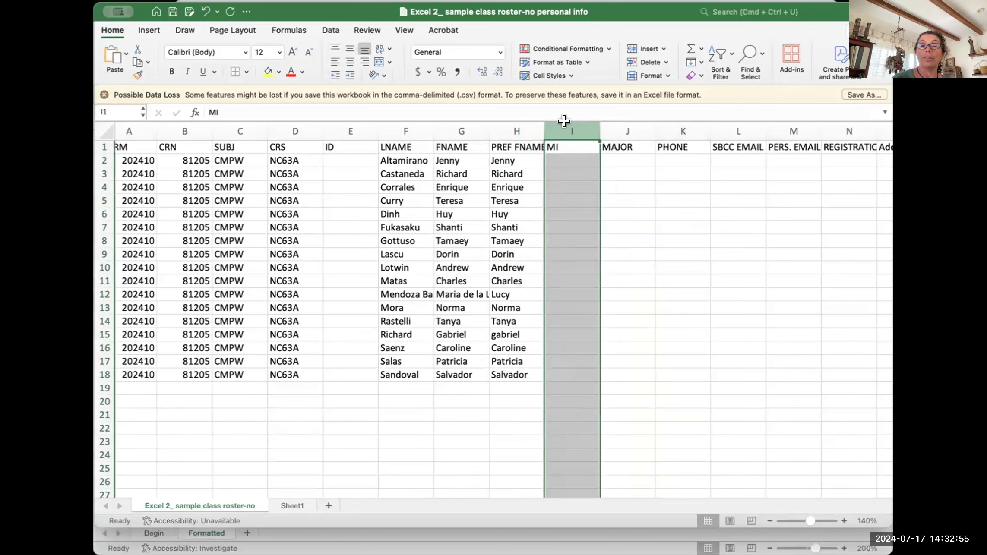
pyautogui.rightClick(567, 124)
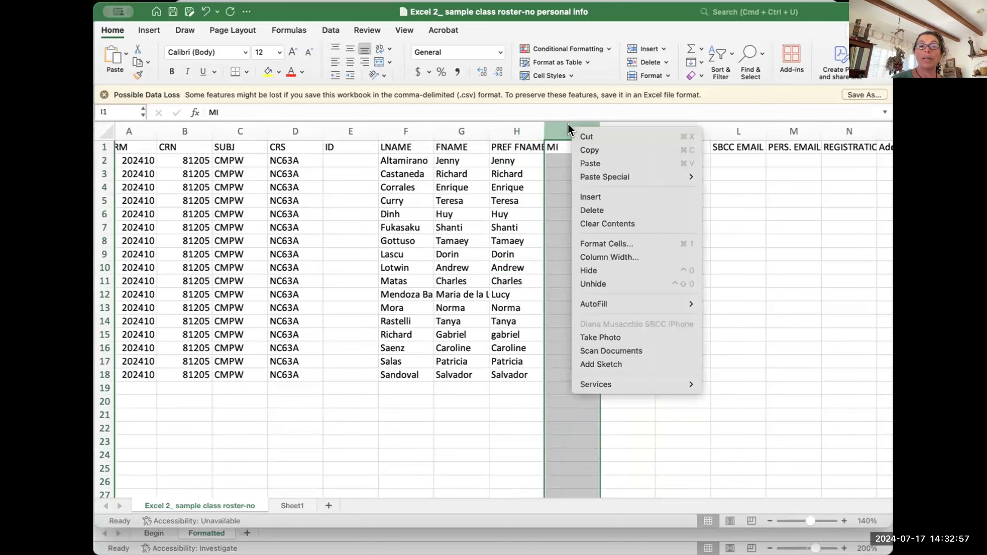
pyautogui.click(594, 210)
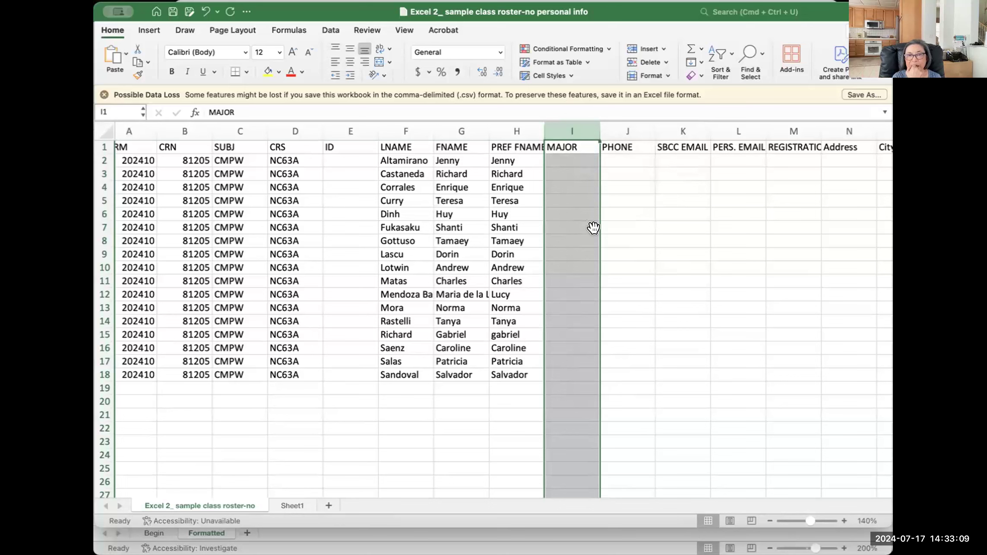
pyautogui.press('super+z')
pyautogui.click(573, 183)
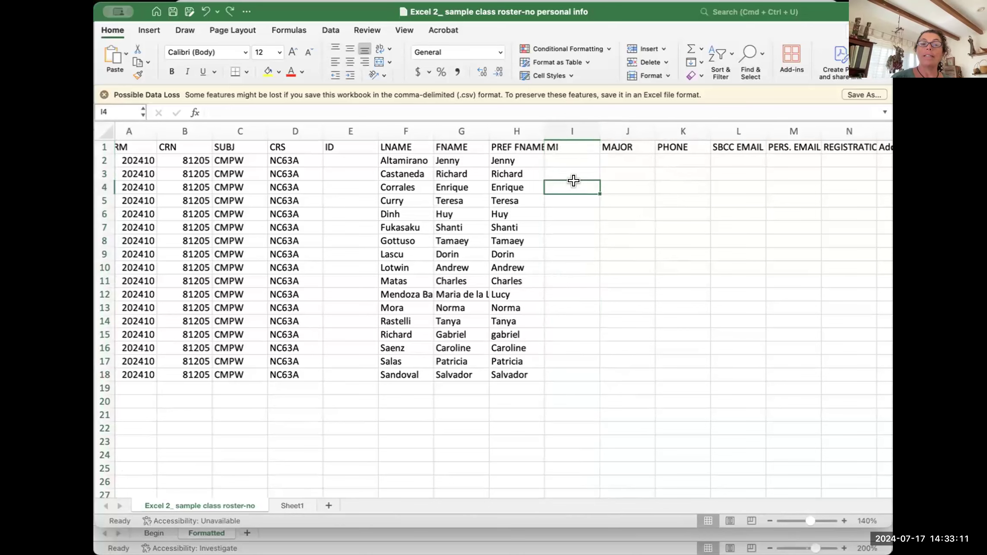
pyautogui.click(563, 143)
pyautogui.press('Delete')
pyautogui.click(626, 280)
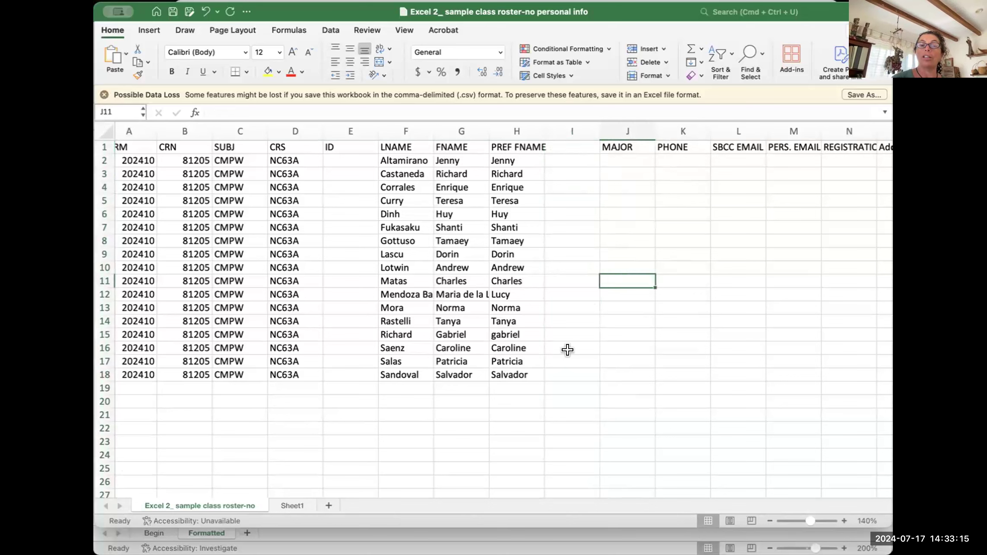
pyautogui.press('super+z')
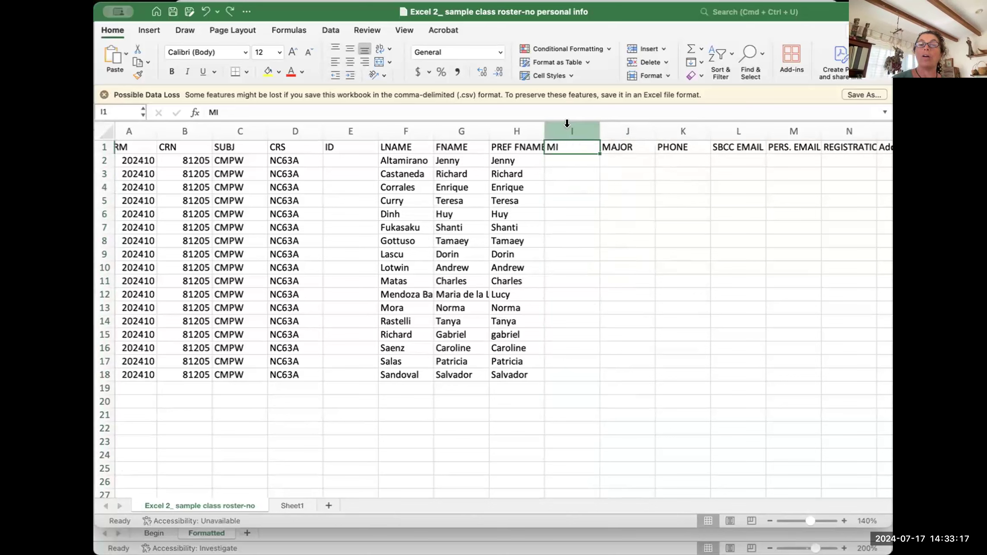
pyautogui.click(567, 123)
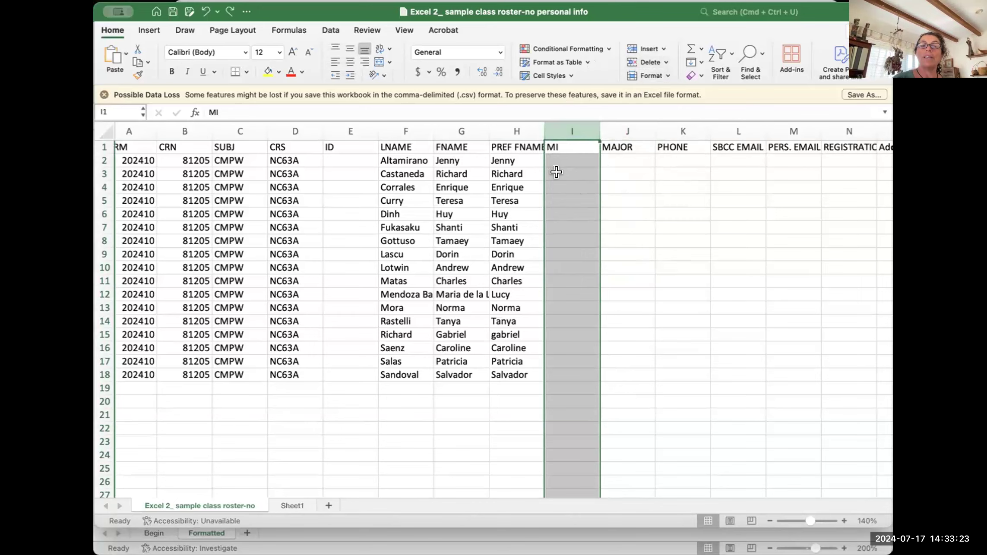
pyautogui.click(646, 57)
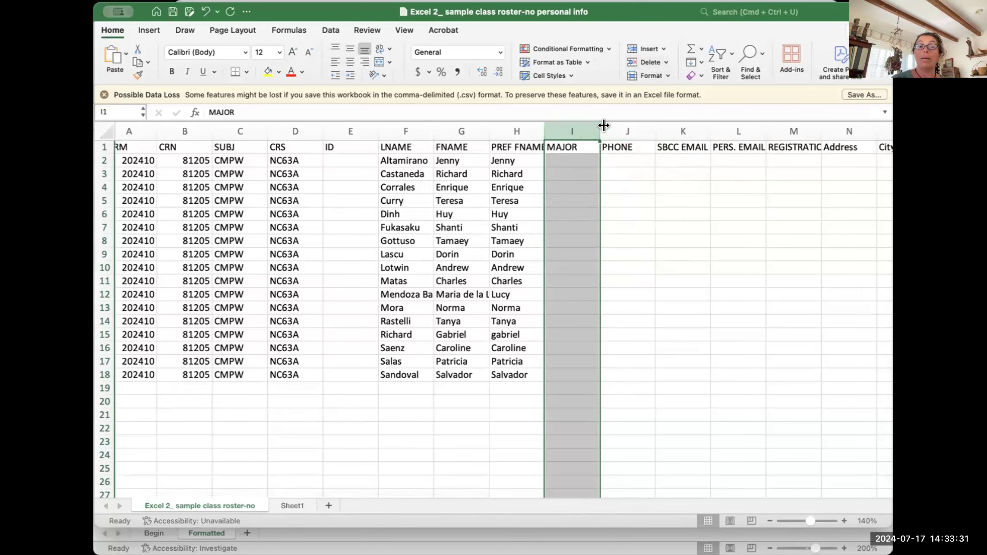
pyautogui.press('super+z')
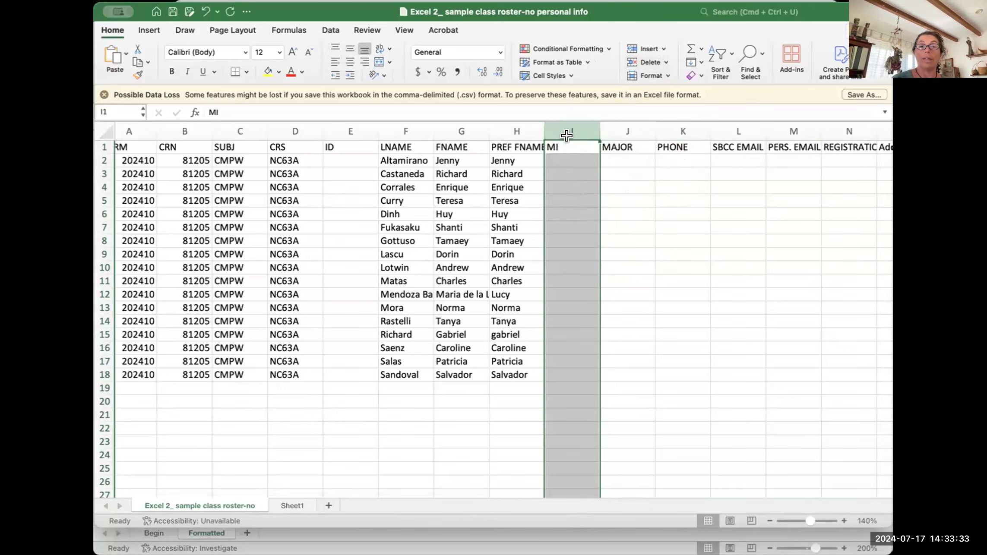
# Step: Delete the MI column so MAJOR follows PREF FNAME
pyautogui.click(623, 126)
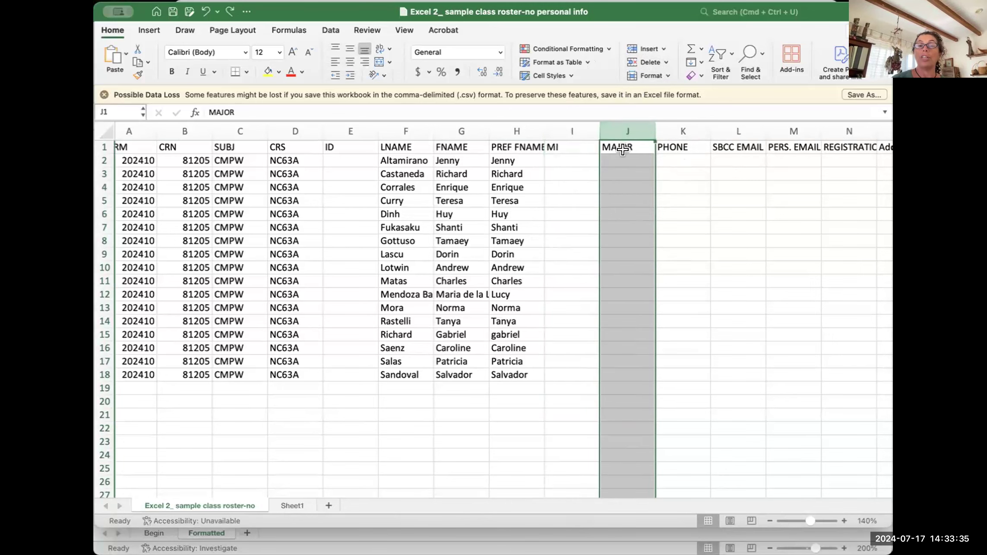
pyautogui.click(676, 134)
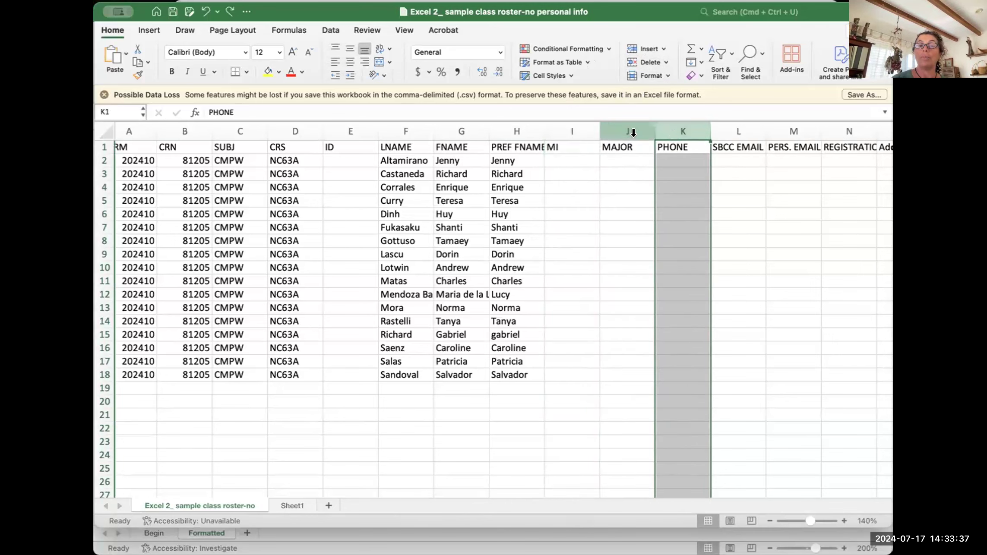
pyautogui.click(566, 127)
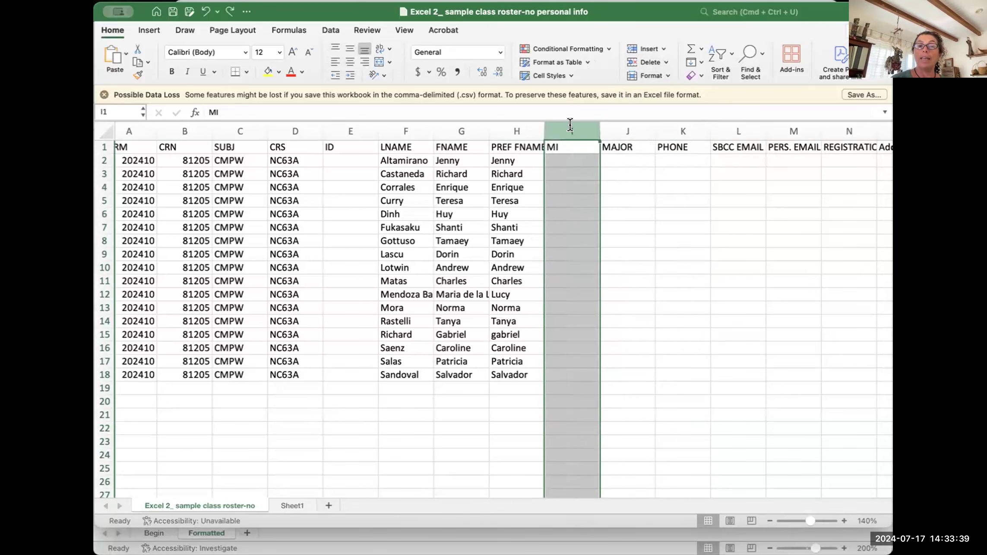
pyautogui.rightClick(565, 165)
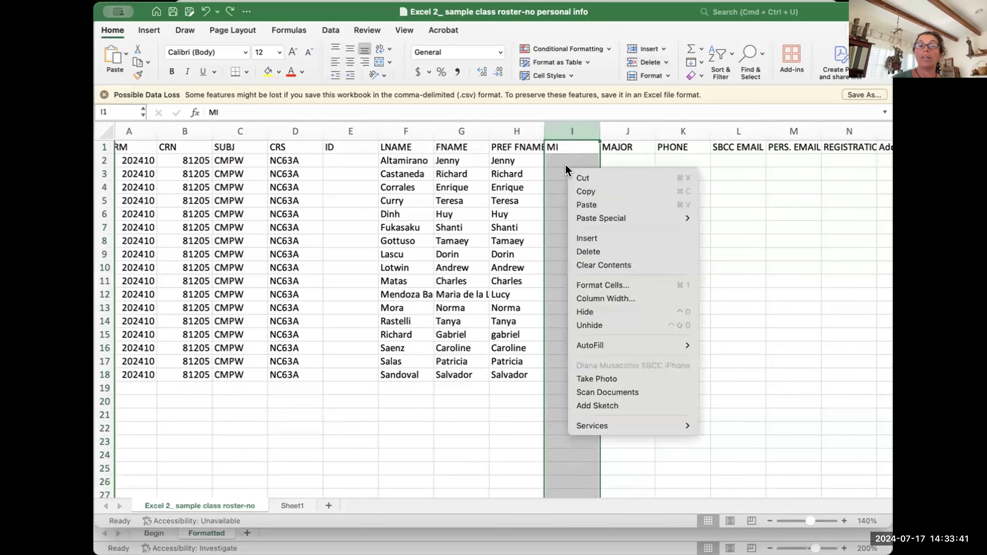
pyautogui.click(592, 249)
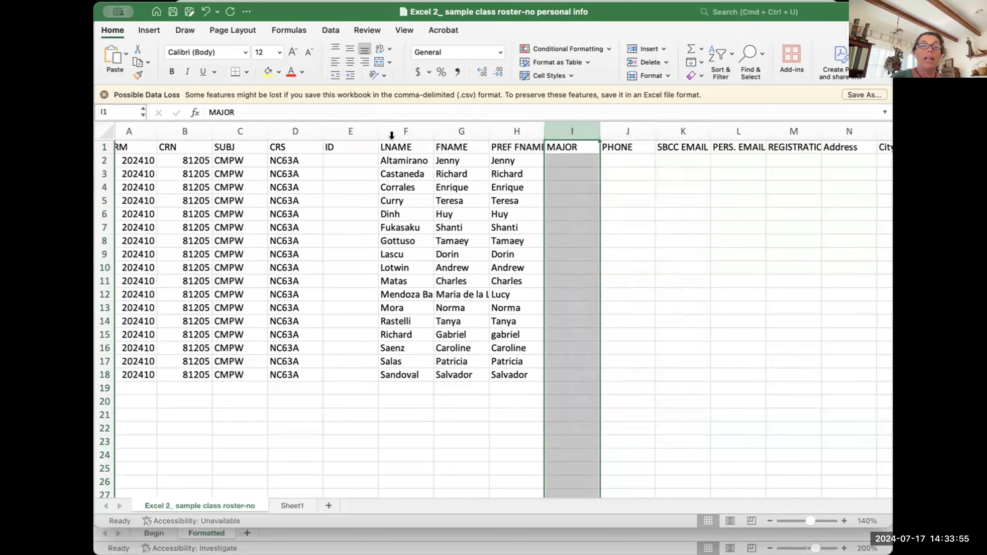
# Step: Delete the empty ID column so LNAME, FNAME and PREF FNAME sit in columns E–G
pyautogui.click(351, 122)
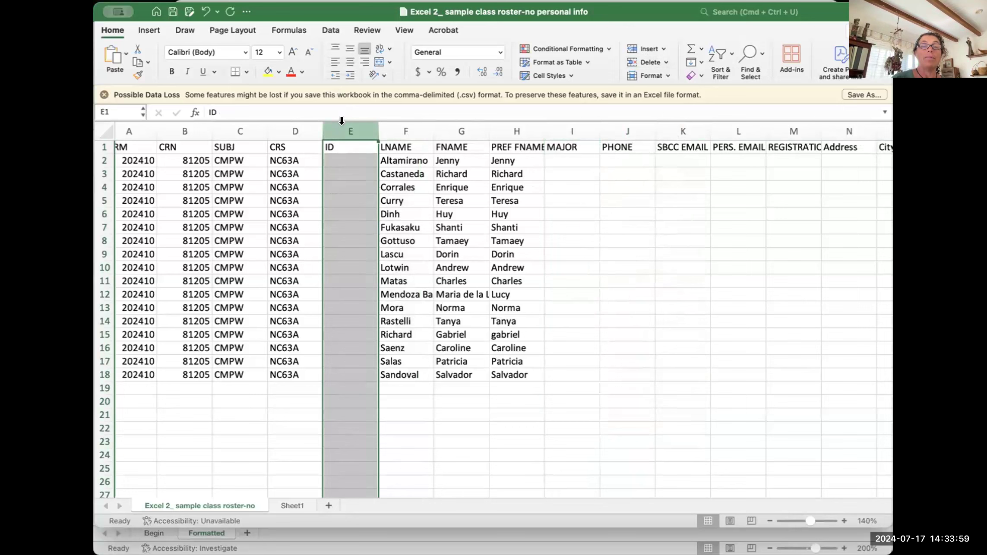
pyautogui.rightClick(342, 123)
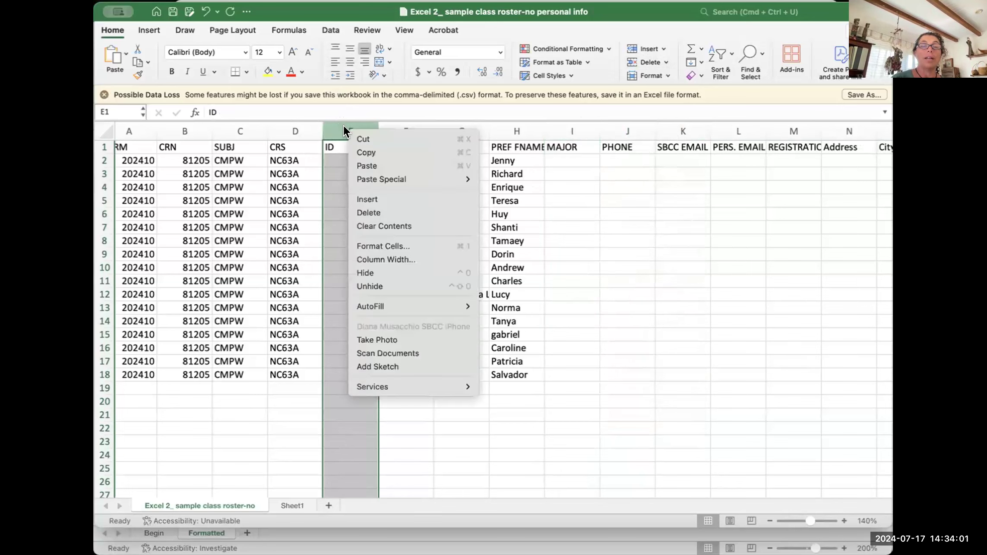
pyautogui.click(362, 211)
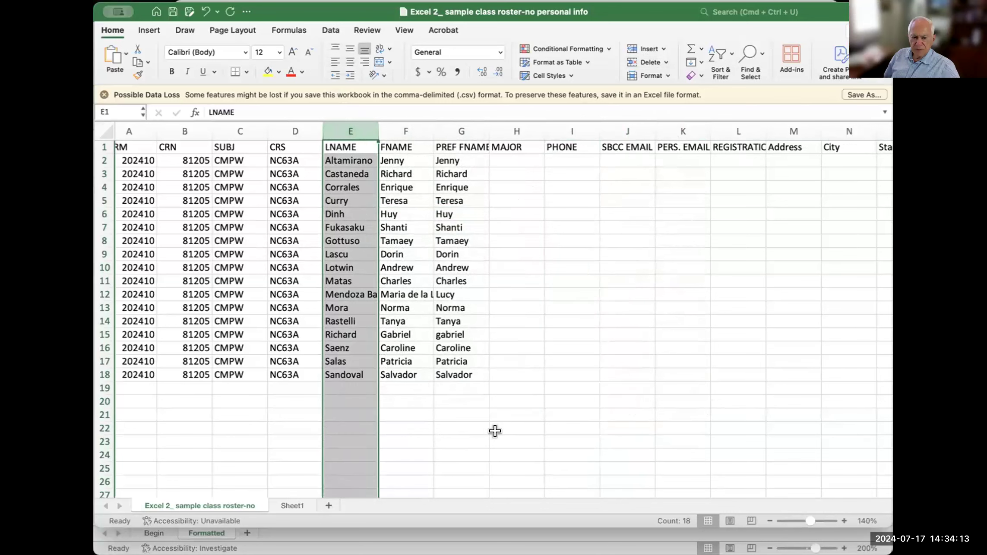
pyautogui.click(509, 437)
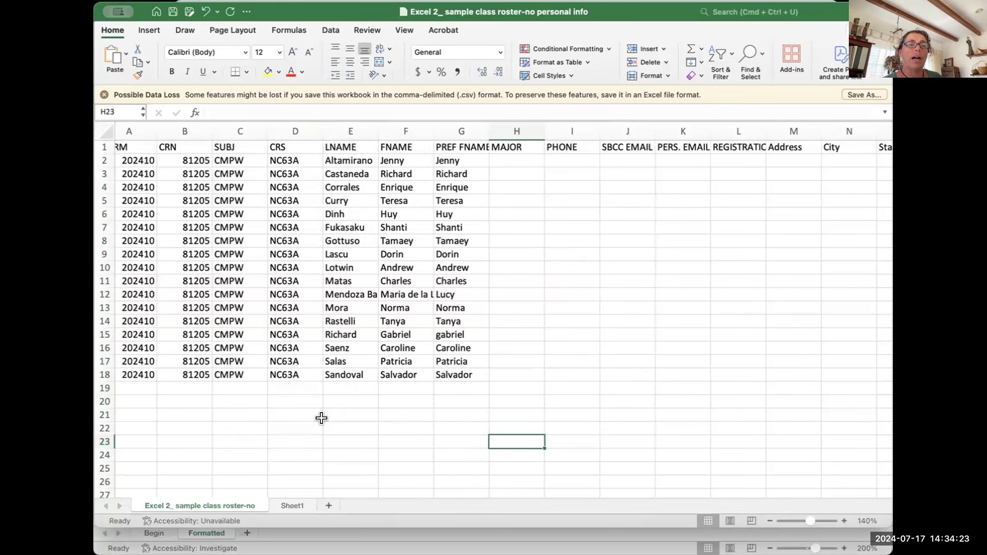
pyautogui.hscroll(-2, 320, 419)
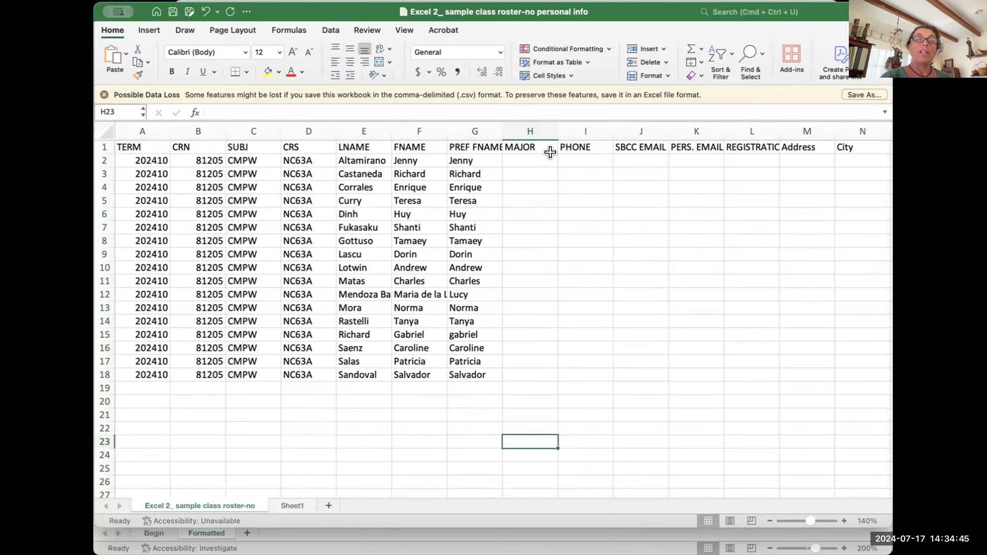
pyautogui.click(487, 126)
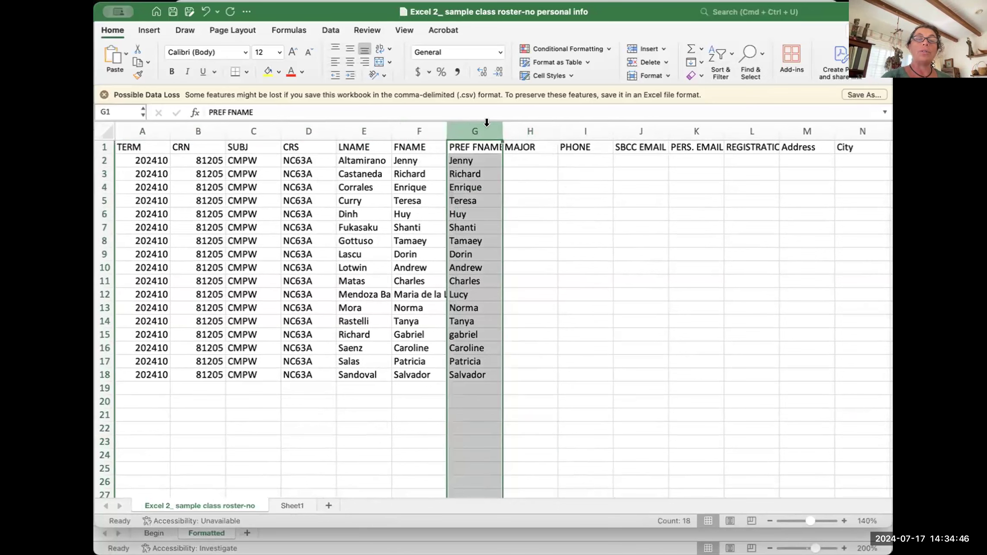
pyautogui.click(519, 125)
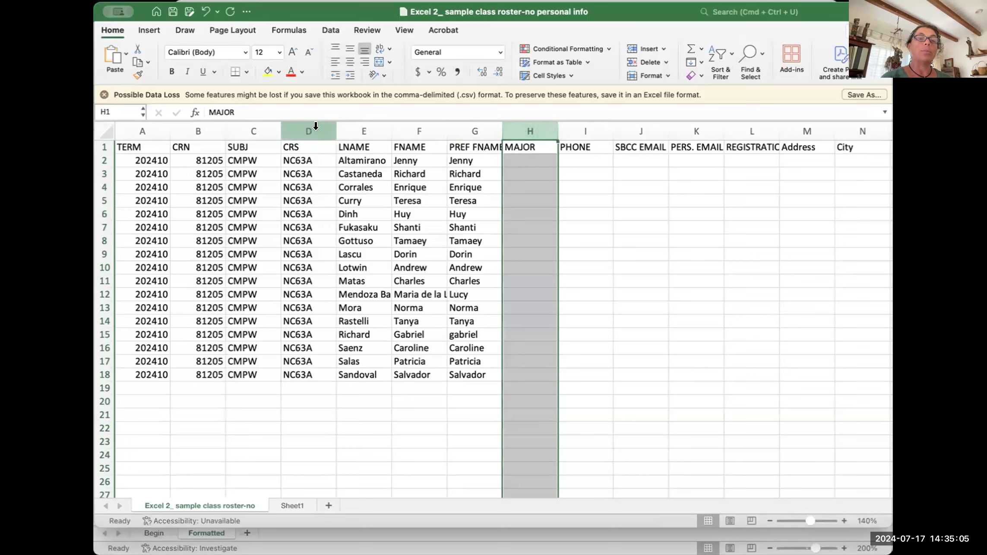
pyautogui.click(352, 122)
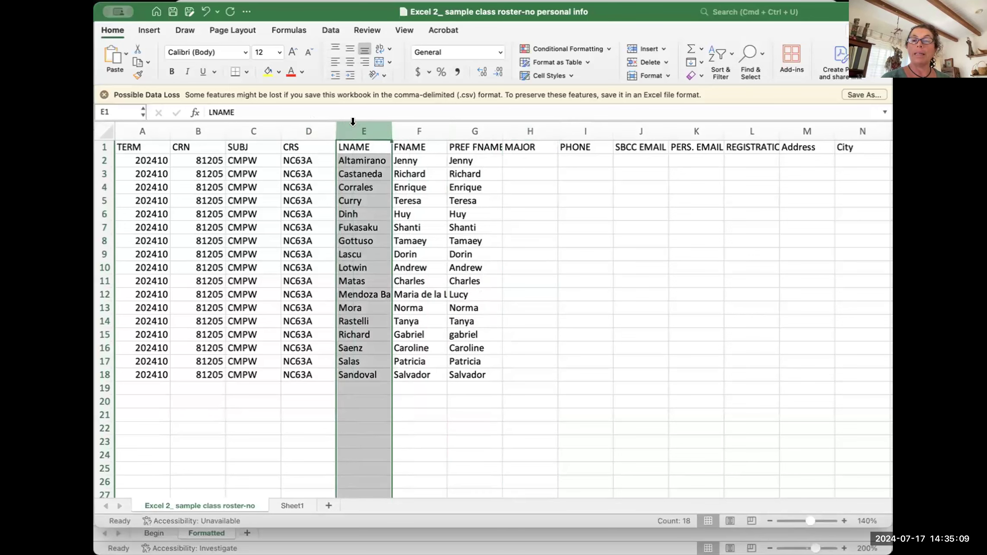
pyautogui.click(246, 123)
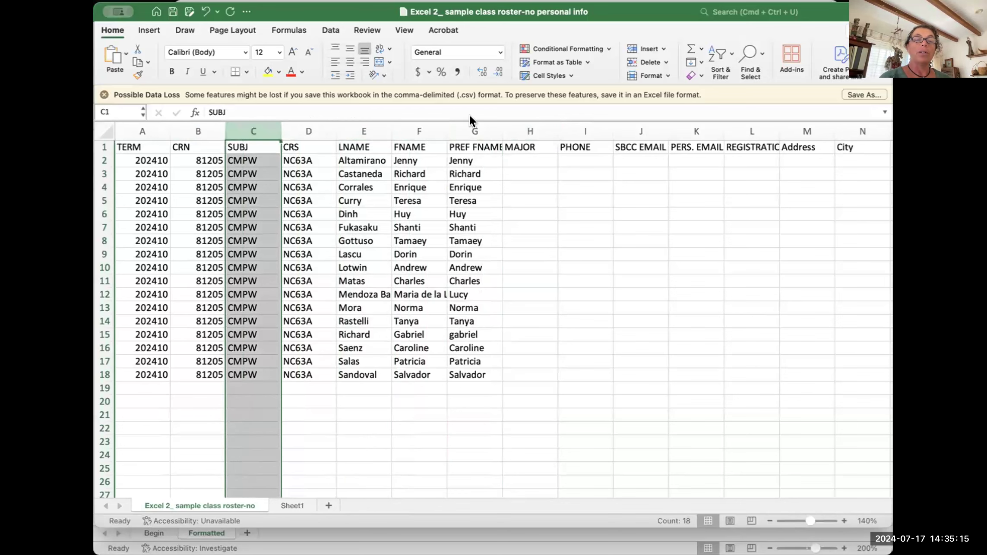
pyautogui.click(520, 125)
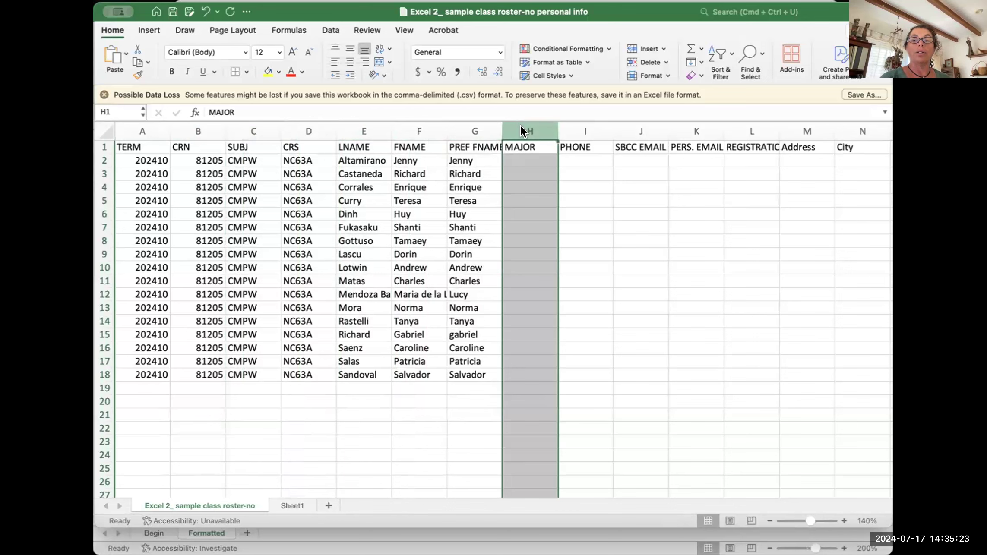
# Step: Insert a blank column H before MAJOR using Home > Insert > Insert Sheet Columns
pyautogui.rightClick(520, 126)
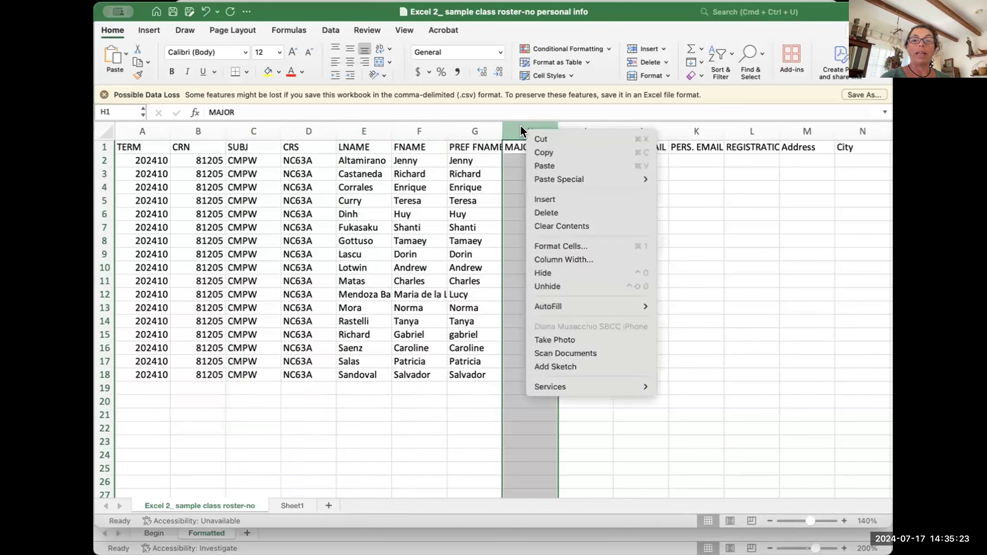
pyautogui.click(547, 198)
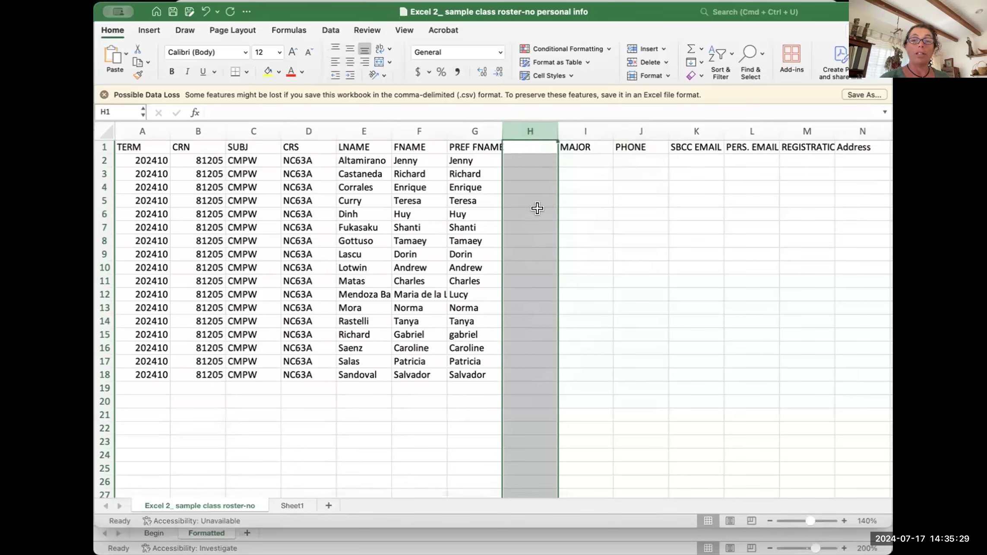
pyautogui.press('super+z')
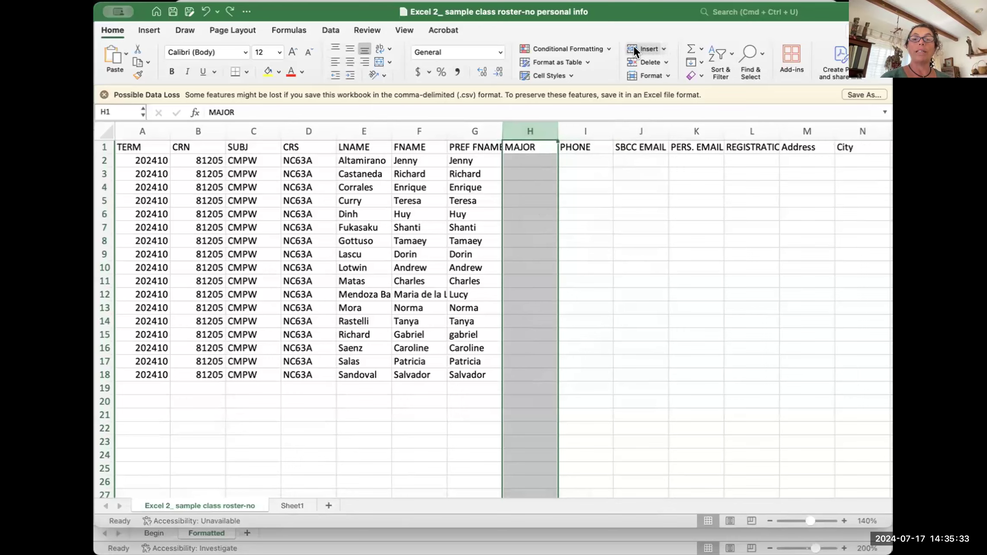
pyautogui.click(665, 48)
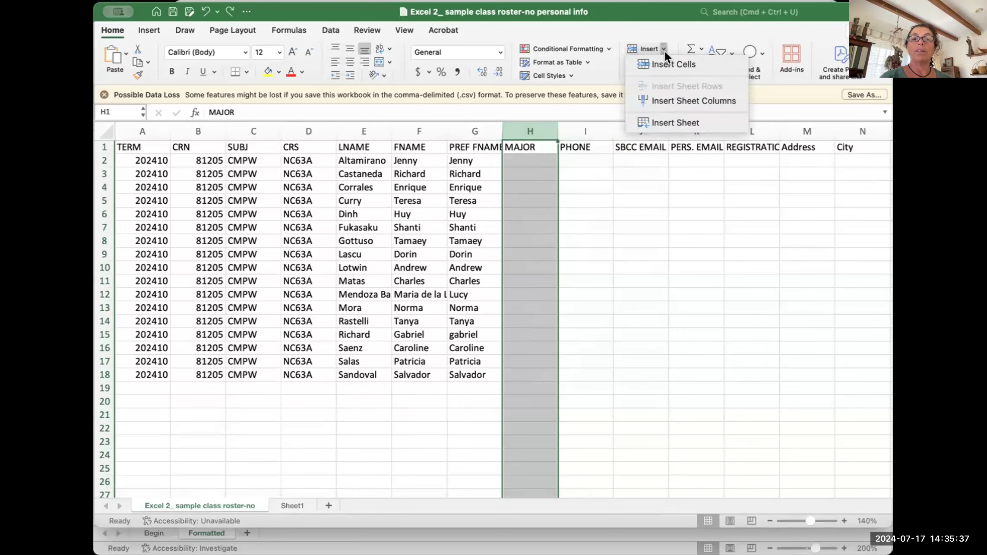
pyautogui.click(690, 101)
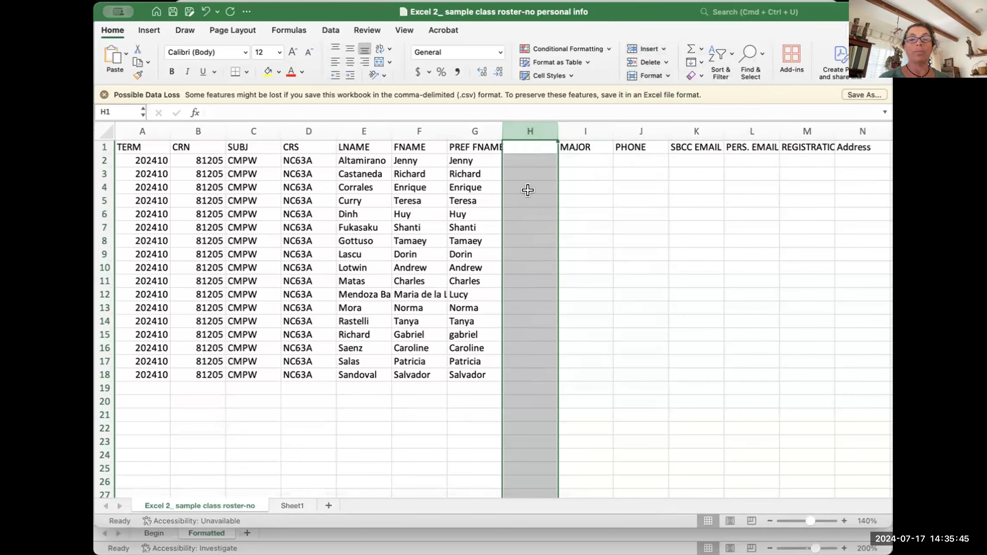
# Step: Enter ID as the header of the new column in cell H1
pyautogui.click(530, 137)
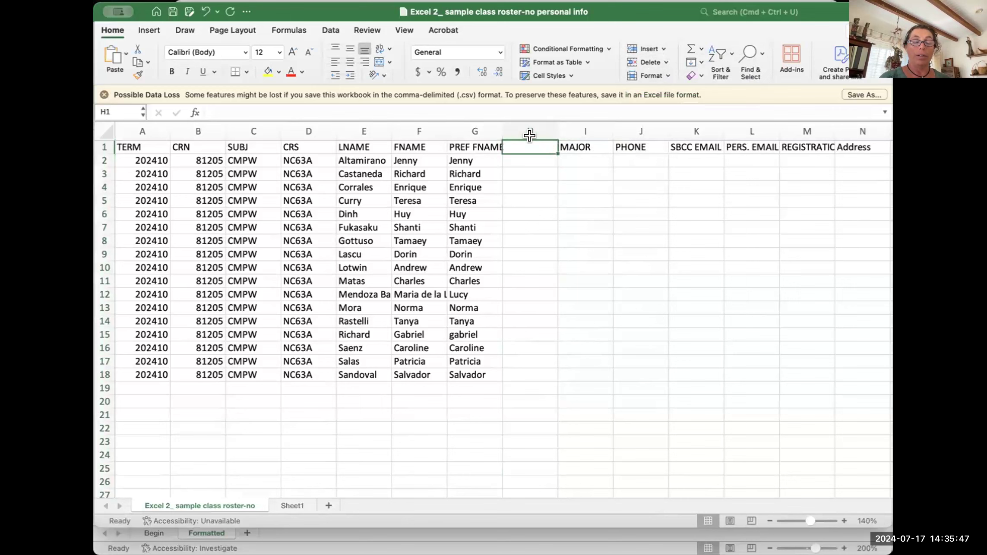
pyautogui.write('ID')
pyautogui.click(565, 195)
pyautogui.click(526, 142)
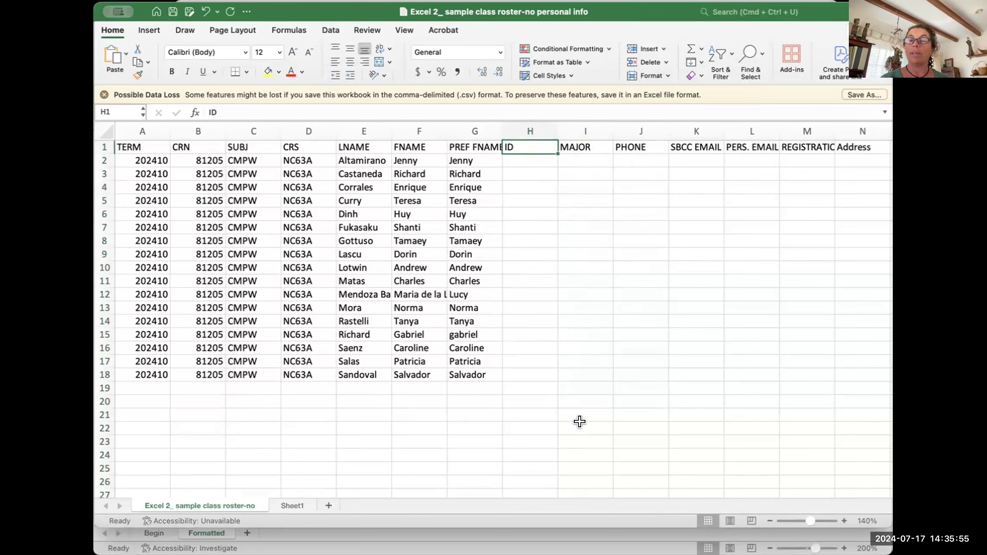
pyautogui.click(540, 398)
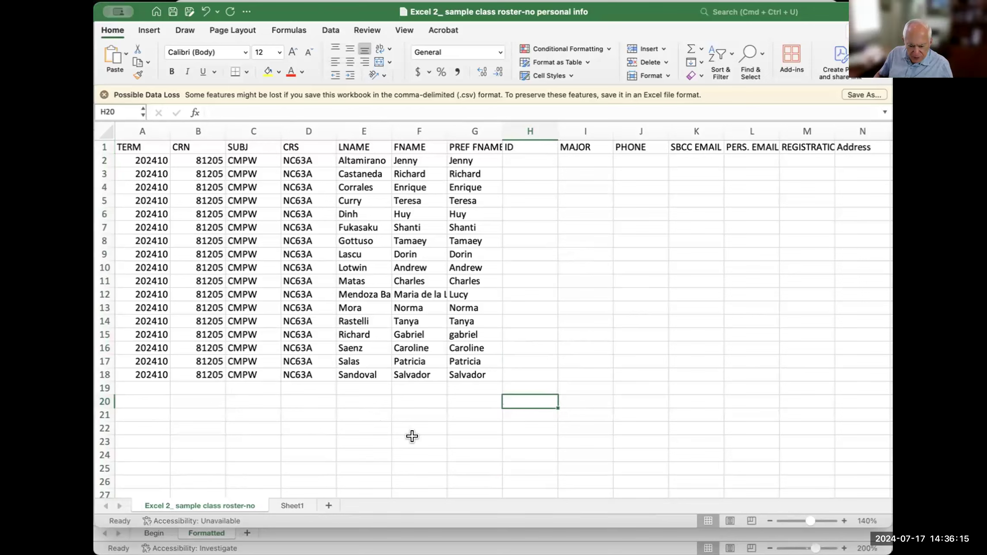
# Step: Insert a blank column C between CRN and SUBJ
pyautogui.click(243, 126)
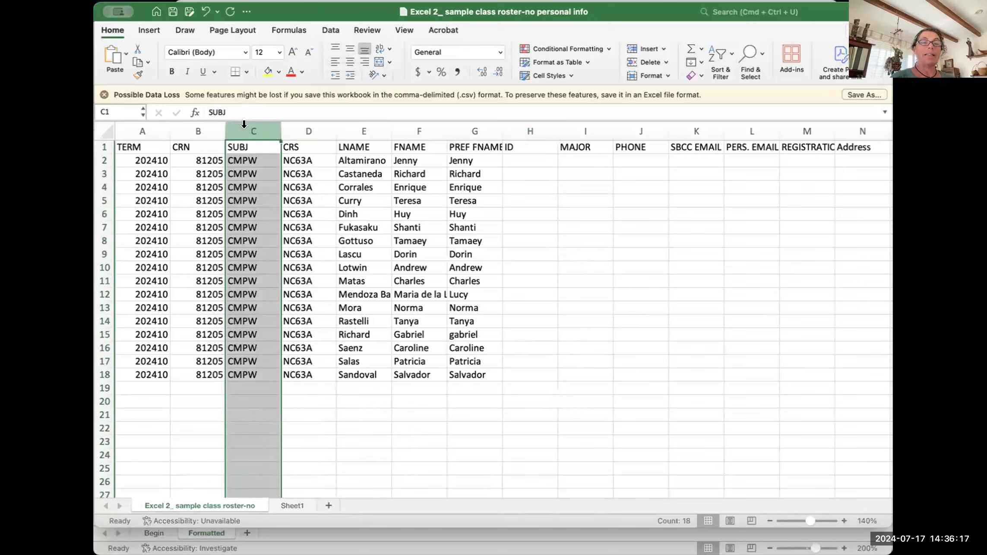
pyautogui.rightClick(243, 124)
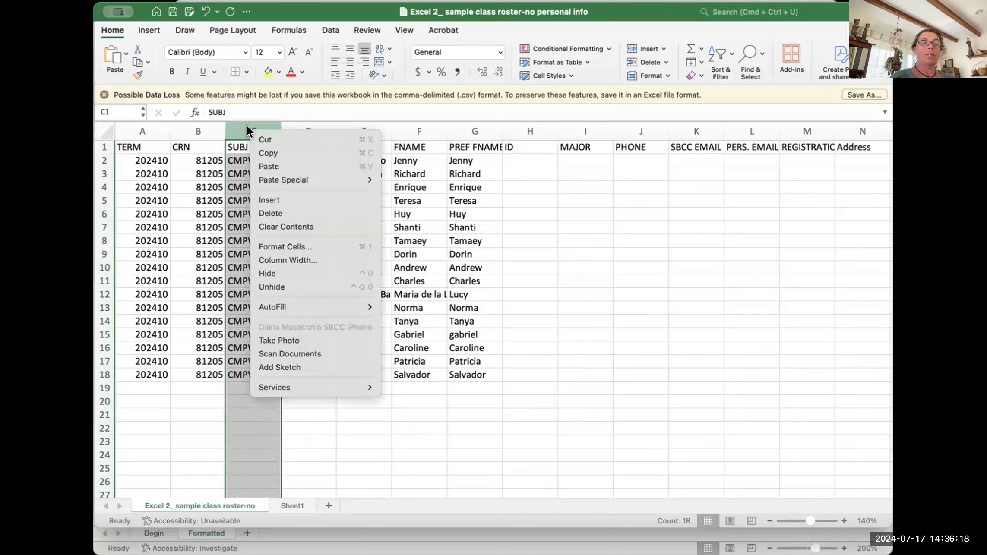
pyautogui.click(266, 198)
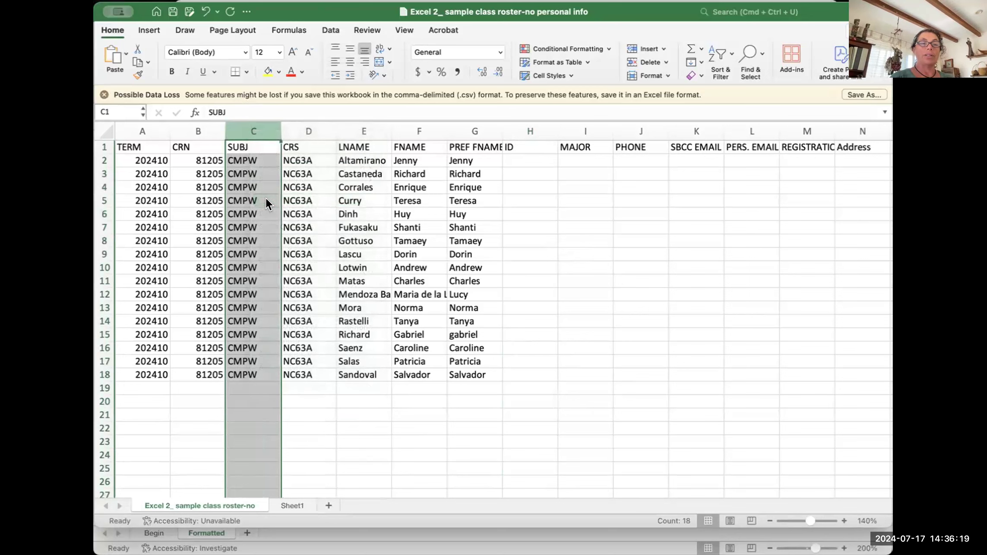
# Step: Head column C with 'Cost' in C1, replacing earlier trial entries 'test' and 'room #'
pyautogui.click(245, 142)
pyautogui.write('test')
pyautogui.click(260, 400)
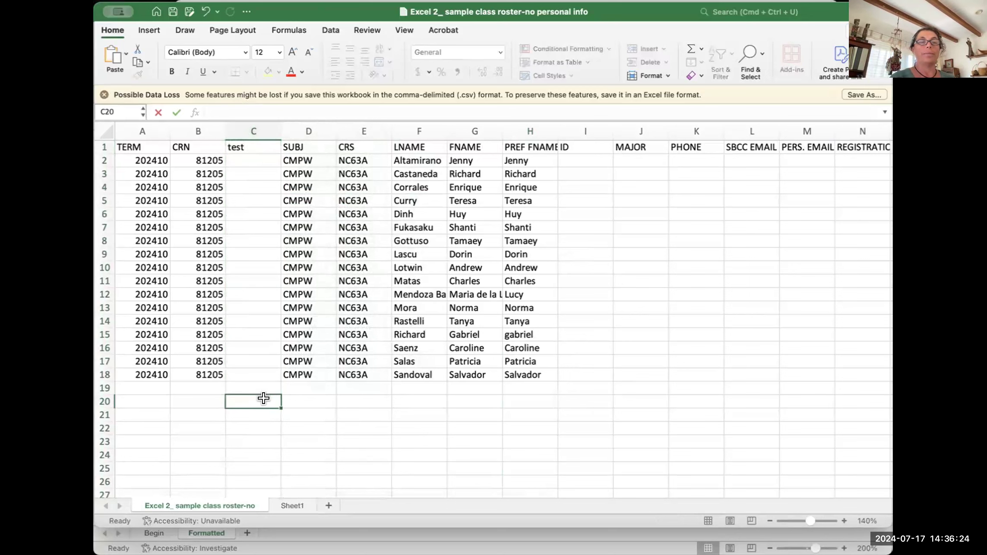
pyautogui.click(242, 143)
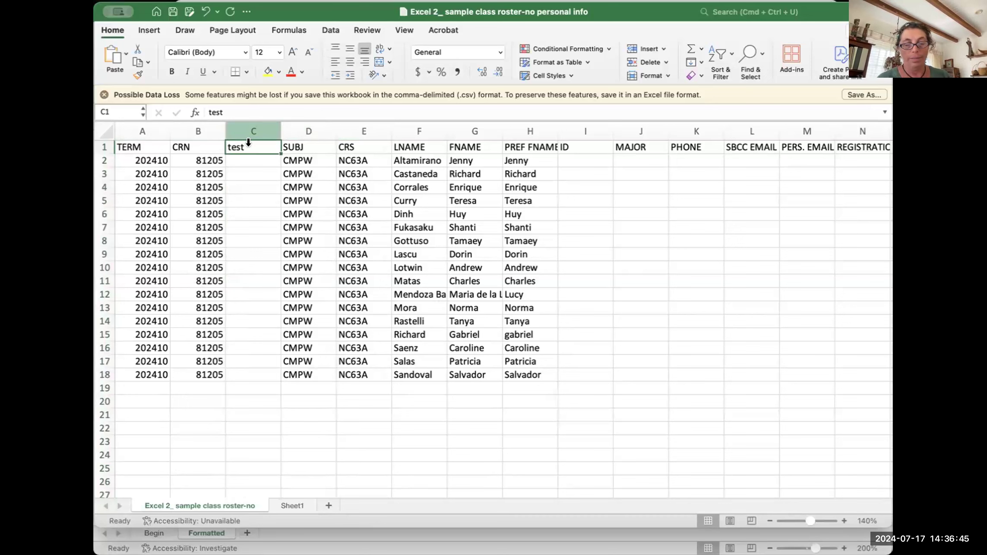
pyautogui.write('room')
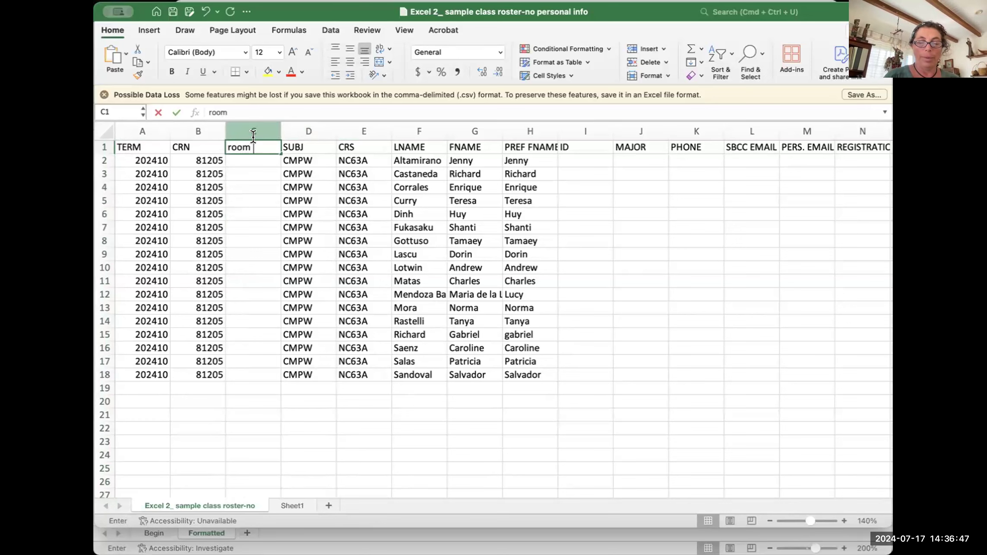
pyautogui.write(' #')
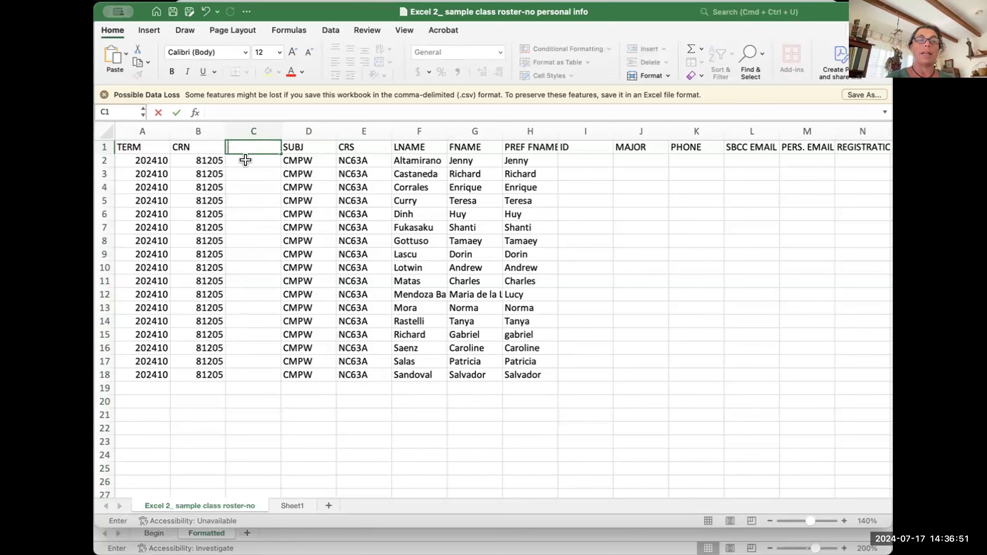
pyautogui.click(243, 228)
pyautogui.click(246, 147)
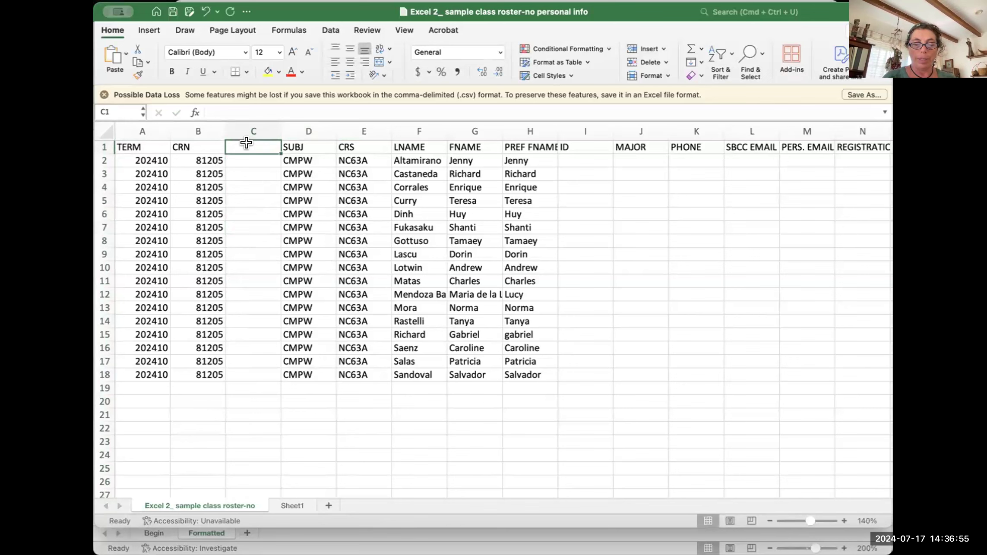
pyautogui.write('Cost')
pyautogui.click(273, 439)
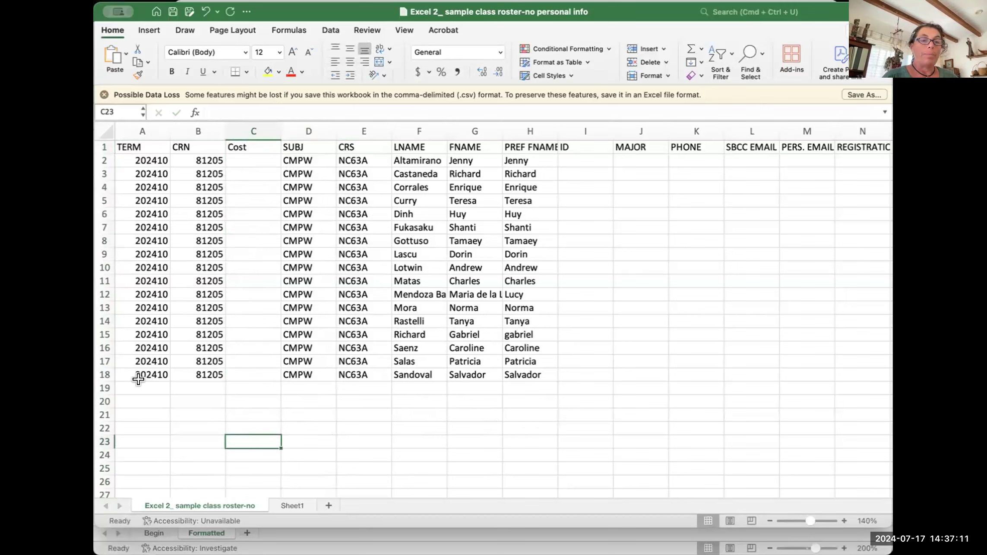
pyautogui.moveTo(138, 386); pyautogui.dragTo(535, 388)
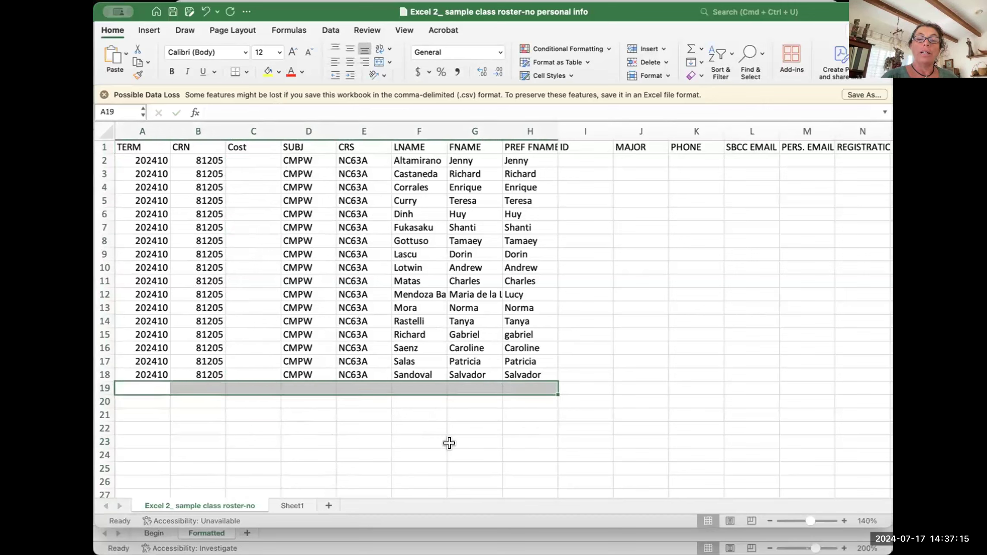
pyautogui.click(410, 384)
pyautogui.write('Doe')
pyautogui.press('Tab')
pyautogui.write('Jane')
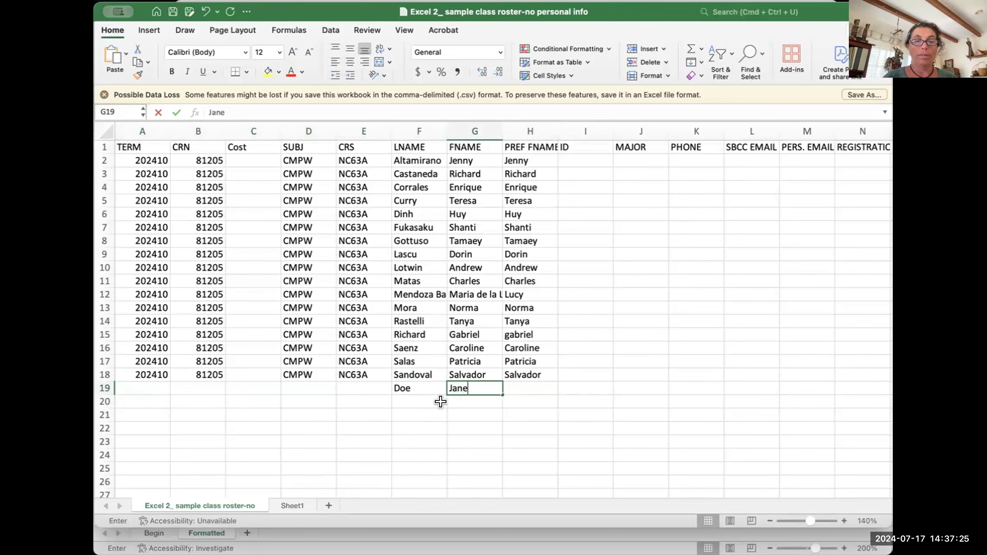
pyautogui.click(476, 437)
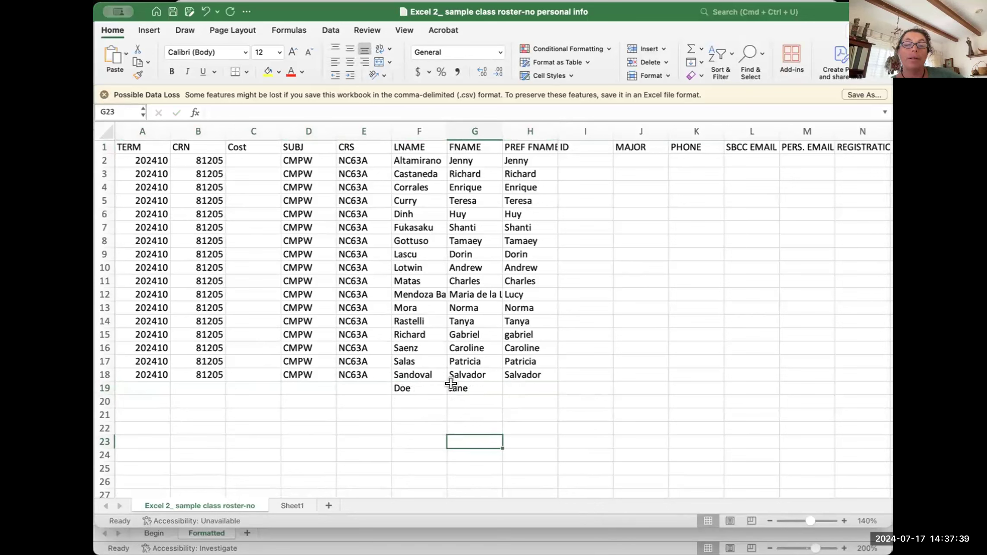
pyautogui.press('super+z')
pyautogui.press('super+z')
pyautogui.click(475, 429)
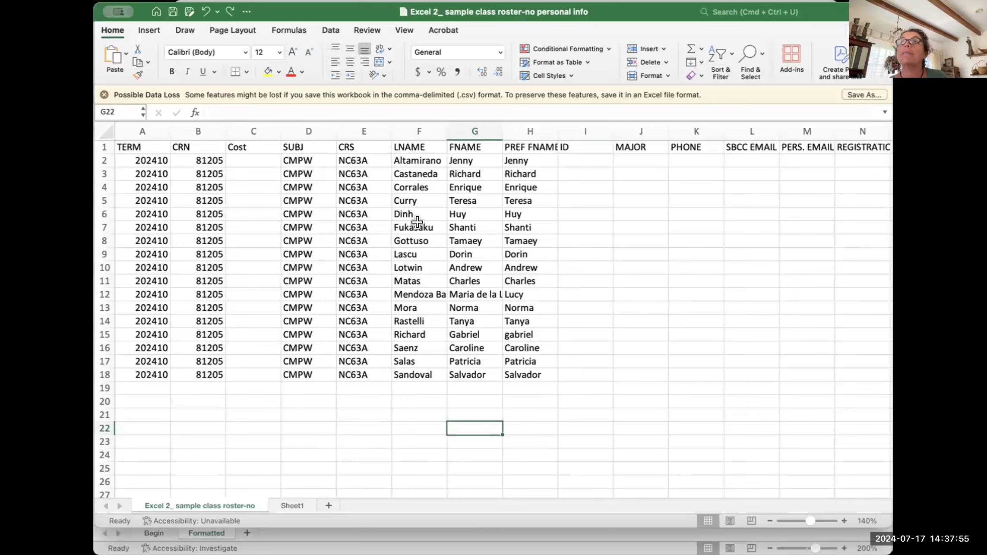
# Step: Select the Dinh and Fukasaku rows and columns D and CRS in turn
pyautogui.click(105, 214)
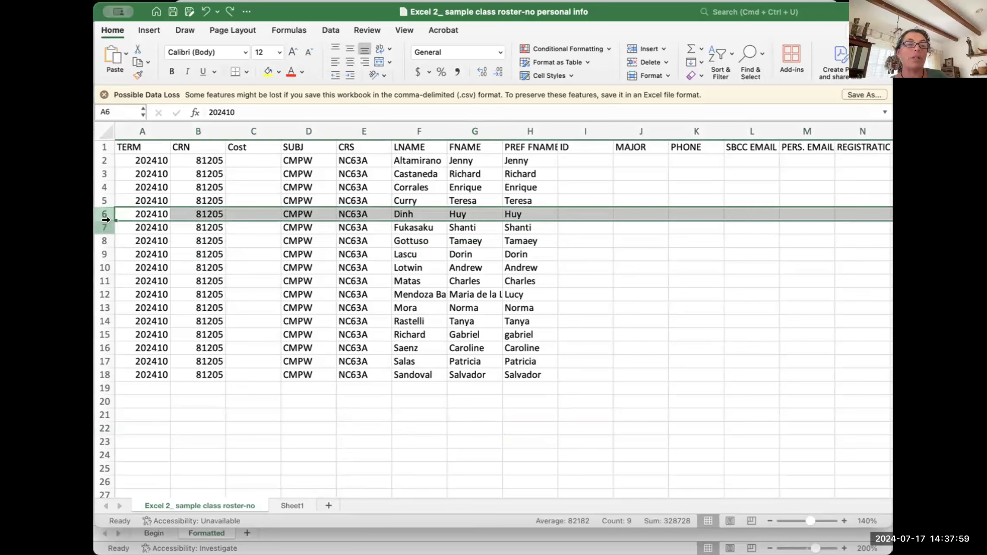
pyautogui.click(106, 222)
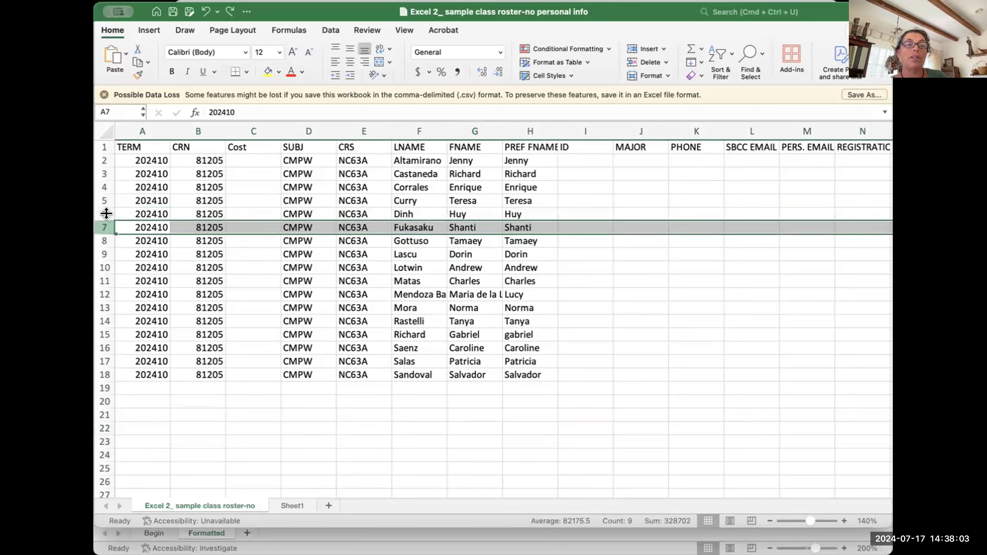
pyautogui.click(306, 126)
pyautogui.click(365, 124)
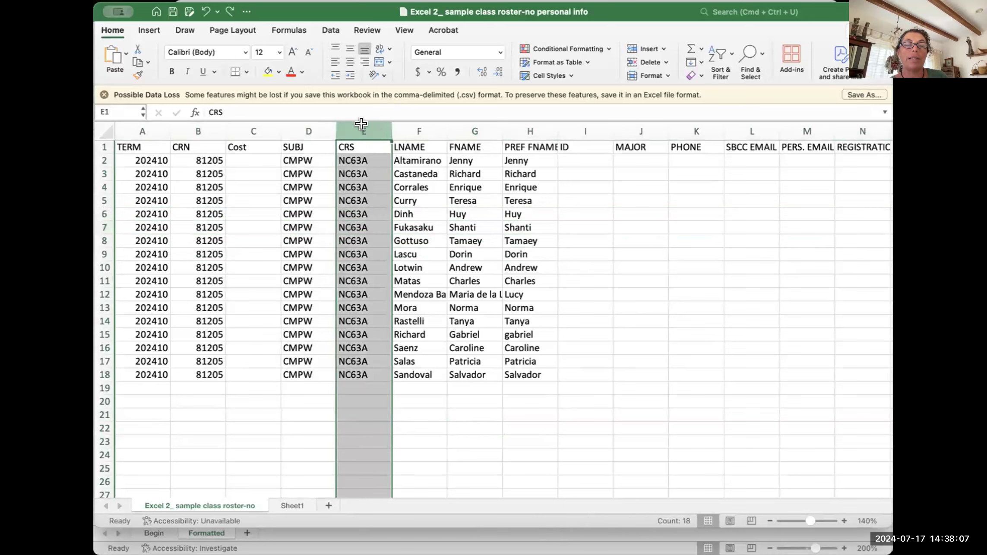
pyautogui.click(106, 208)
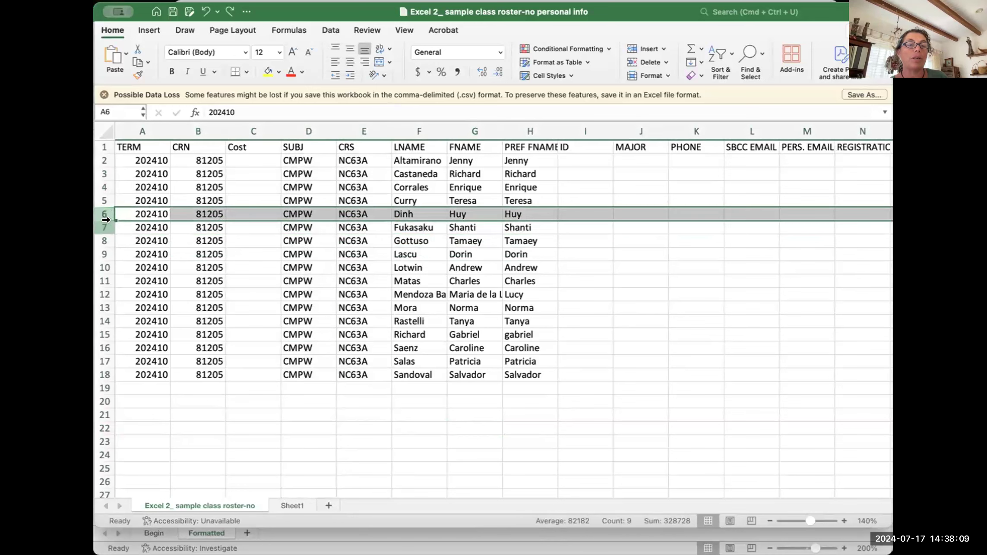
pyautogui.click(106, 221)
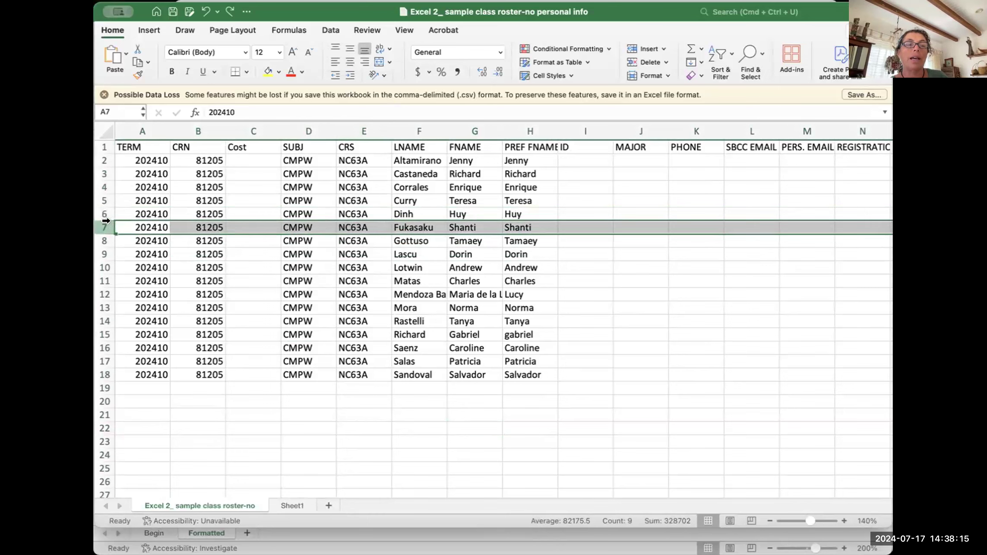
# Step: Try inserting a blank row above Fukasaku and a column before Cost, undoing each
pyautogui.rightClick(106, 221)
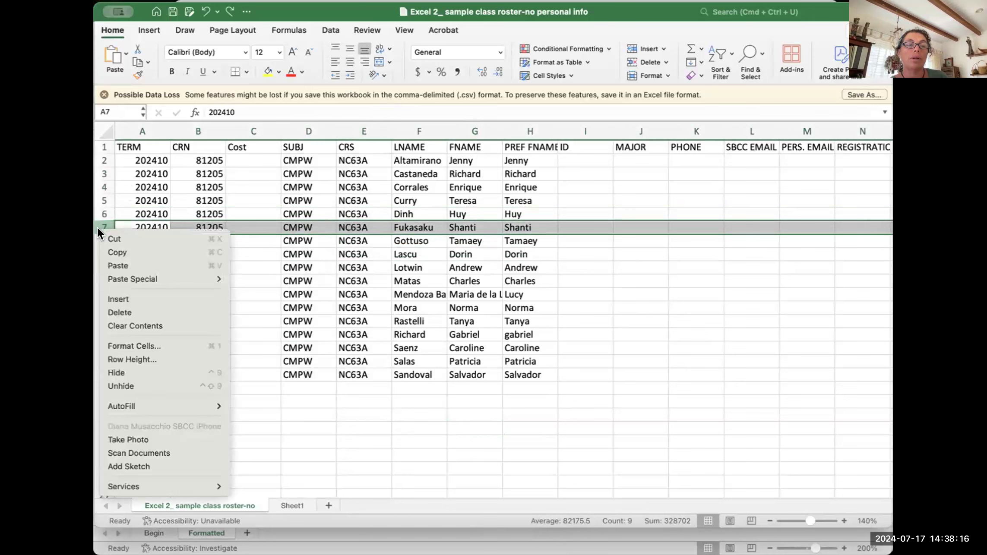
pyautogui.click(111, 299)
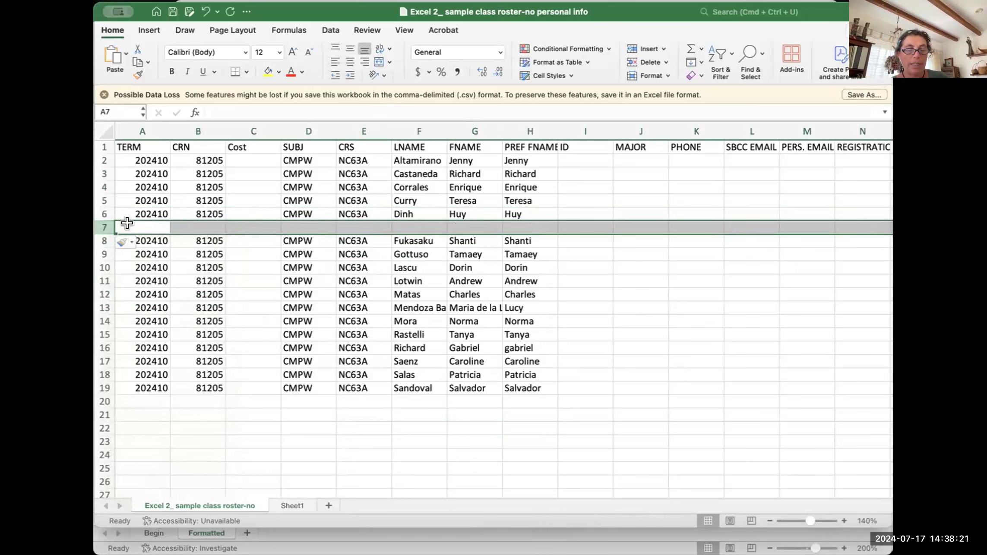
pyautogui.press('super+z')
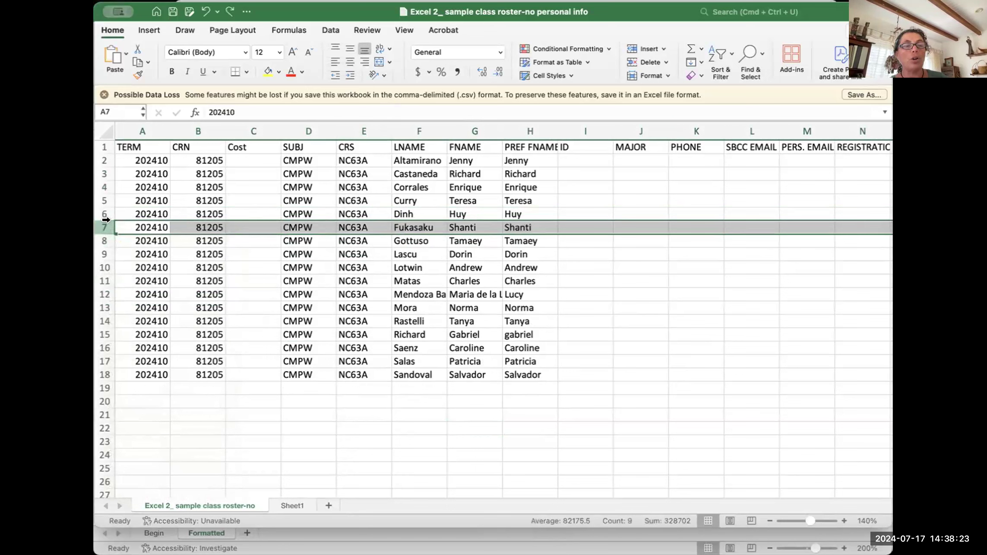
pyautogui.rightClick(102, 226)
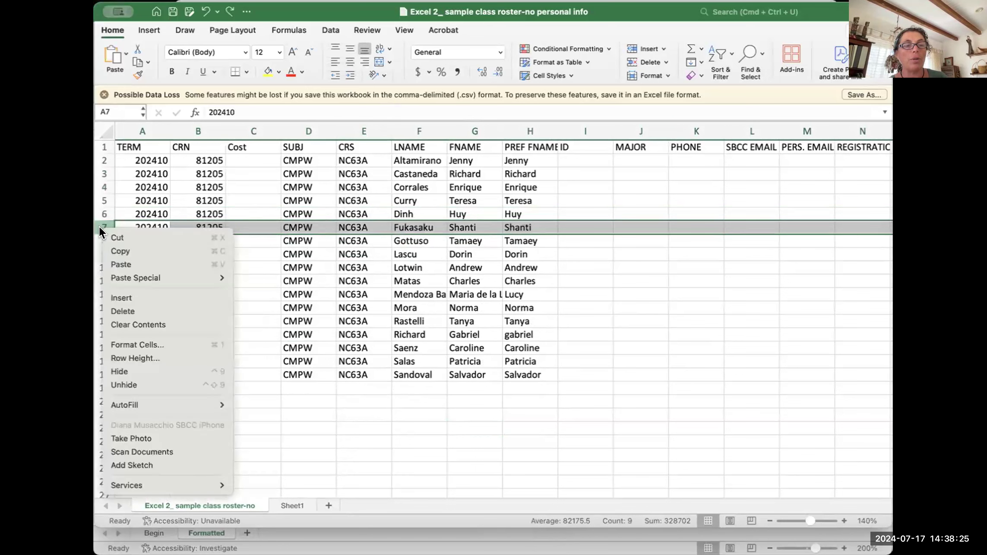
pyautogui.click(122, 298)
pyautogui.press('super+z')
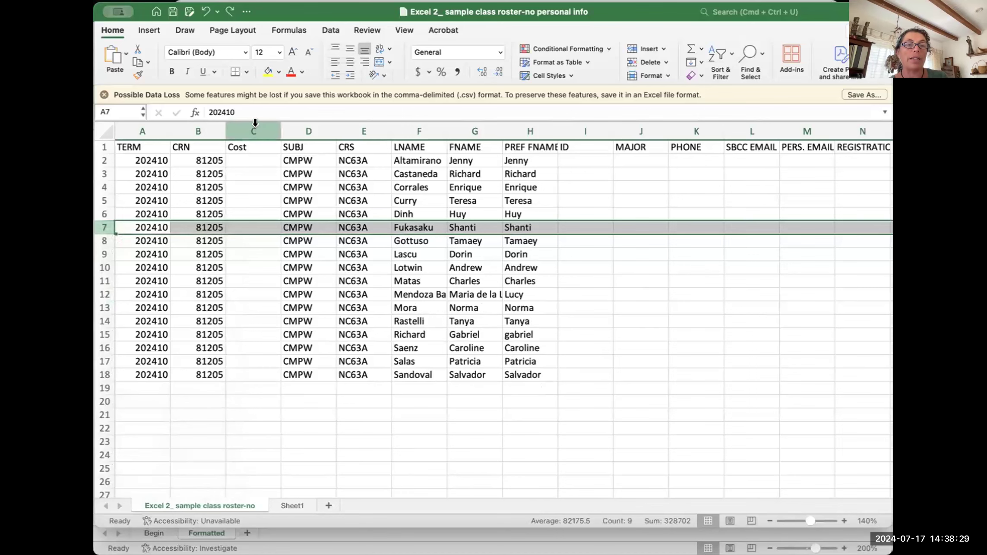
pyautogui.click(254, 123)
pyautogui.rightClick(256, 124)
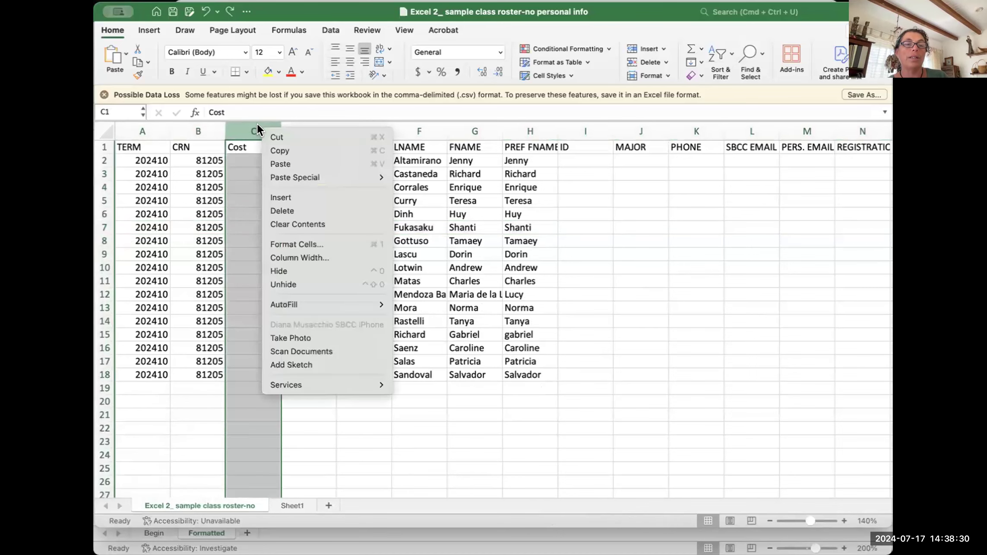
pyautogui.click(290, 193)
pyautogui.press('super+z')
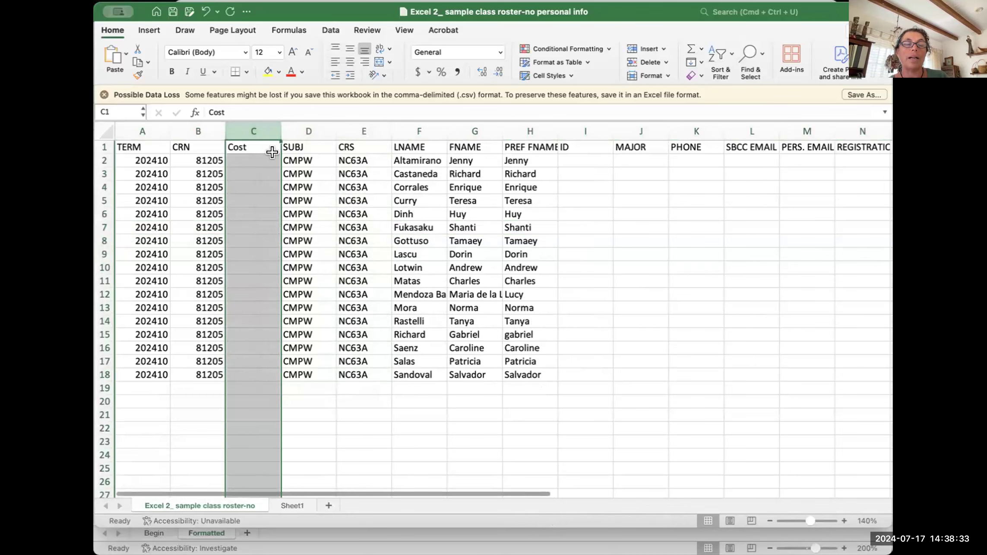
# Step: Insert a blank row 7 above Fukasaku via Home > Insert > Insert Sheet Rows
pyautogui.click(105, 249)
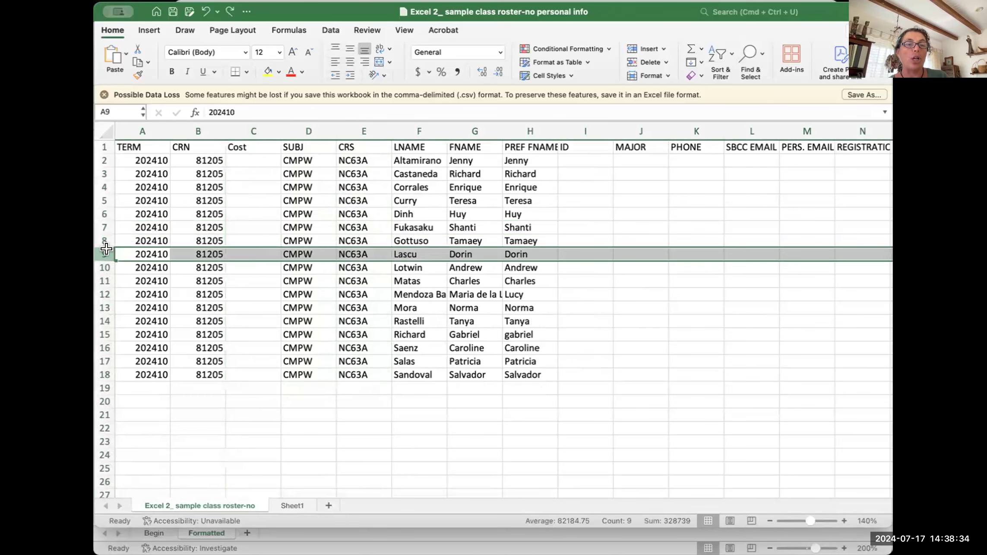
pyautogui.click(106, 223)
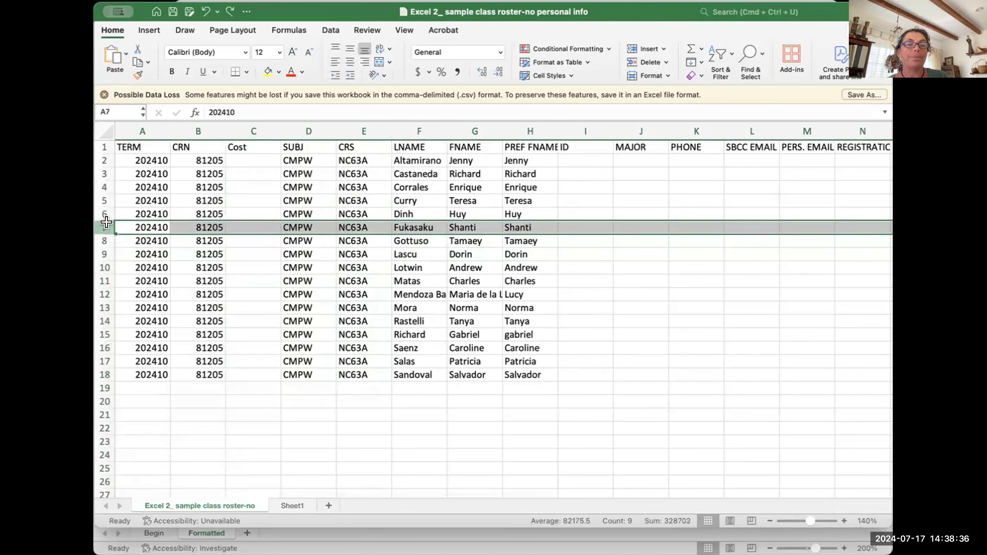
pyautogui.click(662, 49)
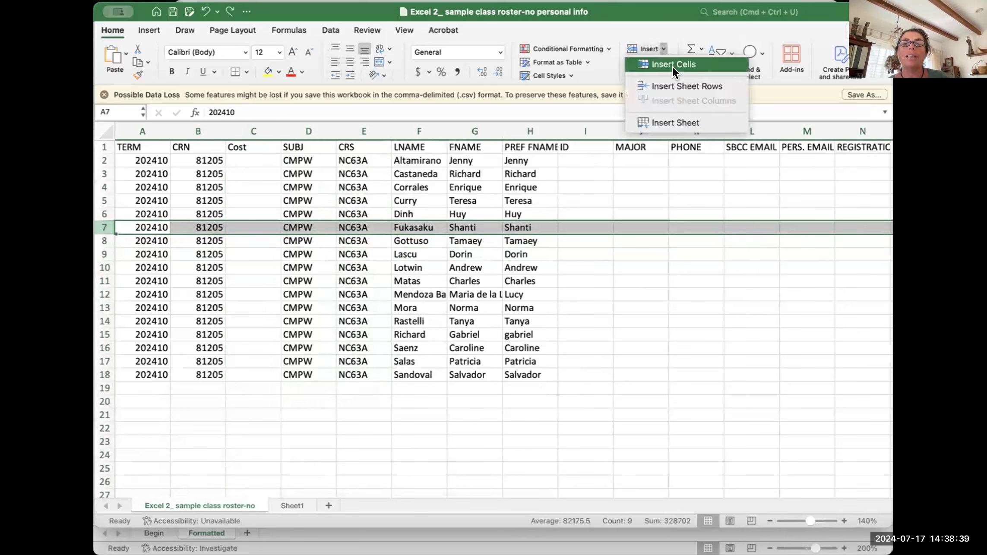
pyautogui.click(714, 85)
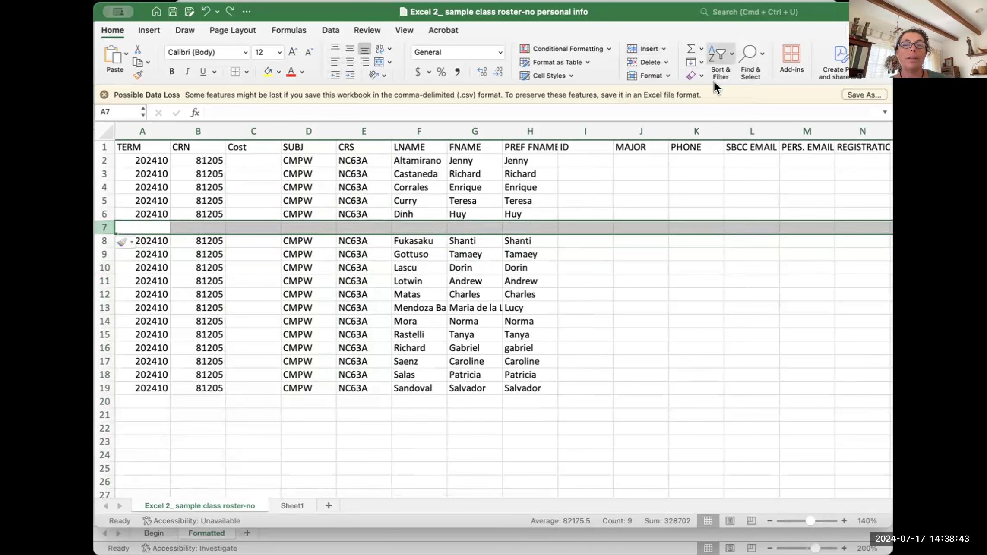
pyautogui.click(528, 128)
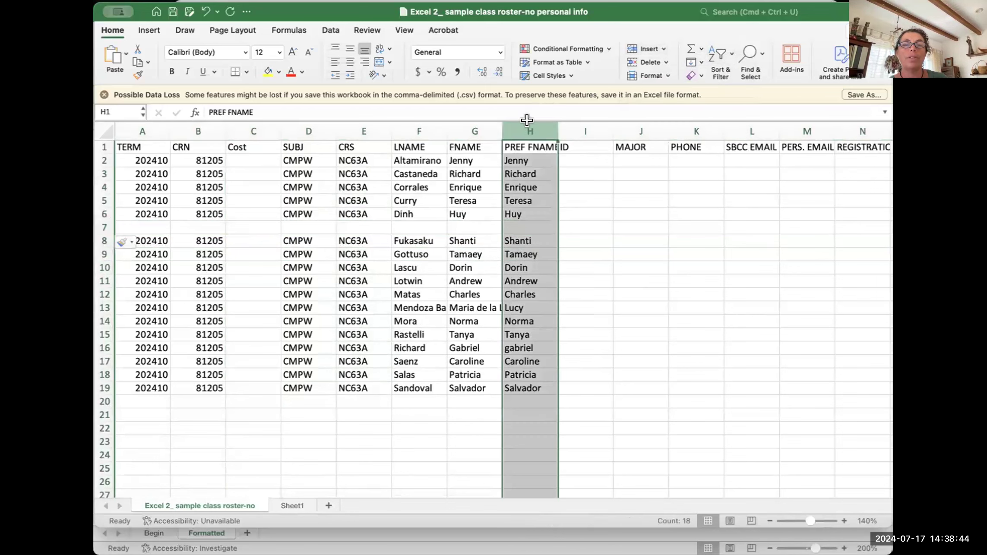
pyautogui.click(663, 49)
pyautogui.click(680, 99)
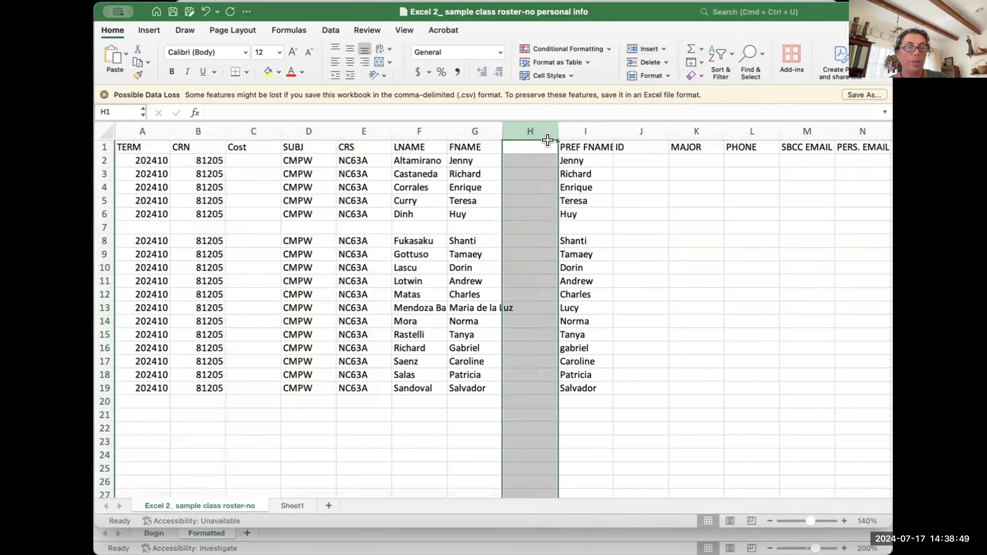
pyautogui.press('super+z')
pyautogui.click(105, 221)
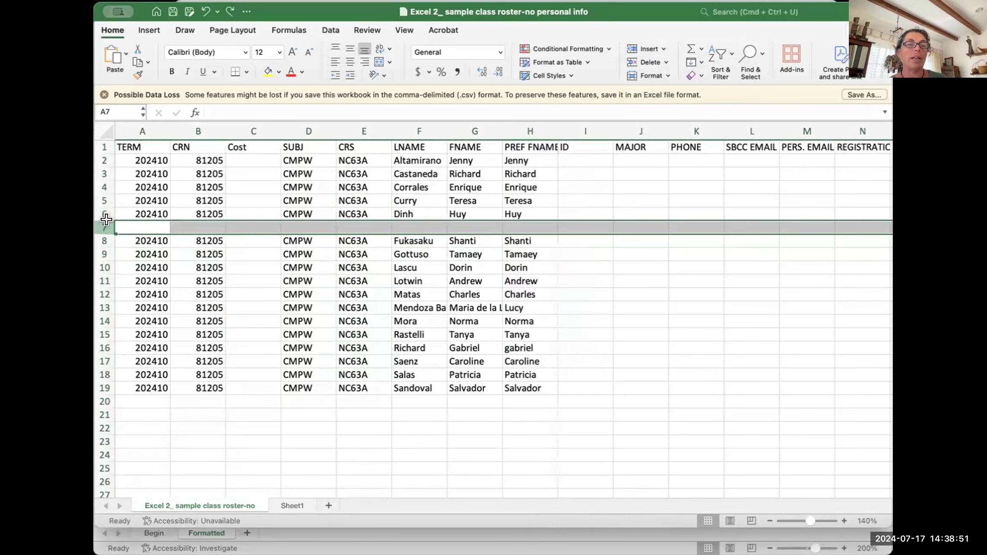
# Step: Enter last name Doe and first name jane in row 7
pyautogui.click(410, 226)
pyautogui.write('Doe')
pyautogui.press('Tab')
pyautogui.write('ja')
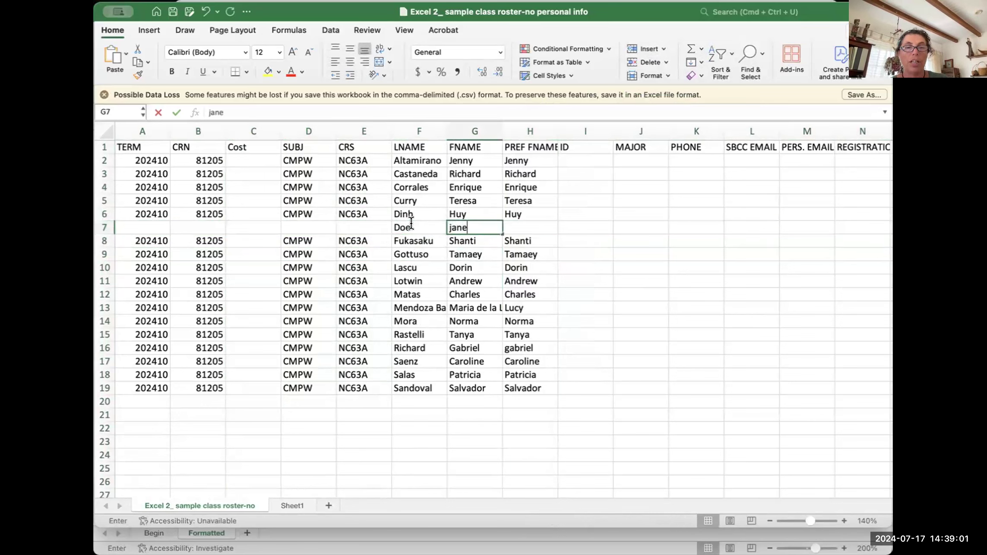
# Step: Correct the first name in G7 to the capitalized 'Jane'
pyautogui.click(451, 222)
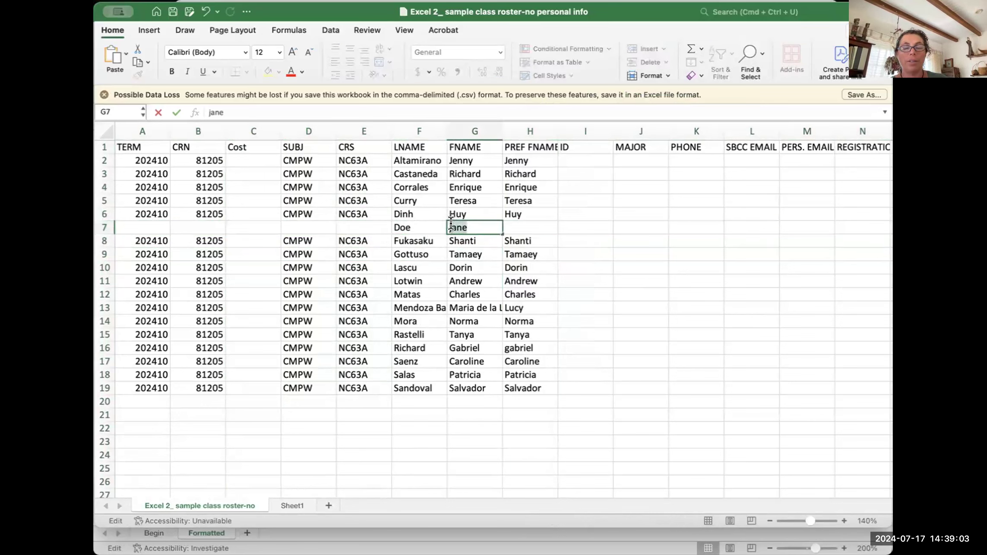
pyautogui.write('Ja')
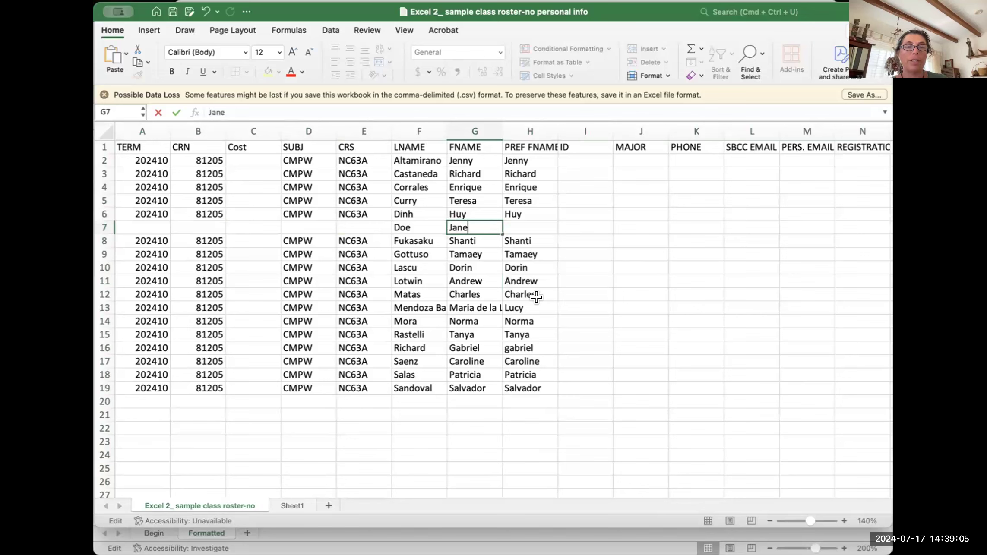
pyautogui.click(478, 415)
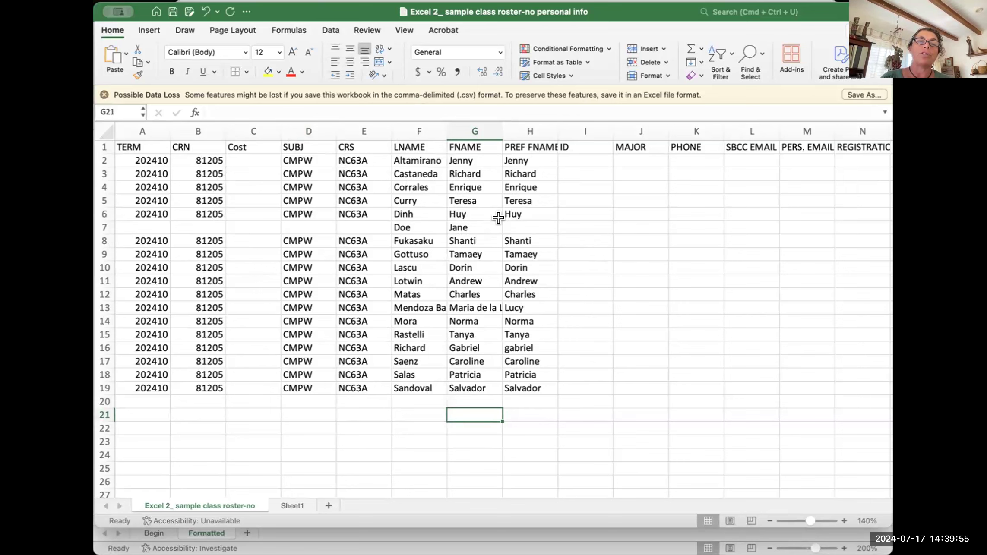
pyautogui.click(470, 278)
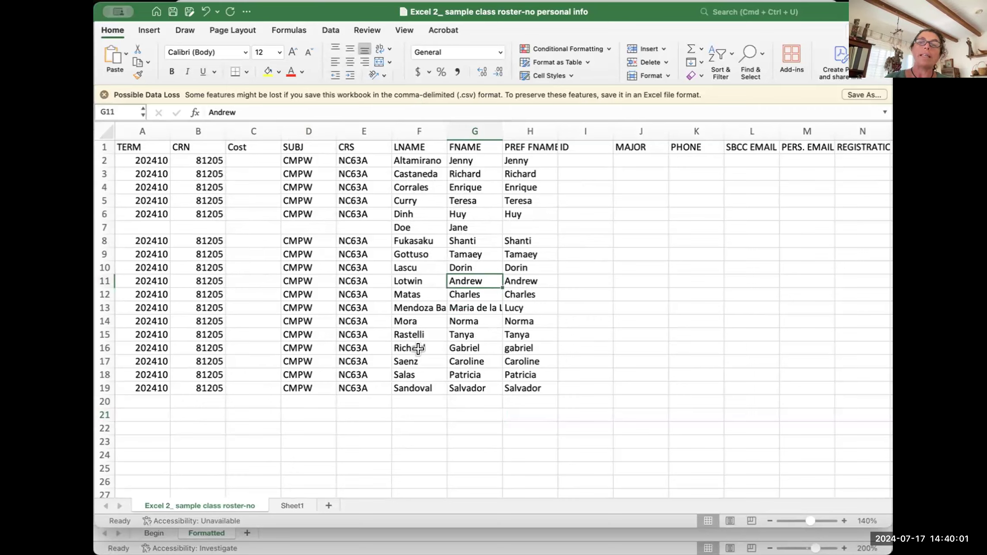
pyautogui.click(466, 172)
pyautogui.click(455, 147)
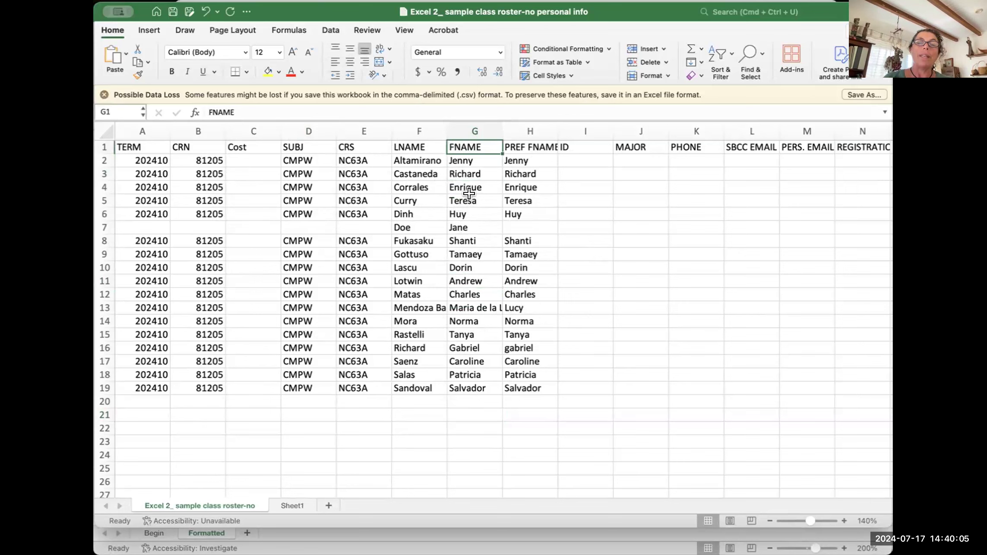
pyautogui.click(456, 185)
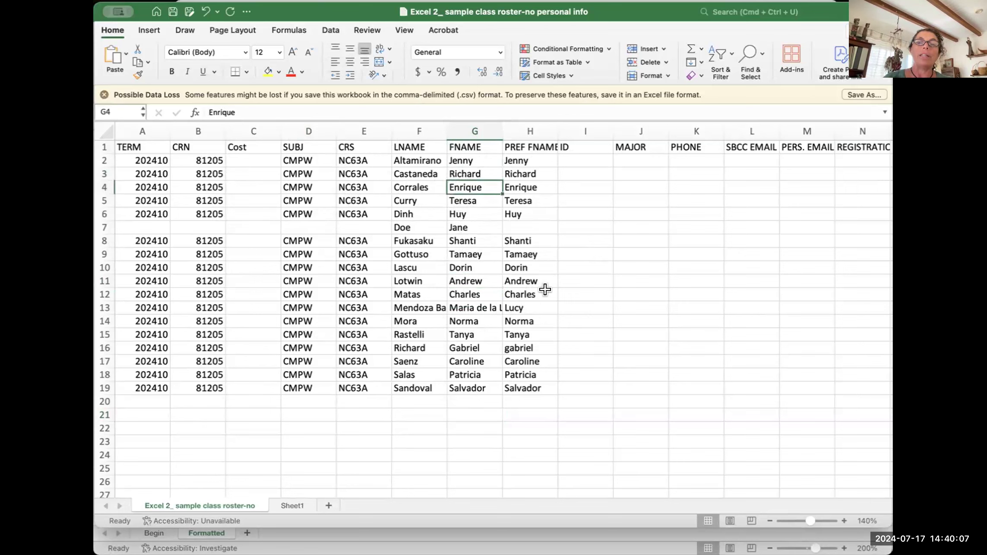
pyautogui.click(457, 146)
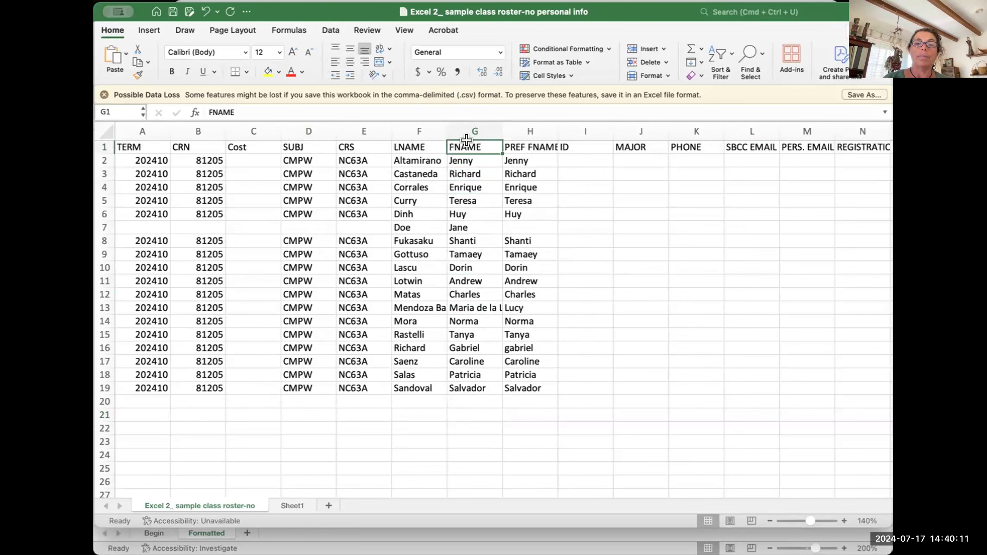
pyautogui.click(467, 200)
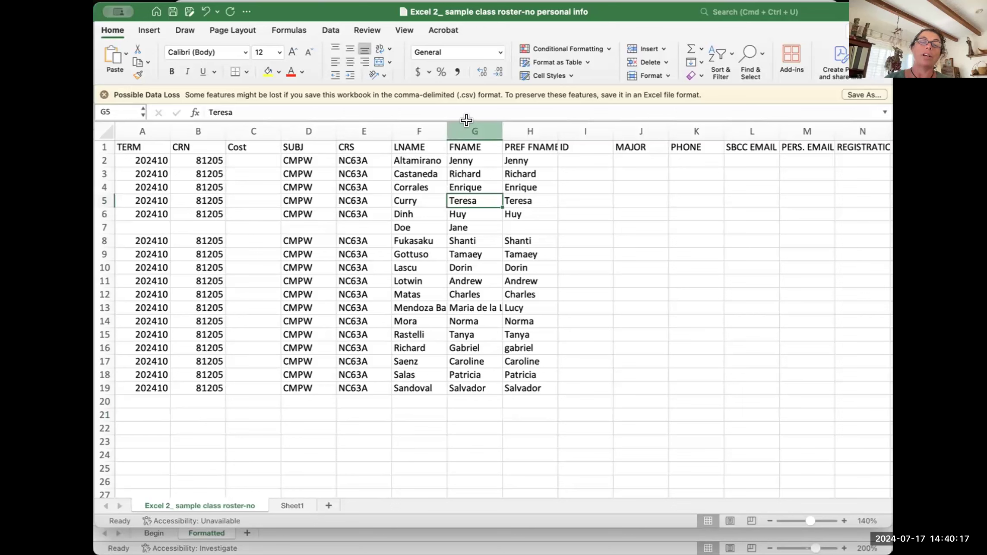
pyautogui.click(466, 121)
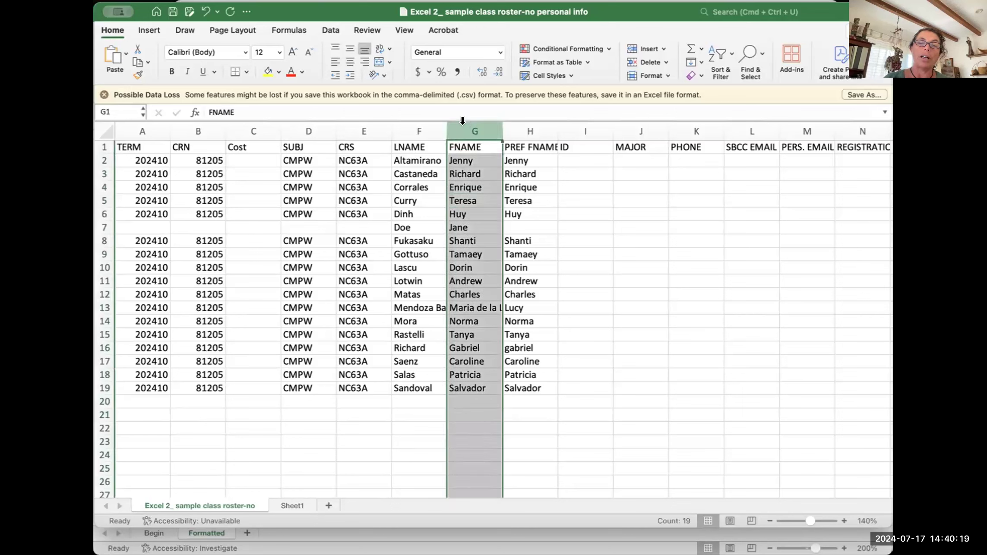
pyautogui.click(463, 237)
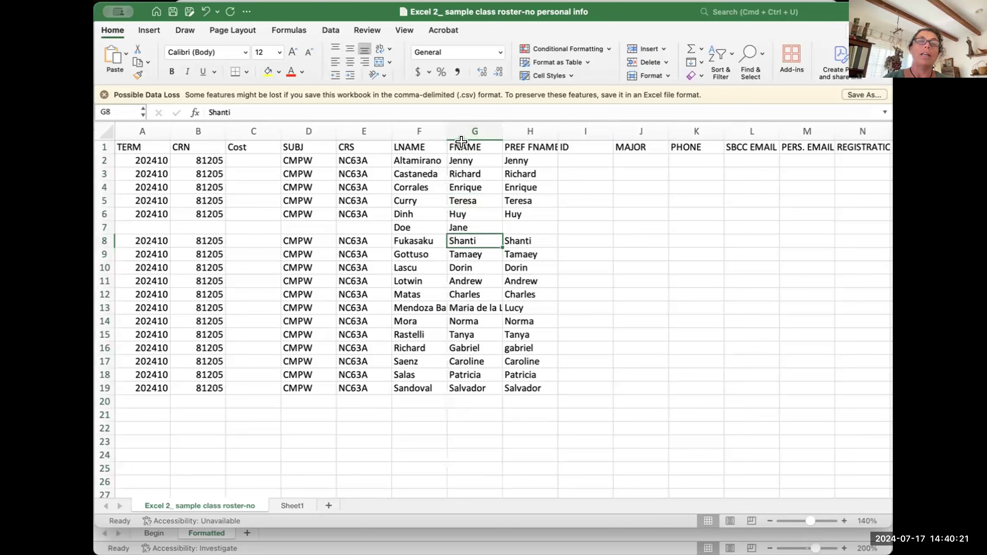
pyautogui.click(461, 200)
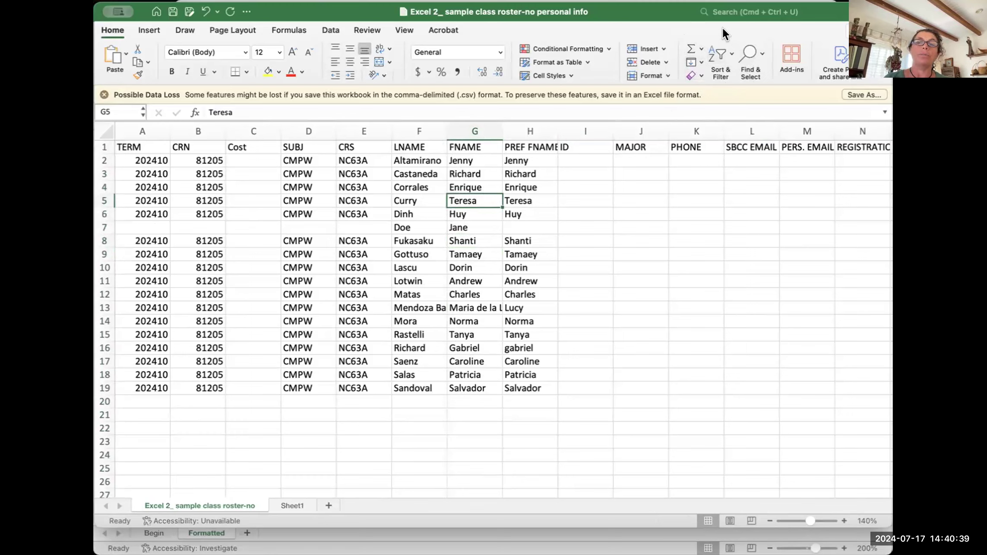
pyautogui.click(714, 53)
pyautogui.click(715, 53)
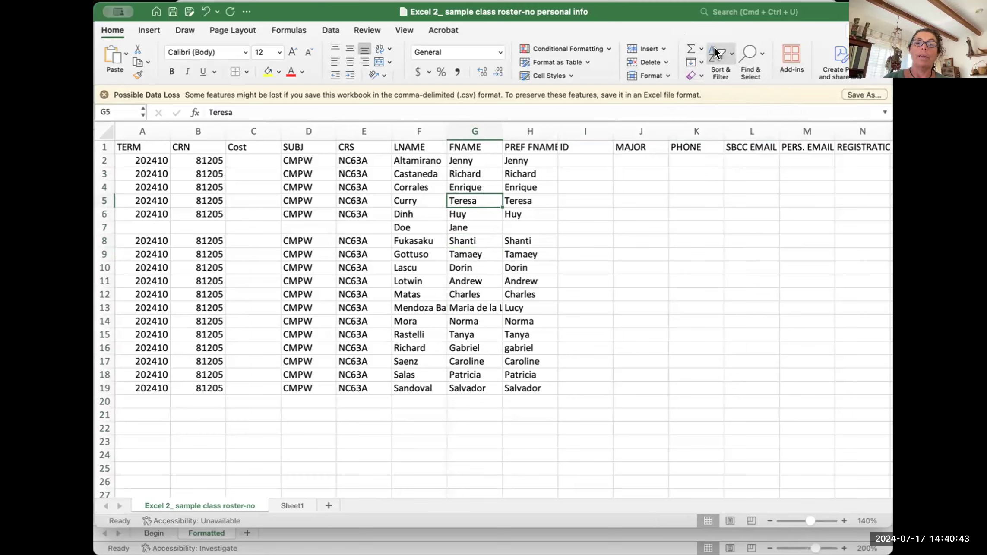
pyautogui.click(715, 53)
pyautogui.click(715, 52)
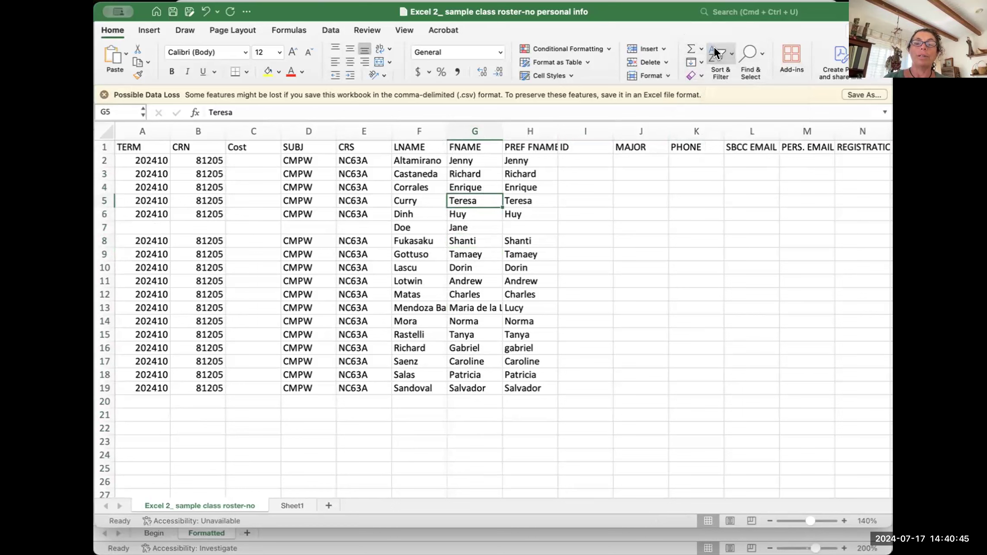
pyautogui.click(714, 52)
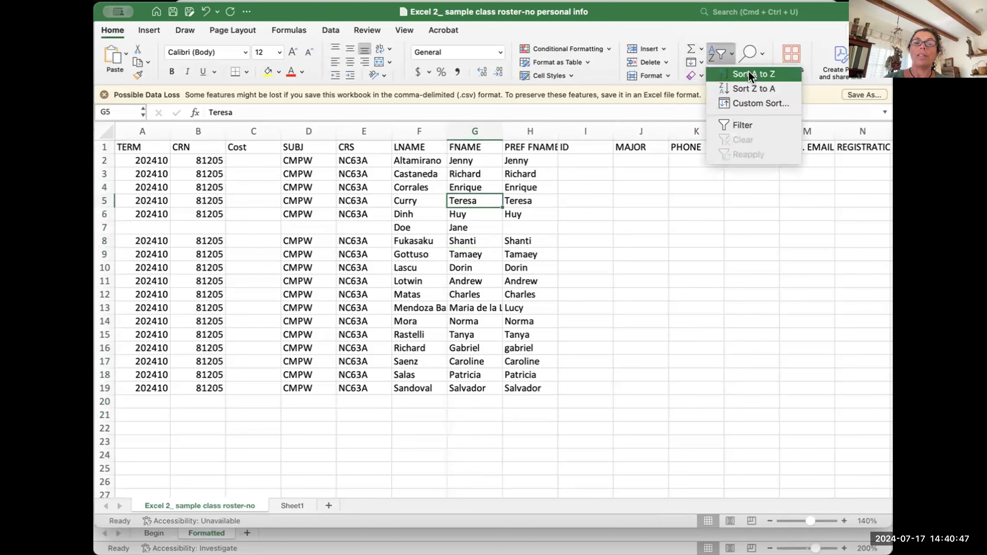
pyautogui.click(719, 53)
pyautogui.click(718, 52)
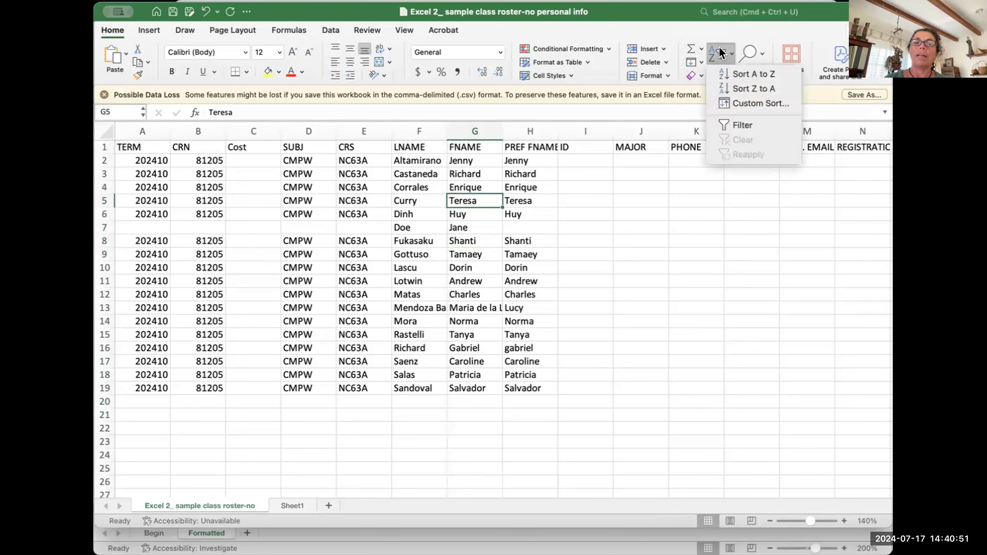
pyautogui.click(740, 71)
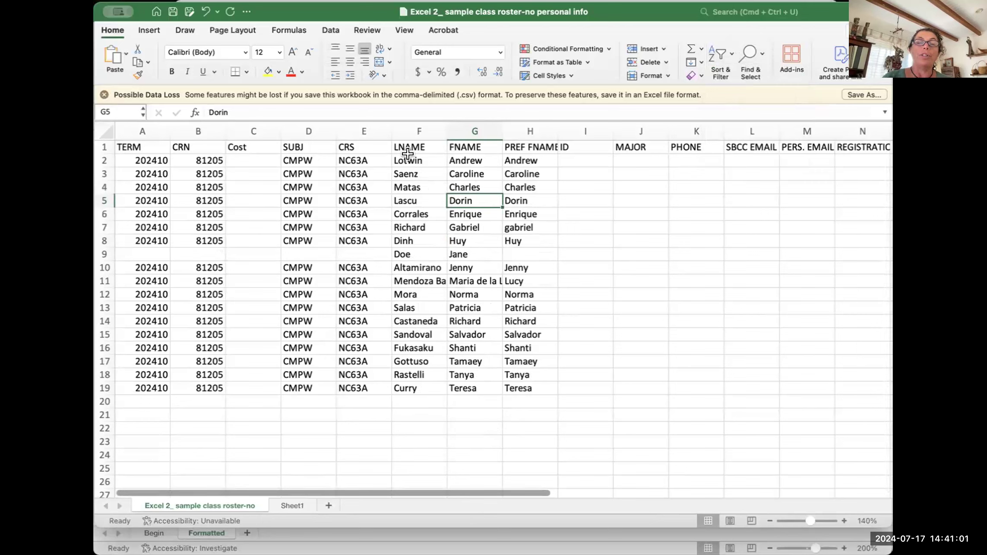
pyautogui.press('super+z')
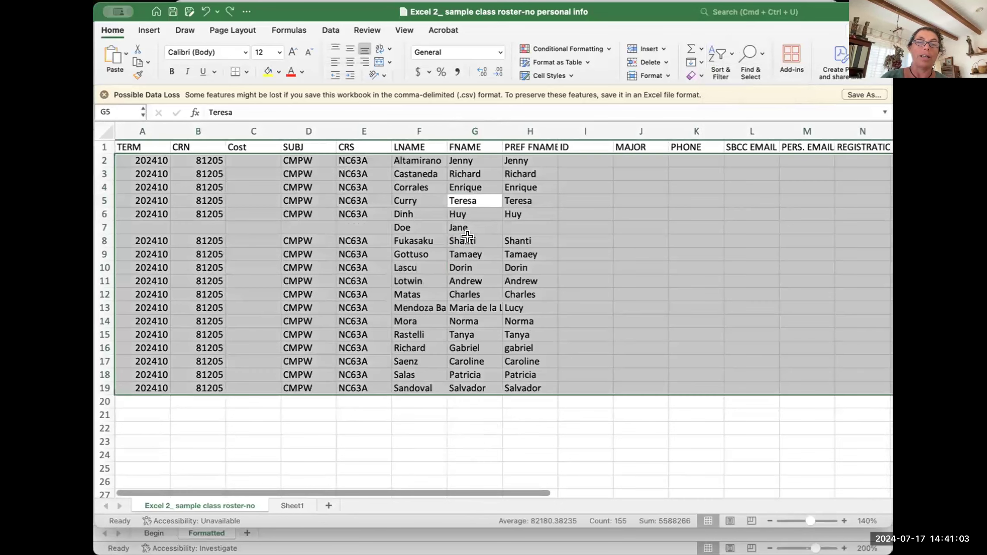
# Step: Sort the roster rows A to Z by the FNAME column
pyautogui.click(481, 398)
pyautogui.click(469, 280)
pyautogui.click(406, 280)
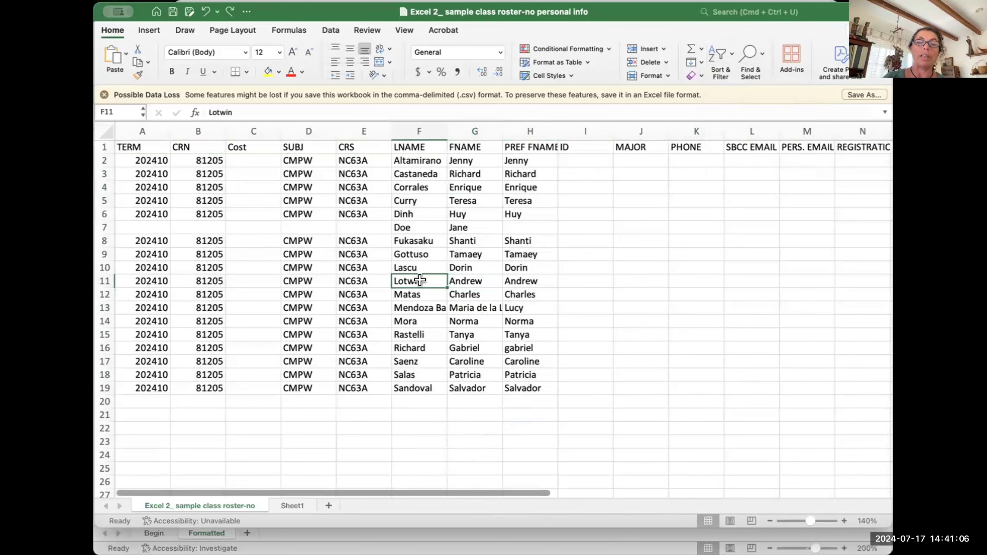
pyautogui.click(468, 276)
pyautogui.click(475, 213)
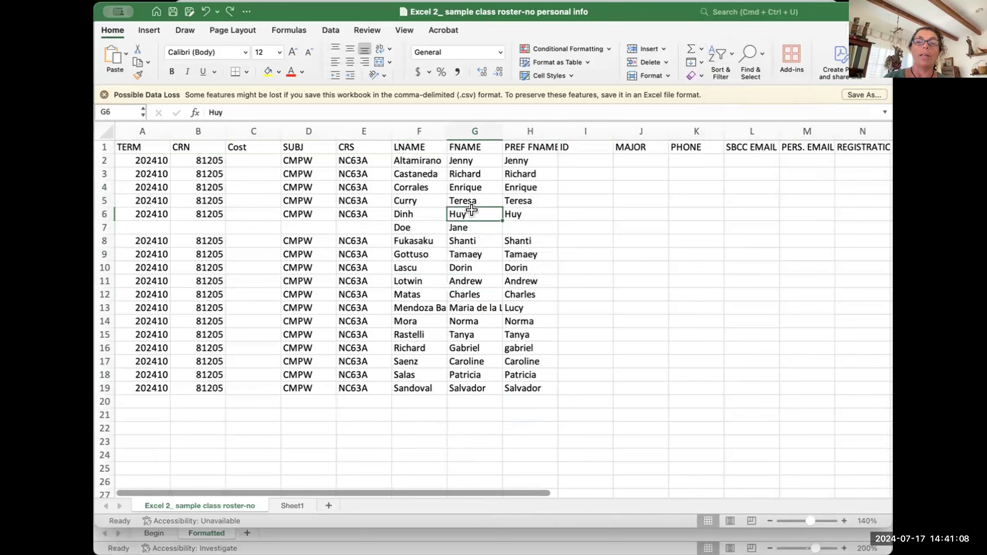
pyautogui.click(714, 47)
pyautogui.click(723, 70)
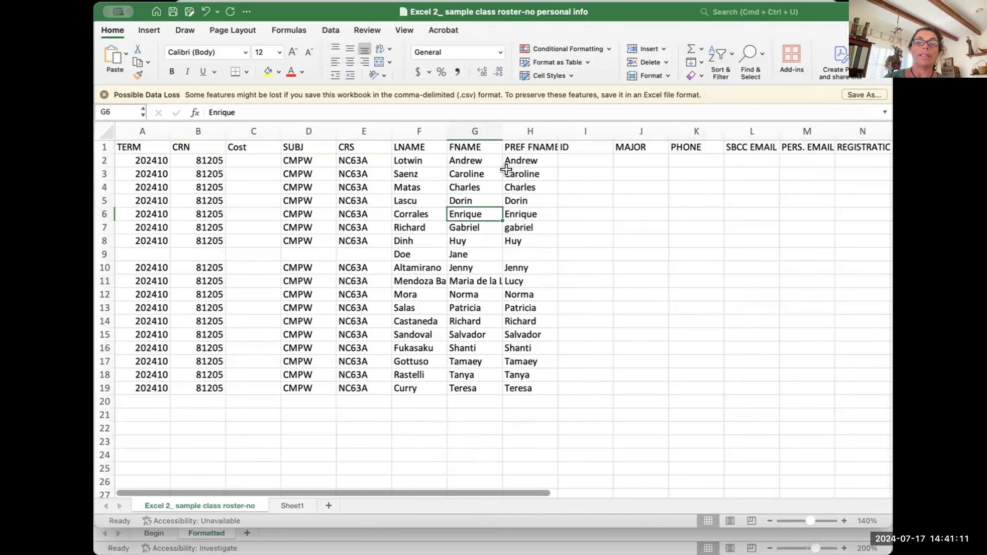
# Step: Check the sorted first names, from Andrew in G2 down through the list
pyautogui.click(461, 155)
pyautogui.click(403, 155)
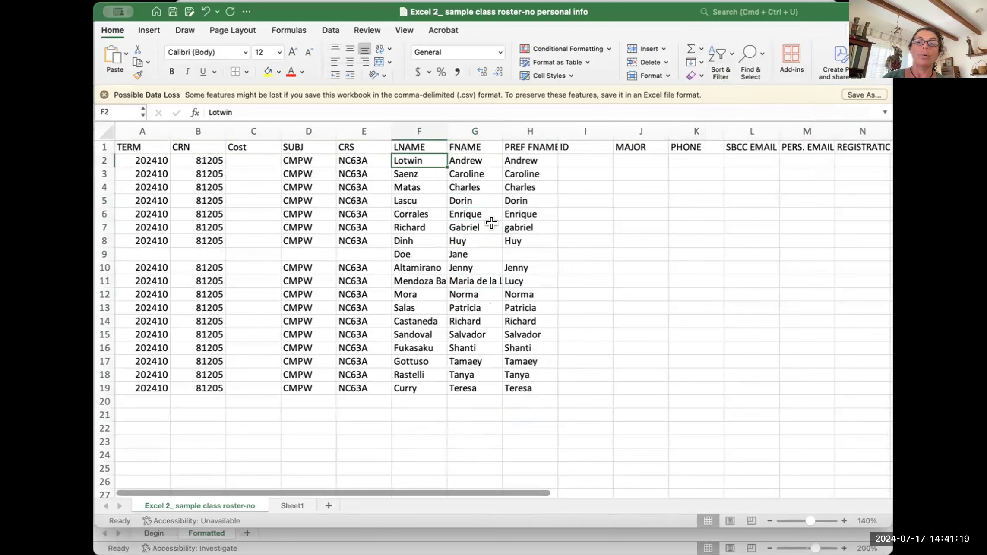
pyautogui.click(460, 177)
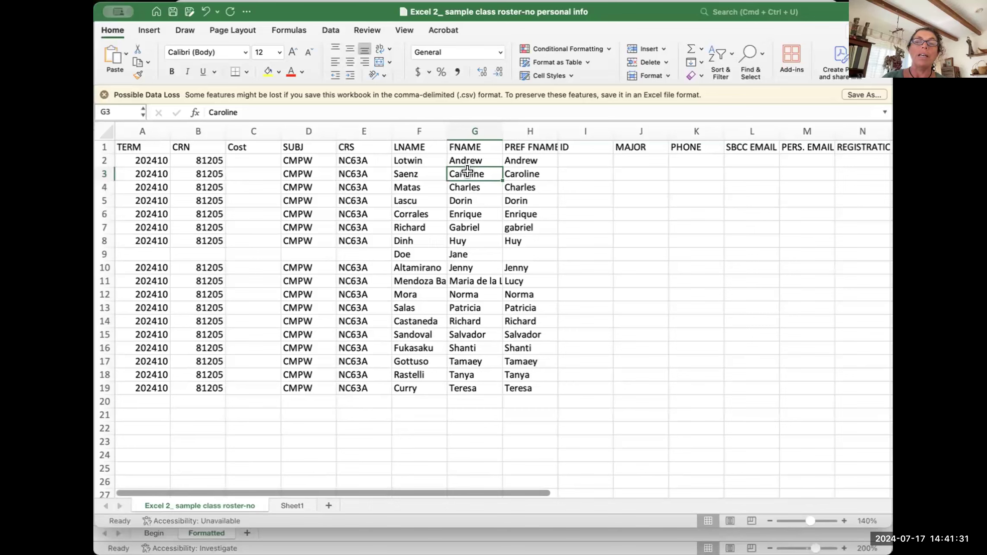
pyautogui.click(461, 224)
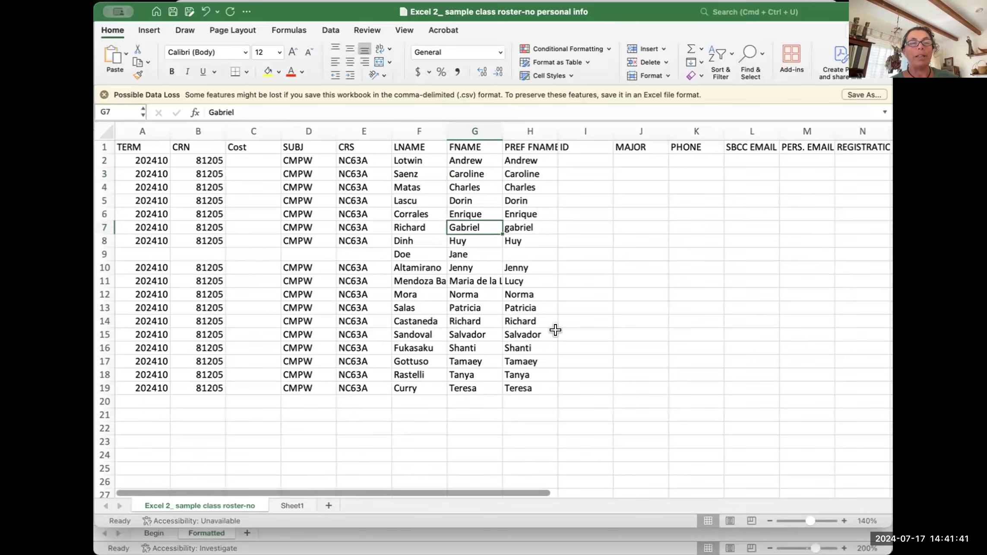
pyautogui.scroll(1, 475, 256)
pyautogui.click(457, 143)
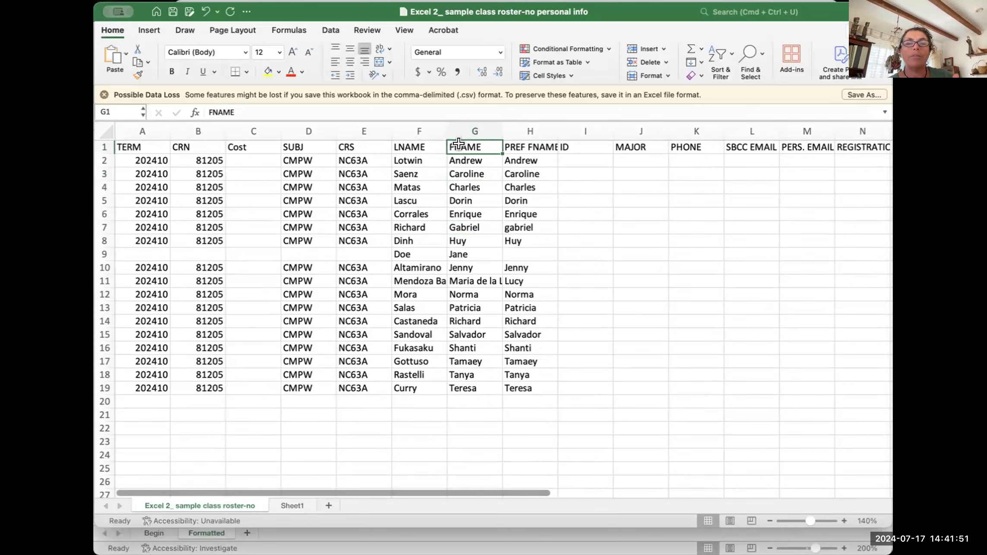
pyautogui.click(465, 213)
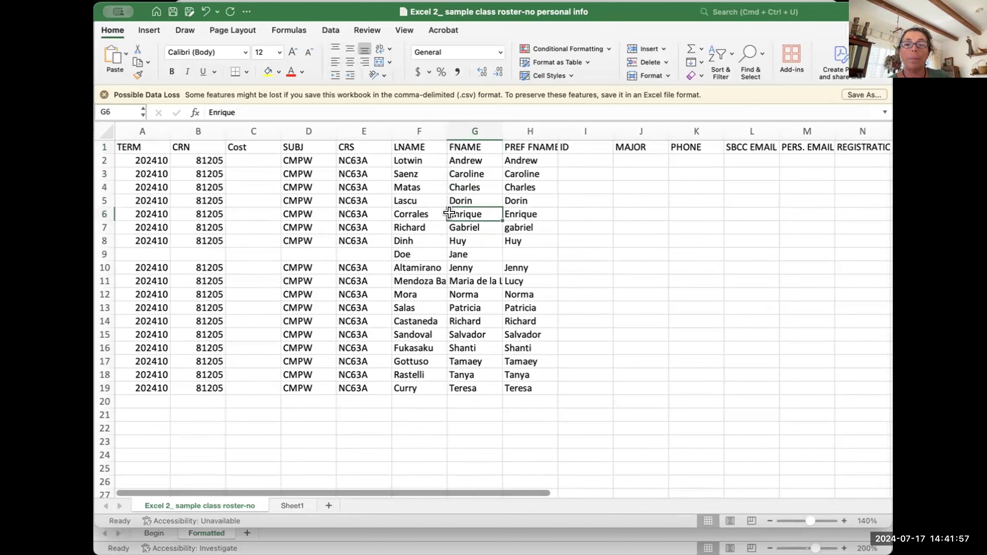
pyautogui.press('Up')
pyautogui.press('Up')
pyautogui.press('Up')
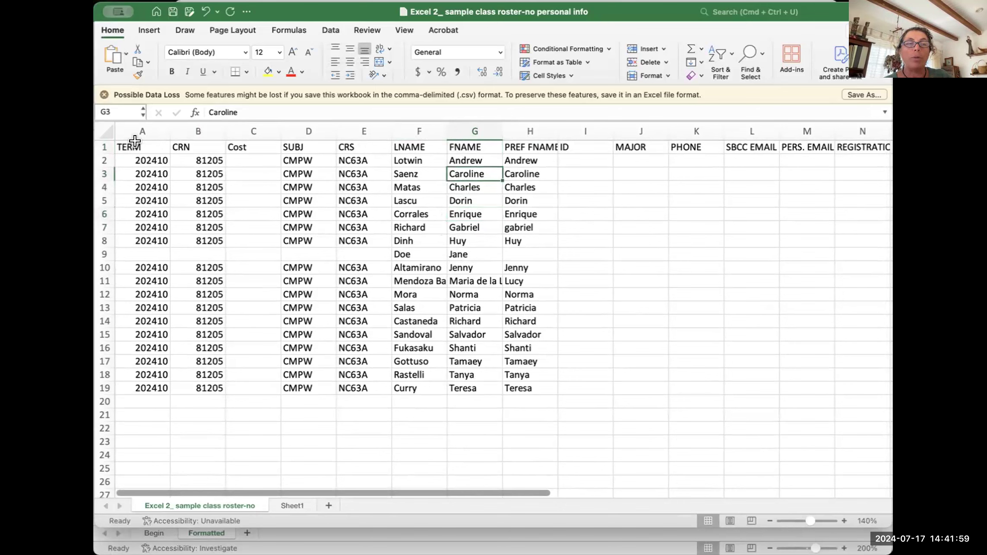
pyautogui.moveTo(120, 144); pyautogui.dragTo(603, 124)
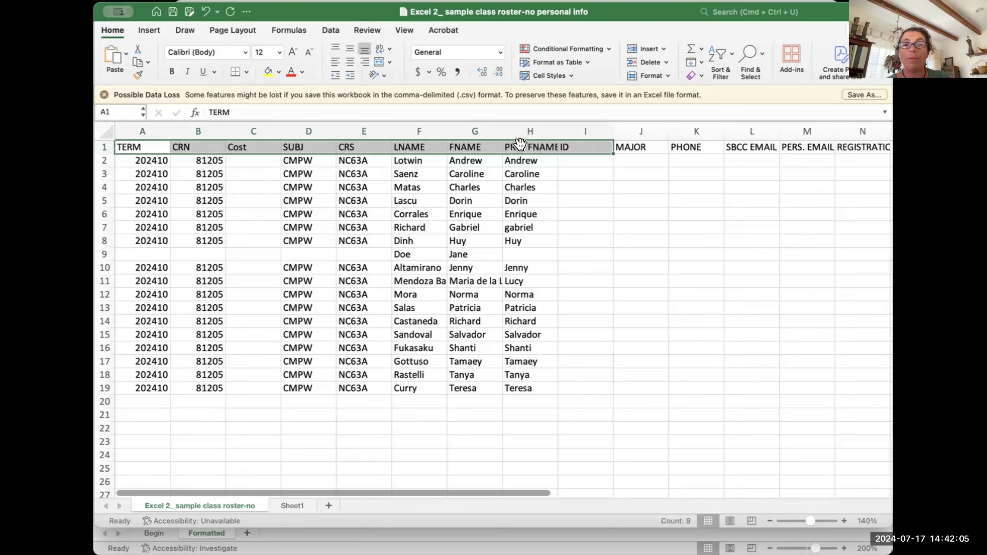
pyautogui.click(460, 222)
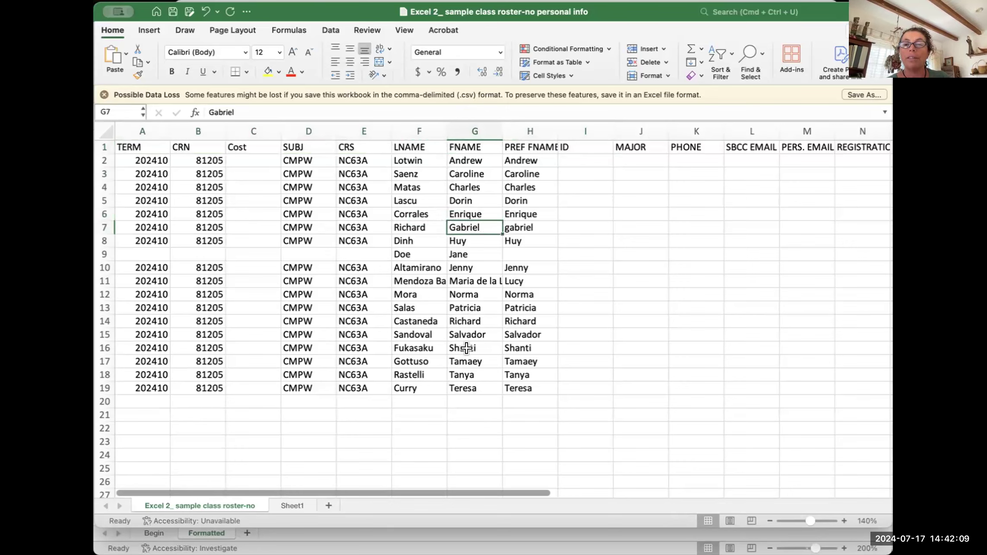
pyautogui.click(462, 153)
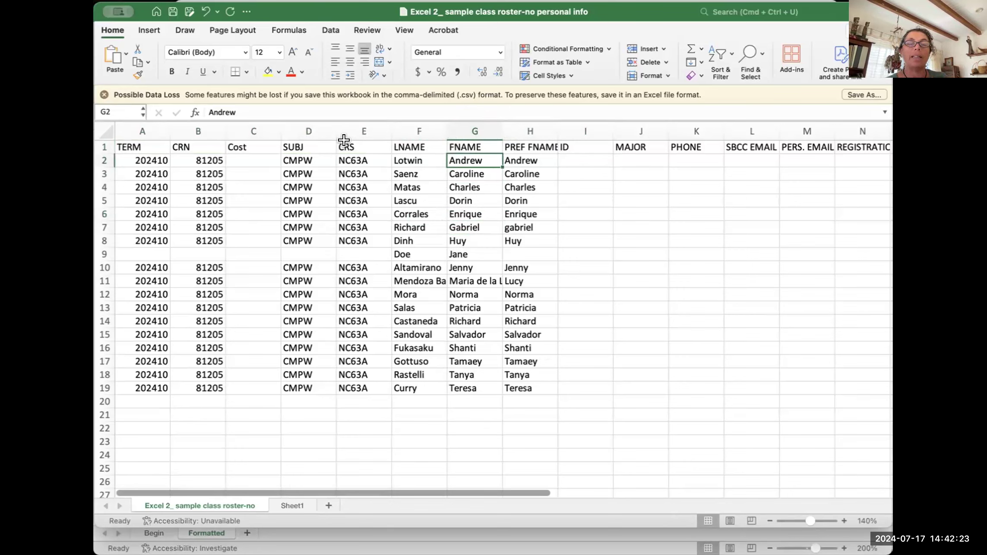
pyautogui.moveTo(353, 281); pyautogui.dragTo(353, 363)
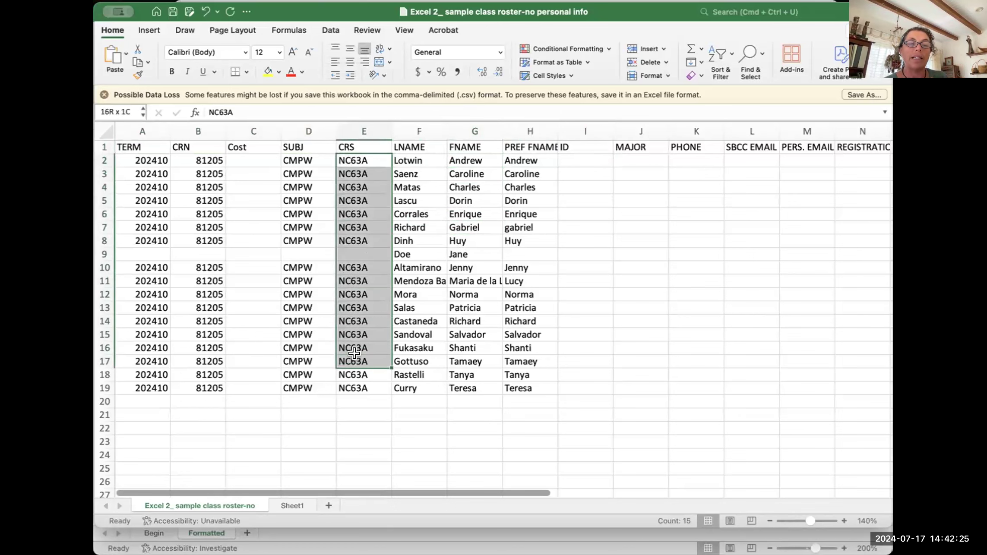
pyautogui.click(345, 142)
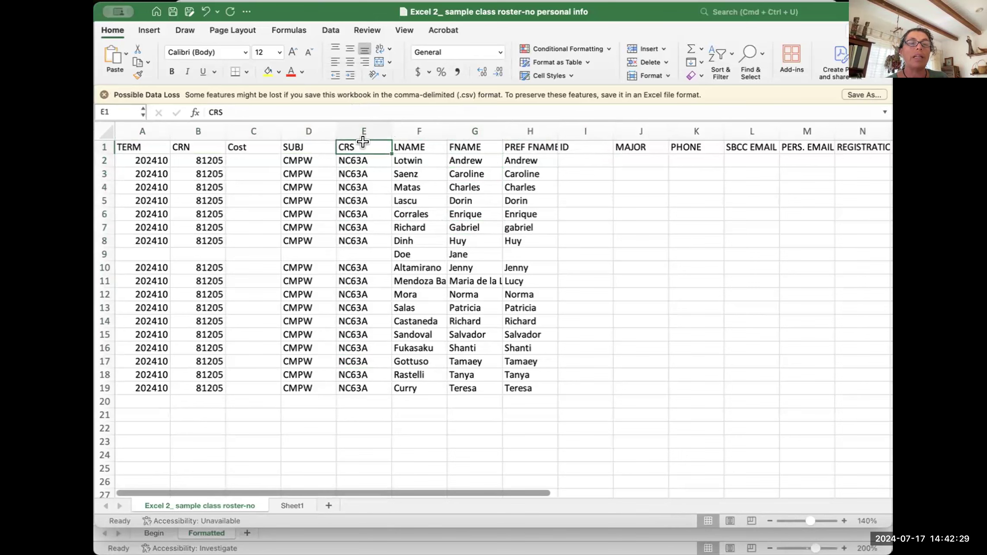
pyautogui.moveTo(363, 160); pyautogui.dragTo(362, 373)
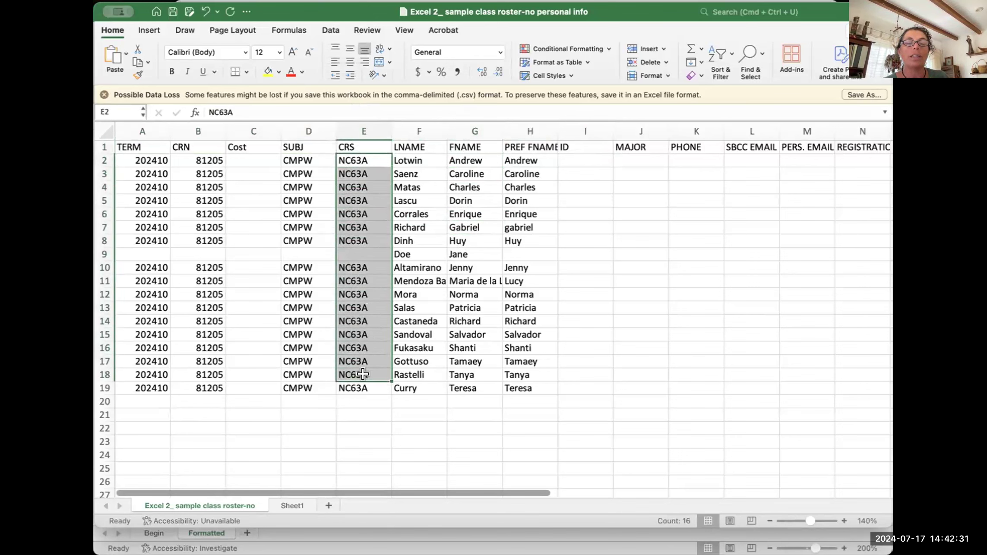
pyautogui.click(378, 149)
pyautogui.click(460, 210)
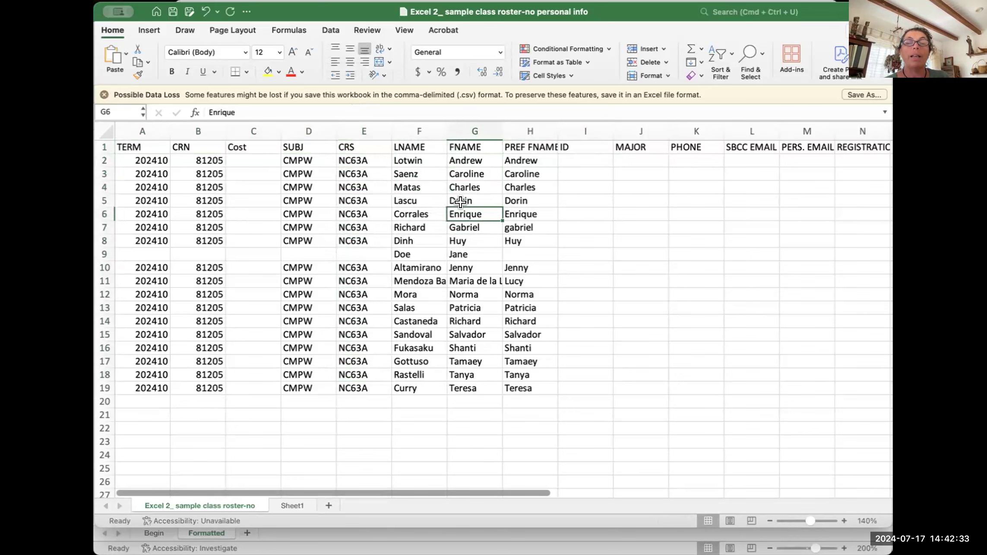
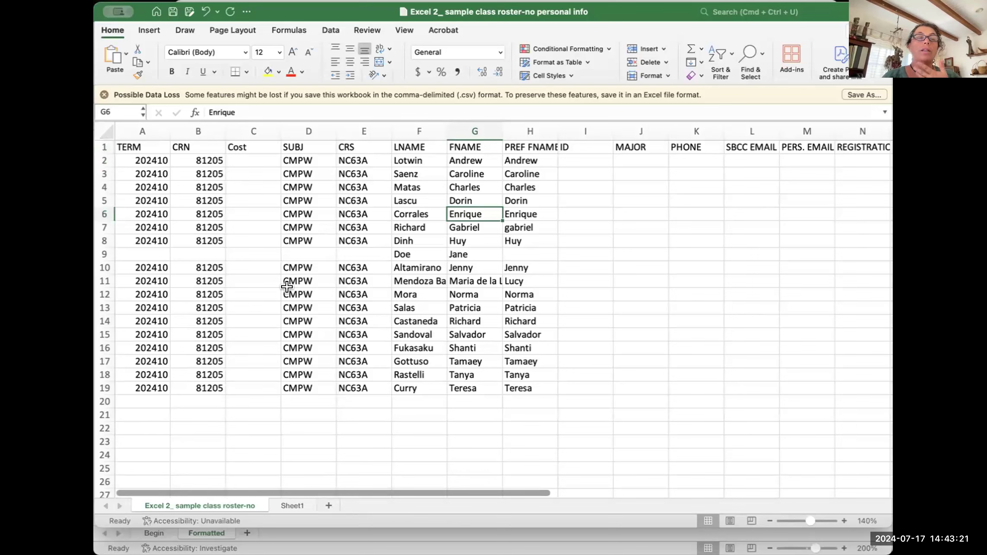
# Step: Insert three blank rows above the roster's header row, then undo them
pyautogui.click(106, 141)
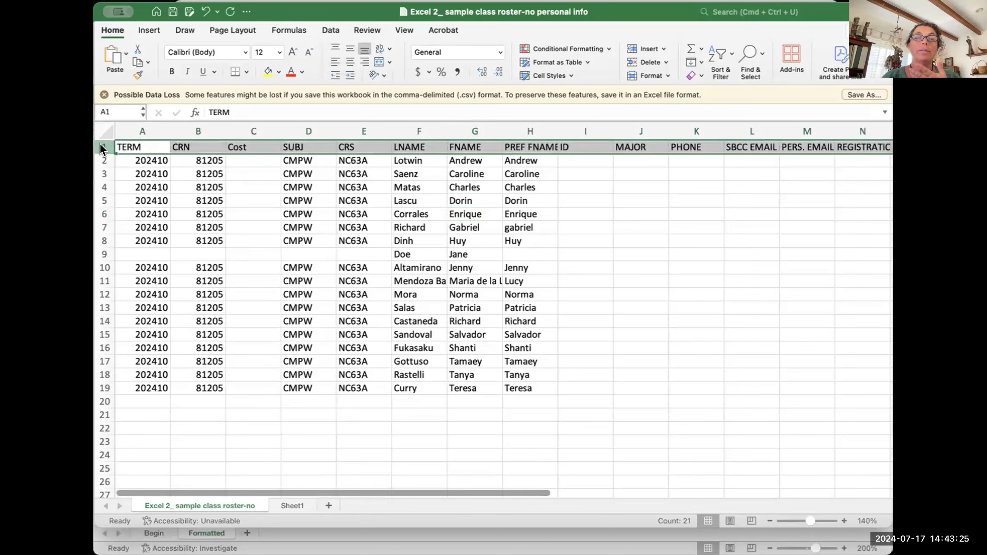
pyautogui.rightClick(104, 145)
pyautogui.click(121, 213)
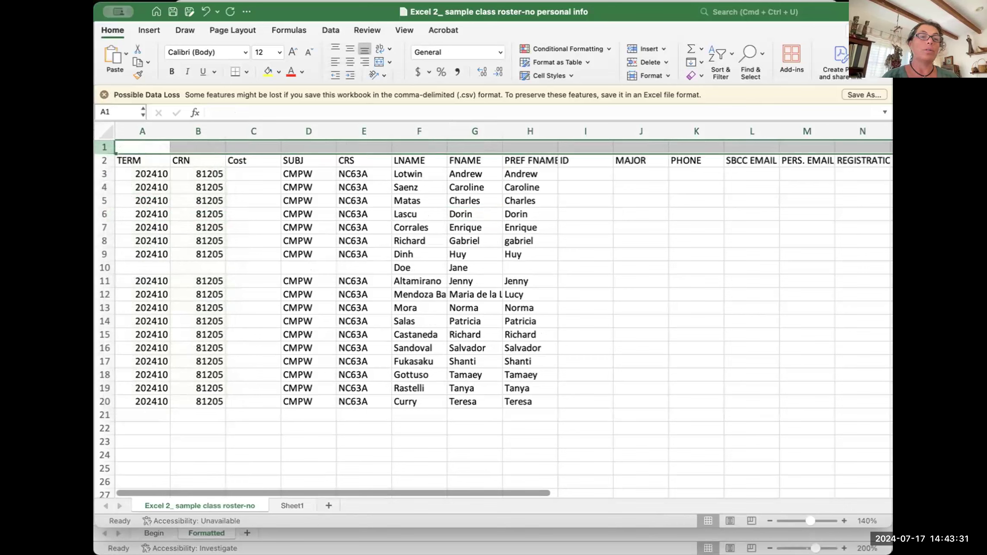
pyautogui.rightClick(106, 142)
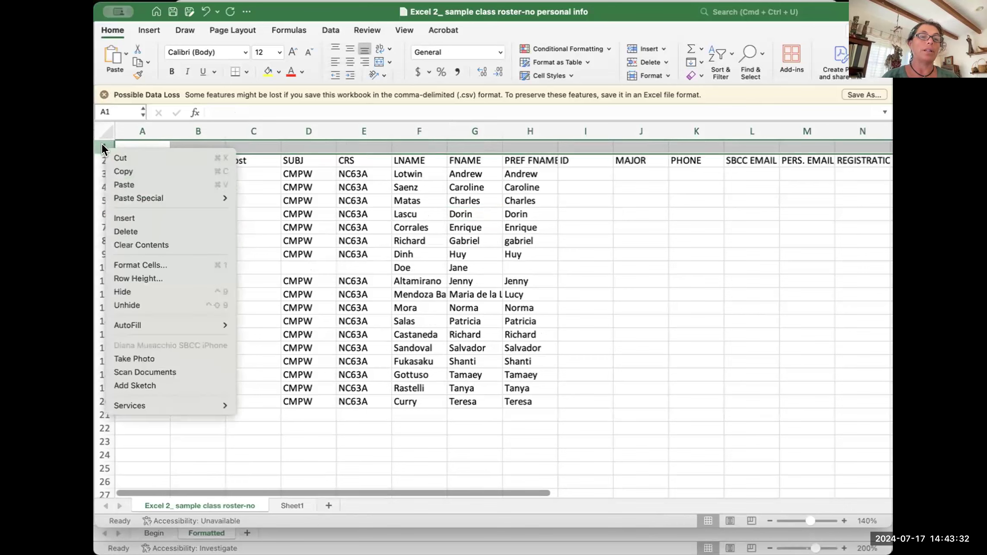
pyautogui.click(129, 216)
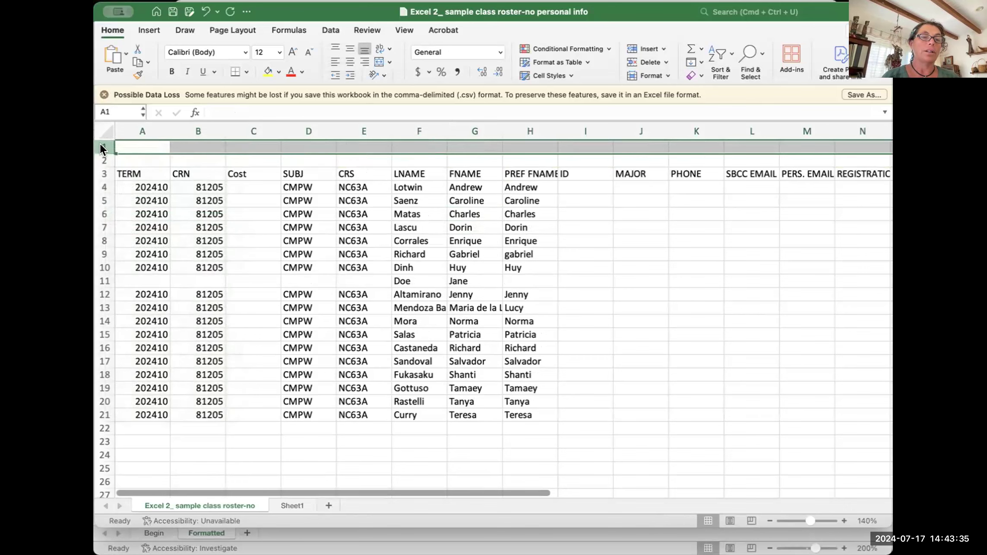
pyautogui.rightClick(101, 149)
pyautogui.click(125, 215)
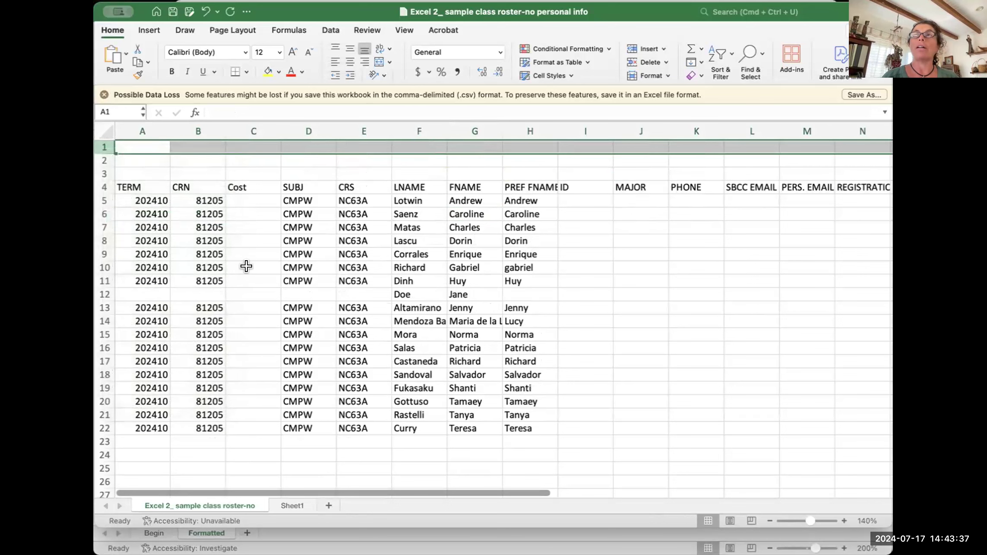
pyautogui.press('super+z')
pyautogui.press('super+z')
pyautogui.press('super+z')
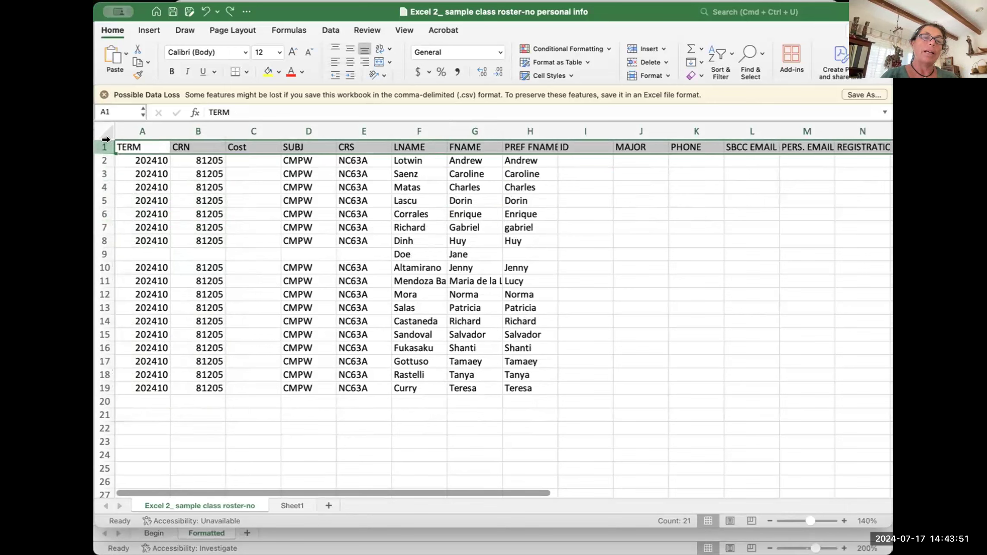
# Step: Select the first five rows, then a block of rows starting at row 12
pyautogui.moveTo(106, 141); pyautogui.dragTo(106, 195)
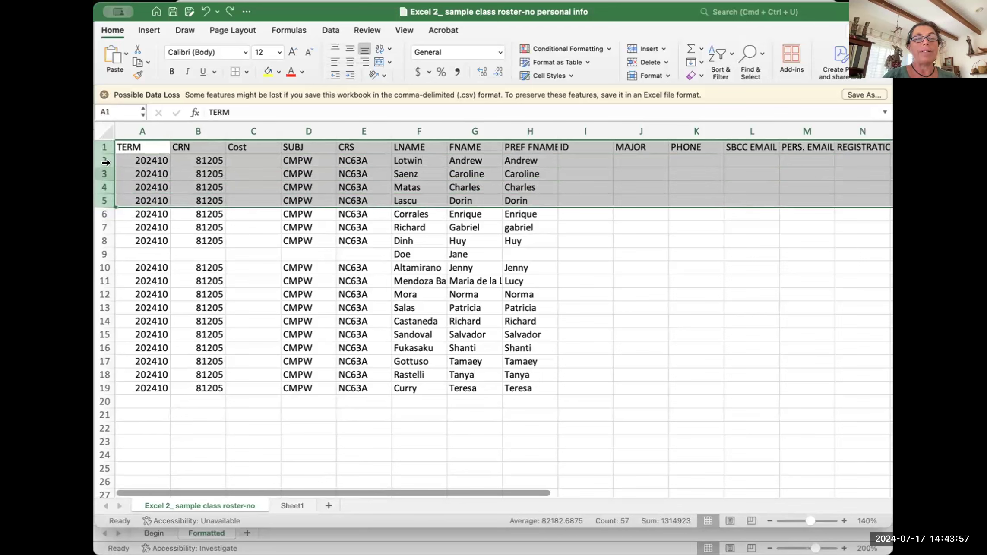
pyautogui.click(190, 303)
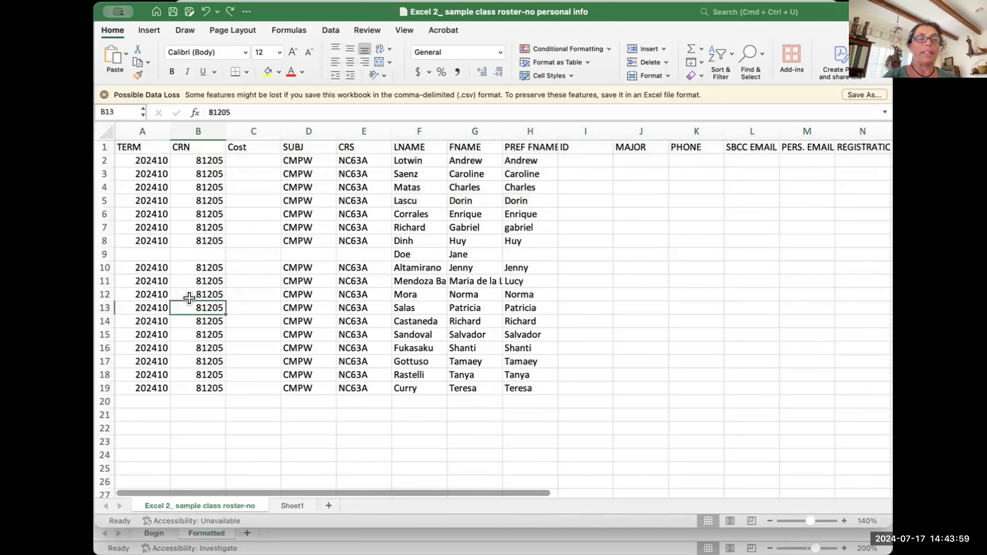
pyautogui.click(106, 291)
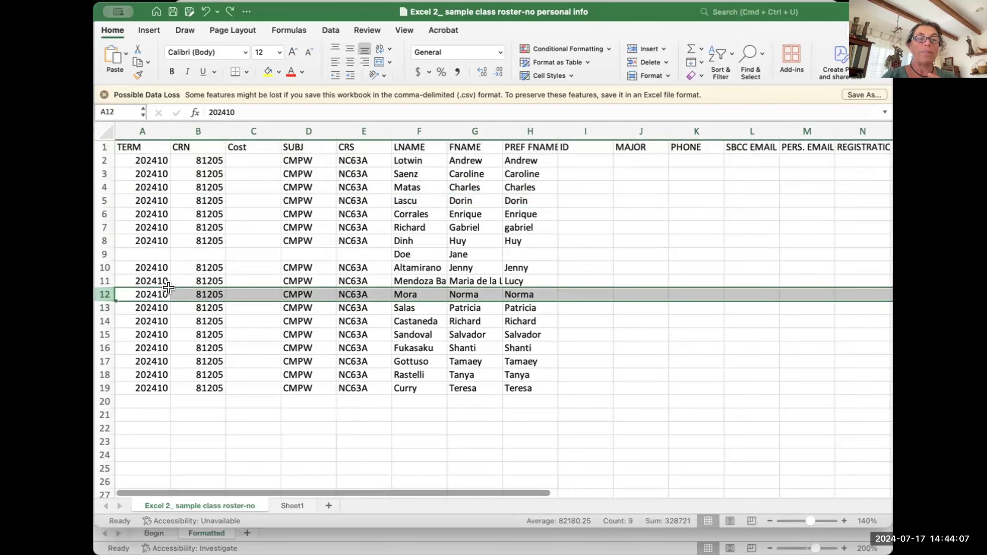
pyautogui.moveTo(106, 285); pyautogui.dragTo(107, 286)
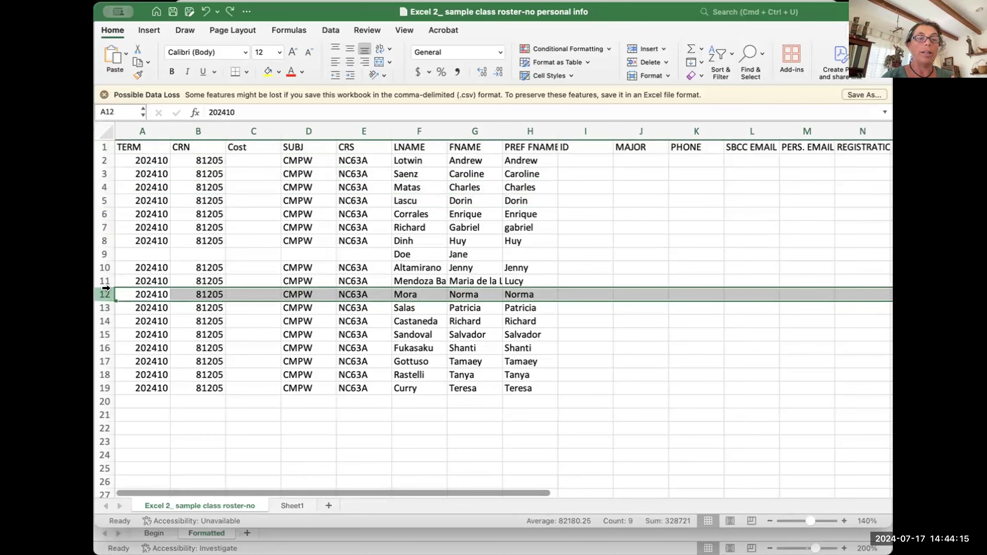
pyautogui.moveTo(105, 295); pyautogui.dragTo(106, 348)
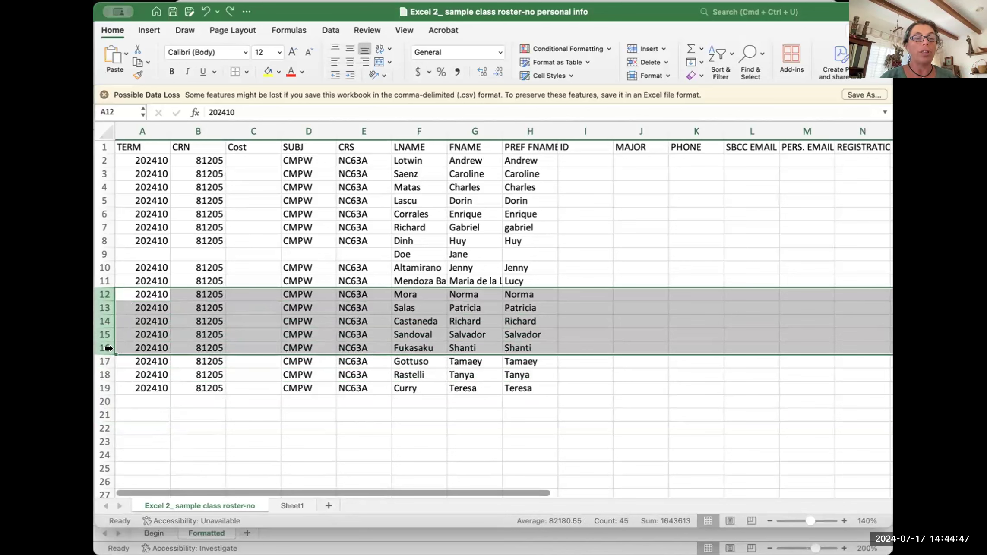
# Step: Insert two blank rows above the header so the headings move to row 3
pyautogui.moveTo(105, 147); pyautogui.dragTo(106, 152)
pyautogui.click(106, 145)
pyautogui.rightClick(99, 158)
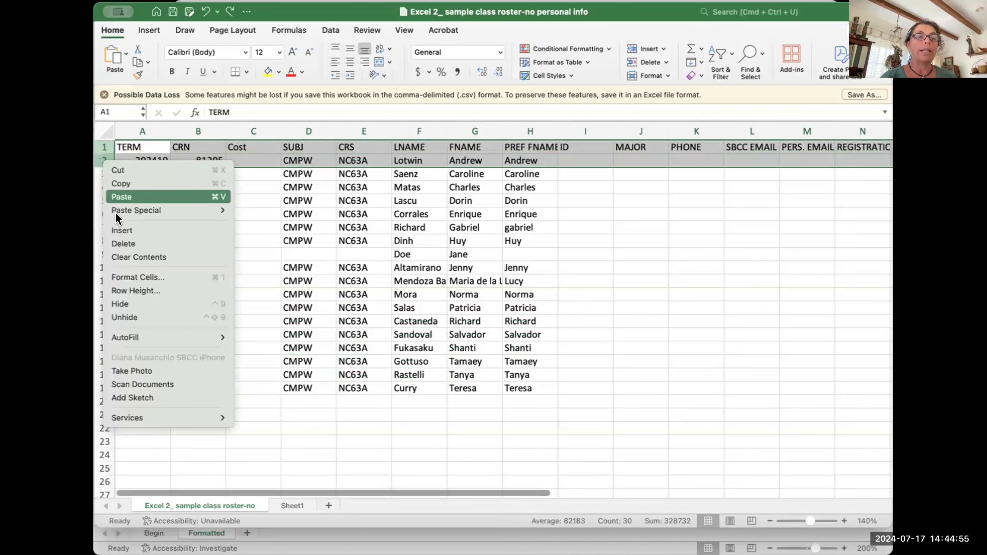
pyautogui.click(125, 229)
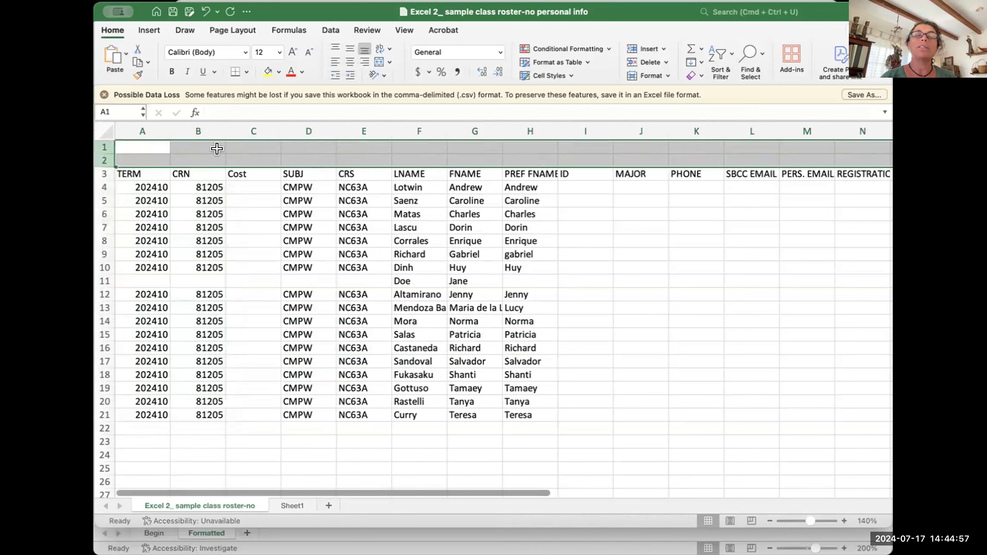
# Step: Insert five blank rows at row 12, then undo that insertion
pyautogui.moveTo(105, 292); pyautogui.dragTo(106, 347)
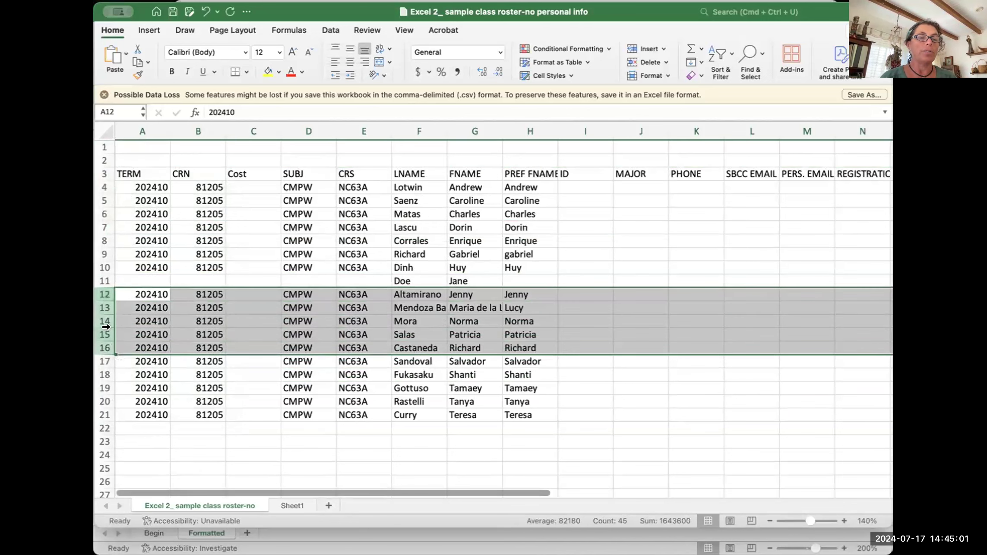
pyautogui.rightClick(101, 315)
pyautogui.click(119, 351)
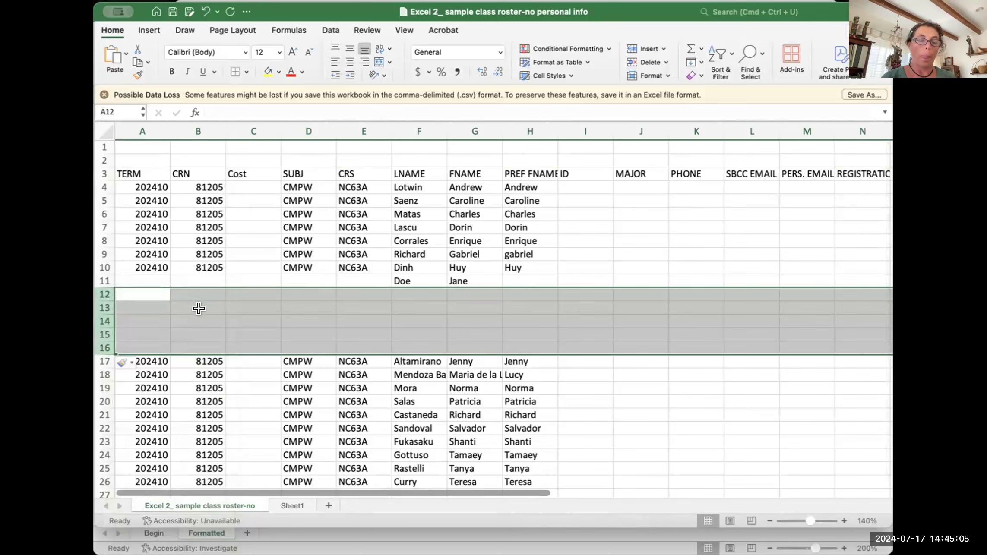
pyautogui.press('super+z')
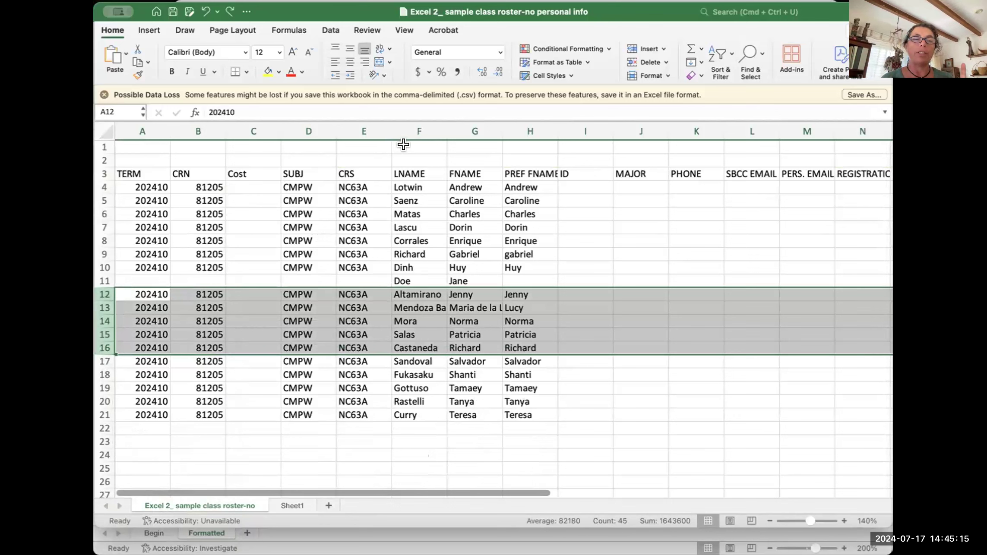
pyautogui.click(403, 146)
pyautogui.moveTo(410, 123); pyautogui.dragTo(500, 123)
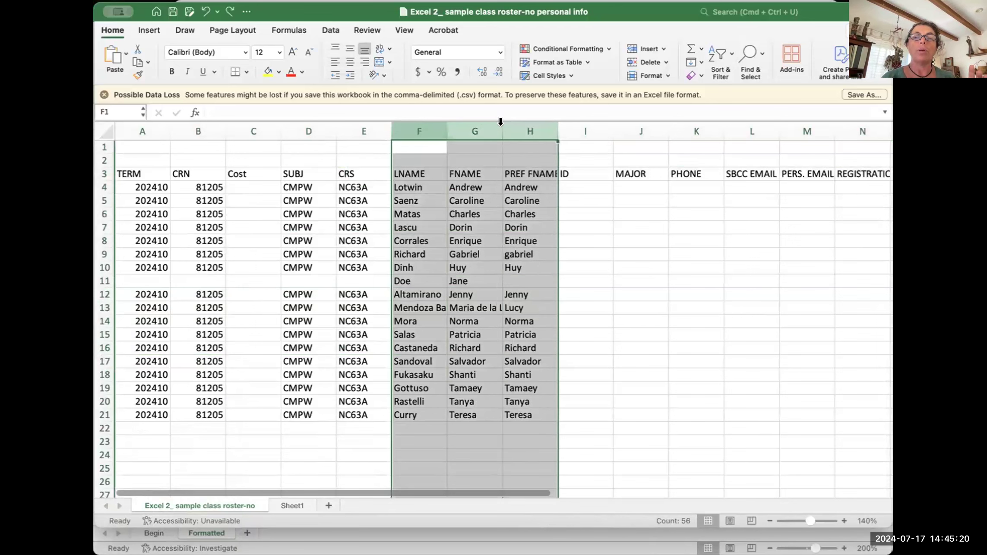
pyautogui.rightClick(412, 123)
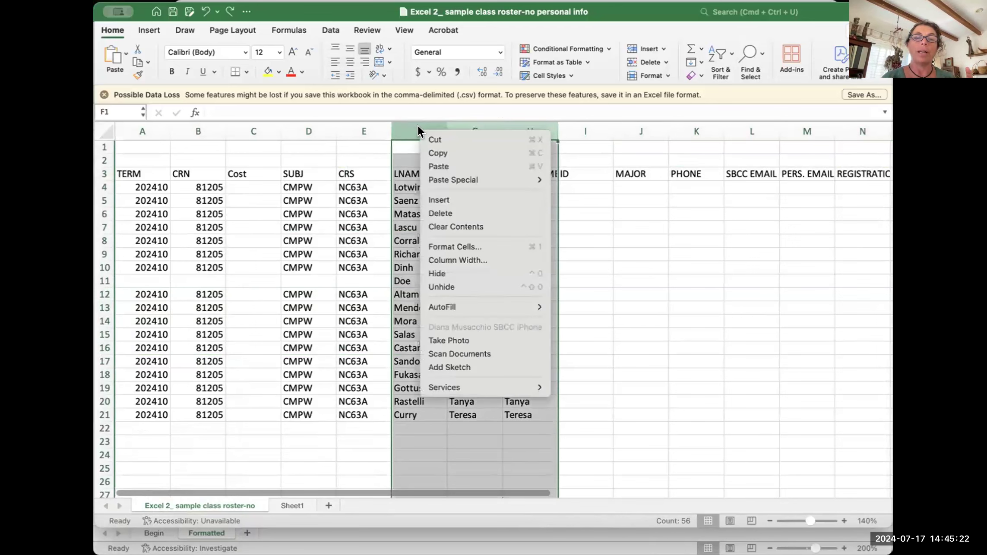
pyautogui.click(434, 197)
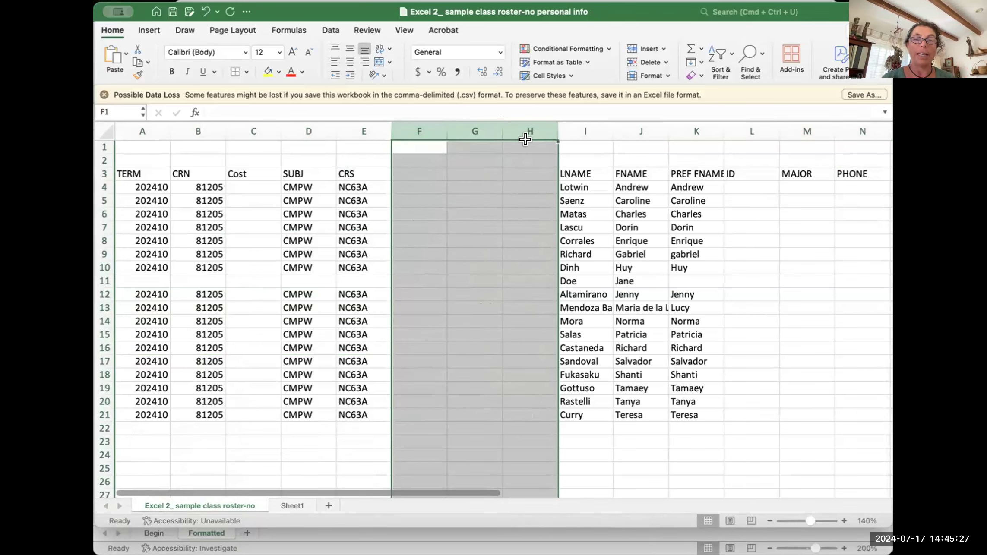
pyautogui.press('super+z')
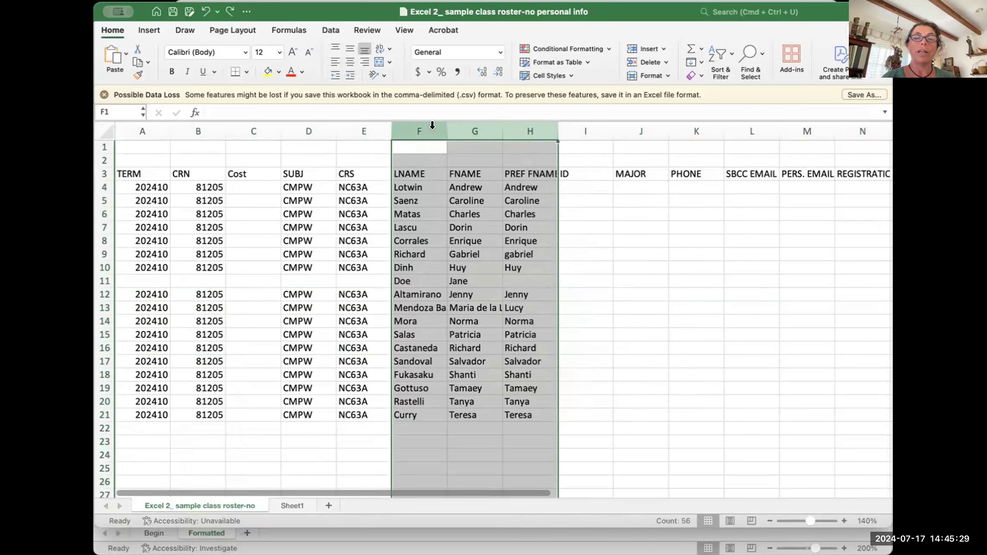
pyautogui.rightClick(418, 132)
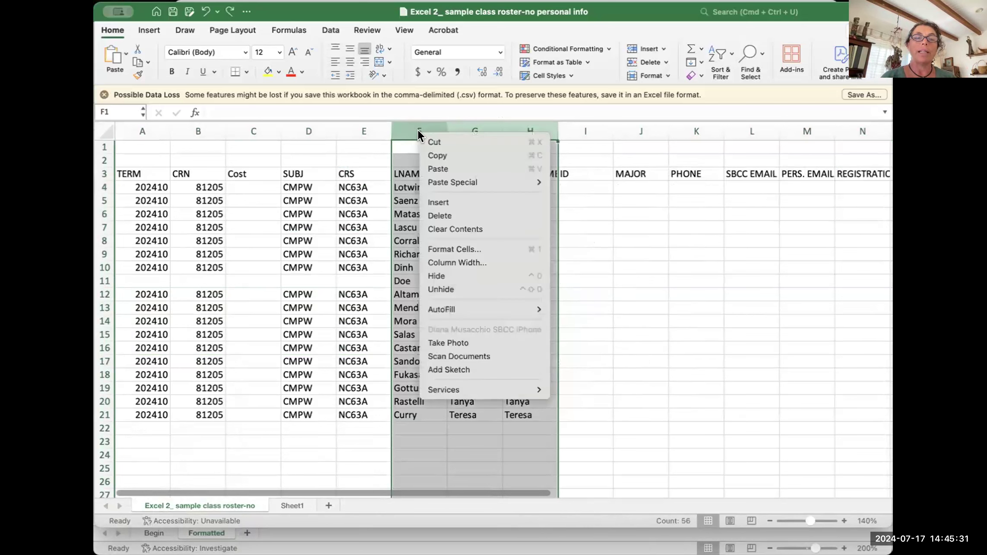
pyautogui.click(410, 126)
pyautogui.moveTo(409, 125); pyautogui.dragTo(449, 123)
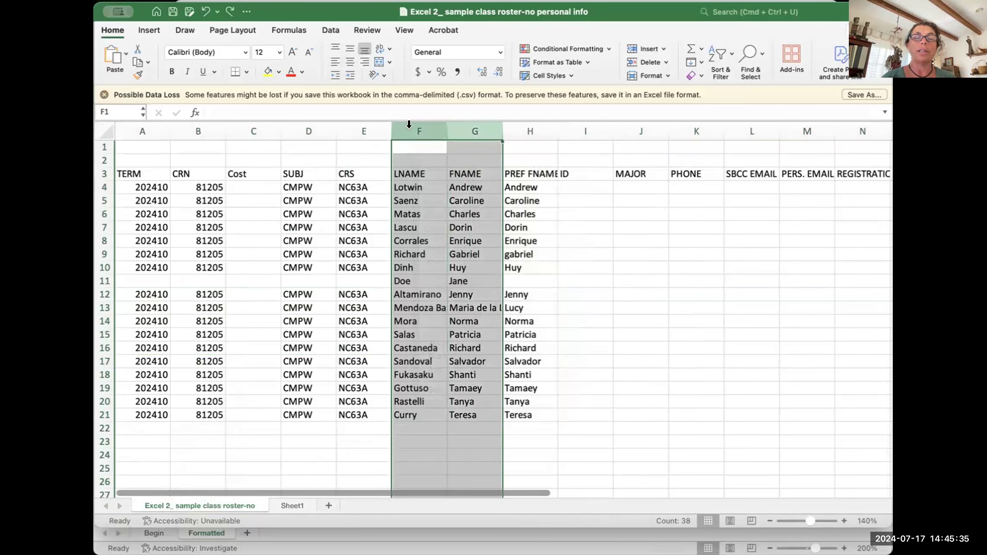
pyautogui.click(574, 250)
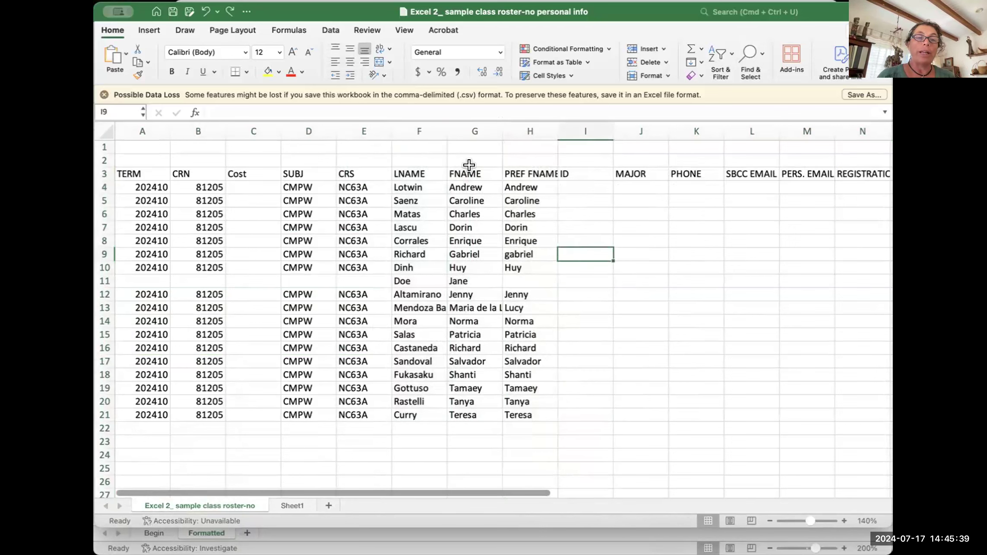
pyautogui.click(460, 149)
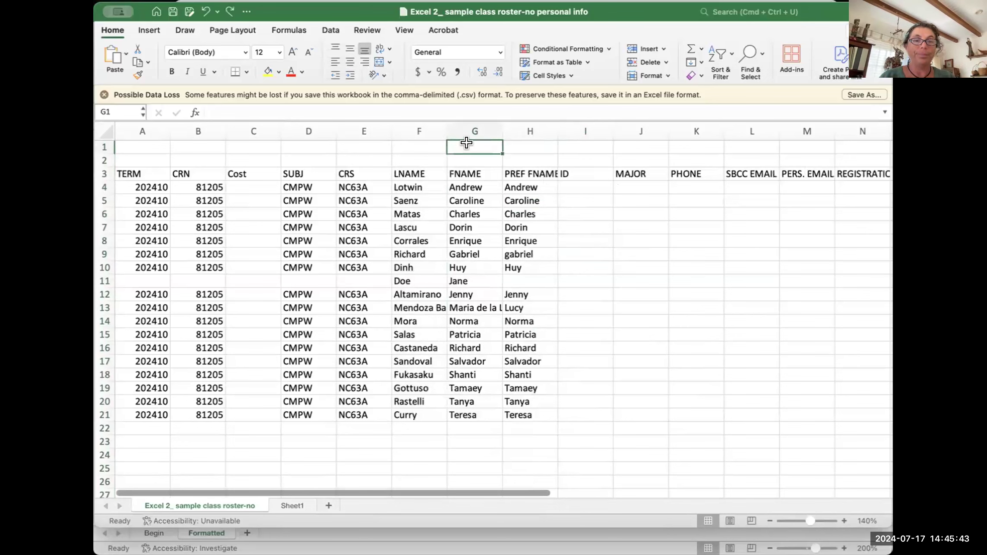
pyautogui.click(409, 142)
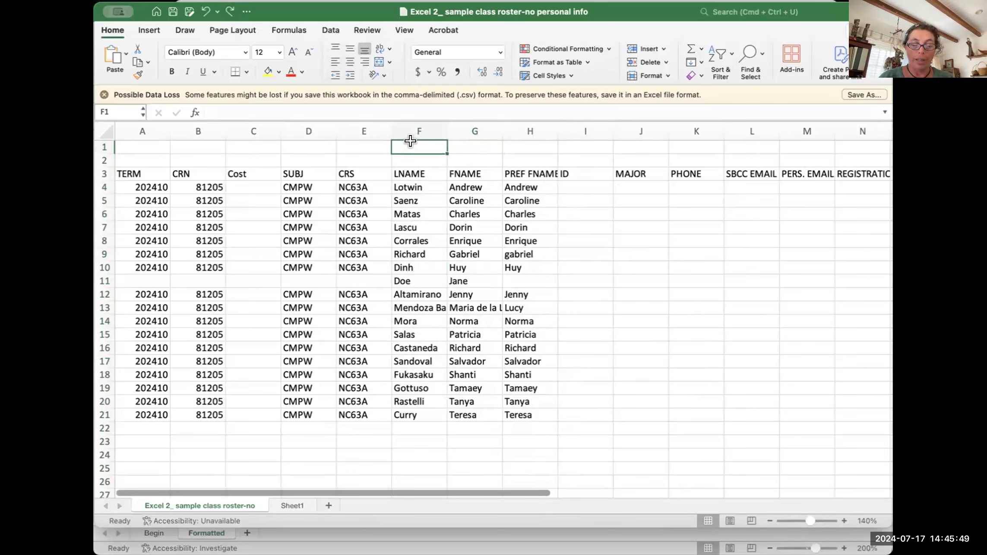
pyautogui.press('Tab')
pyautogui.click(587, 266)
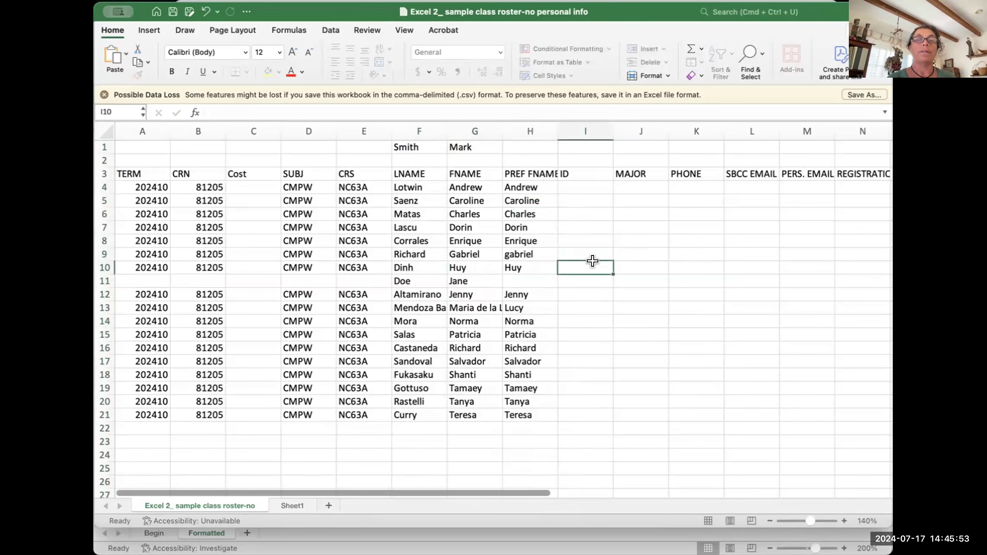
pyautogui.click(462, 212)
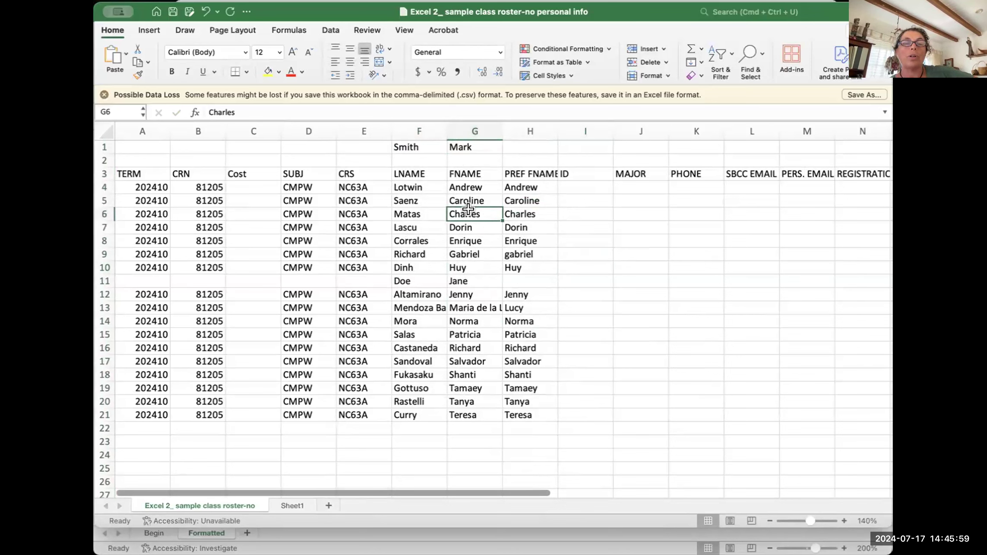
# Step: Sort the roster A to Z by last name, then undo the sort
pyautogui.click(399, 209)
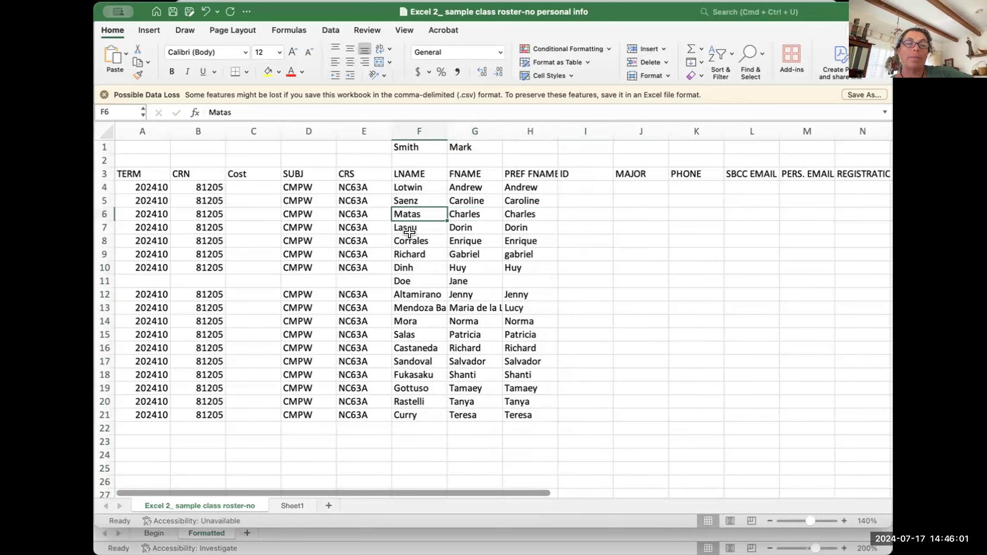
pyautogui.click(720, 55)
pyautogui.click(734, 73)
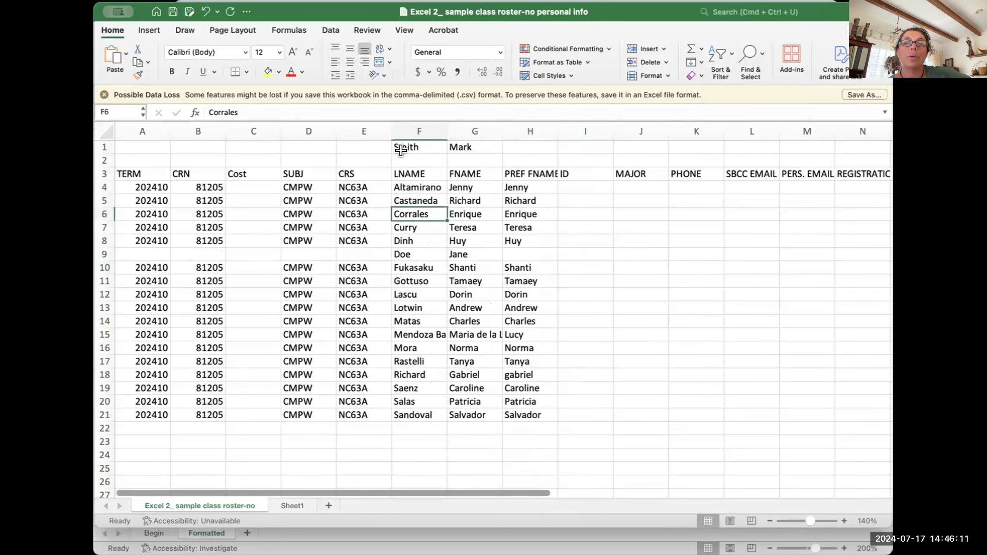
pyautogui.press('cmd+z')
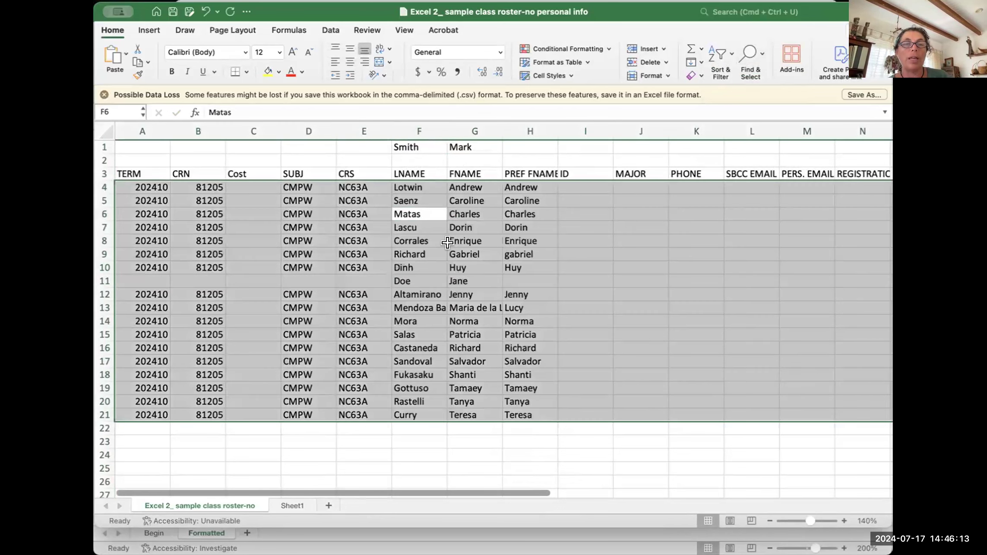
pyautogui.click(408, 161)
pyautogui.moveTo(421, 144); pyautogui.dragTo(458, 159)
pyautogui.click(350, 156)
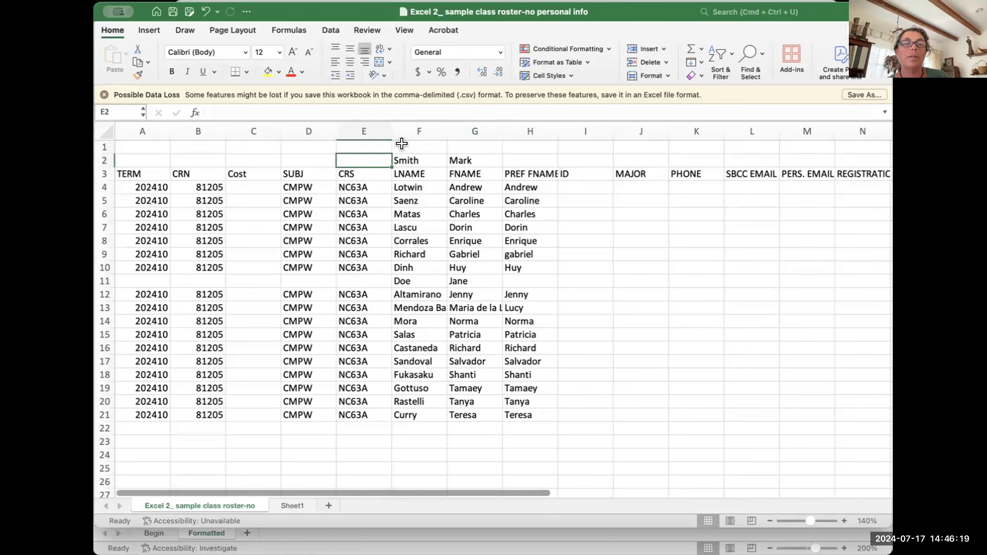
# Step: Sort the roster rows A to Z by the last-name column
pyautogui.click(408, 195)
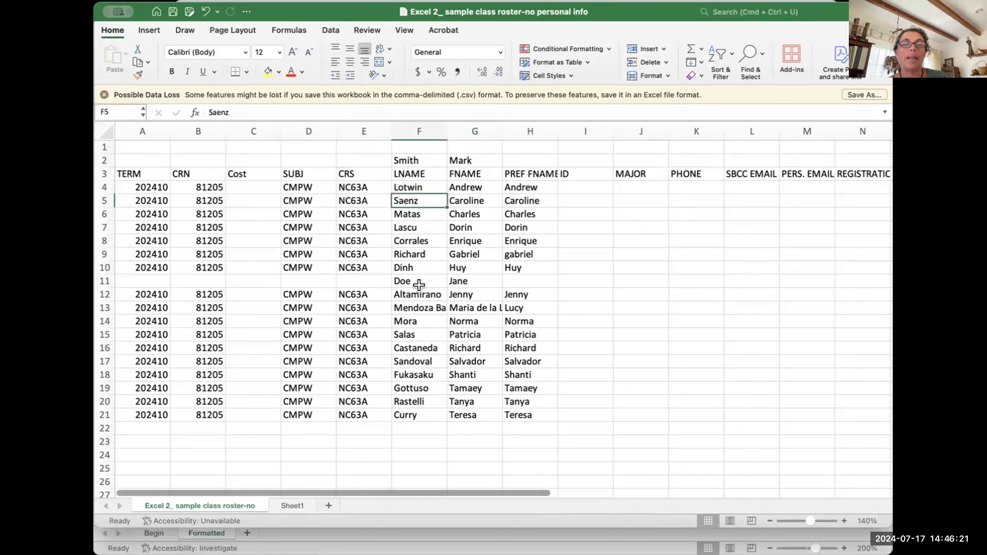
pyautogui.click(717, 54)
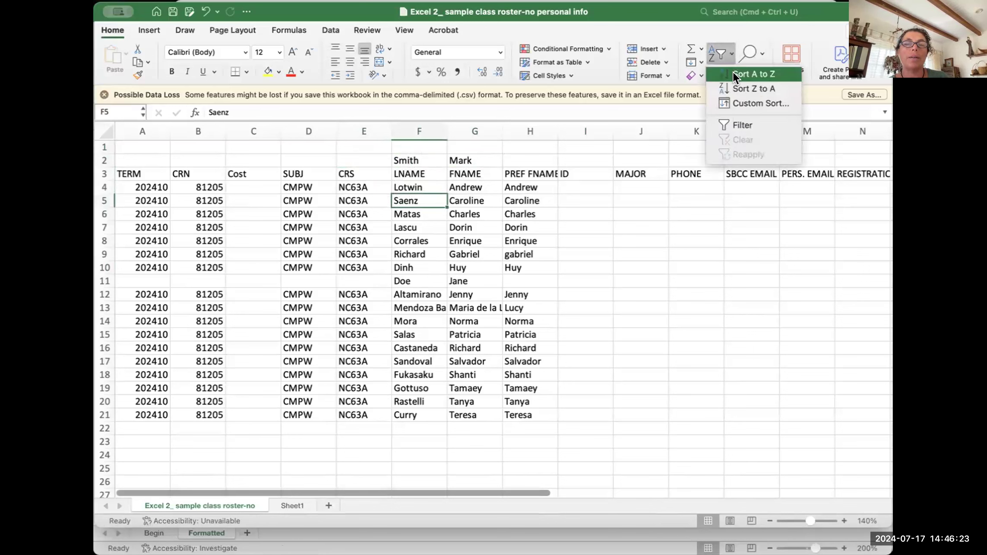
pyautogui.click(733, 72)
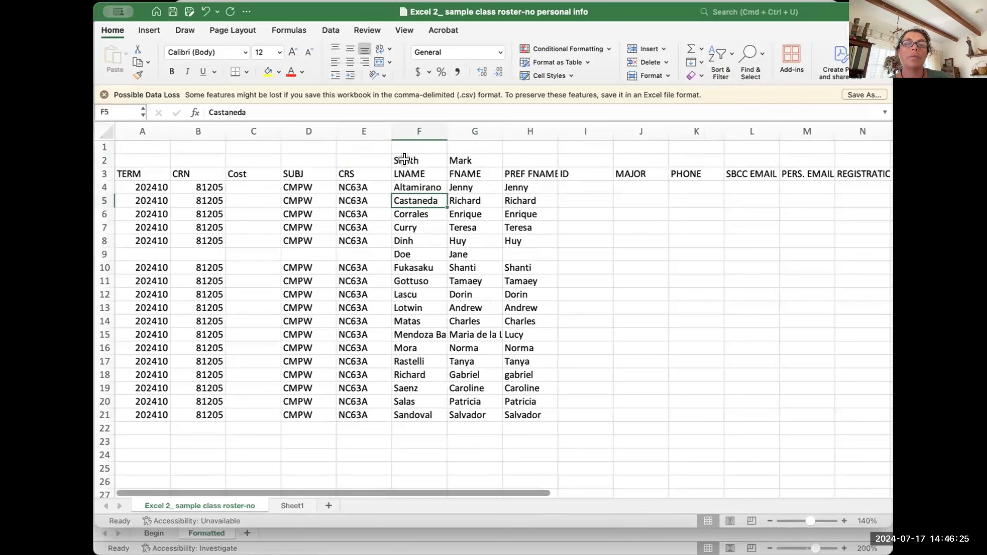
pyautogui.moveTo(478, 173); pyautogui.dragTo(116, 168)
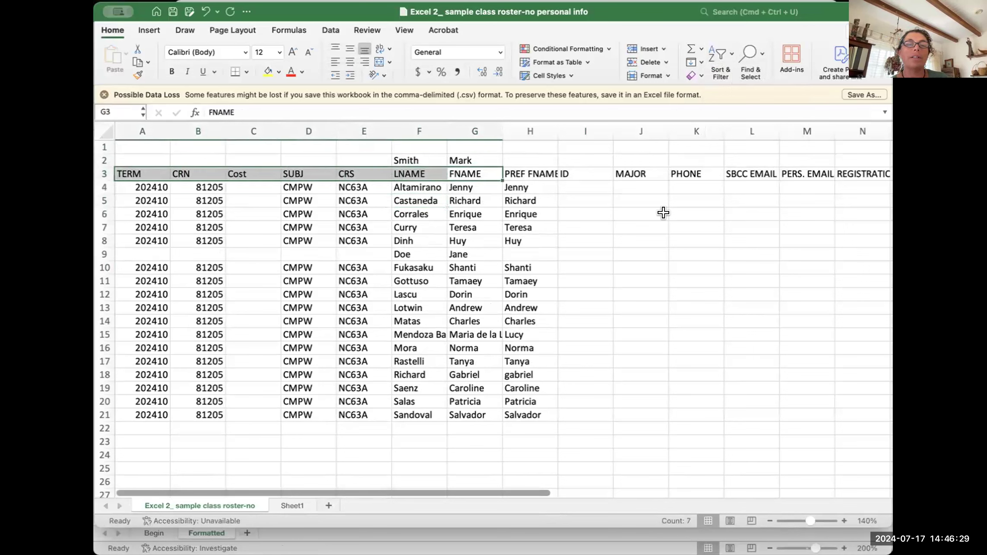
pyautogui.click(618, 302)
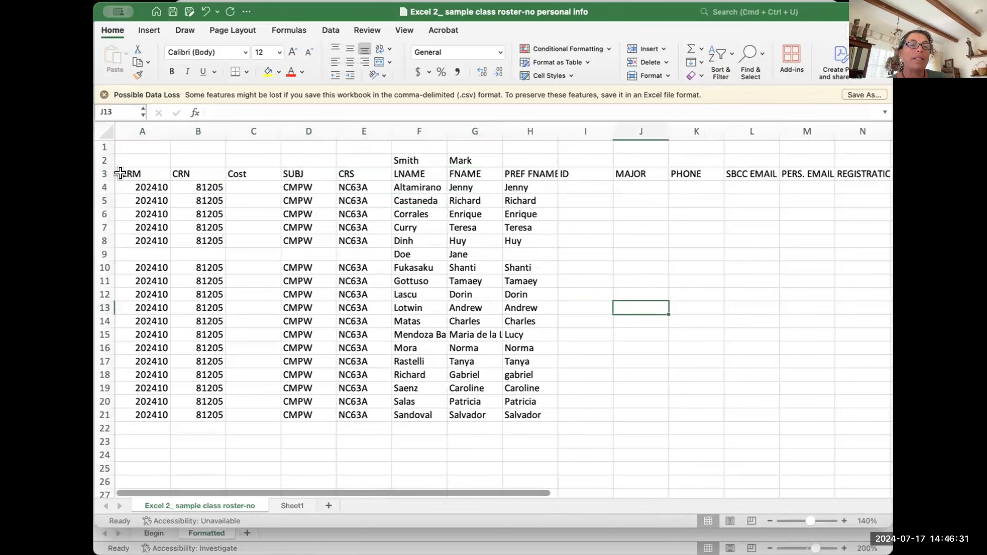
pyautogui.moveTo(118, 172); pyautogui.dragTo(673, 170)
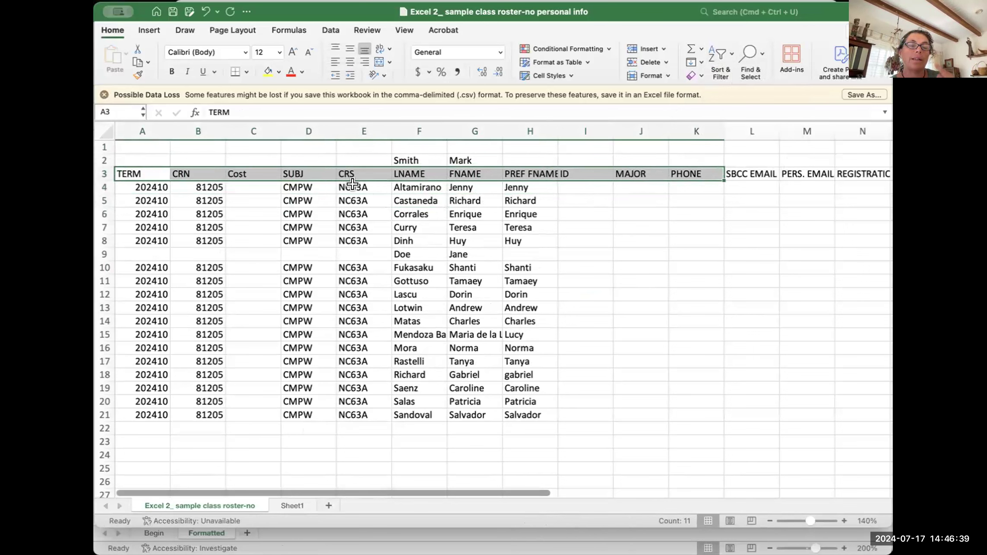
pyautogui.moveTo(347, 187); pyautogui.dragTo(339, 392)
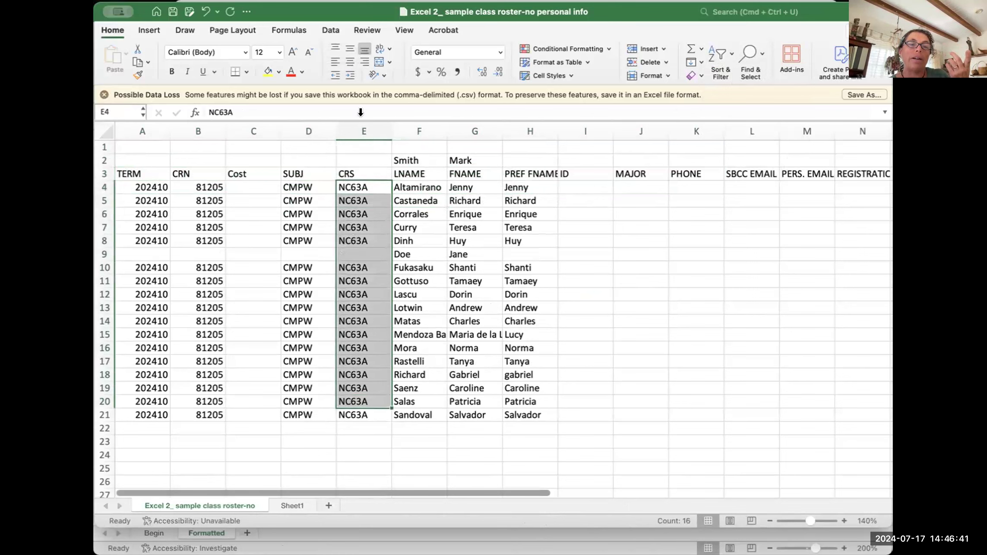
pyautogui.click(346, 171)
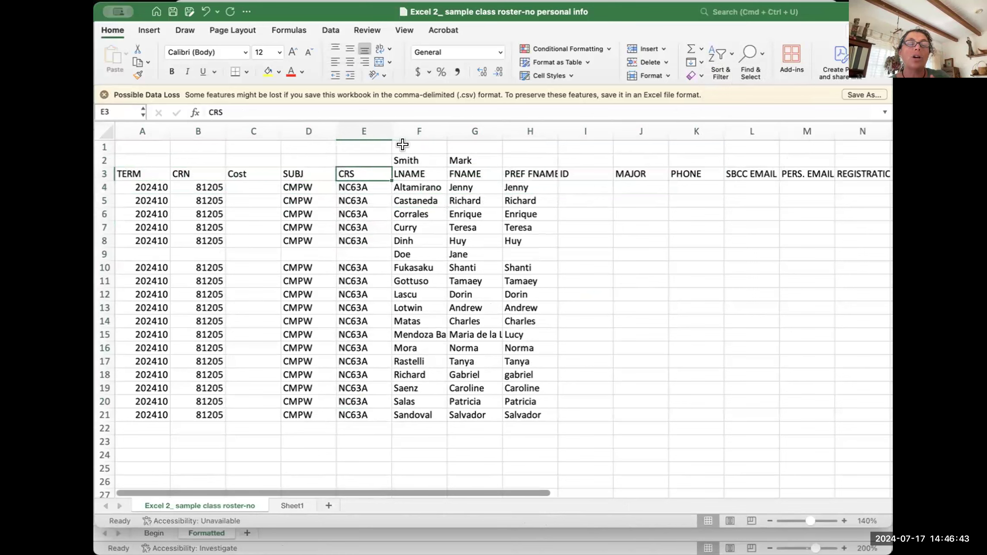
pyautogui.click(128, 143)
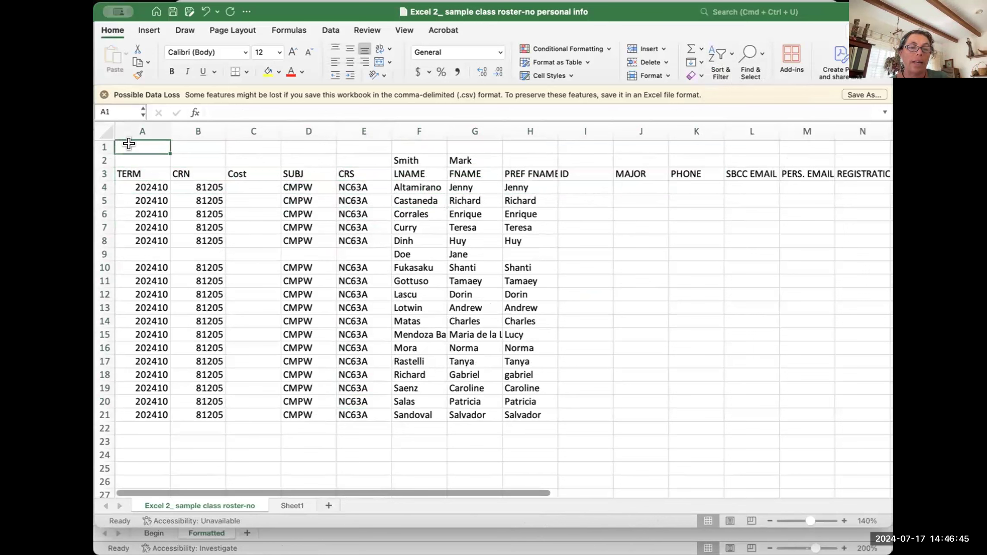
# Step: Enter the title REGIATRATION in A1, then try sorting column A smallest to largest and undo it
pyautogui.write('REGIATRA')
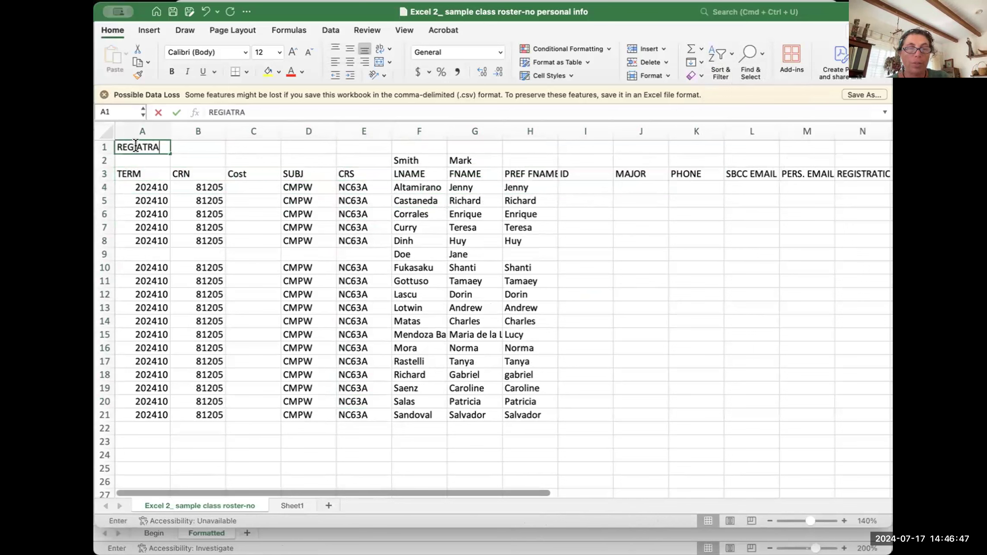
pyautogui.write('TION')
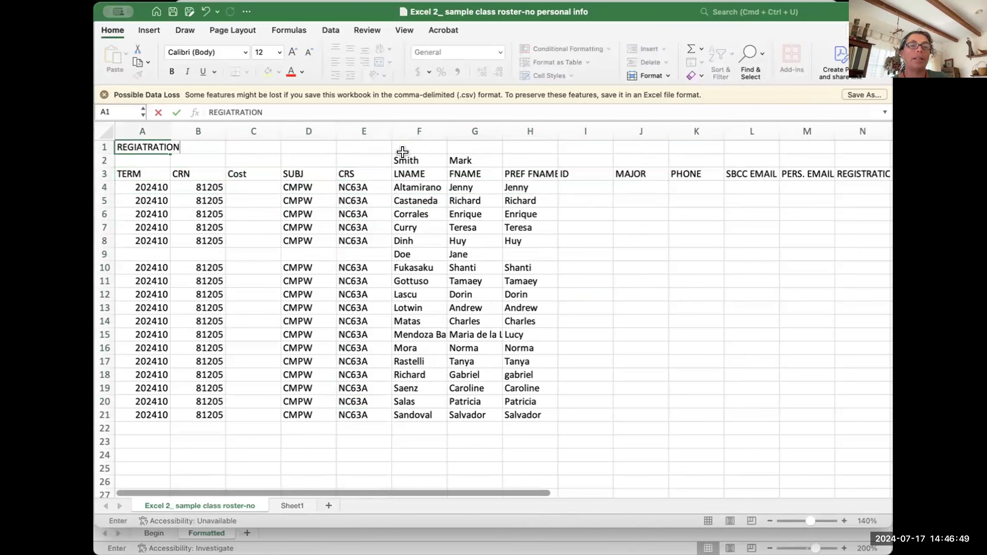
pyautogui.moveTo(402, 156); pyautogui.dragTo(451, 155)
pyautogui.click(140, 213)
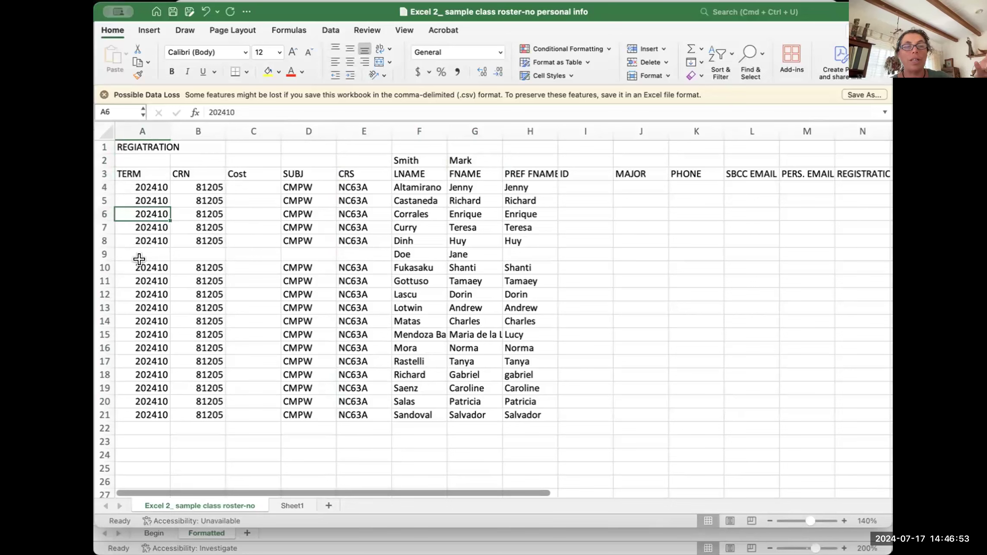
pyautogui.click(715, 48)
pyautogui.click(733, 74)
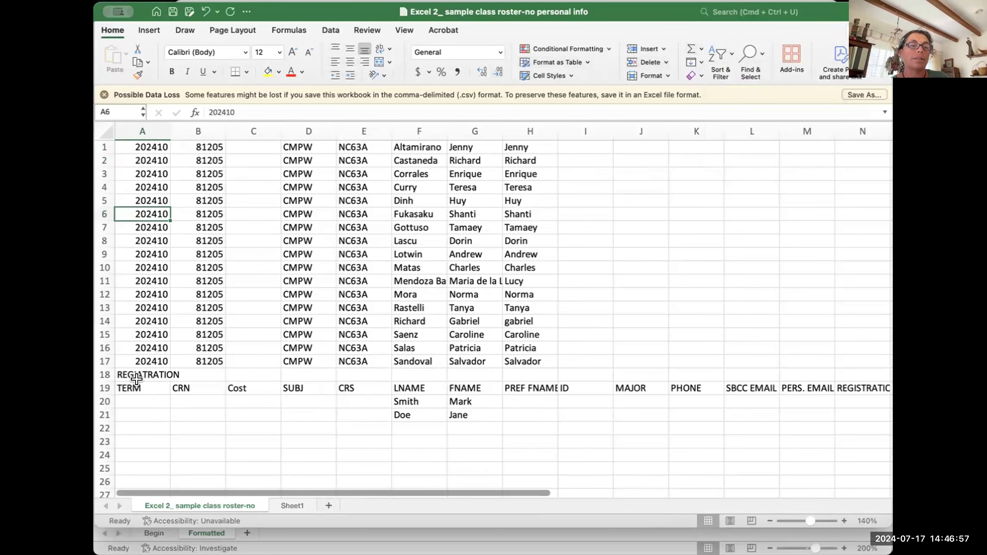
pyautogui.hscroll(1, 199, 328)
pyautogui.hscroll(-1, 200, 328)
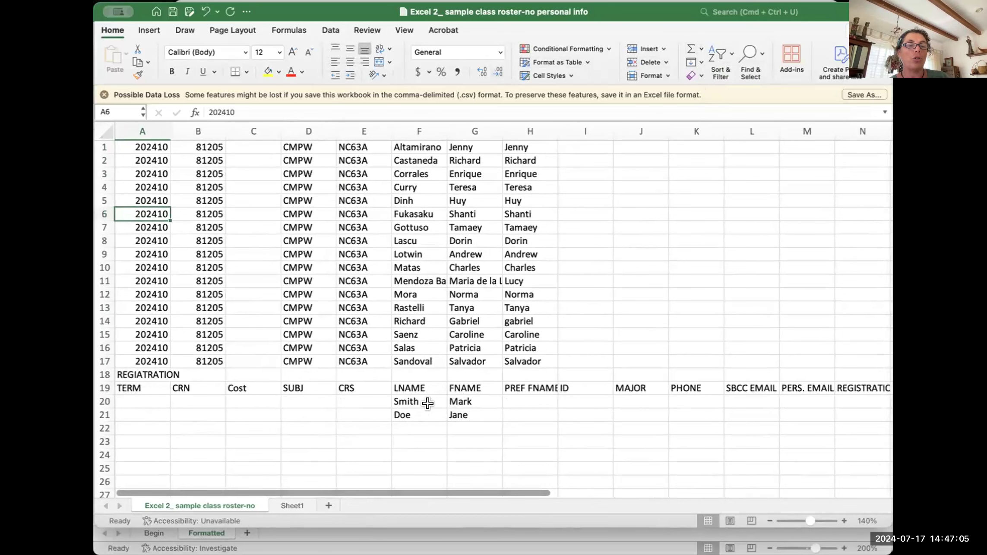
pyautogui.press('super+z')
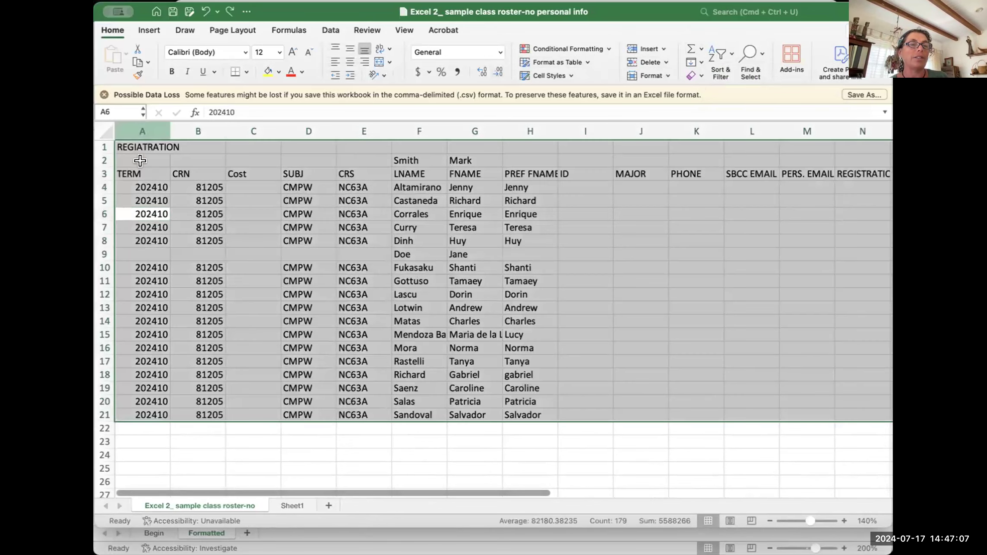
# Step: Correct the A1 title's spelling to REGISTRATION in the formula bar
pyautogui.click(138, 159)
pyautogui.click(136, 197)
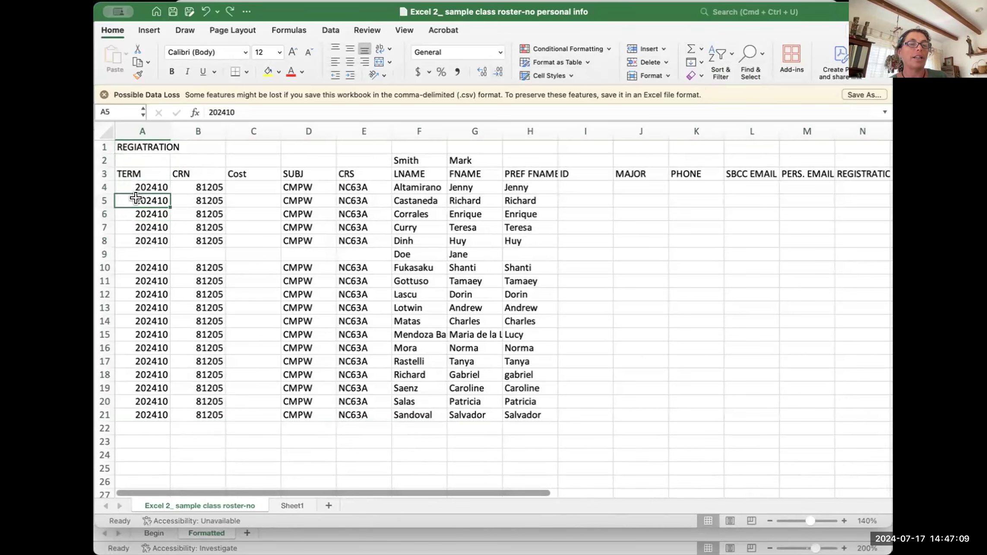
pyautogui.click(138, 148)
pyautogui.click(229, 111)
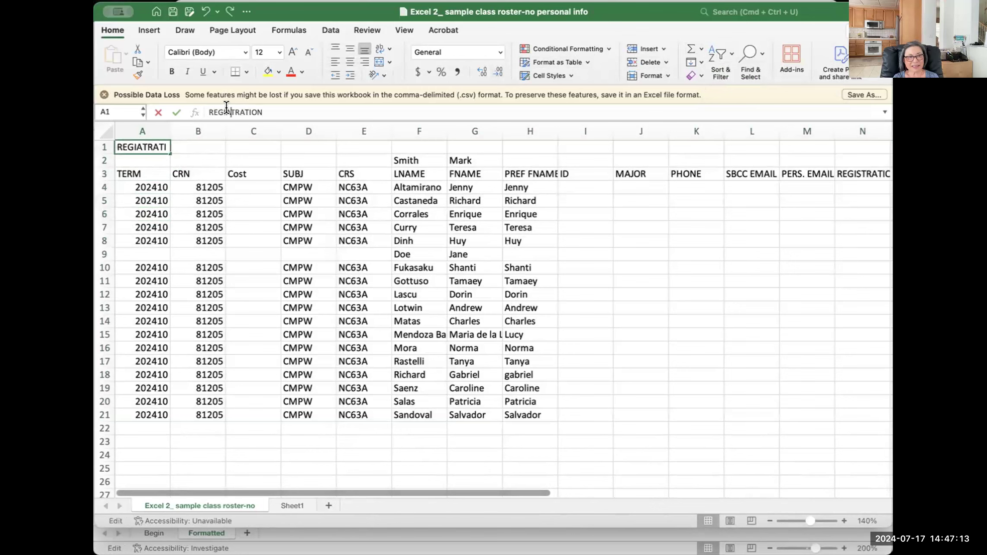
pyautogui.press('BackSpace')
pyautogui.write('S')
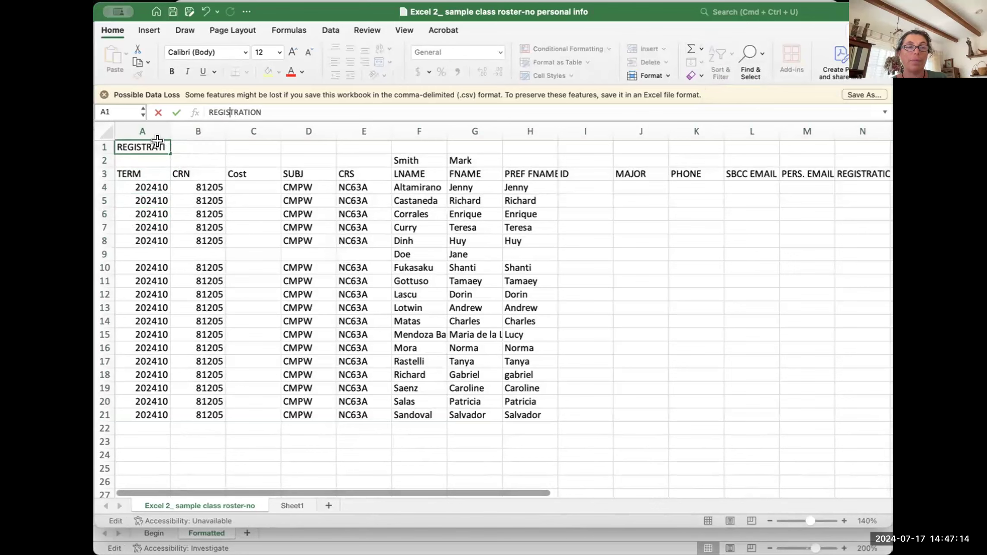
pyautogui.click(147, 214)
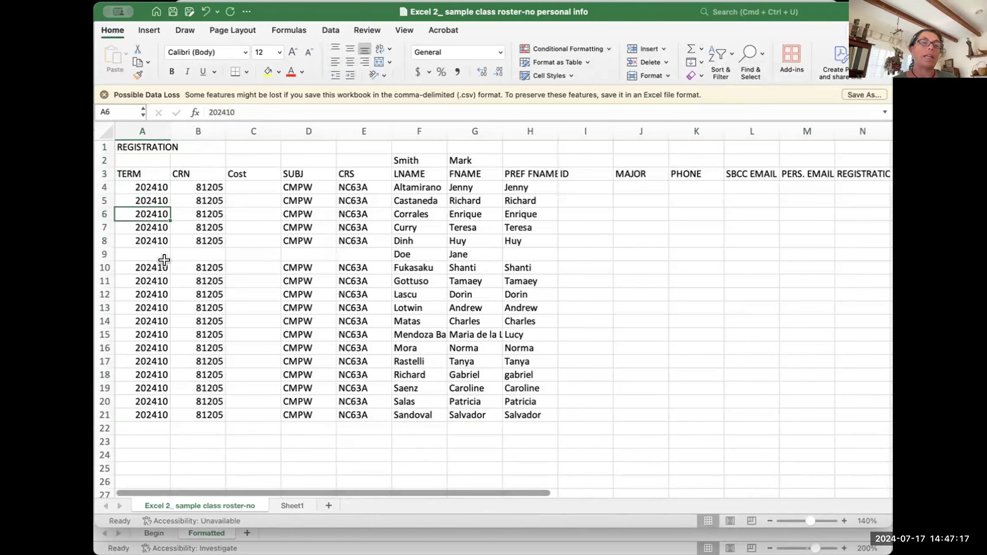
# Step: Undo the correction, delete the title from A1, and select A9:D9
pyautogui.press('super+z')
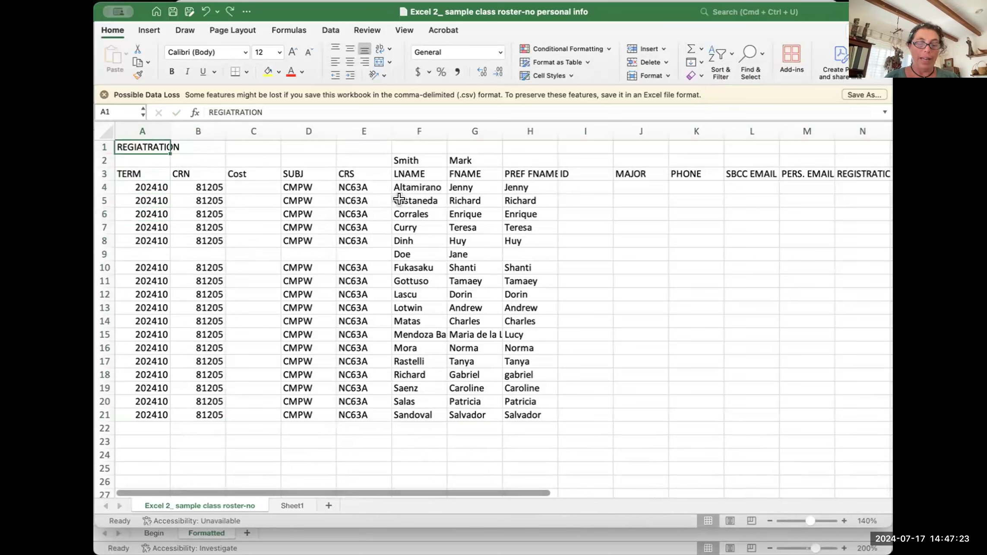
pyautogui.press('Delete')
pyautogui.click(340, 248)
pyautogui.moveTo(143, 249); pyautogui.dragTo(324, 249)
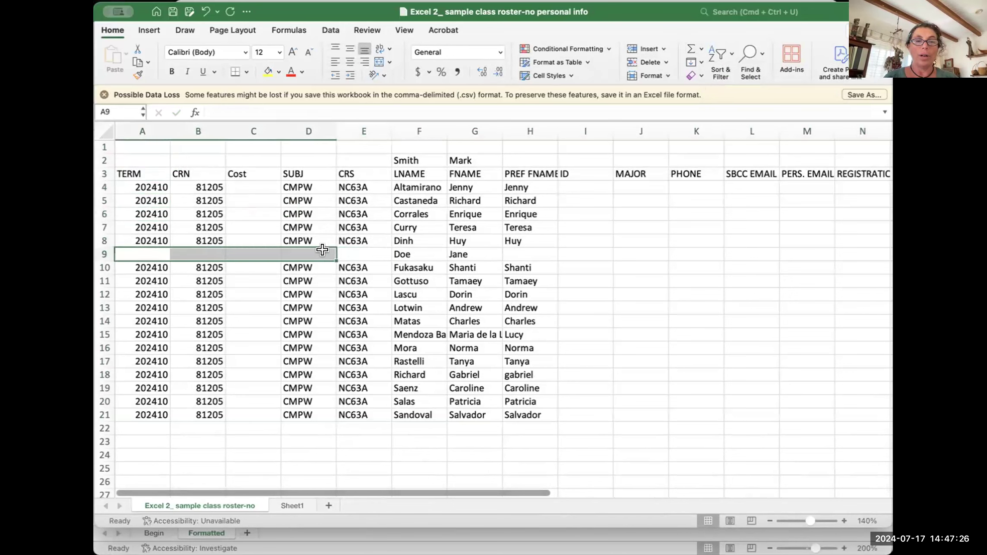
# Step: Screenshot the sheet with the Cost column's right-click menu open, then dismiss the menu
pyautogui.click(238, 125)
pyautogui.rightClick(242, 125)
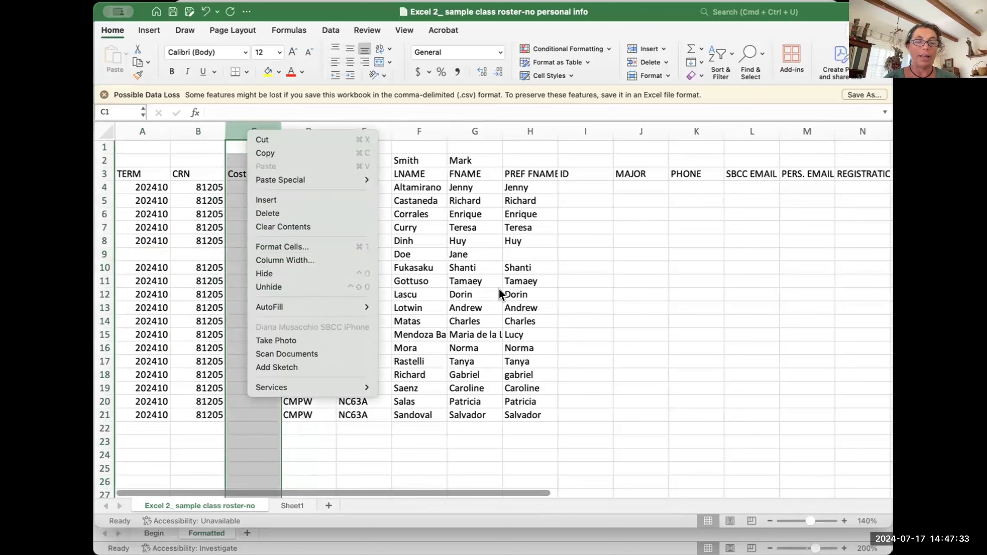
pyautogui.press('super+shift+4')
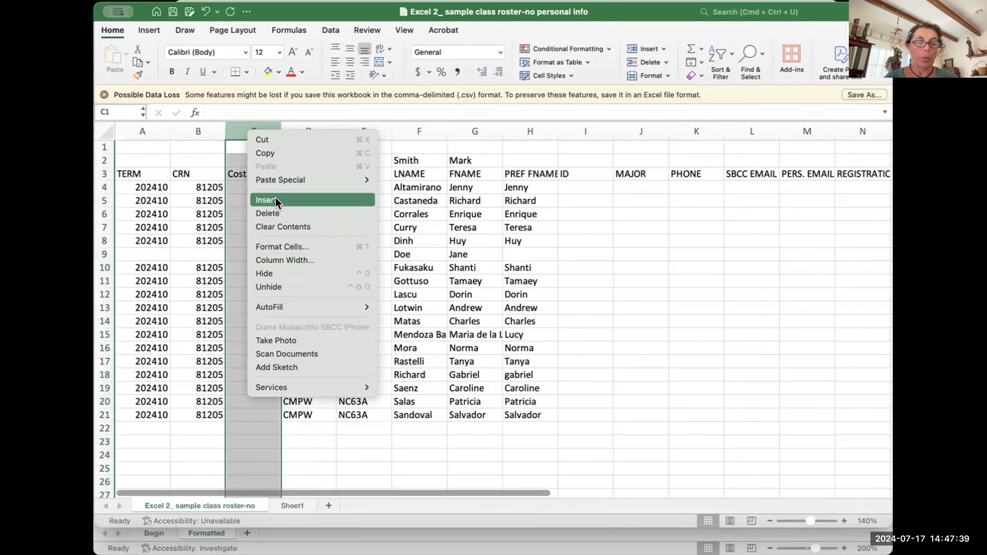
pyautogui.press('super+shift+4')
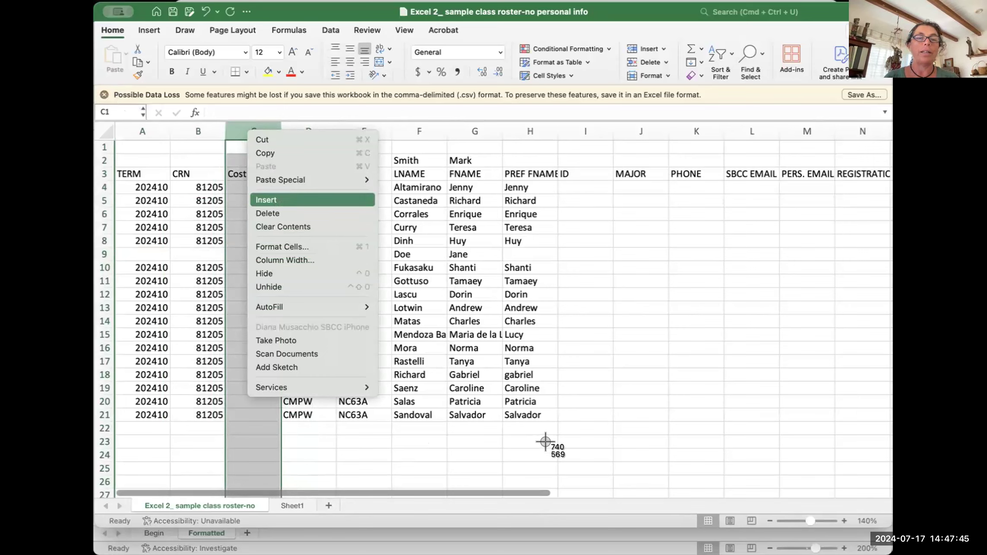
pyautogui.click(636, 373)
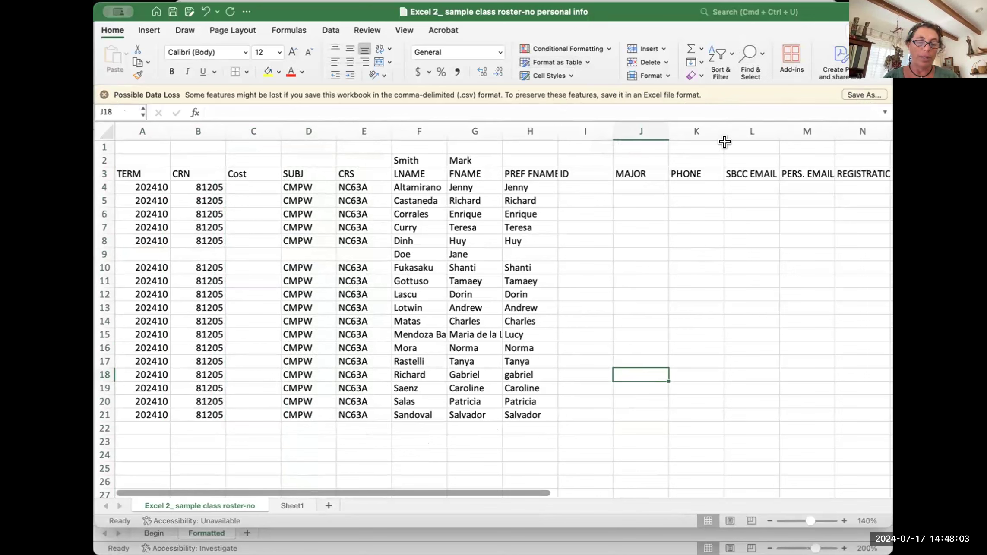
# Step: Save the workbook as 'in class Excel 2_ sample class roster-no personal info' and switch to Padlet
pyautogui.click(141, 1)
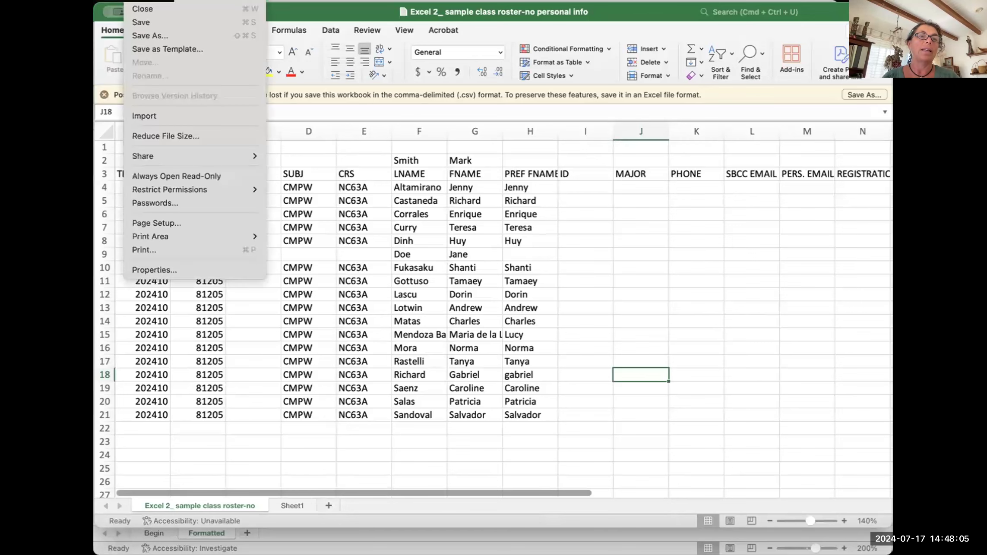
pyautogui.click(158, 35)
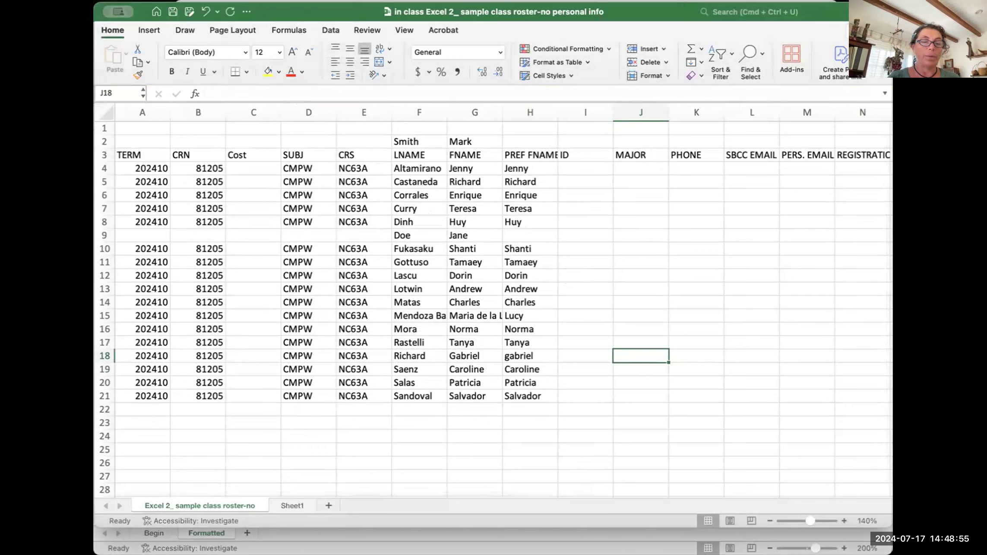
pyautogui.press('super+Tab')
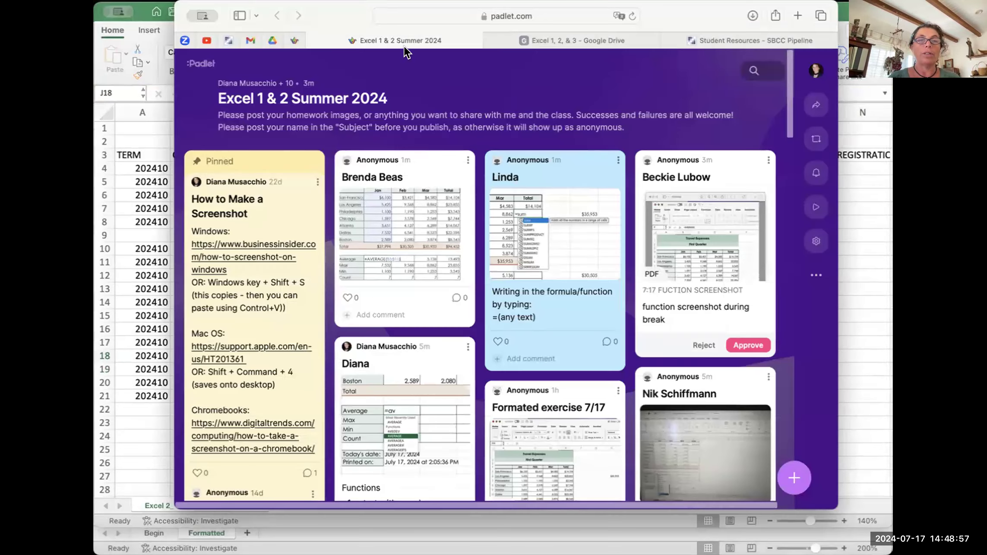
# Step: Start a new Padlet post with your name as the subject and attach the roster screenshot
pyautogui.moveTo(350, 5); pyautogui.dragTo(311, 19)
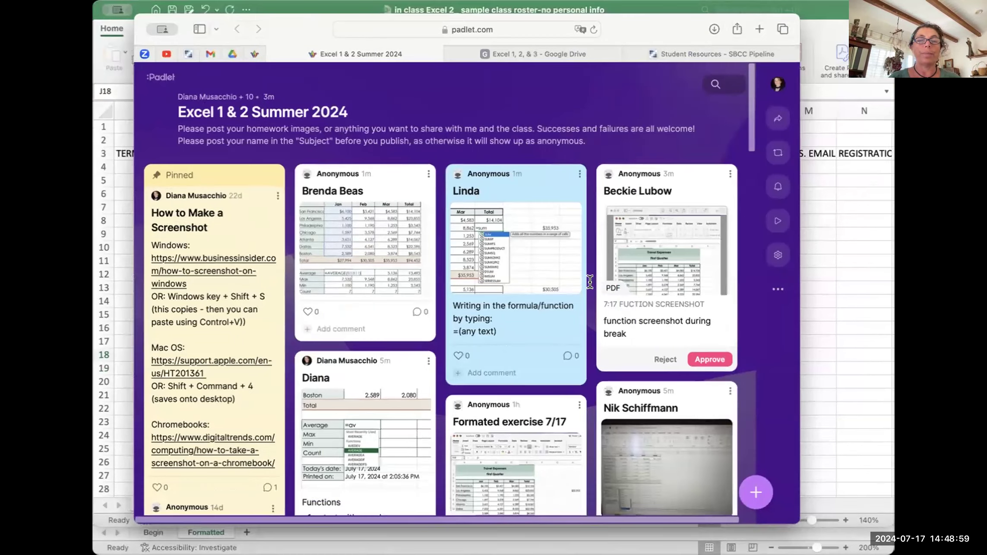
pyautogui.click(755, 492)
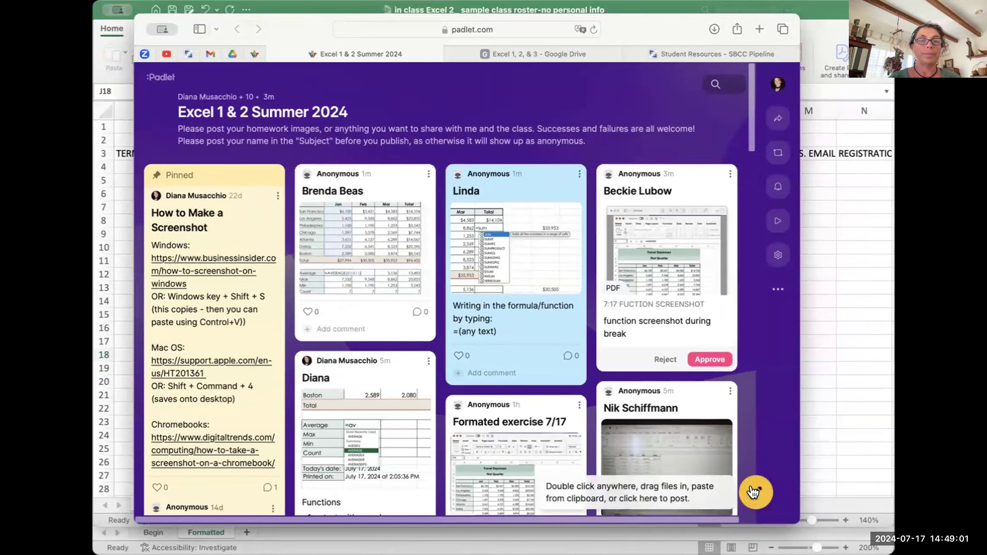
pyautogui.write('Diana')
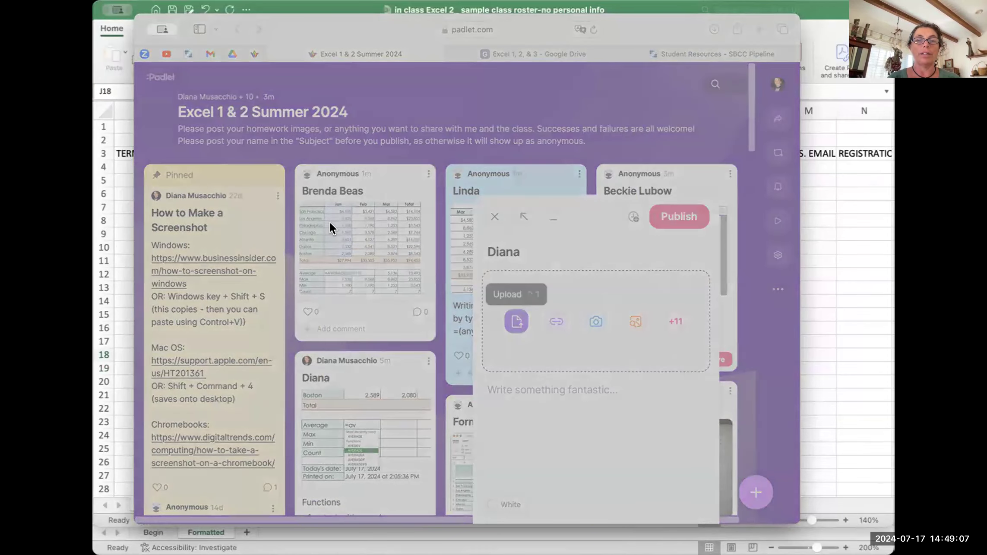
pyautogui.click(776, 384)
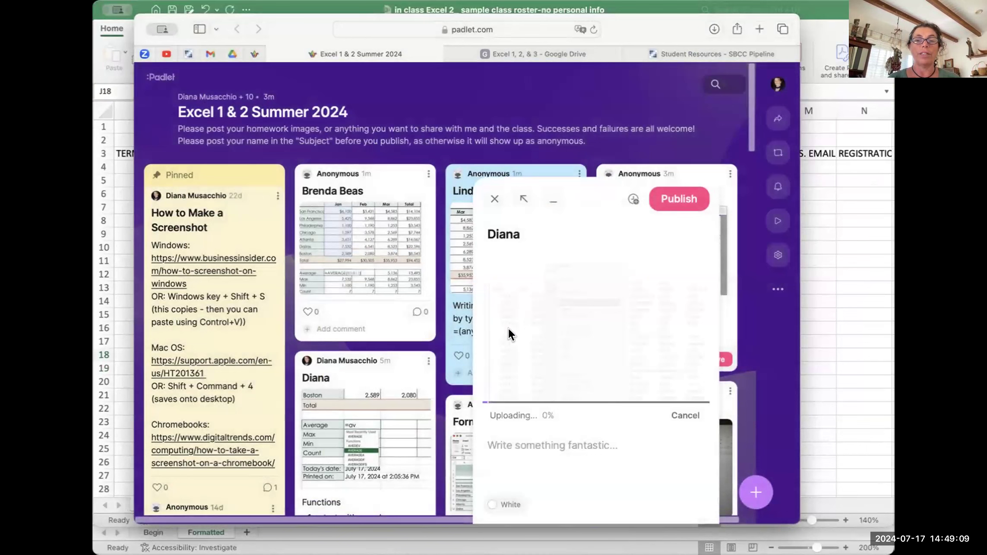
# Step: Write the caption 'Adding columns and rows sorting' and publish the post
pyautogui.click(506, 438)
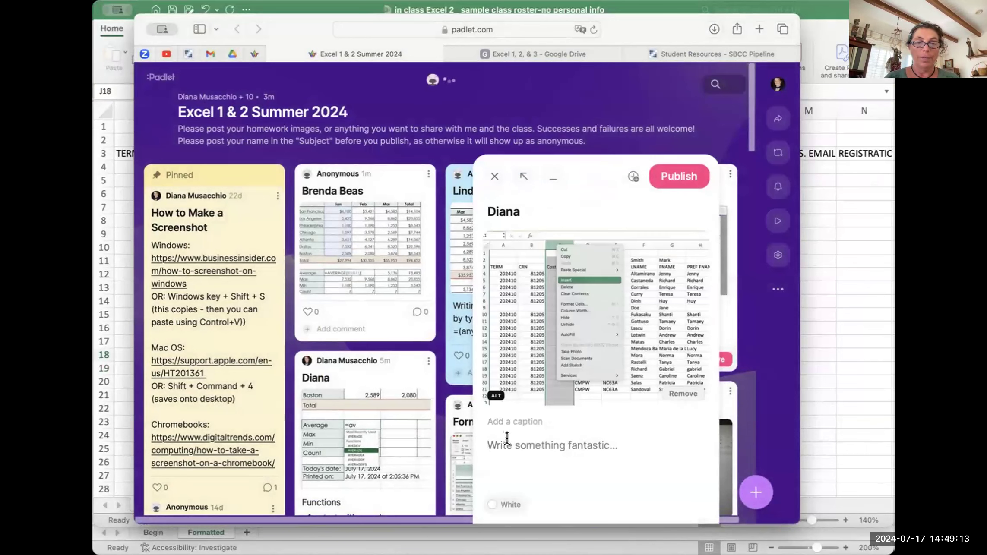
pyautogui.write('A')
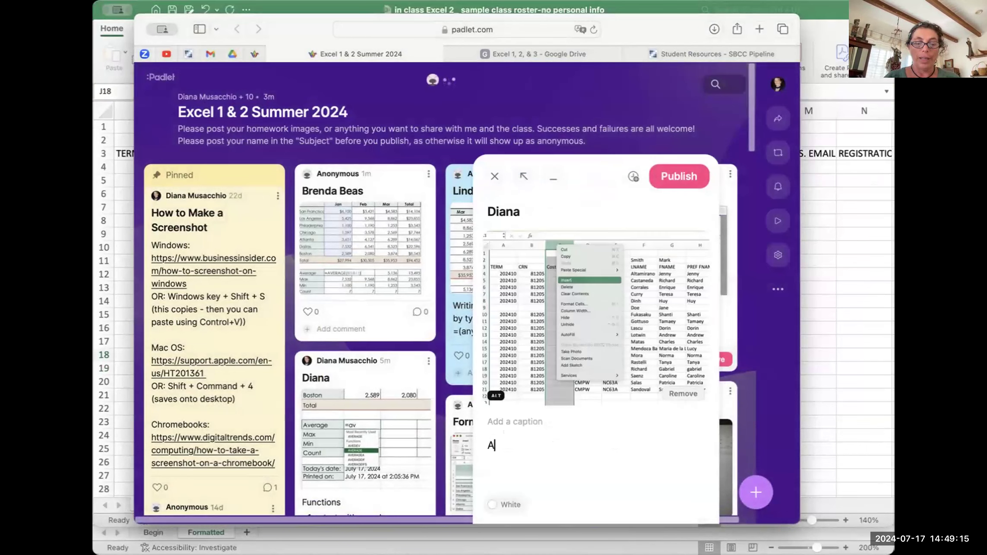
pyautogui.write('dding column')
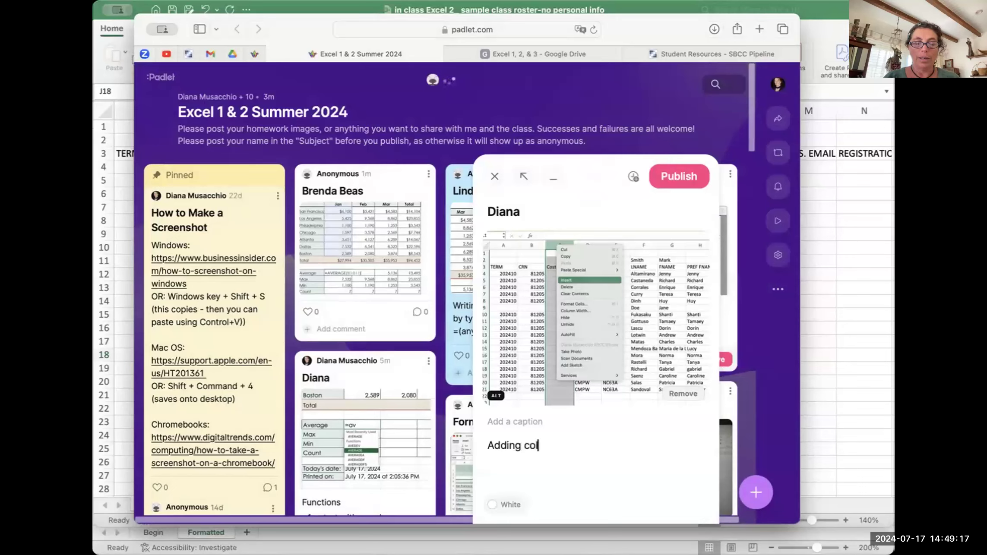
pyautogui.click(507, 439)
pyautogui.write('s')
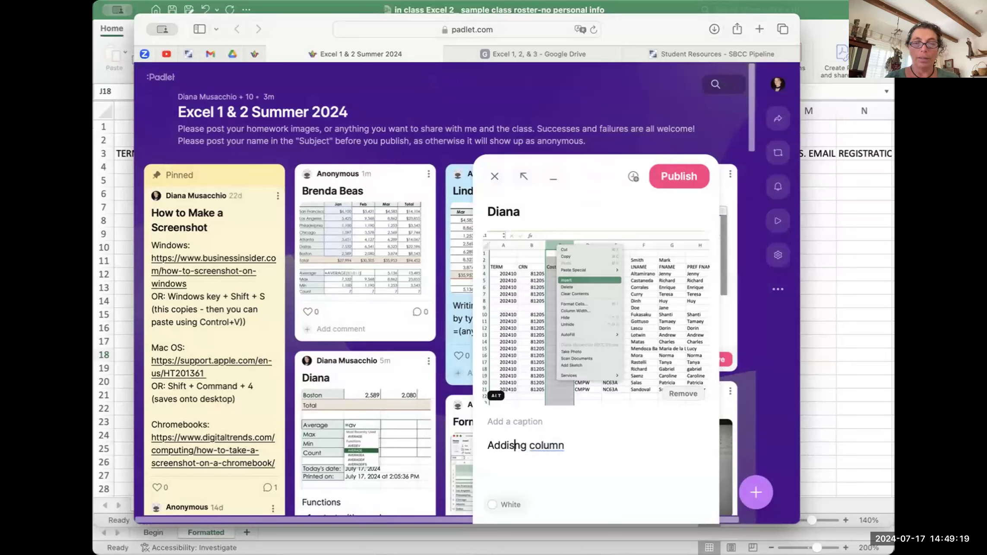
pyautogui.press('BackSpace')
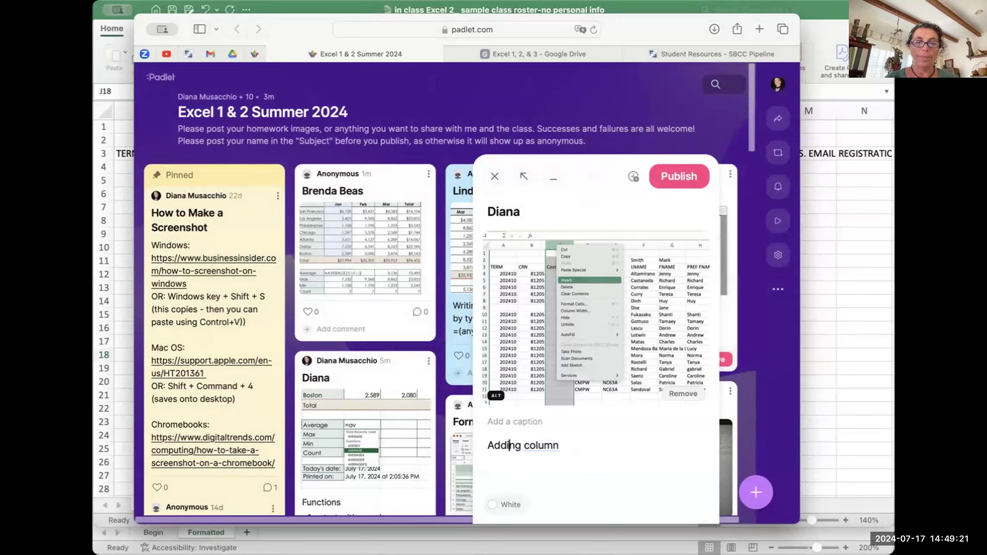
pyautogui.click(568, 443)
pyautogui.write('s ')
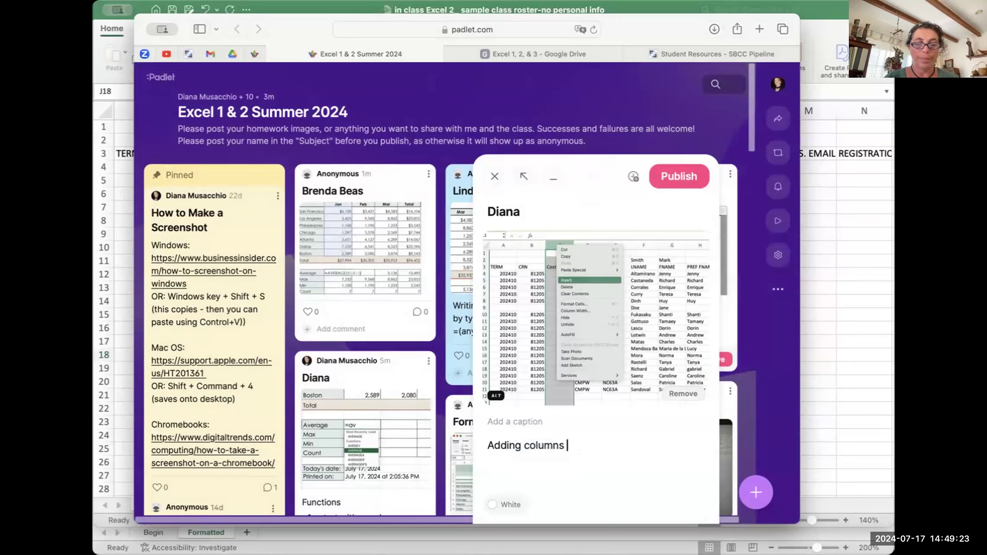
pyautogui.write('and rows')
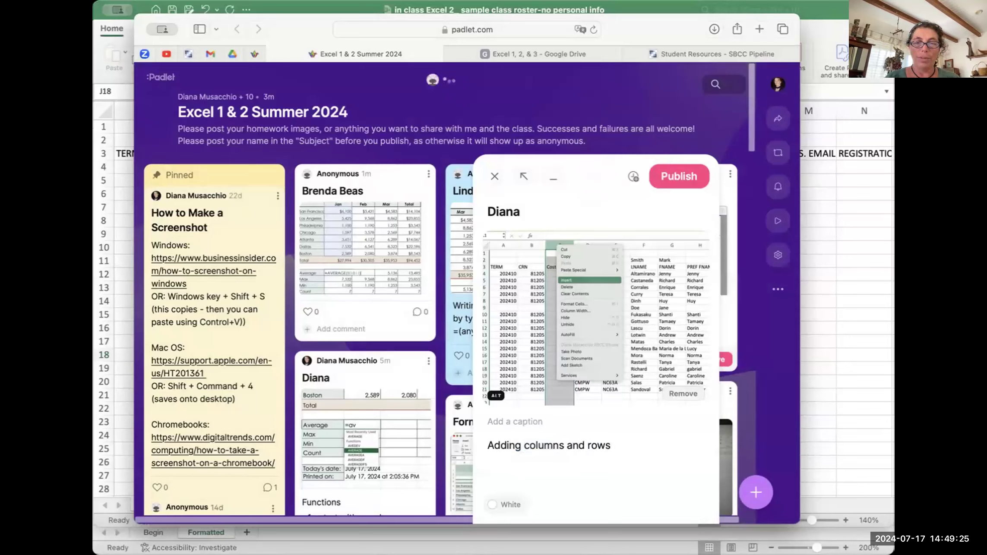
pyautogui.write(' sorting')
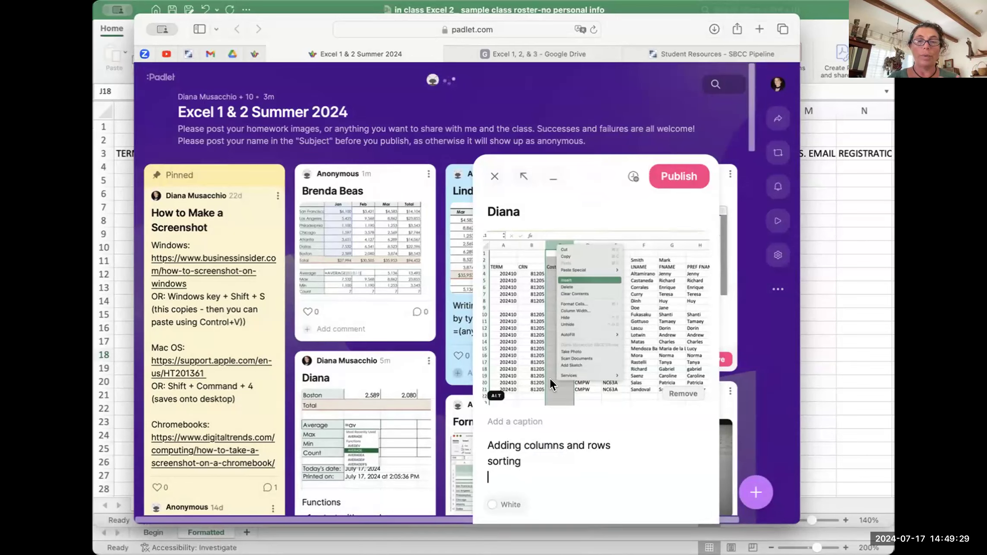
pyautogui.click(679, 174)
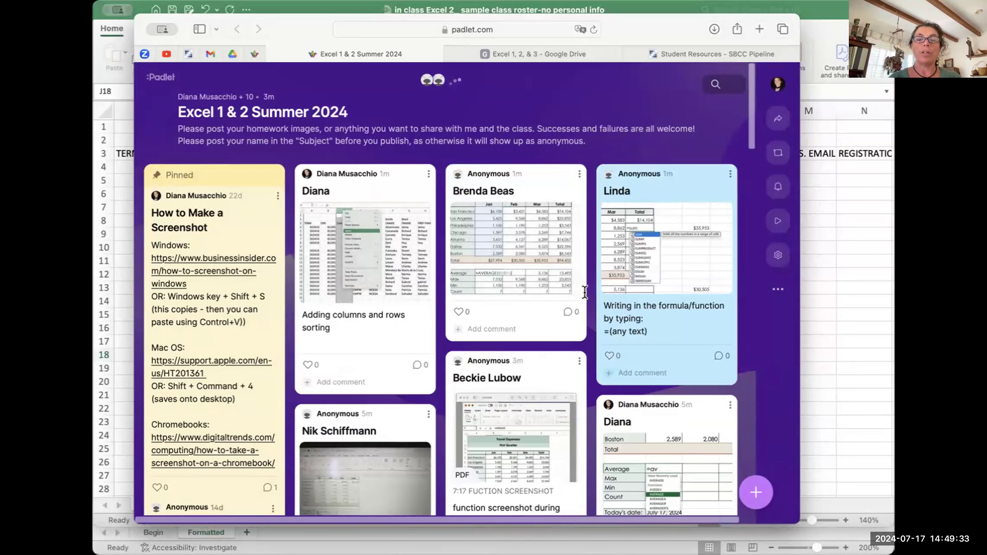
pyautogui.scroll(-5, 423, 311)
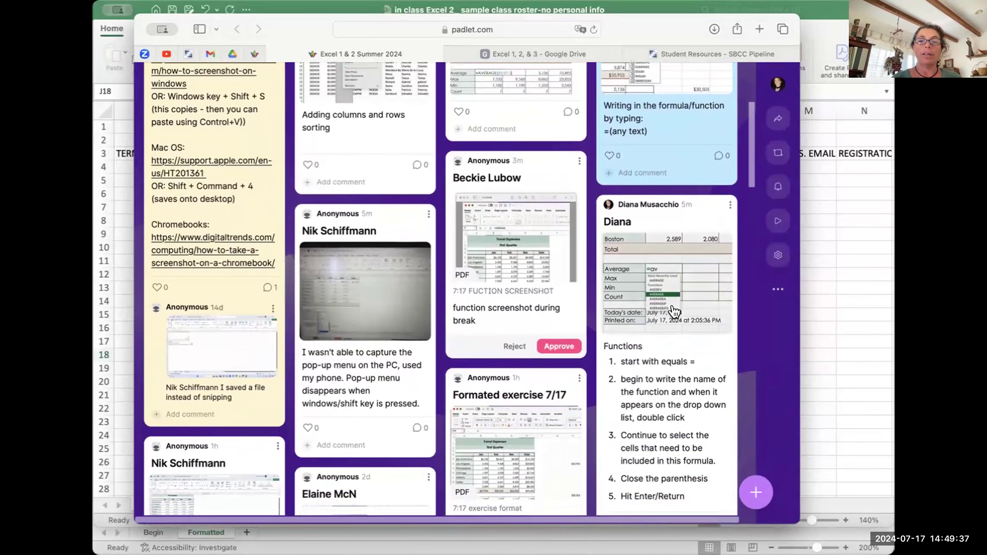
pyautogui.scroll(-3, 630, 315)
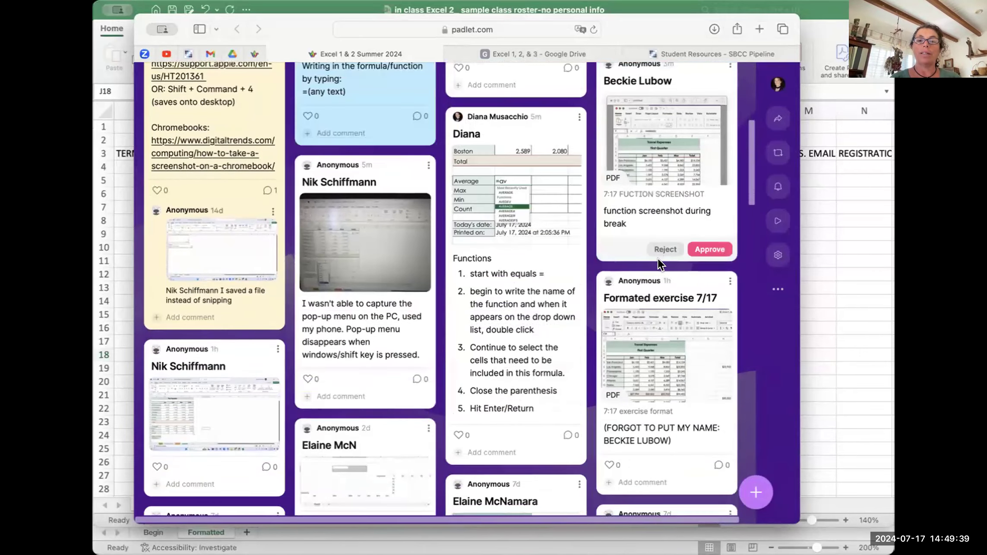
pyautogui.scroll(6, 658, 258)
pyautogui.scroll(-3, 657, 258)
pyautogui.scroll(2, 658, 258)
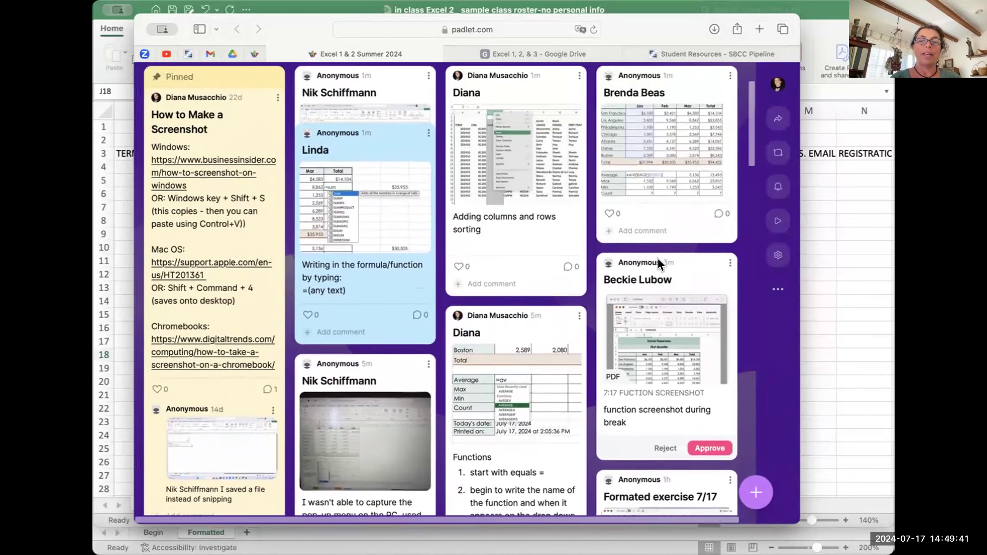
pyautogui.scroll(-3, 658, 258)
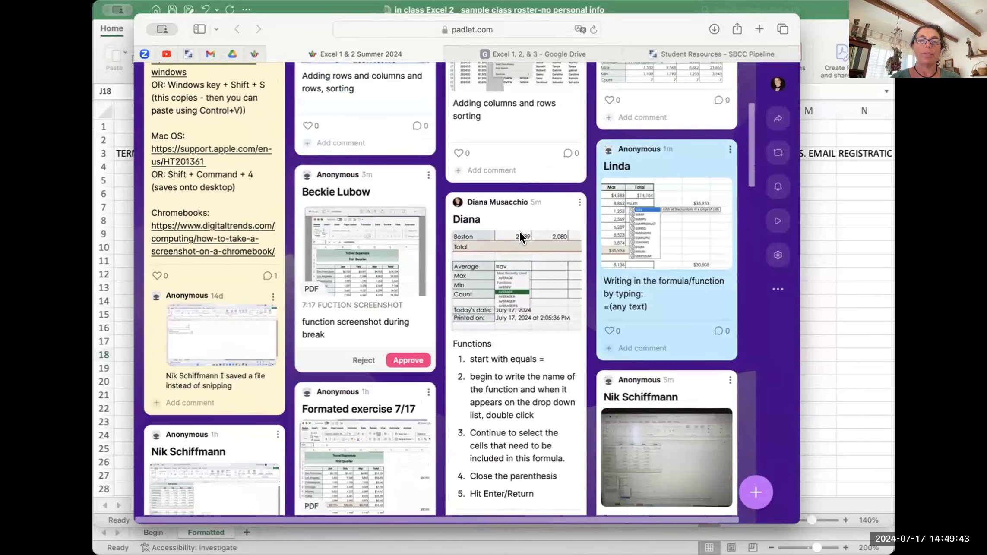
pyautogui.click(520, 211)
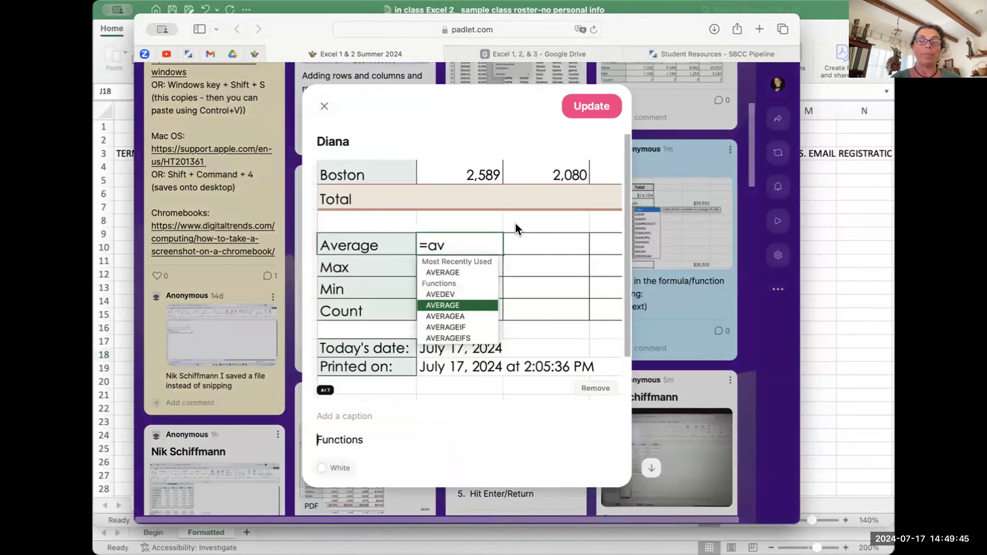
pyautogui.click(324, 106)
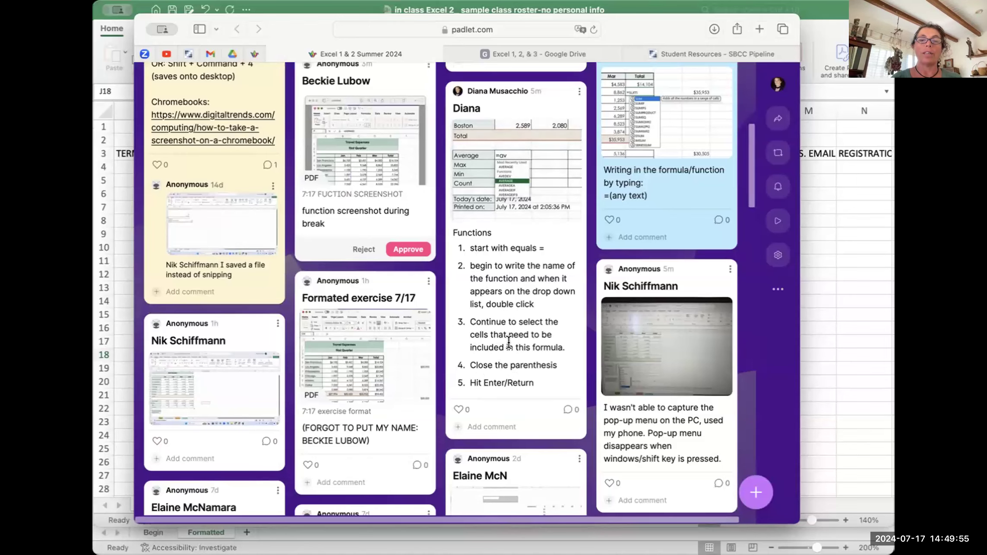
pyautogui.scroll(10, 517, 341)
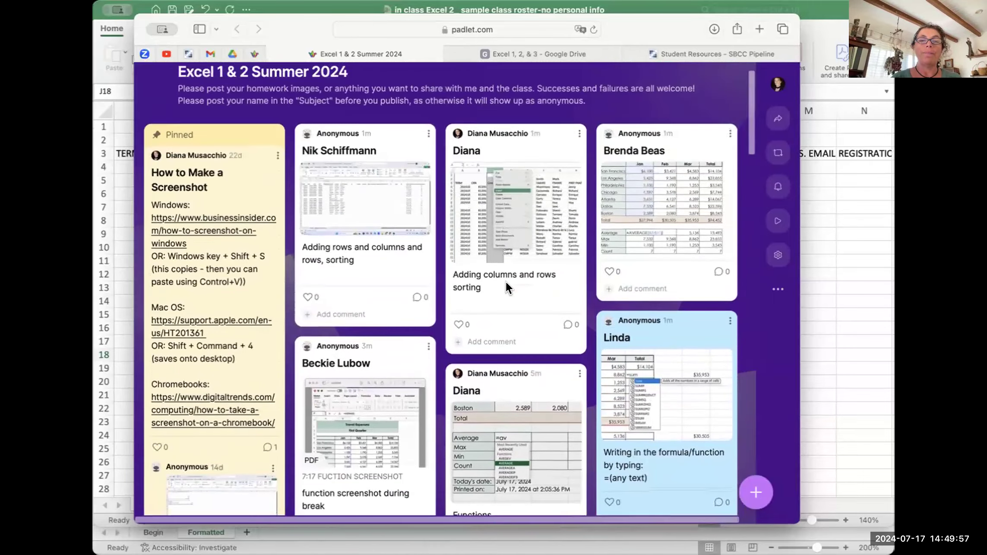
pyautogui.click(648, 9)
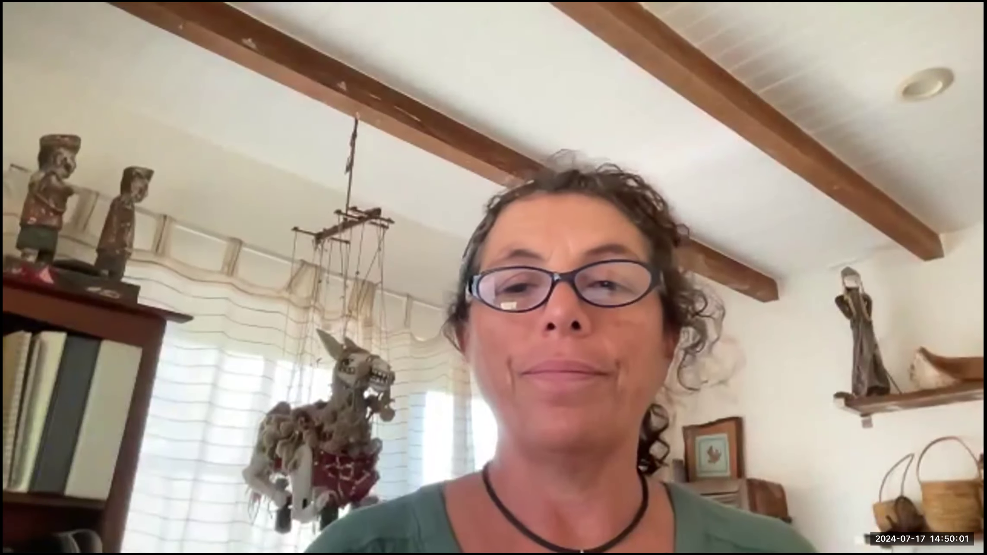
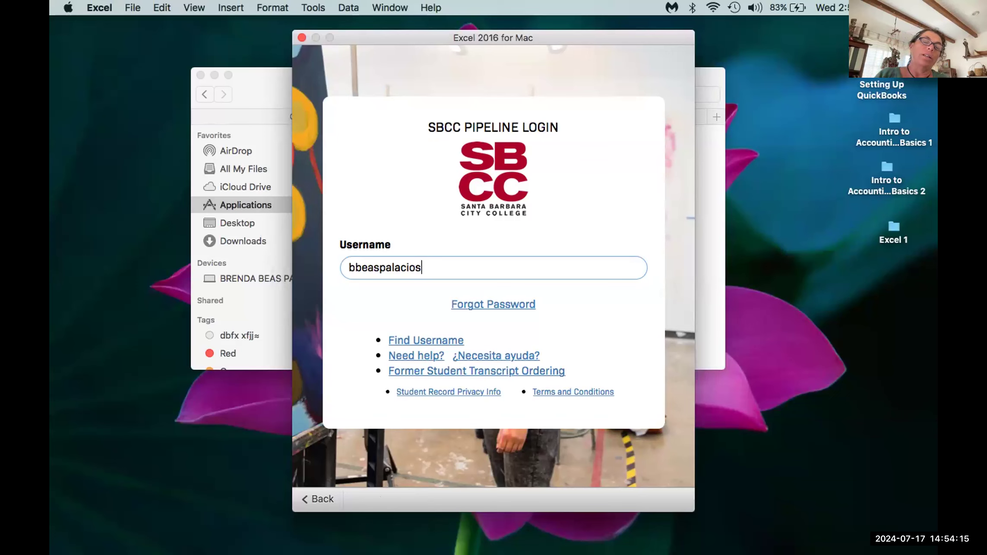
# Step: Switch briefly to Finder, then return to the Excel sign-in window showing the Pipeline login page
pyautogui.moveTo(330, 546)
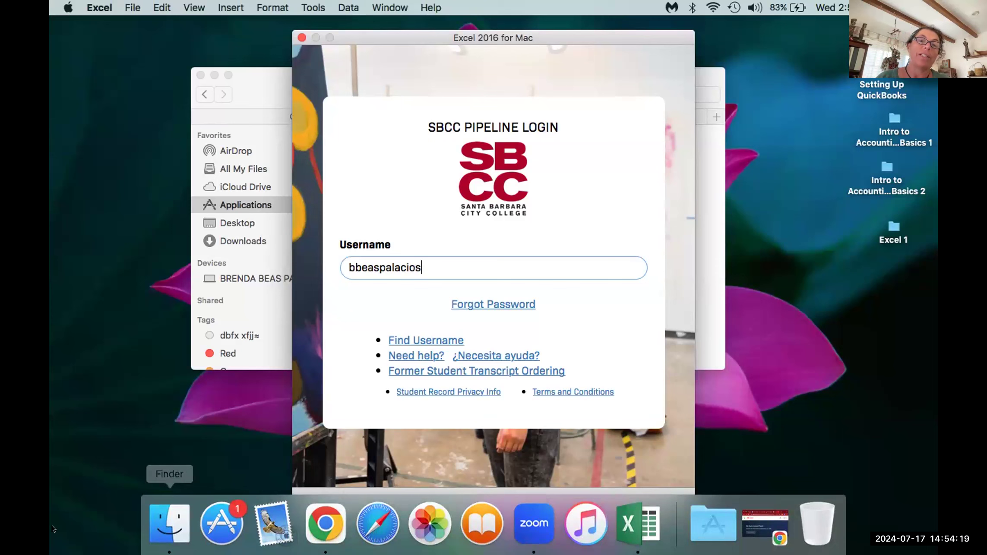
pyautogui.click(144, 522)
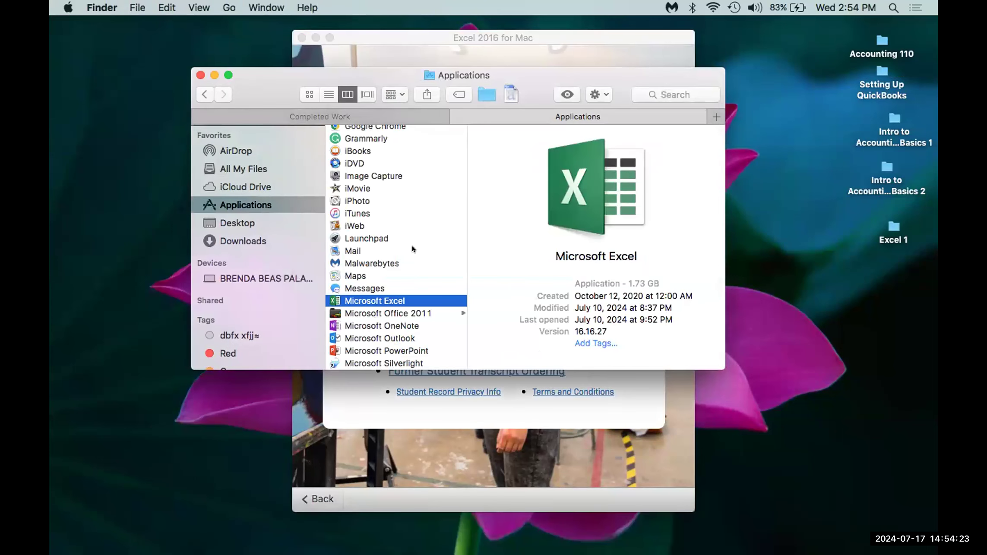
pyautogui.click(405, 449)
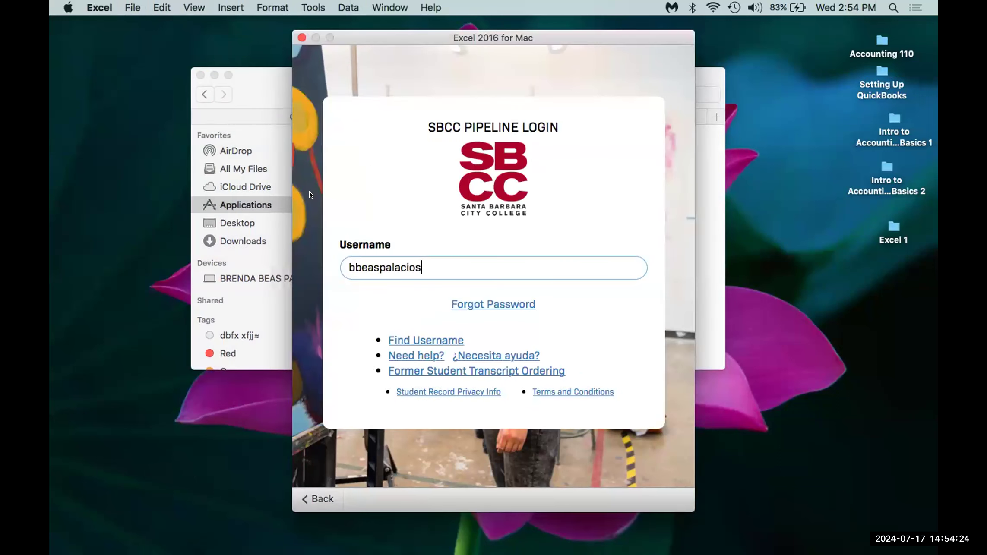
# Step: Close the Excel sign-in window and bring up a maximized Chrome window with the Adobe page
pyautogui.click(296, 39)
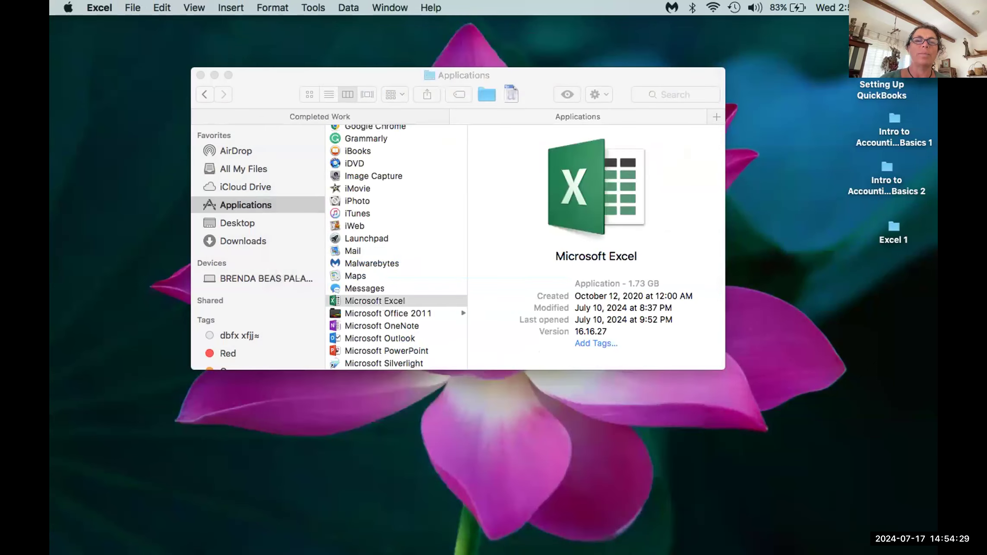
pyautogui.click(325, 523)
pyautogui.moveTo(51, 27)
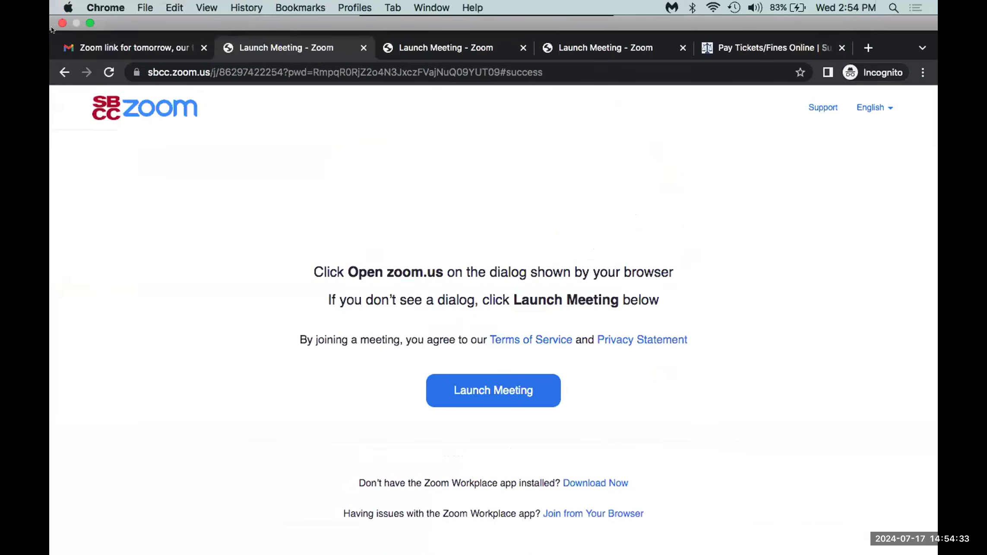
pyautogui.click(89, 21)
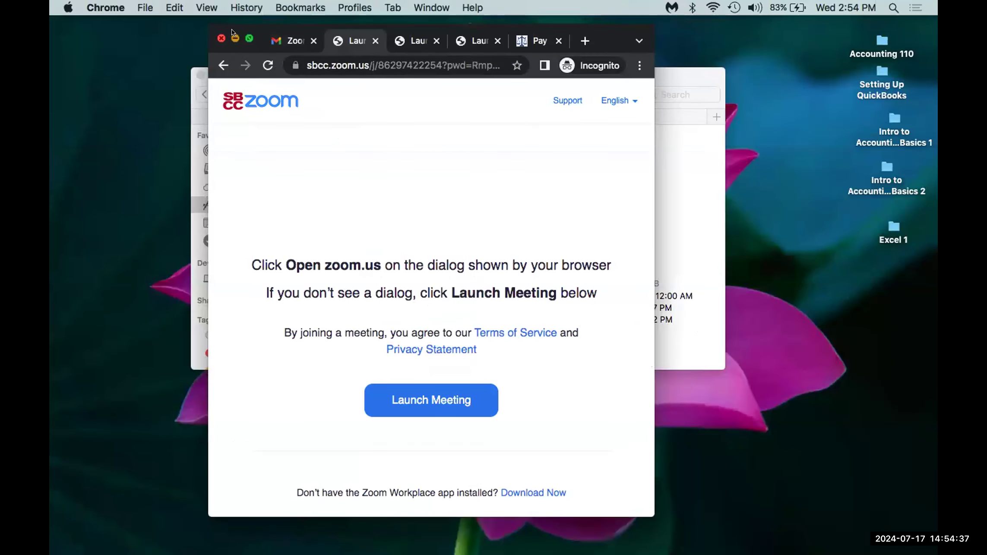
pyautogui.click(234, 37)
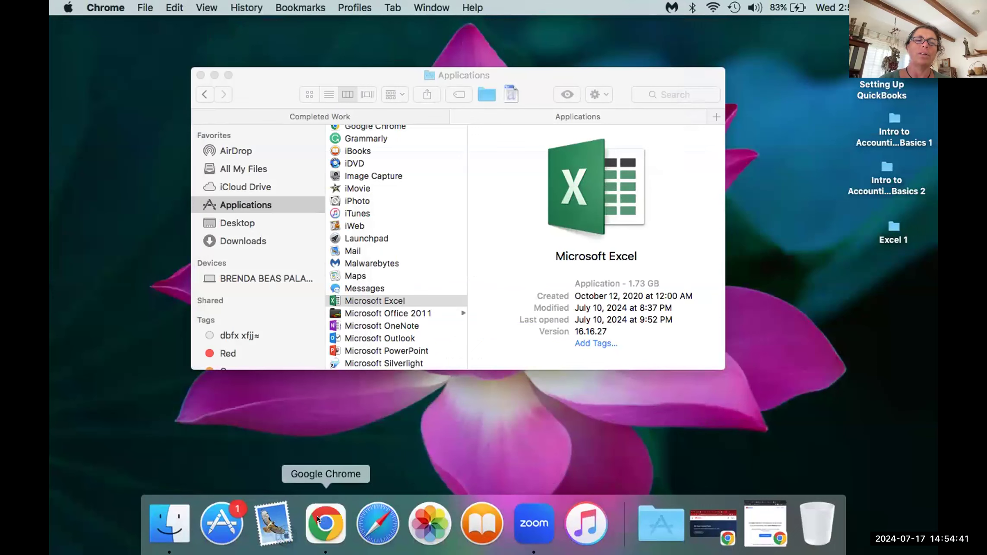
pyautogui.click(317, 516)
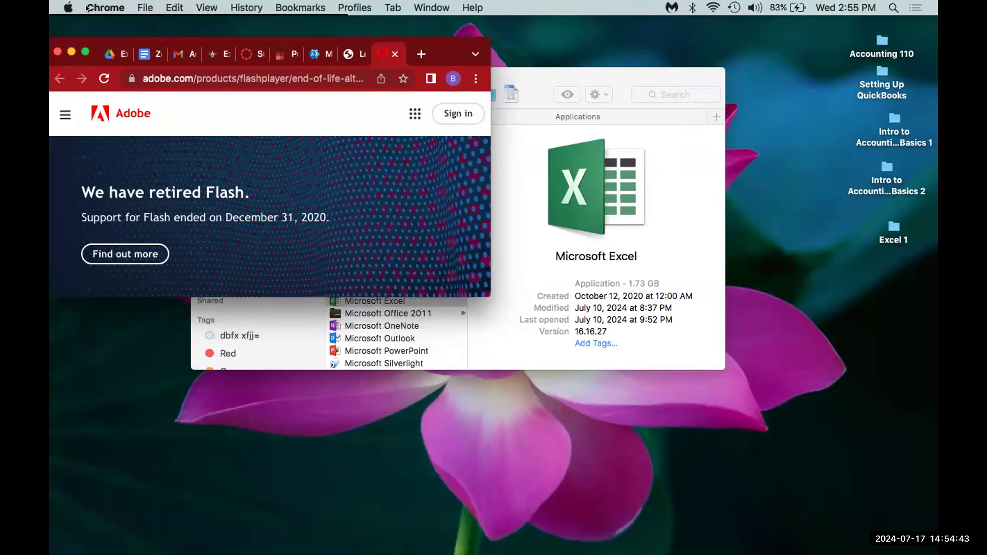
pyautogui.click(84, 48)
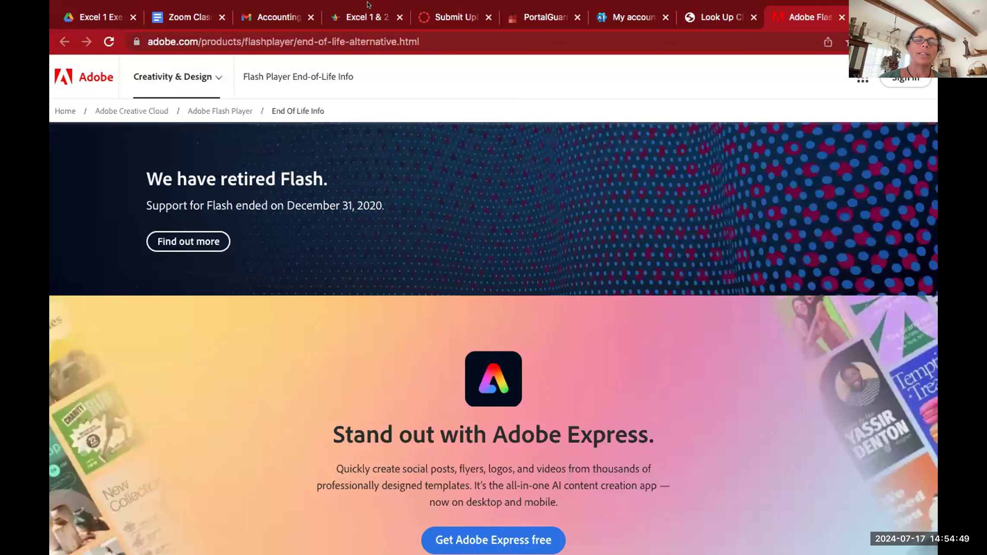
# Step: Check the Office account's Apps & devices page, then go back to Finder's Applications window
pyautogui.moveTo(645, 2)
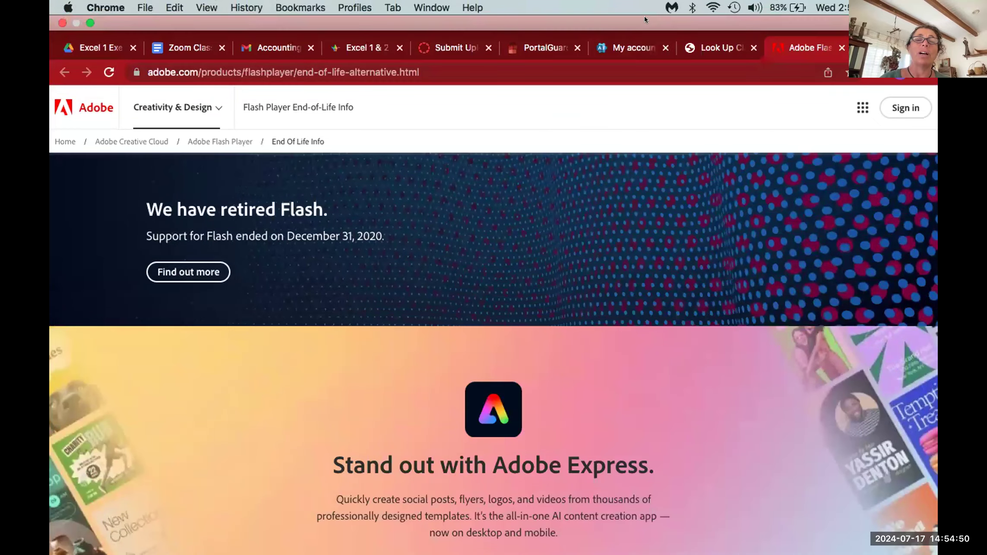
pyautogui.click(628, 40)
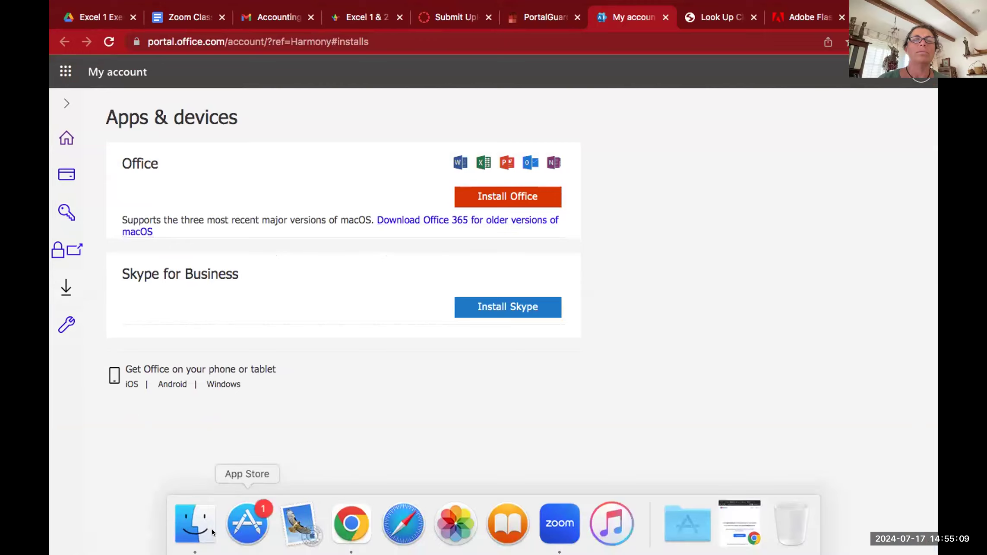
pyautogui.click(194, 522)
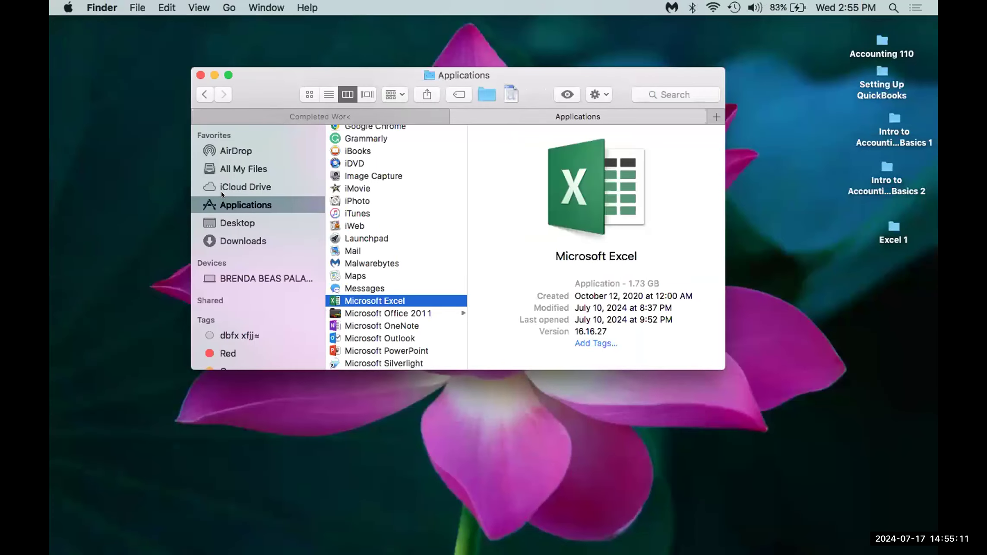
# Step: Sort the Downloads folder by Date Added, newest first, to see recent installers
pyautogui.click(211, 241)
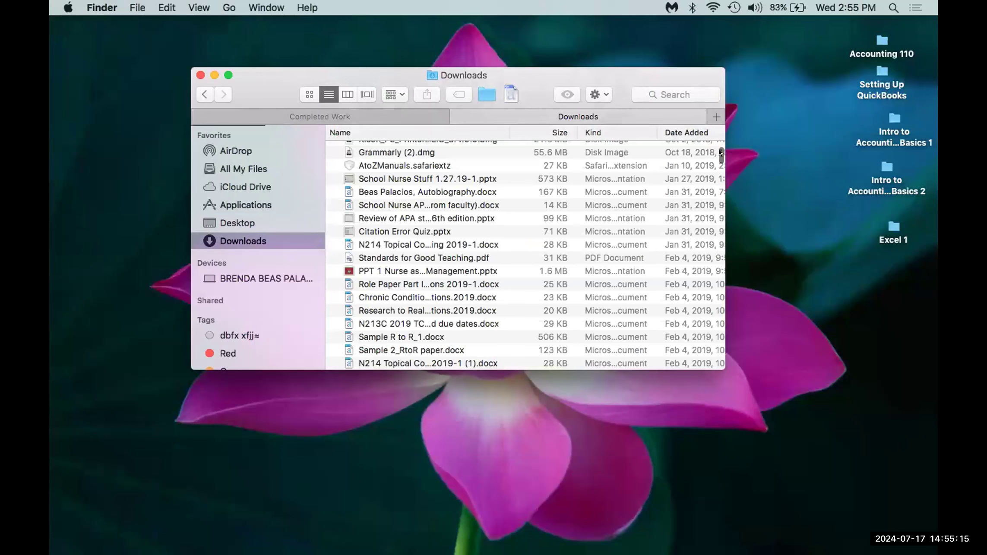
pyautogui.moveTo(719, 151); pyautogui.dragTo(718, 137)
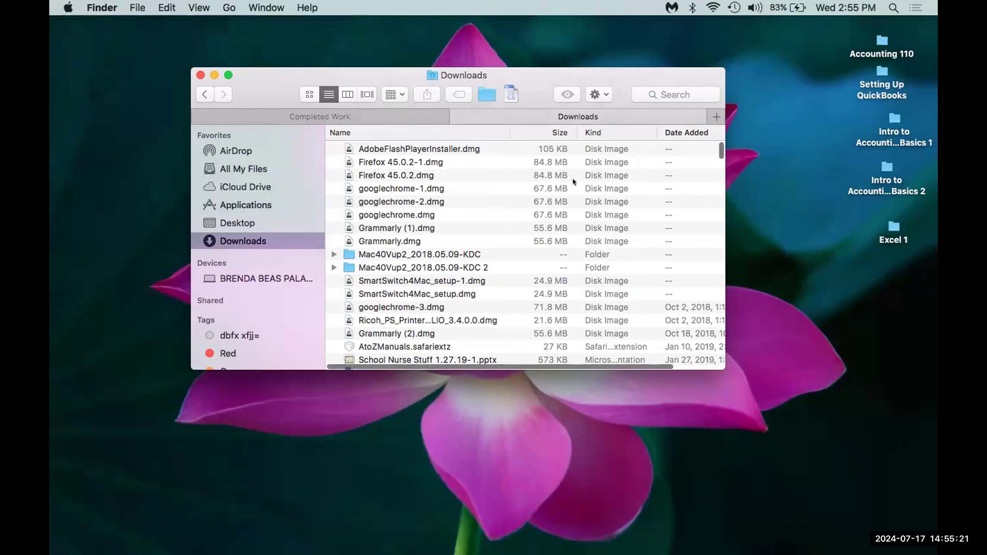
pyautogui.click(691, 132)
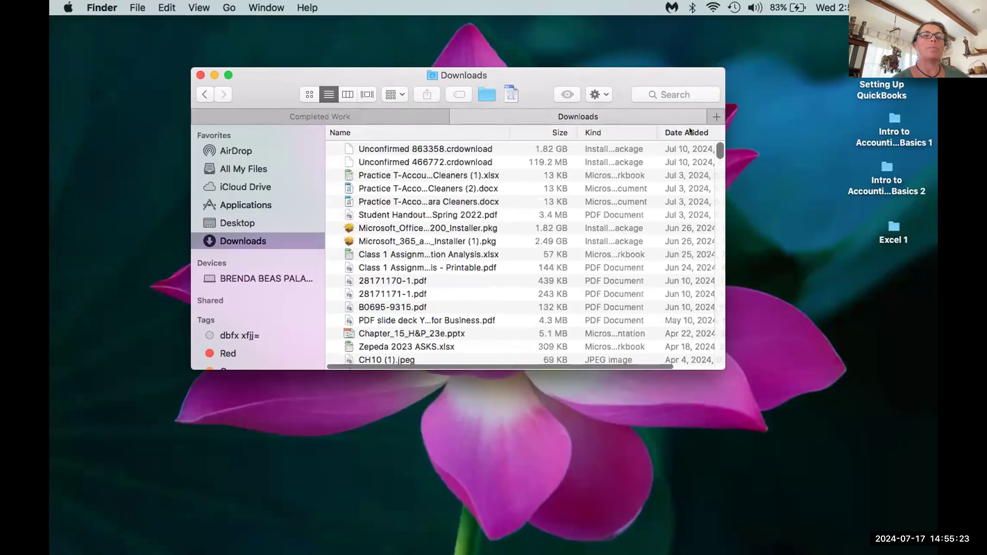
# Step: Return to Applications and step down the app list toward the Microsoft apps
pyautogui.click(235, 206)
pyautogui.click(413, 315)
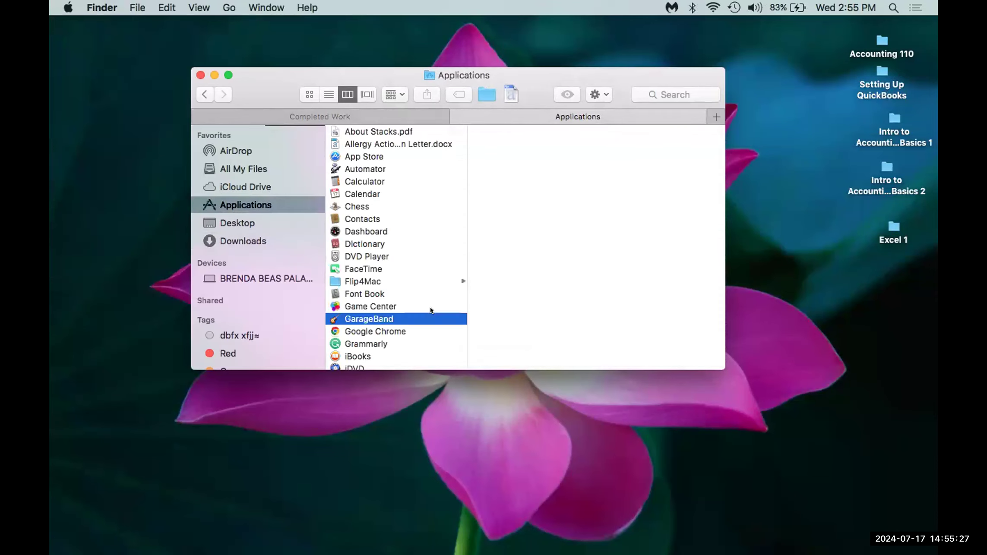
pyautogui.press('Down')
pyautogui.press('Down')
pyautogui.press('Down')
pyautogui.press('Down')
pyautogui.press('Down')
pyautogui.press('Down')
pyautogui.press('Down')
pyautogui.press('Down')
pyautogui.press('Down')
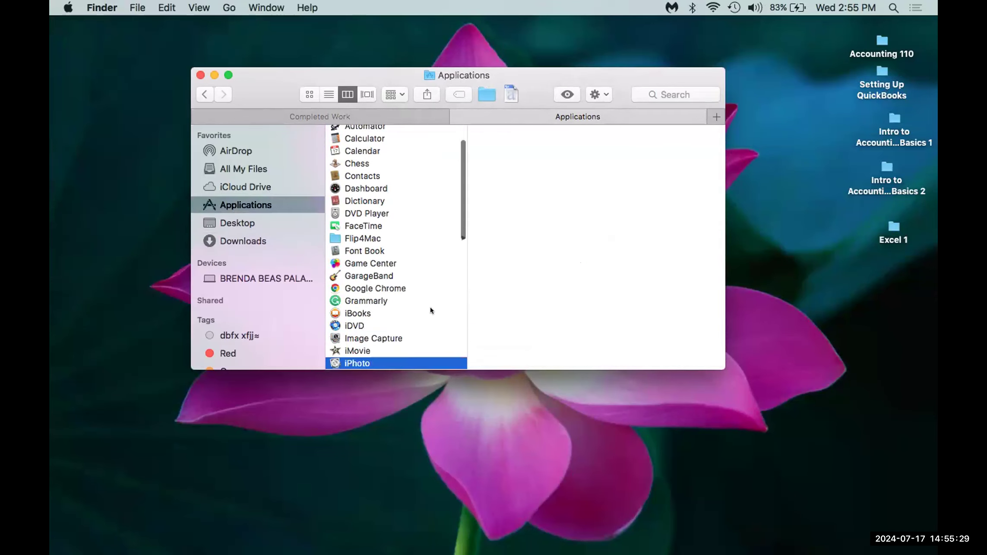
pyautogui.press('Down')
pyautogui.press('Down')
pyautogui.press('Down')
pyautogui.press('Down')
pyautogui.press('Down')
pyautogui.press('Down')
pyautogui.press('Down')
pyautogui.press('Down')
pyautogui.press('Down')
pyautogui.press('Down')
pyautogui.press('Down')
pyautogui.press('Down')
pyautogui.press('Down')
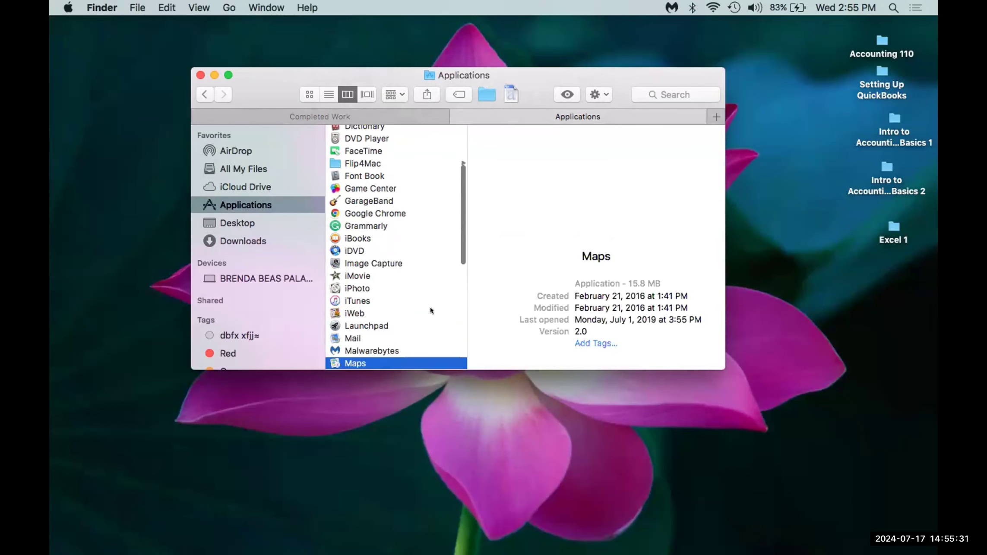
pyautogui.press('Down')
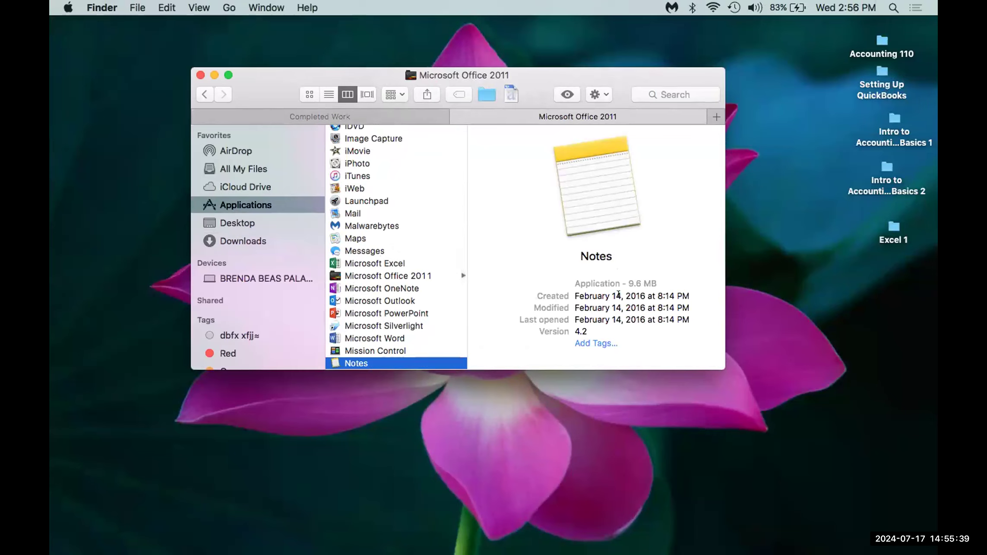
# Step: Launch Microsoft Excel 16.16.27 from Applications to get its What's New screen, then return to Finder
pyautogui.click(379, 301)
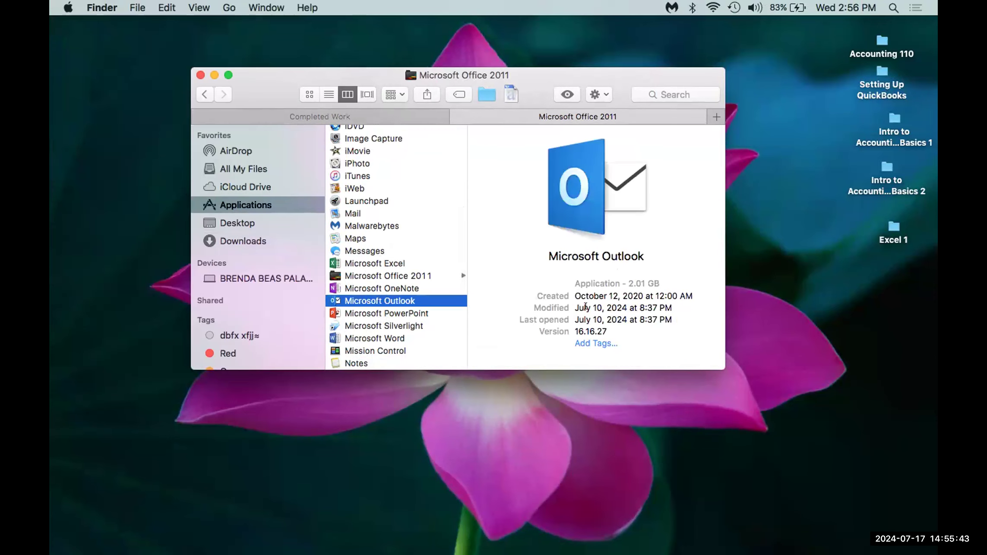
pyautogui.click(353, 262)
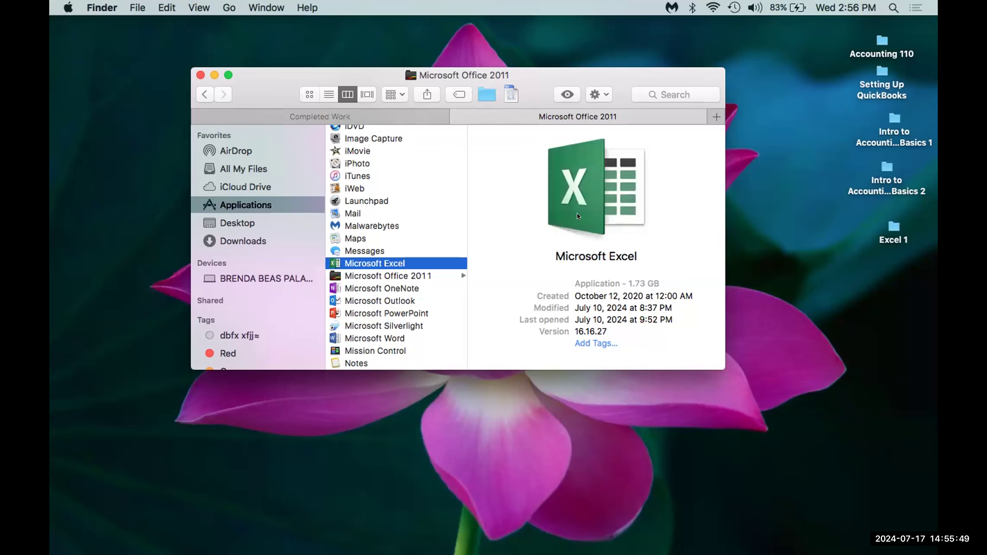
pyautogui.doubleClick(387, 264)
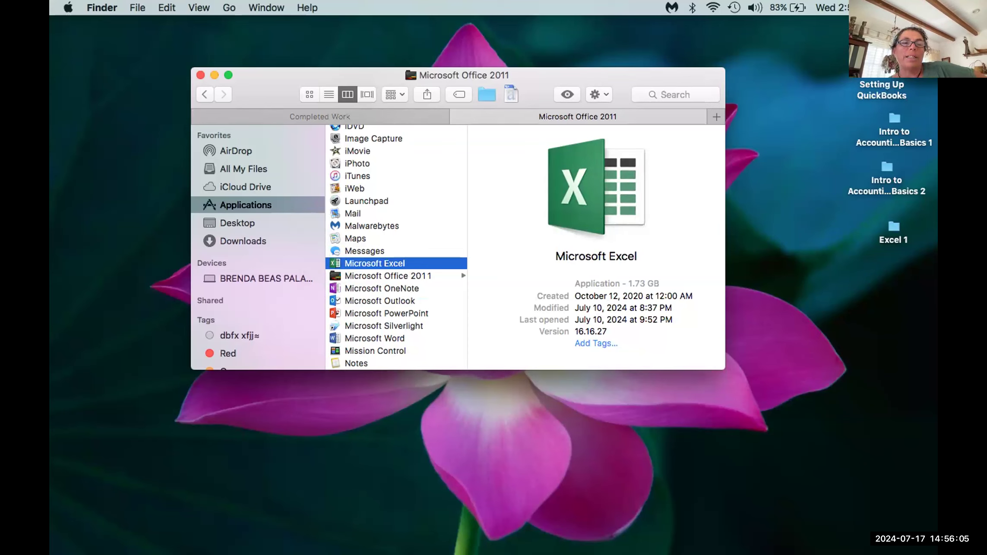
pyautogui.click(620, 523)
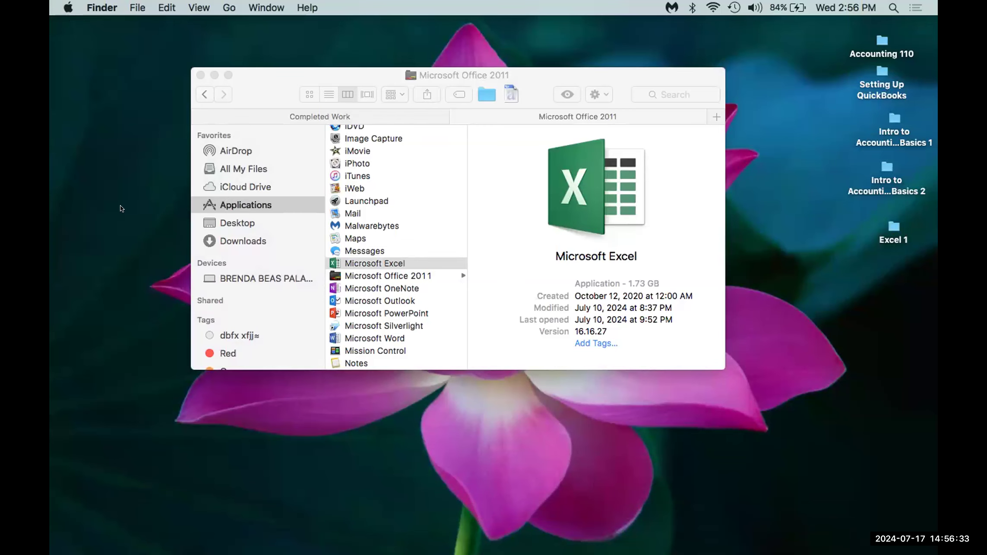
pyautogui.click(334, 536)
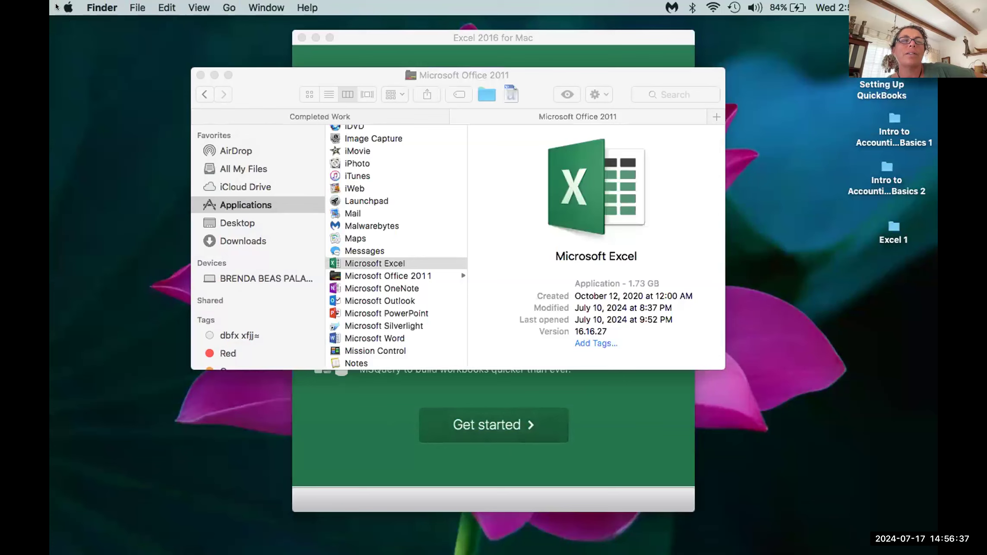
pyautogui.click(68, 7)
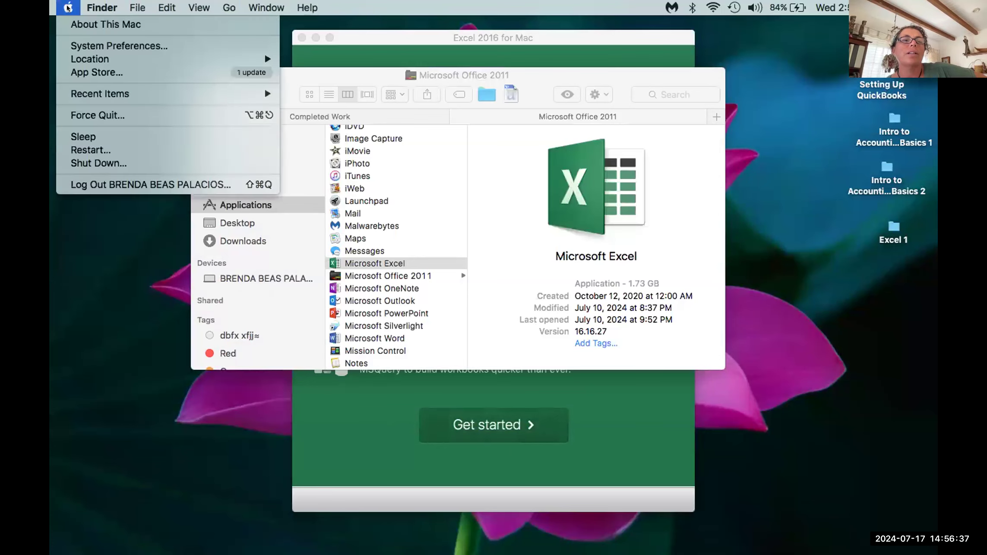
# Step: Open About This Mac, showing OS X El Capitan 10.11.6 on a MacBook Pro
pyautogui.click(90, 25)
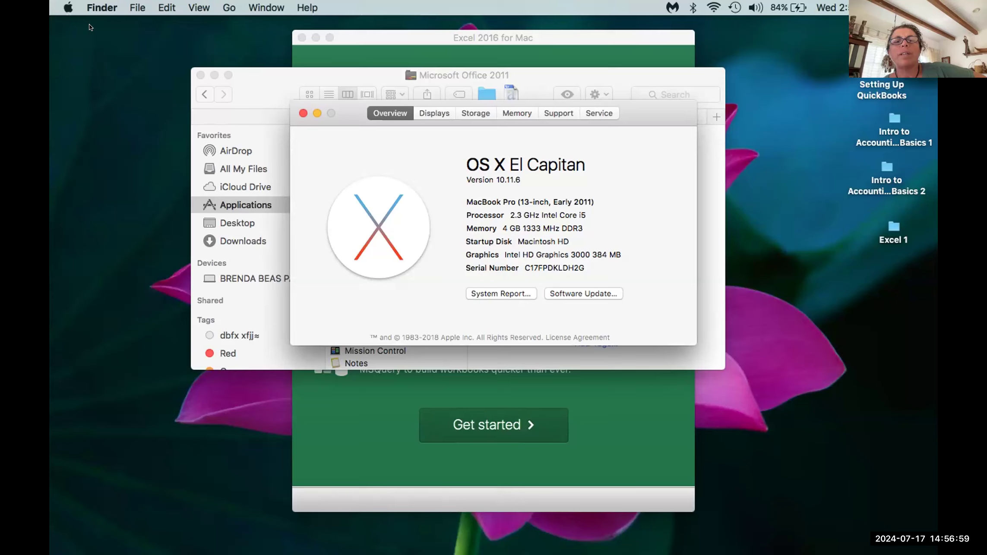
# Step: Run Software Update and view the App Store Updates page listing iPhoto 9.6.1
pyautogui.click(596, 293)
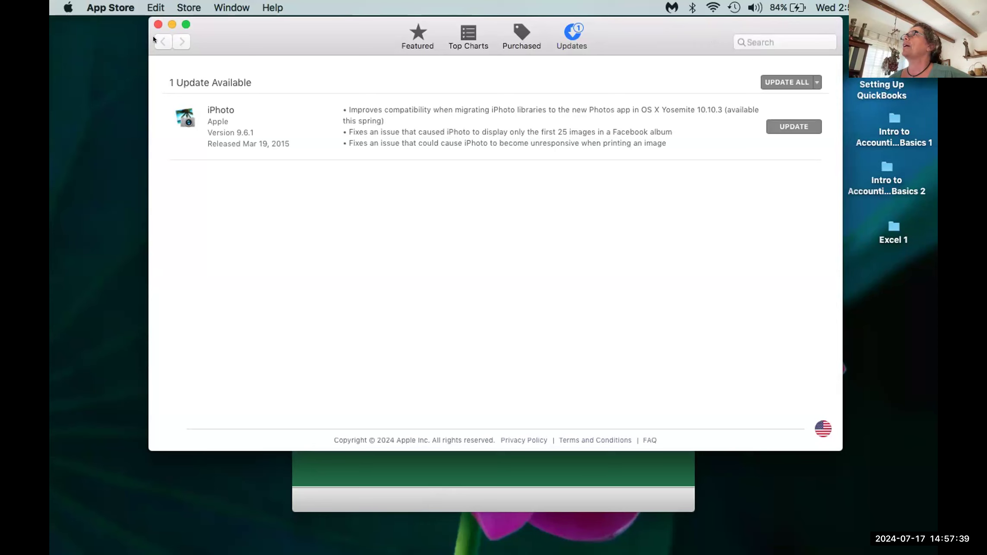
pyautogui.click(158, 25)
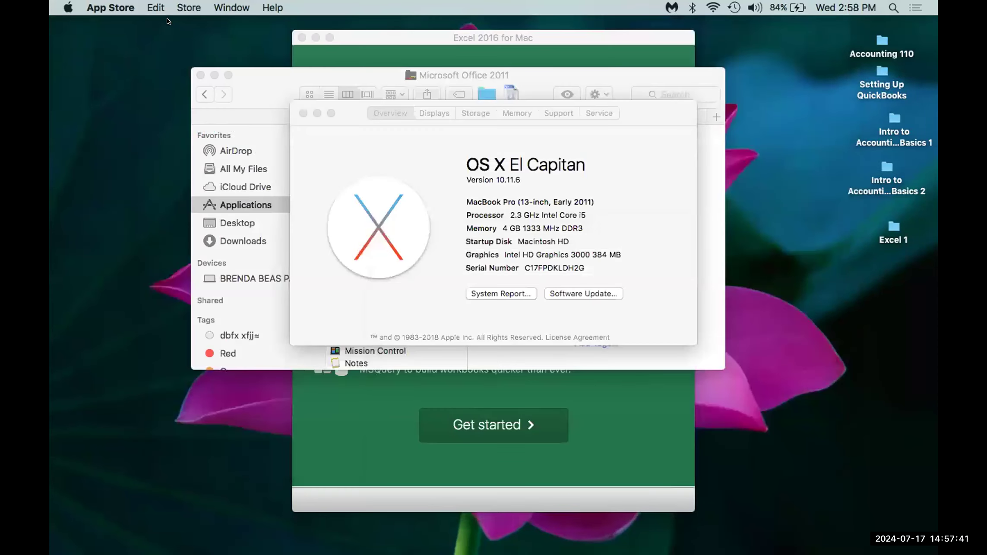
pyautogui.click(311, 107)
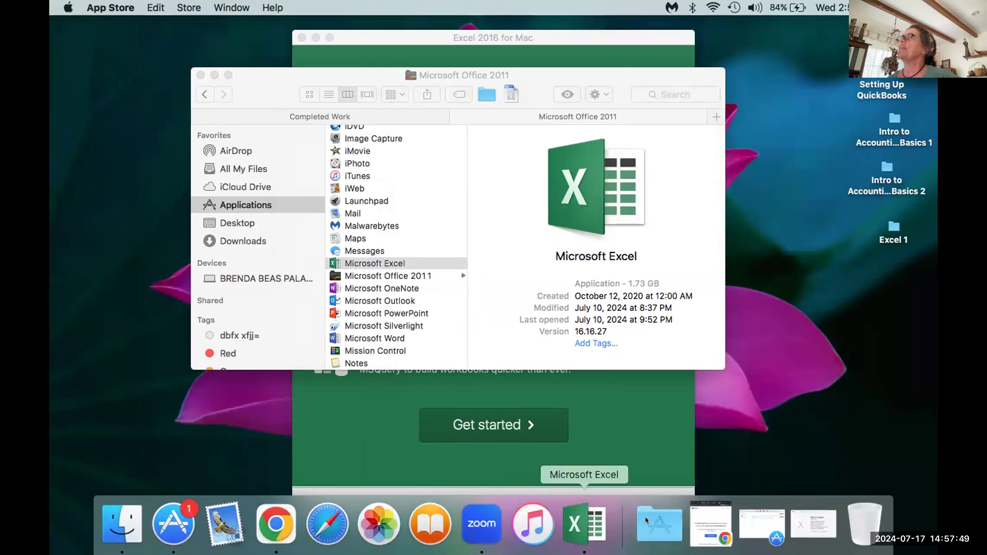
pyautogui.click(767, 517)
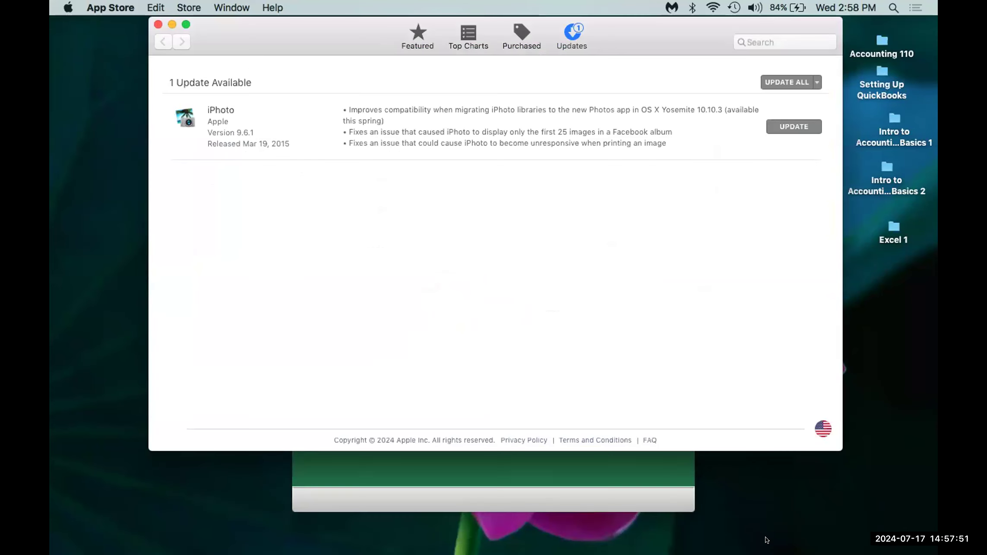
# Step: Restore the minimized About This Mac window from the Dock over the App Store
pyautogui.click(776, 525)
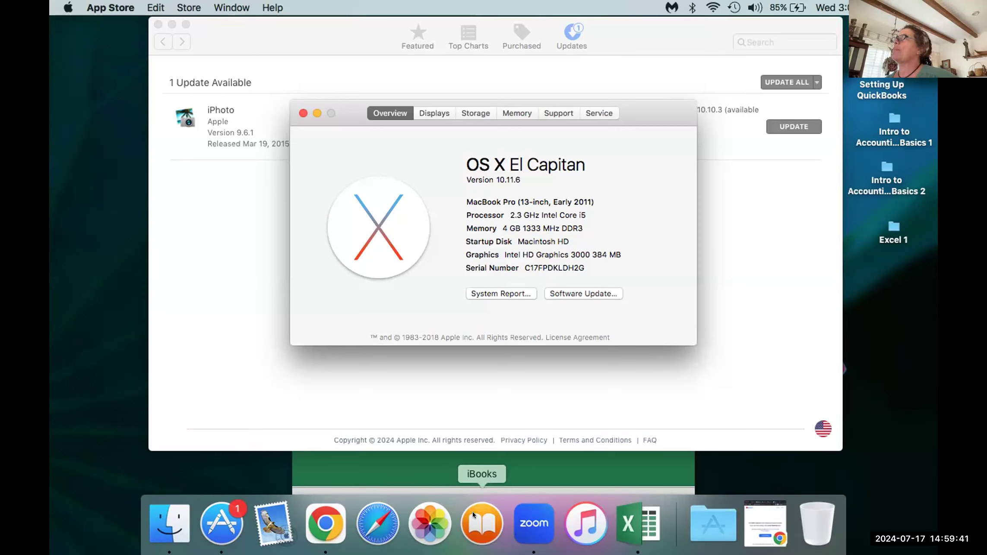
# Step: Close About This Mac, the App Store and the Finder Applications window
pyautogui.click(303, 113)
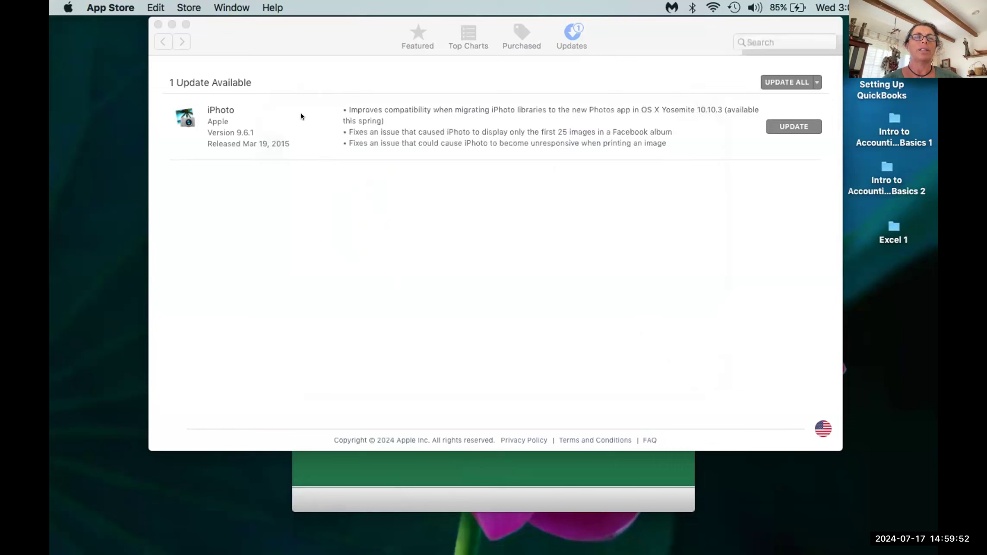
pyautogui.click(158, 24)
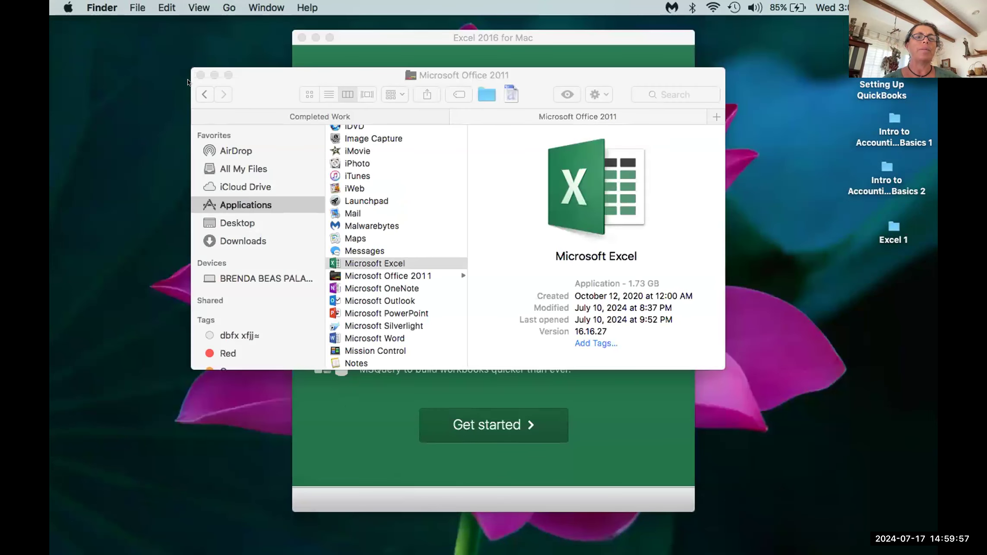
pyautogui.press('super+w')
pyautogui.click(68, 7)
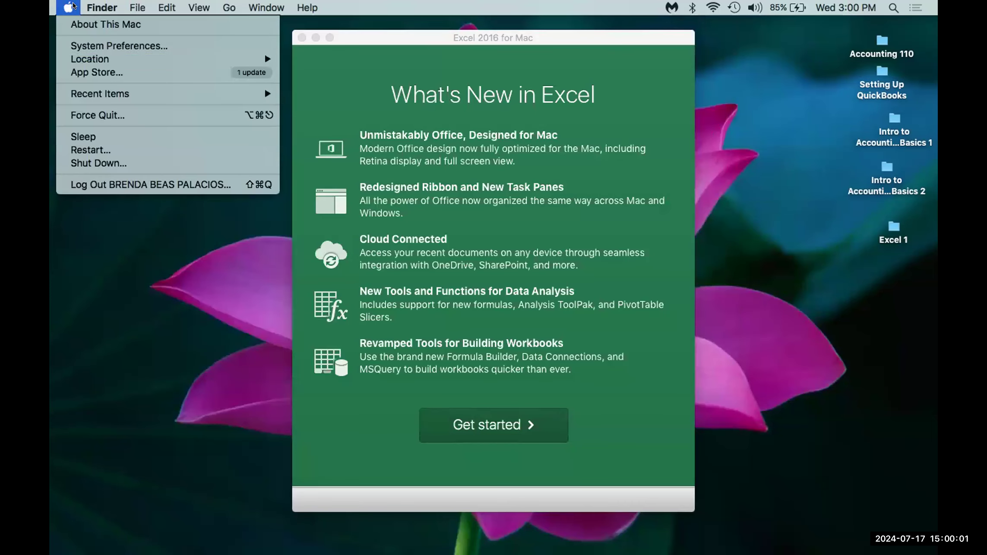
# Step: Open System Preferences from the Apple menu
pyautogui.click(89, 45)
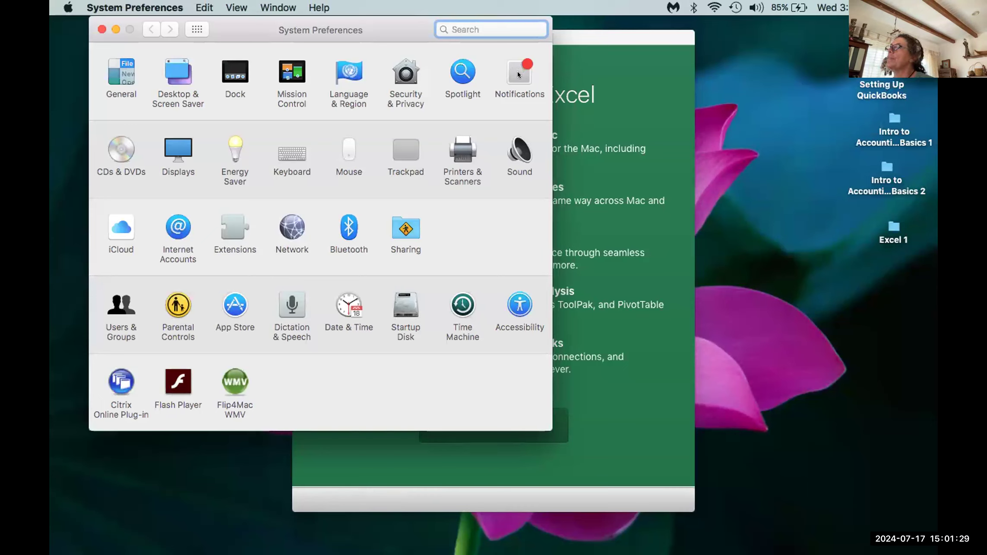
# Step: Look at the Notifications pane's Do Not Disturb settings, then return to the full preferences grid
pyautogui.click(484, 92)
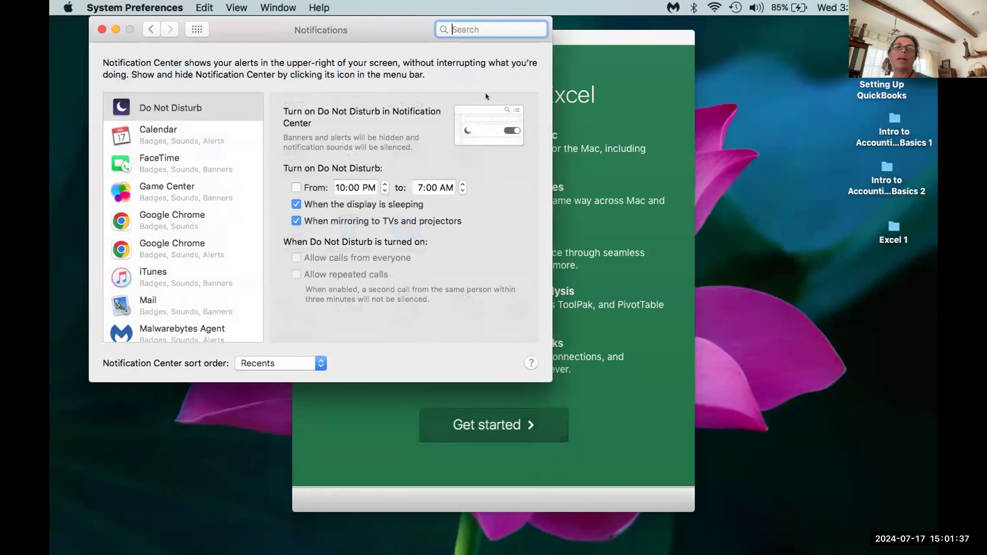
pyautogui.click(144, 28)
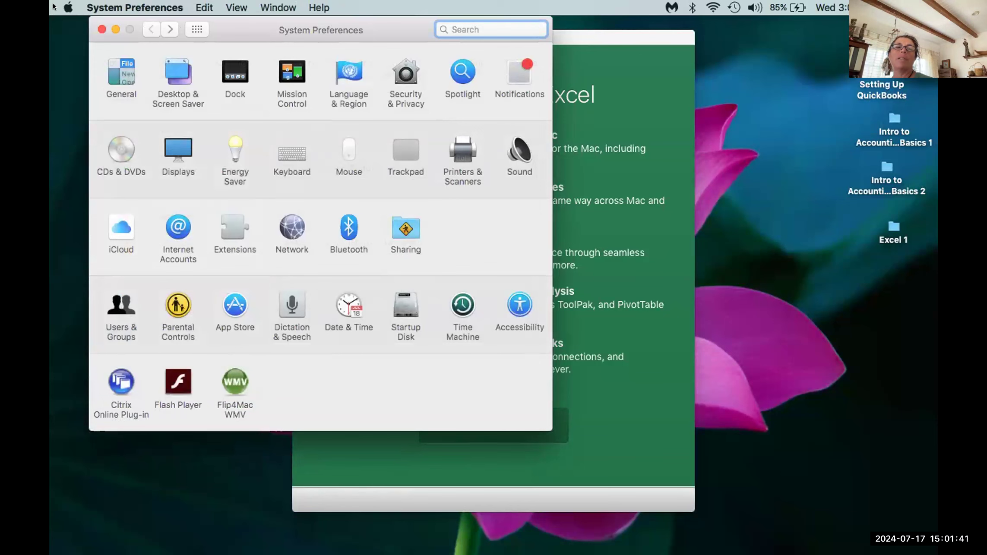
pyautogui.click(68, 7)
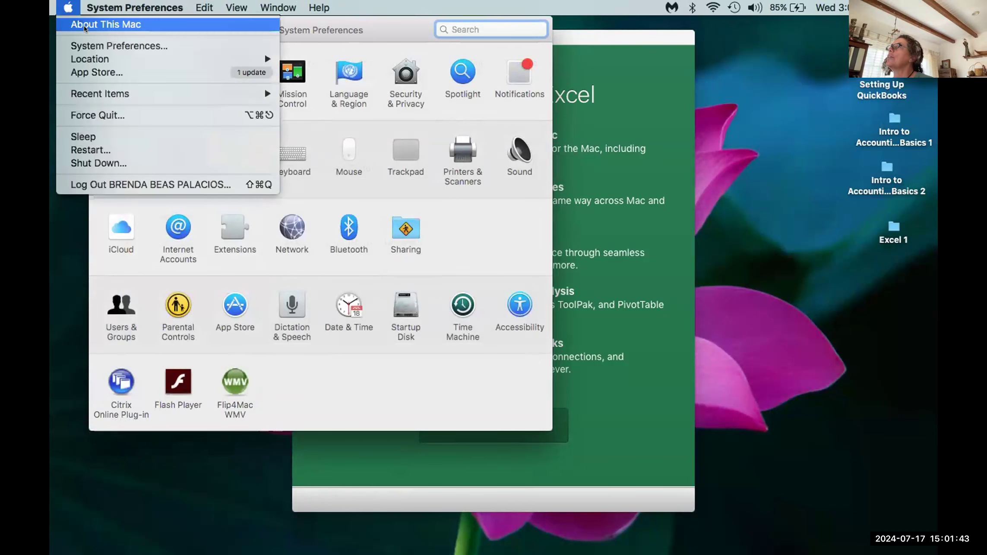
pyautogui.press('Escape')
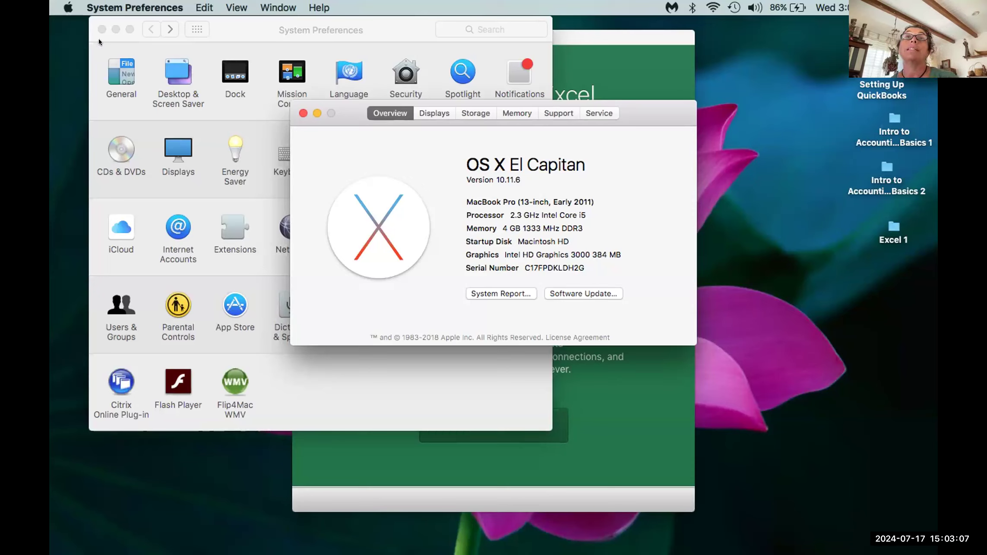
# Step: Close the About This Mac window, leaving the System Preferences grid visible
pyautogui.click(302, 113)
# Step: Bring Excel's welcome window forward and skip What's New to reach Sign In to Activate Office
pyautogui.click(622, 73)
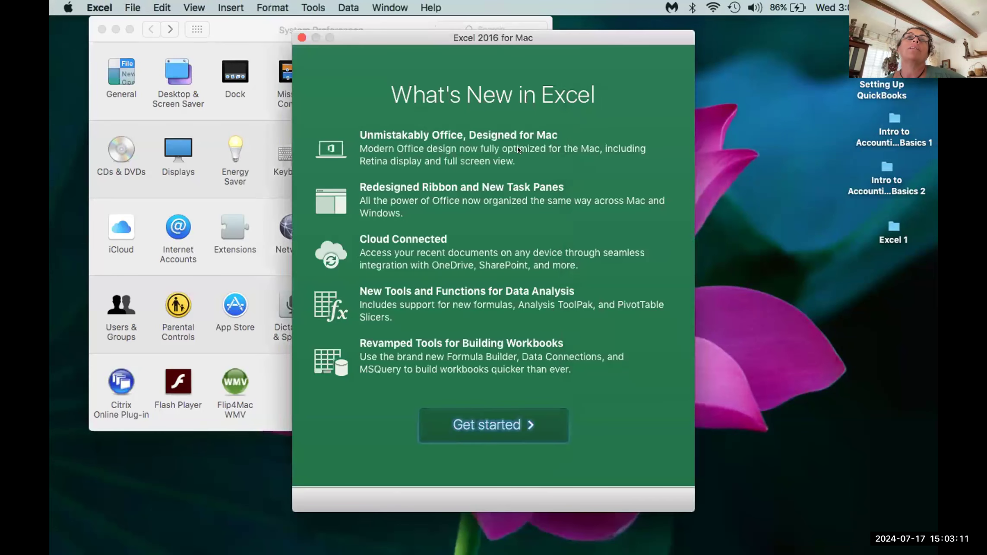
pyautogui.click(466, 425)
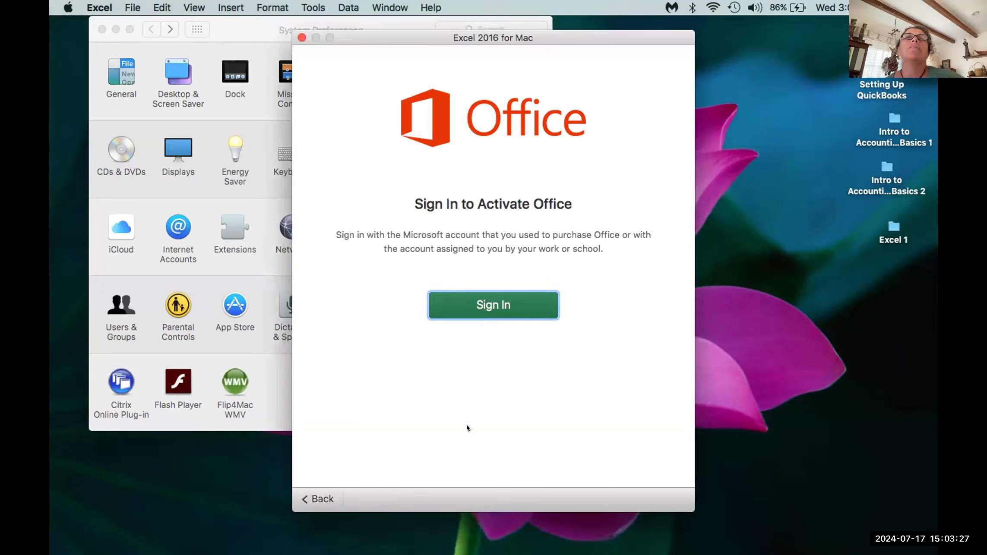
# Step: Sign in with the school e-mail address, then enter the Pipeline username on the SBCC login page
pyautogui.click(511, 300)
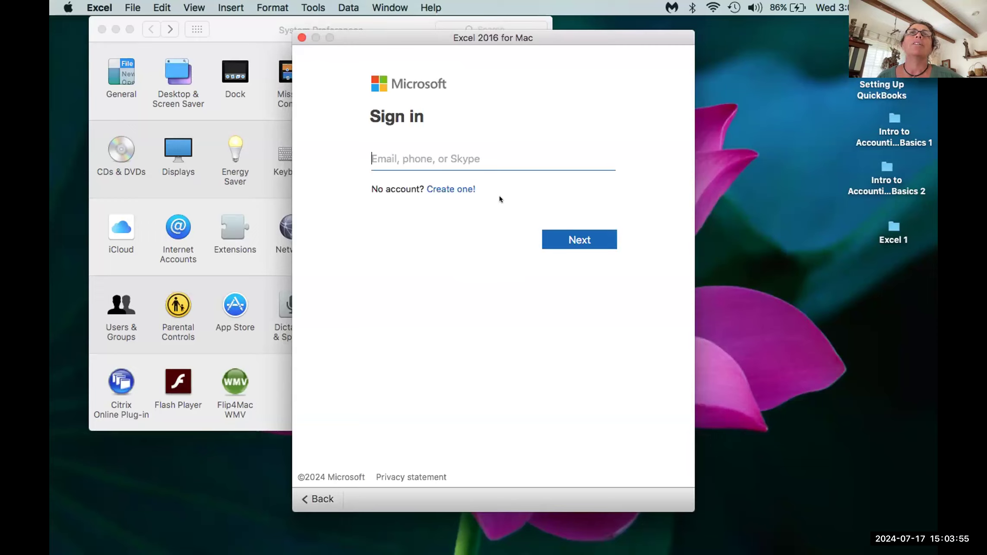
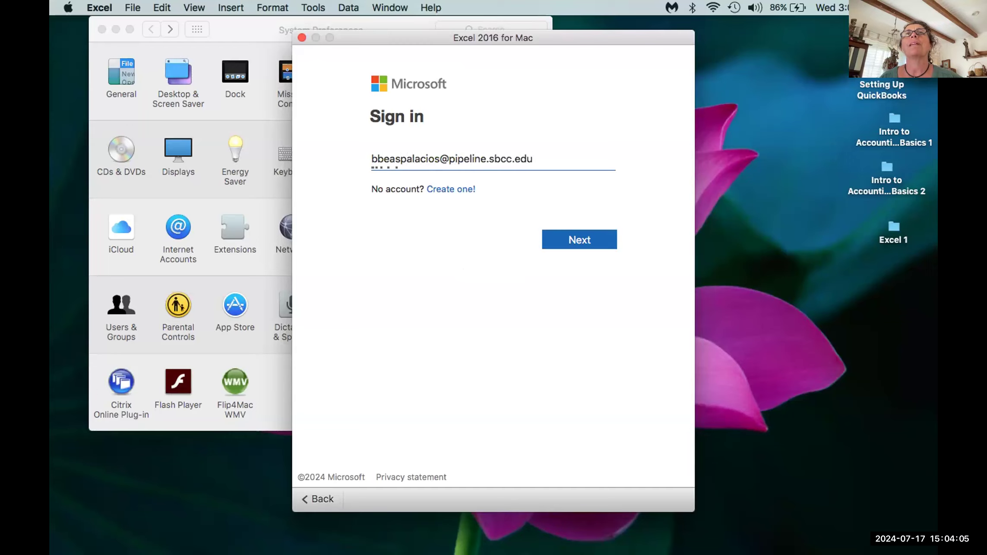
pyautogui.press('Return')
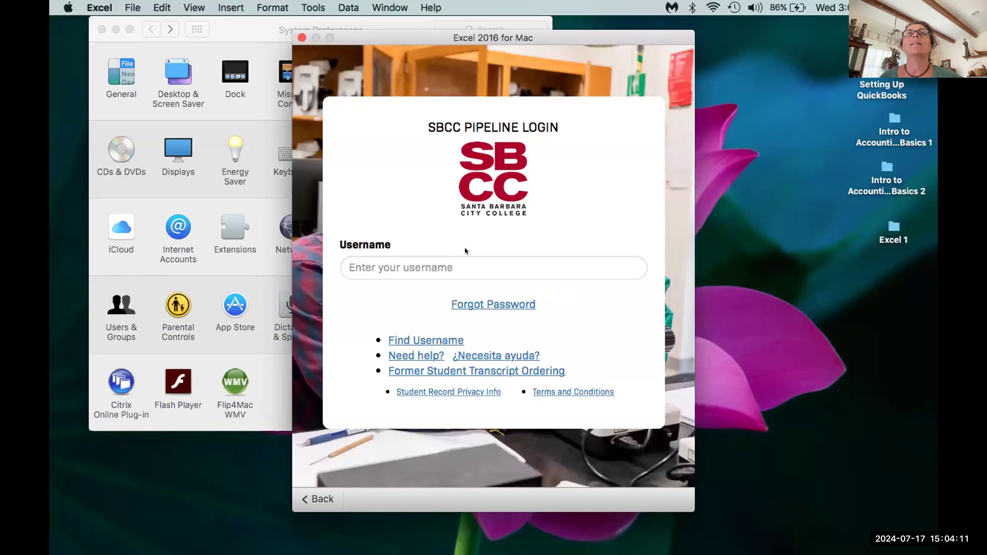
pyautogui.click(466, 259)
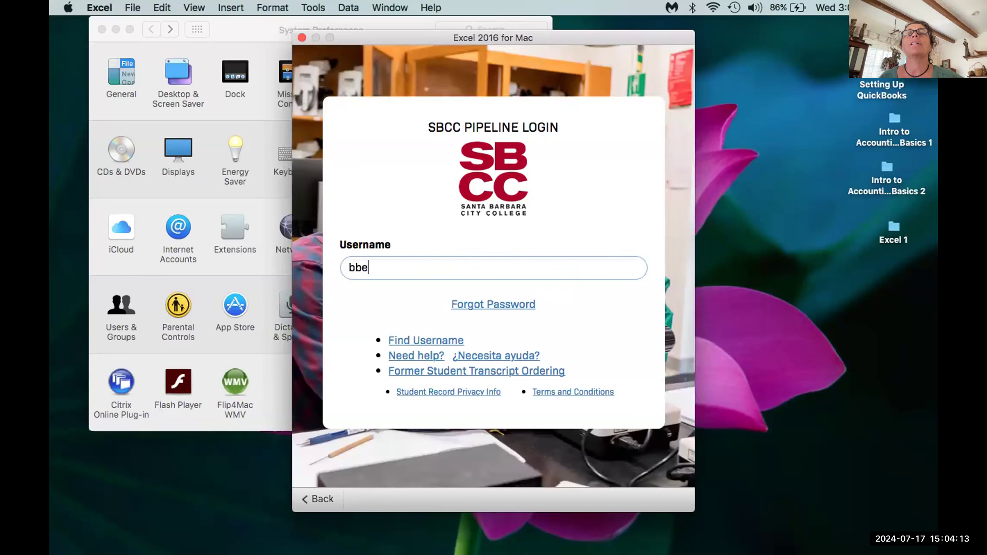
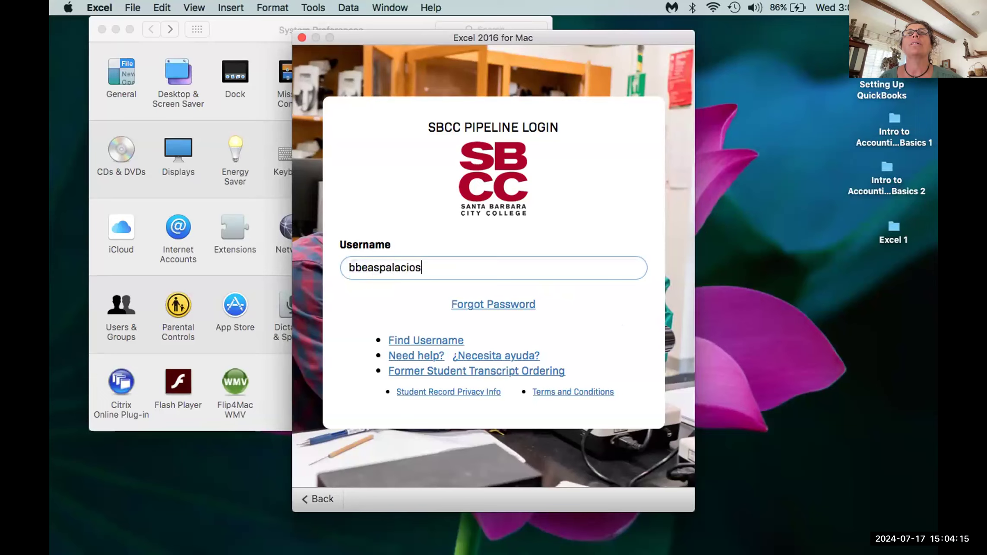